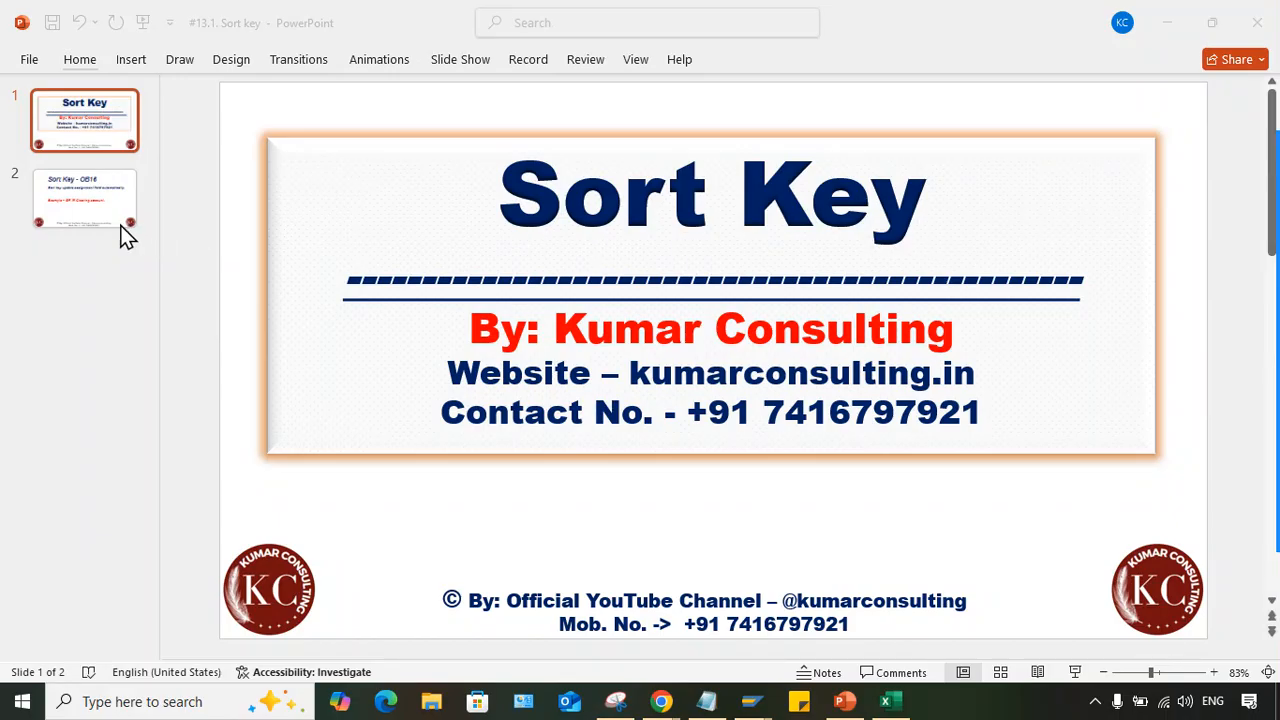
{"action": "left_click", "coordinate": [73, 190]}
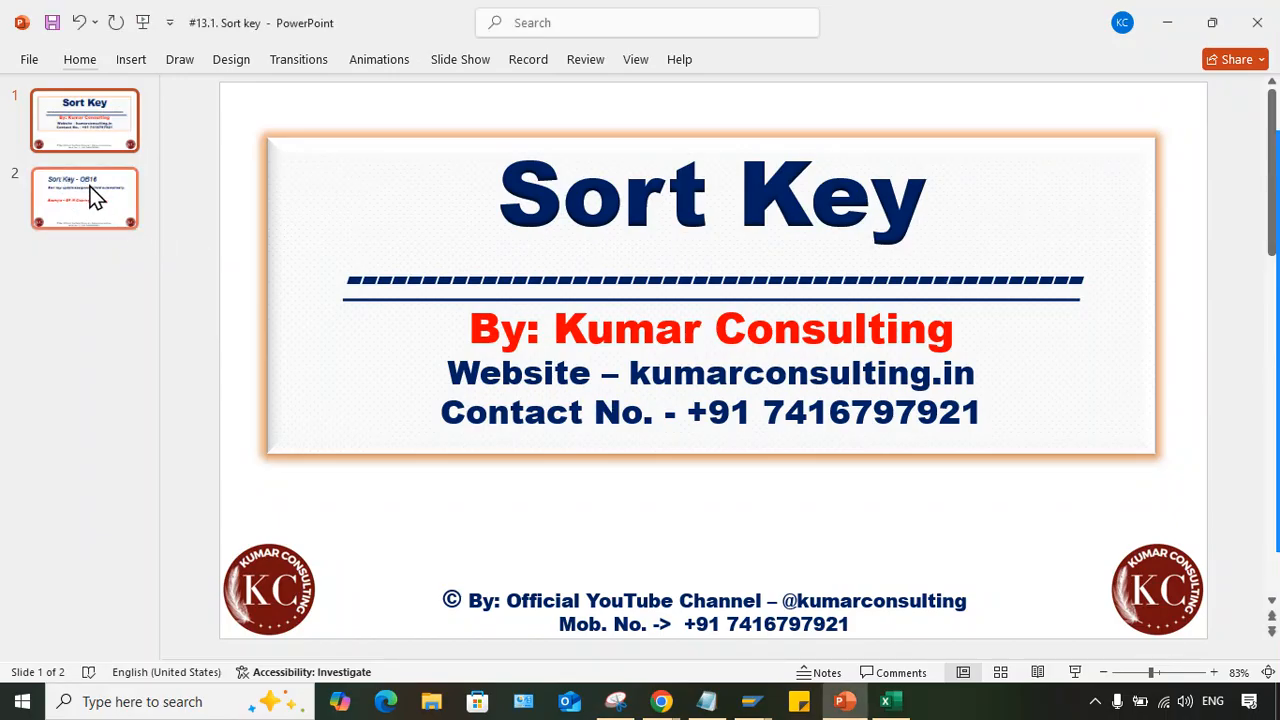
{"action": "left_click", "coordinate": [99, 111]}
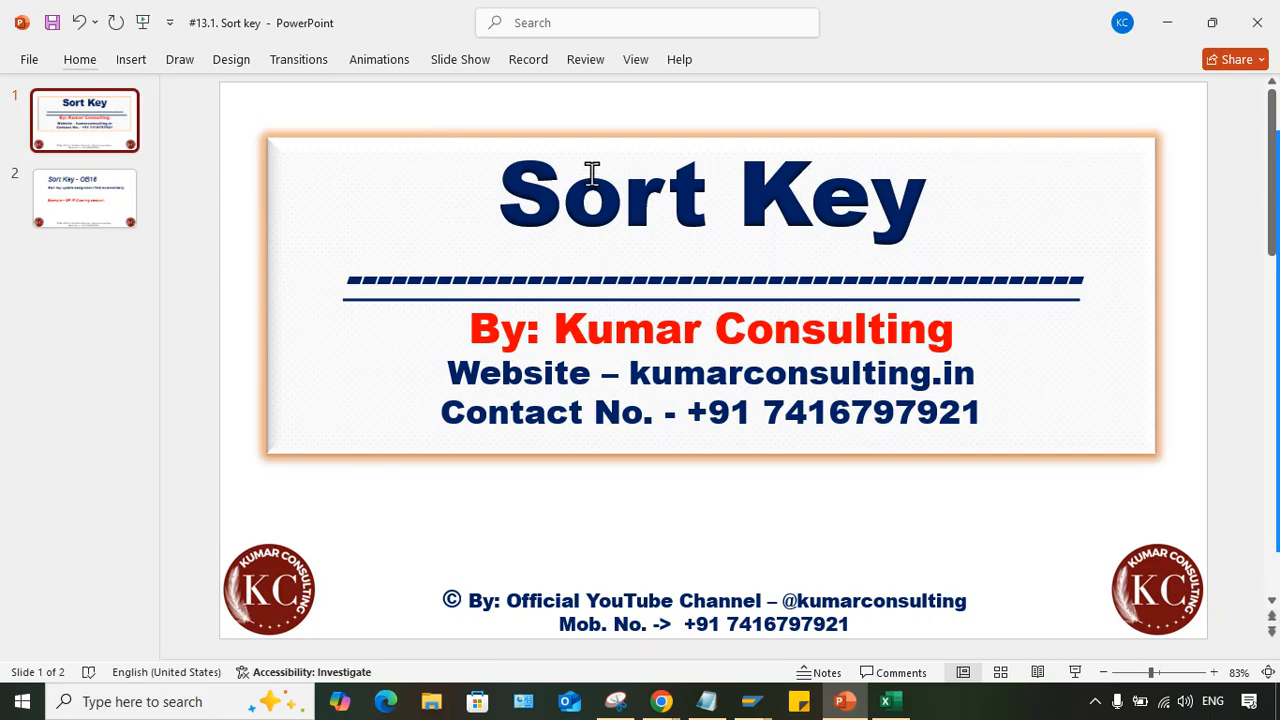
- Switch to the Excel class workbook and widen column I on sheet TM05
{"action": "left_click", "coordinate": [885, 701]}
{"action": "left_click", "coordinate": [609, 305]}
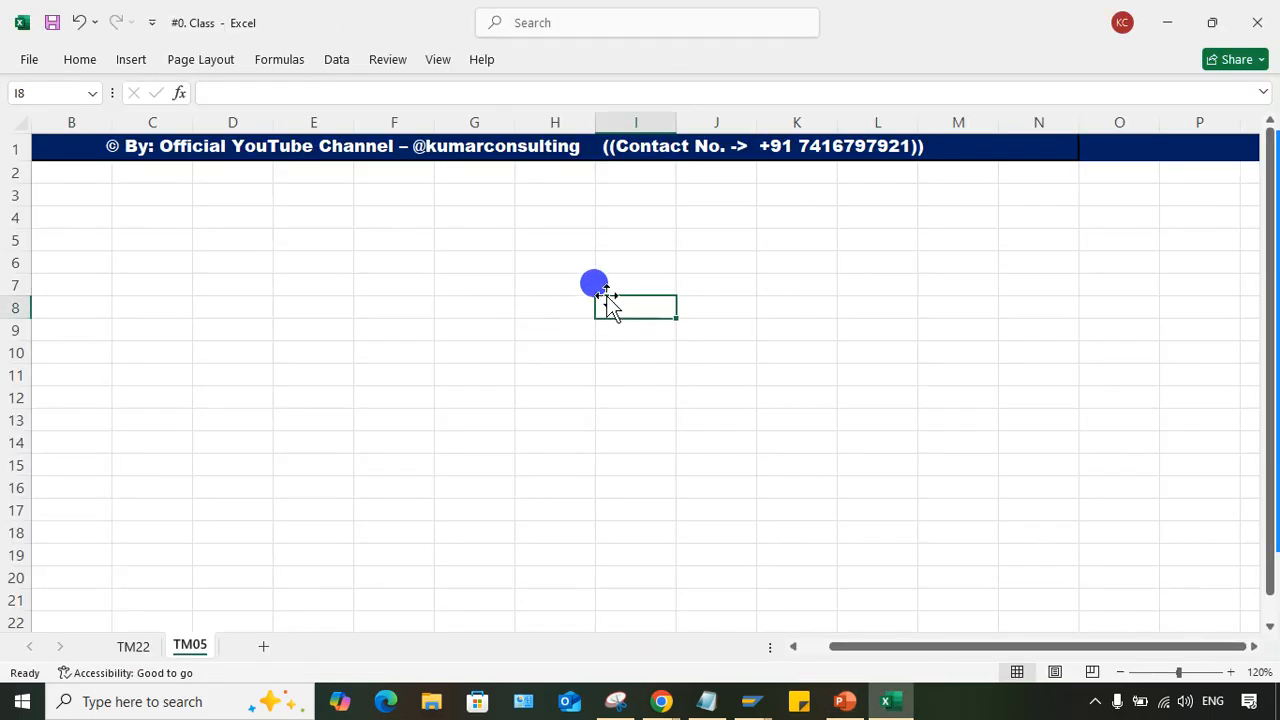
{"action": "left_click", "coordinate": [637, 198]}
{"action": "left_click_drag", "start_coordinate": [676, 122], "coordinate": [790, 122]}
- Enter the heading SORT KEY in cell I3 of sheet TM05
{"action": "left_click", "coordinate": [708, 190]}
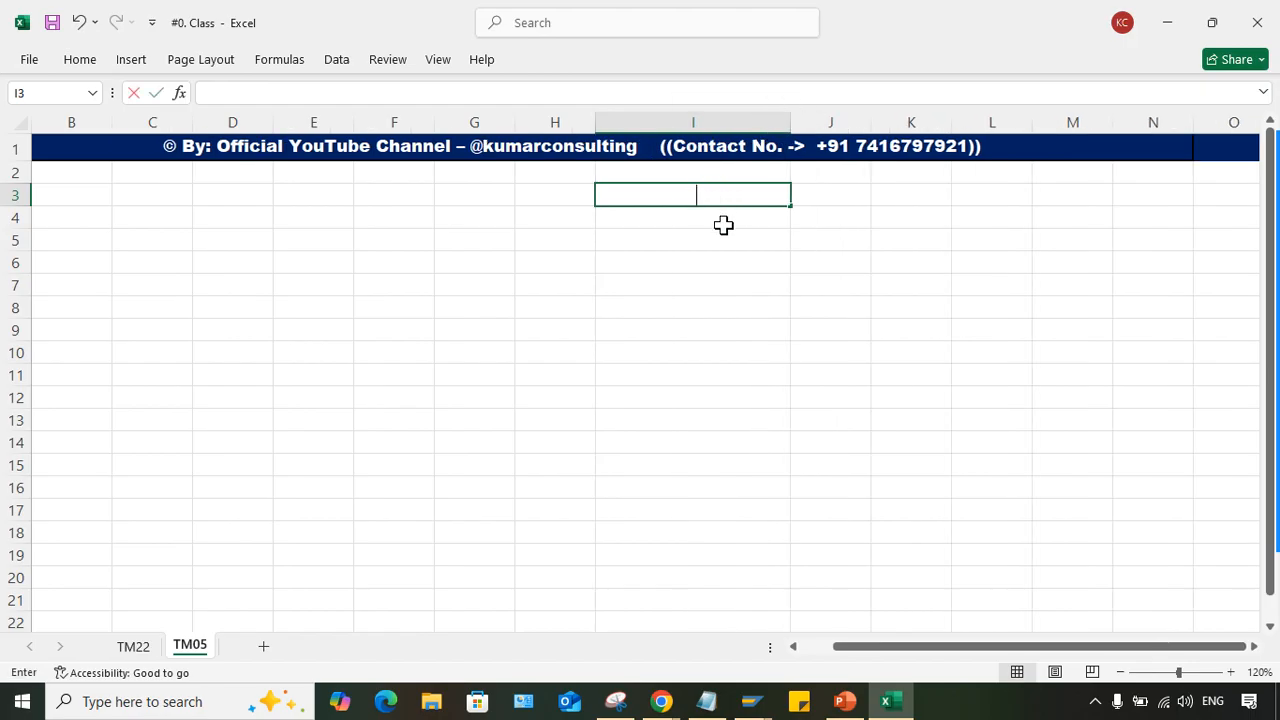
{"action": "type", "text": "sORT"}
{"action": "key", "text": "BackSpace"}
{"action": "key", "text": "BackSpace"}
{"action": "key", "text": "BackSpace"}
{"action": "key", "text": "BackSpace"}
{"action": "type", "text": "T"}
{"action": "key", "text": "BackSpace"}
{"action": "type", "text": "SORT KEY"}
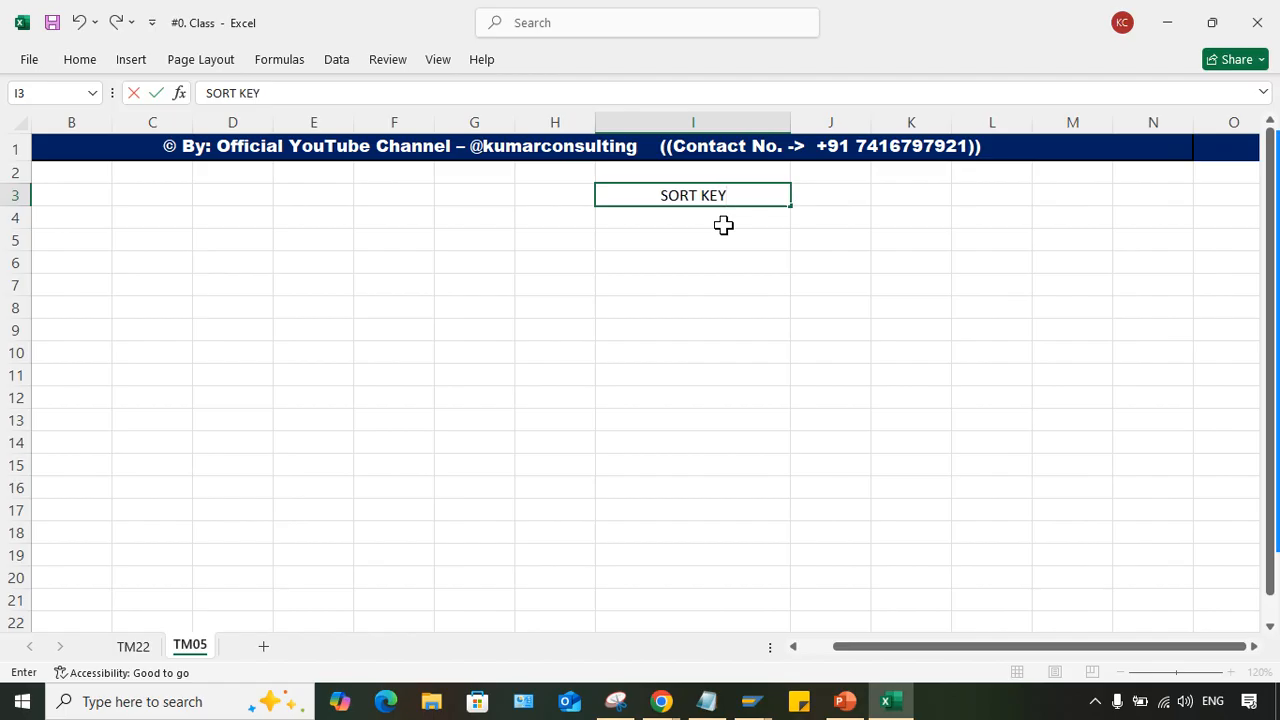
{"action": "left_click", "coordinate": [724, 222]}
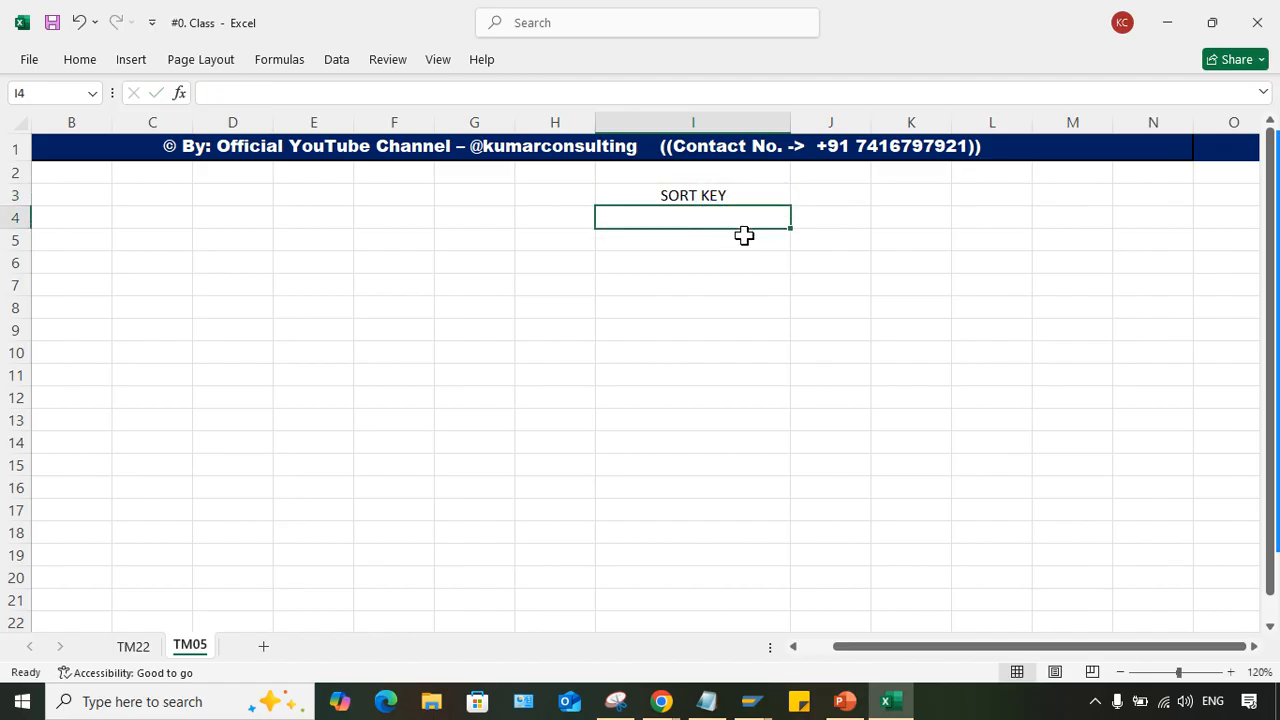
{"action": "left_click", "coordinate": [670, 350]}
{"action": "left_click", "coordinate": [682, 217]}
{"action": "left_click", "coordinate": [697, 193]}
{"action": "left_click", "coordinate": [703, 218]}
{"action": "left_click", "coordinate": [562, 221]}
{"action": "left_click", "coordinate": [643, 219]}
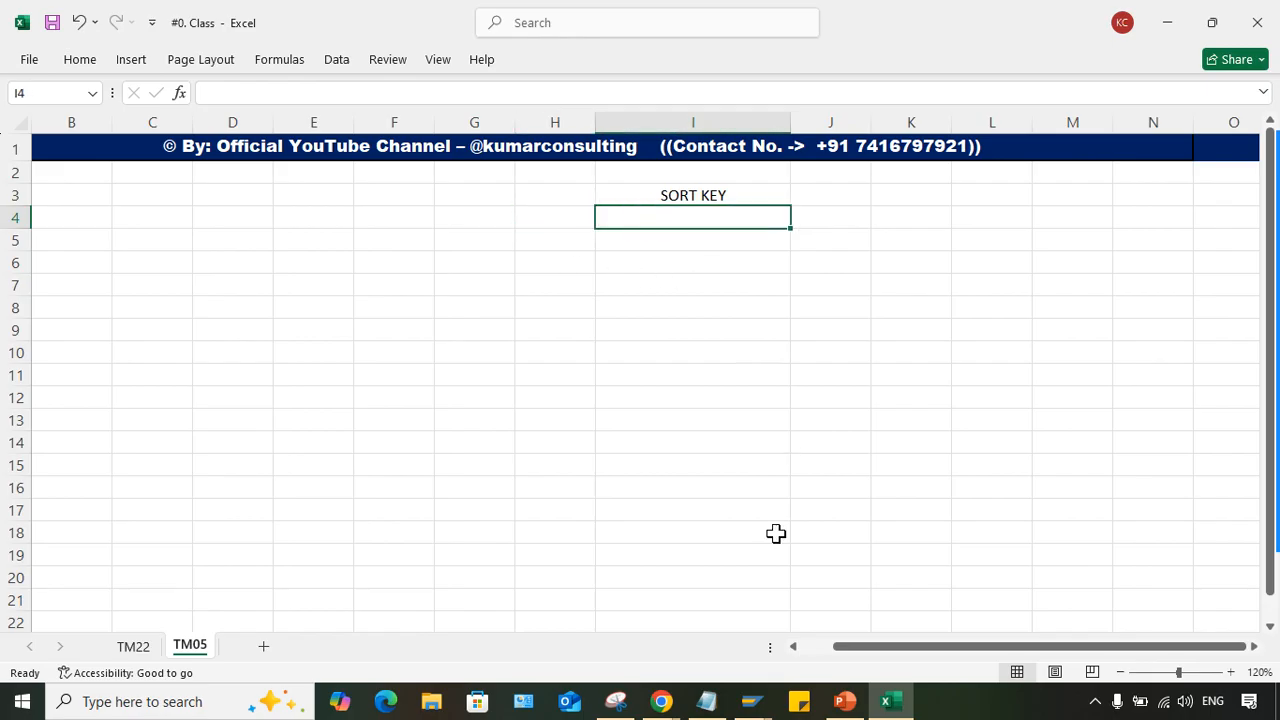
- Switch to SAP and start transaction FBL3N for G/L account line items
{"action": "left_click", "coordinate": [755, 702]}
{"action": "left_click", "coordinate": [840, 655]}
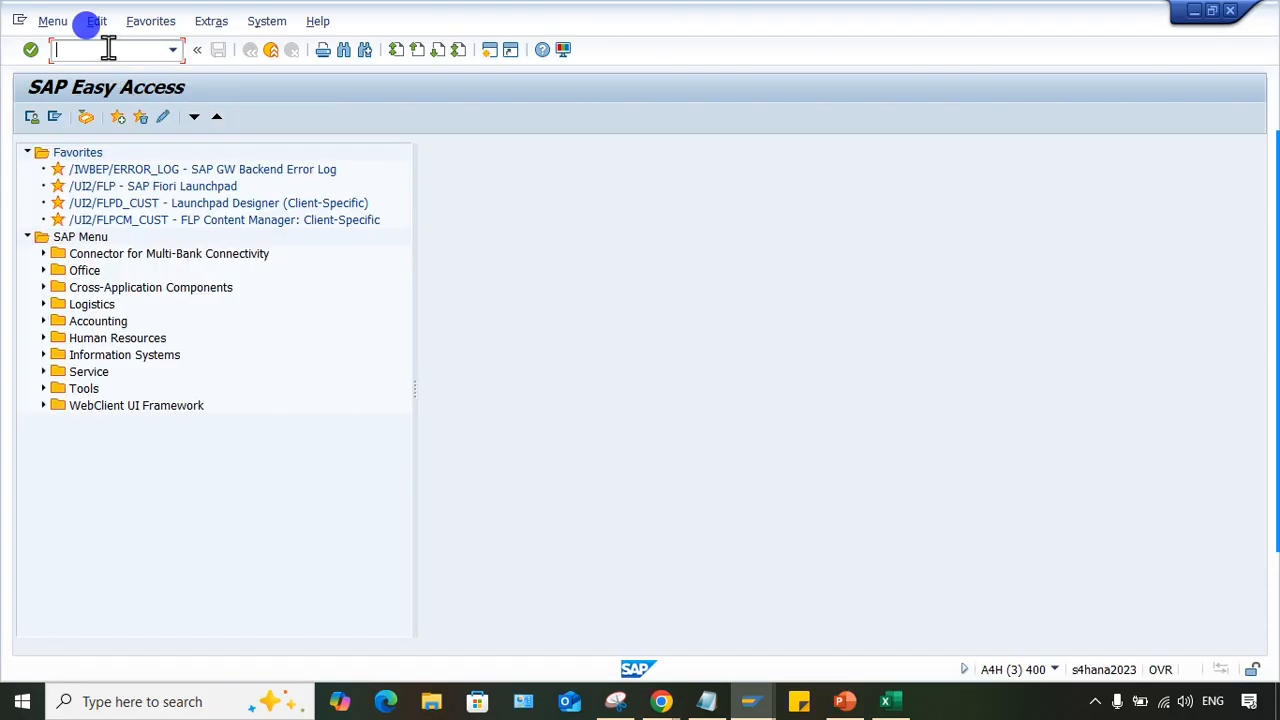
{"action": "type", "text": "FBL3N"}
{"action": "key", "text": "Return"}
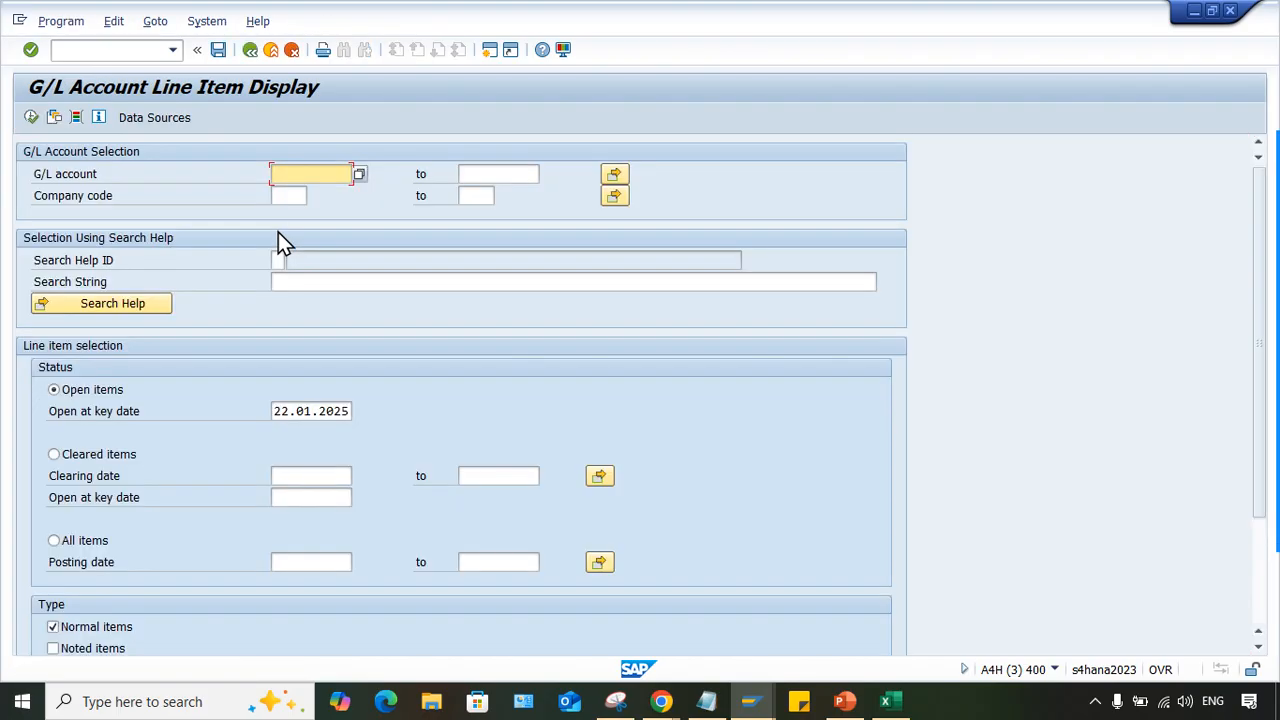
- Display the open line items of G/L account 4000 in company code TM05
{"action": "left_click", "coordinate": [319, 174]}
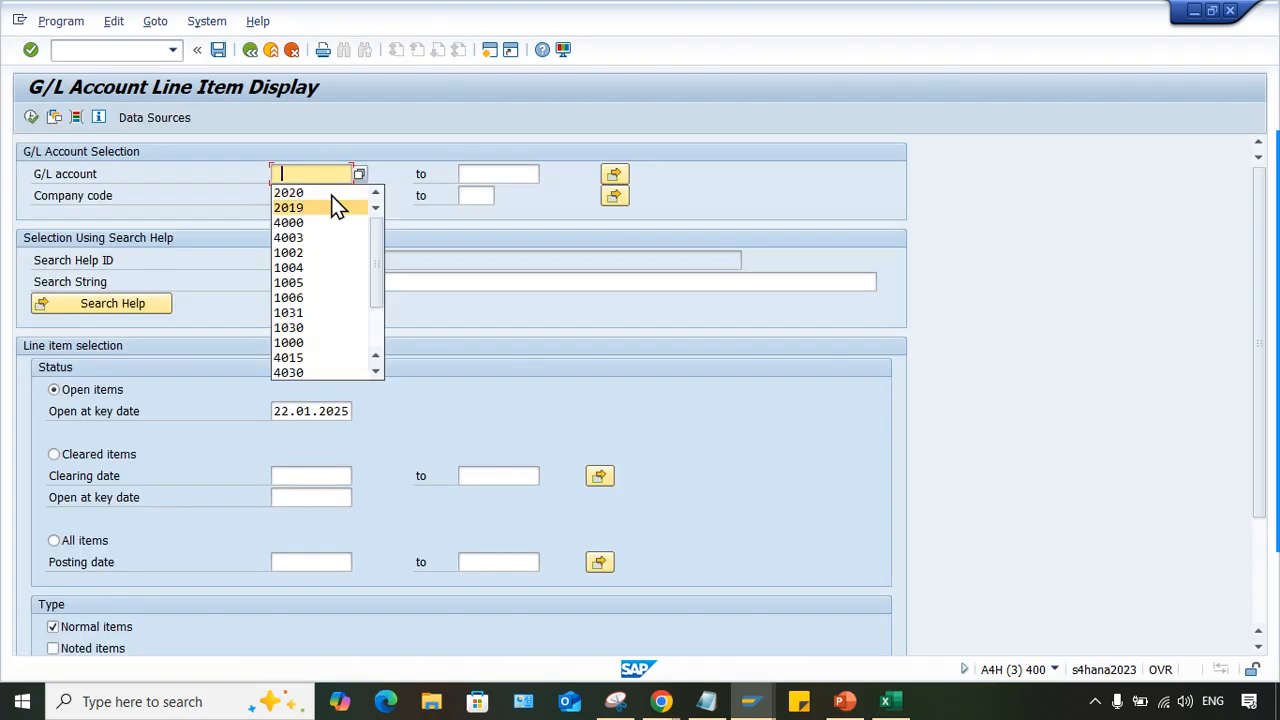
{"action": "left_click", "coordinate": [343, 167]}
{"action": "left_click", "coordinate": [300, 172]}
{"action": "type", "text": "4000"}
{"action": "key", "text": "Tab"}
{"action": "key", "text": "Tab"}
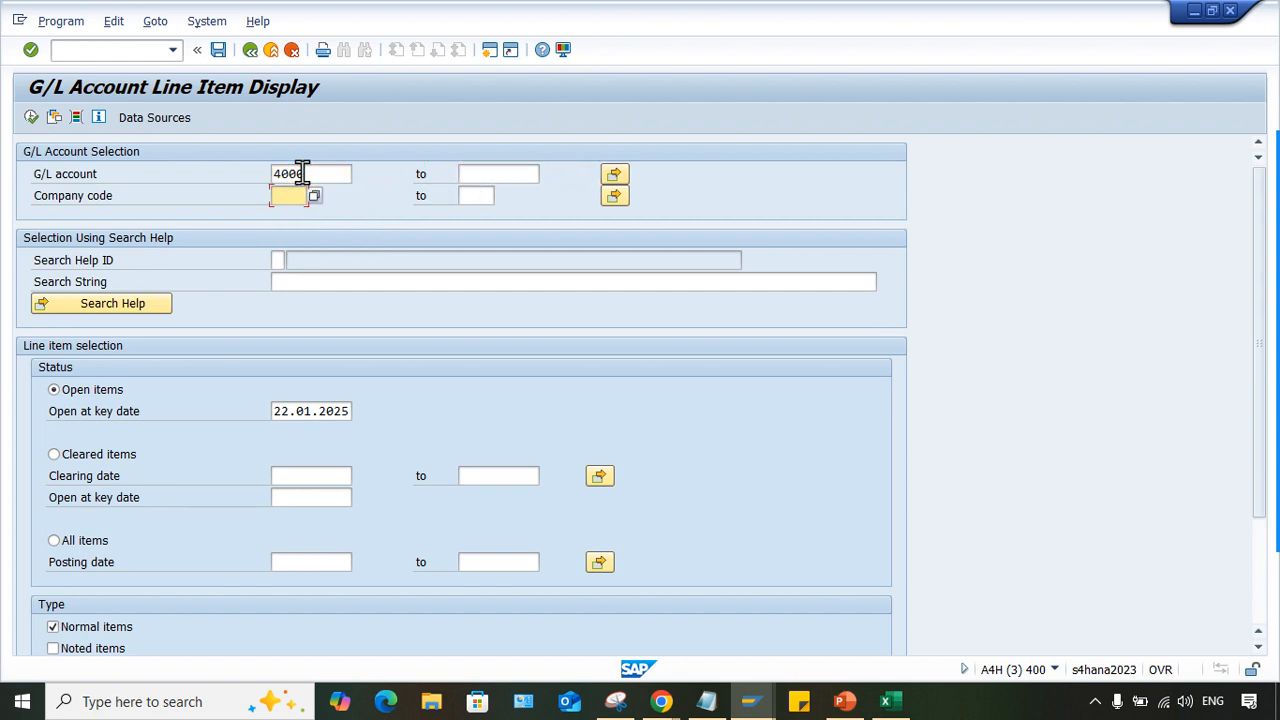
{"action": "type", "text": "TM05"}
{"action": "left_click", "coordinate": [31, 117]}
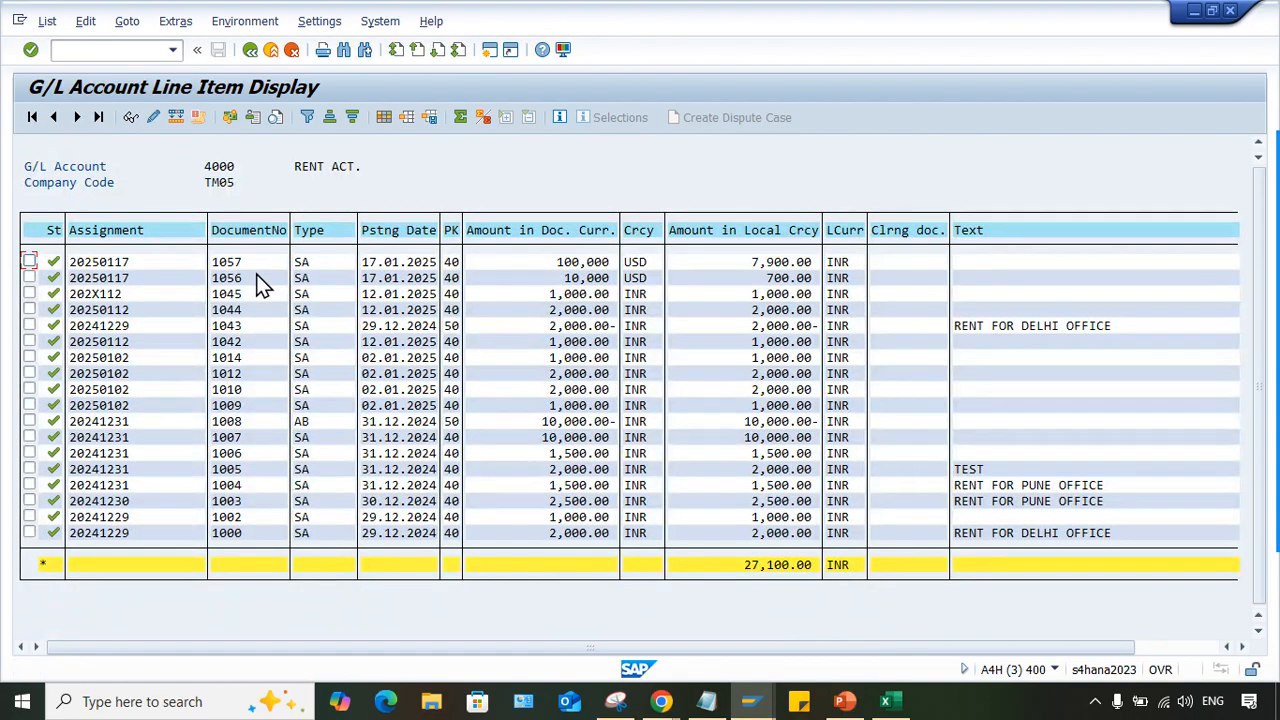
- Examine the Assignment column values in the rent account's line item list
{"action": "left_click", "coordinate": [118, 263]}
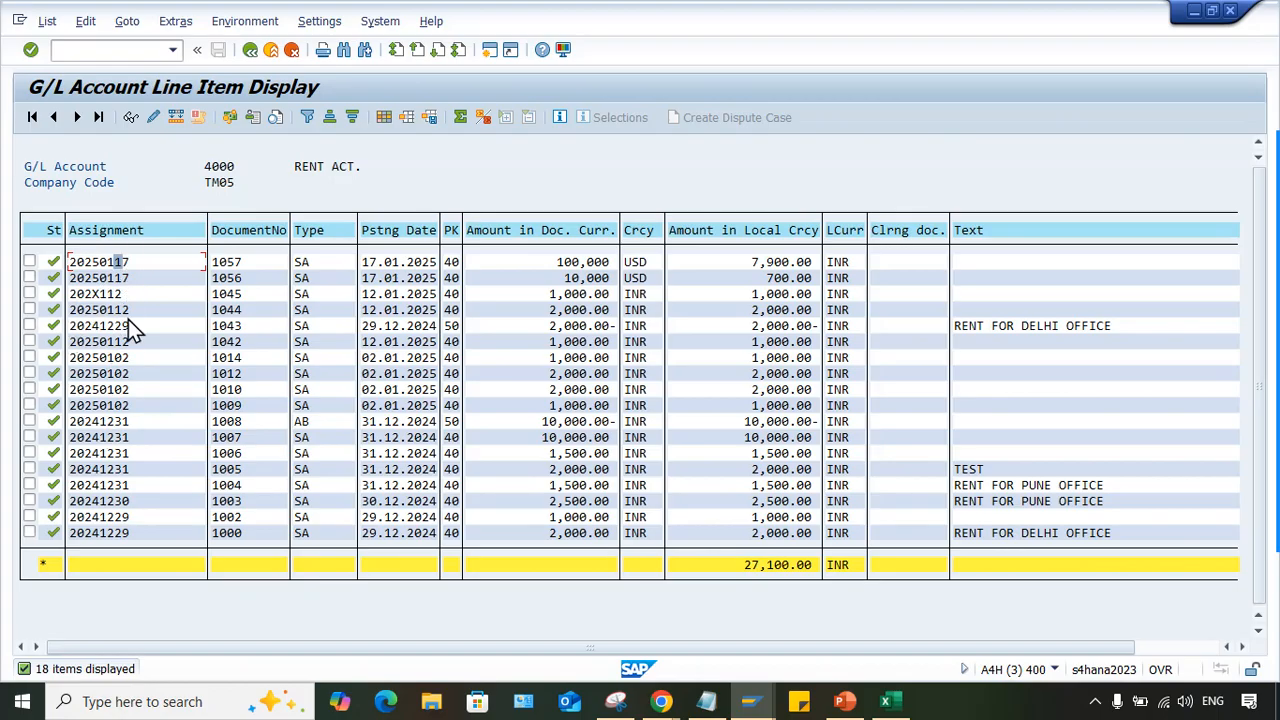
{"action": "left_click", "coordinate": [123, 353]}
{"action": "mouse_move", "coordinate": [655, 706]}
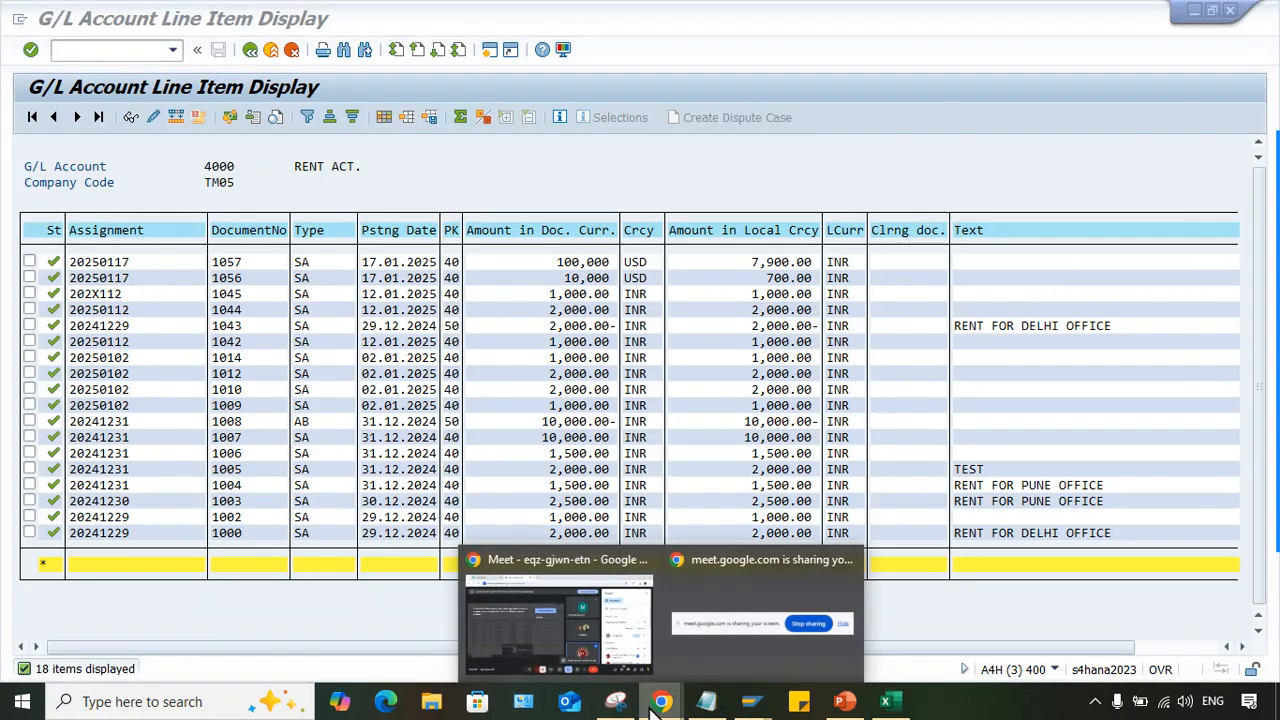
{"action": "left_click", "coordinate": [873, 168]}
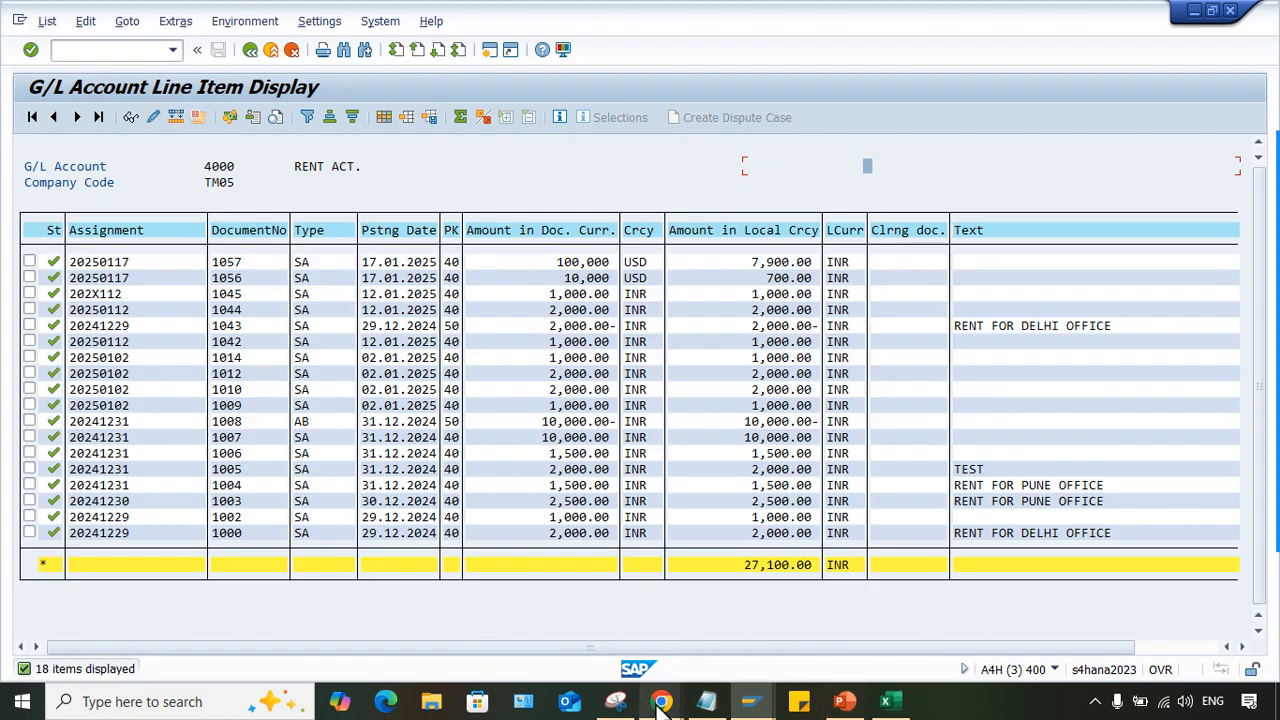
{"action": "mouse_move", "coordinate": [661, 706]}
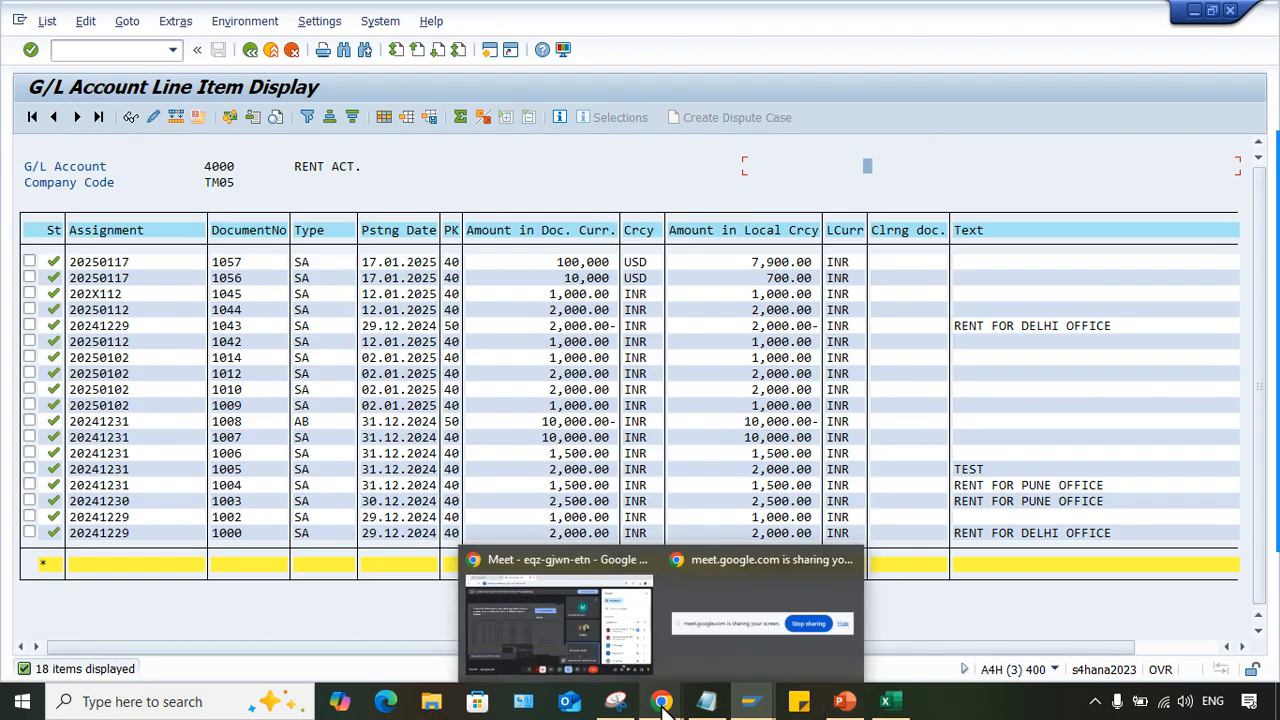
{"action": "left_click", "coordinate": [912, 455]}
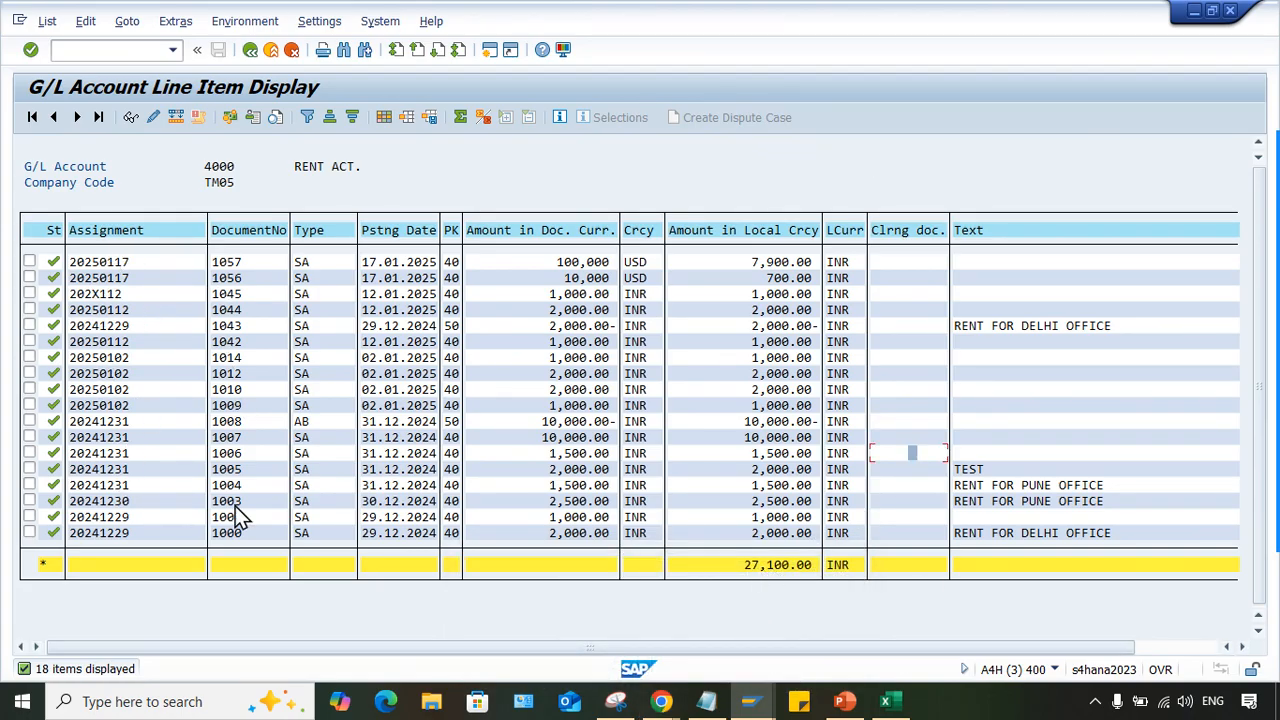
- Switch to the PowerPoint presentation and show slide 2 about sort key OB16
{"action": "left_click", "coordinate": [890, 698]}
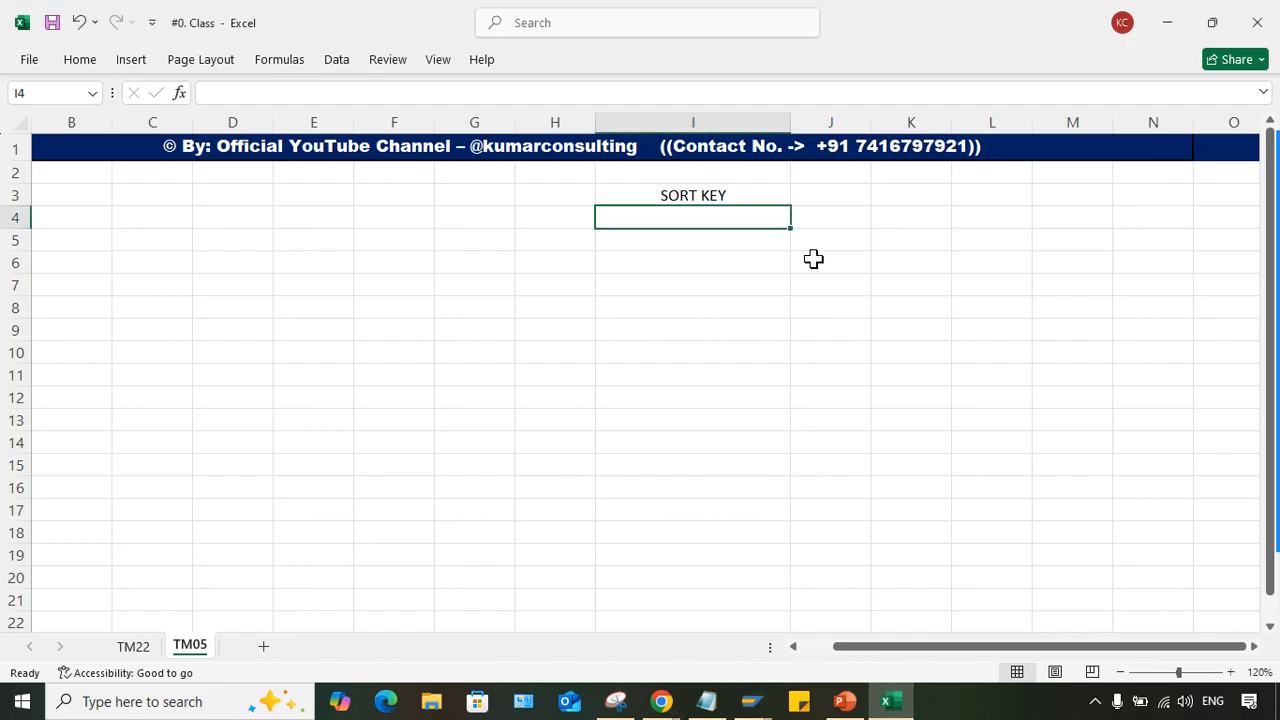
{"action": "left_click", "coordinate": [845, 701]}
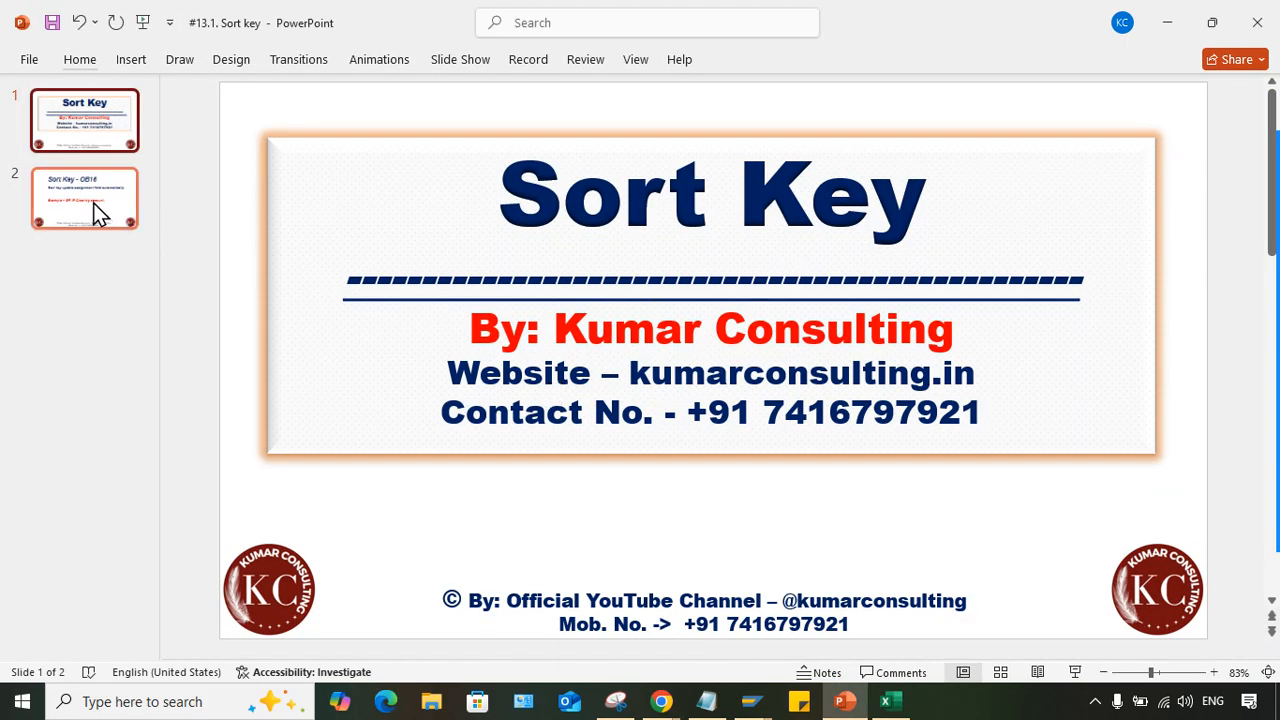
{"action": "left_click", "coordinate": [97, 212]}
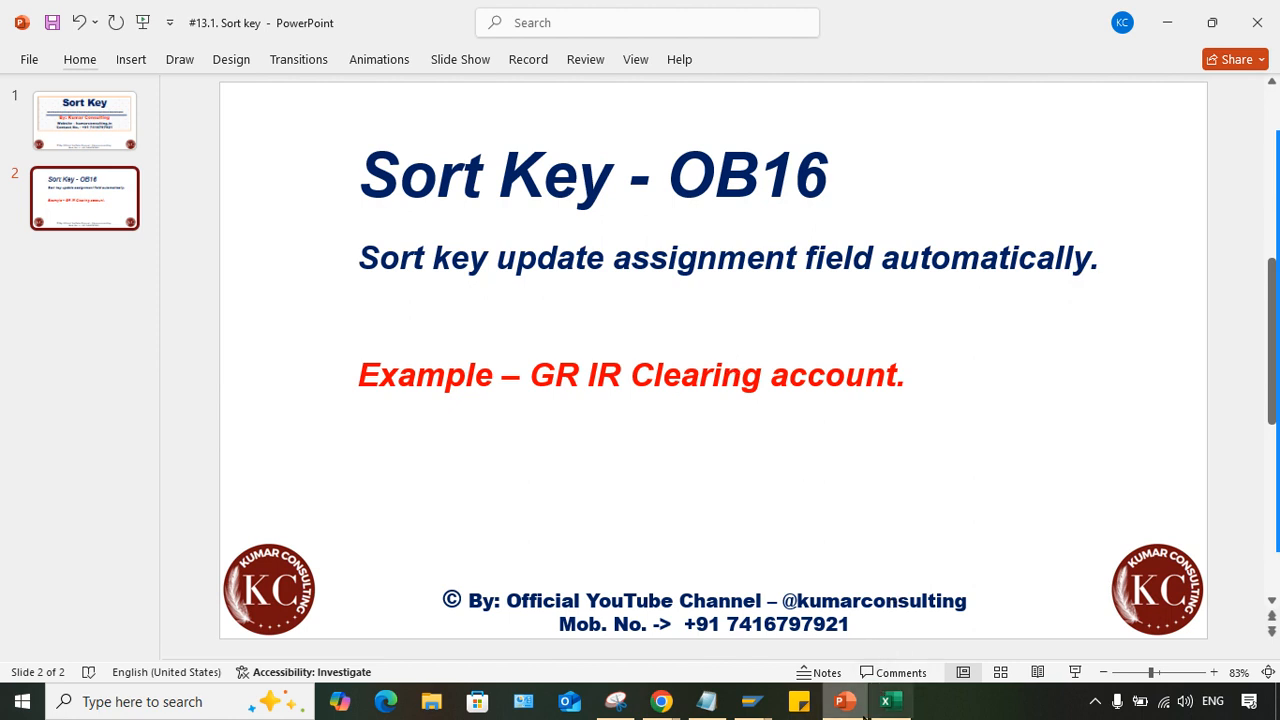
- Return to SAP, open a new session and start the transaction for entering a G/L account document
{"action": "mouse_move", "coordinate": [755, 703]}
{"action": "left_click", "coordinate": [909, 637]}
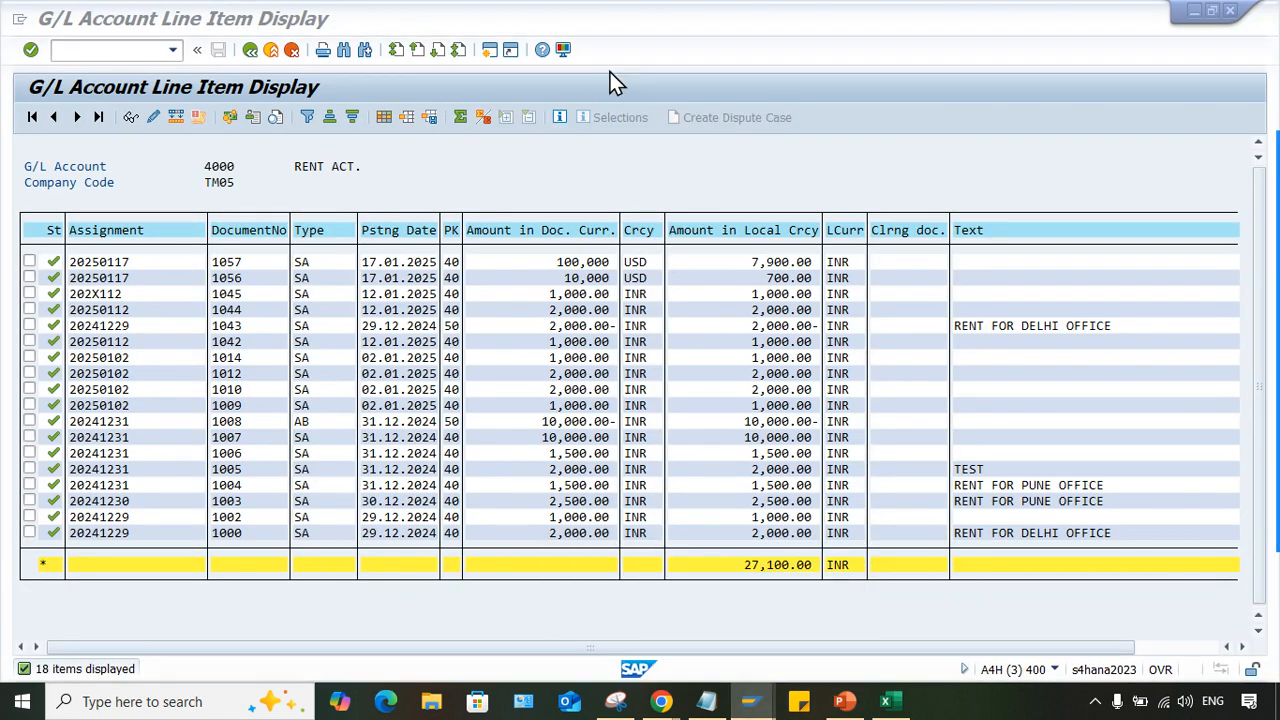
{"action": "left_click", "coordinate": [494, 54]}
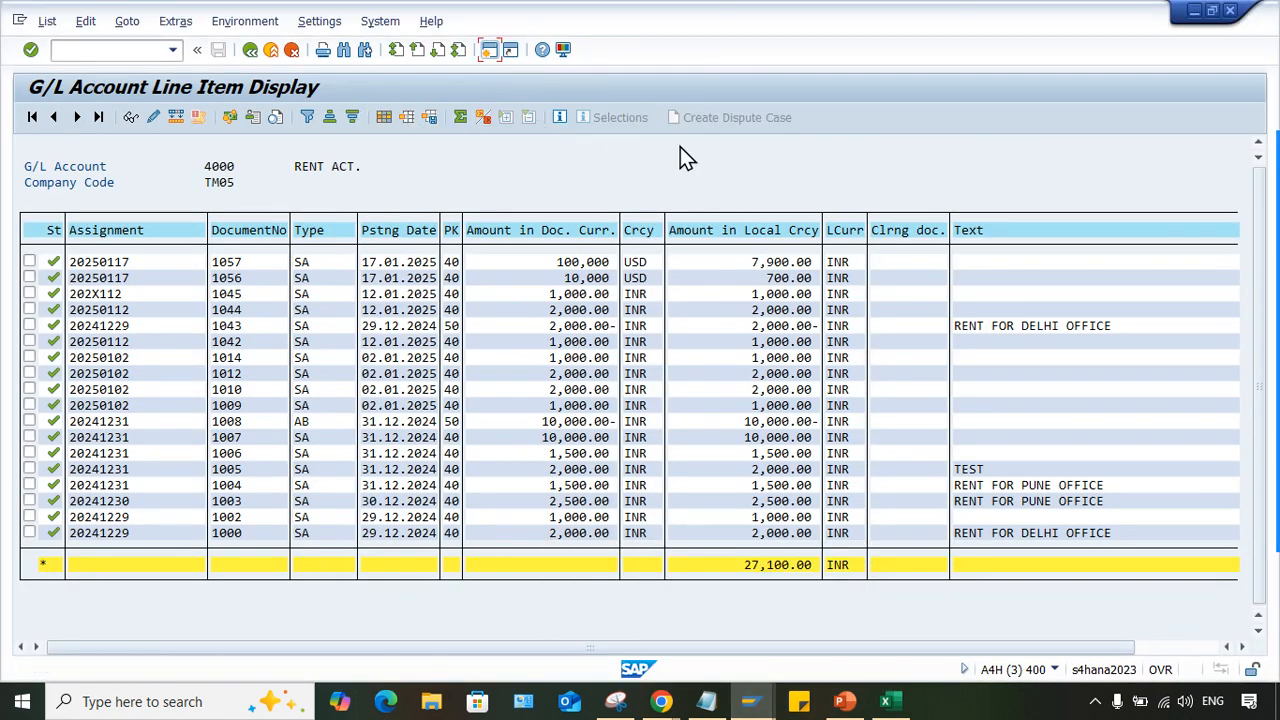
{"action": "type", "text": "FB03"}
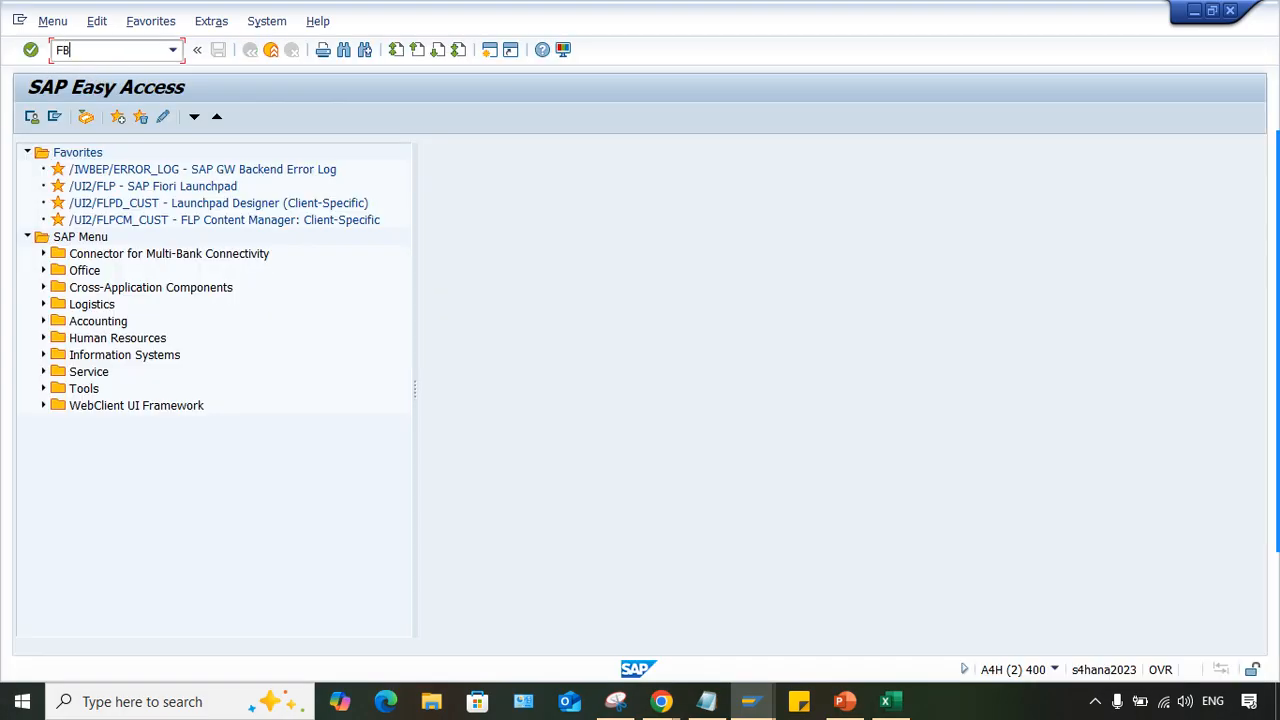
{"action": "key", "text": "Return"}
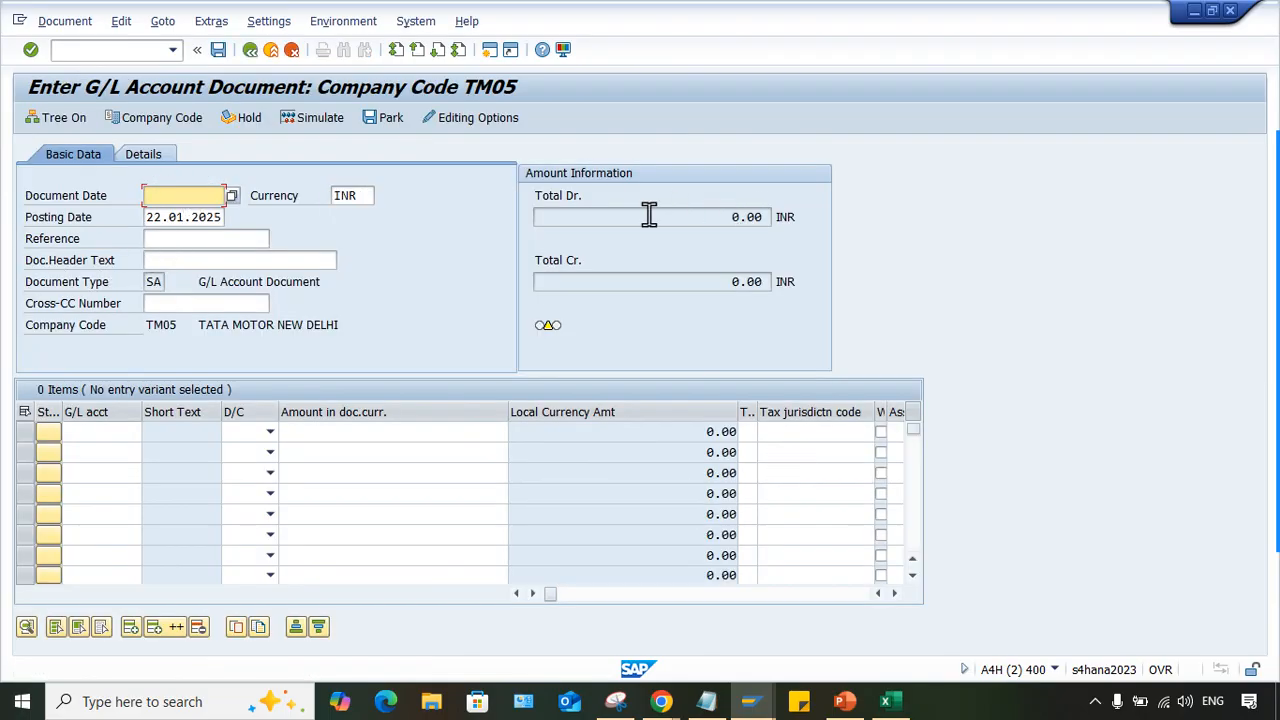
- Set the G/L document's document date to 22.01.2025
{"action": "type", "text": "22.01.2025"}
- Fill the first line item with G/L account 4000 as a debit of 1000
{"action": "left_click", "coordinate": [85, 432]}
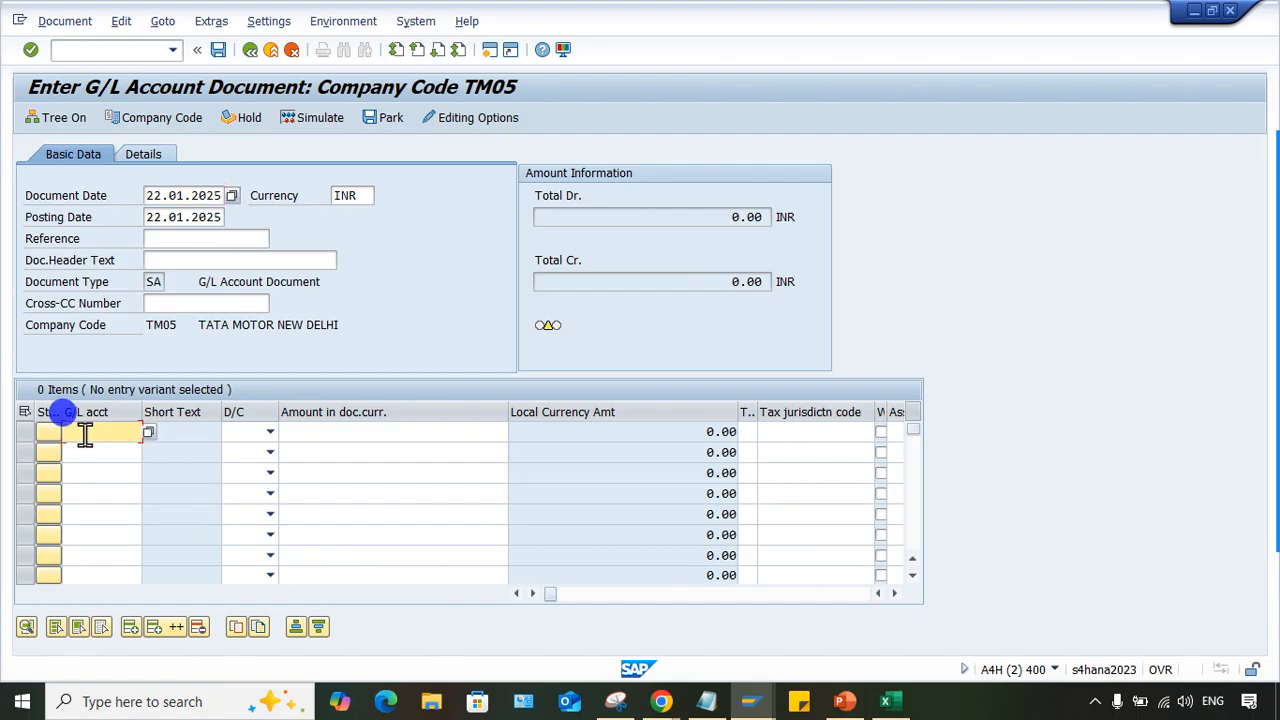
{"action": "type", "text": "4000"}
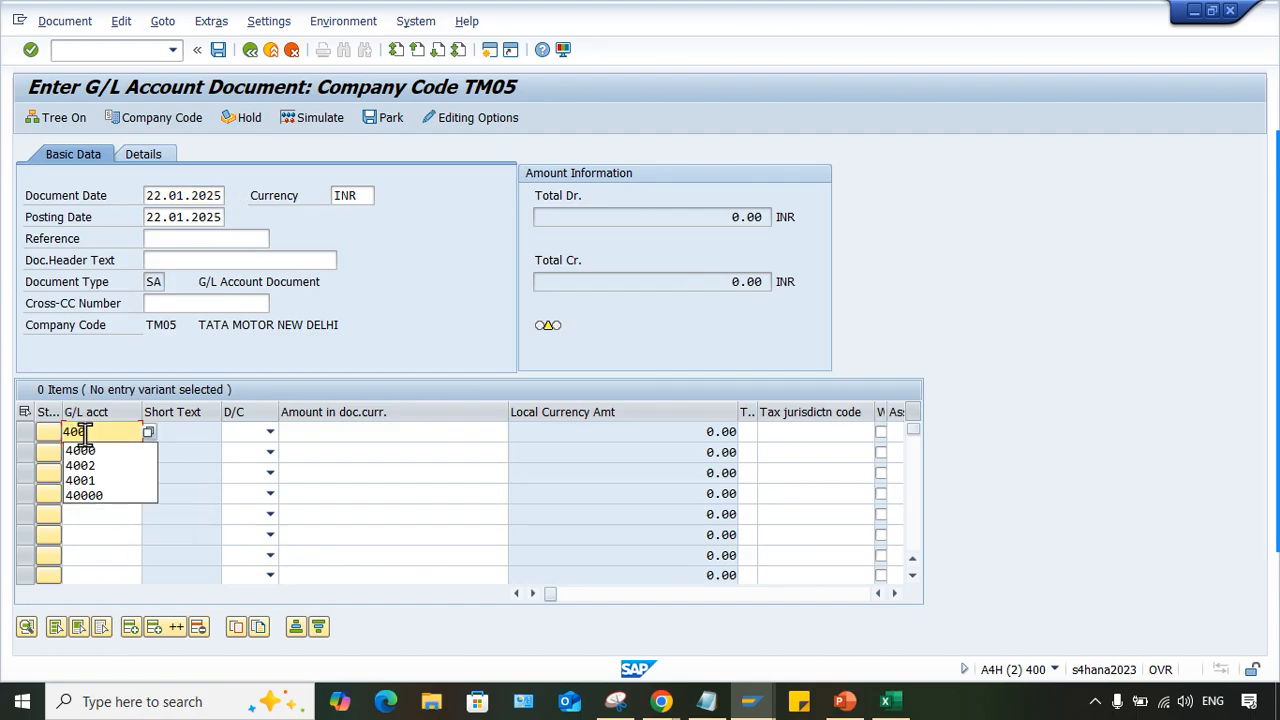
{"action": "key", "text": "Tab"}
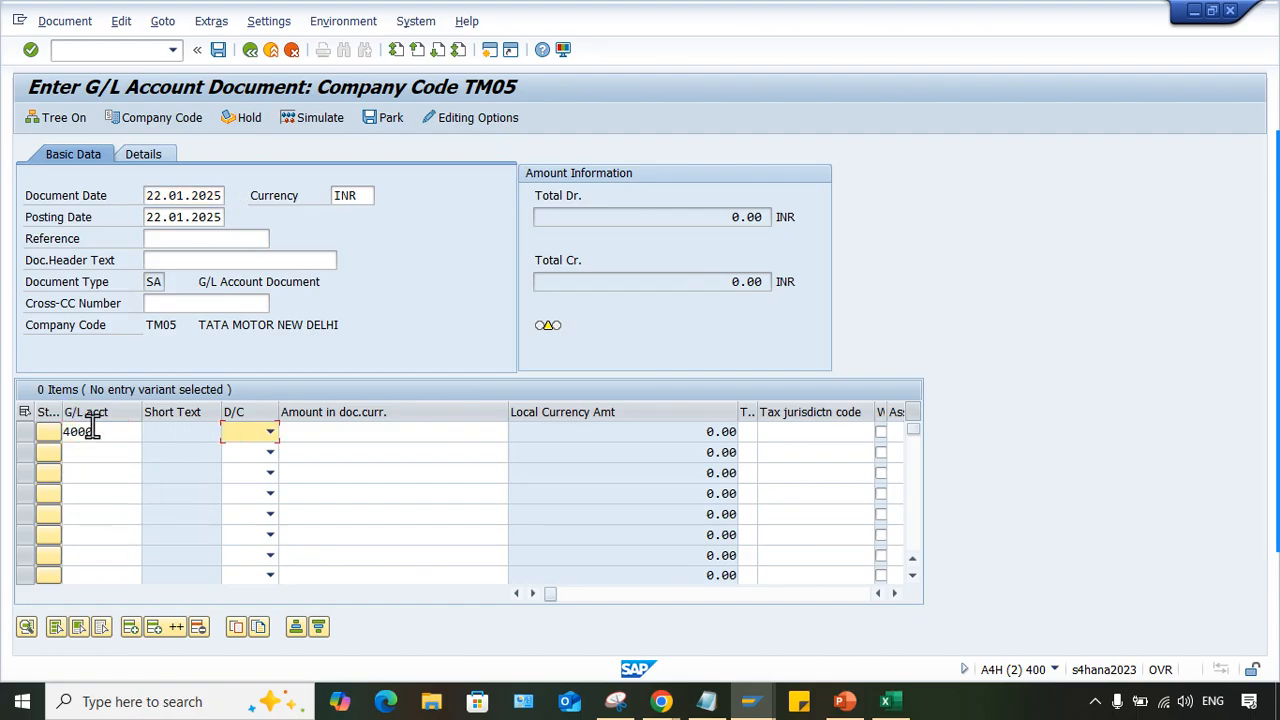
{"action": "left_click", "coordinate": [270, 433]}
{"action": "left_click", "coordinate": [240, 466]}
{"action": "left_click", "coordinate": [365, 432]}
{"action": "type", "text": "1000"}
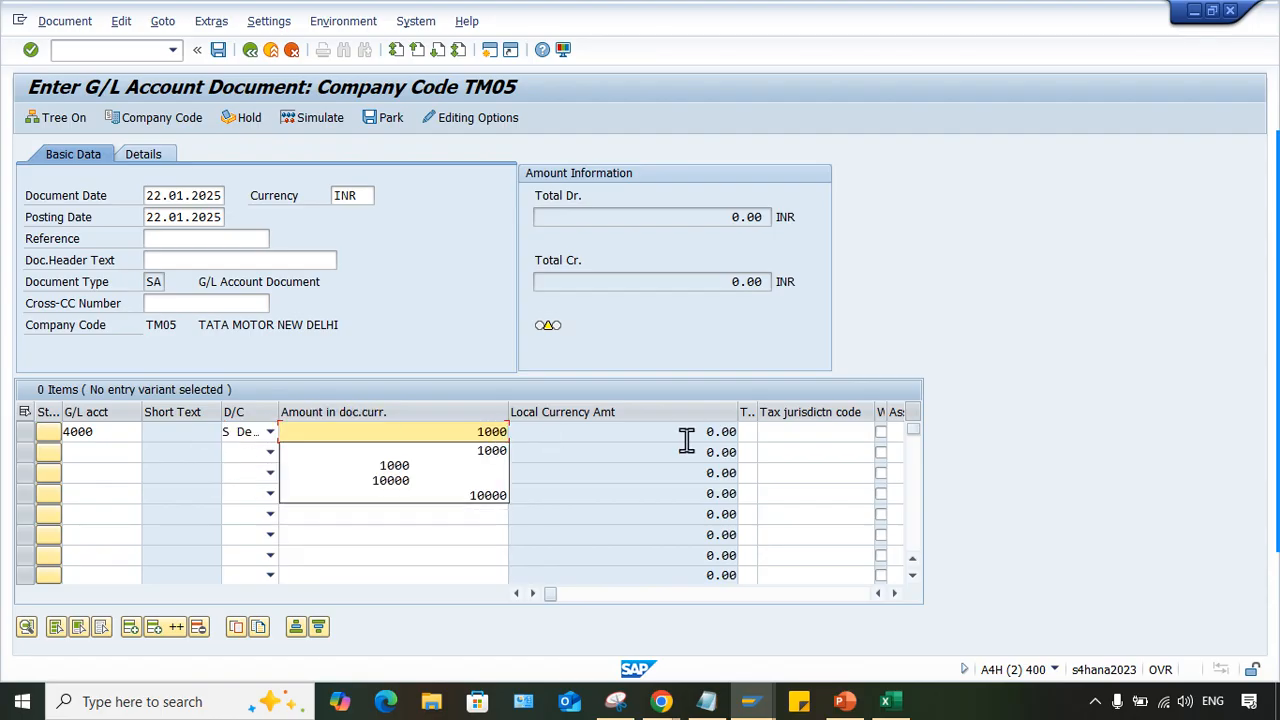
{"action": "left_click", "coordinate": [714, 357]}
- Fill the second line item with G/L account 1000 as a credit of 1000 and validate the entries
{"action": "left_click", "coordinate": [101, 452]}
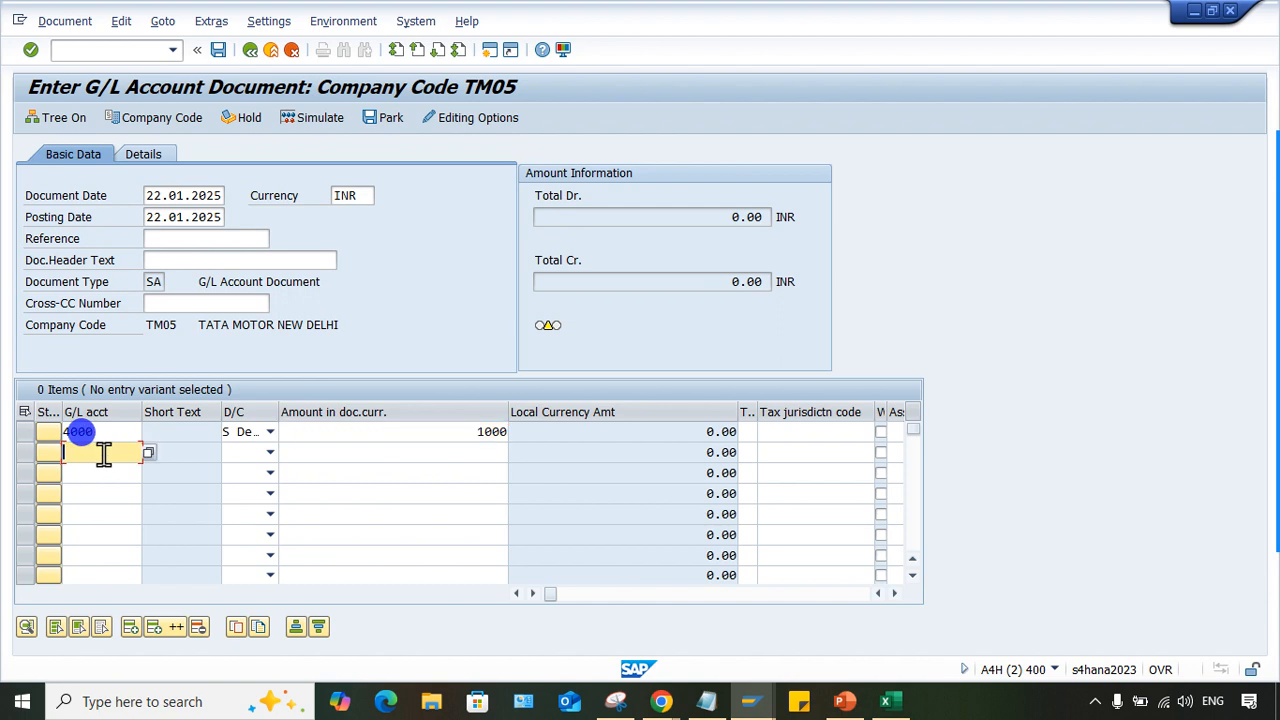
{"action": "type", "text": "1000"}
{"action": "key", "text": "Tab"}
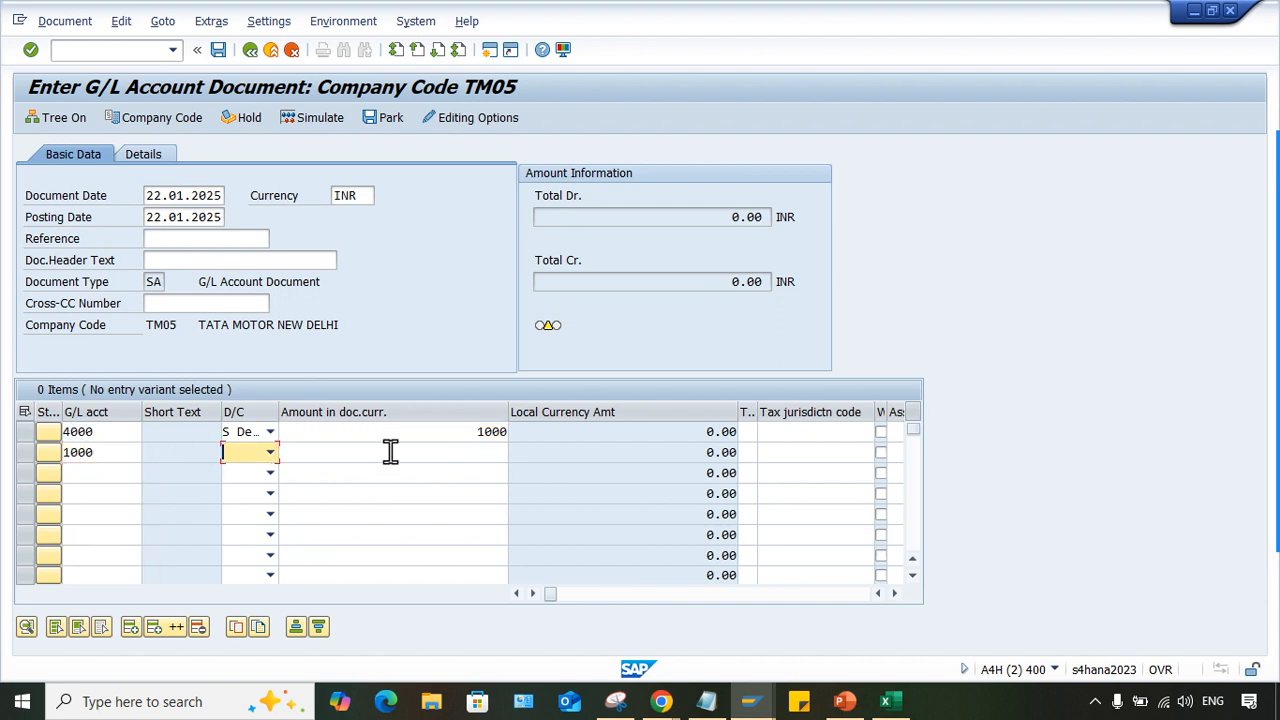
{"action": "key", "text": "h"}
{"action": "key", "text": "Tab"}
{"action": "type", "text": "1000"}
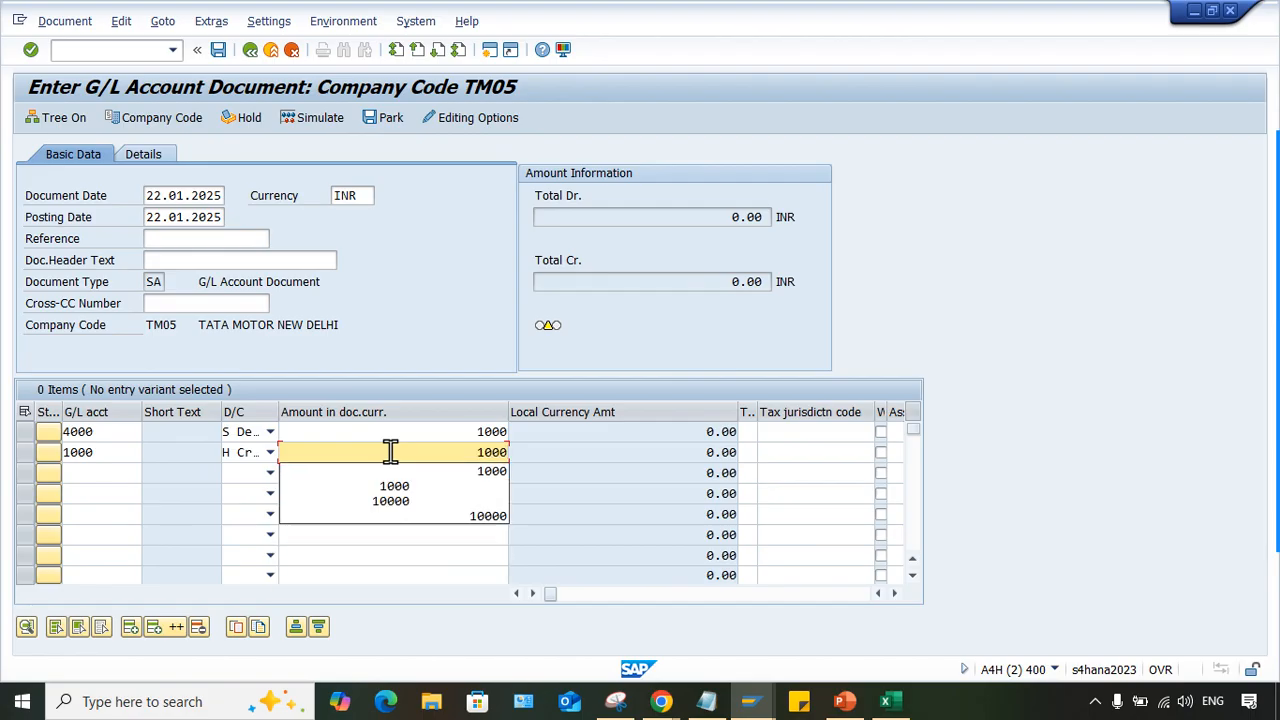
{"action": "key", "text": "Tab"}
{"action": "key", "text": "Return"}
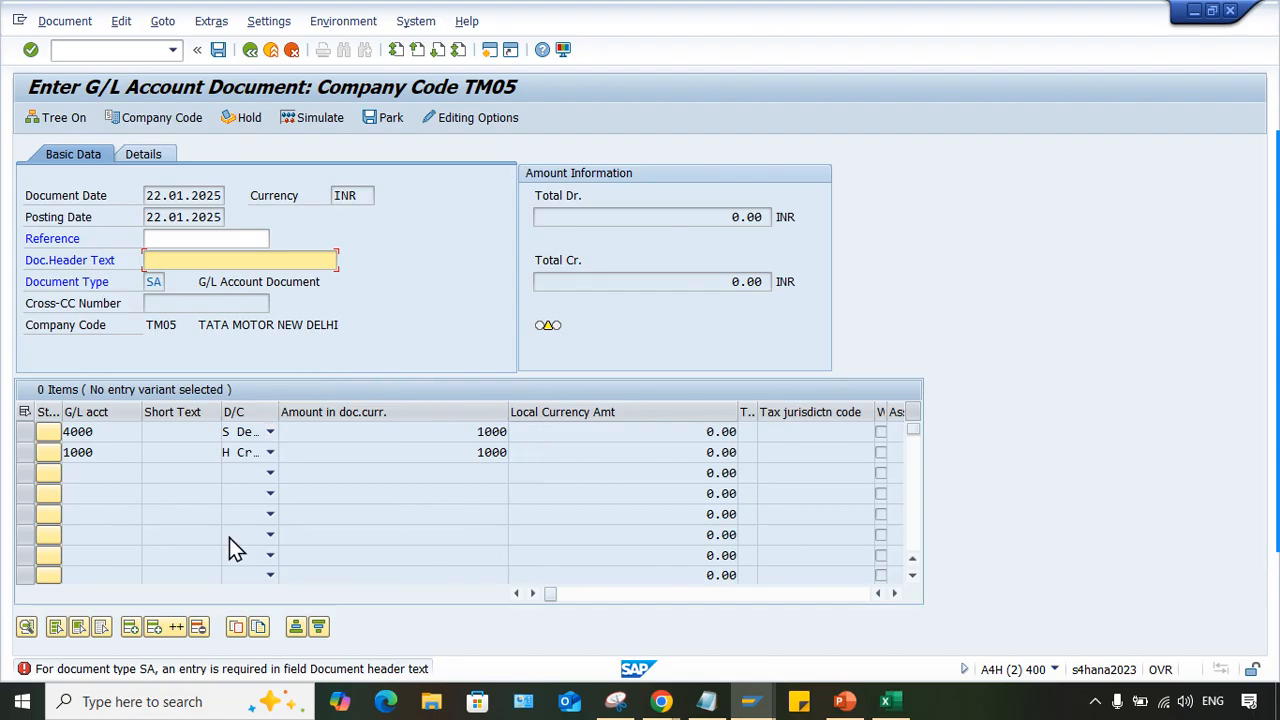
- Set both the reference and the document header text to TEST
{"action": "left_click", "coordinate": [195, 238]}
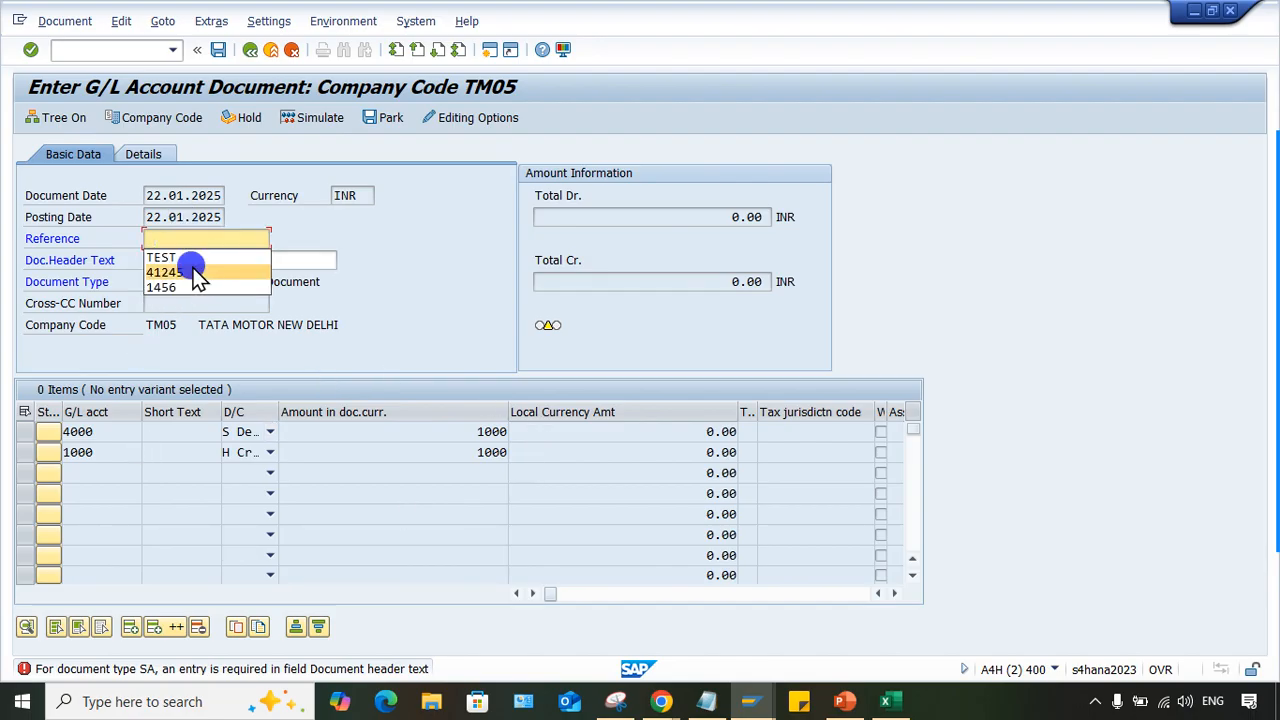
{"action": "left_click", "coordinate": [193, 271]}
{"action": "left_click", "coordinate": [210, 258]}
{"action": "left_click", "coordinate": [190, 276]}
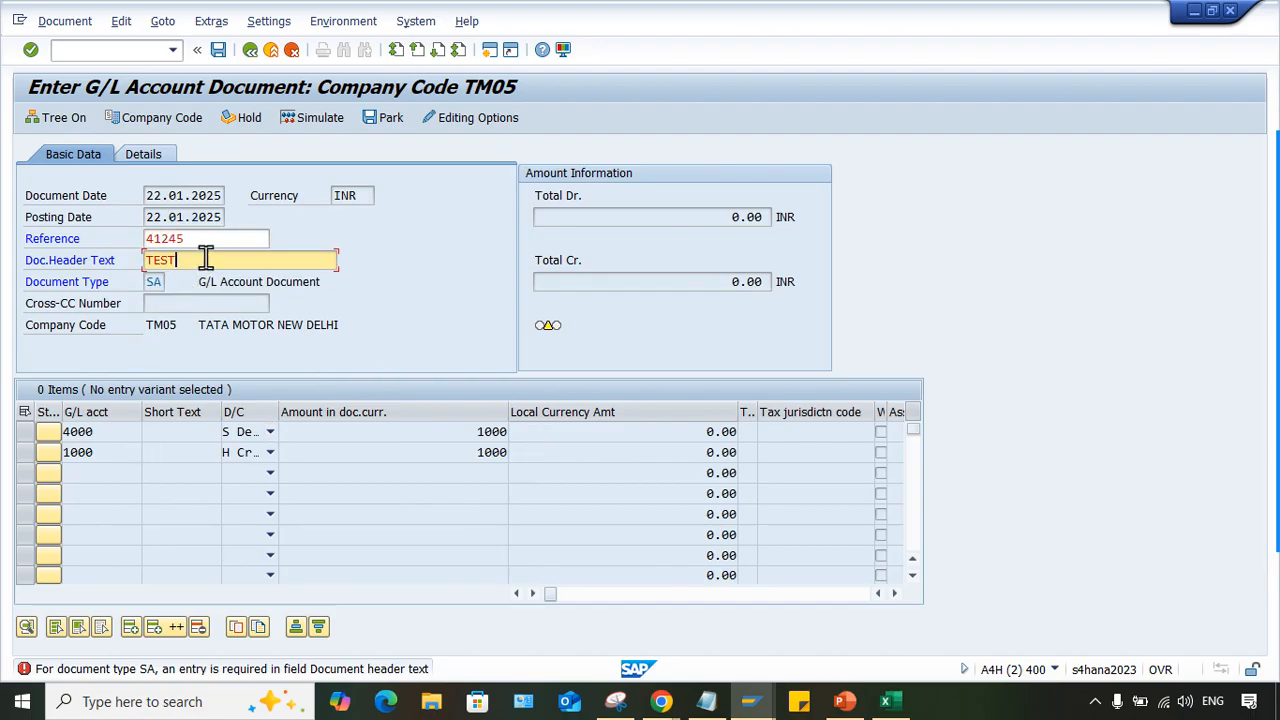
{"action": "left_click", "coordinate": [195, 238]}
{"action": "left_click", "coordinate": [168, 254]}
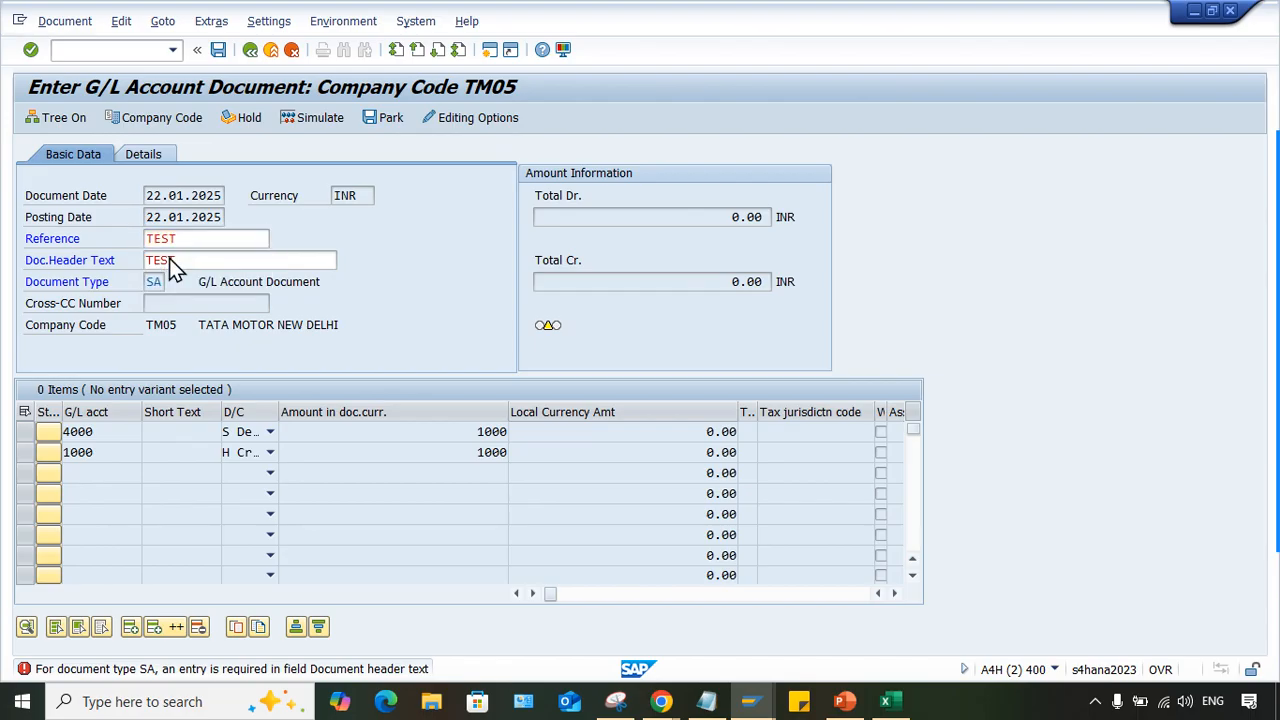
- Validate the G/L document entries and open the posting key configuration (OB41) in a new session
{"action": "key", "text": "Return"}
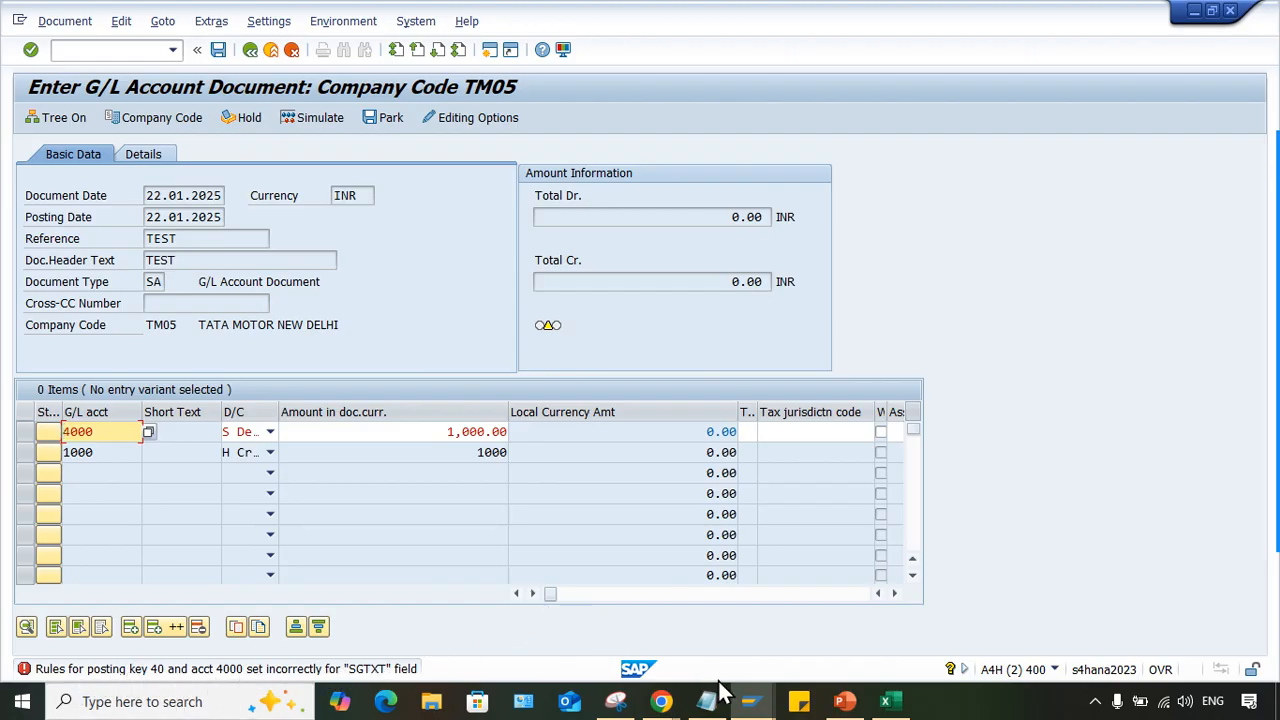
{"action": "left_click", "coordinate": [752, 701]}
{"action": "left_click", "coordinate": [987, 656]}
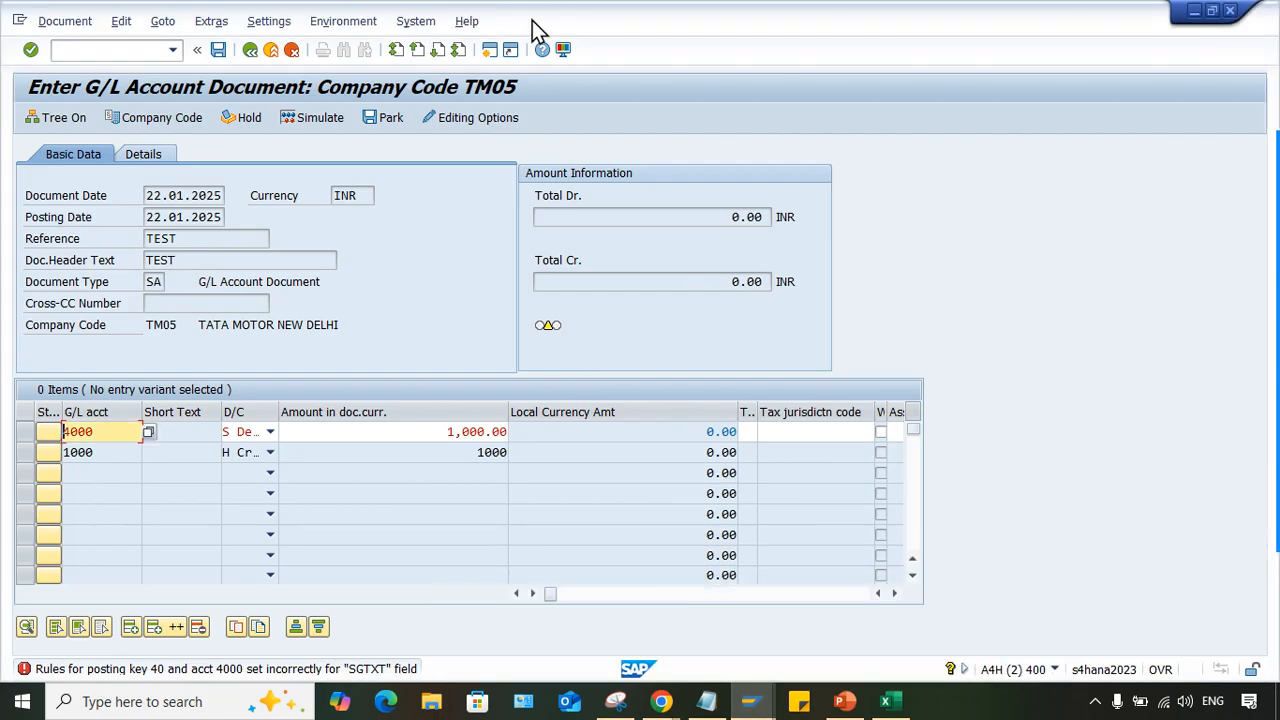
{"action": "left_click", "coordinate": [490, 51]}
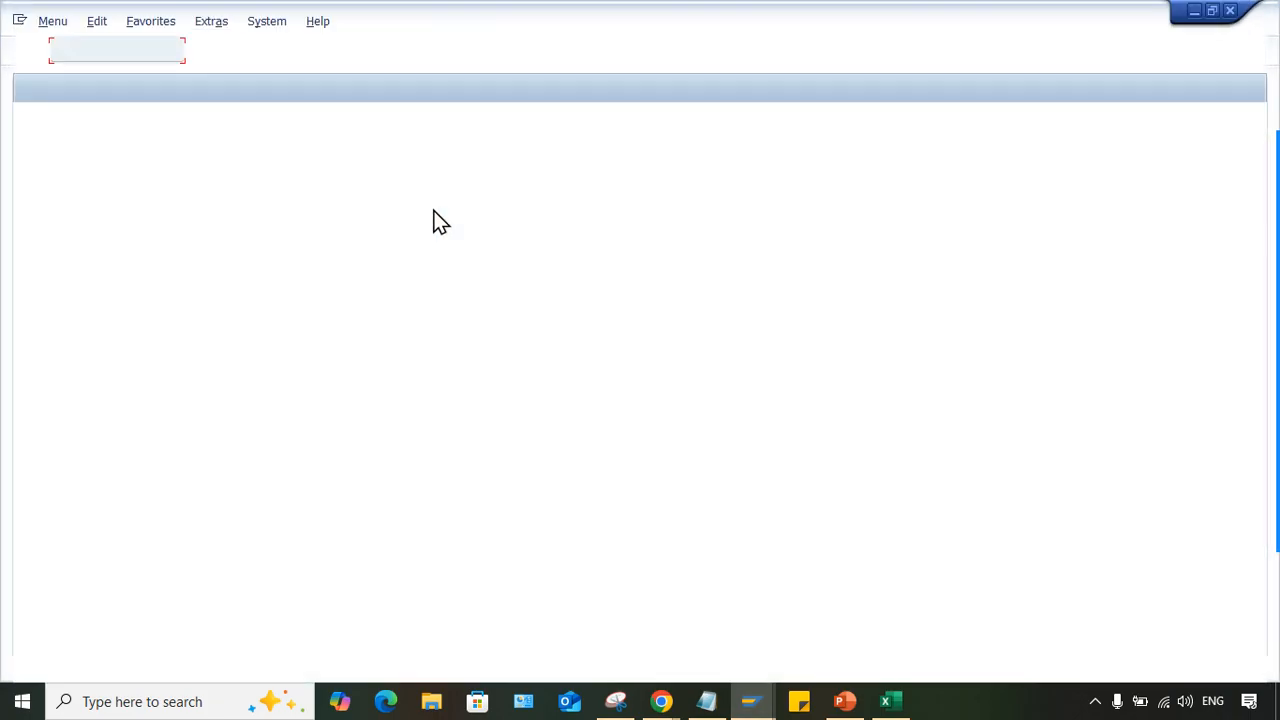
{"action": "type", "text": "OB41"}
{"action": "key", "text": "Return"}
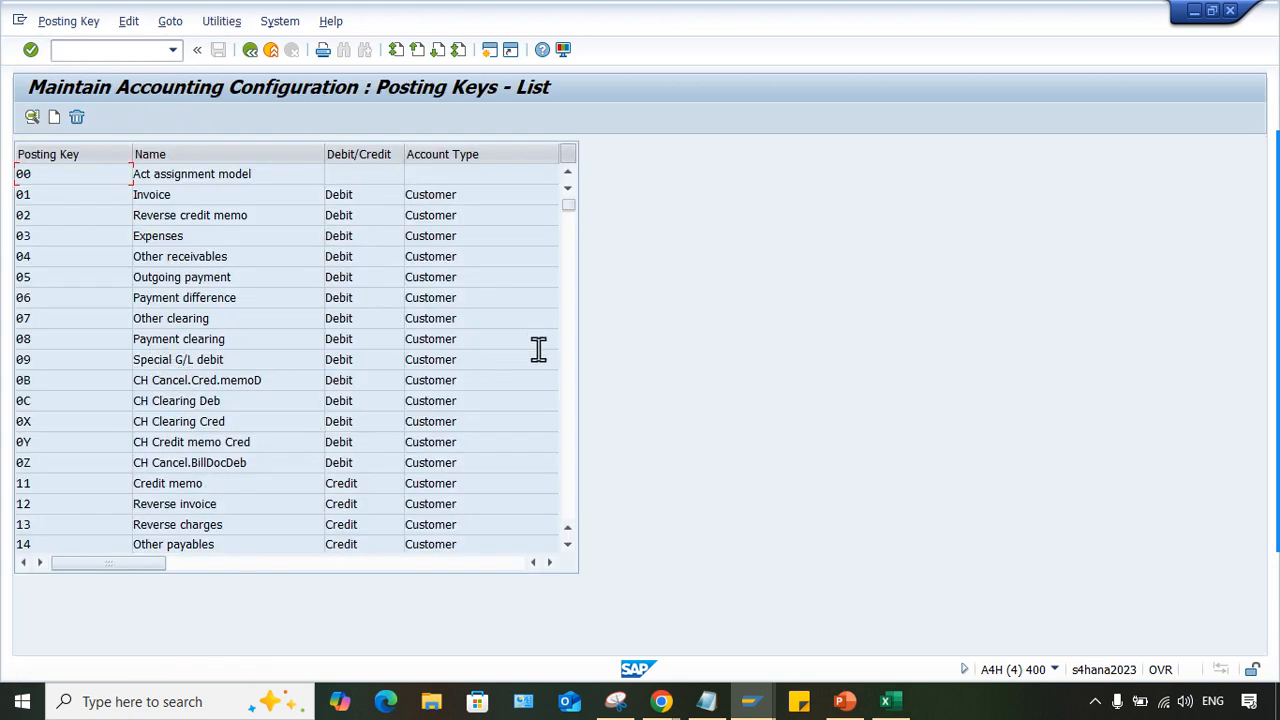
- Make the Text field an optional entry in the General Data field status of posting key 40 and save it
{"action": "scroll", "coordinate": [576, 412], "scroll_direction": "down", "scroll_amount": 3}
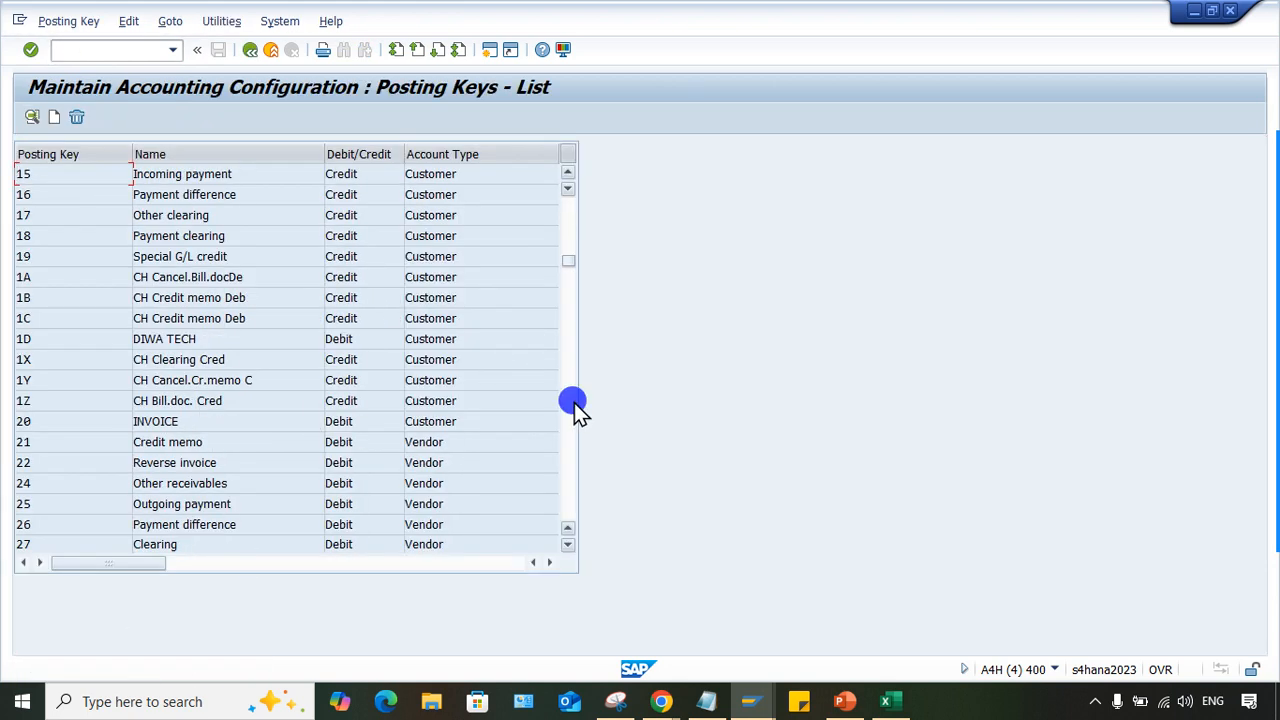
{"action": "left_click", "coordinate": [573, 405]}
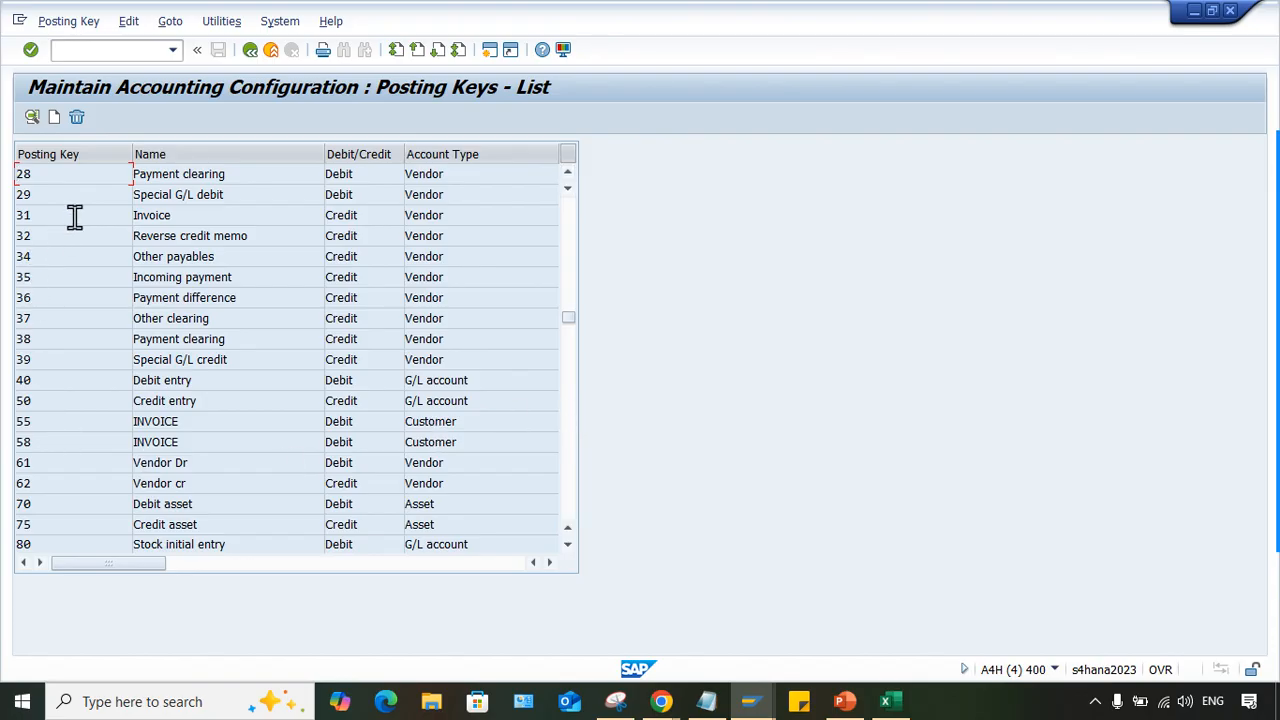
{"action": "double_click", "coordinate": [65, 387]}
{"action": "left_click", "coordinate": [62, 119]}
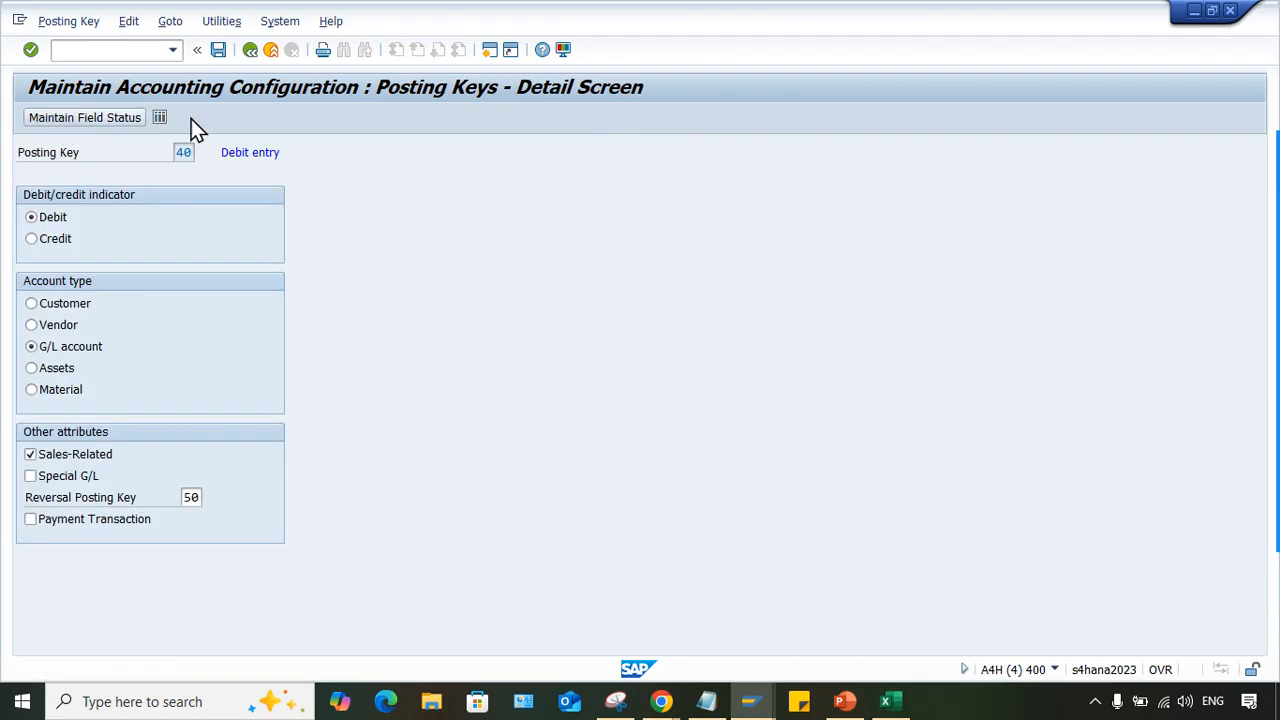
{"action": "double_click", "coordinate": [151, 258]}
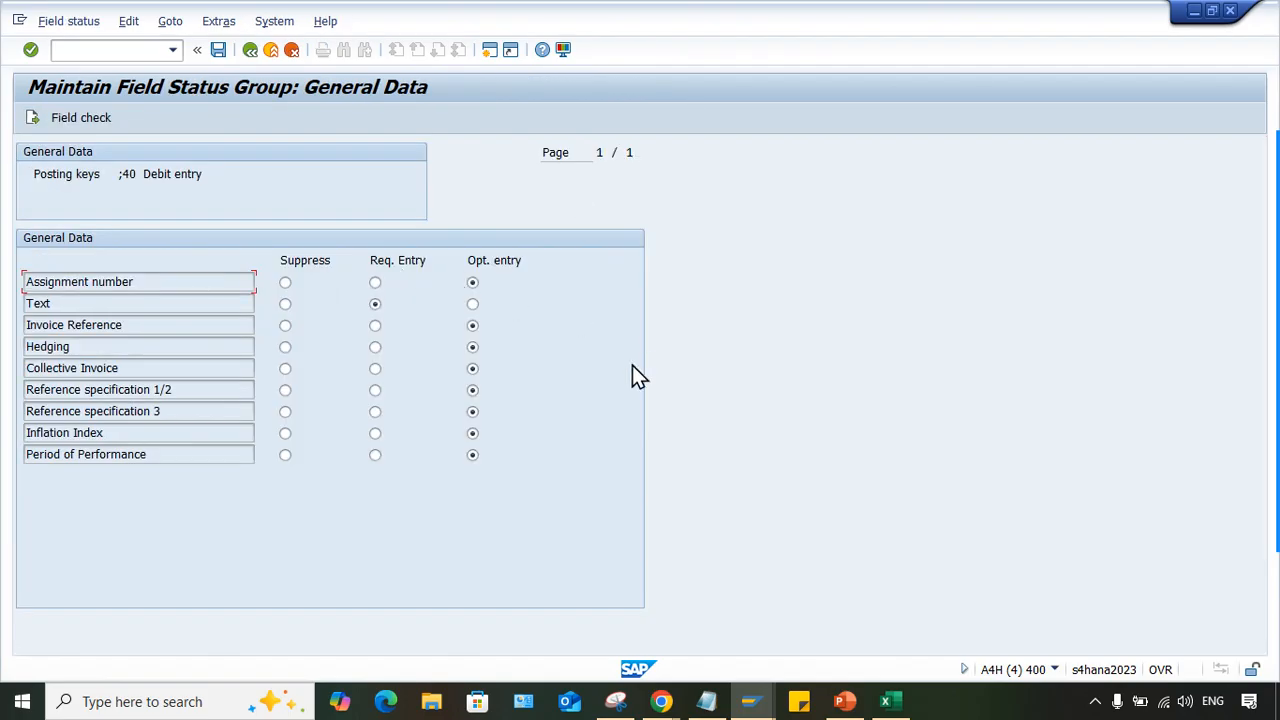
{"action": "left_click", "coordinate": [472, 304]}
{"action": "key", "text": "ctrl+s"}
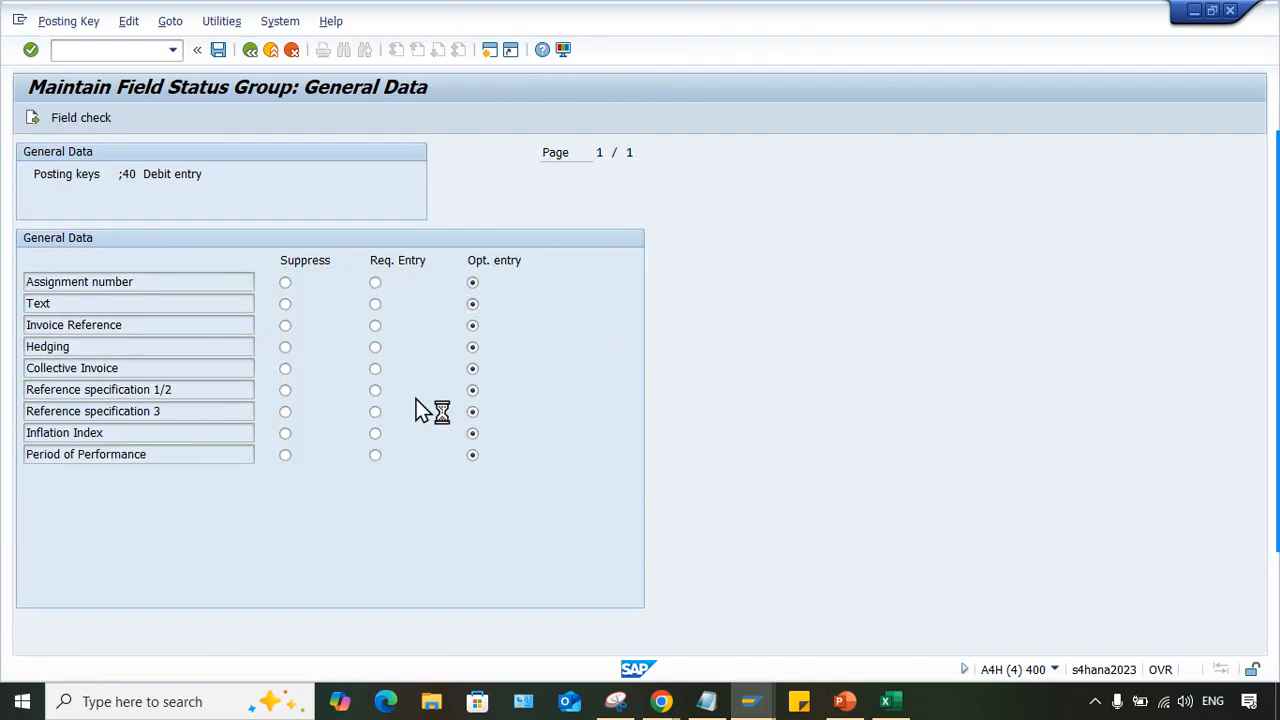
{"action": "left_click", "coordinate": [343, 328]}
{"action": "left_click", "coordinate": [246, 50]}
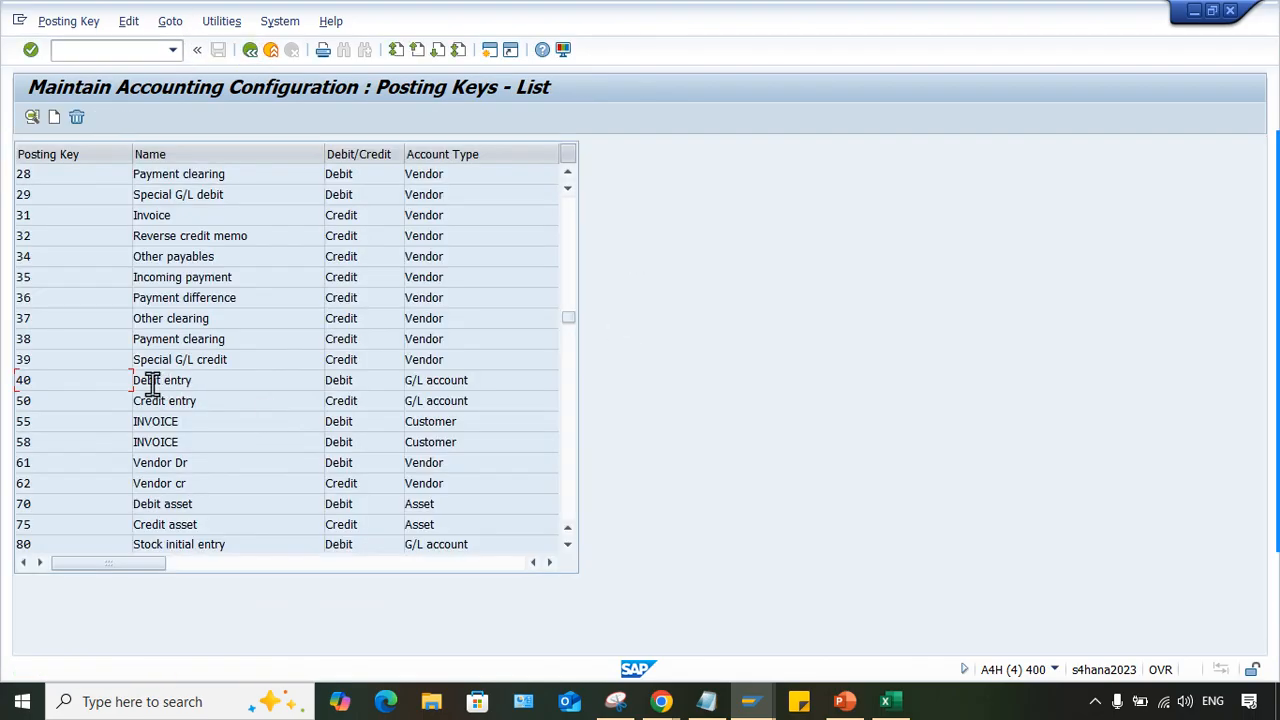
- Open posting key 50 and check the General Data group of its field status
{"action": "left_click", "coordinate": [58, 396]}
{"action": "double_click", "coordinate": [64, 401]}
{"action": "left_click", "coordinate": [90, 118]}
{"action": "left_click", "coordinate": [100, 261]}
{"action": "left_click", "coordinate": [249, 49]}
- Return to the G/L document, try TEST as the line text for account 4000, revalidate, and clear the text again
{"action": "mouse_move", "coordinate": [750, 701]}
{"action": "left_click", "coordinate": [840, 636]}
{"action": "left_click", "coordinate": [785, 430]}
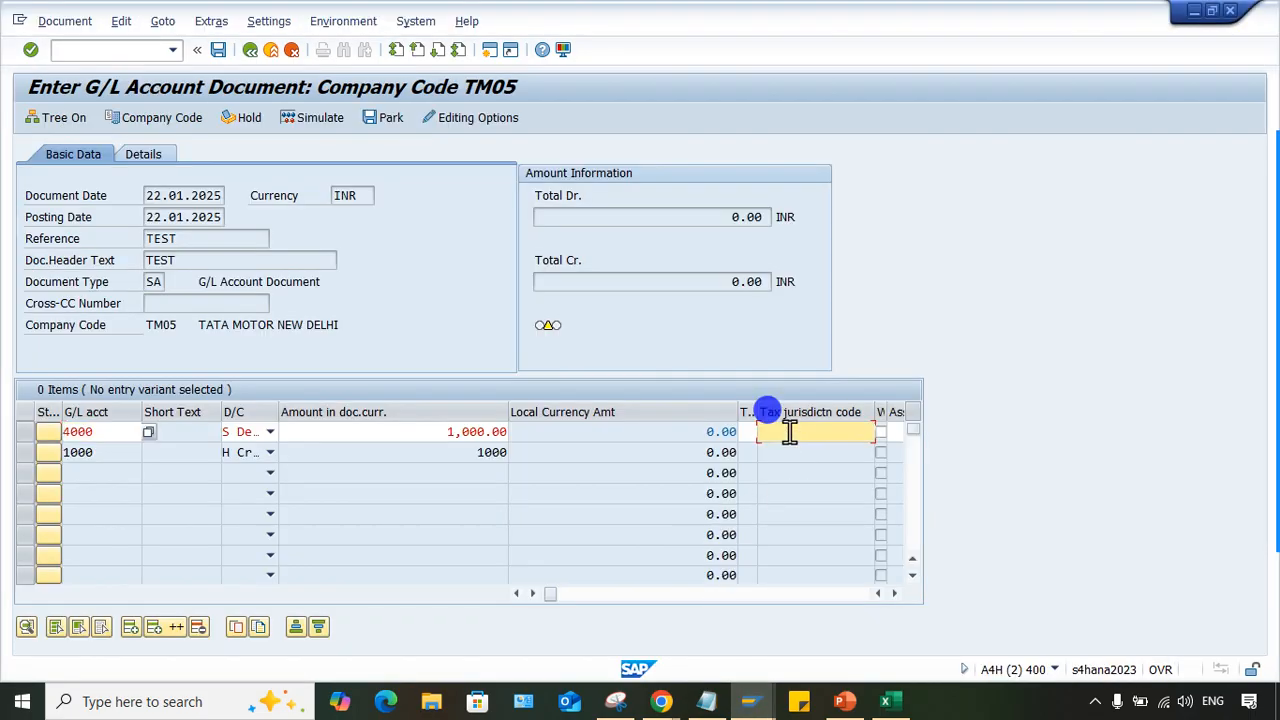
{"action": "left_click", "coordinate": [888, 431]}
{"action": "key", "text": "Tab"}
{"action": "key", "text": "Tab"}
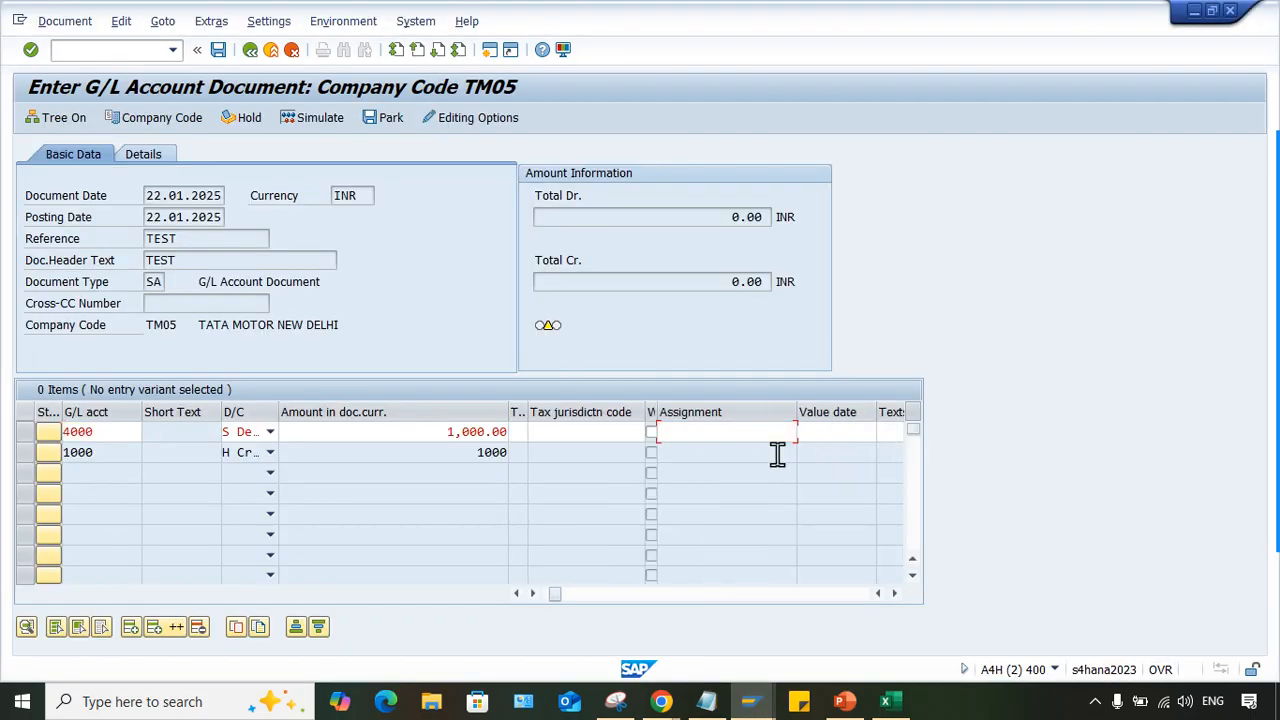
{"action": "left_click", "coordinate": [781, 453]}
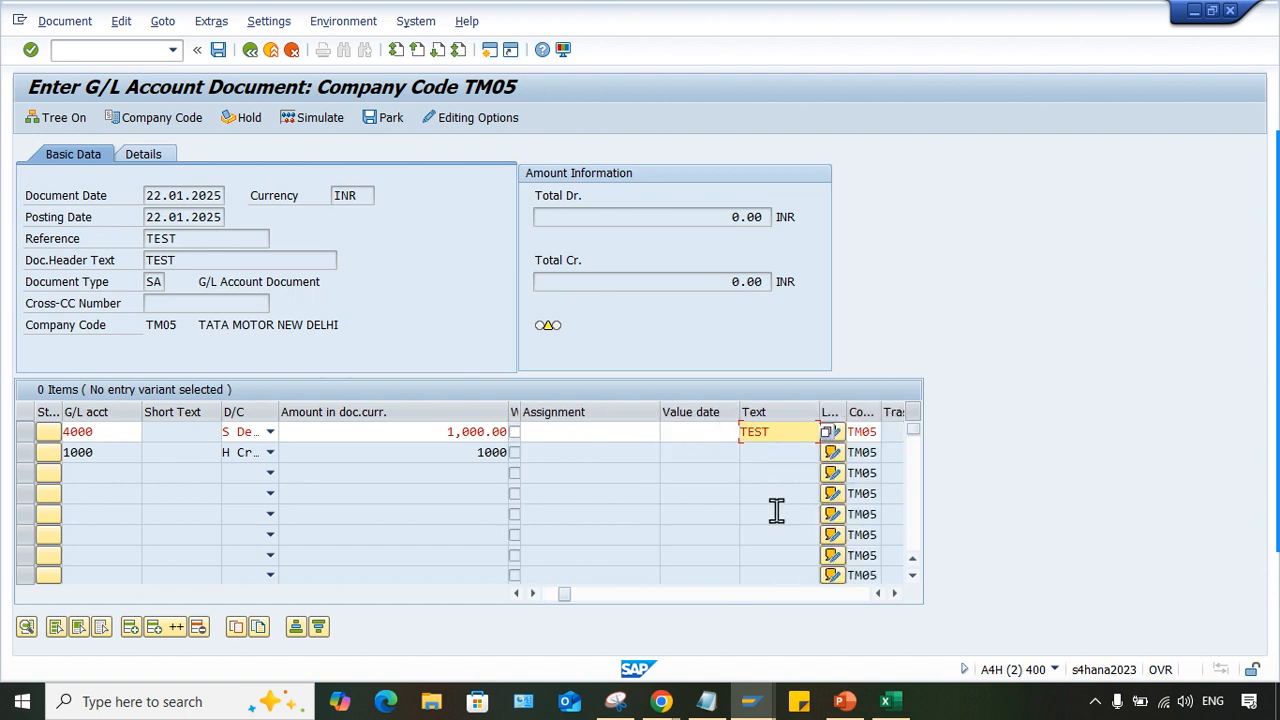
{"action": "key", "text": "Return"}
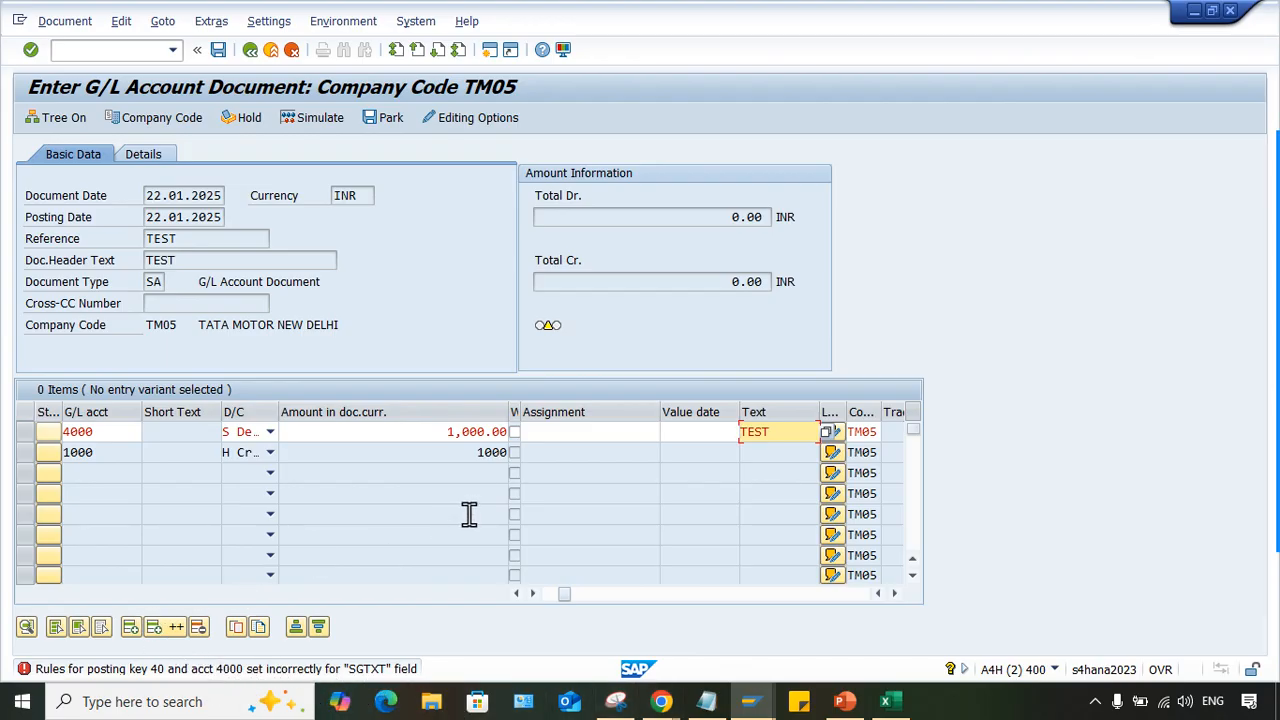
{"action": "left_click_drag", "start_coordinate": [780, 438], "coordinate": [404, 452]}
{"action": "key", "text": "BackSpace"}
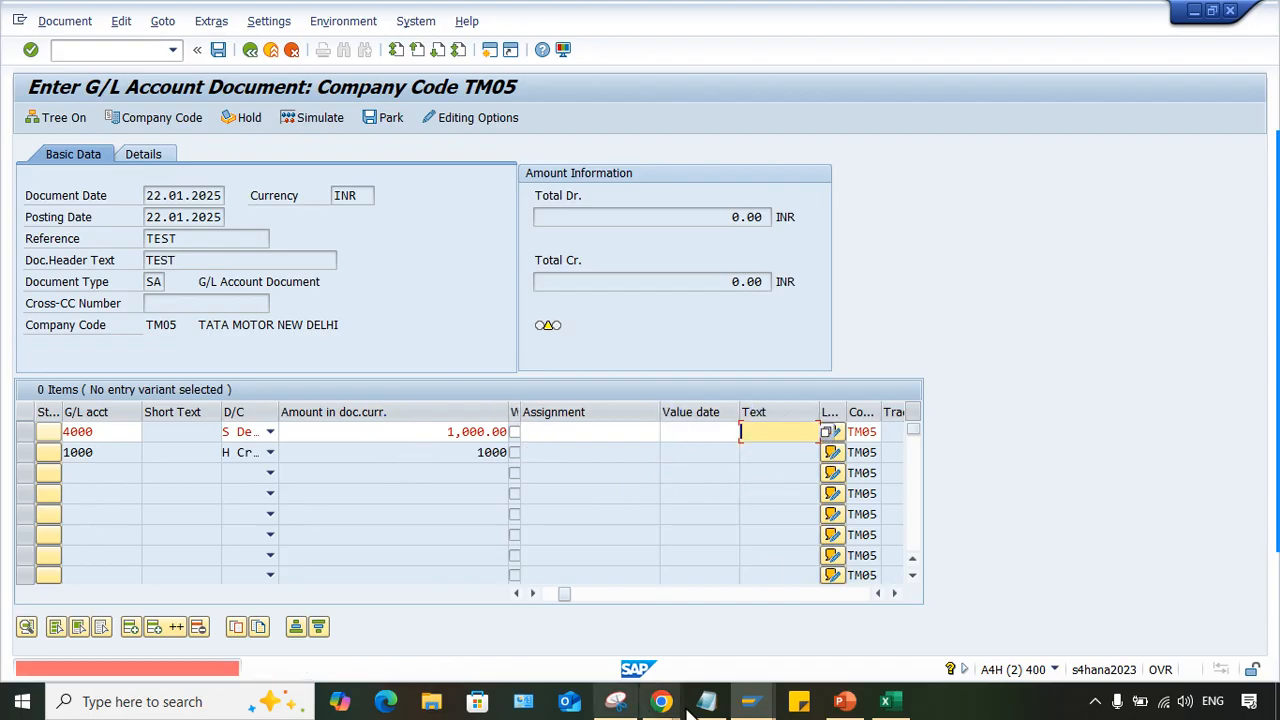
- Go back to the configuration session, recheck posting key 50's General Data field status and return to its detail screen
{"action": "mouse_move", "coordinate": [751, 701]}
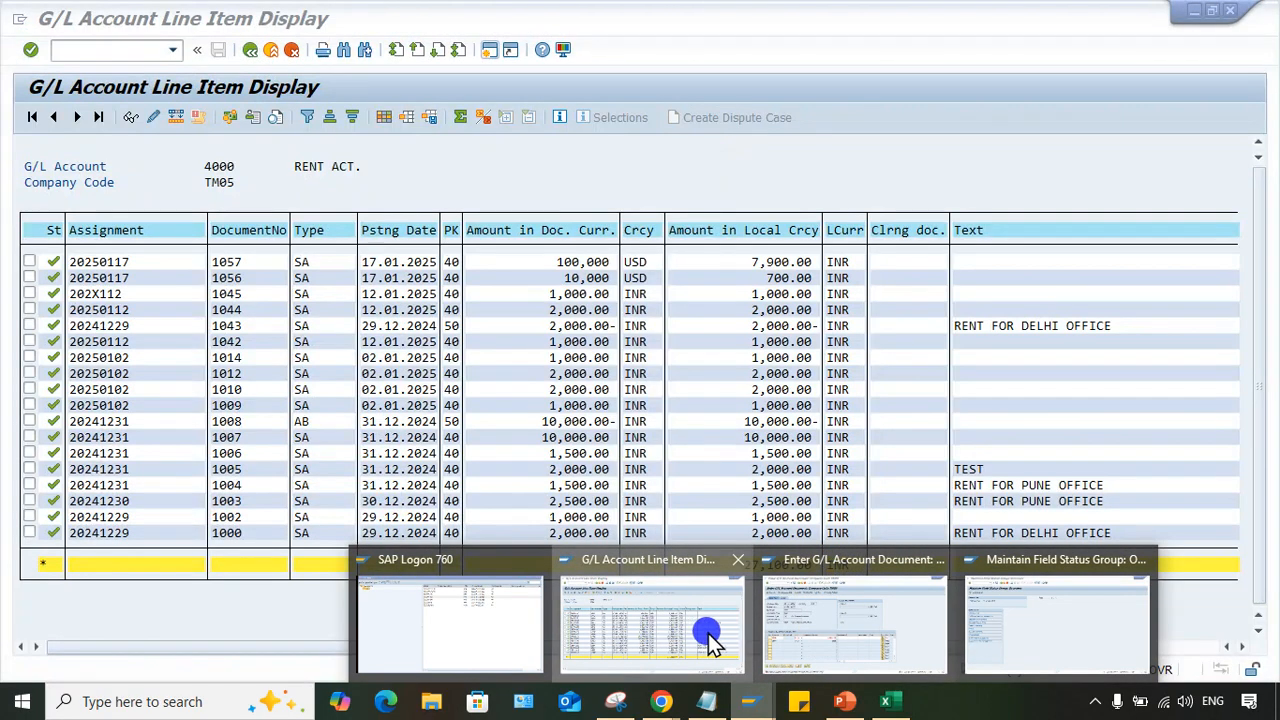
{"action": "left_click", "coordinate": [1035, 620]}
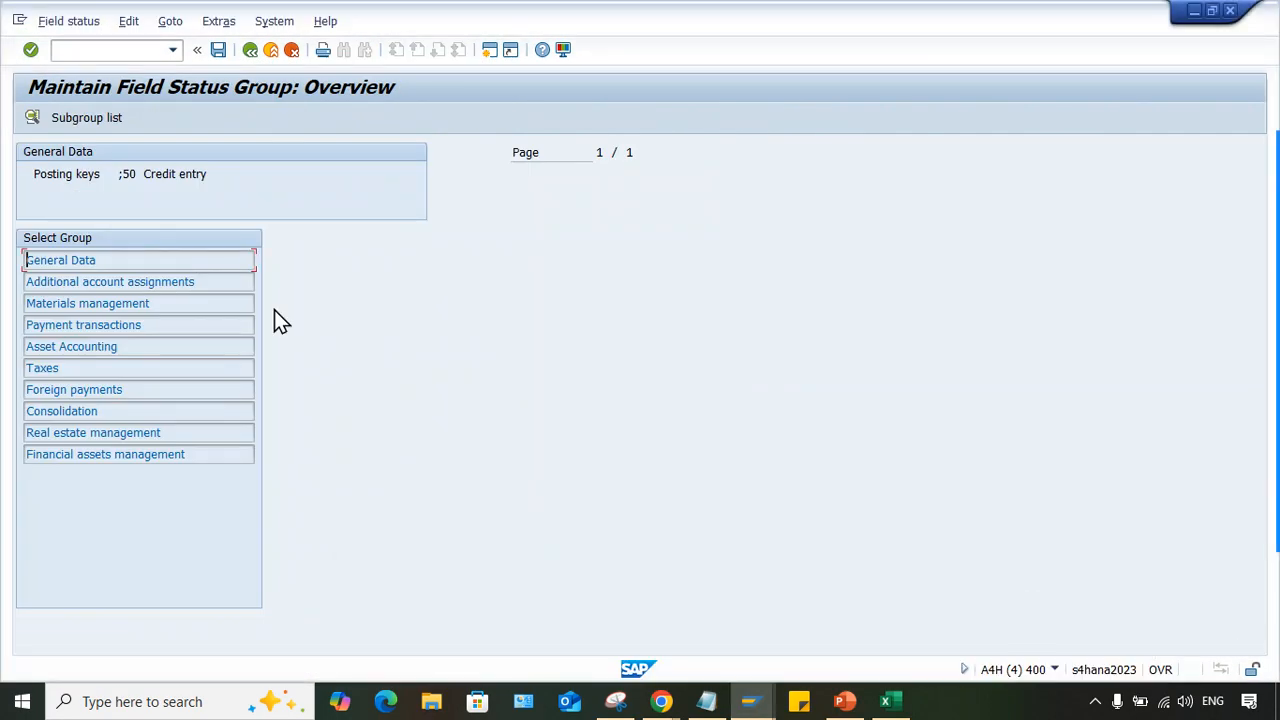
{"action": "left_click", "coordinate": [80, 50]}
{"action": "left_click", "coordinate": [201, 260]}
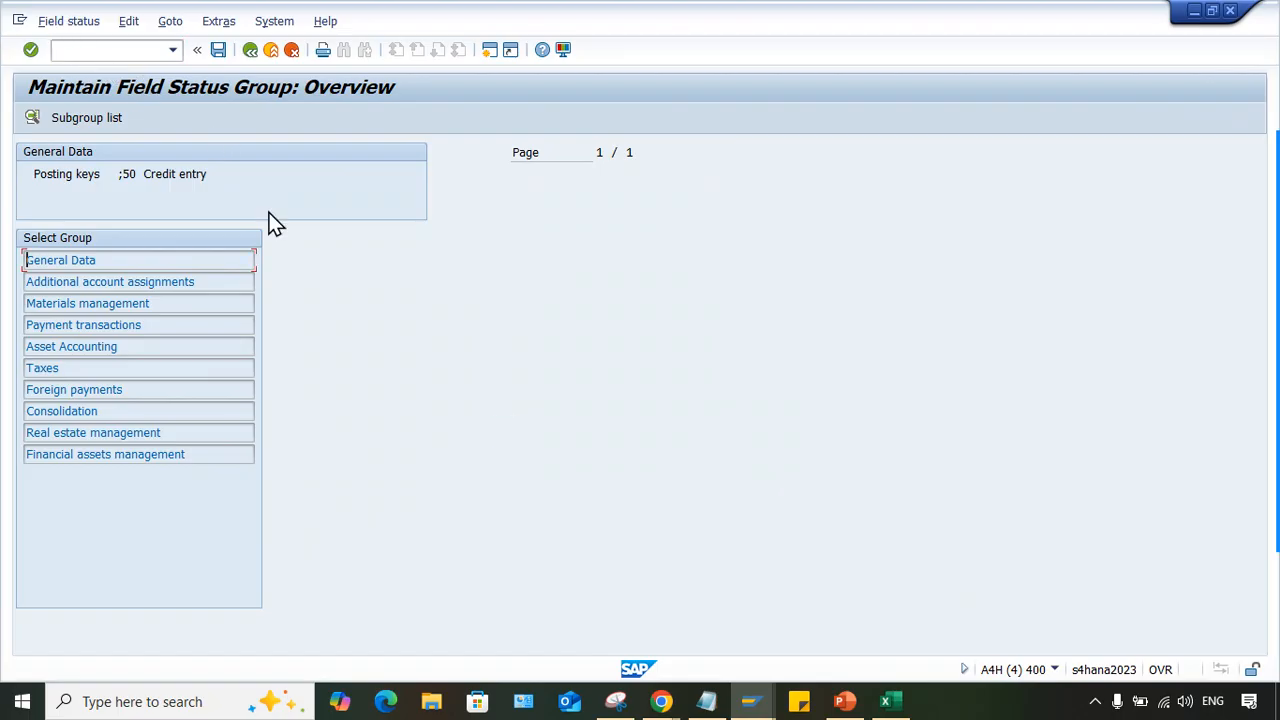
{"action": "left_click", "coordinate": [230, 50]}
- Open central G/L account maintenance (FS00) and display the document creation settings of rent account 4000
{"action": "left_click", "coordinate": [112, 50]}
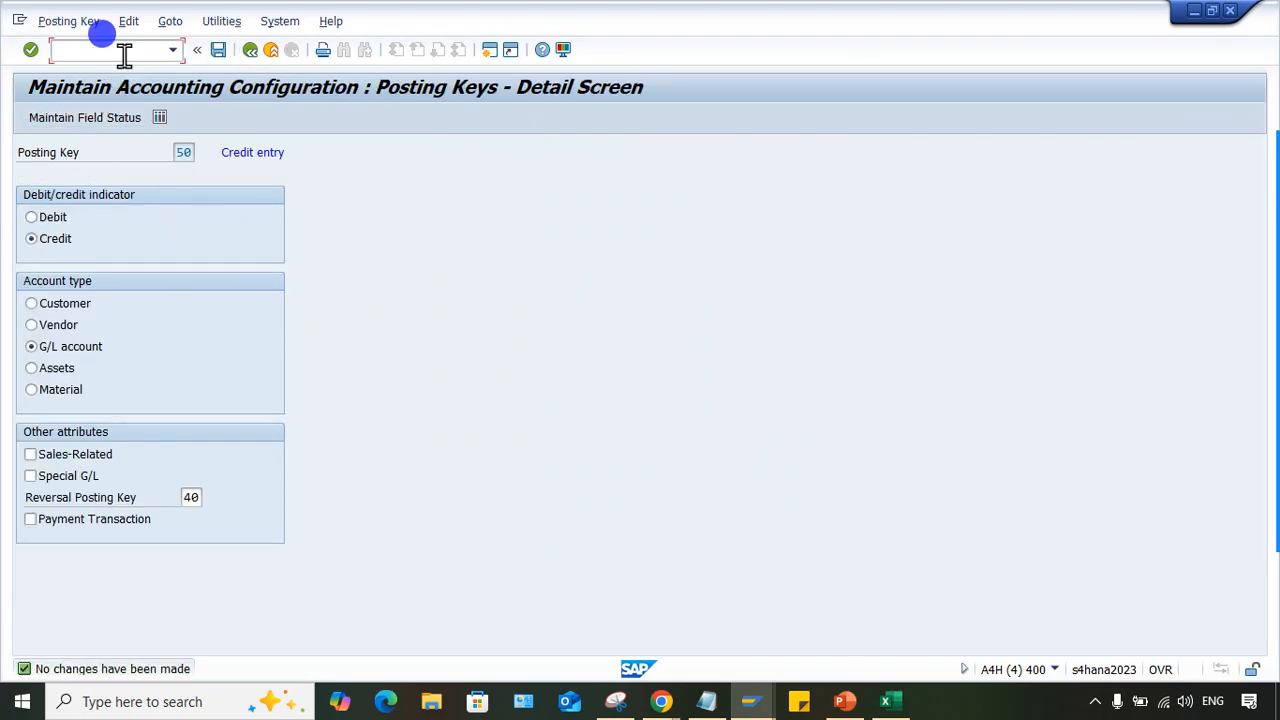
{"action": "type", "text": "/NFS0"}
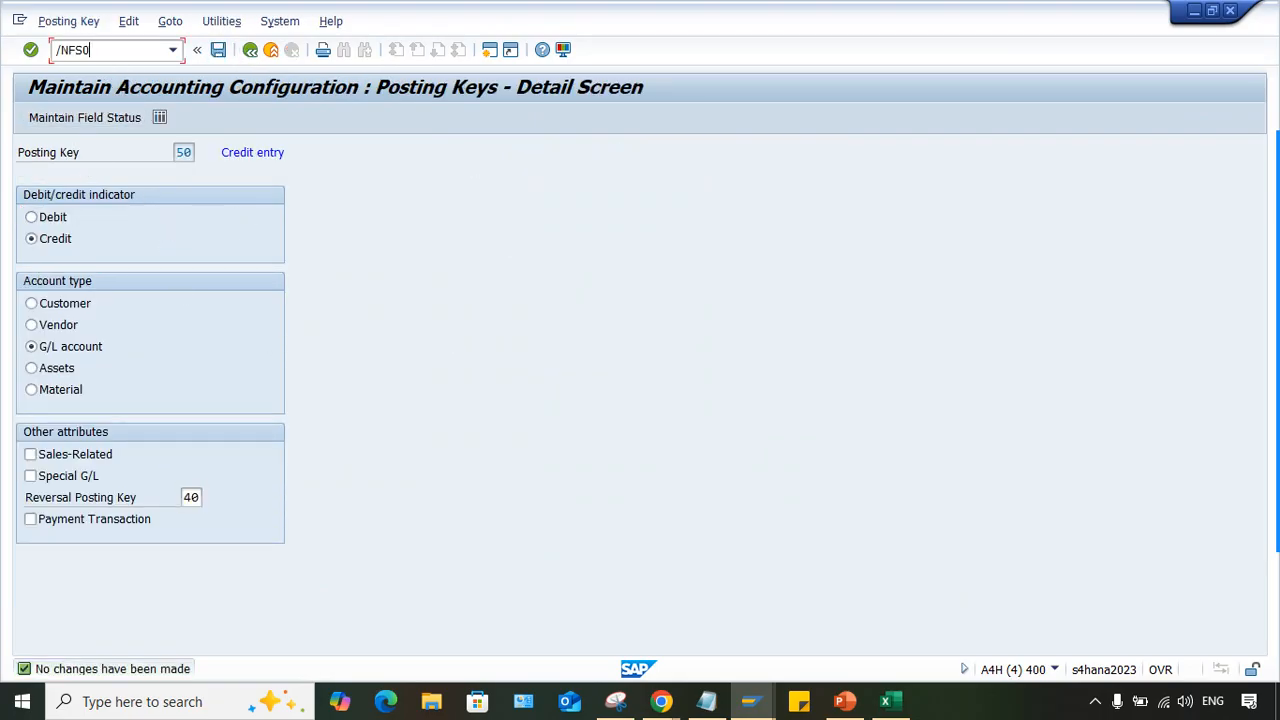
{"action": "type", "text": "0"}
{"action": "key", "text": "Return"}
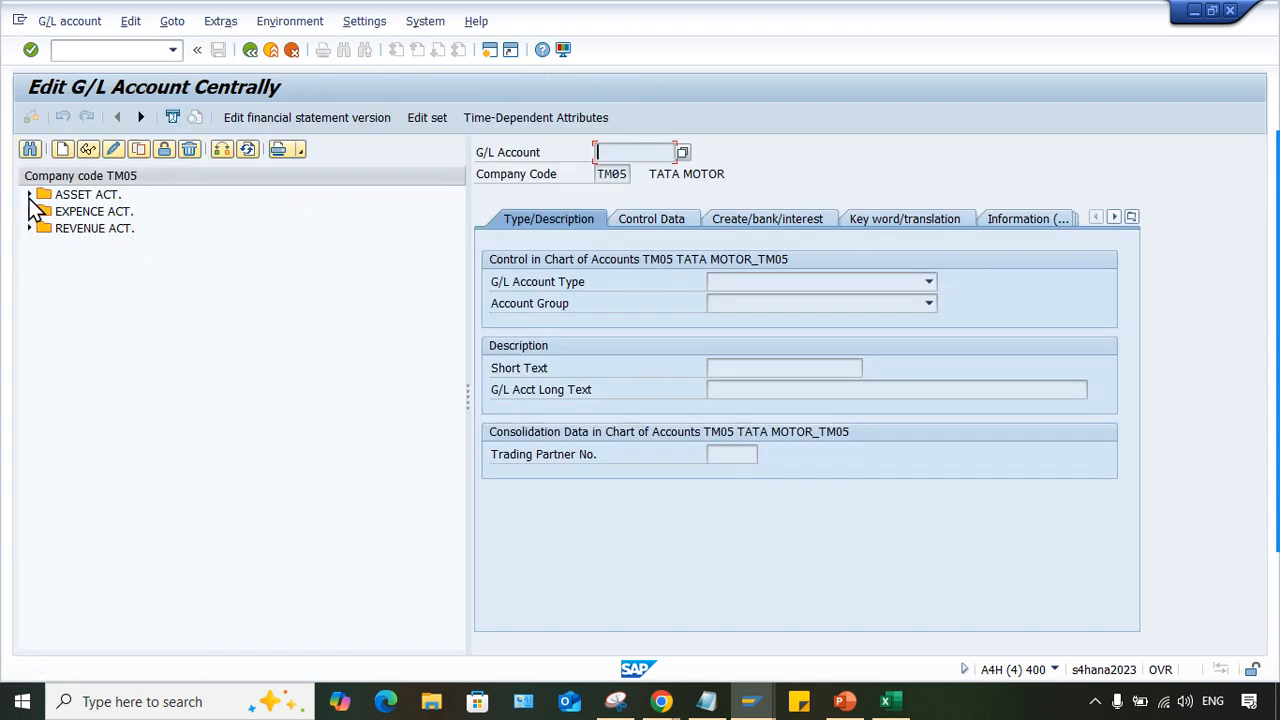
{"action": "left_click", "coordinate": [29, 211]}
{"action": "double_click", "coordinate": [137, 229]}
{"action": "left_click", "coordinate": [770, 221]}
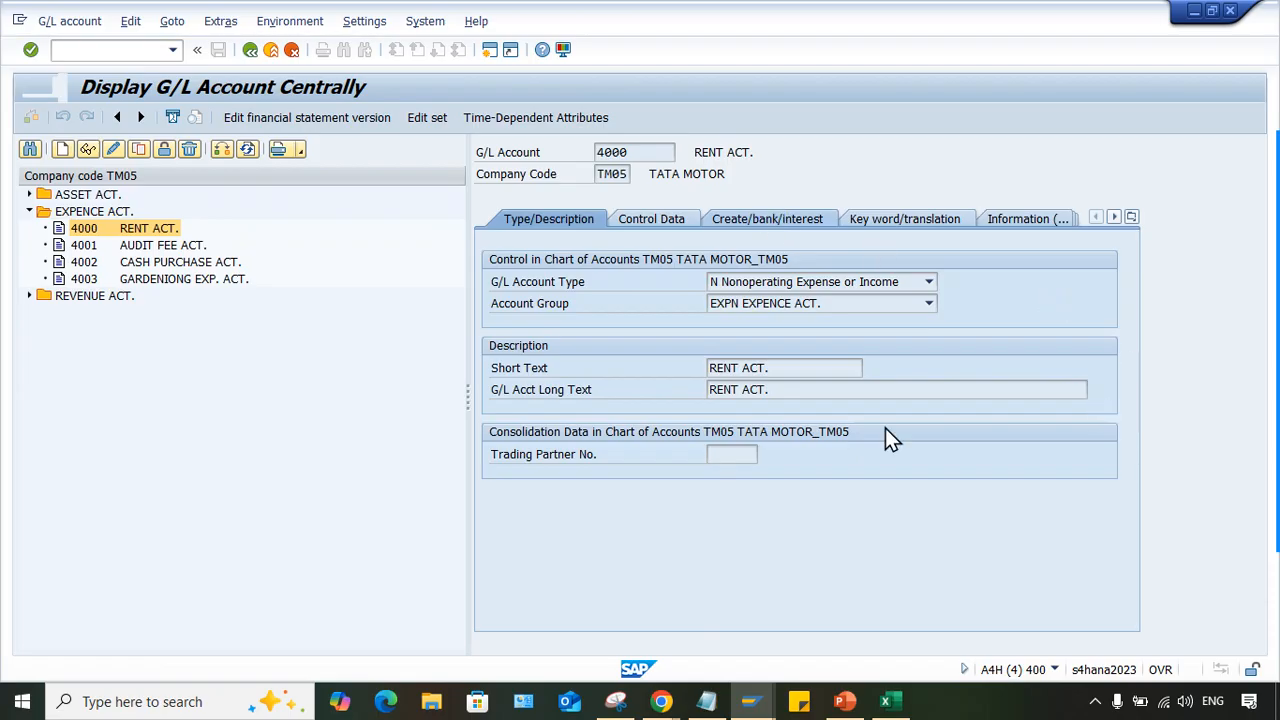
- Change the field status group of G/L account 4000 to G001 and save the account
{"action": "left_click", "coordinate": [110, 149]}
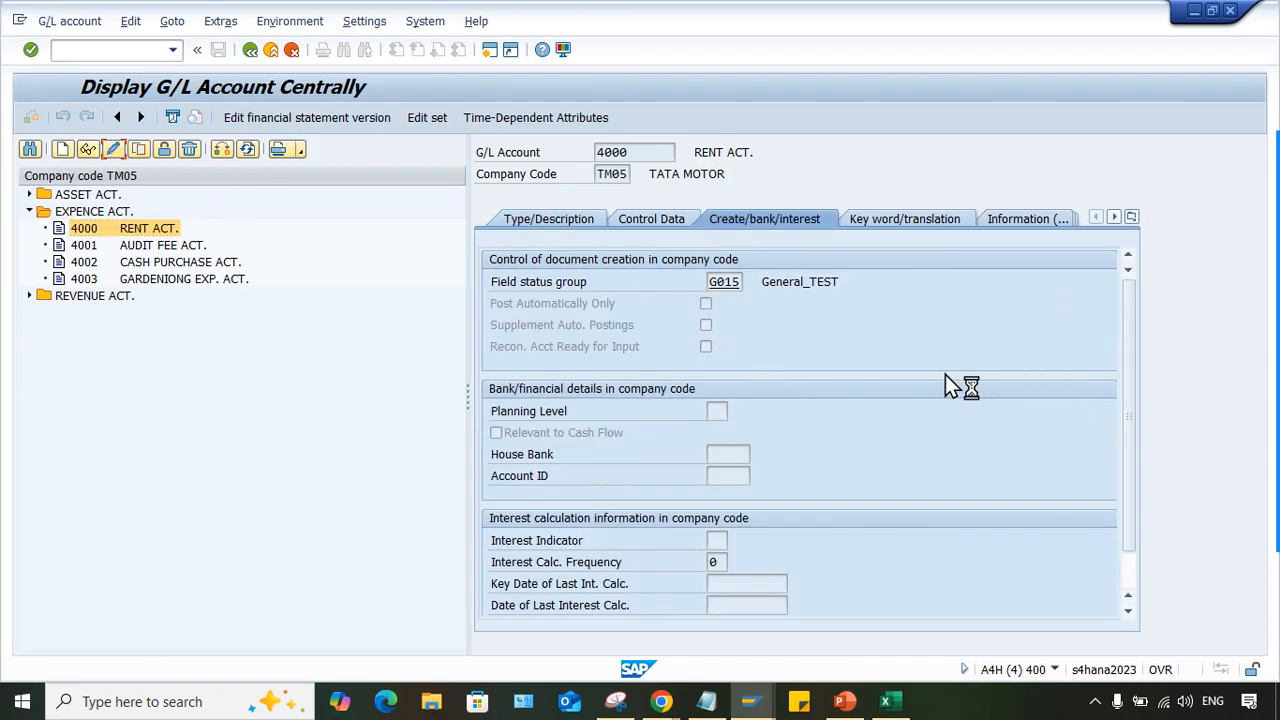
{"action": "key", "text": "BackSpace"}
{"action": "key", "text": "BackSpace"}
{"action": "type", "text": "01"}
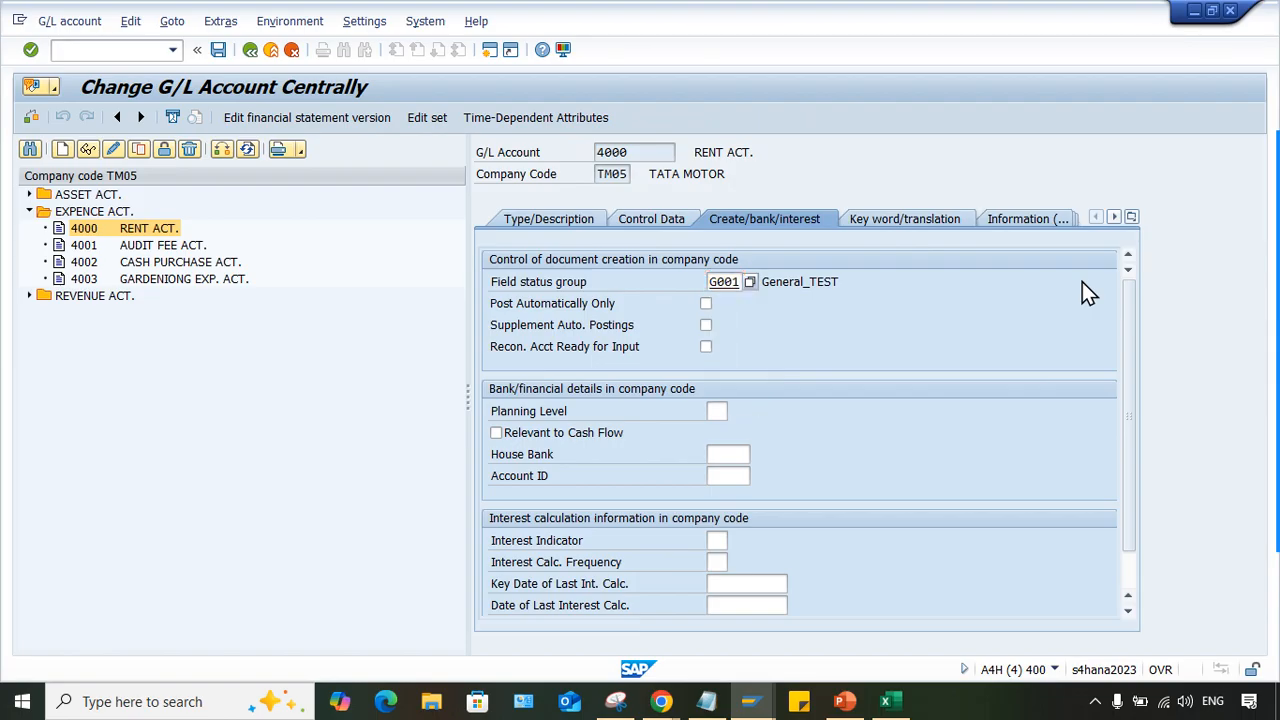
{"action": "key", "text": "Return"}
{"action": "key", "text": "ctrl+s"}
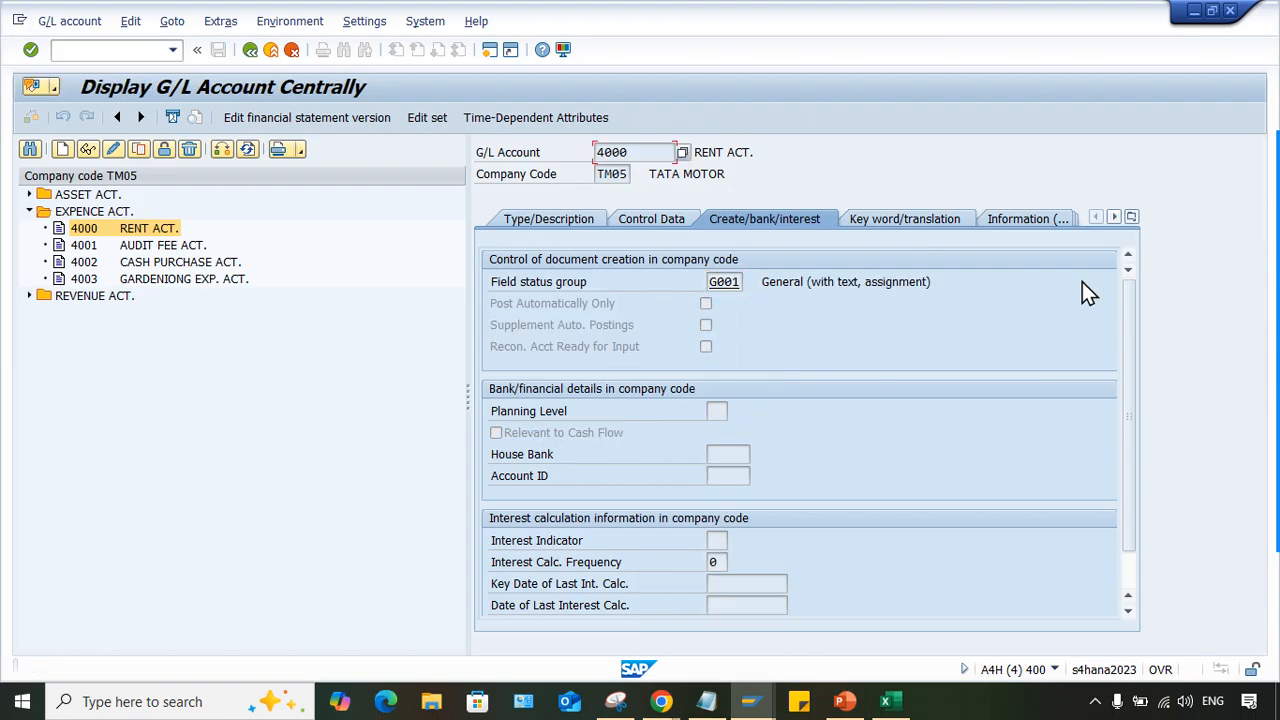
{"action": "key", "text": "ctrl+s"}
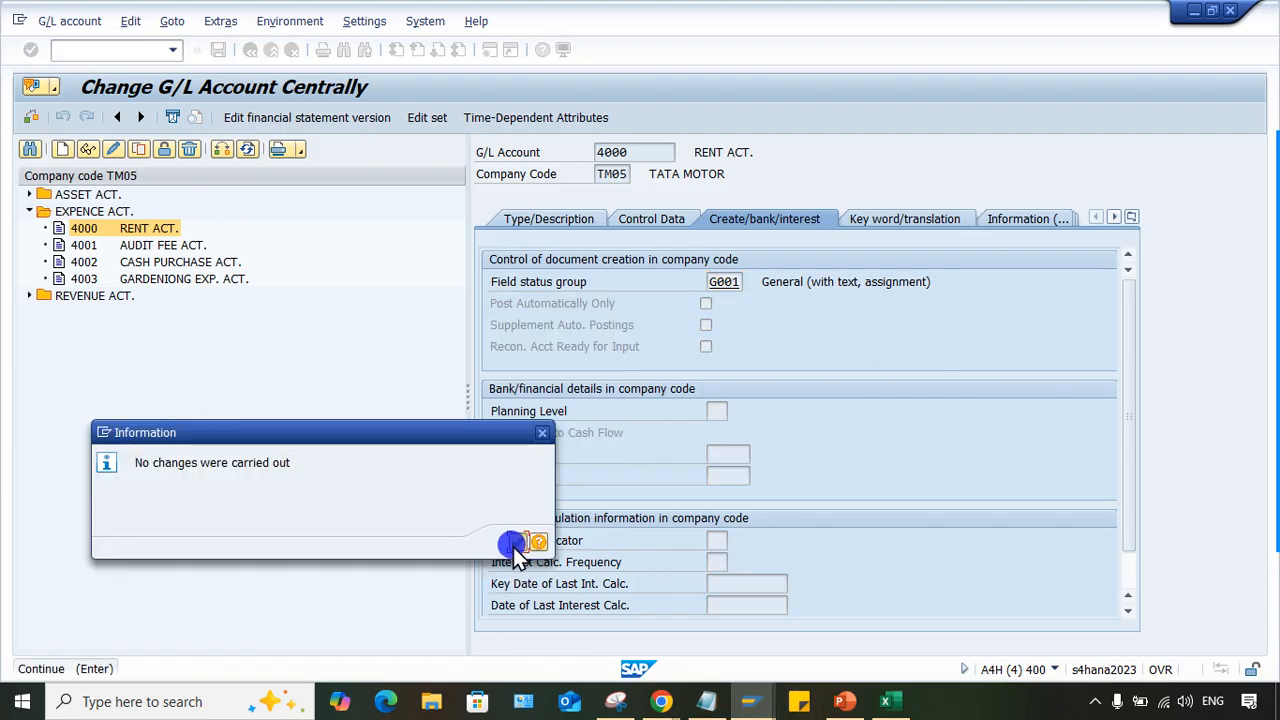
{"action": "left_click", "coordinate": [515, 541]}
- Restart G/L document entry (FB50), discarding the current entries, and set the document date to 22.01.2025
{"action": "mouse_move", "coordinate": [745, 697]}
{"action": "left_click", "coordinate": [949, 625]}
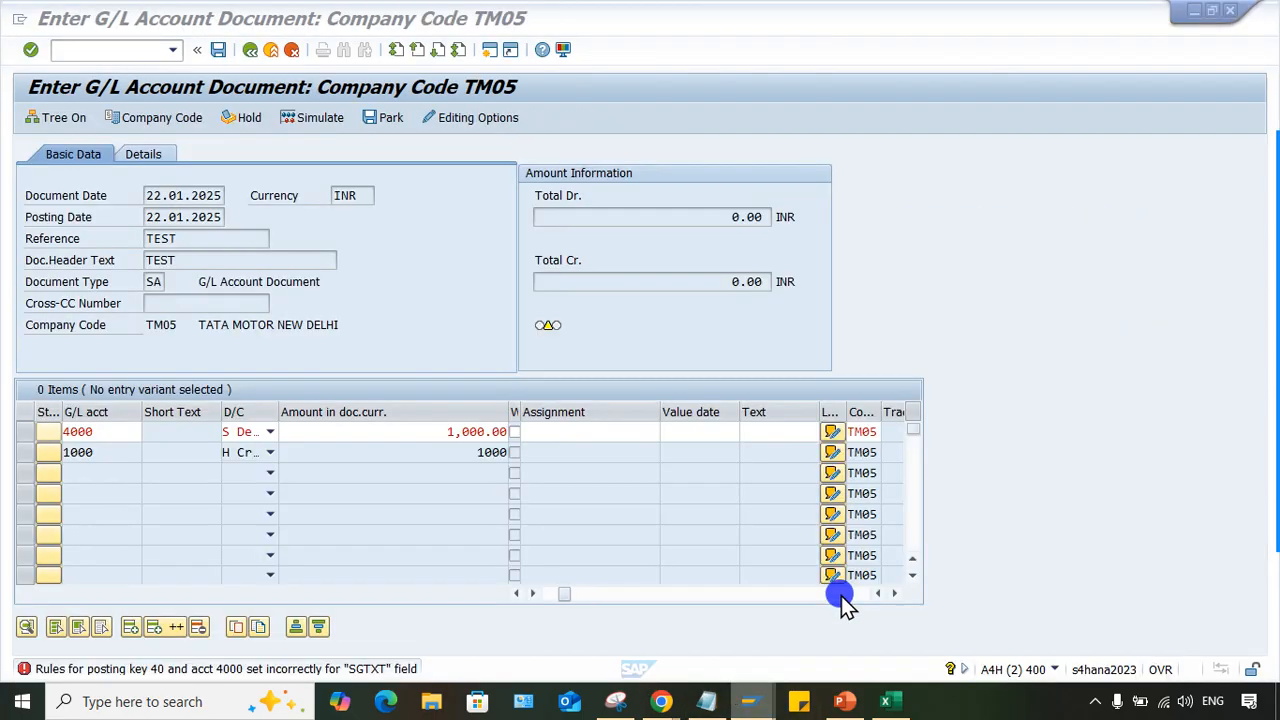
{"action": "left_click", "coordinate": [175, 52]}
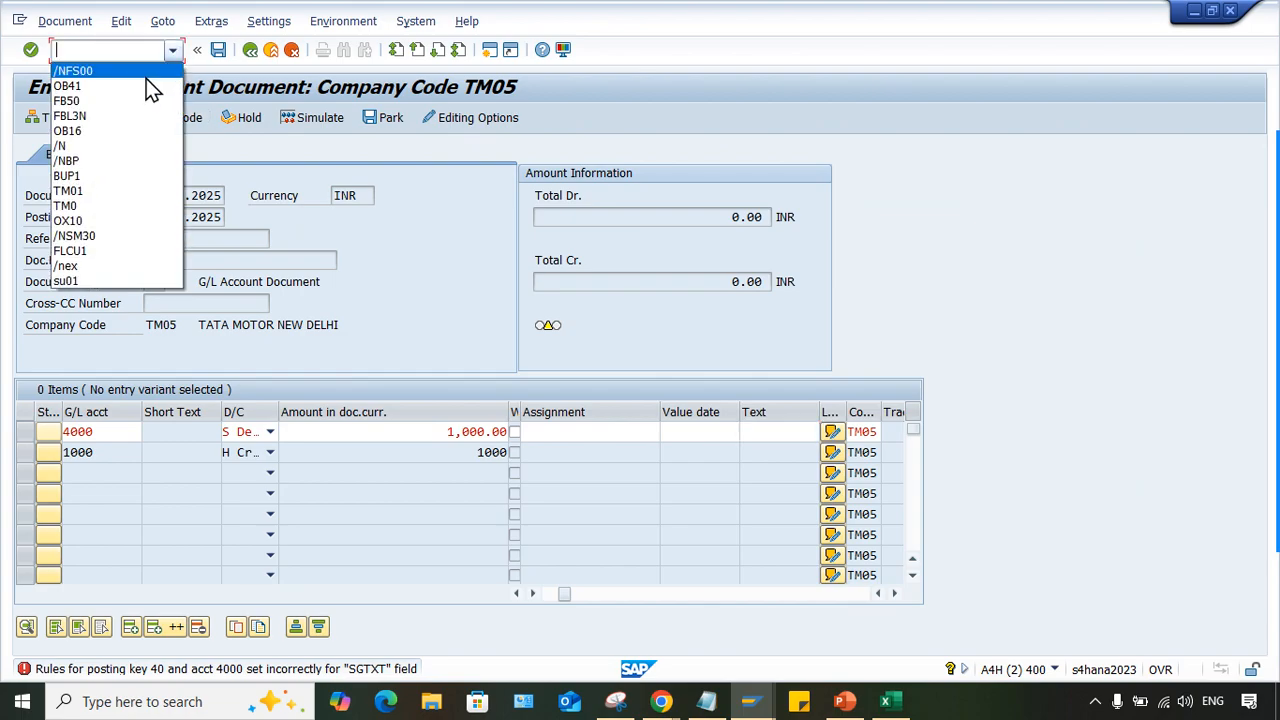
{"action": "left_click", "coordinate": [133, 102]}
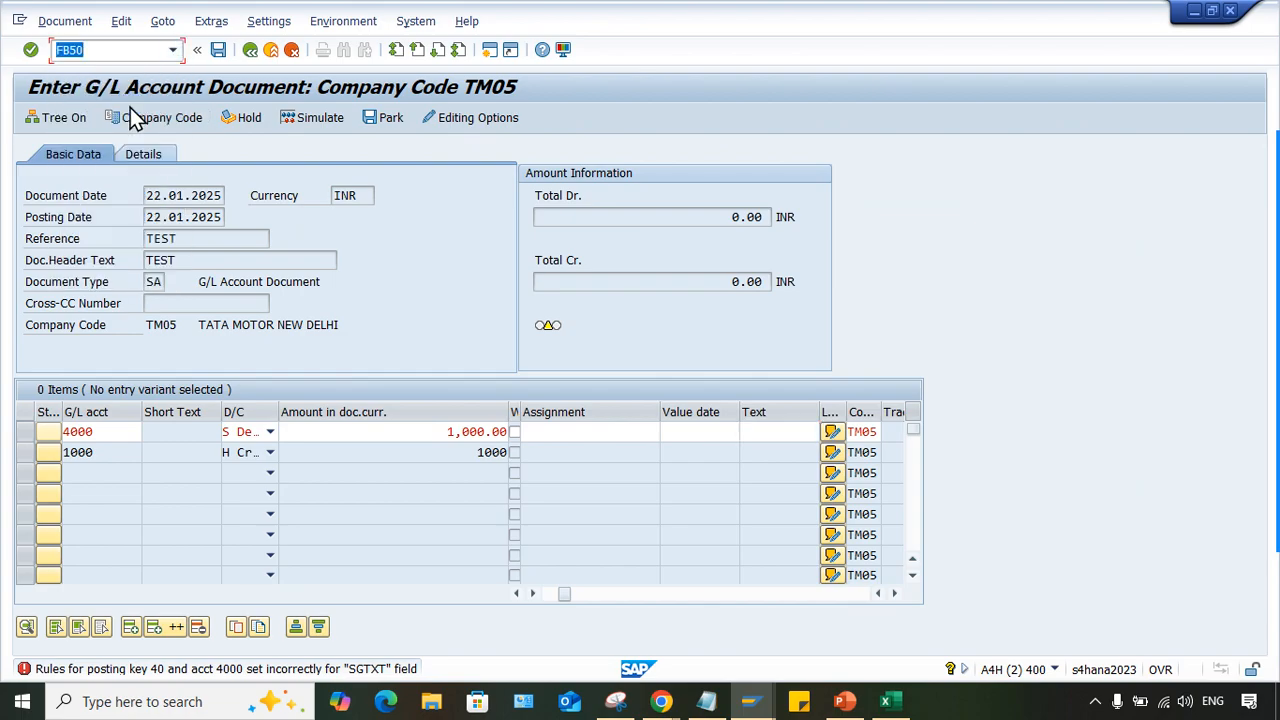
{"action": "type", "text": "/N"}
{"action": "key", "text": "Return"}
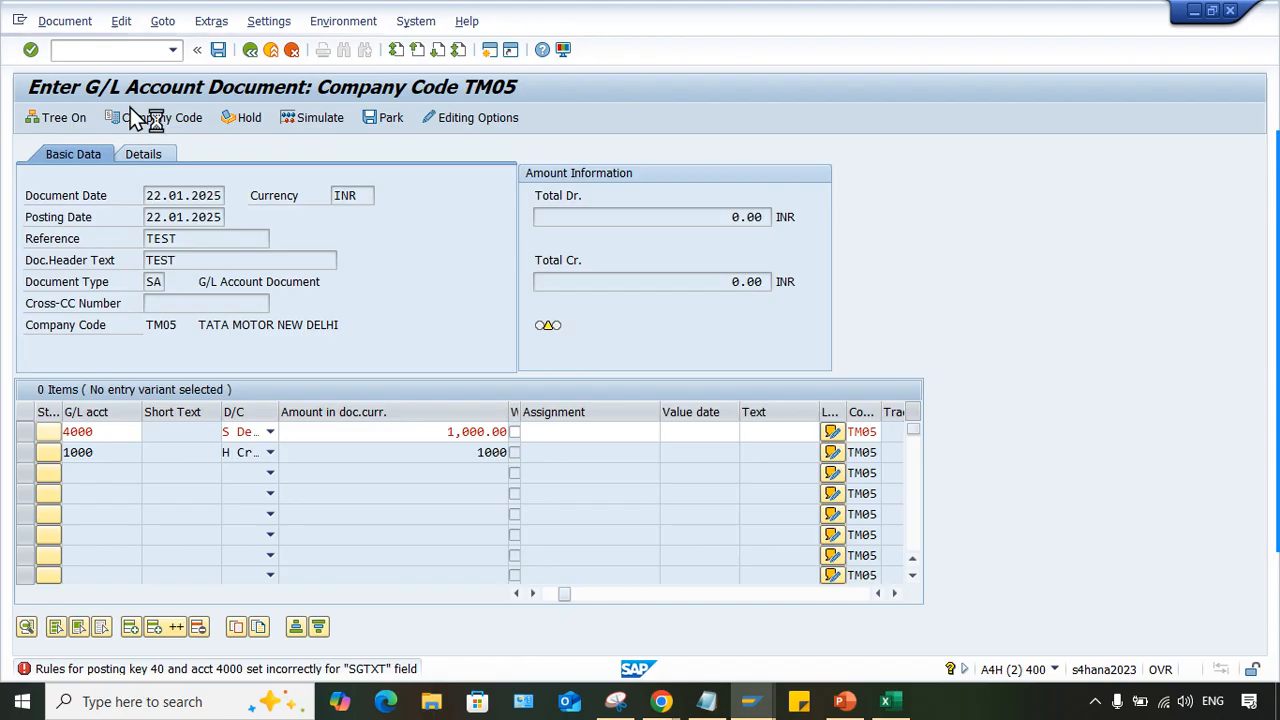
{"action": "left_click", "coordinate": [186, 195]}
{"action": "left_click", "coordinate": [186, 213]}
- Enter G/L account 4000 as the debit line item and G/L account 1000 as the credit line item
{"action": "left_click", "coordinate": [100, 450]}
{"action": "left_click", "coordinate": [101, 433]}
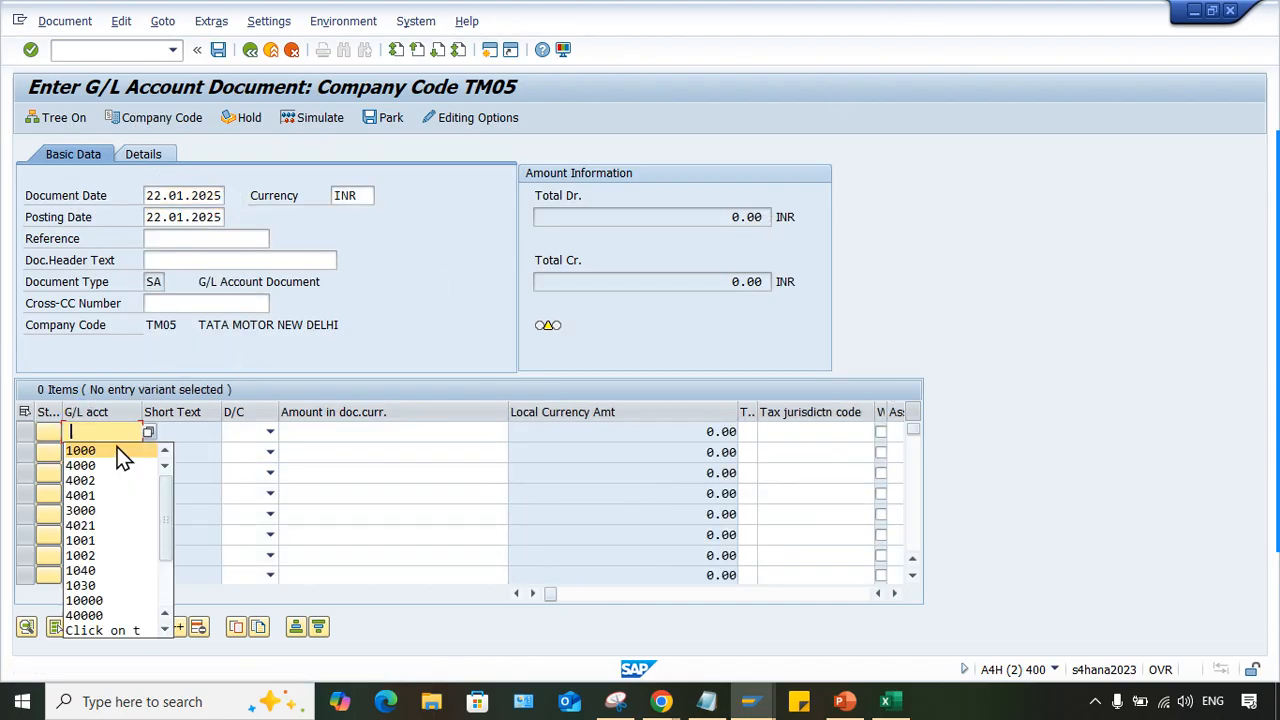
{"action": "left_click", "coordinate": [105, 466]}
{"action": "left_click", "coordinate": [101, 454]}
{"action": "left_click", "coordinate": [101, 454]}
{"action": "left_click", "coordinate": [103, 471]}
{"action": "left_click", "coordinate": [245, 432]}
{"action": "left_click", "coordinate": [236, 466]}
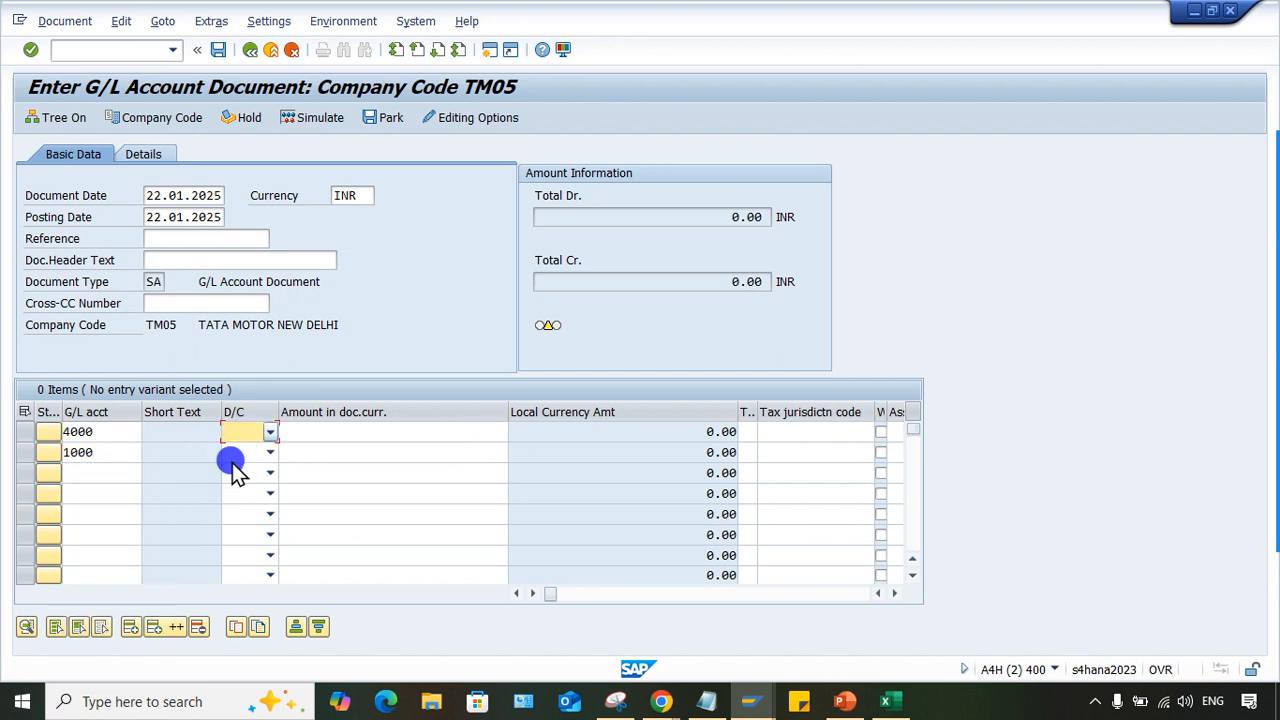
{"action": "left_click", "coordinate": [245, 453]}
{"action": "left_click", "coordinate": [240, 468]}
- Set the document currency amount of both line items to 1000
{"action": "left_click", "coordinate": [374, 431]}
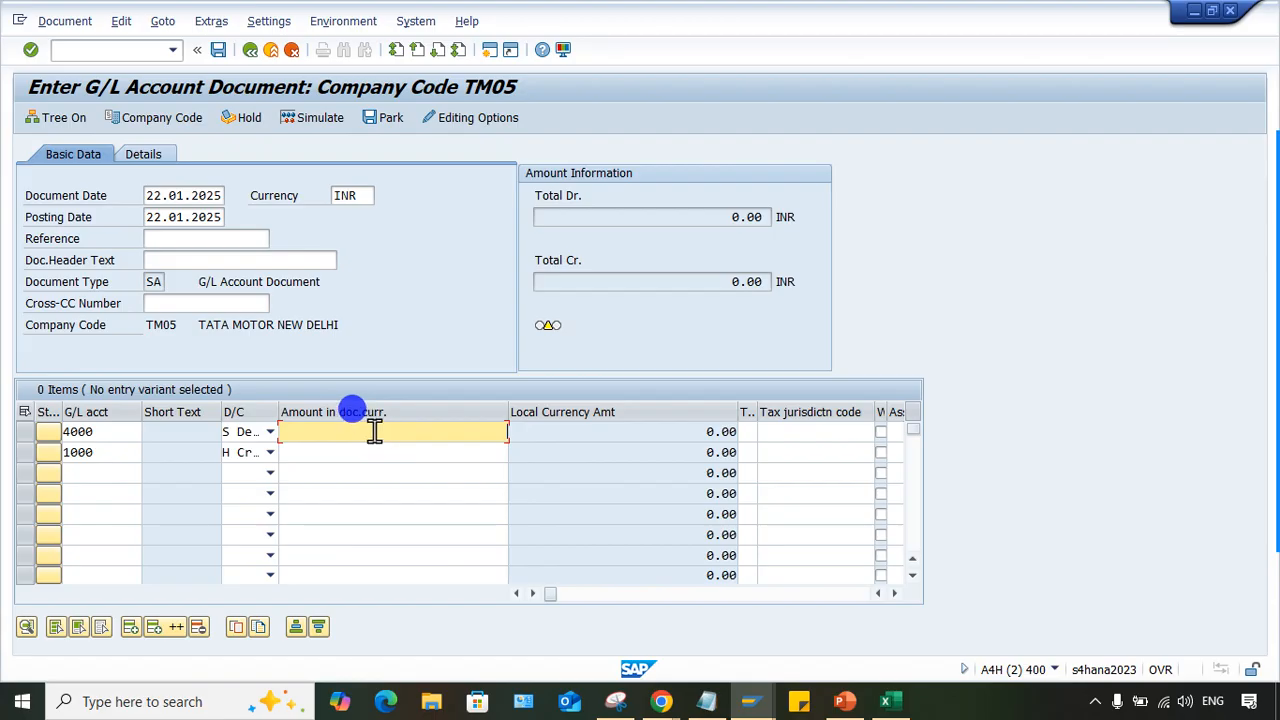
{"action": "type", "text": "1000"}
{"action": "key", "text": "Down"}
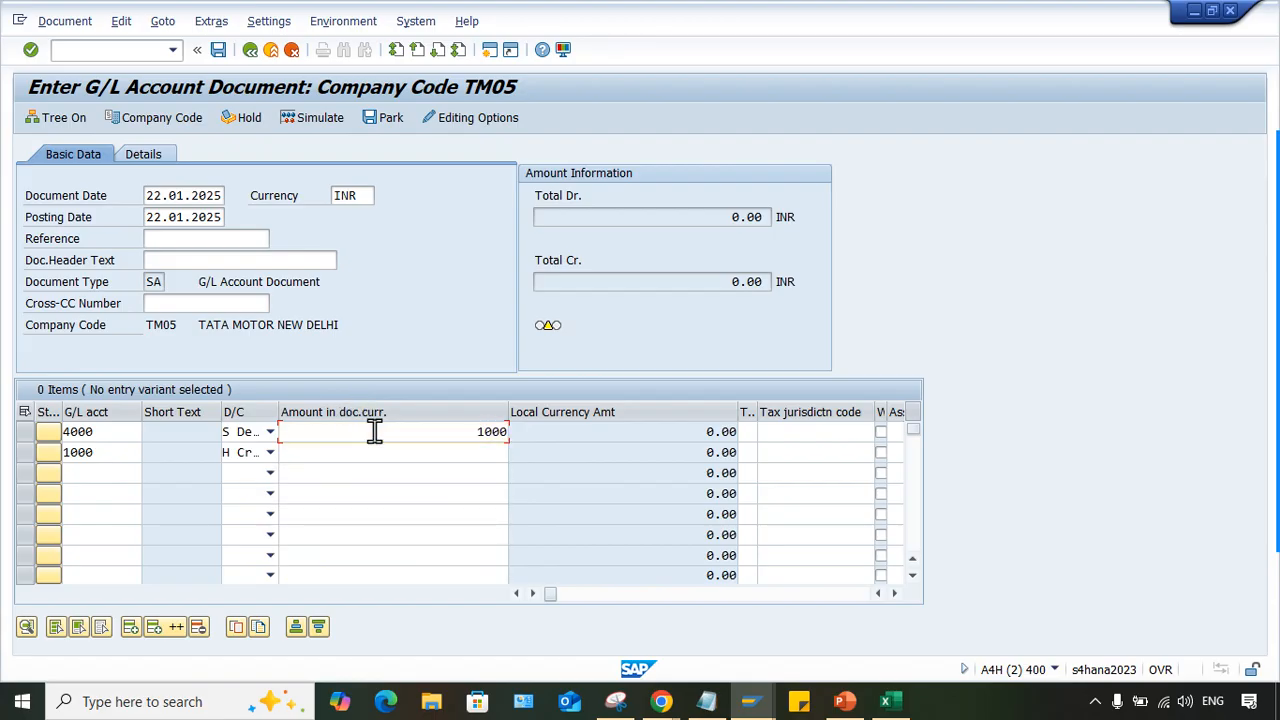
{"action": "type", "text": "1000"}
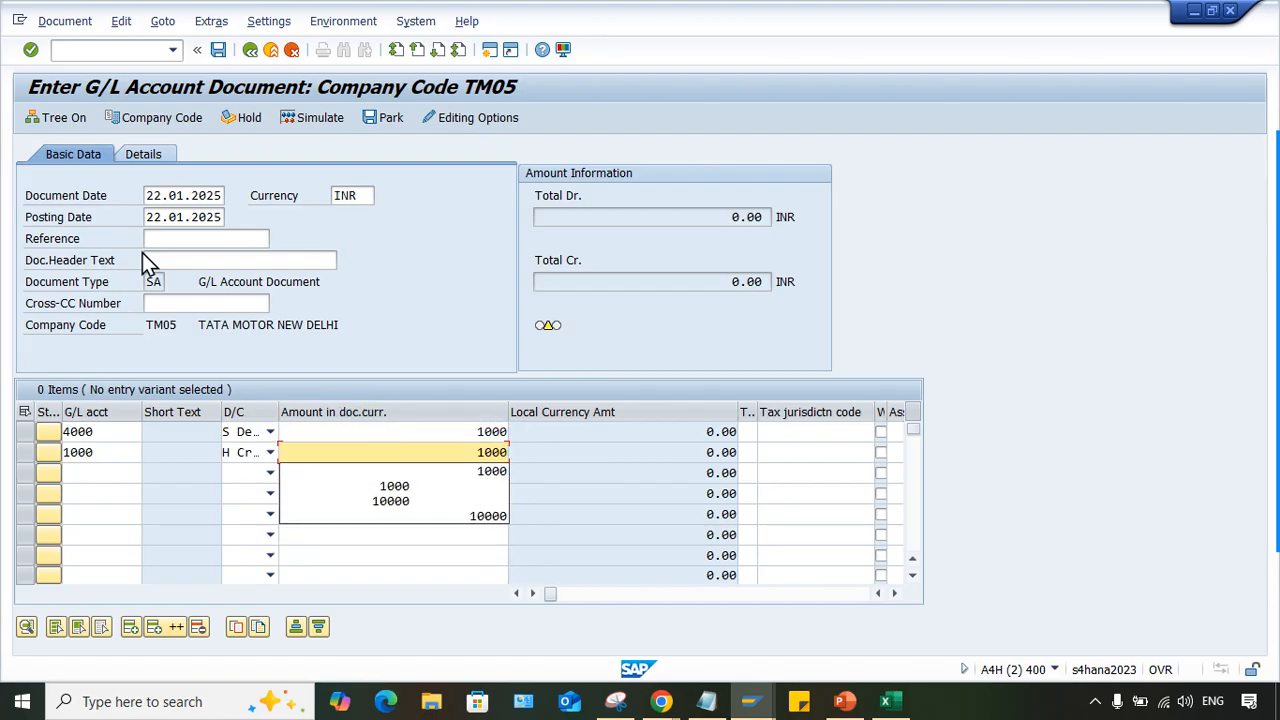
- Set the document header text to TEST and validate the document
{"action": "left_click", "coordinate": [177, 263]}
{"action": "left_click", "coordinate": [196, 280]}
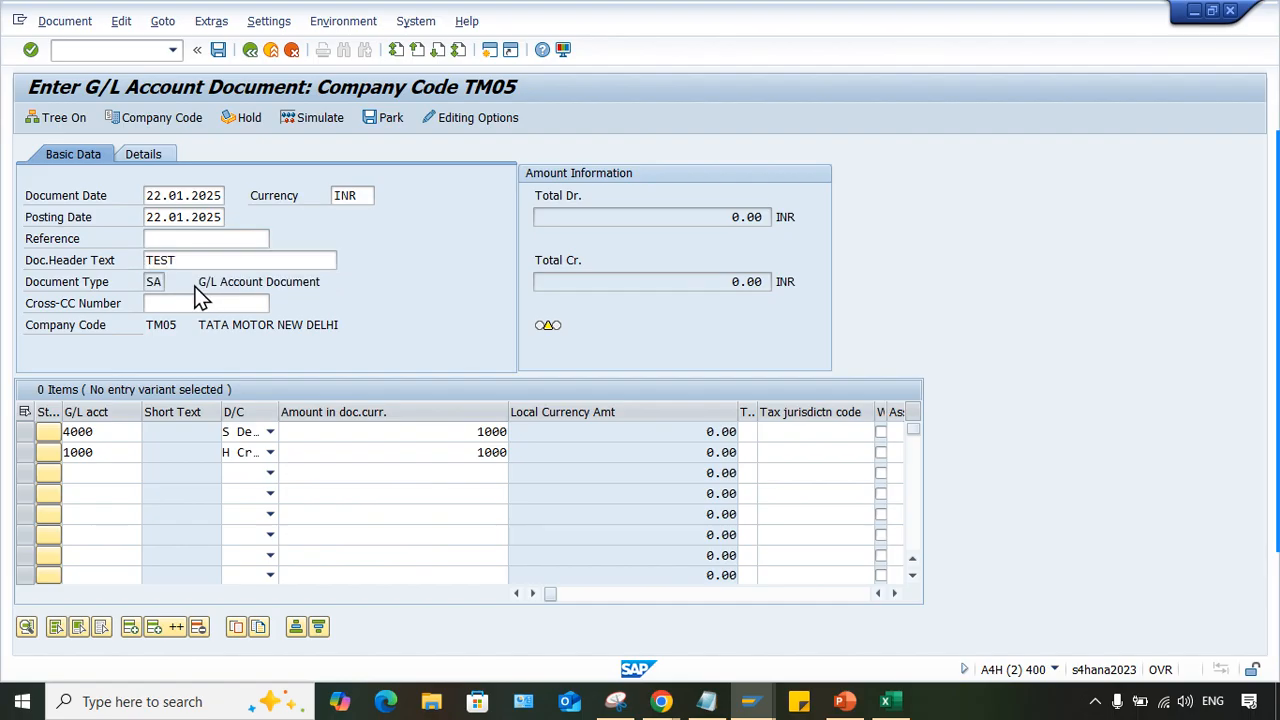
{"action": "key", "text": "Return"}
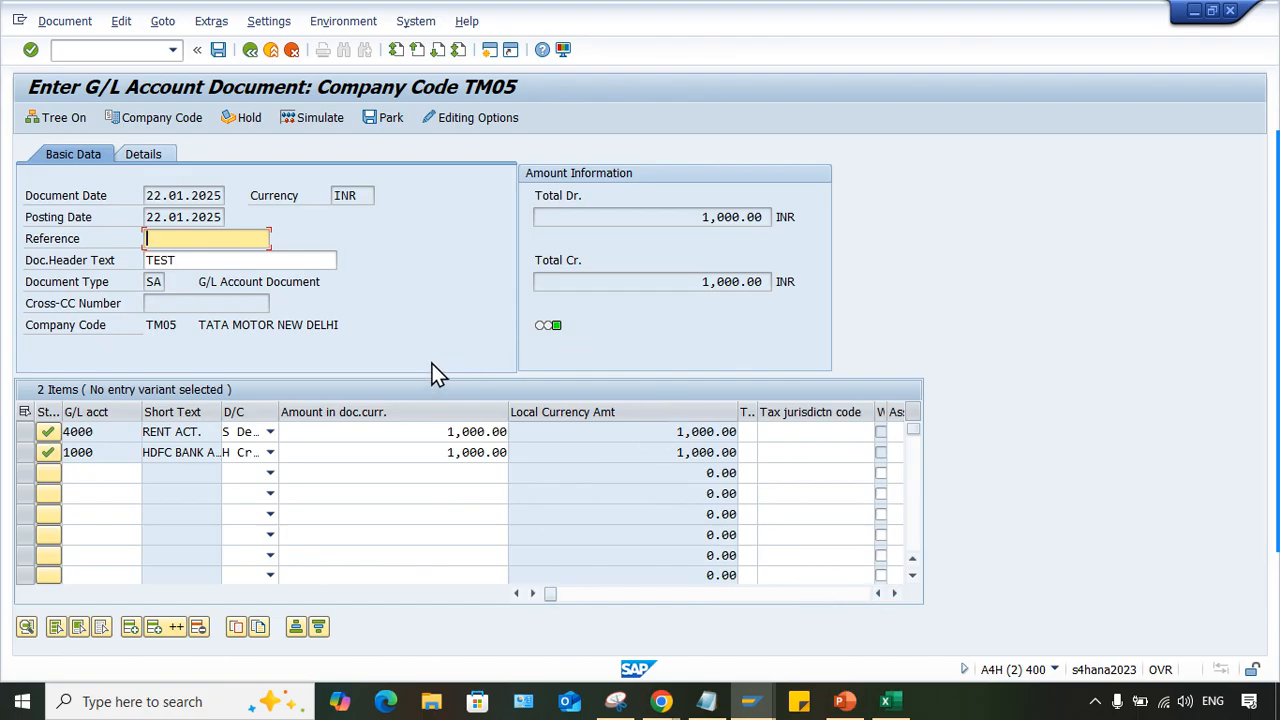
- Post the document, then refresh the line item display of G/L account 4000 and select the new document's number
{"action": "left_click", "coordinate": [220, 51]}
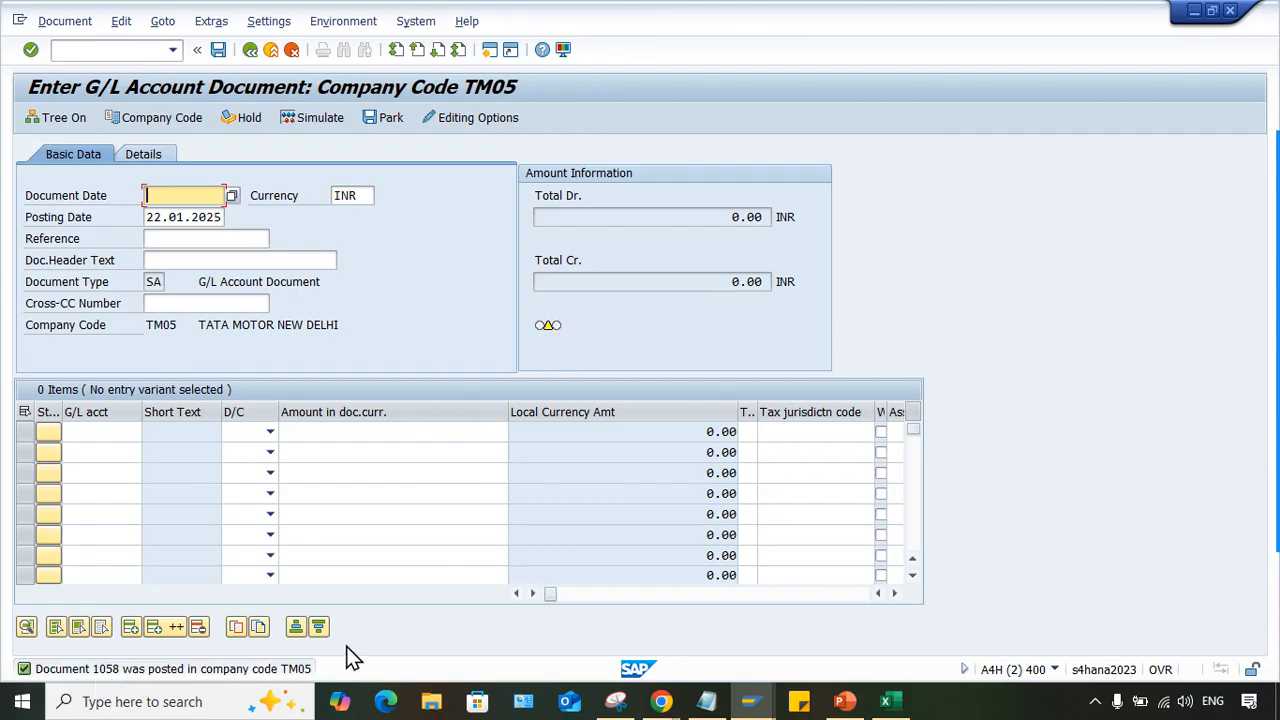
{"action": "left_click", "coordinate": [755, 708]}
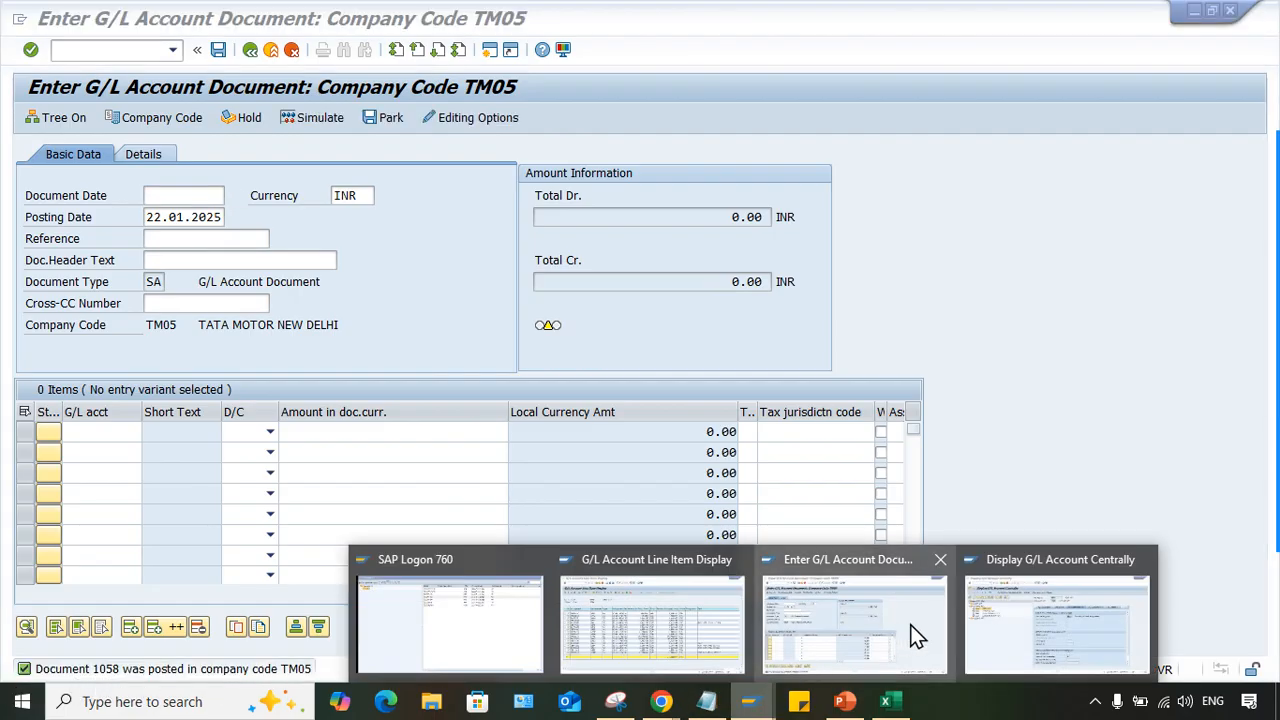
{"action": "left_click", "coordinate": [707, 625]}
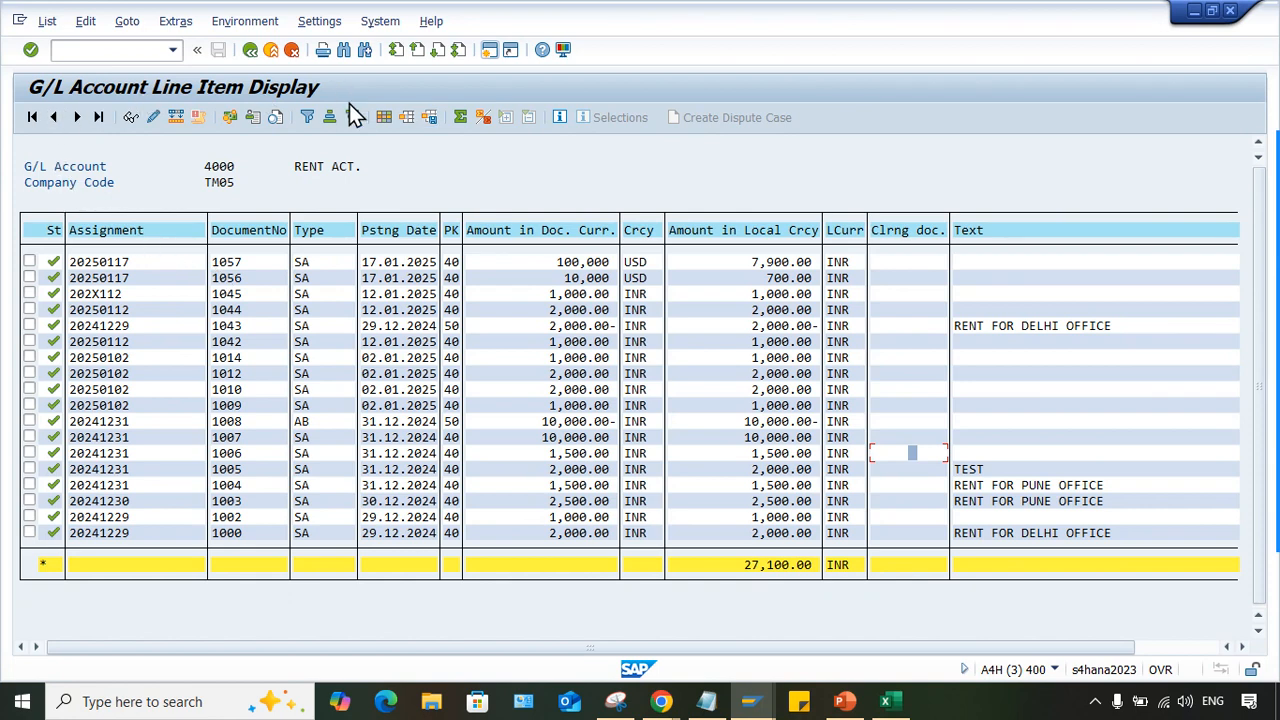
{"action": "left_click", "coordinate": [42, 21]}
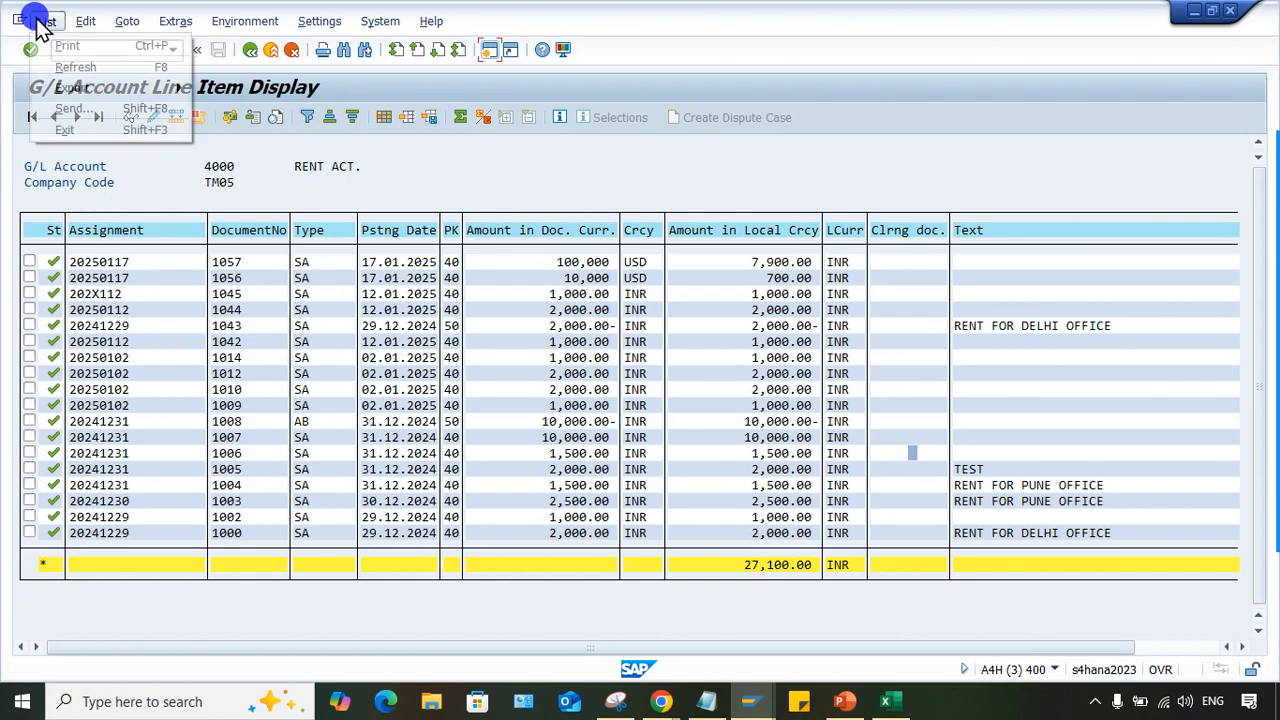
{"action": "left_click", "coordinate": [76, 66]}
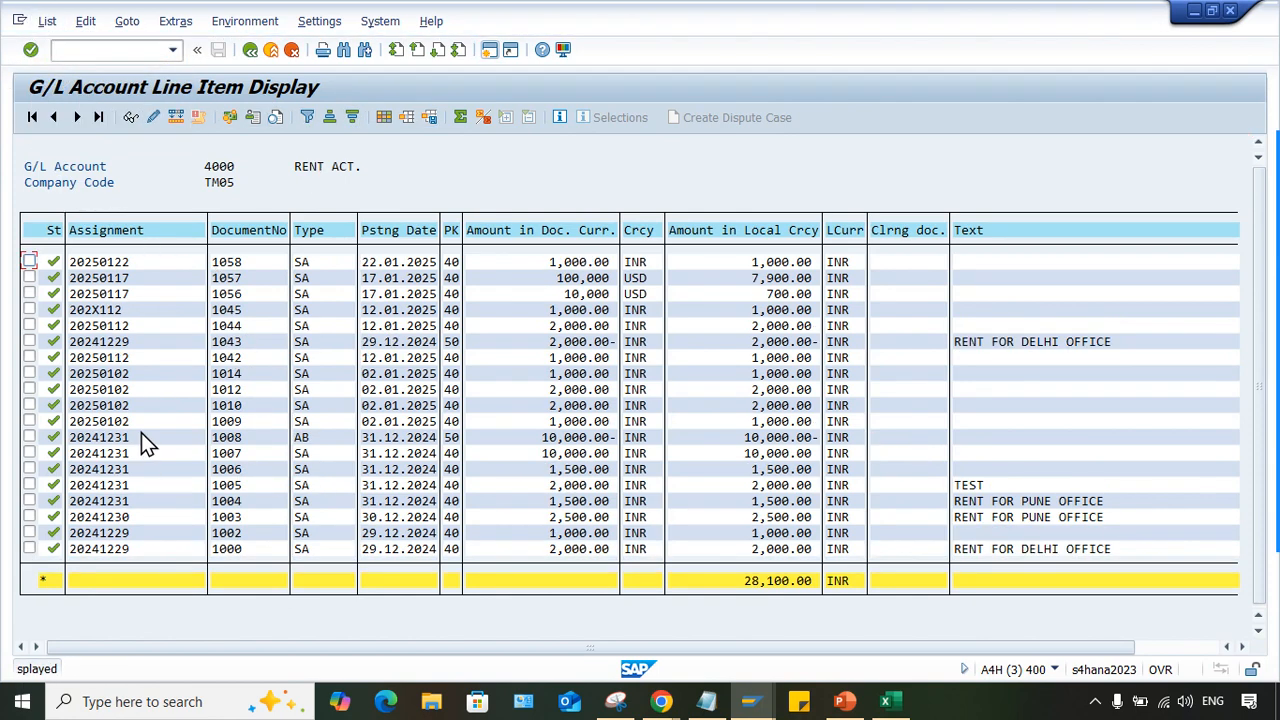
{"action": "left_click", "coordinate": [223, 261]}
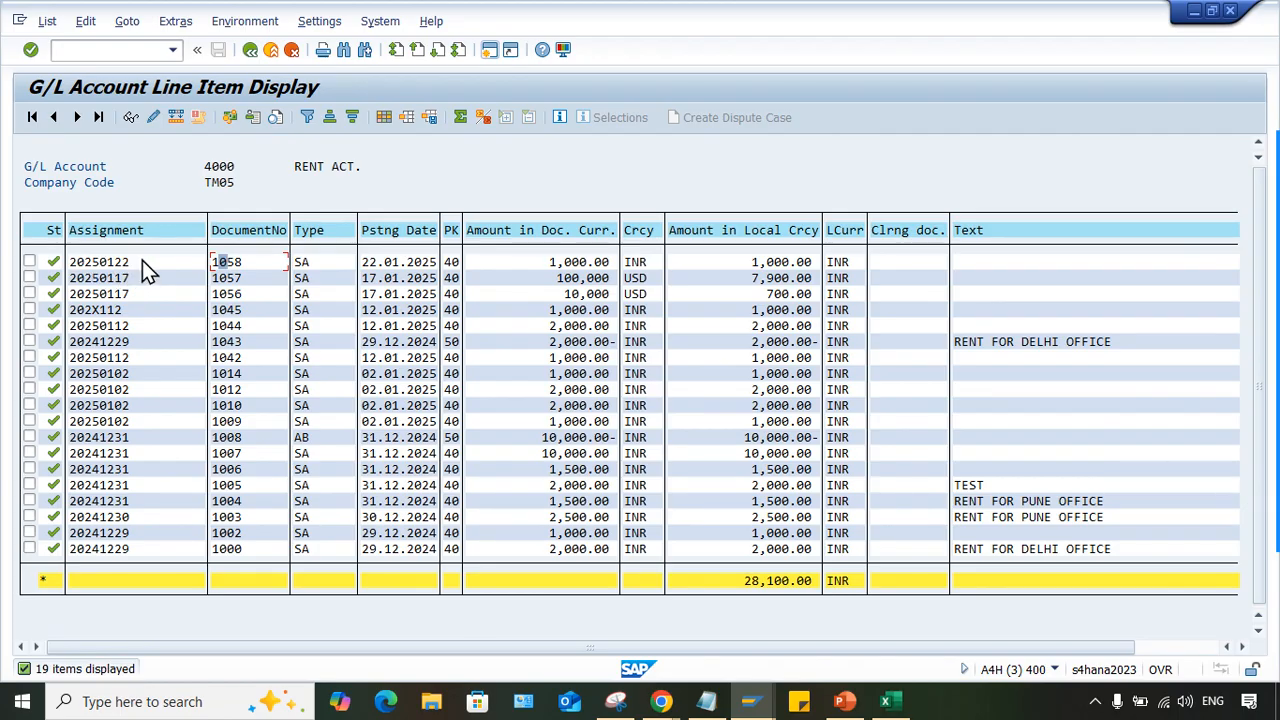
- Examine the sort key in the company code control data of G/L account 4000
{"action": "left_click", "coordinate": [750, 701]}
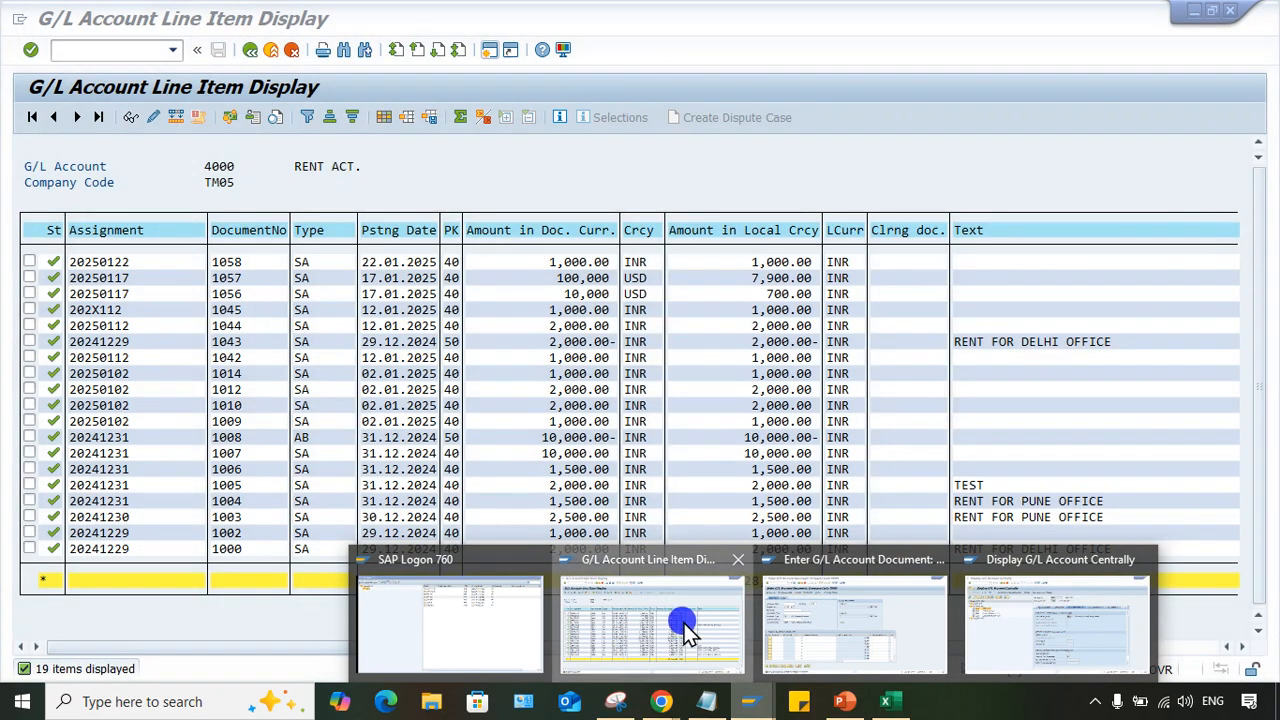
{"action": "left_click", "coordinate": [686, 632]}
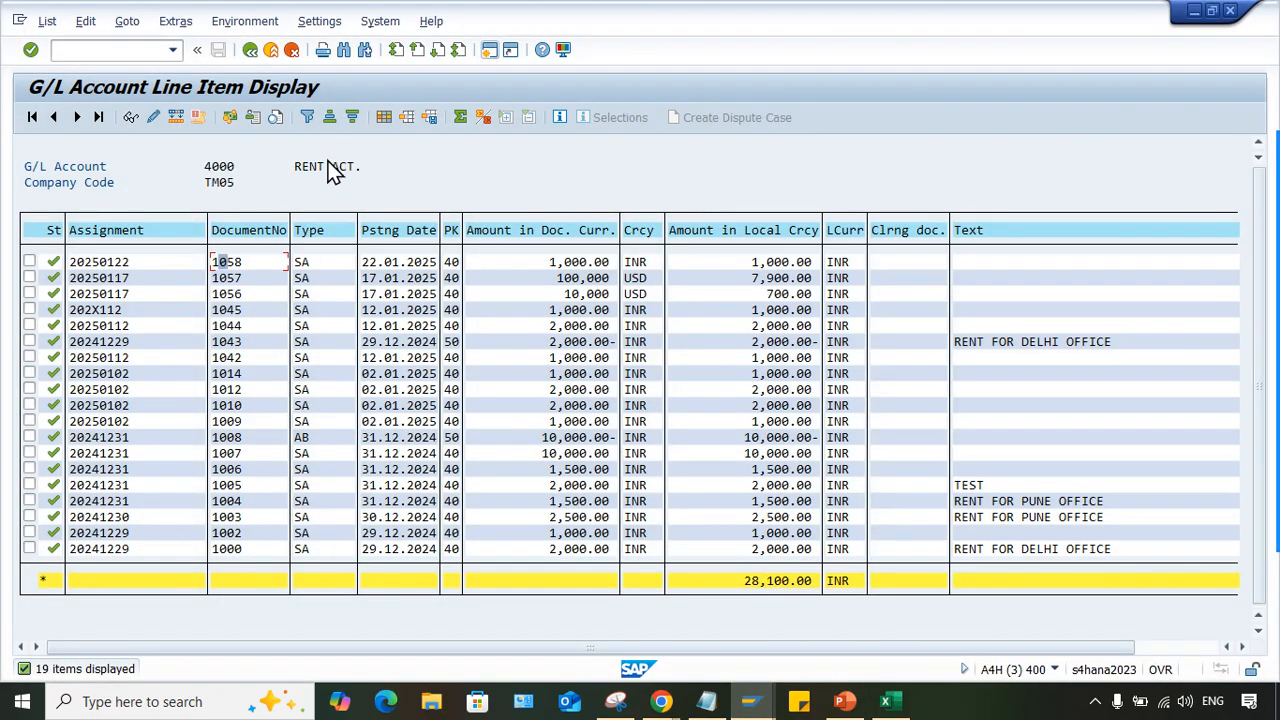
{"action": "left_click", "coordinate": [753, 703]}
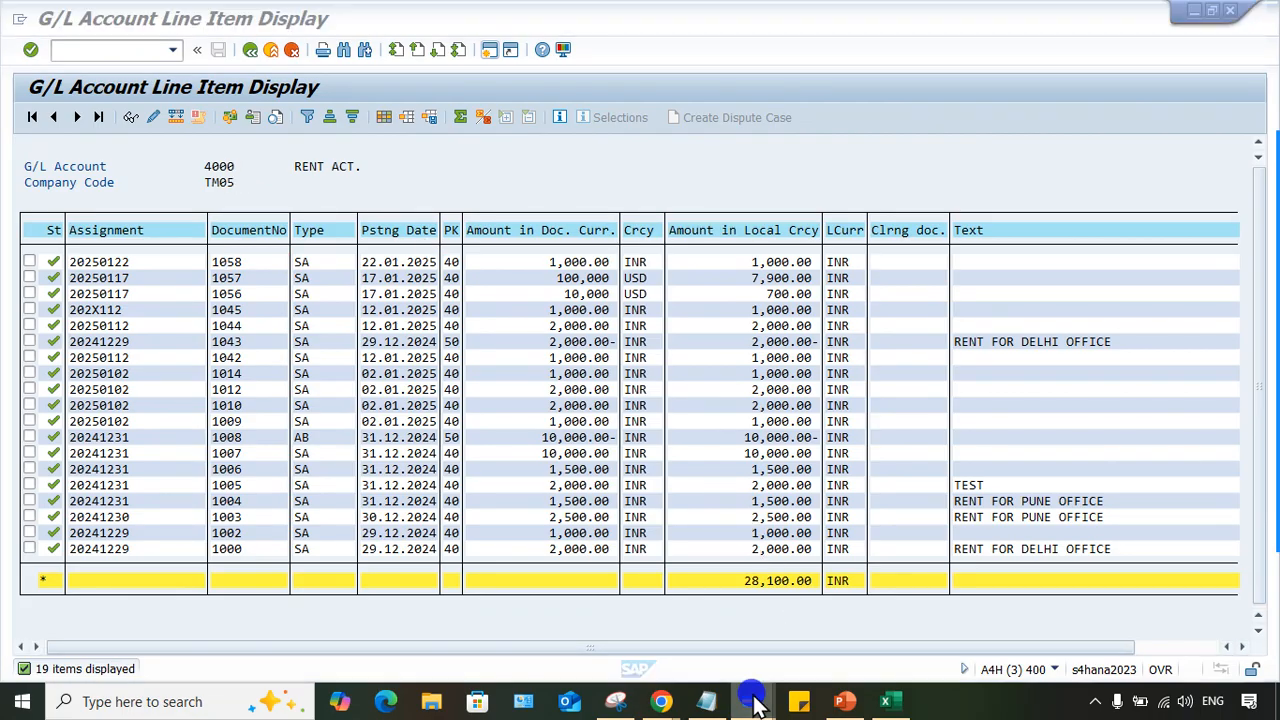
{"action": "left_click", "coordinate": [980, 633]}
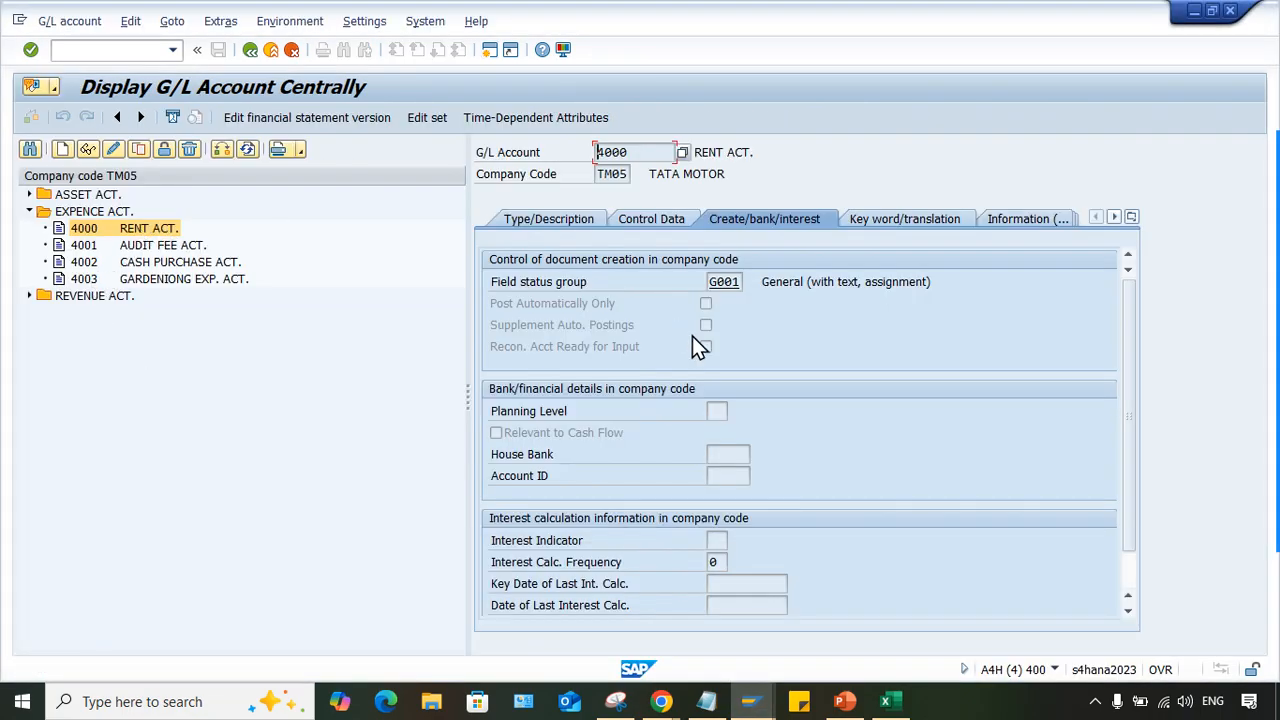
{"action": "left_click", "coordinate": [669, 220]}
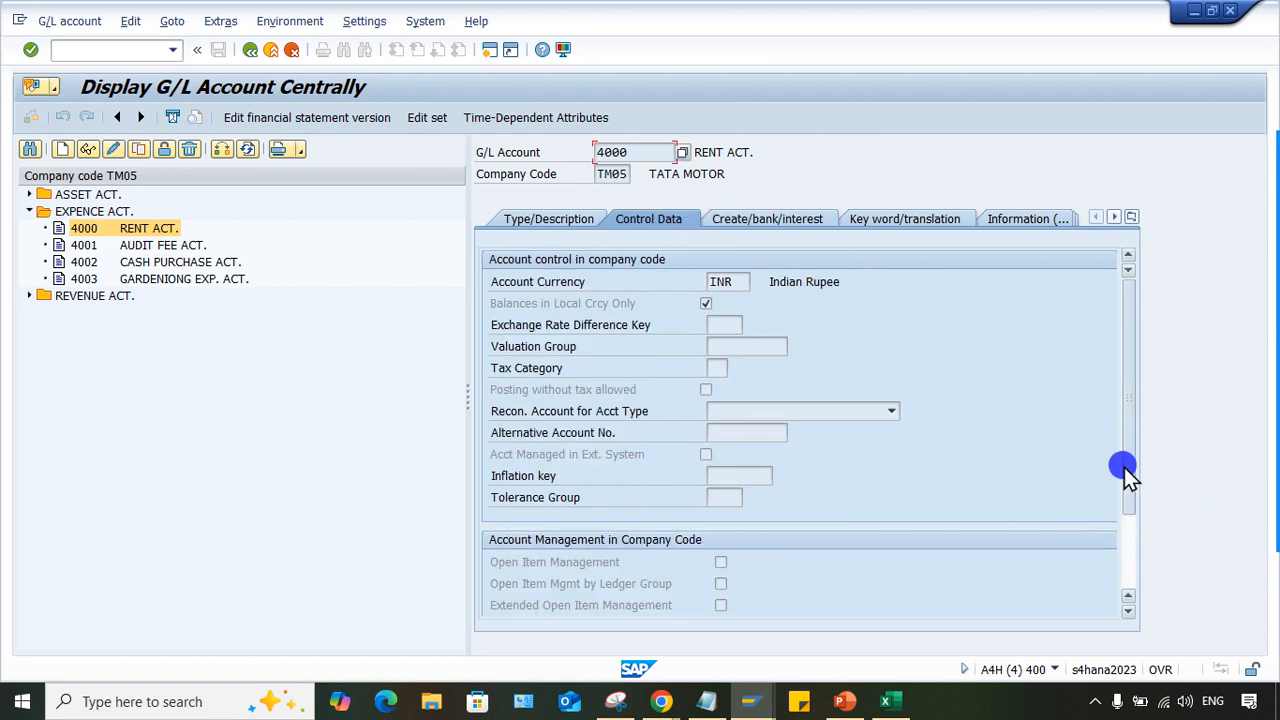
{"action": "left_click_drag", "start_coordinate": [1123, 477], "coordinate": [1123, 594]}
{"action": "left_click_drag", "start_coordinate": [705, 524], "coordinate": [837, 528]}
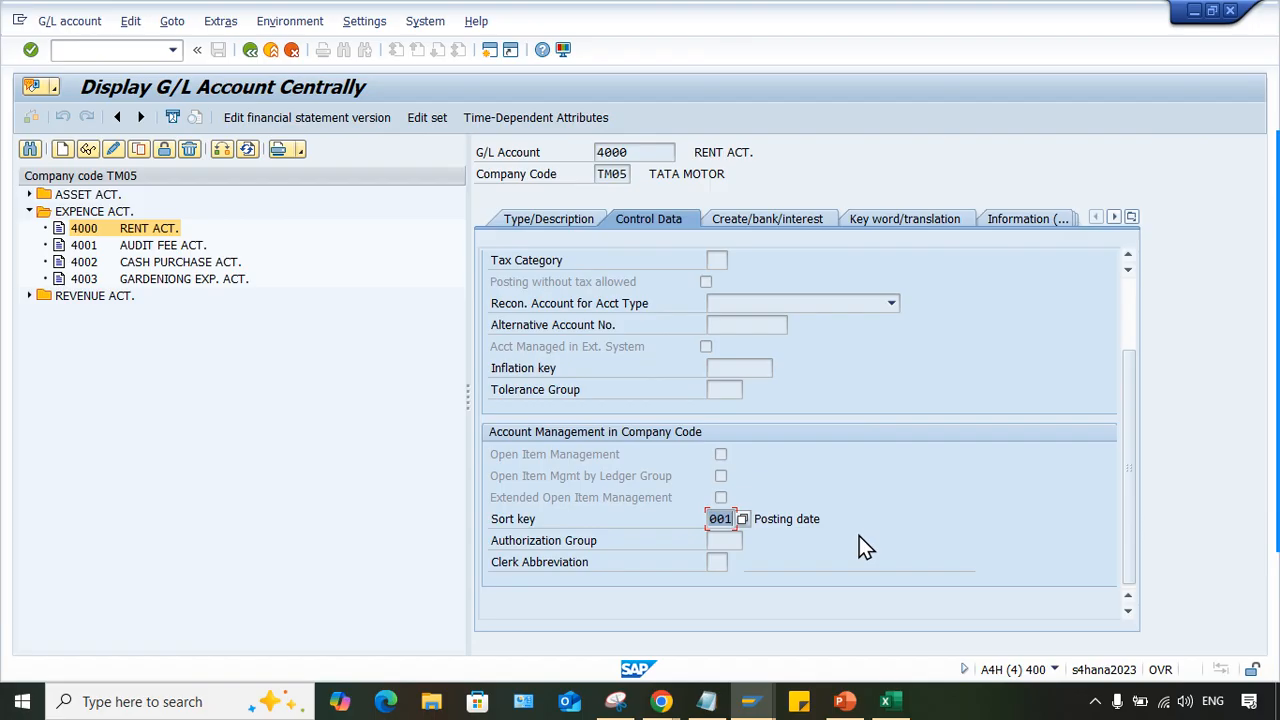
{"action": "left_click", "coordinate": [768, 519]}
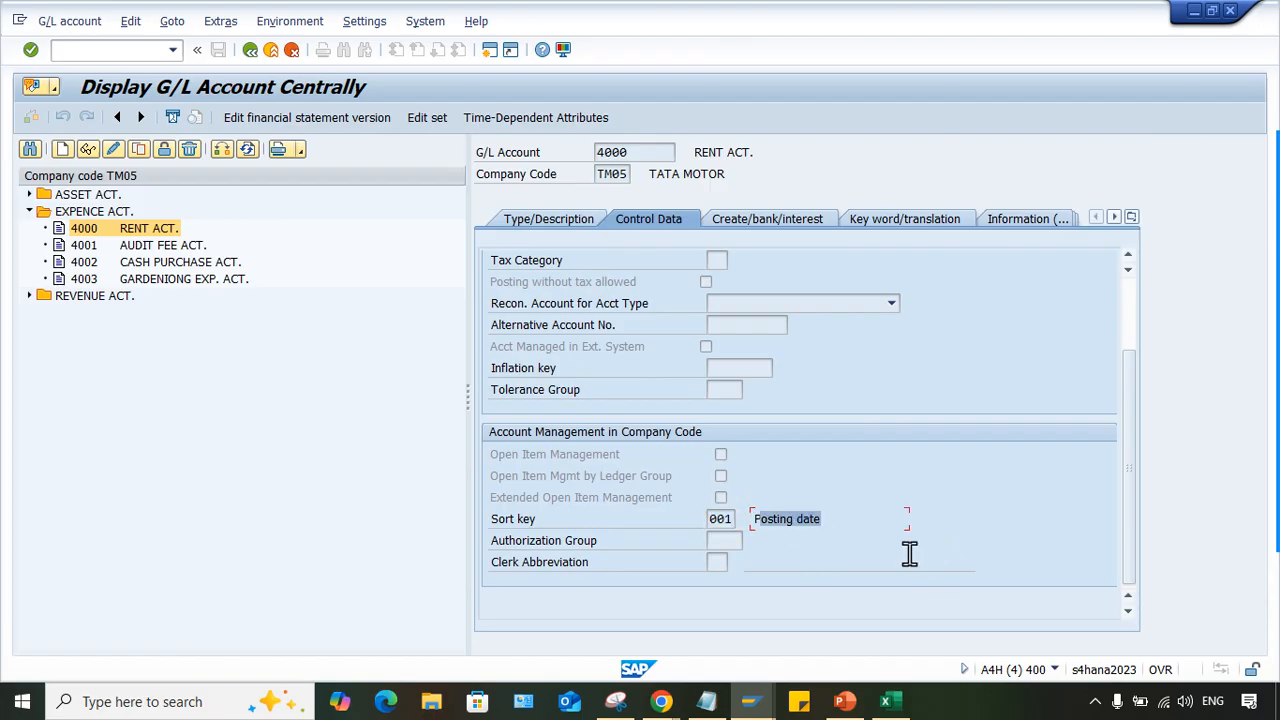
{"action": "left_click", "coordinate": [710, 521]}
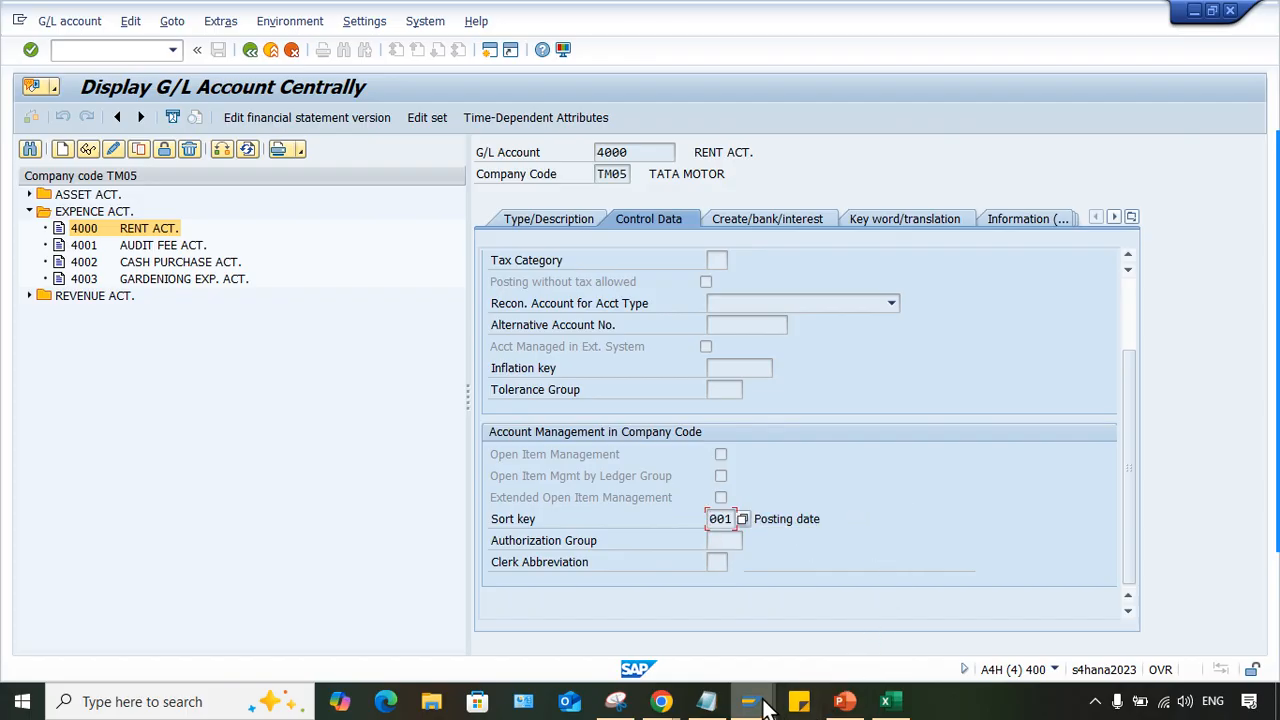
- Check the assignment value of document 1058 in the G/L account line item display
{"action": "mouse_move", "coordinate": [752, 701]}
{"action": "left_click", "coordinate": [660, 629]}
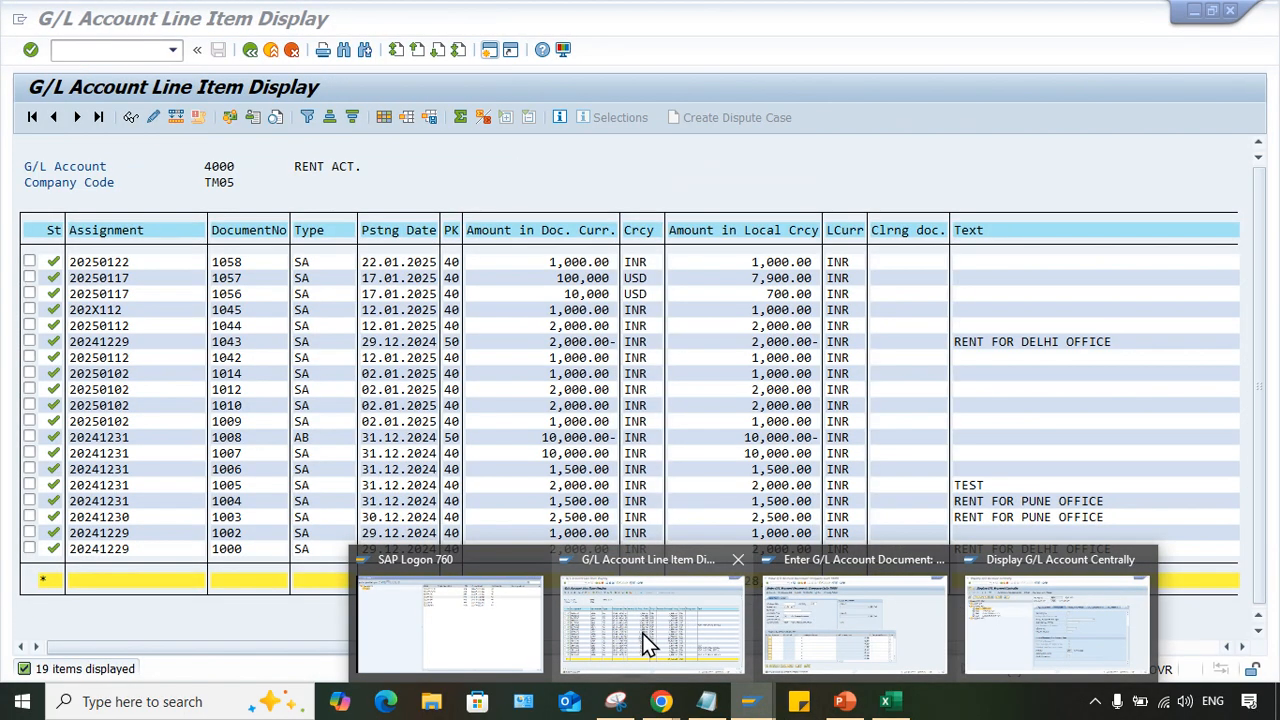
{"action": "left_click", "coordinate": [646, 643]}
{"action": "left_click", "coordinate": [129, 261]}
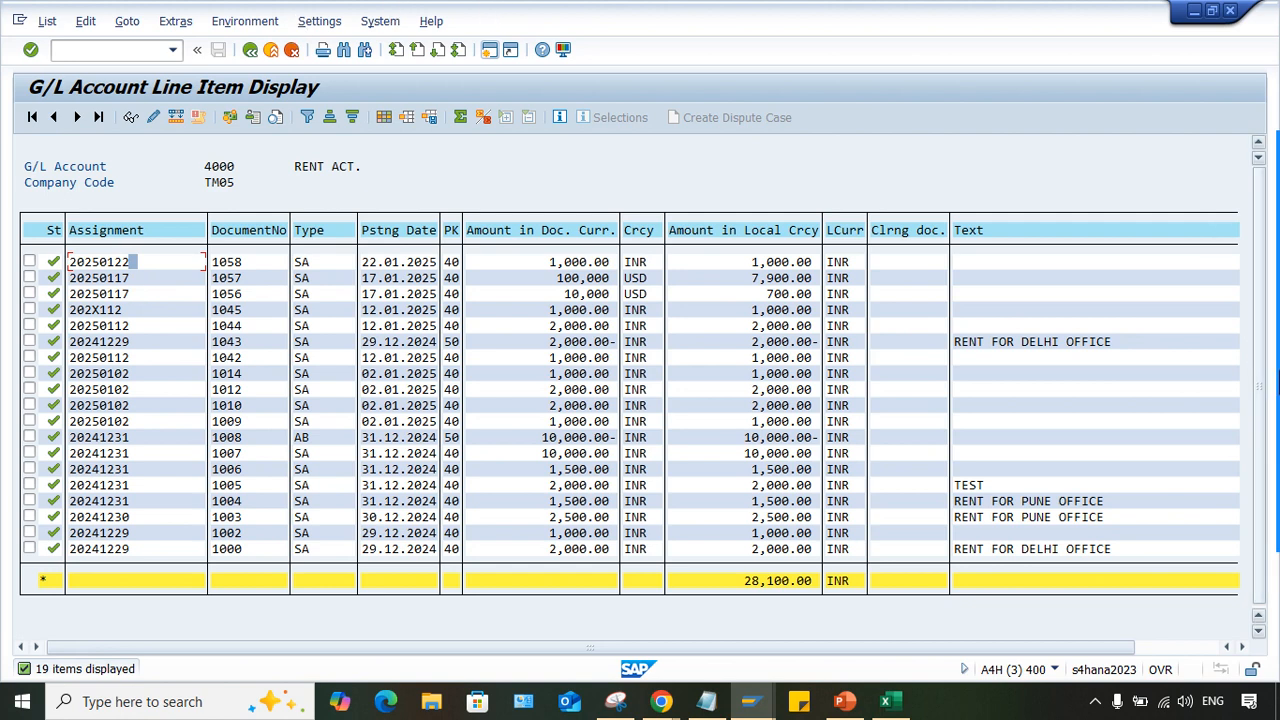
- Return to the G/L document entry for company code TM05 and set the document date to 22.01.2025
{"action": "mouse_move", "coordinate": [750, 701]}
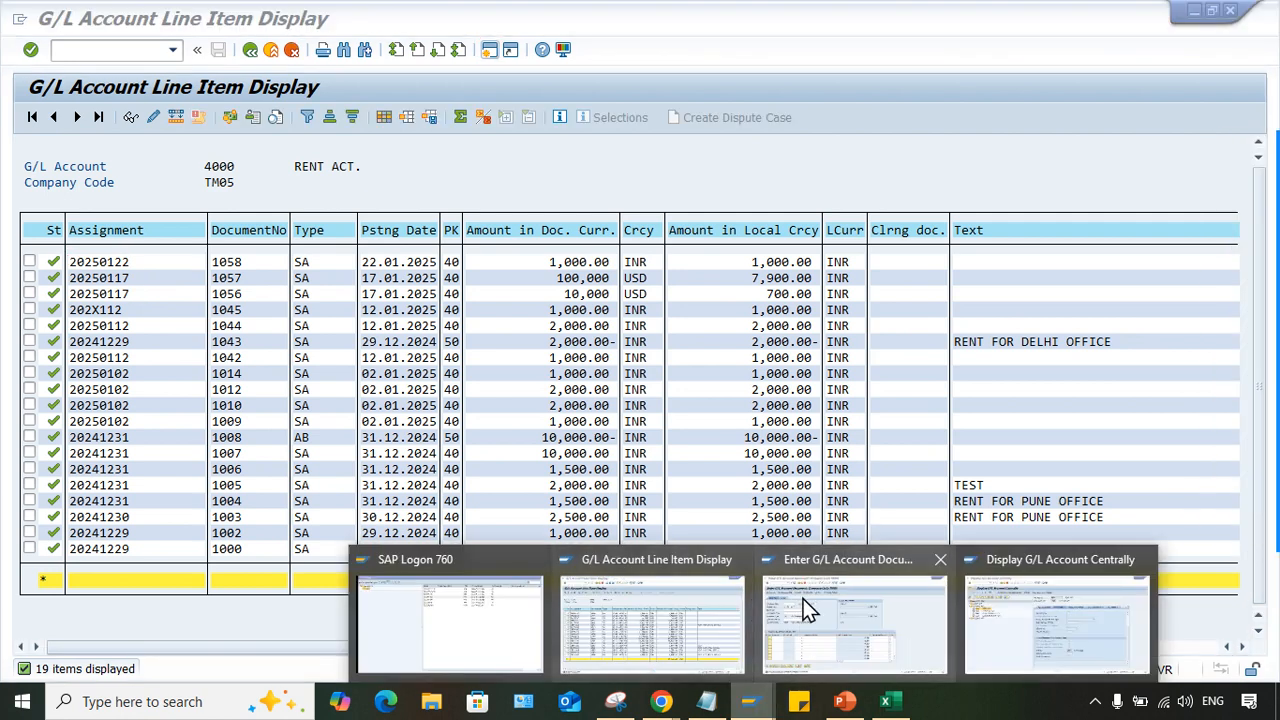
{"action": "left_click", "coordinate": [812, 635]}
{"action": "left_click", "coordinate": [193, 198]}
{"action": "left_click", "coordinate": [183, 214]}
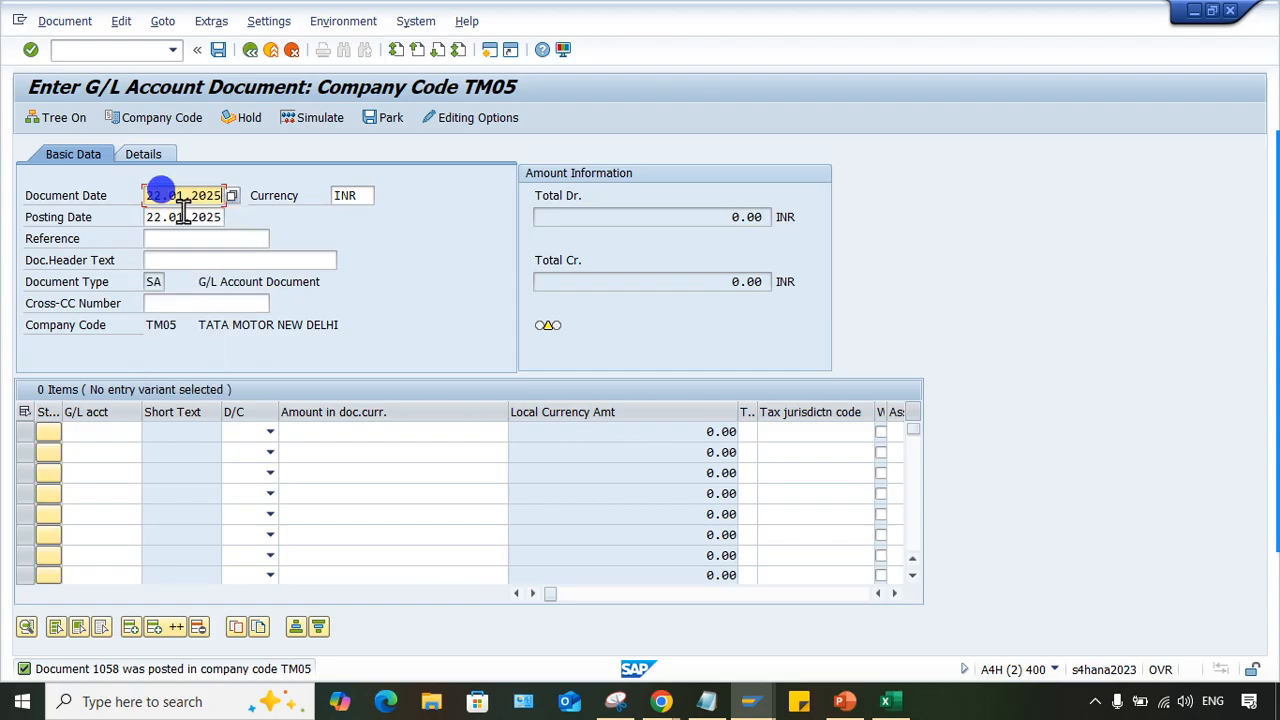
- Enter G/L account 1000 as the credit line item and G/L account 4000 as the debit line item
{"action": "left_click", "coordinate": [88, 430]}
{"action": "left_click", "coordinate": [115, 452]}
{"action": "left_click", "coordinate": [110, 452]}
{"action": "left_click", "coordinate": [125, 488]}
{"action": "left_click", "coordinate": [250, 433]}
{"action": "left_click", "coordinate": [246, 451]}
{"action": "left_click", "coordinate": [247, 456]}
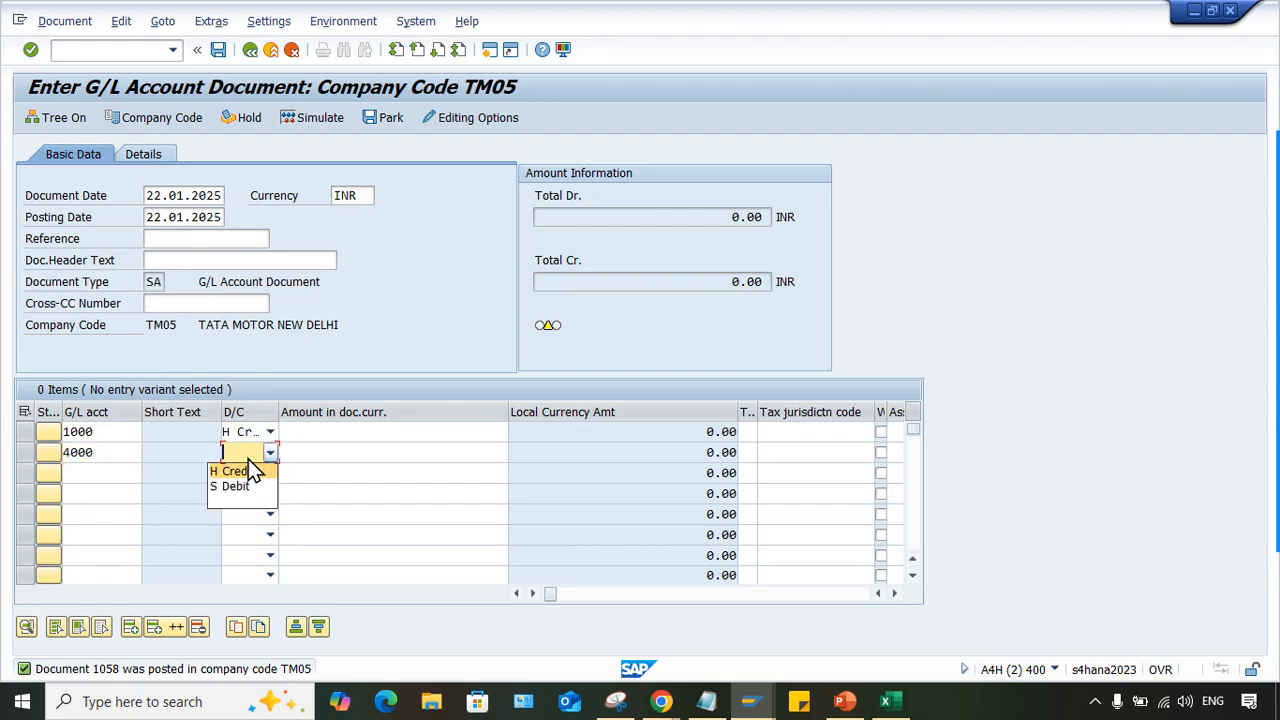
- Set the document currency amount of both line items to 3000
{"action": "left_click", "coordinate": [385, 431]}
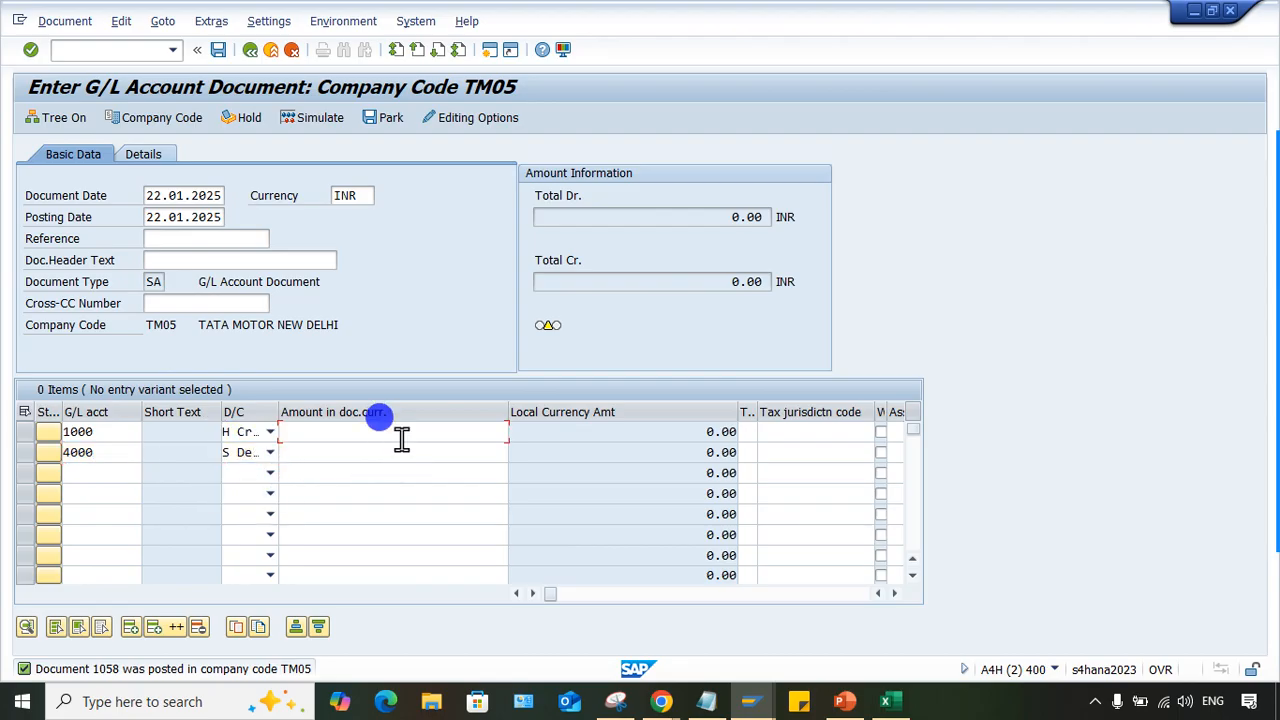
{"action": "type", "text": "30"}
{"action": "left_click", "coordinate": [482, 460]}
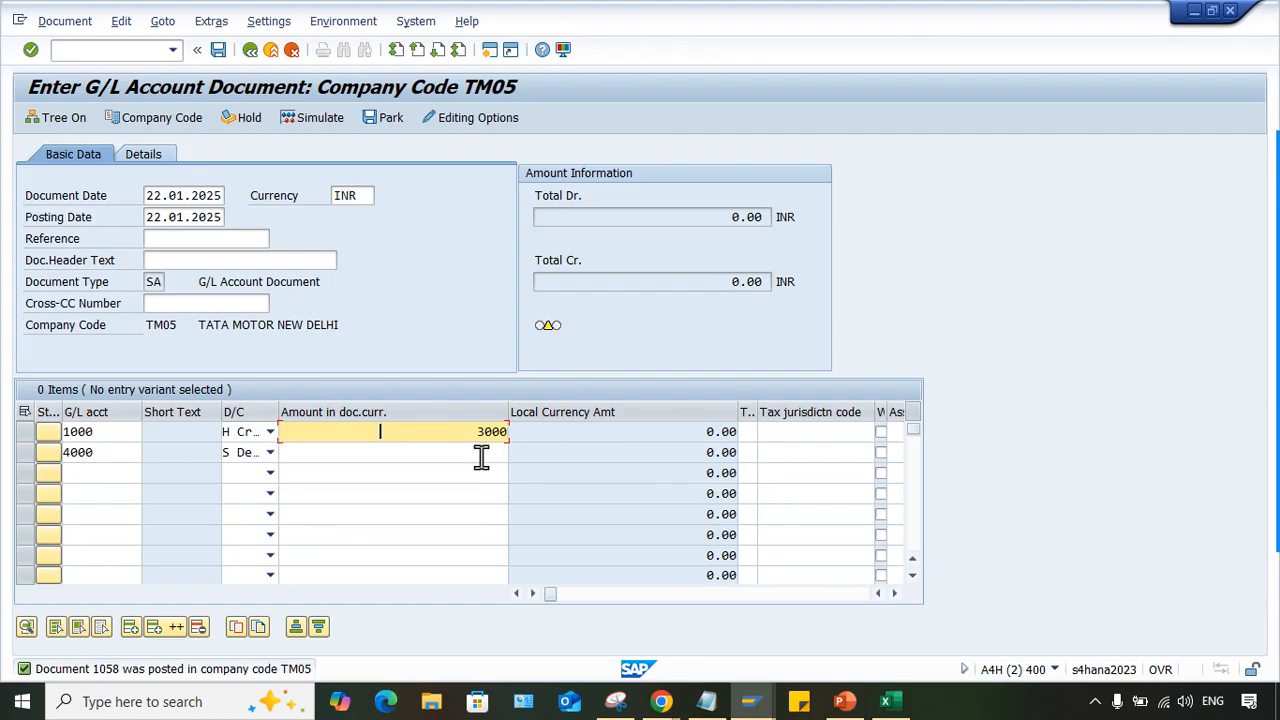
{"action": "left_click", "coordinate": [482, 455]}
{"action": "type", "text": "3000"}
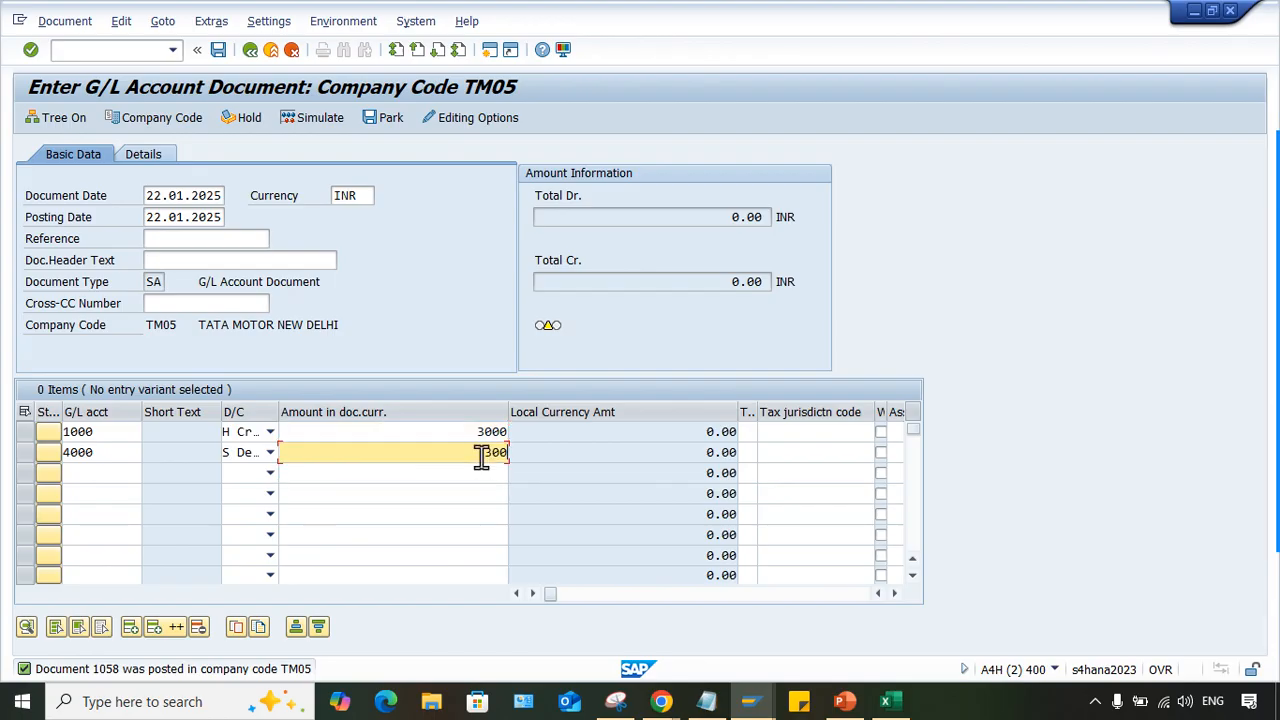
- Set the document header text to TEST
{"action": "left_click", "coordinate": [200, 255]}
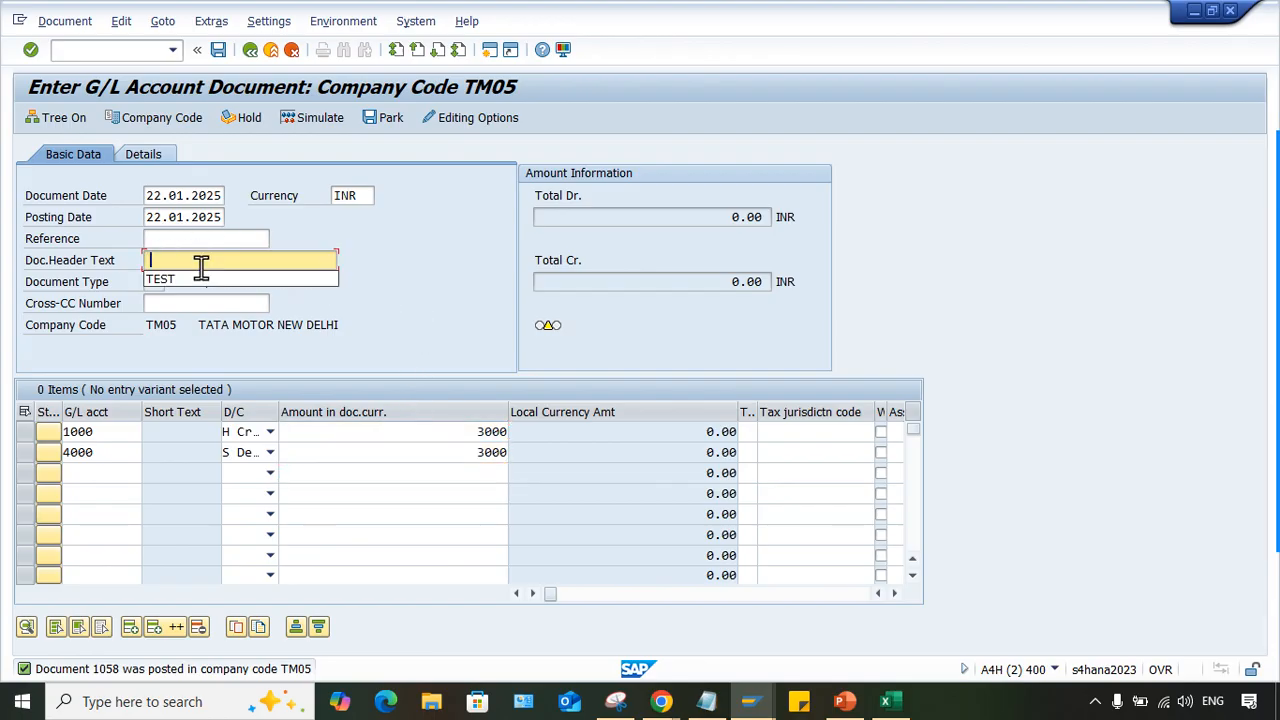
{"action": "left_click", "coordinate": [200, 277]}
{"action": "key", "text": "Tab"}
- Enter TEST as the assignment of both line items and validate the document
{"action": "left_click", "coordinate": [466, 432]}
{"action": "key", "text": "Tab"}
{"action": "key", "text": "Tab"}
{"action": "key", "text": "Tab"}
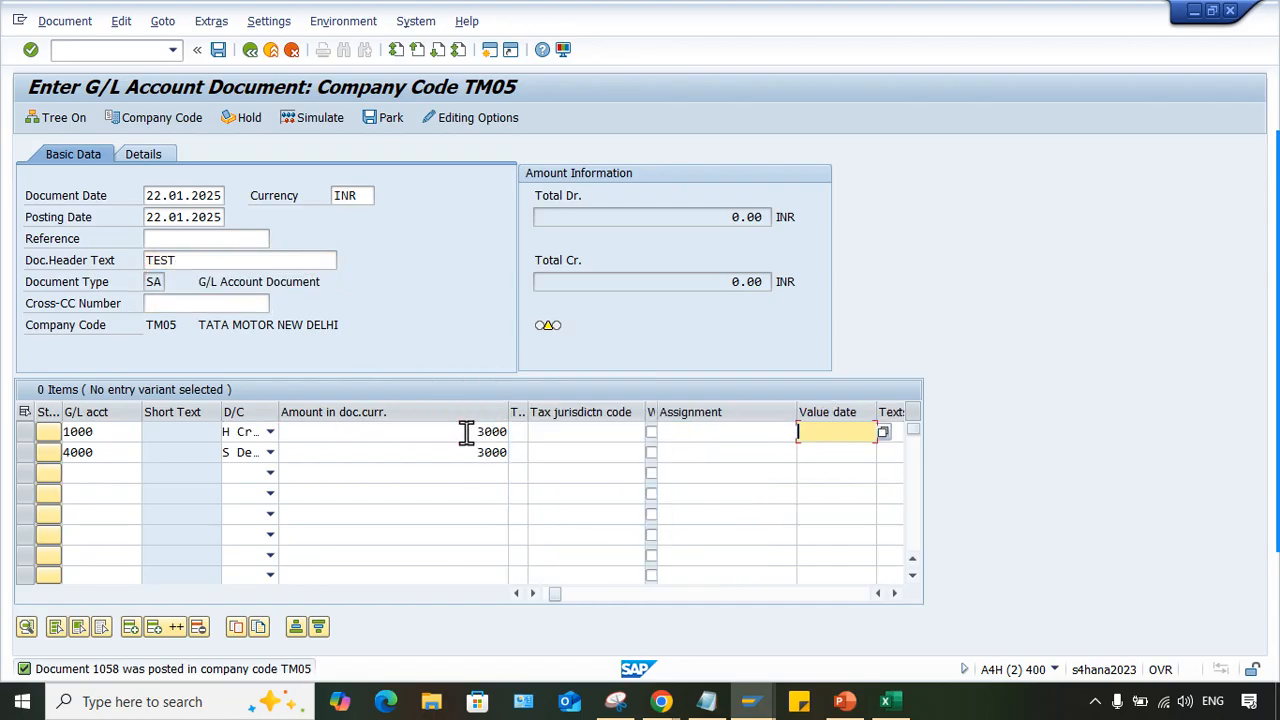
{"action": "left_click", "coordinate": [737, 433]}
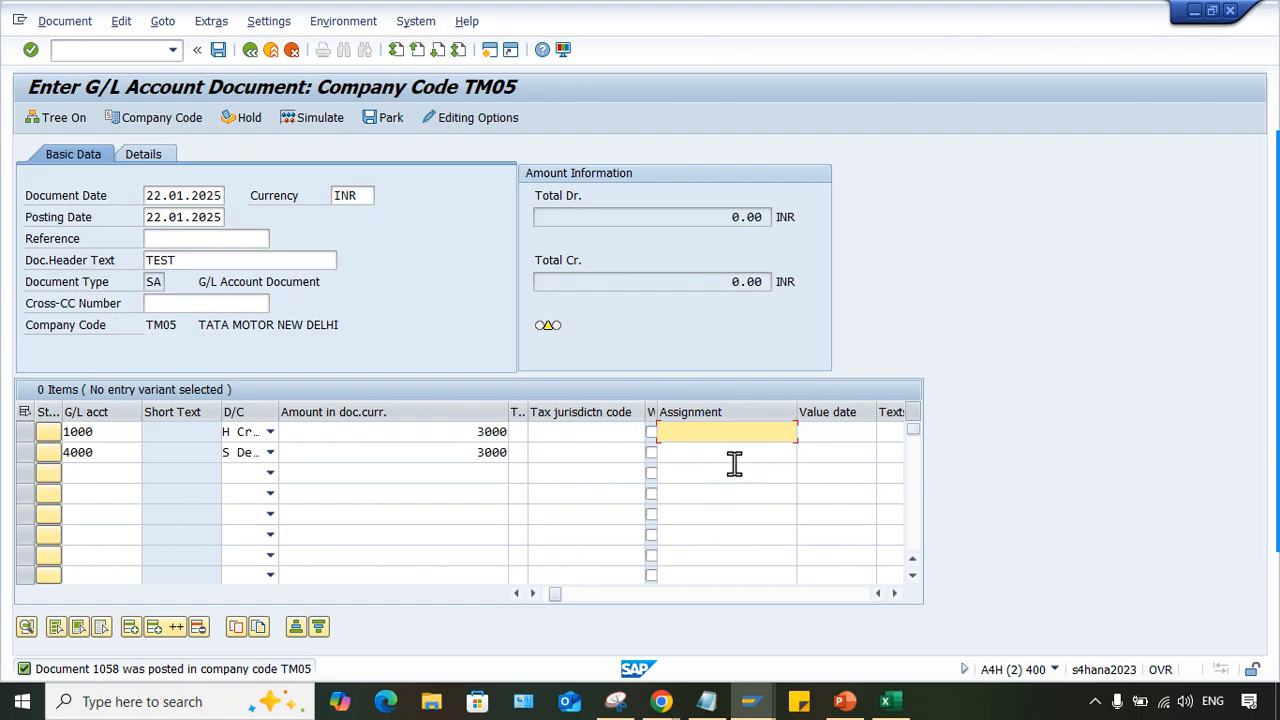
{"action": "type", "text": "TEST"}
{"action": "left_click", "coordinate": [734, 461]}
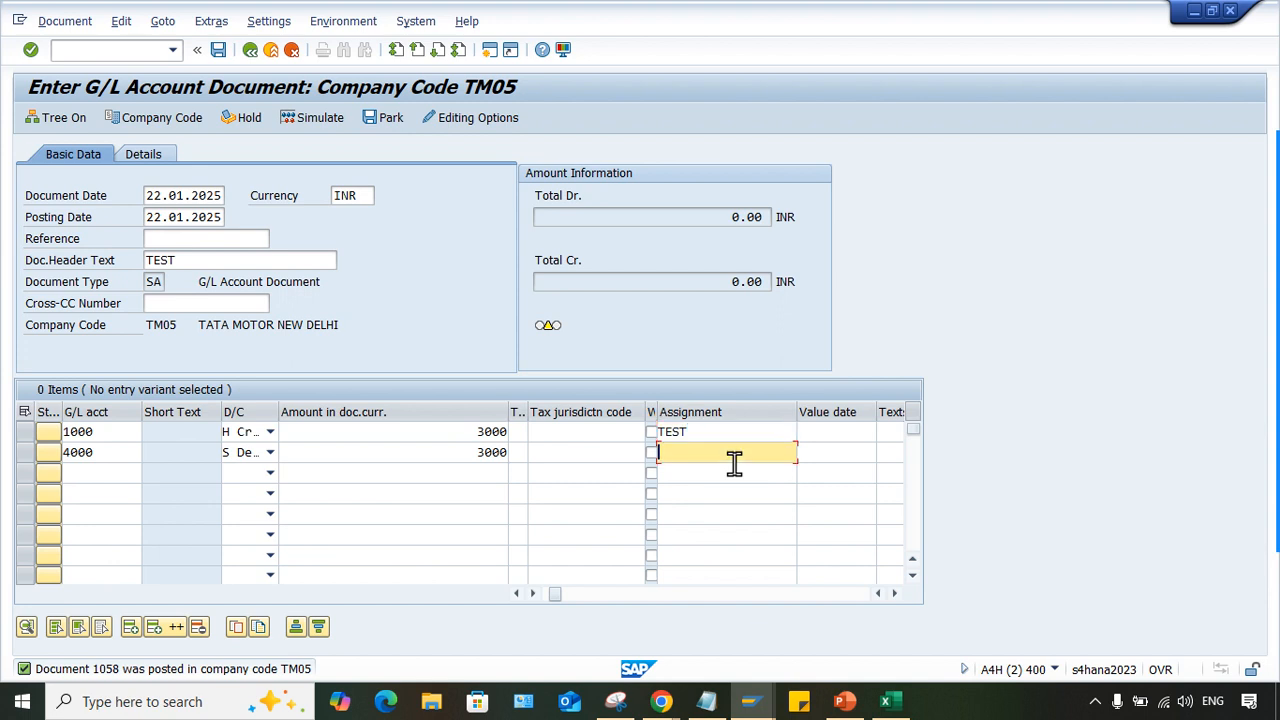
{"action": "type", "text": "TEST"}
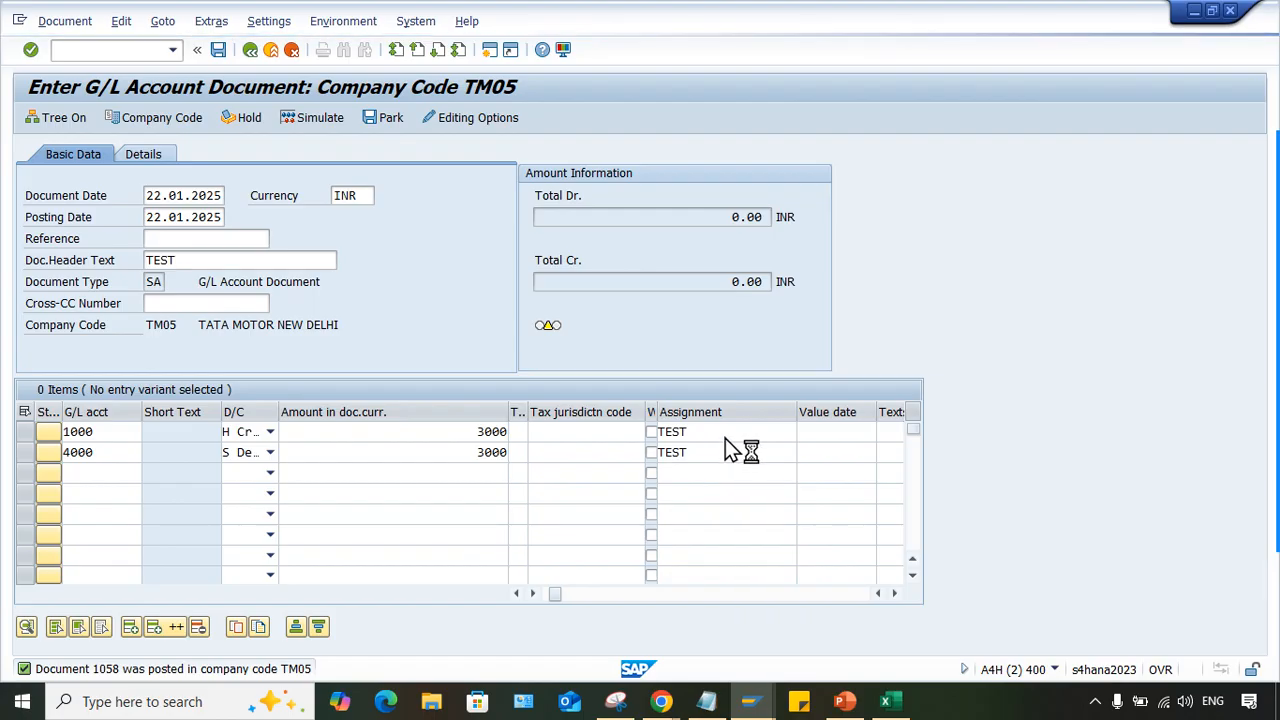
- Check the assignment fields of both line items and post the document
{"action": "left_click", "coordinate": [729, 436]}
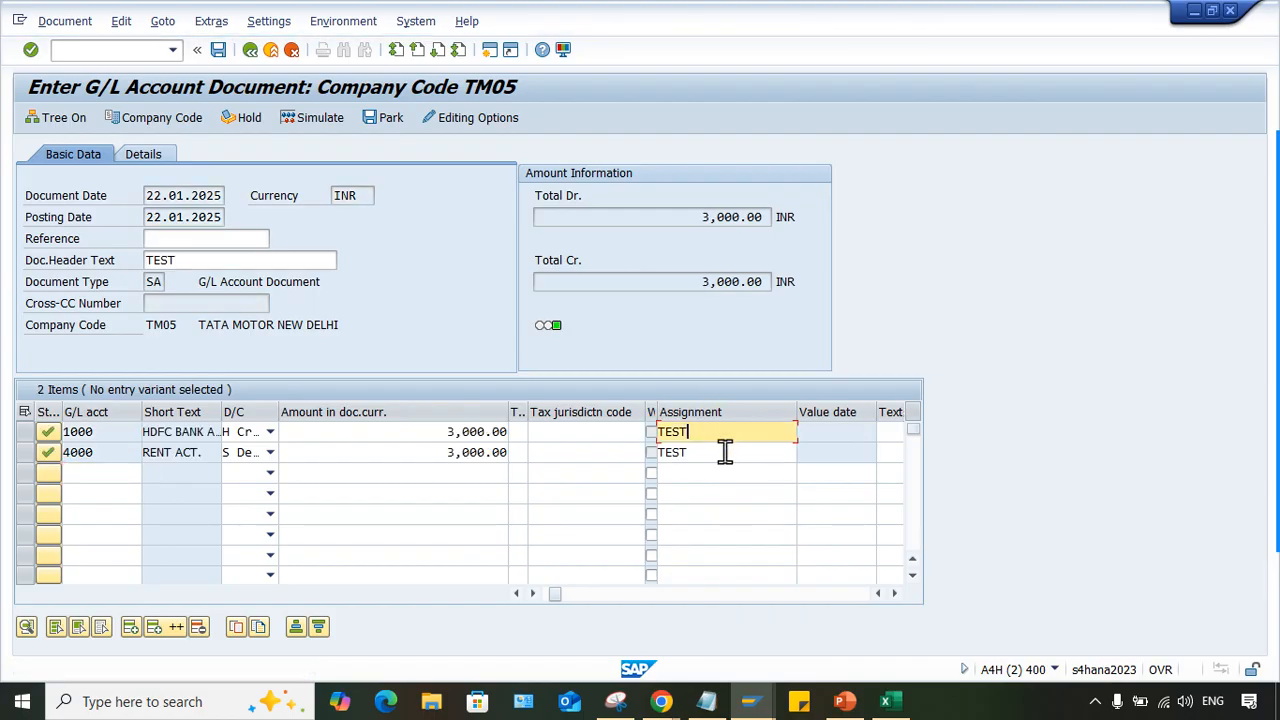
{"action": "left_click", "coordinate": [723, 447]}
{"action": "left_click", "coordinate": [722, 431]}
{"action": "left_click", "coordinate": [720, 450]}
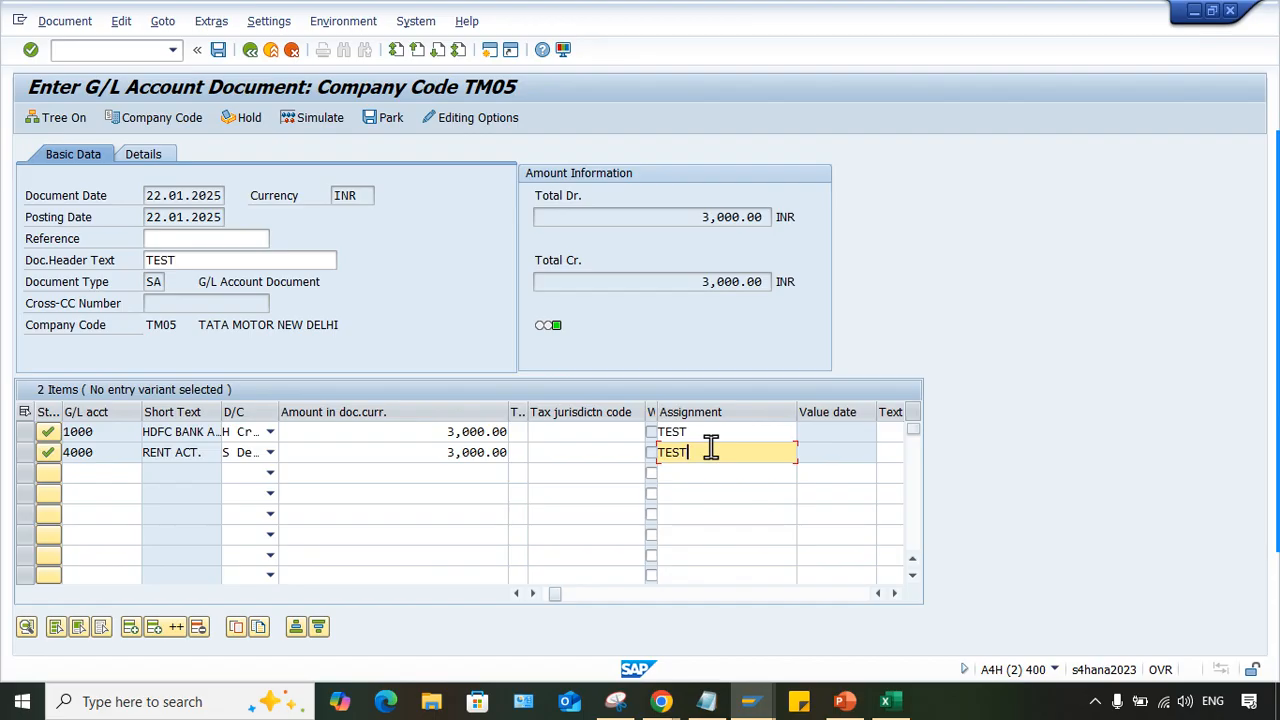
{"action": "key", "text": "ctrl+s"}
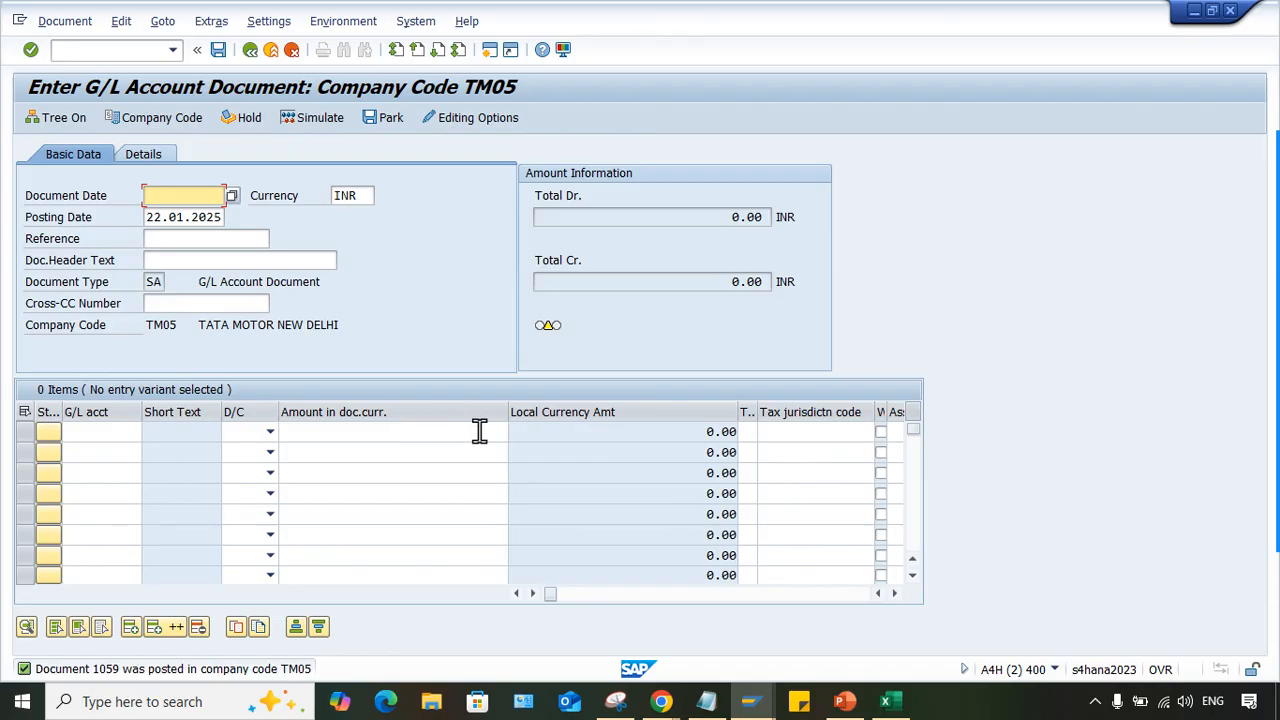
- Refresh the line item display of G/L account 4000 and compare the newest document's assignment with the earlier ones
{"action": "mouse_move", "coordinate": [760, 705]}
{"action": "left_click", "coordinate": [580, 577]}
{"action": "left_click", "coordinate": [40, 20]}
{"action": "left_click", "coordinate": [50, 63]}
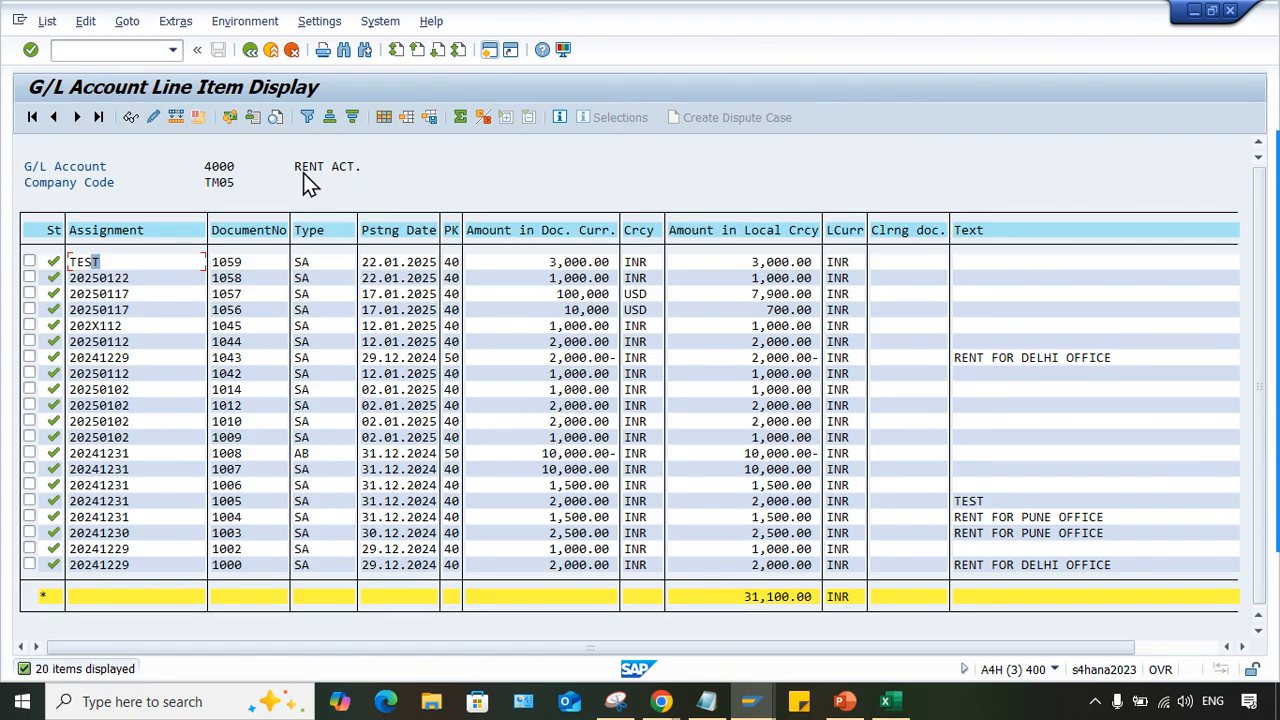
{"action": "left_click", "coordinate": [162, 339]}
{"action": "left_click", "coordinate": [126, 293]}
- Switch to the Excel workbook, enter P2P in cell I5 of sheet TM05 and narrow column I
{"action": "left_click", "coordinate": [885, 701]}
{"action": "left_click", "coordinate": [862, 352]}
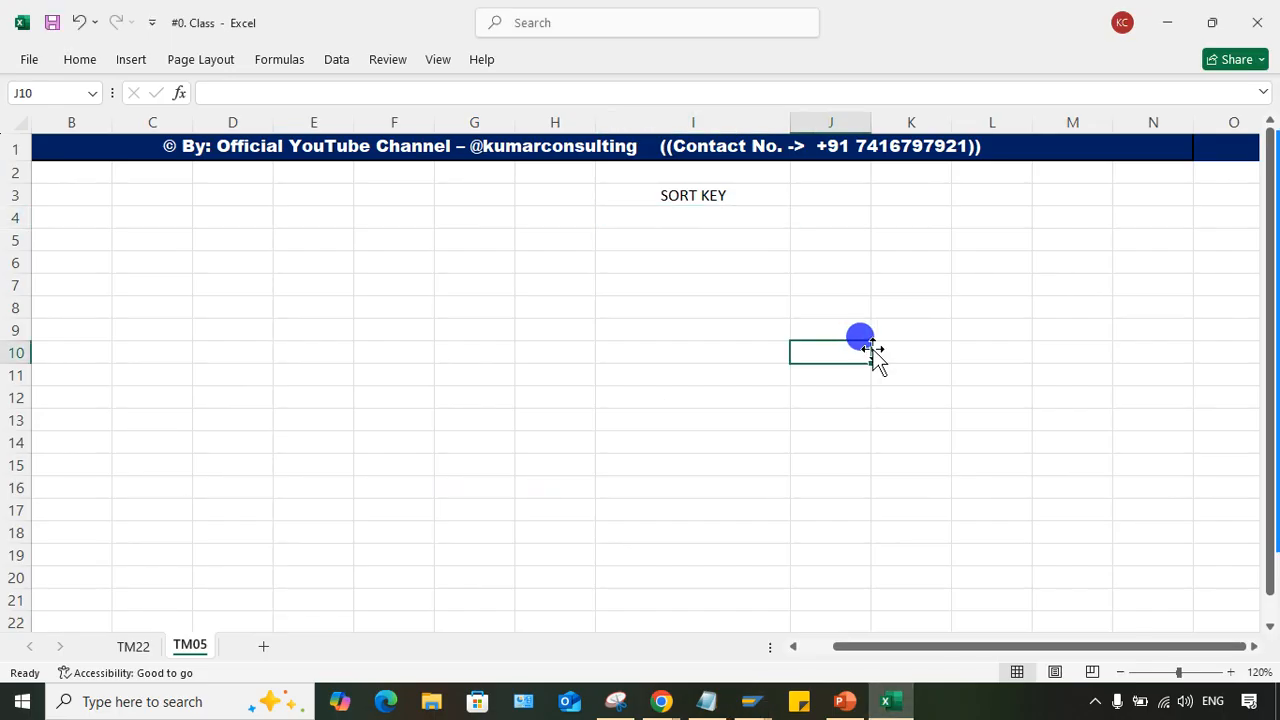
{"action": "left_click", "coordinate": [657, 300]}
{"action": "left_click", "coordinate": [689, 237]}
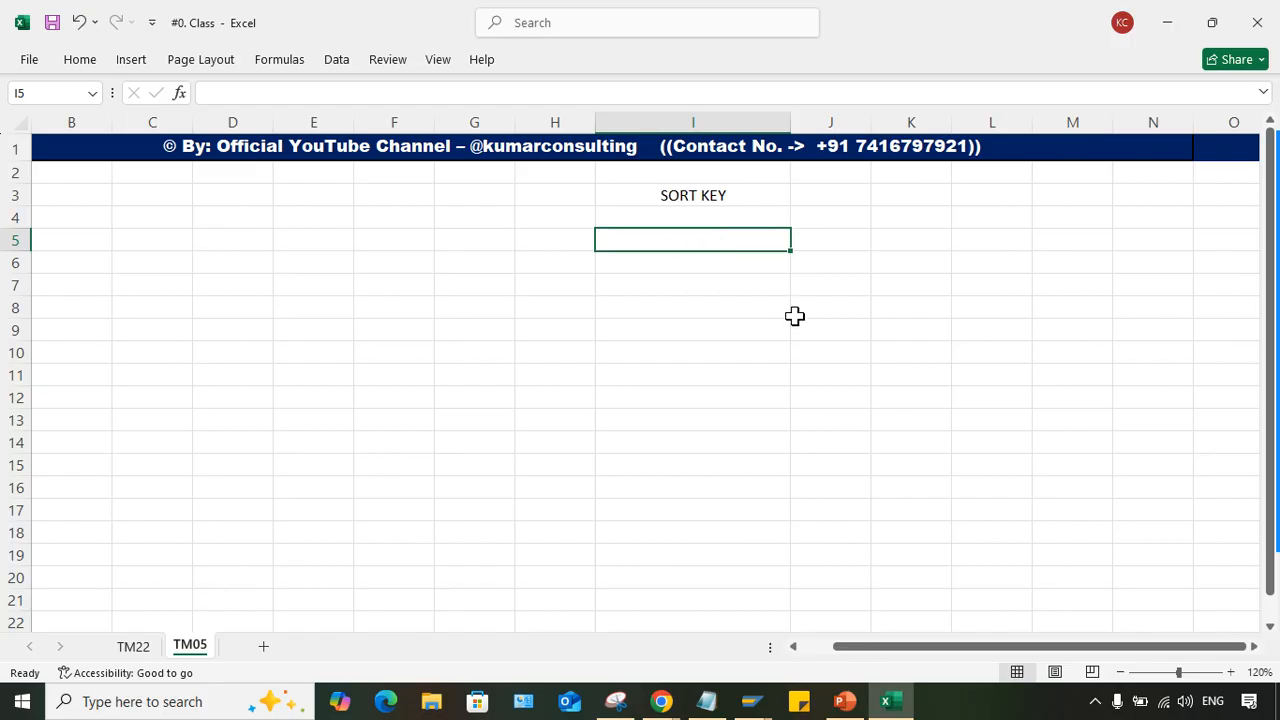
{"action": "type", "text": "P2P"}
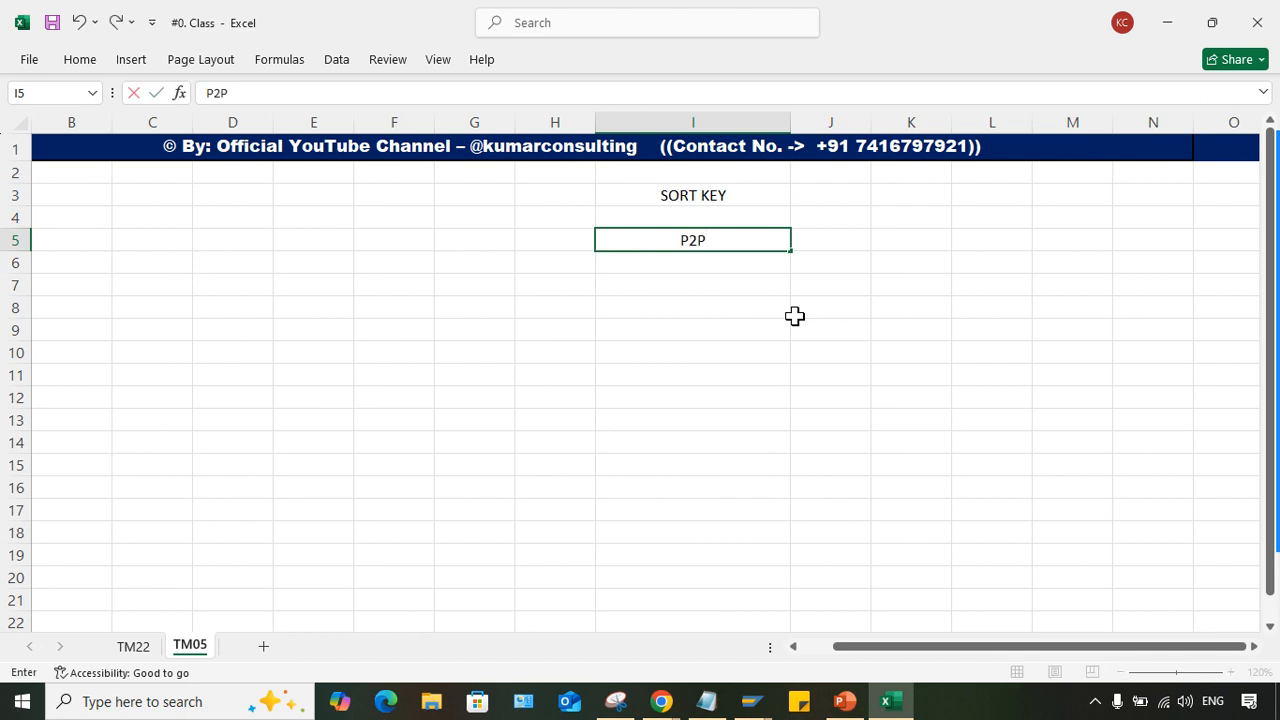
{"action": "key", "text": "Return"}
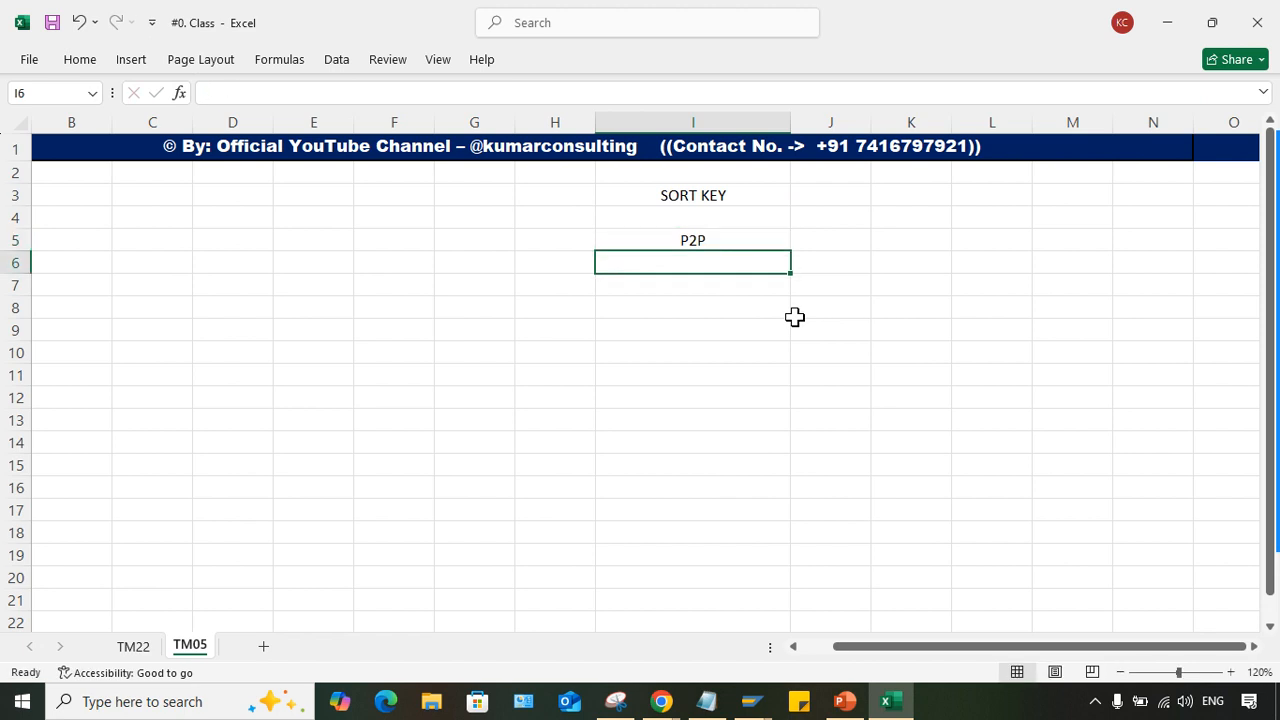
{"action": "left_click_drag", "start_coordinate": [786, 119], "coordinate": [727, 119]}
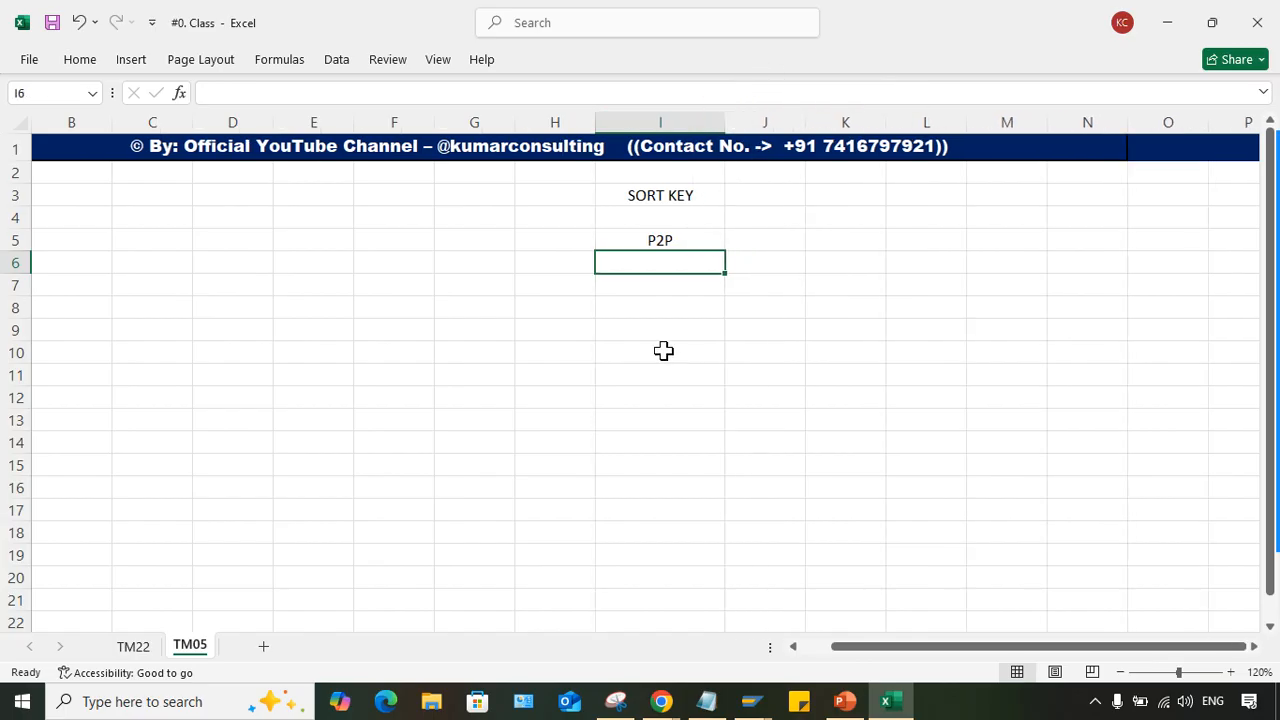
- Add a bottom border to the P2P cell I5
{"action": "left_click", "coordinate": [664, 238]}
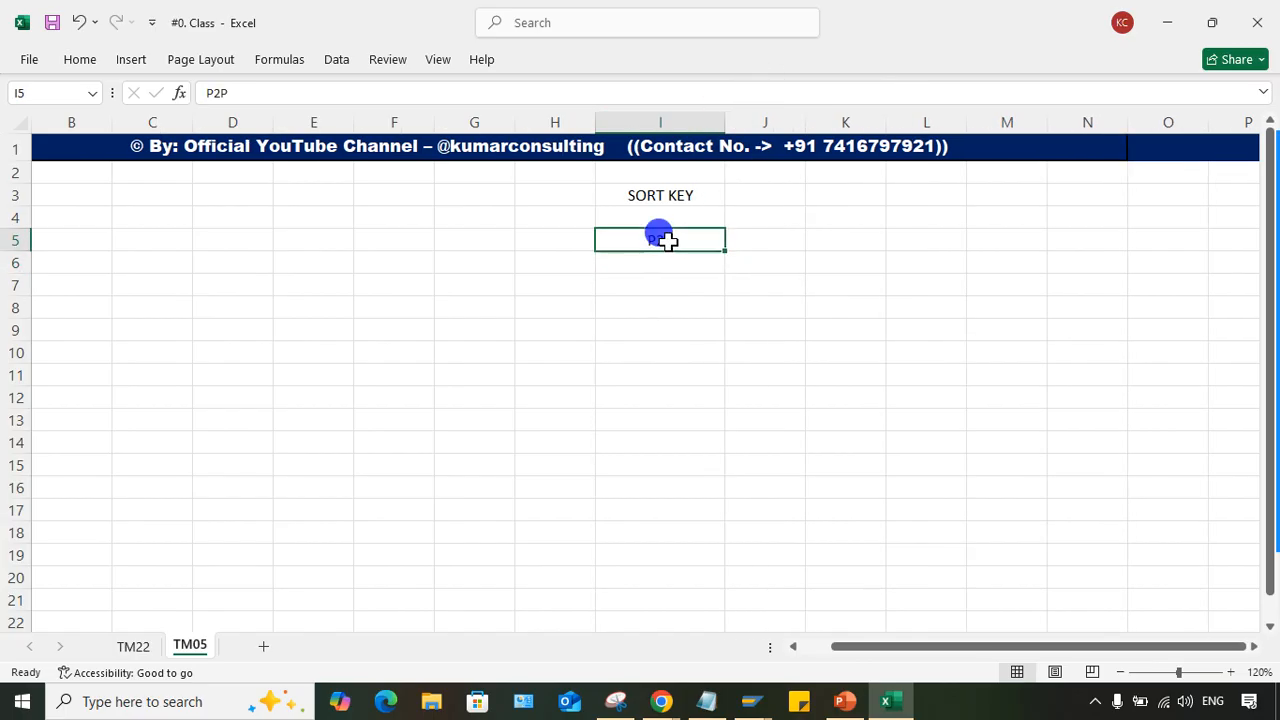
{"action": "left_click", "coordinate": [82, 62]}
{"action": "left_click", "coordinate": [594, 241]}
{"action": "left_click", "coordinate": [697, 352]}
{"action": "left_click", "coordinate": [680, 254]}
{"action": "left_click", "coordinate": [686, 240]}
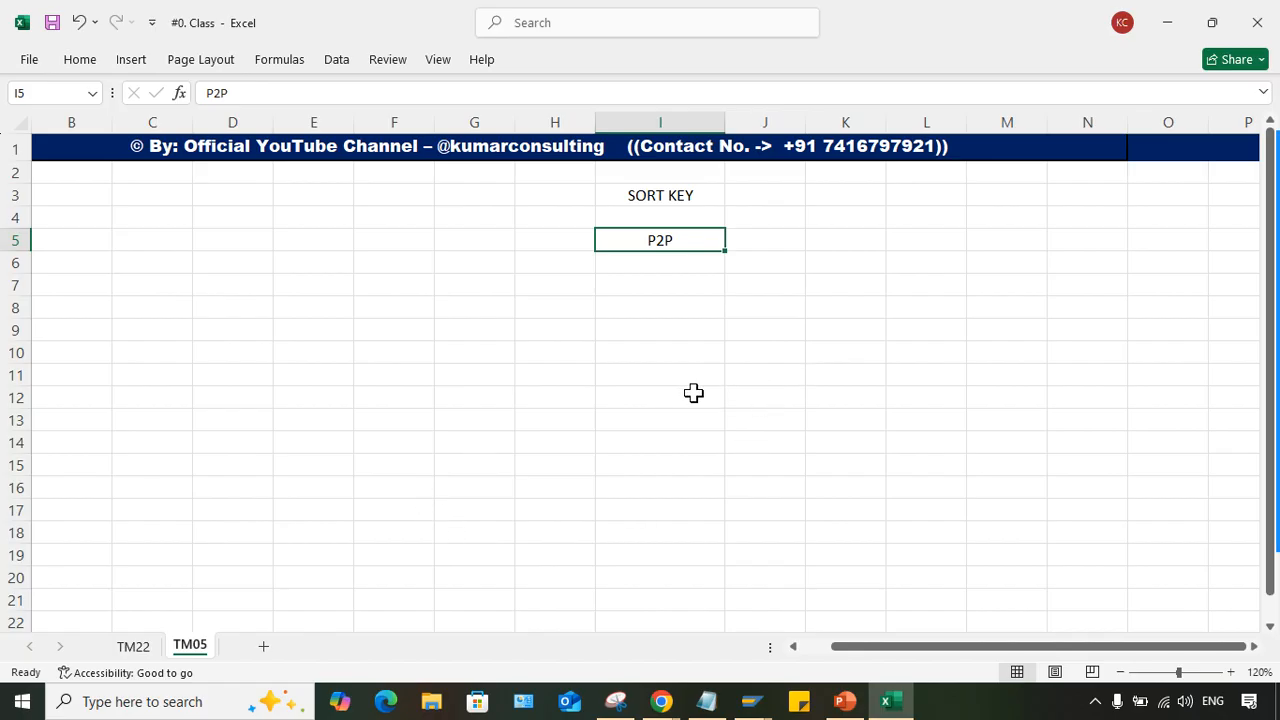
{"action": "left_click", "coordinate": [622, 261]}
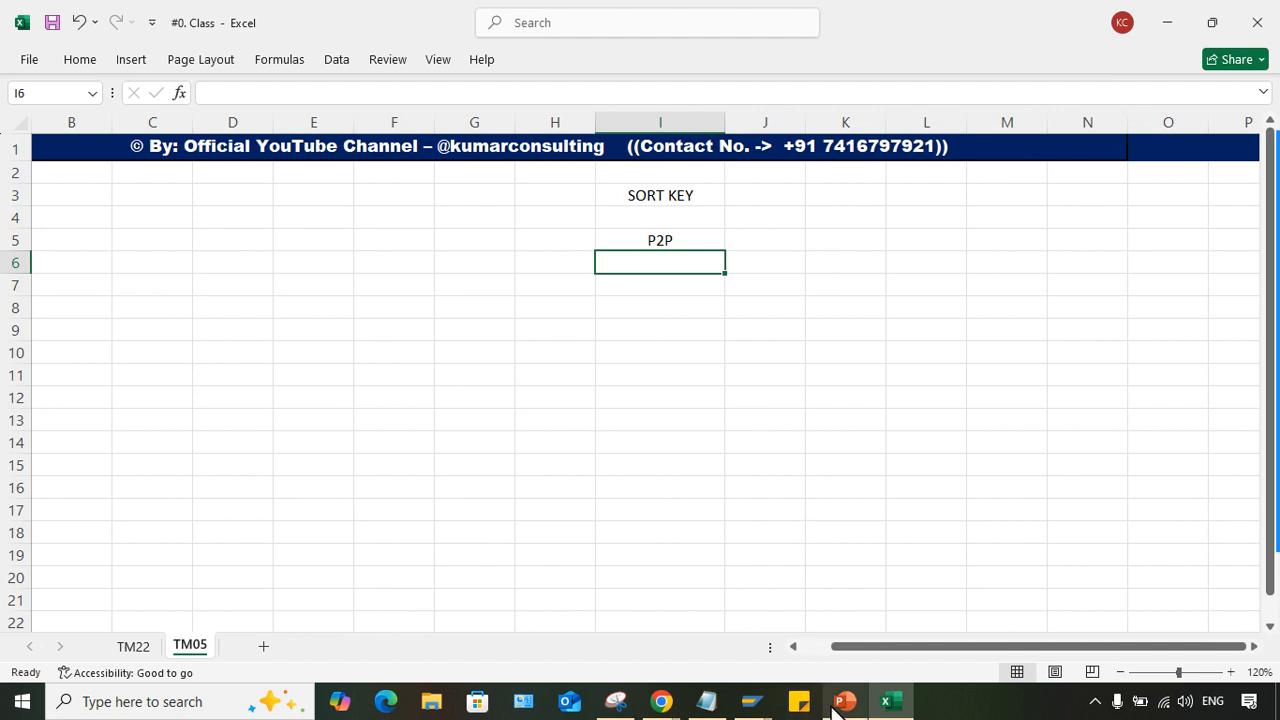
{"action": "left_click", "coordinate": [633, 354]}
{"action": "left_click", "coordinate": [700, 270]}
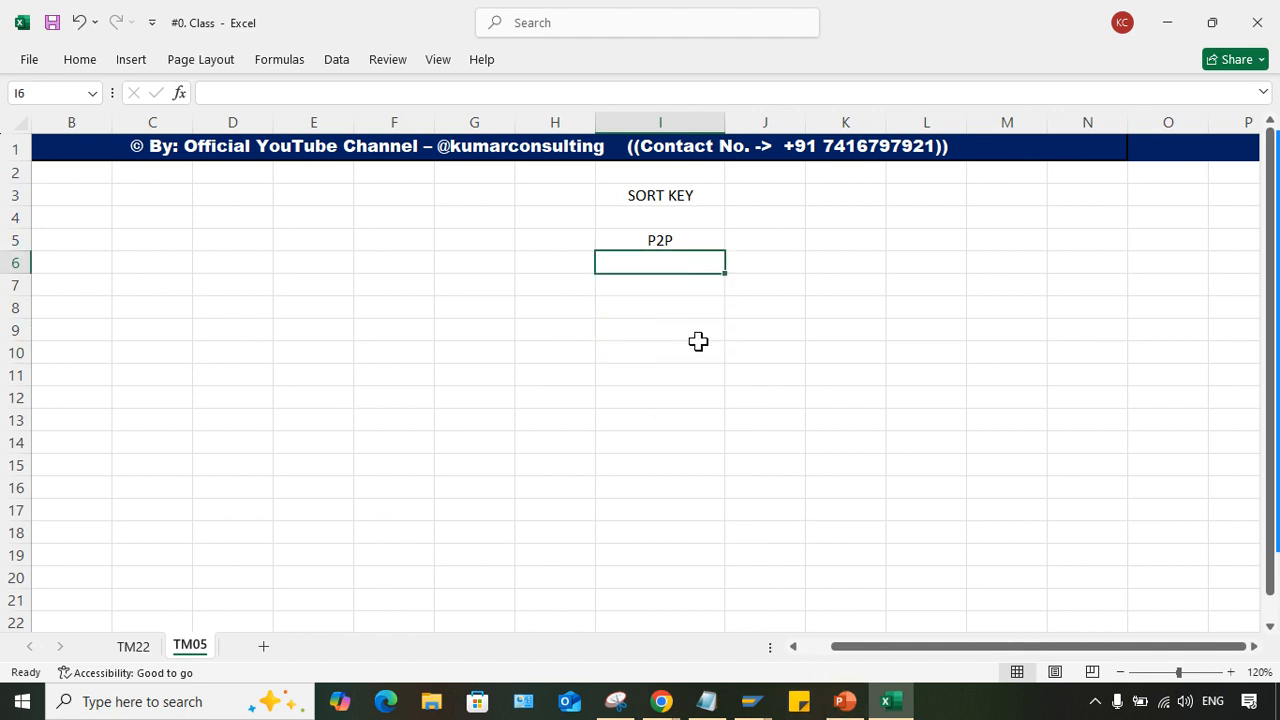
- Switch to the SAP G/L account line item display and examine the assignment of document 1058 in account 4000
{"action": "mouse_move", "coordinate": [749, 703]}
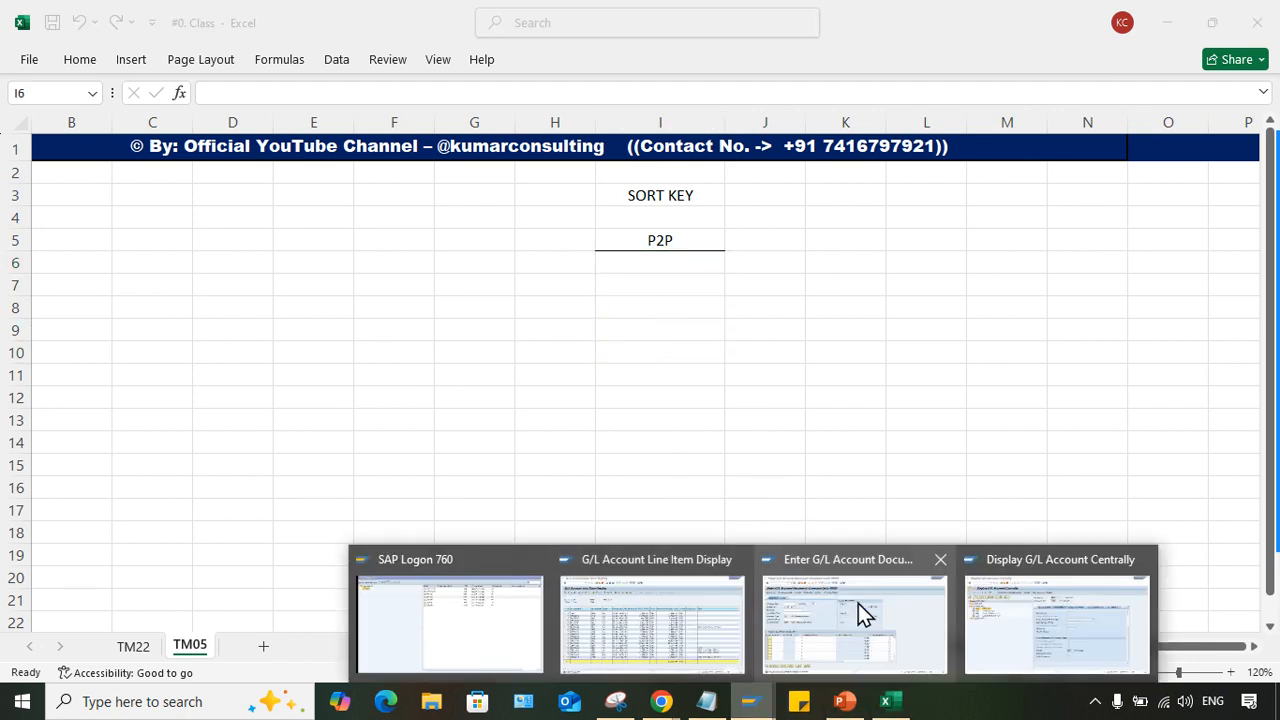
{"action": "left_click", "coordinate": [537, 568]}
{"action": "left_click", "coordinate": [112, 279]}
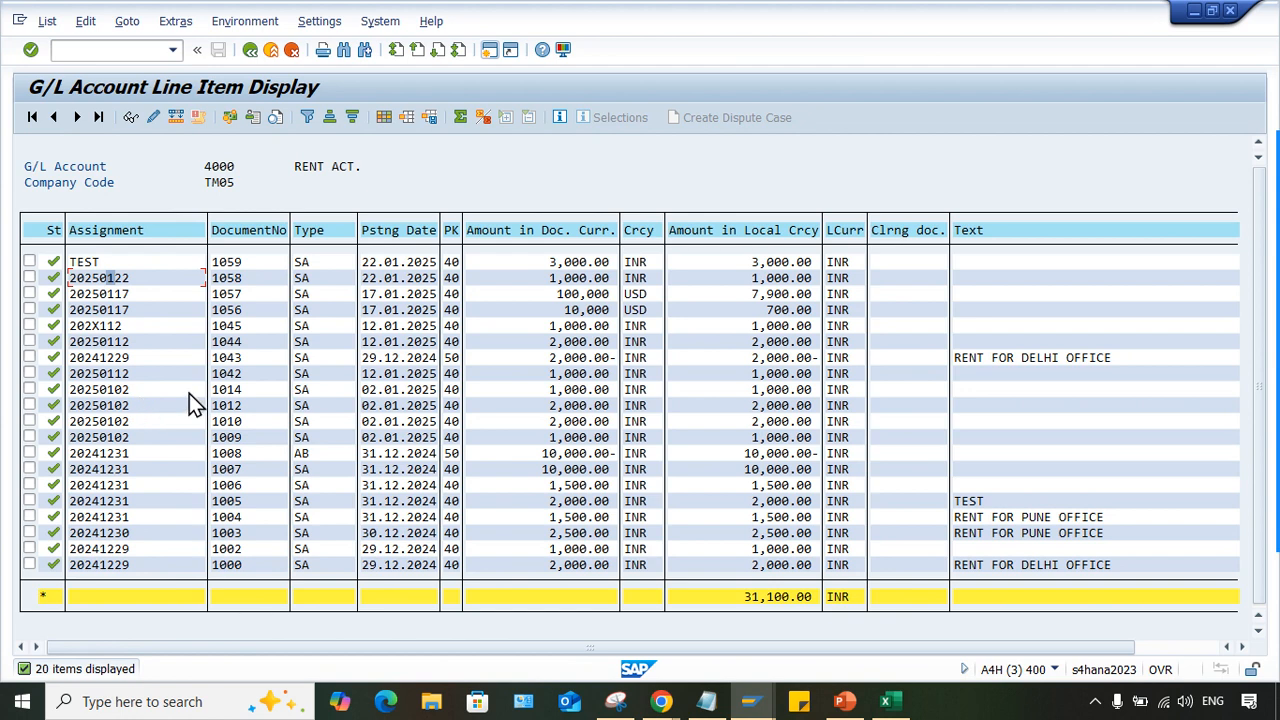
- Switch back to the Excel workbook and enter PO in cell I6 with the number 1 in H6
{"action": "left_click", "coordinate": [890, 704]}
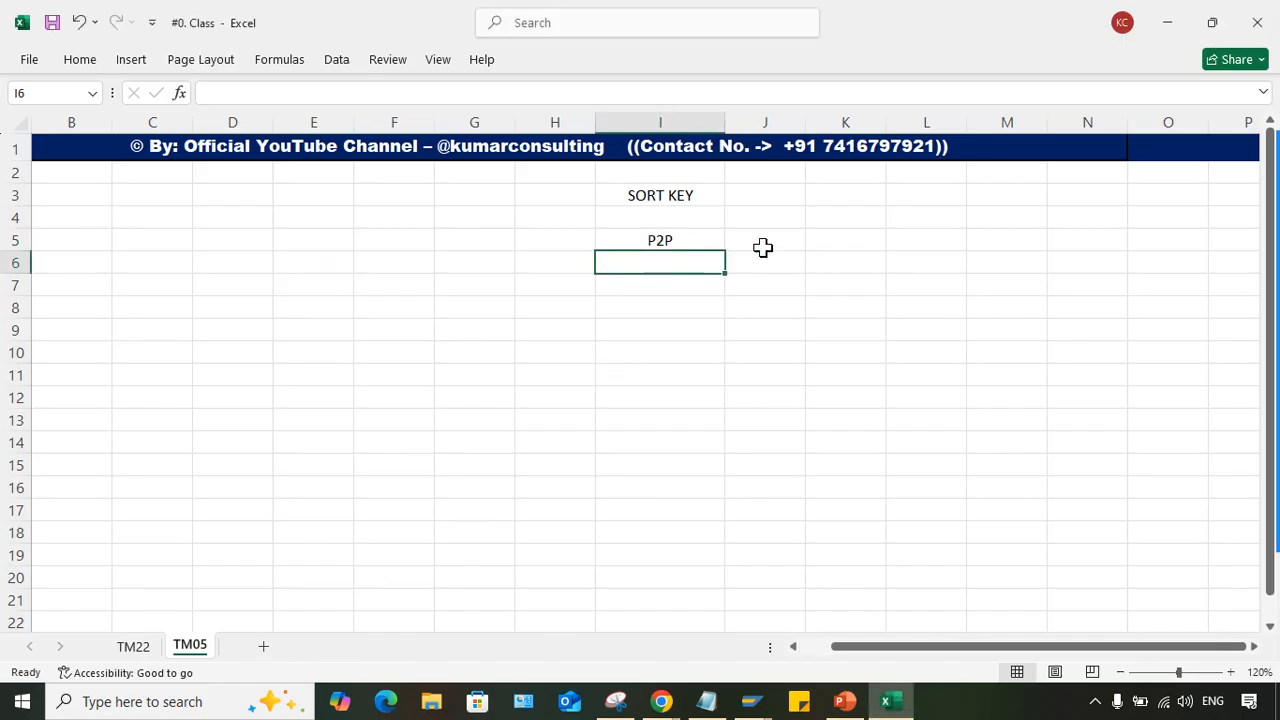
{"action": "left_click", "coordinate": [665, 242]}
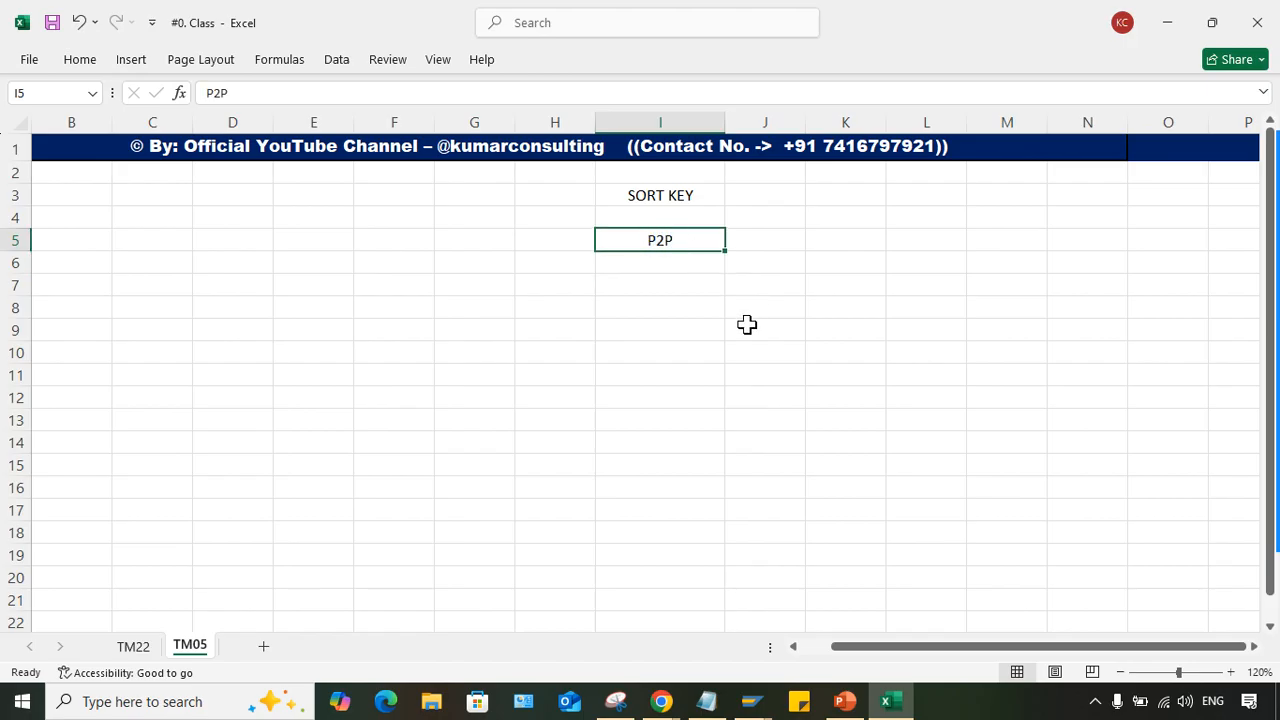
{"action": "left_click", "coordinate": [664, 260]}
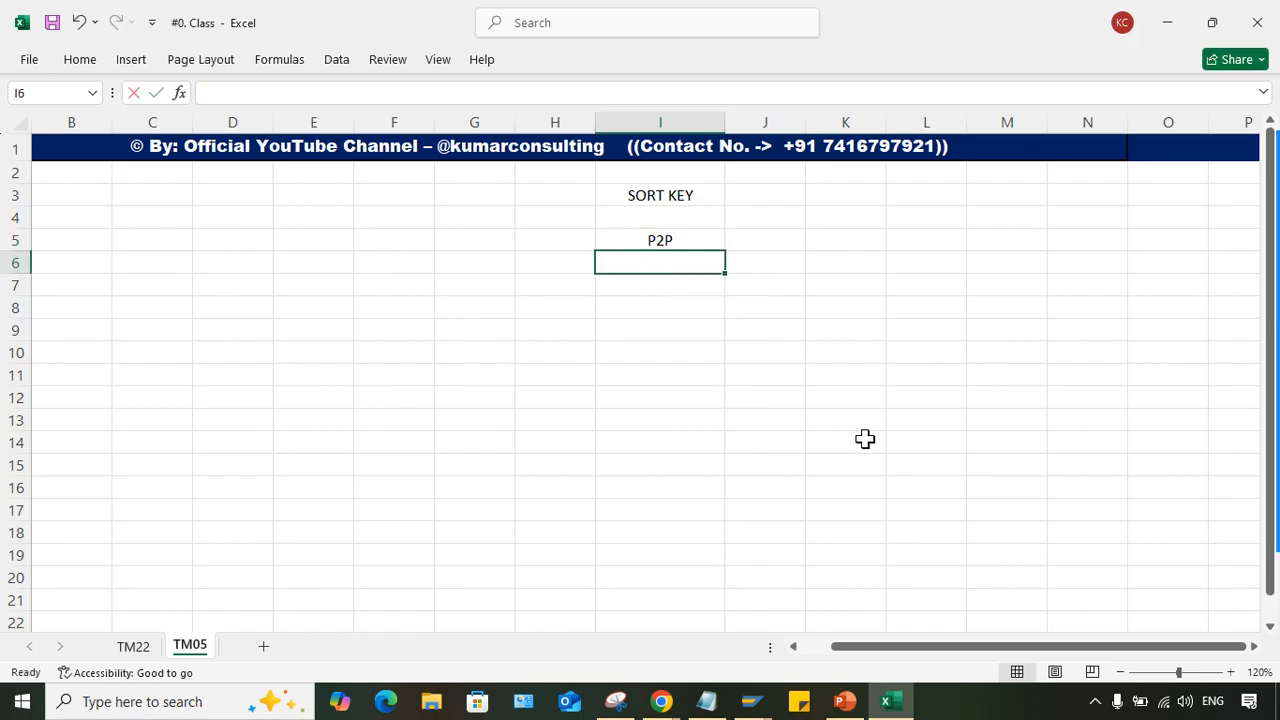
{"action": "type", "text": "PO"}
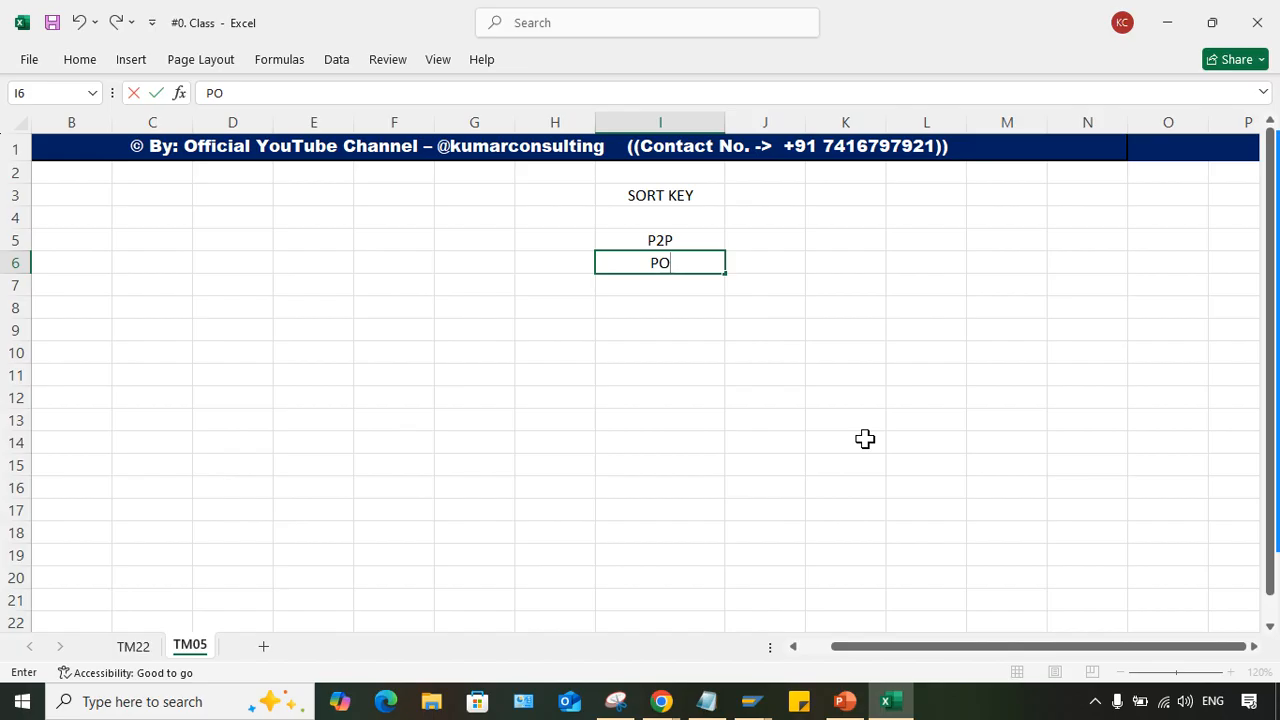
{"action": "left_click", "coordinate": [645, 377]}
{"action": "left_click", "coordinate": [558, 262]}
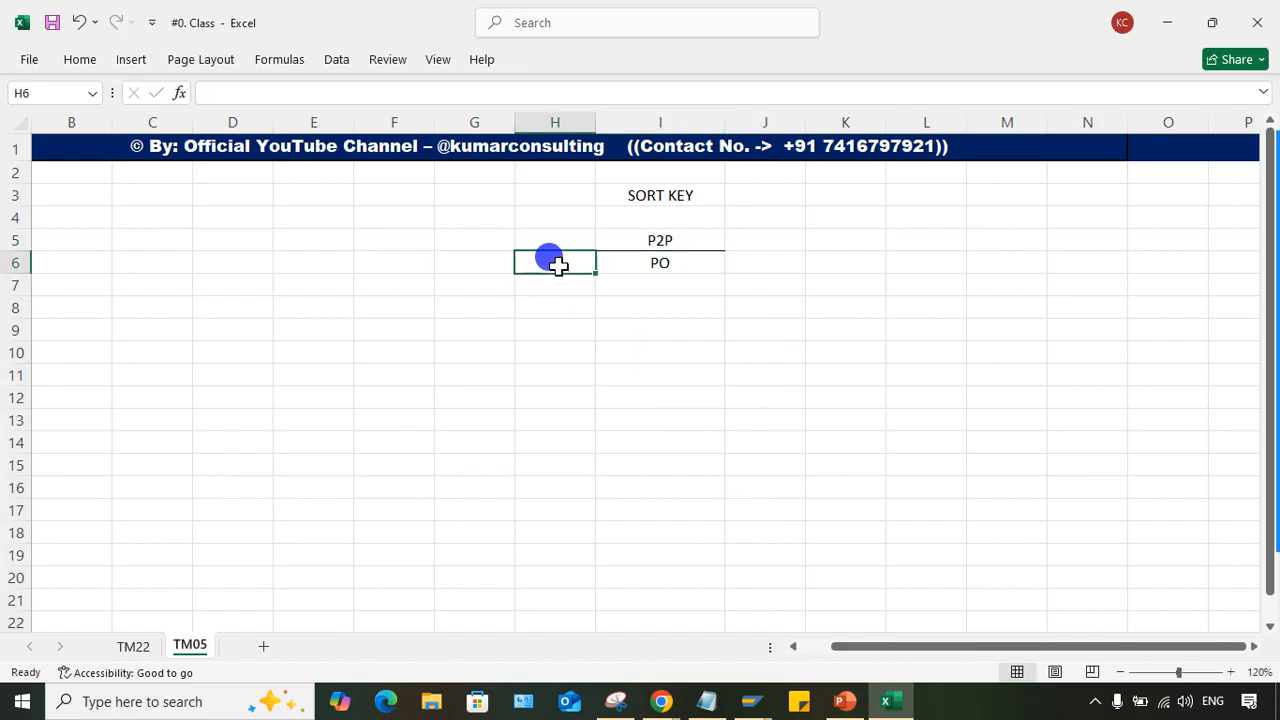
{"action": "type", "text": "1"}
{"action": "key", "text": "Return"}
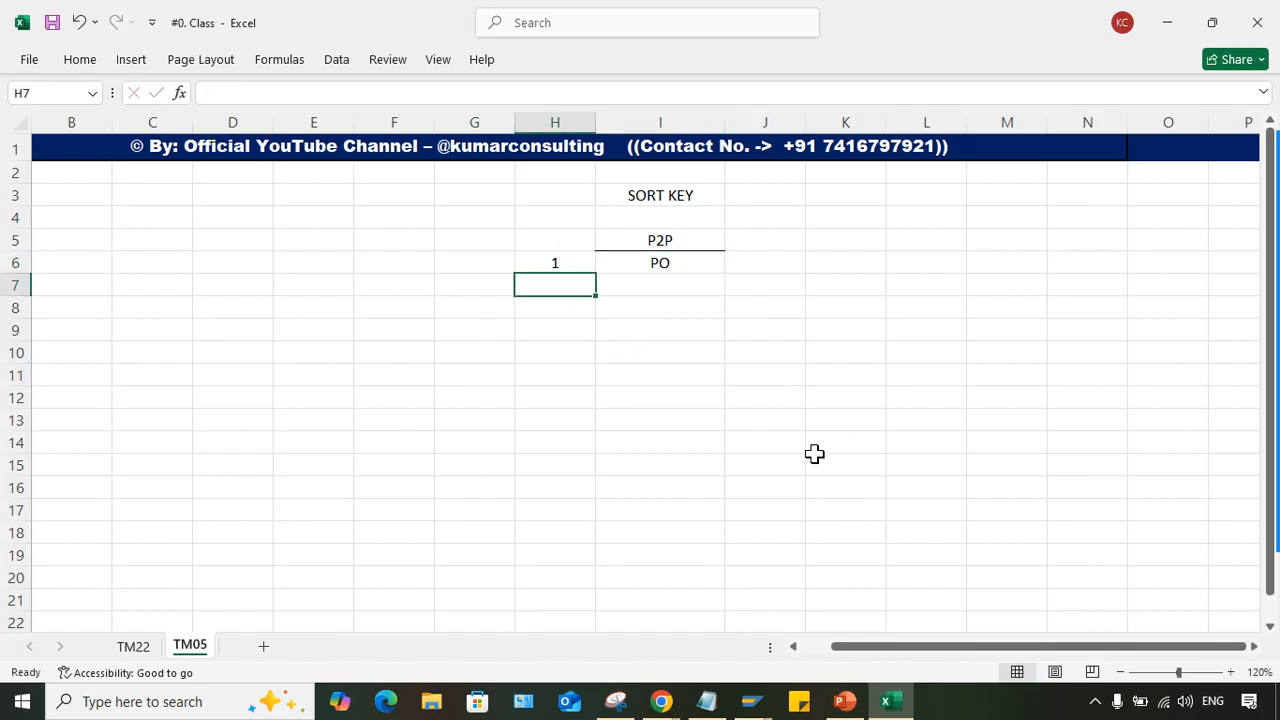
- Enter the number 2 in cell H7 and GR in cell I7
{"action": "left_click", "coordinate": [655, 254]}
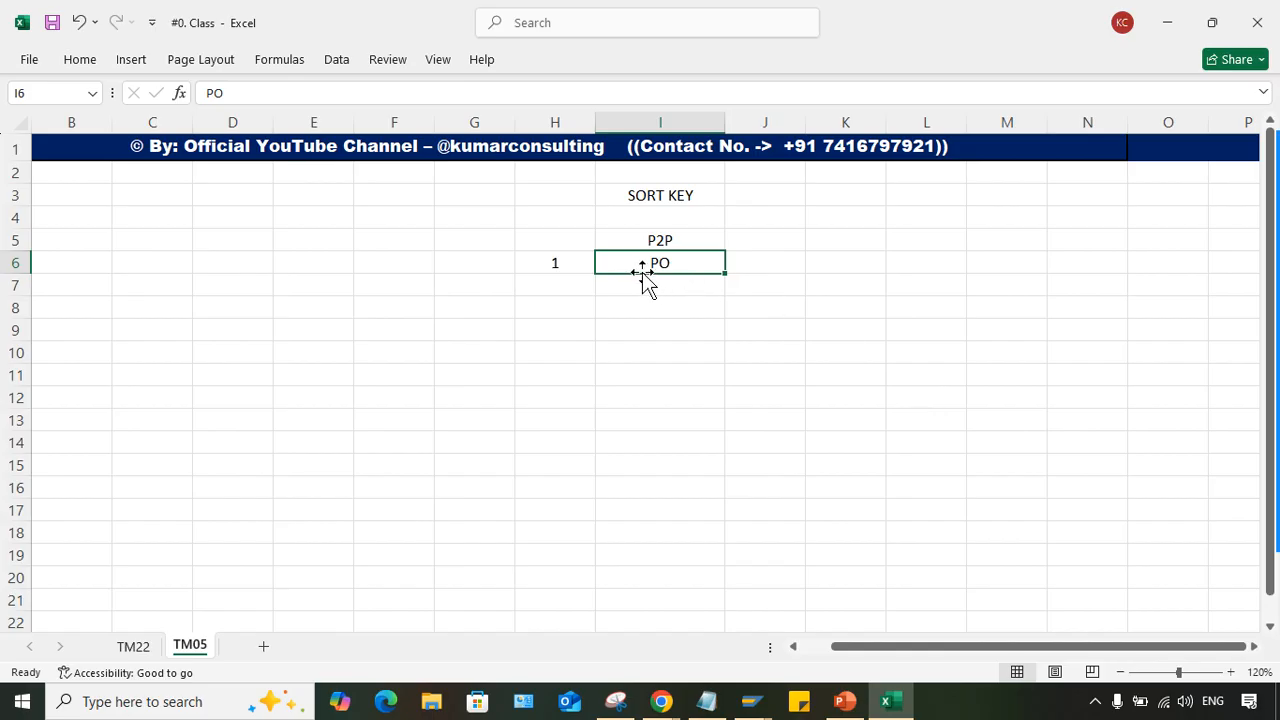
{"action": "left_click", "coordinate": [562, 268]}
{"action": "left_click", "coordinate": [548, 290]}
{"action": "type", "text": "2"}
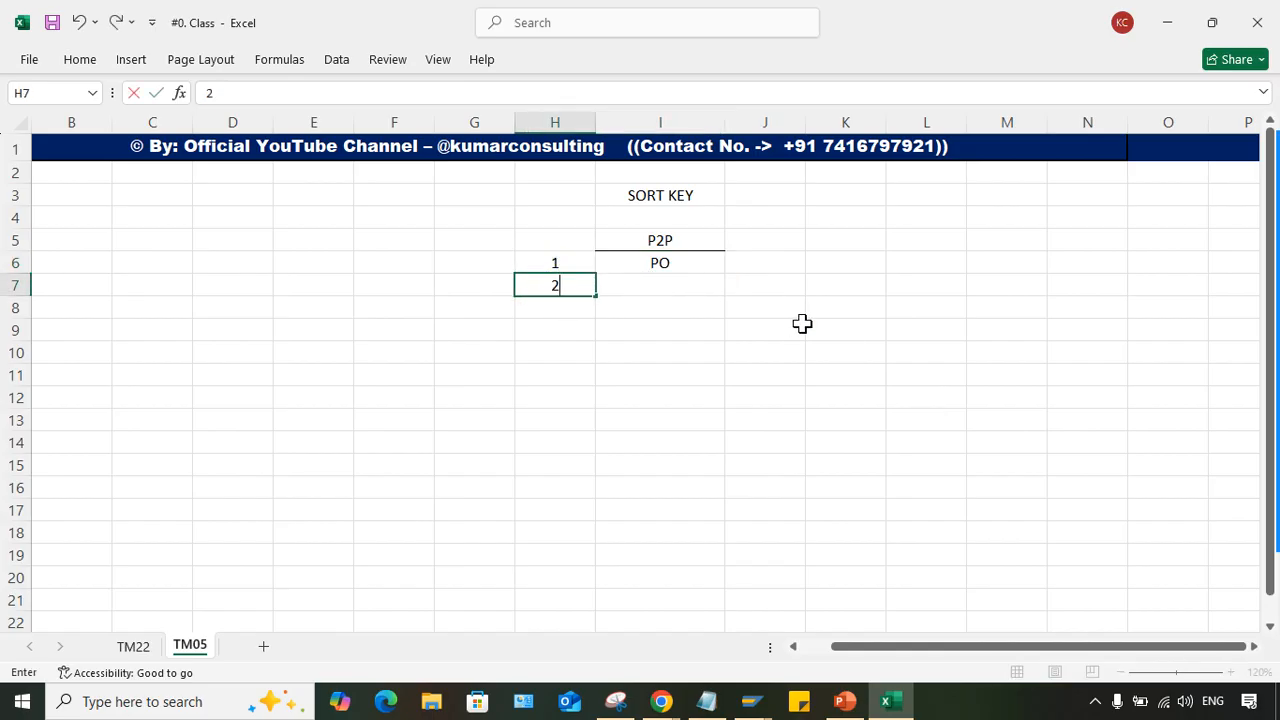
{"action": "key", "text": "Return"}
{"action": "left_click", "coordinate": [705, 287]}
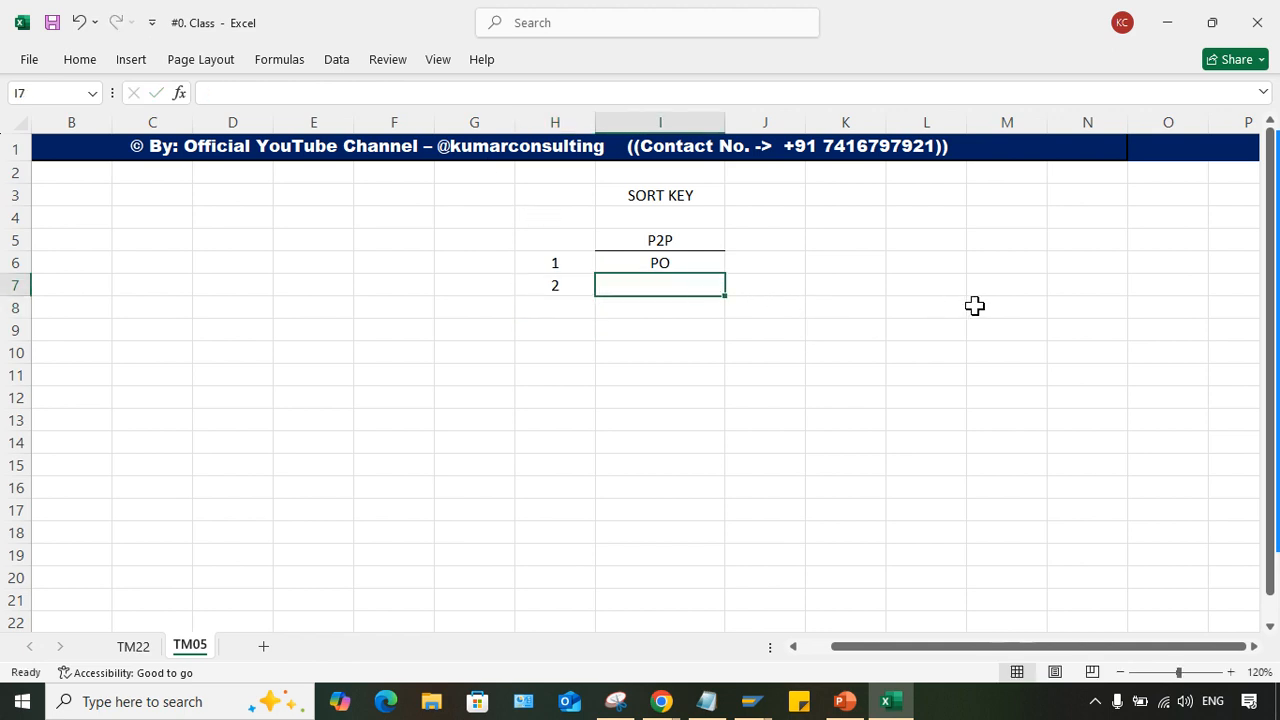
{"action": "type", "text": "GR"}
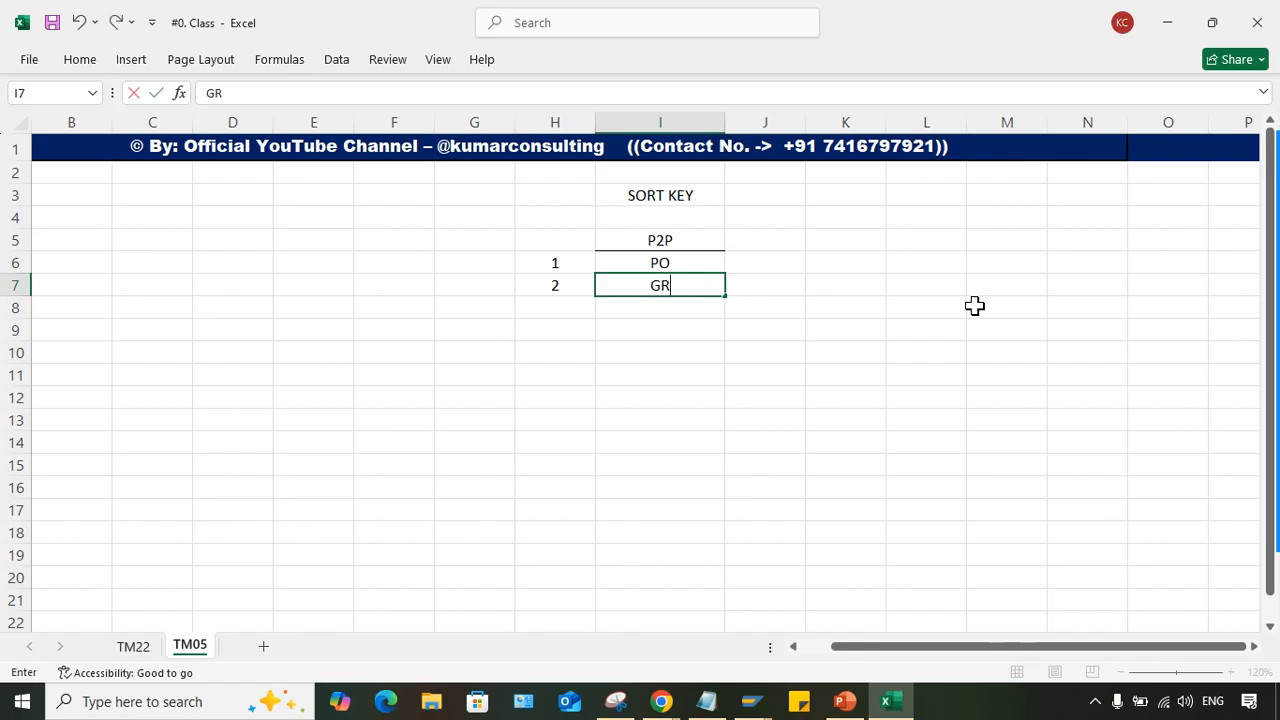
{"action": "key", "text": "Return"}
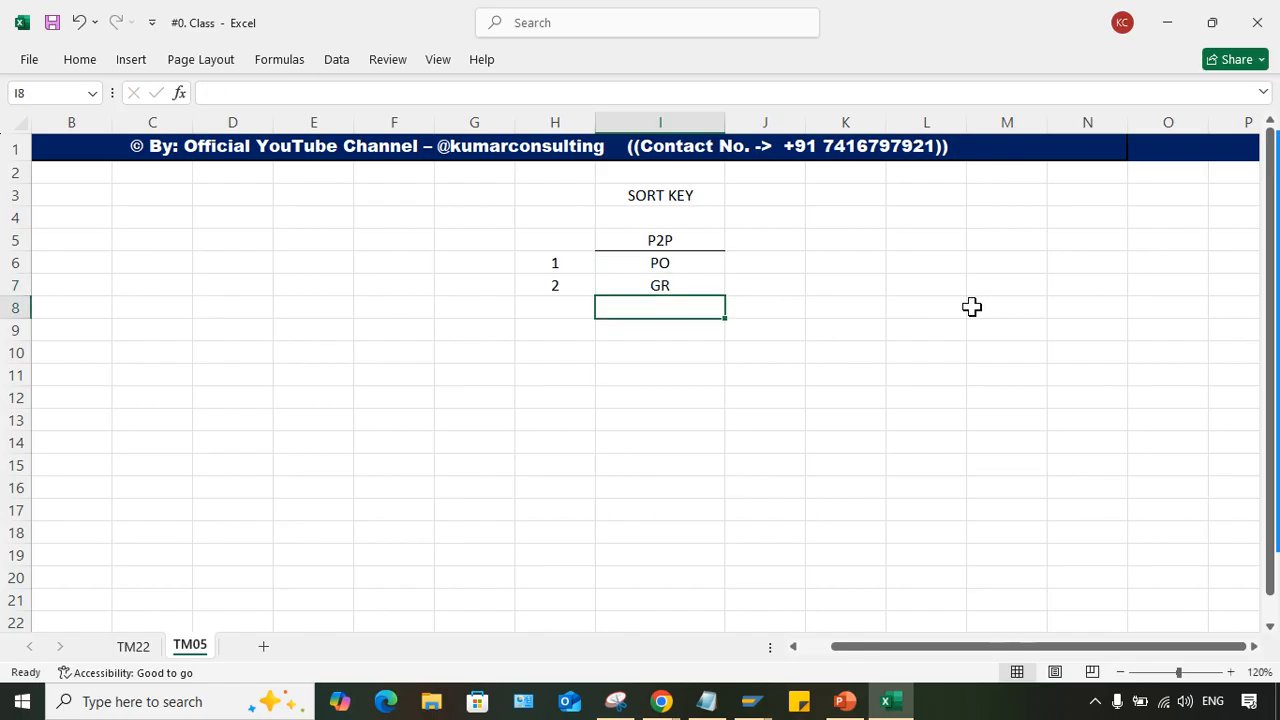
- Widen column I and select cell I8 below the GR entry
{"action": "left_click", "coordinate": [604, 284]}
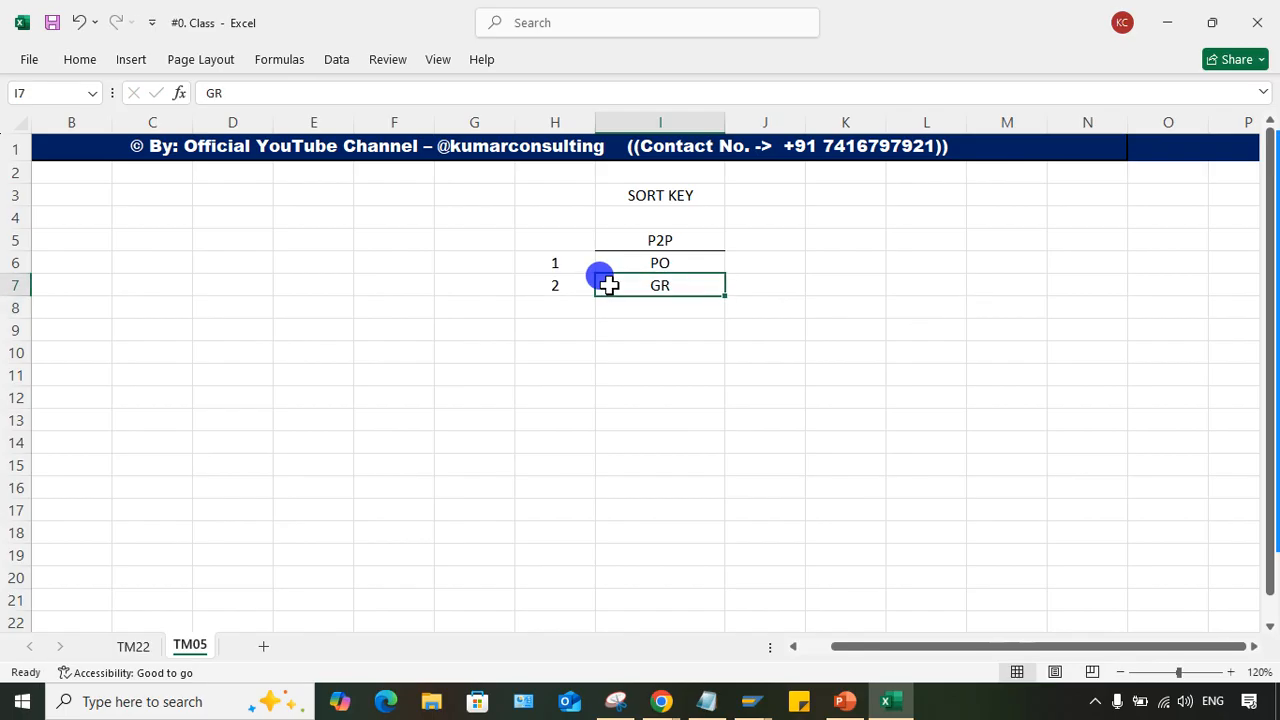
{"action": "left_click", "coordinate": [251, 262]}
{"action": "left_click", "coordinate": [296, 262]}
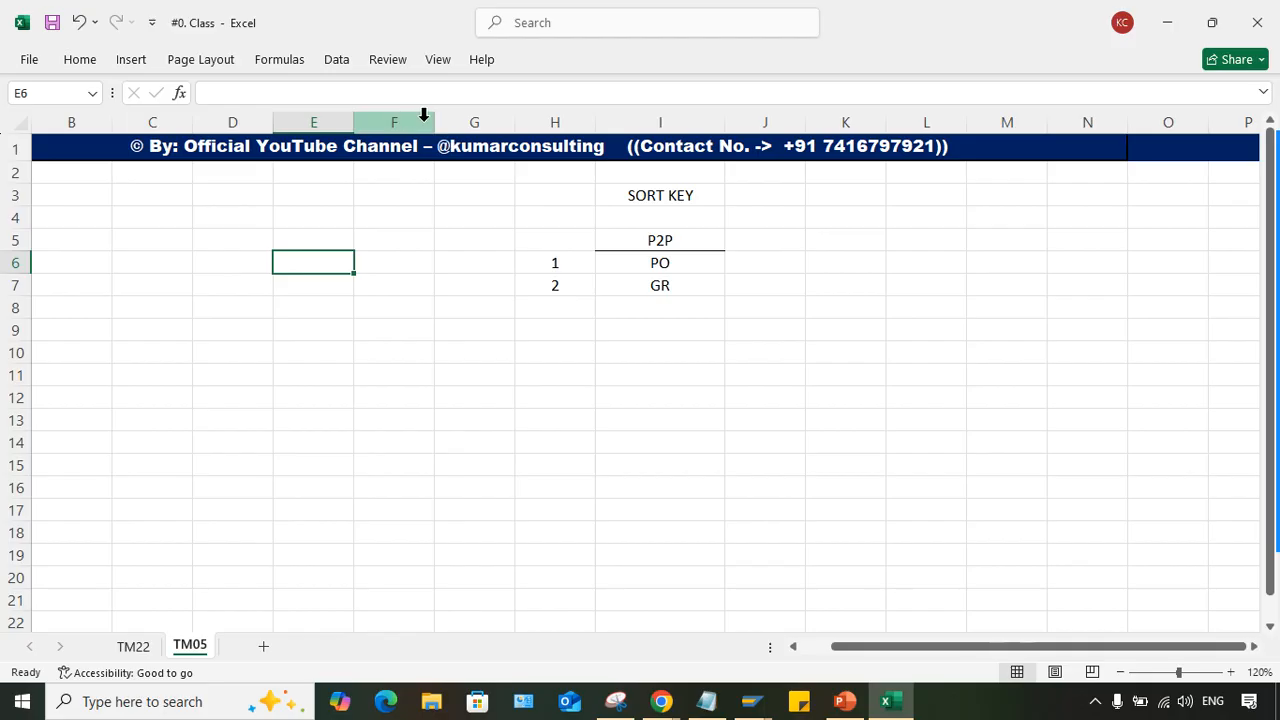
{"action": "left_click", "coordinate": [642, 308]}
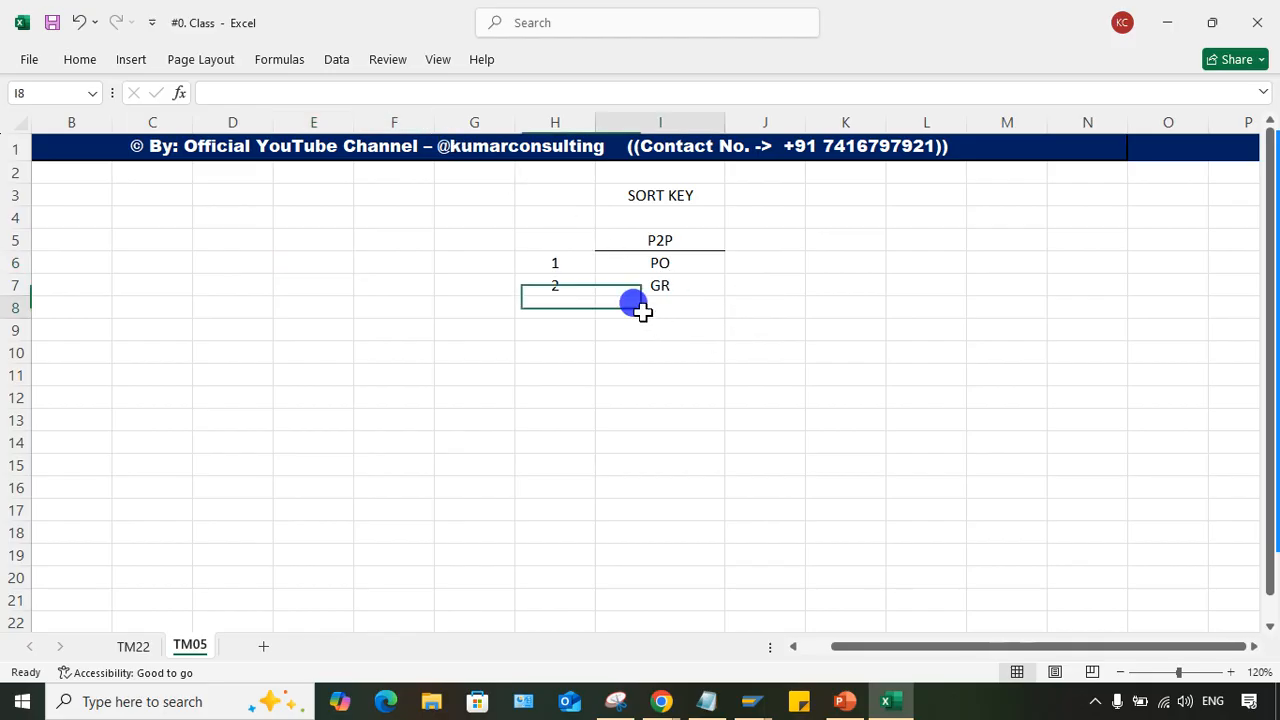
{"action": "left_click_drag", "start_coordinate": [725, 122], "coordinate": [769, 120]}
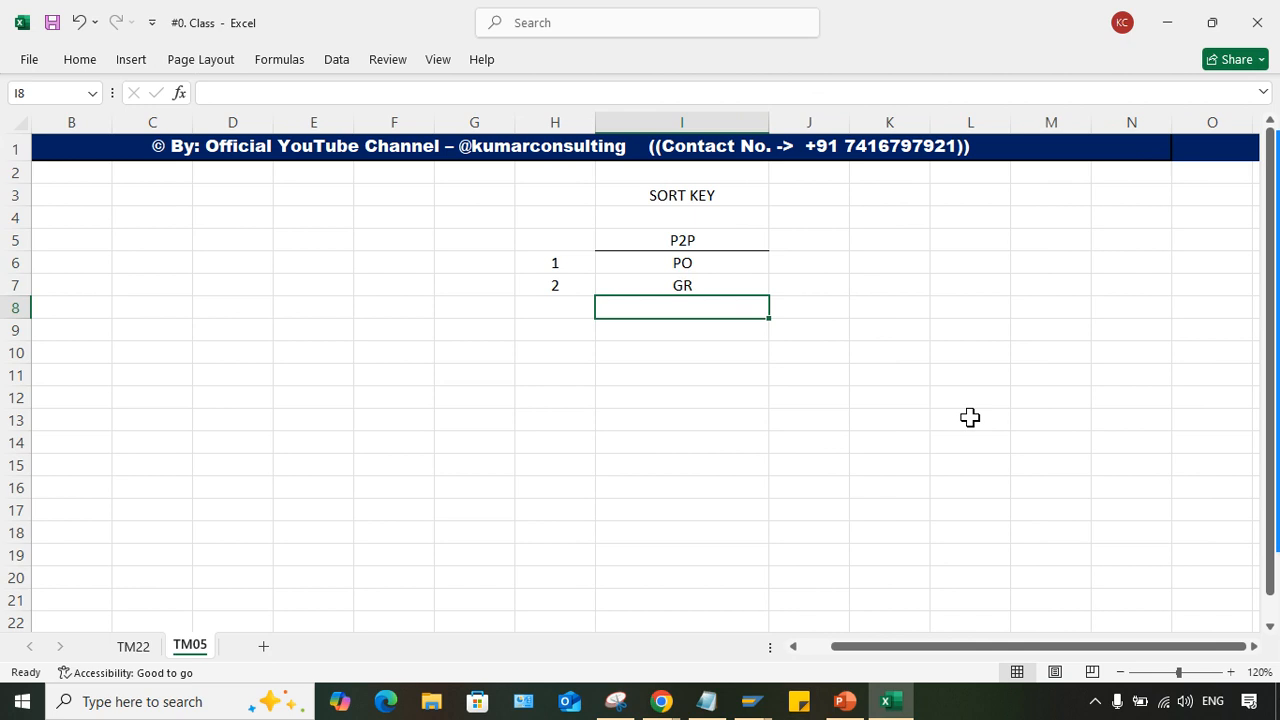
- Enter STOCK ACT. DR. in cell I8 and its amount 2000 in J8
{"action": "type", "text": "STOC"}
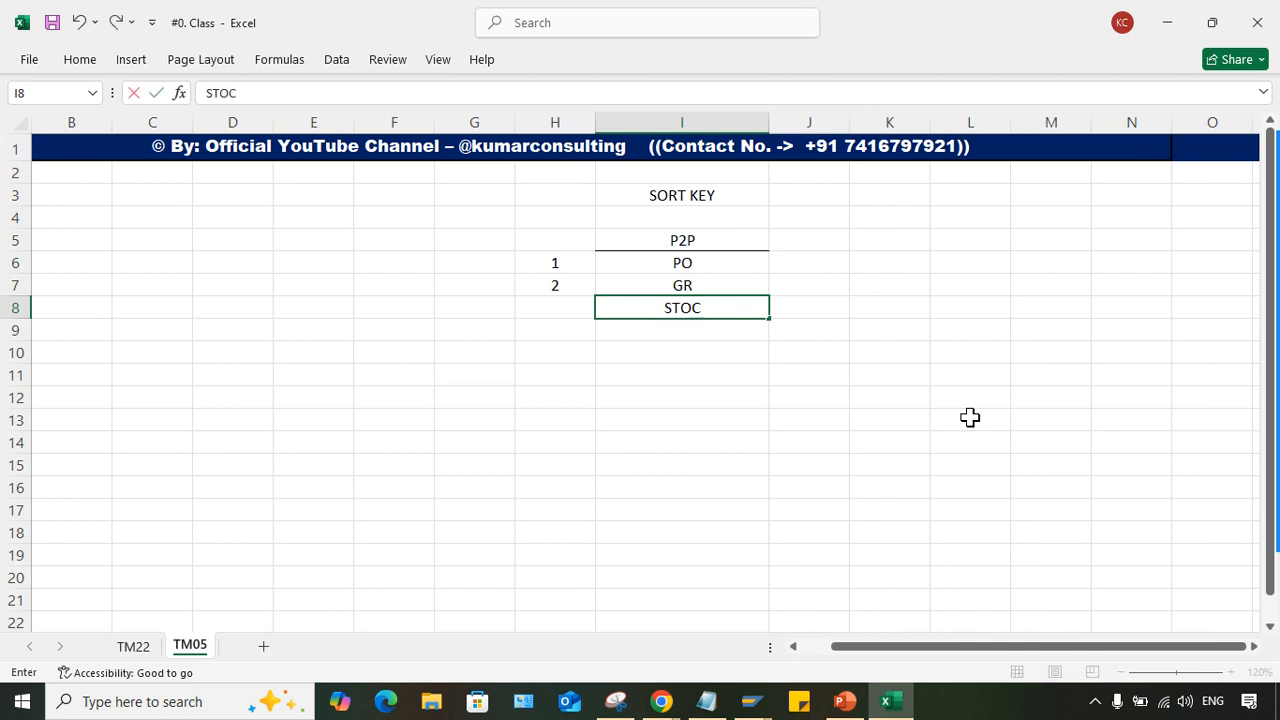
{"action": "type", "text": "K OR"}
{"action": "key", "text": "BackSpace"}
{"action": "key", "text": "BackSpace"}
{"action": "key", "text": "BackSpace"}
{"action": "type", "text": "ACT. "}
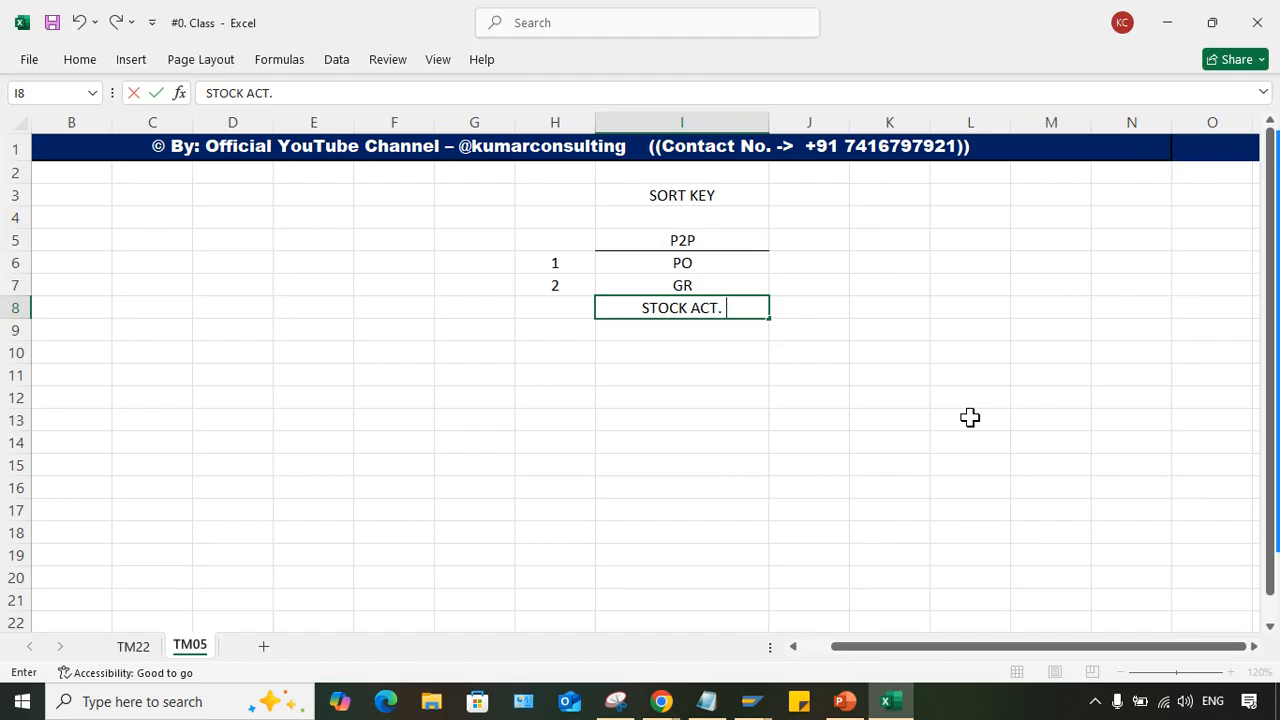
{"action": "type", "text": "DR."}
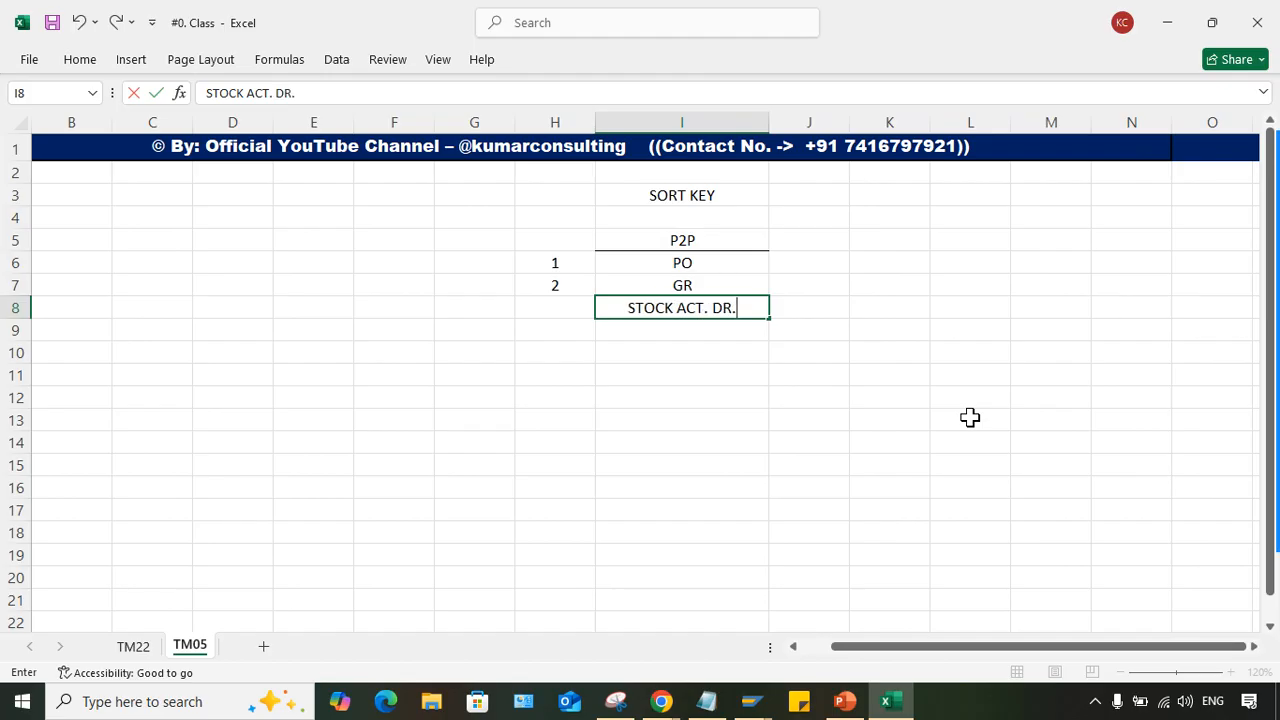
{"action": "left_click", "coordinate": [819, 315]}
{"action": "double_click", "coordinate": [819, 315]}
{"action": "type", "text": "2000"}
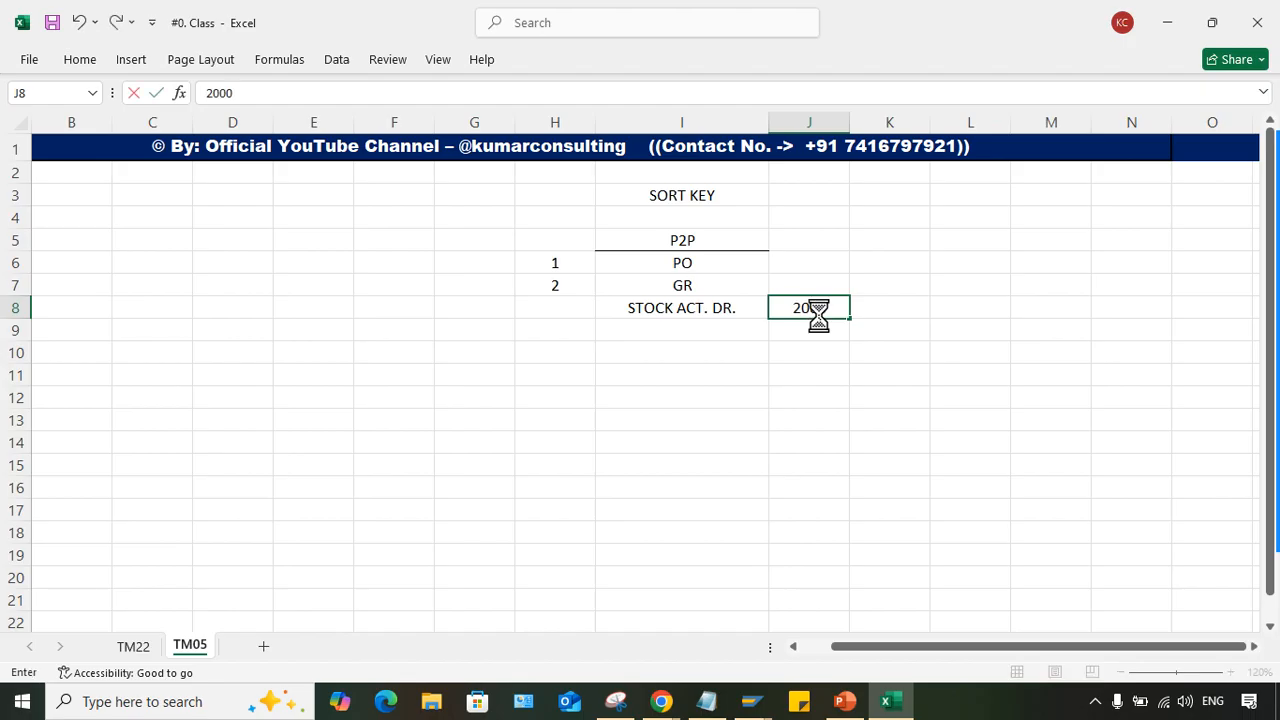
{"action": "key", "text": "Return"}
- Enter GR/IR ACT. CR. in cell I9 and fill the amount 2000 from J8 down into J9
{"action": "left_click", "coordinate": [686, 331]}
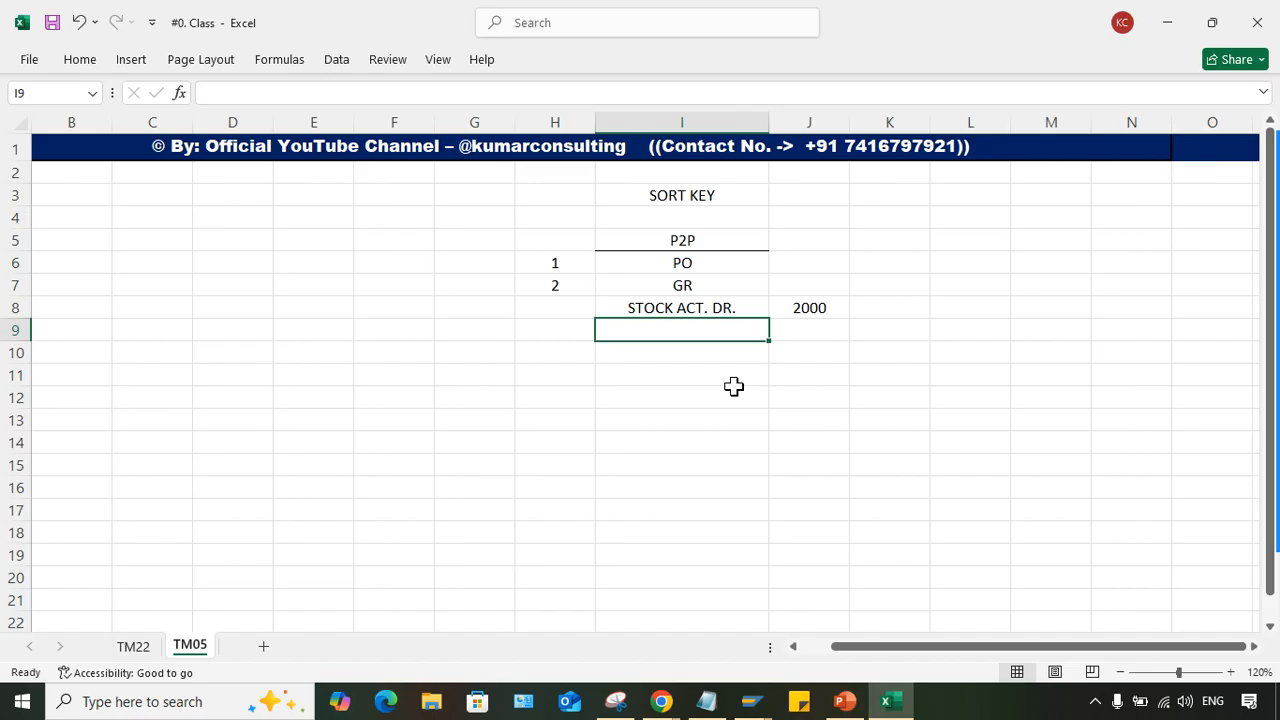
{"action": "type", "text": "GR/IR ACT."}
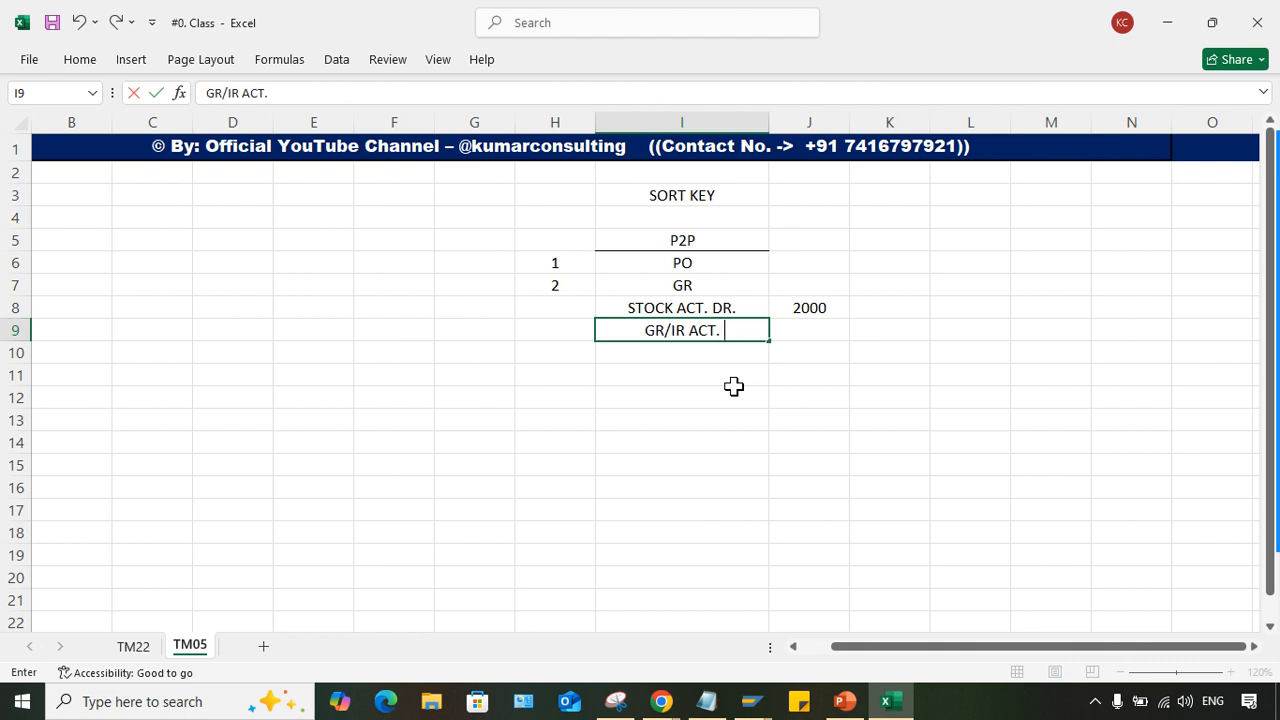
{"action": "type", "text": " CR."}
{"action": "key", "text": "Return"}
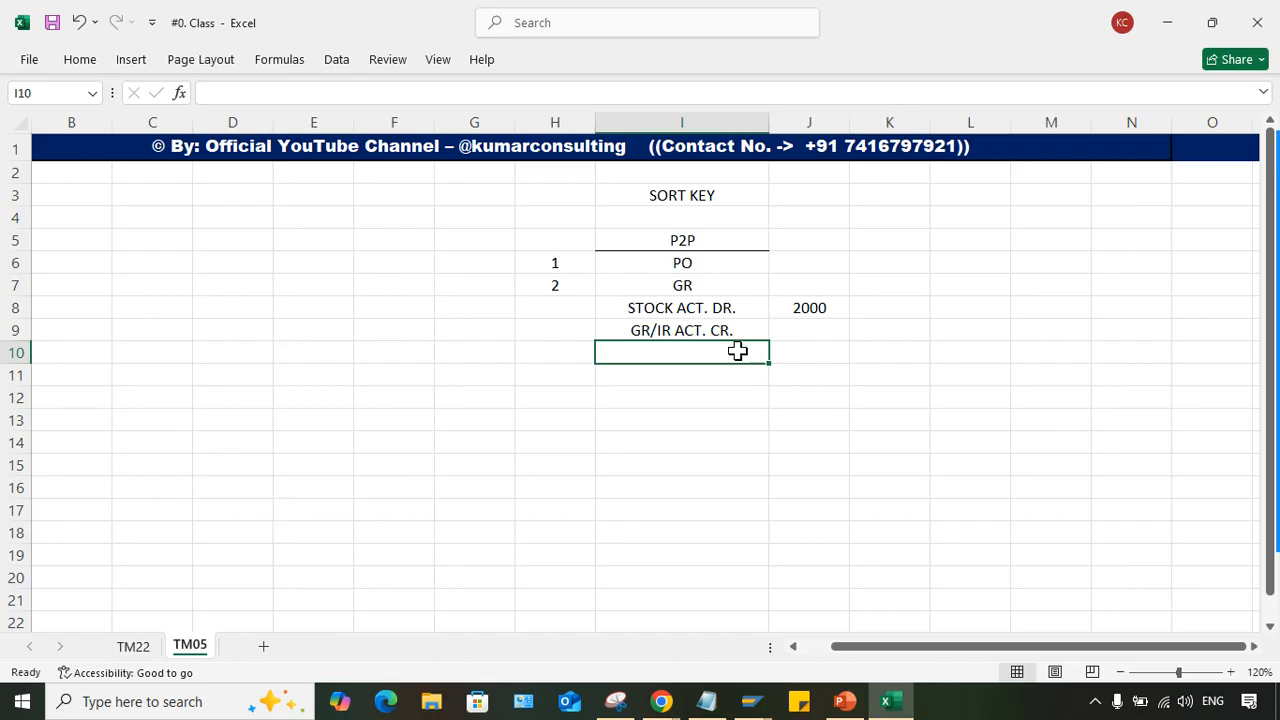
{"action": "left_click", "coordinate": [676, 328]}
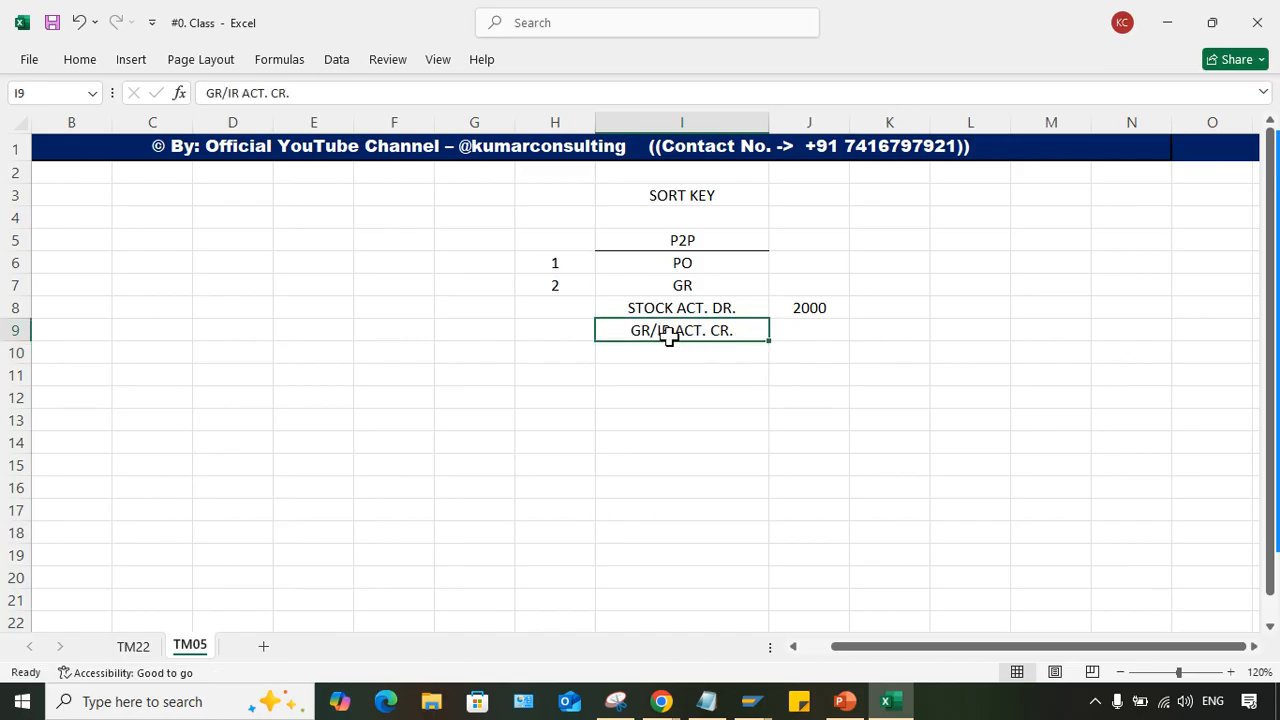
{"action": "left_click", "coordinate": [689, 306]}
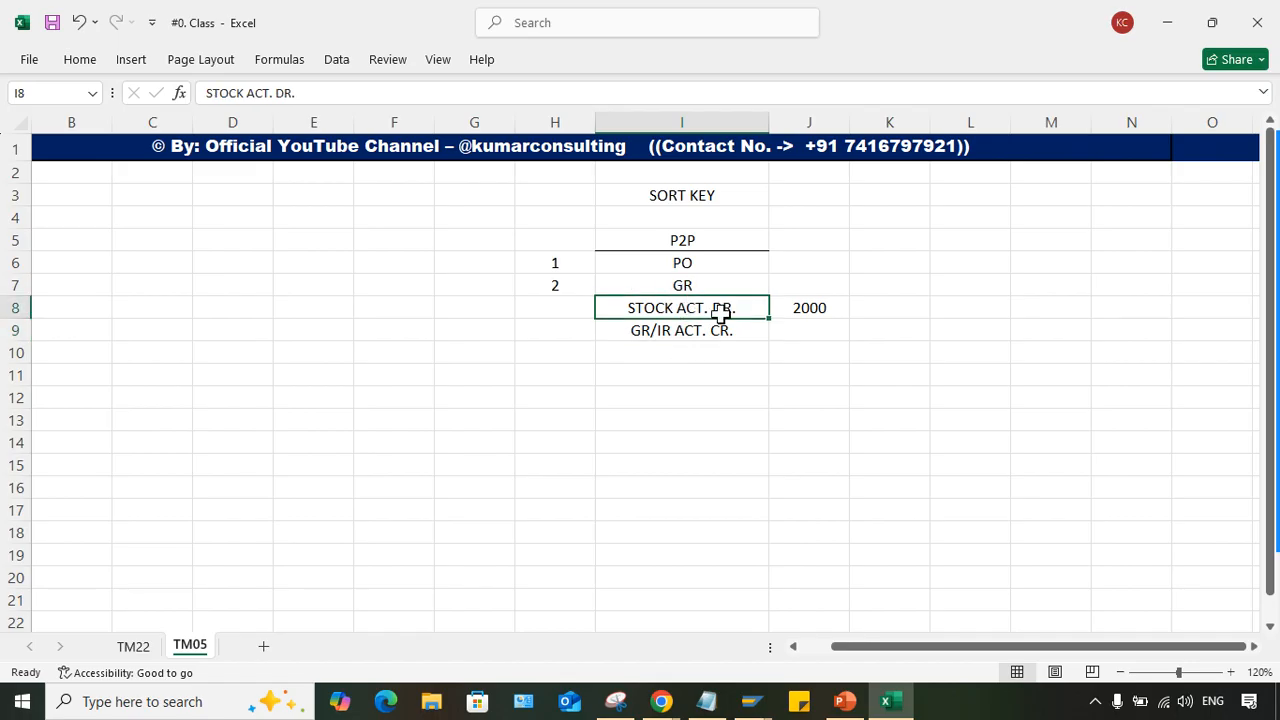
{"action": "left_click", "coordinate": [705, 332]}
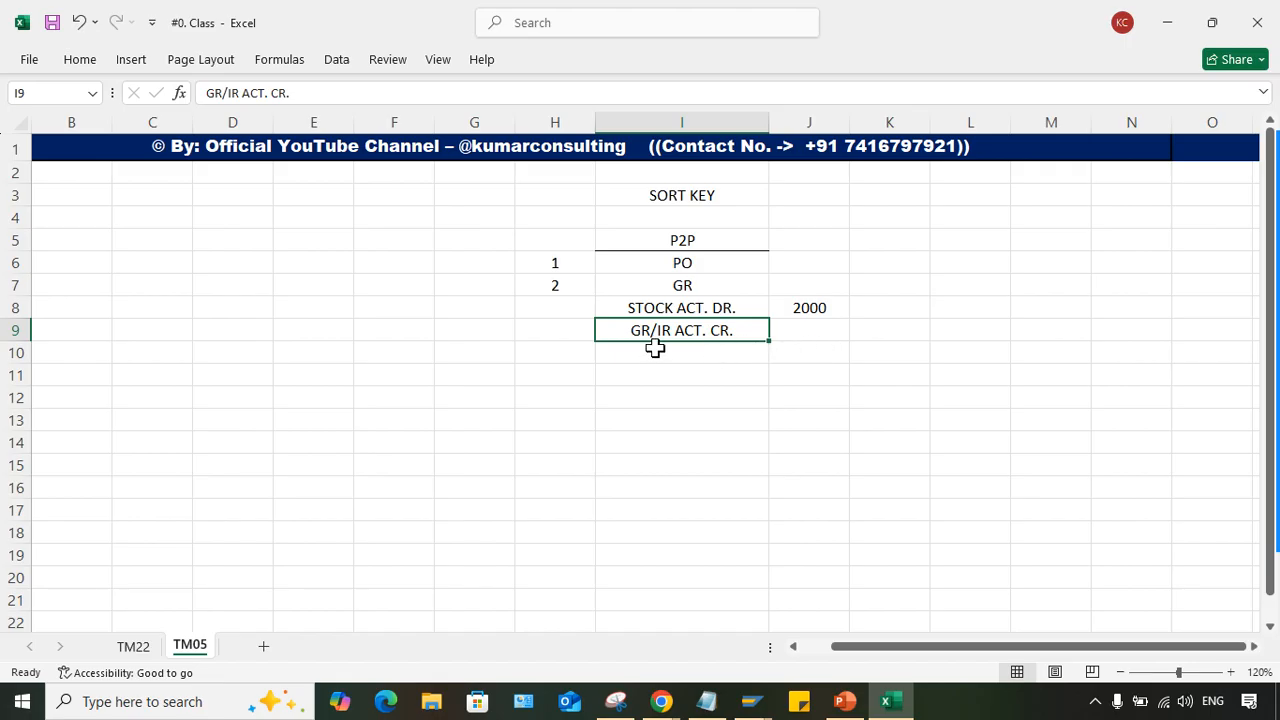
{"action": "left_click", "coordinate": [822, 332]}
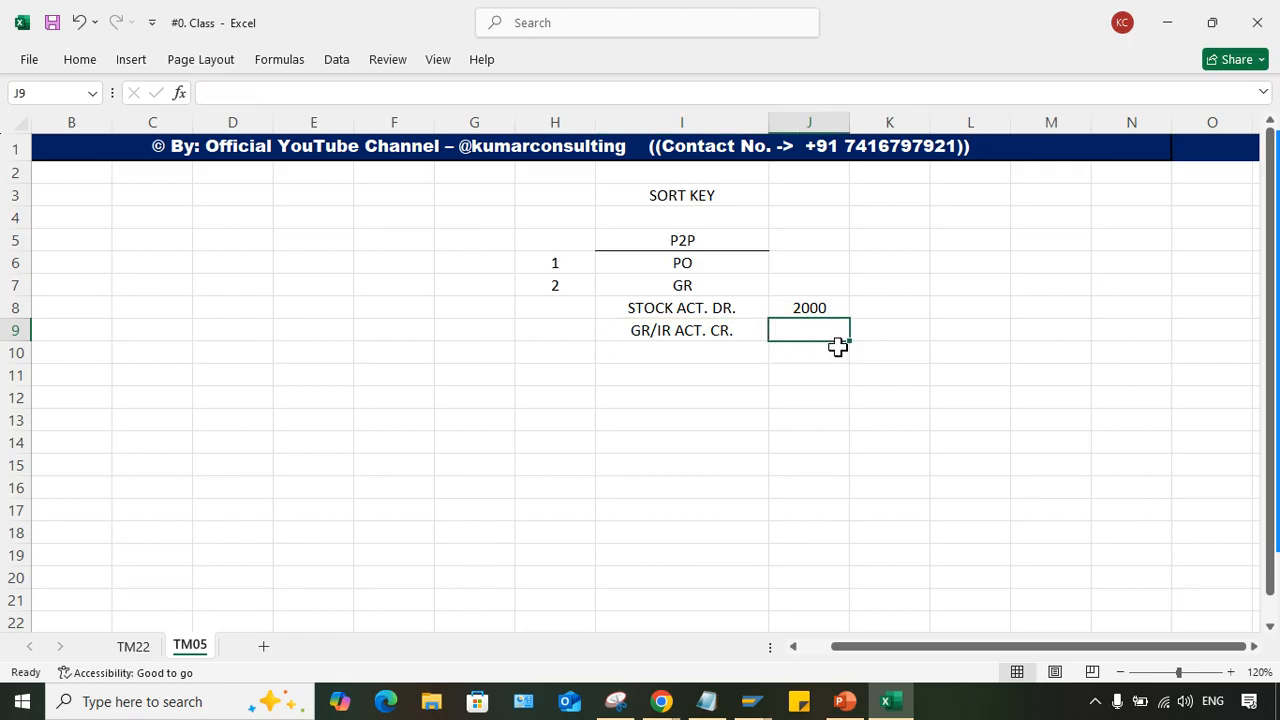
{"action": "key", "text": "ctrl+d"}
- Enter IR in cell I11, leaving one blank row below the GR/IR line
{"action": "left_click", "coordinate": [689, 331]}
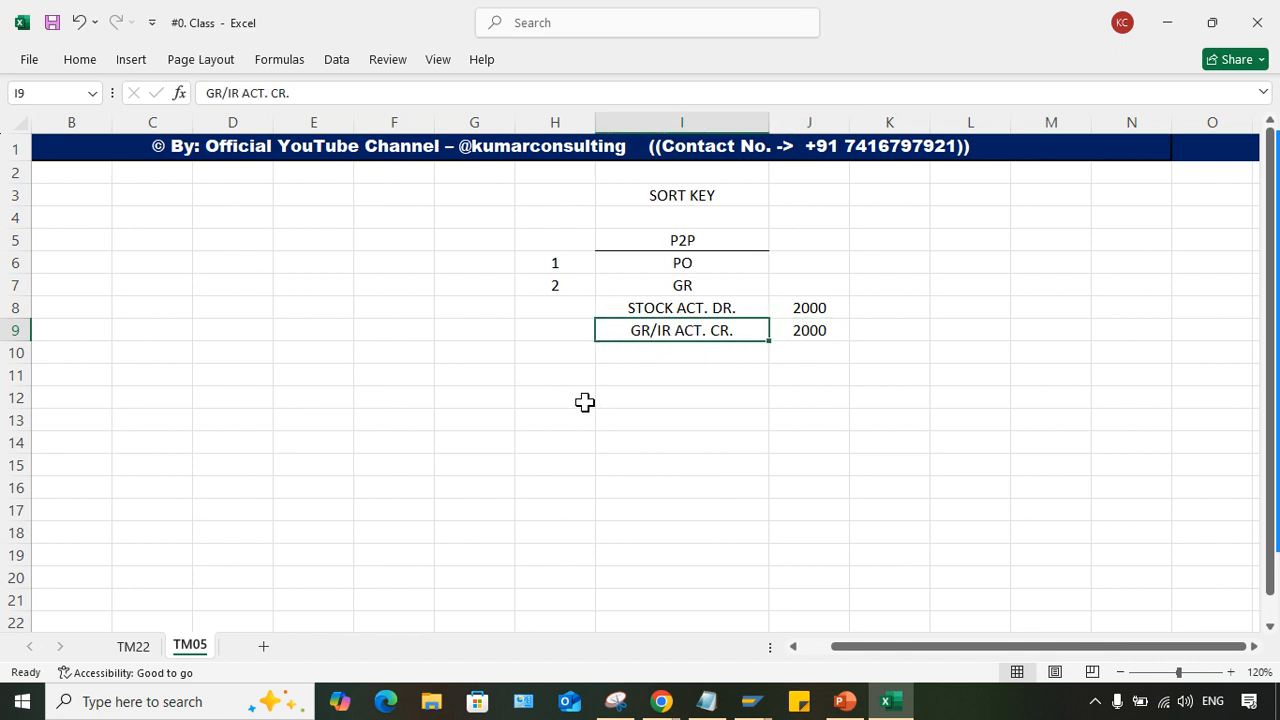
{"action": "left_click", "coordinate": [640, 372]}
{"action": "left_click", "coordinate": [652, 278]}
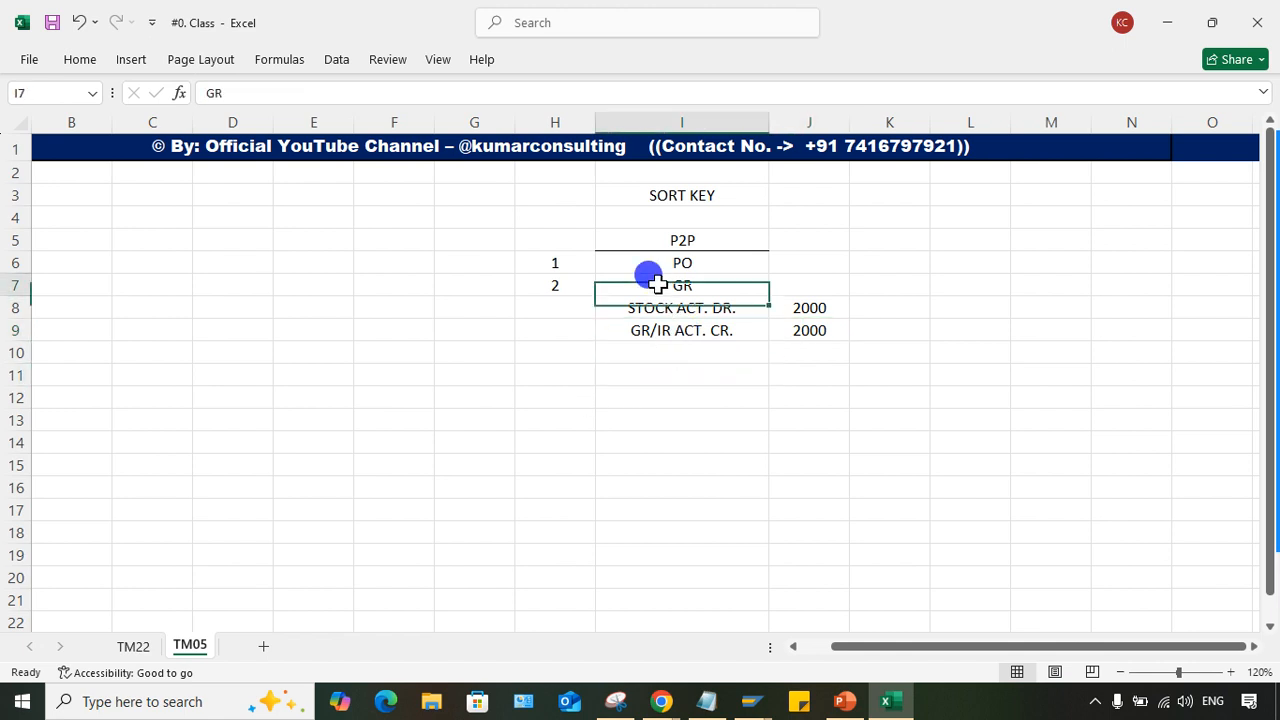
{"action": "double_click", "coordinate": [734, 381]}
{"action": "type", "text": "IR"}
{"action": "key", "text": "Return"}
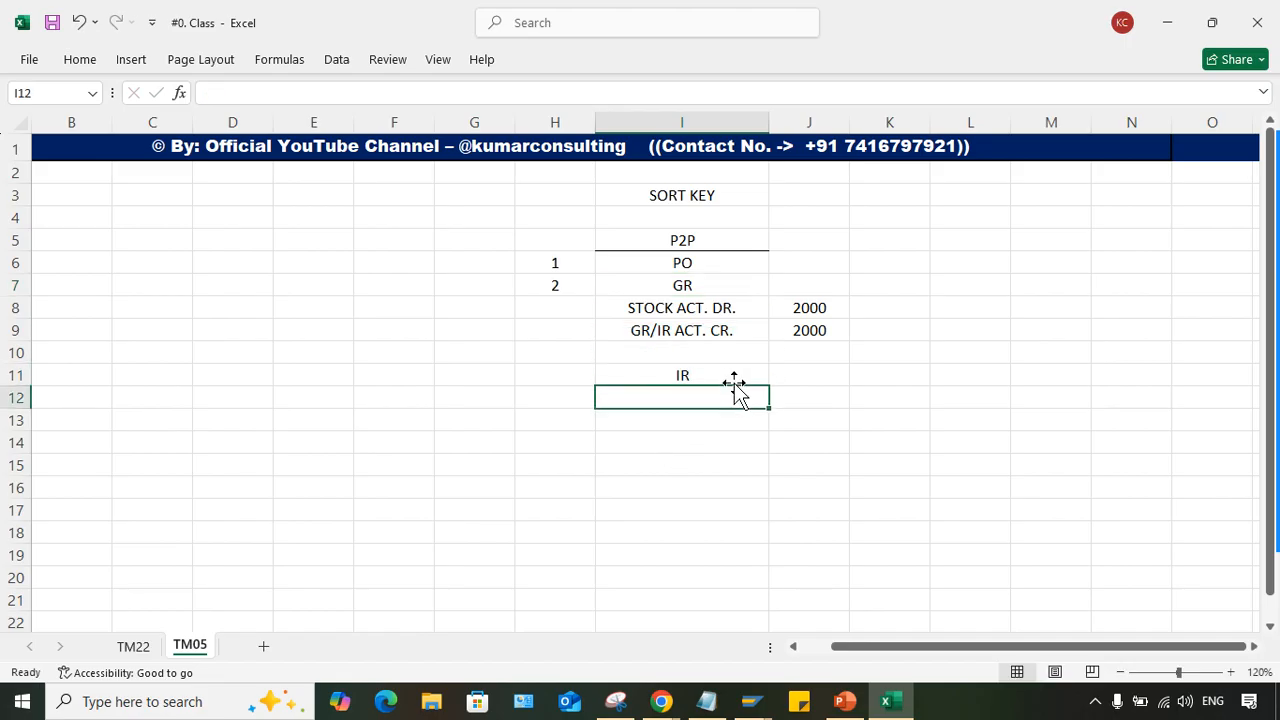
- Make the IR label in cell I11 and the GR label in cell I7 bold
{"action": "left_click", "coordinate": [726, 376]}
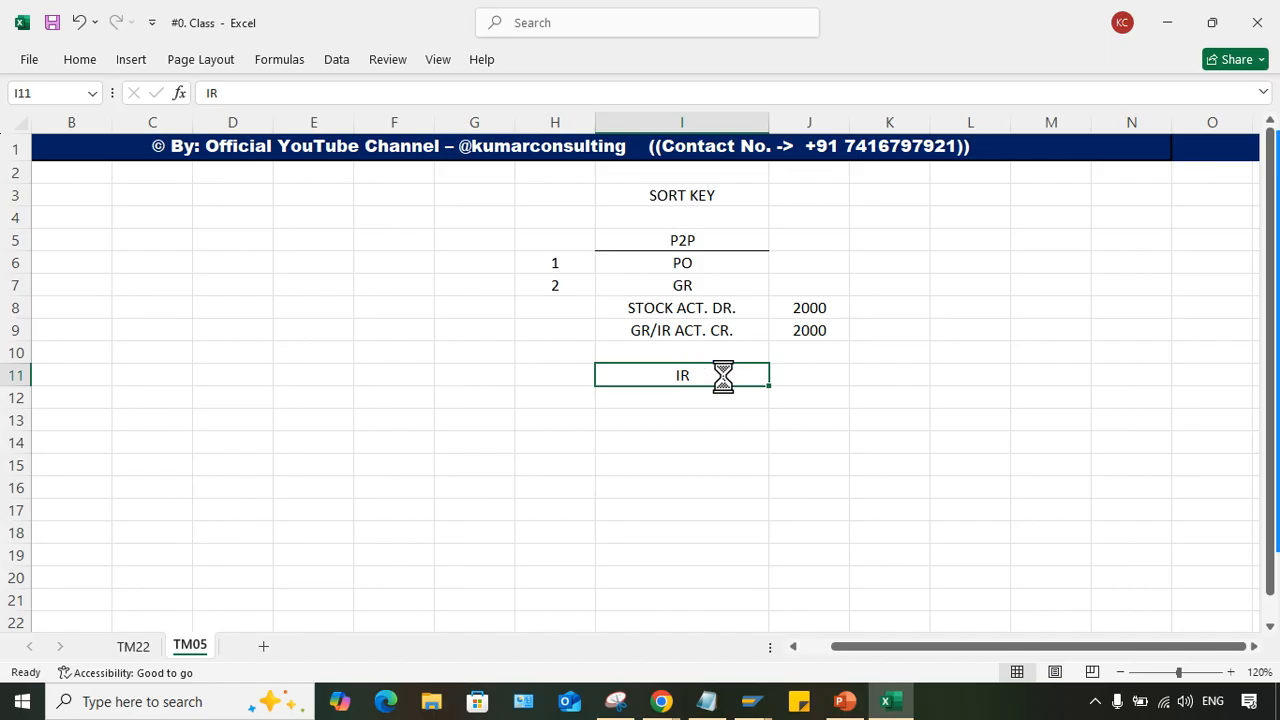
{"action": "key", "text": "ctrl+b"}
{"action": "left_click", "coordinate": [667, 284]}
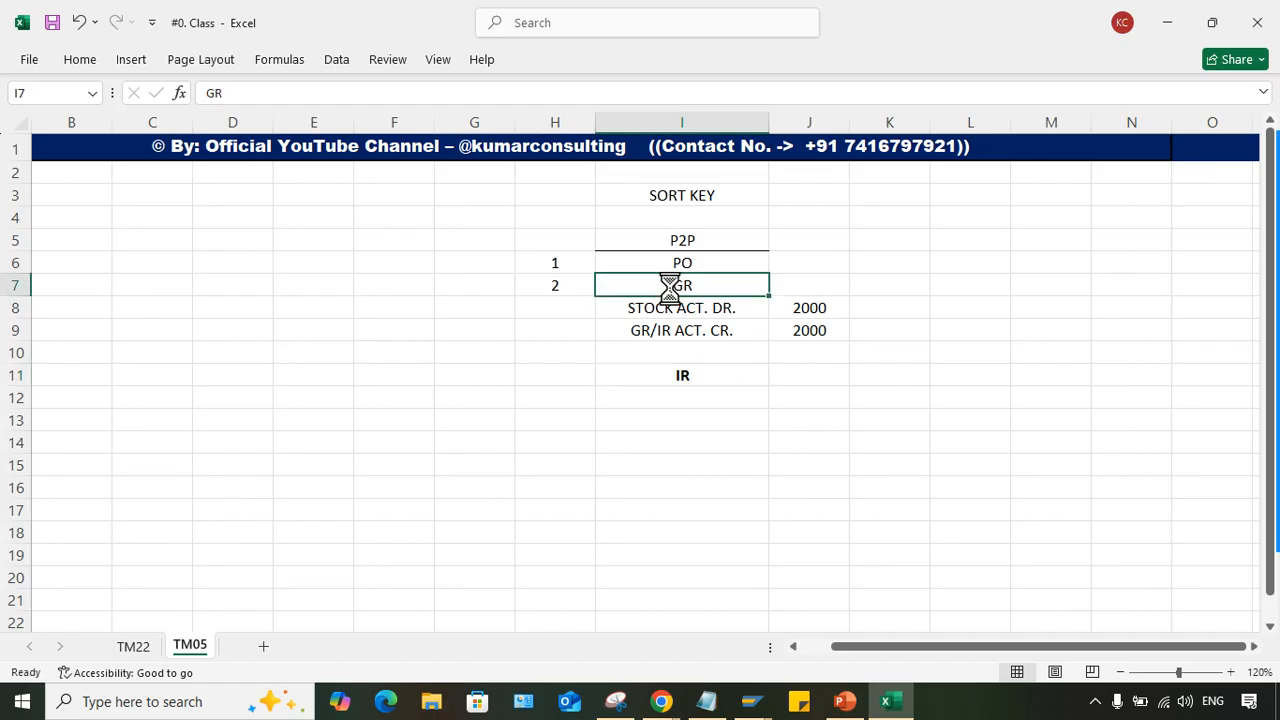
{"action": "type", "text": "https://meet.google.com/eqz-gjwn-etn"}
{"action": "key", "text": "ctrl+z"}
{"action": "key", "text": "ctrl+b"}
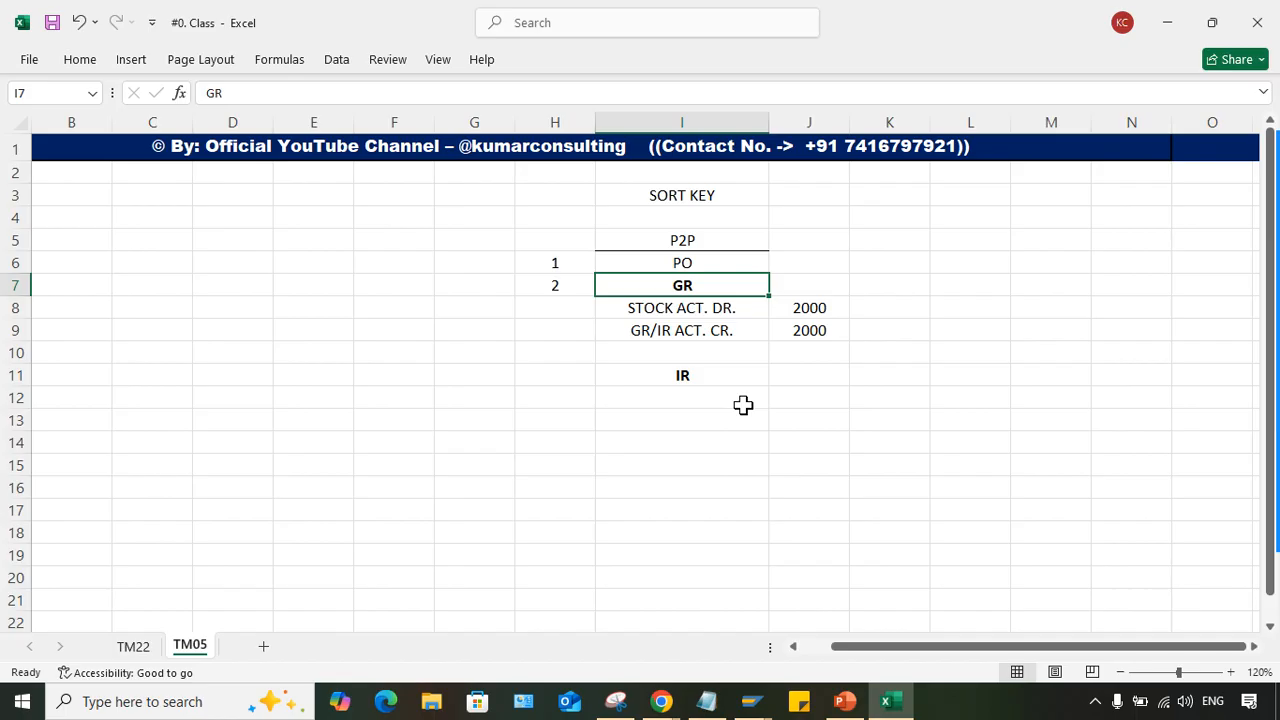
{"action": "type", "text": "https://meet.google.com/eqz-gjwn-etn"}
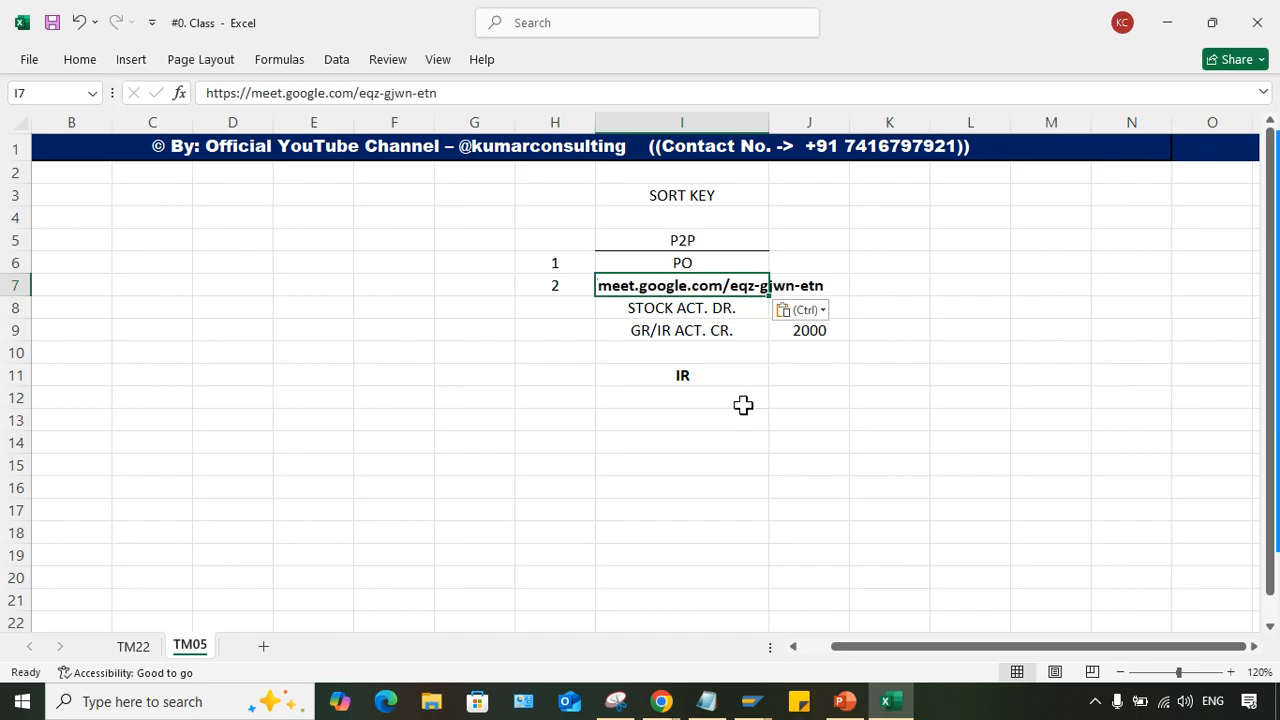
{"action": "key", "text": "Escape"}
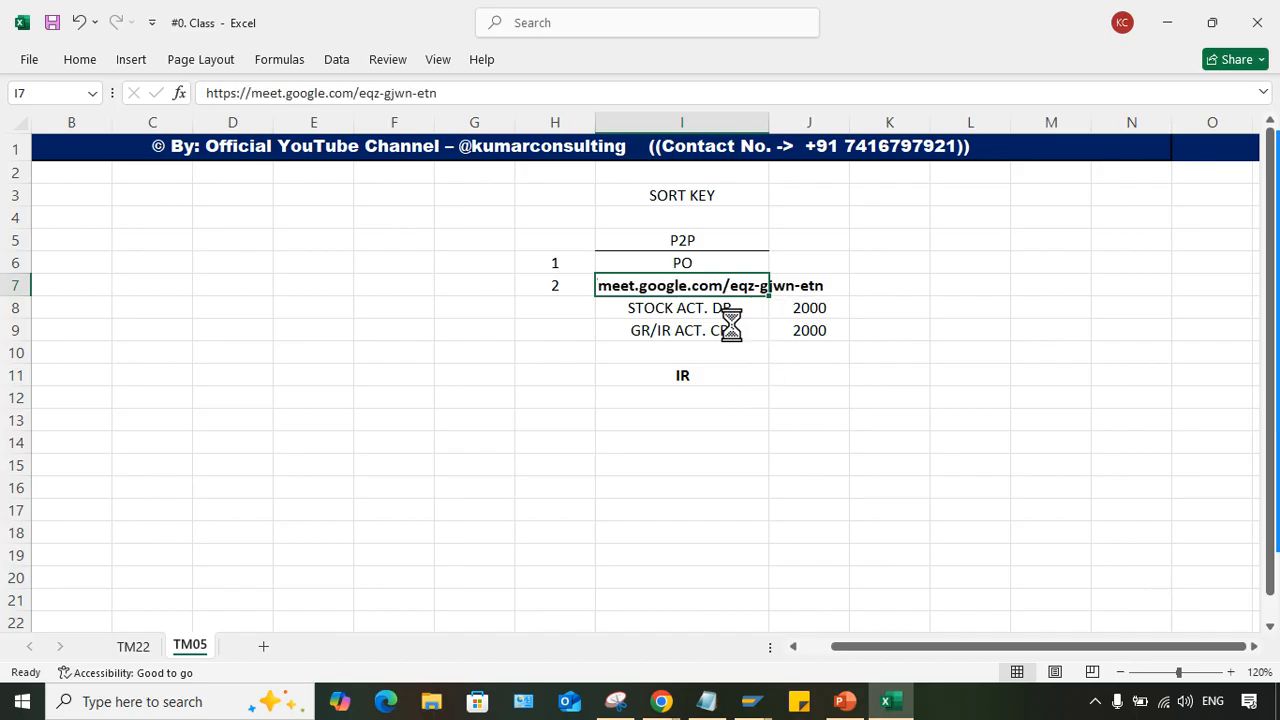
{"action": "key", "text": "ctrl+z"}
{"action": "left_click", "coordinate": [730, 398]}
{"action": "left_click", "coordinate": [706, 369]}
{"action": "left_click", "coordinate": [690, 284]}
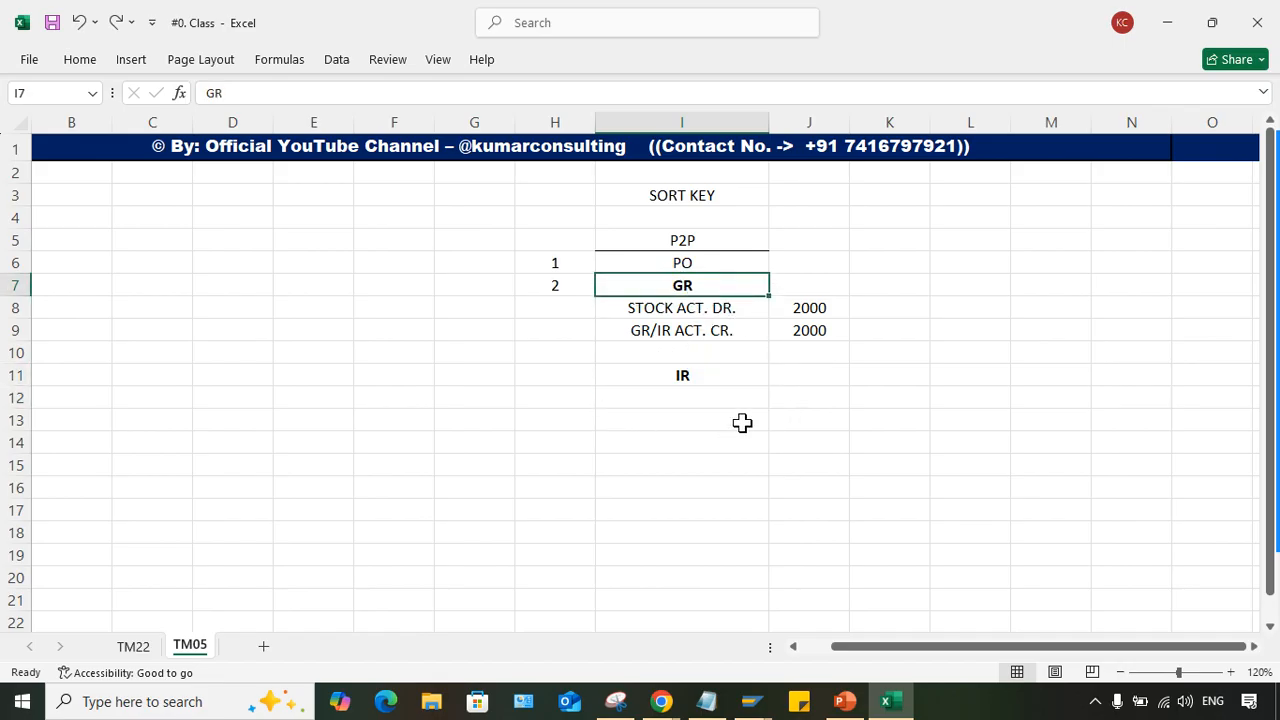
{"action": "left_click", "coordinate": [691, 374]}
{"action": "left_click", "coordinate": [686, 400]}
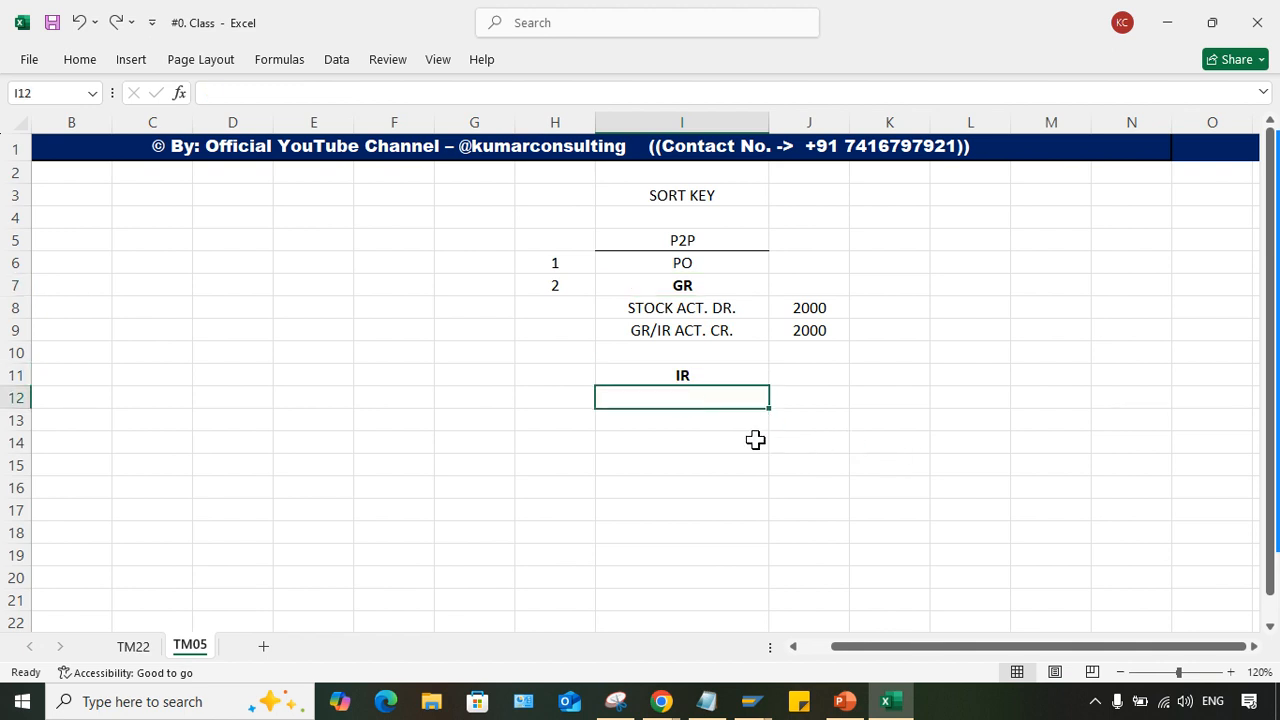
- Copy the GR/IR line with its amount from I9:J9 to I12:J12 and change its label to GR/IR ACT. DR
{"action": "left_click_drag", "start_coordinate": [674, 324], "coordinate": [808, 328]}
{"action": "right_click", "coordinate": [754, 335]}
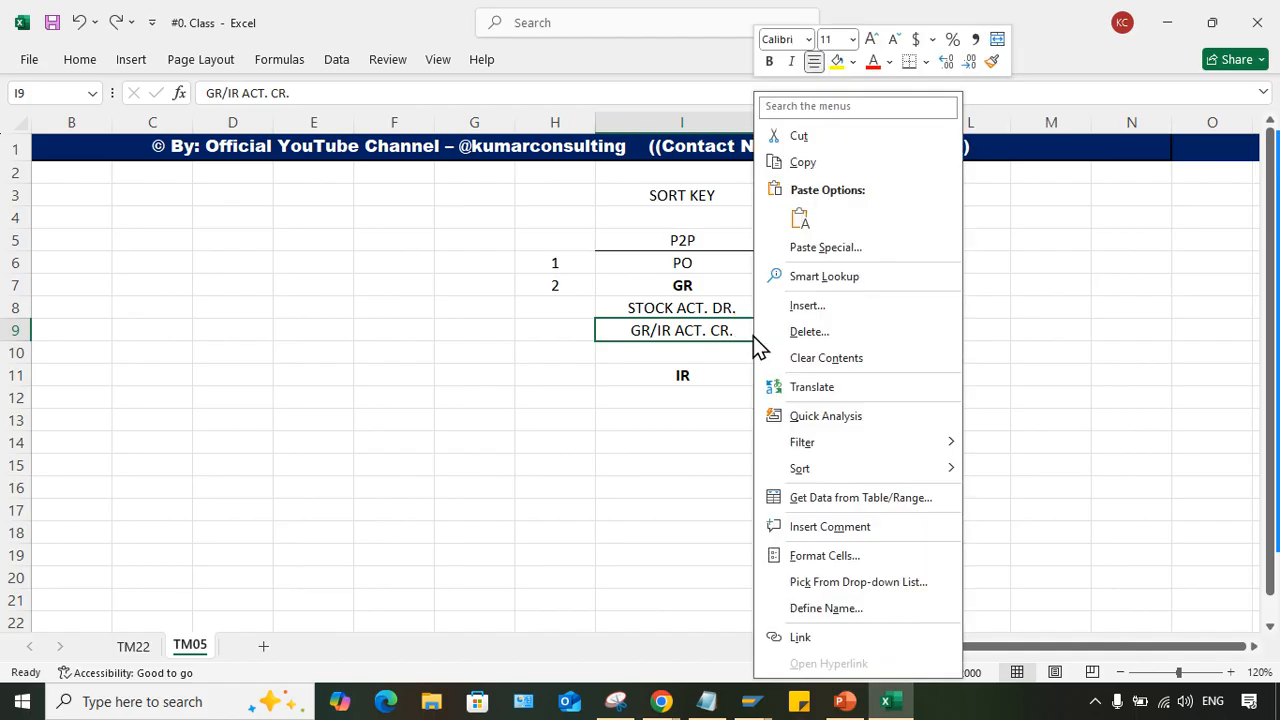
{"action": "left_click", "coordinate": [805, 163]}
{"action": "left_click", "coordinate": [712, 400]}
{"action": "key", "text": "ctrl+v"}
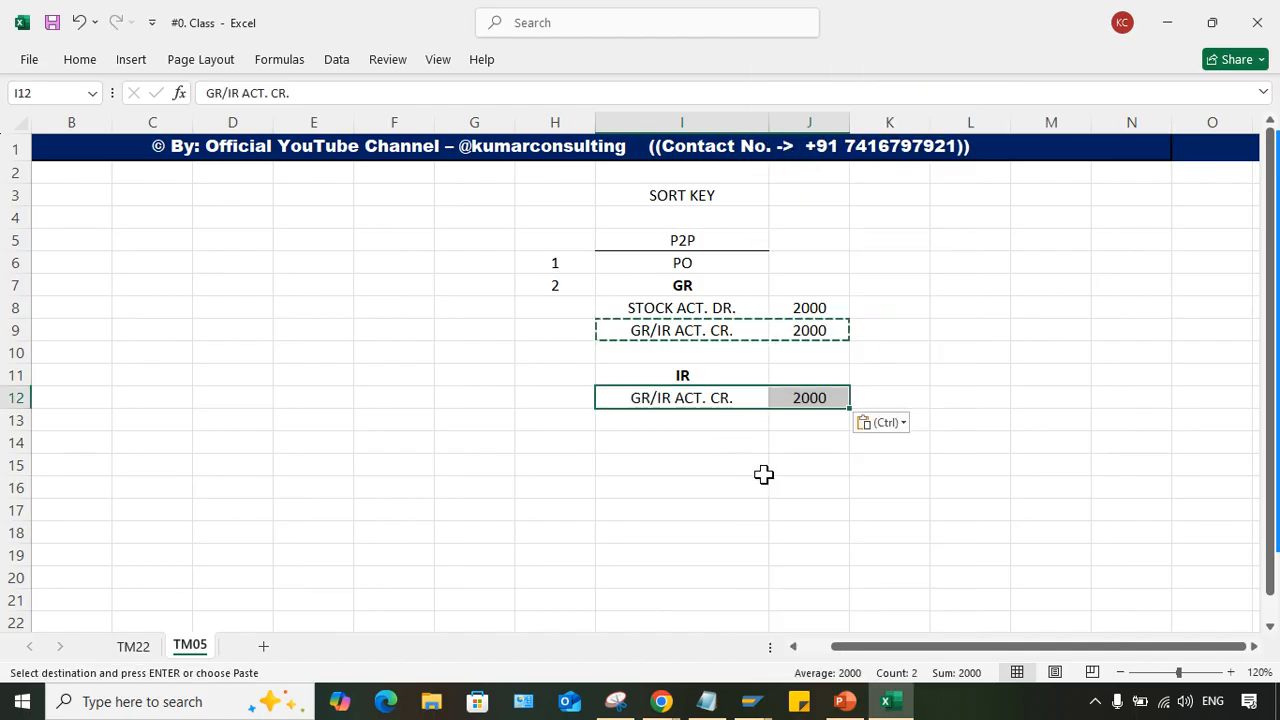
{"action": "double_click", "coordinate": [721, 395]}
{"action": "key", "text": "BackSpace"}
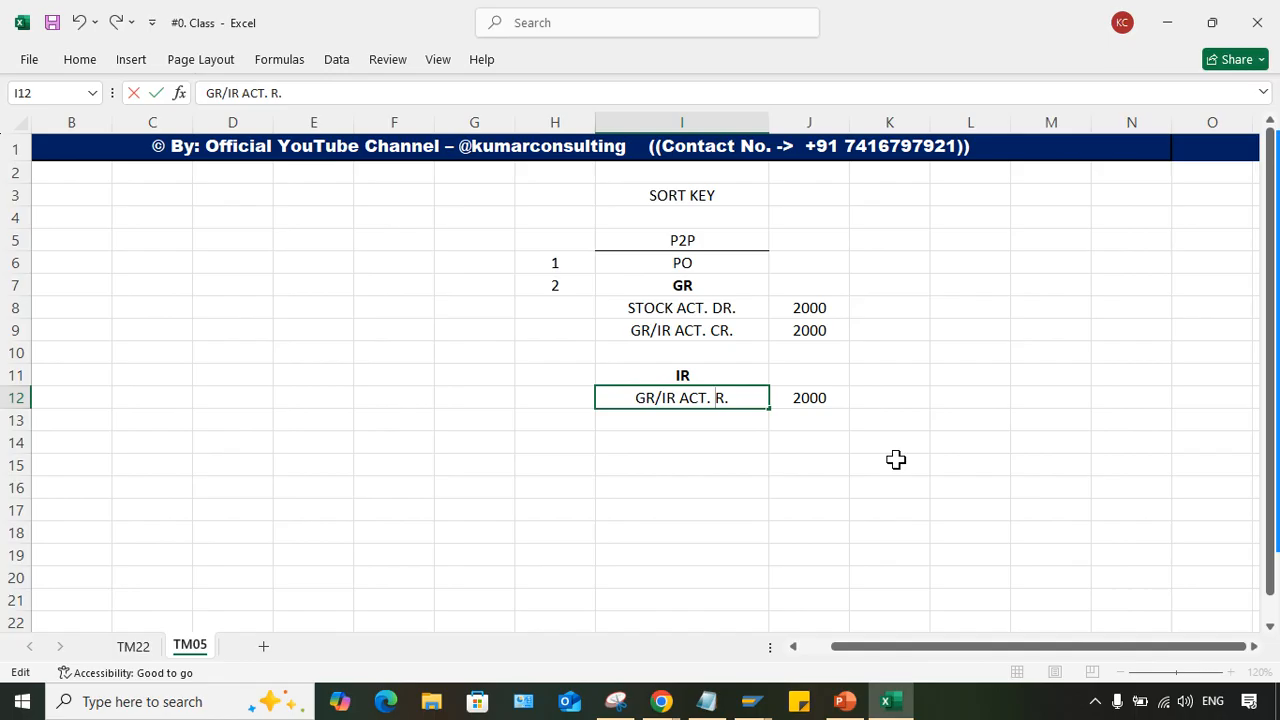
{"action": "type", "text": "D"}
{"action": "key", "text": "Return"}
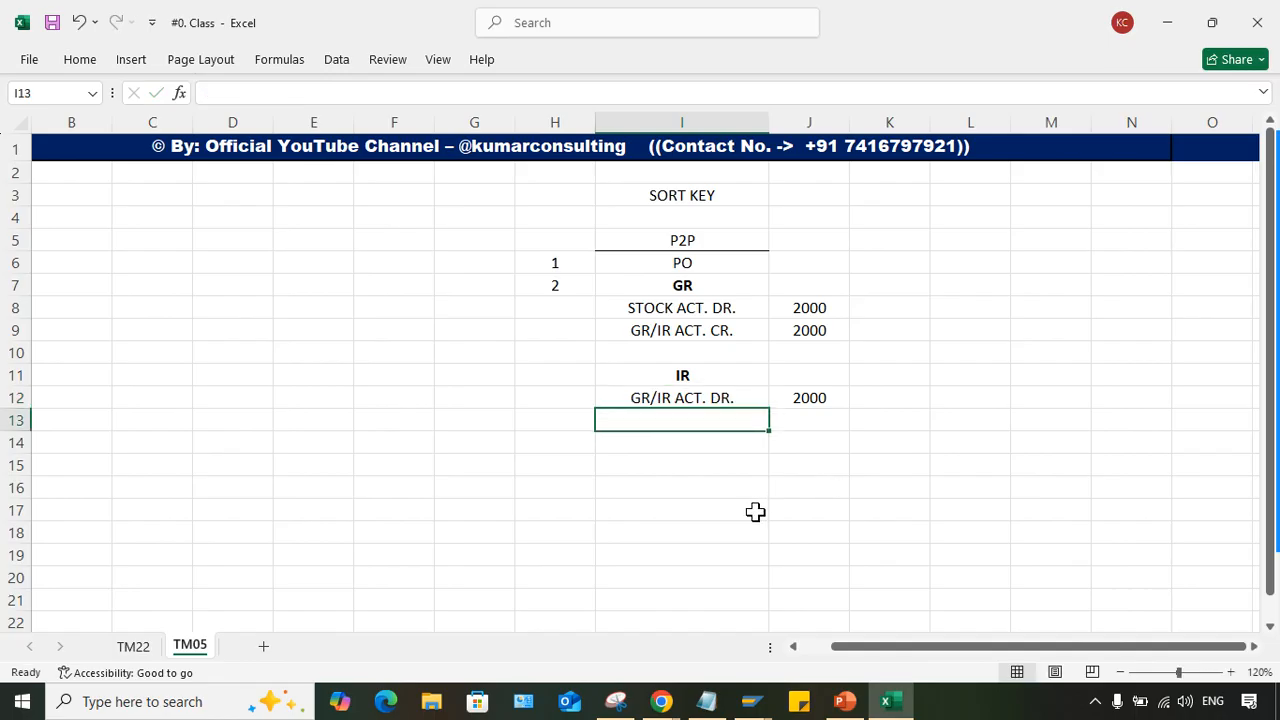
- Enter VENDOR ACT. CR. in cell I13 and its amount 2000 in J13
{"action": "type", "text": "VEN"}
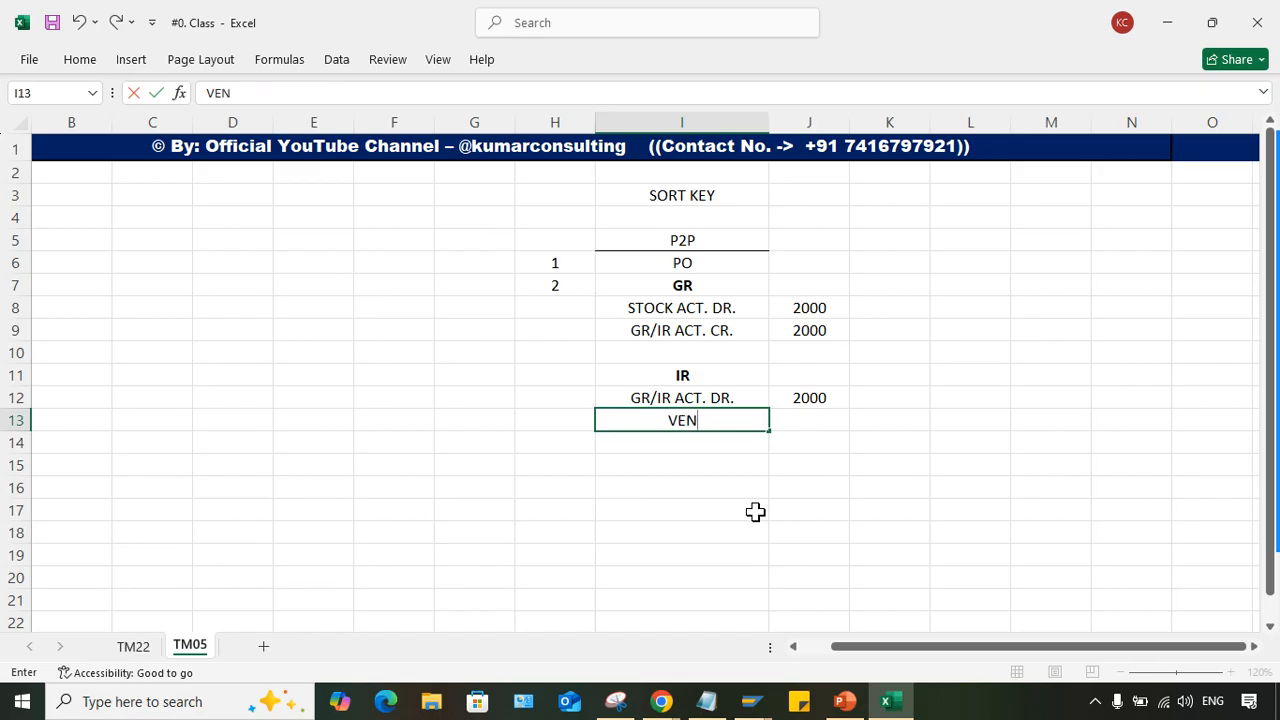
{"action": "type", "text": "DOR ACT. CR."}
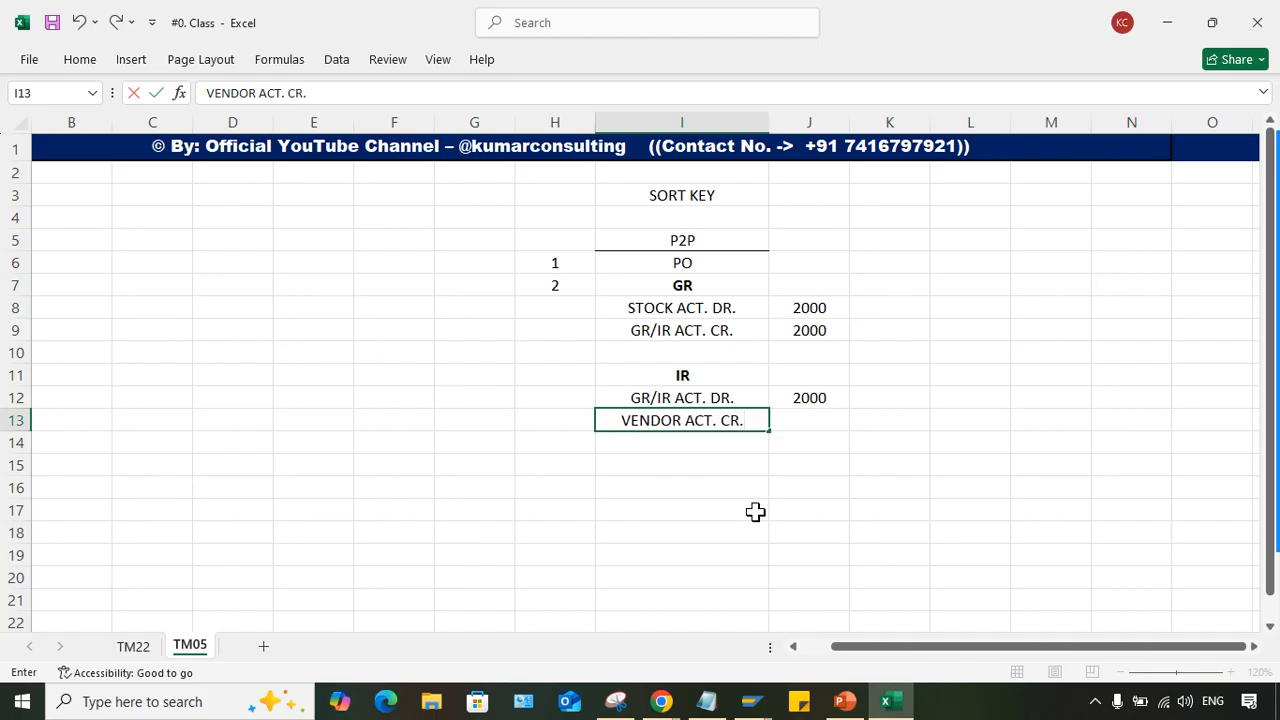
{"action": "key", "text": "Return"}
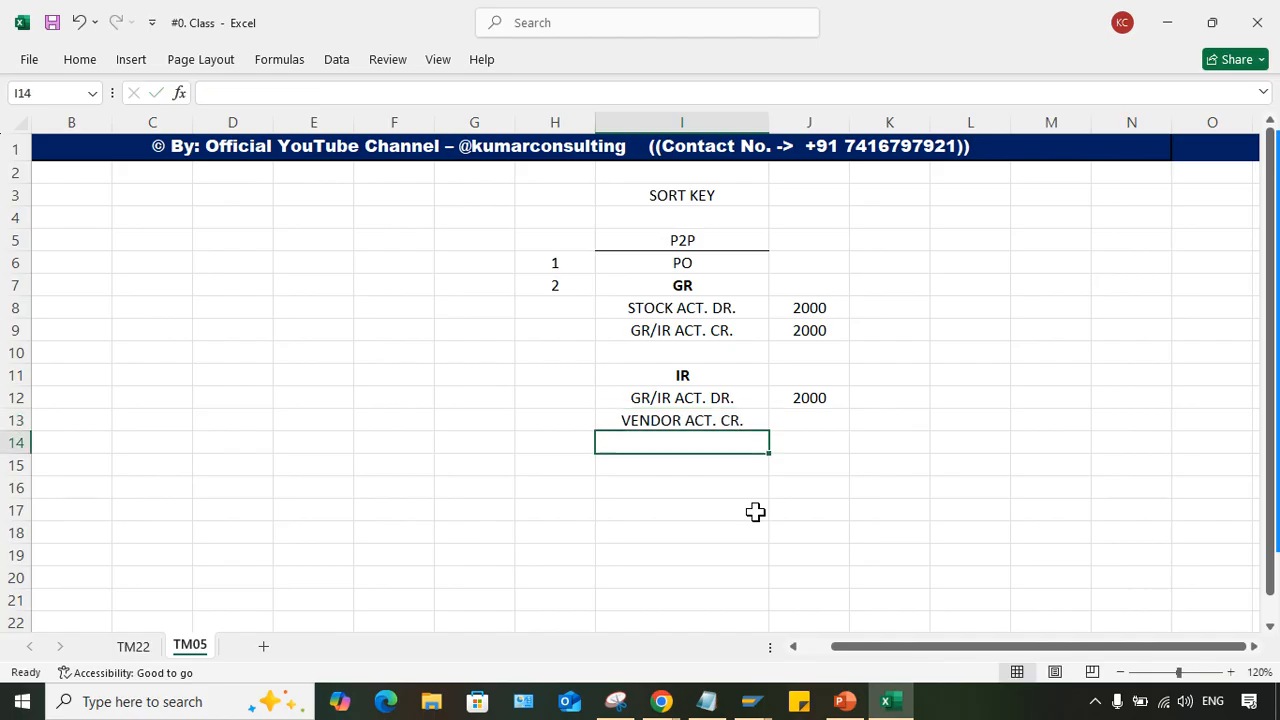
{"action": "left_click", "coordinate": [828, 420]}
{"action": "type", "text": "2000"}
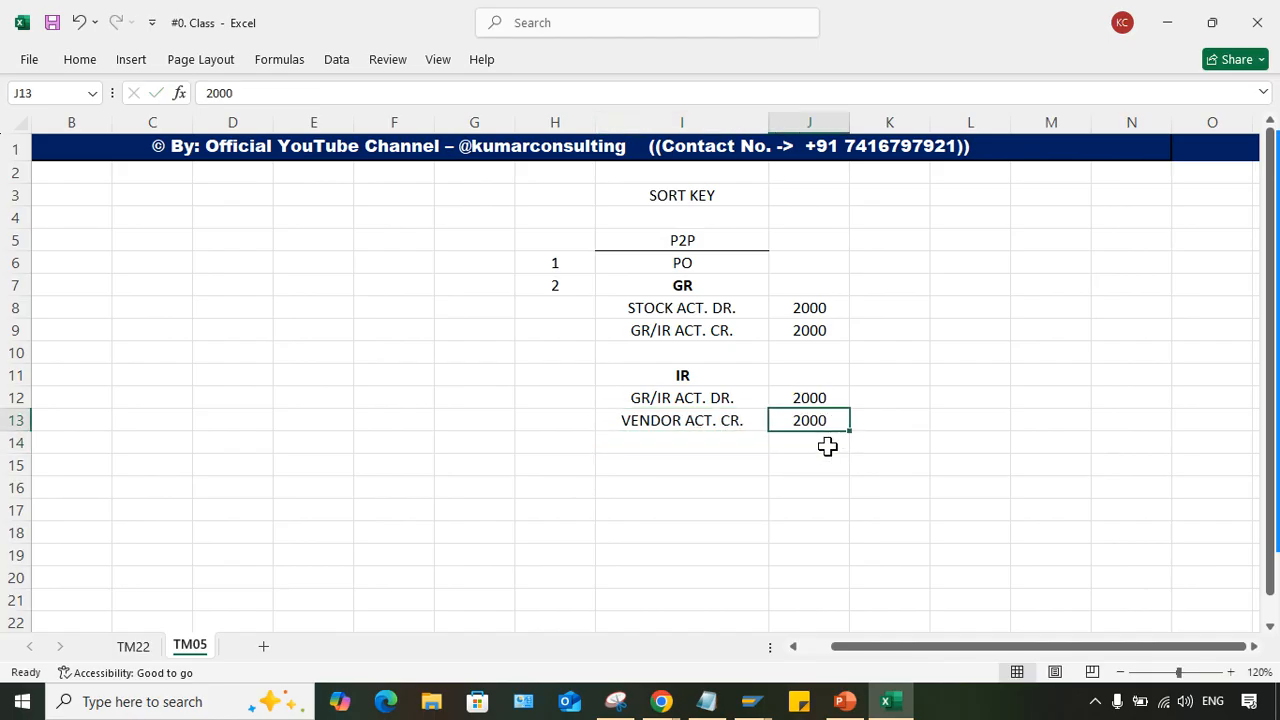
{"action": "left_click", "coordinate": [758, 507]}
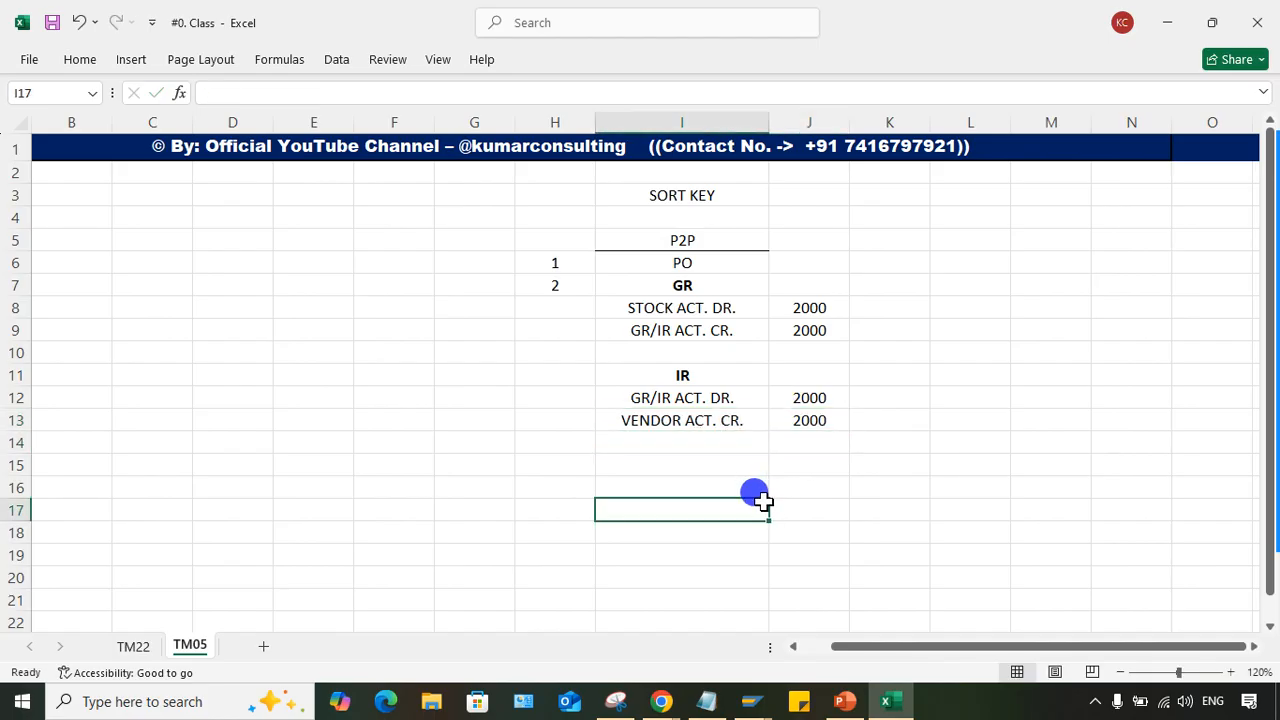
- Compare the GR/IR credit line in row 9 with the GR/IR debit line in row 12
{"action": "left_click", "coordinate": [680, 330]}
{"action": "left_click", "coordinate": [812, 330]}
{"action": "left_click", "coordinate": [813, 395]}
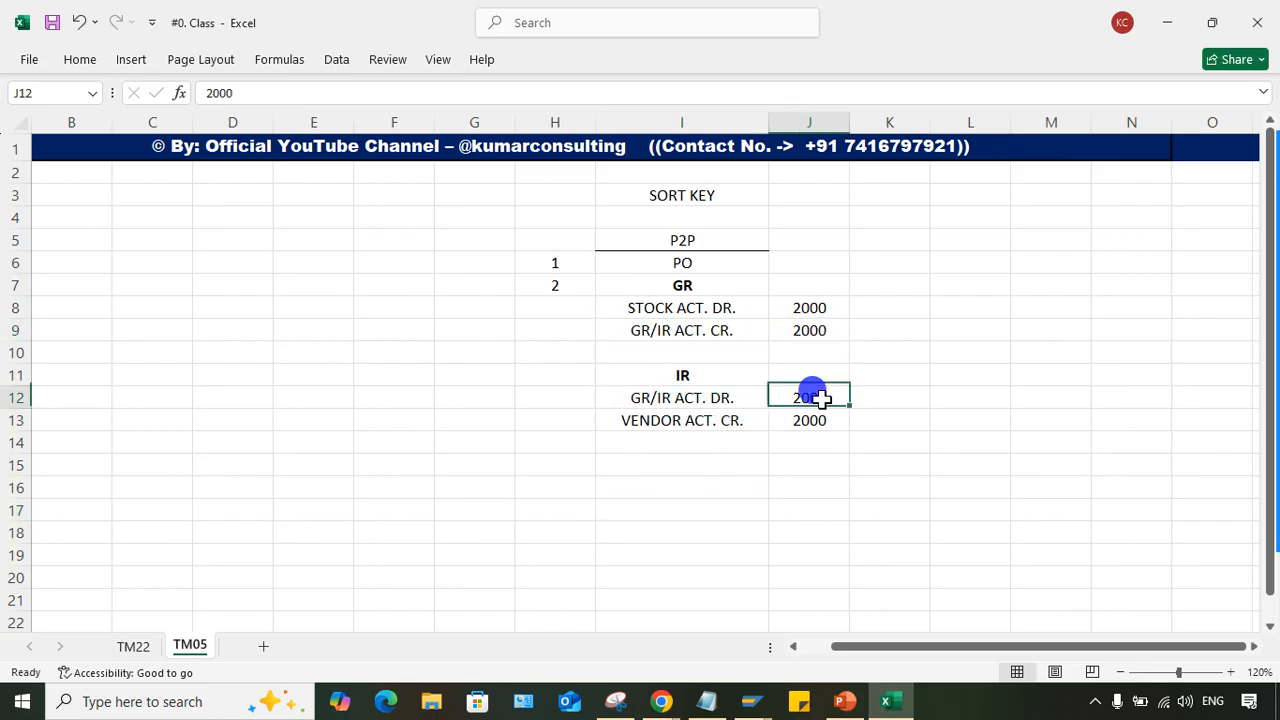
{"action": "left_click", "coordinate": [692, 390]}
{"action": "left_click", "coordinate": [798, 393]}
{"action": "left_click_drag", "start_coordinate": [663, 330], "coordinate": [803, 330]}
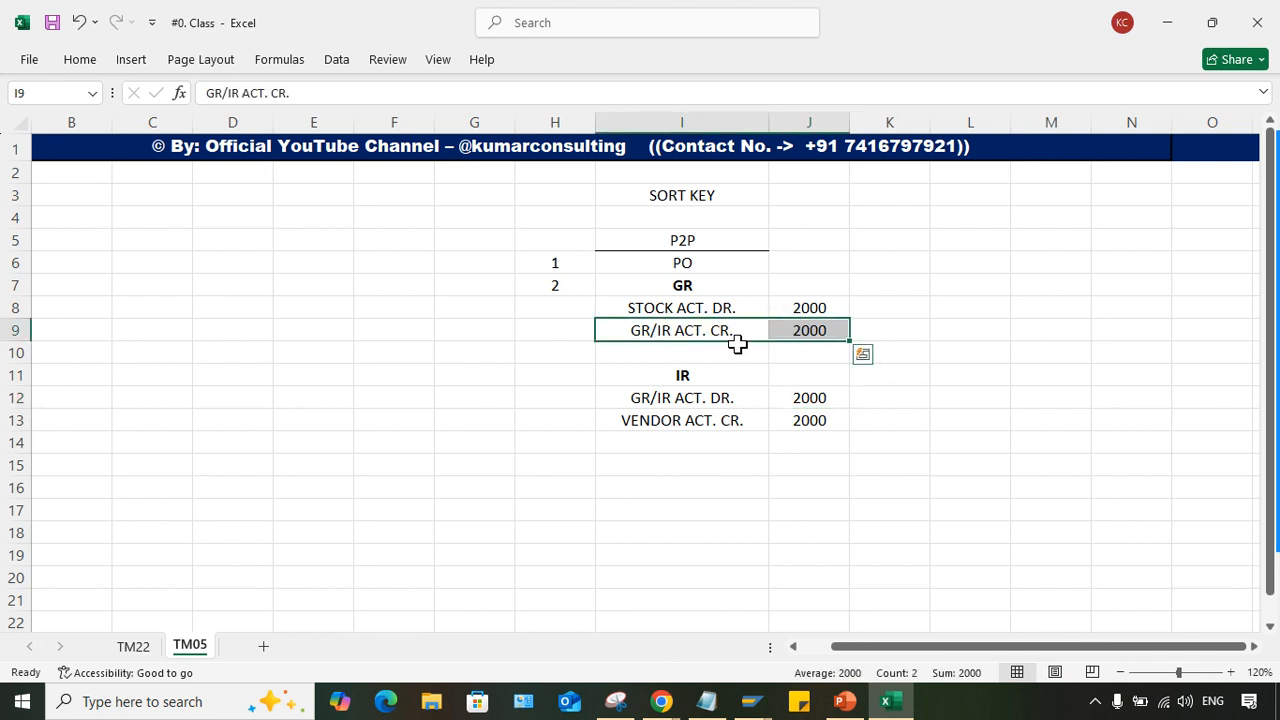
{"action": "left_click", "coordinate": [684, 333]}
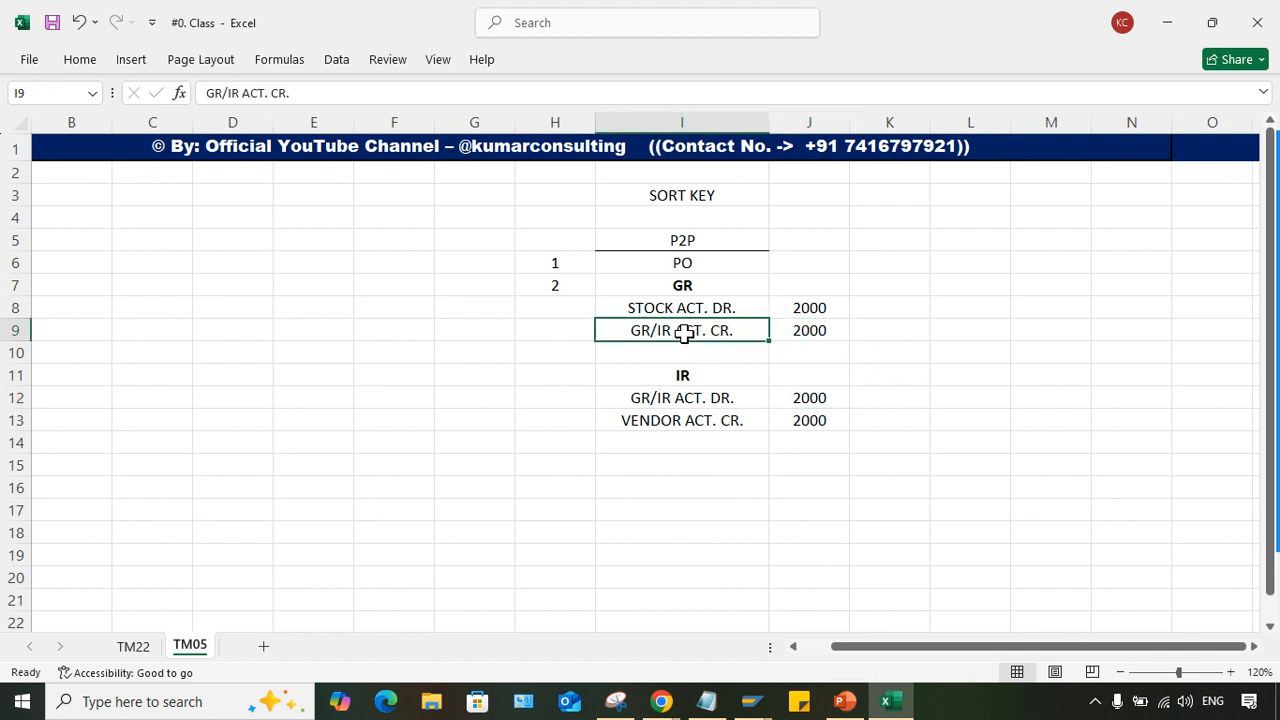
{"action": "left_click", "coordinate": [828, 333]}
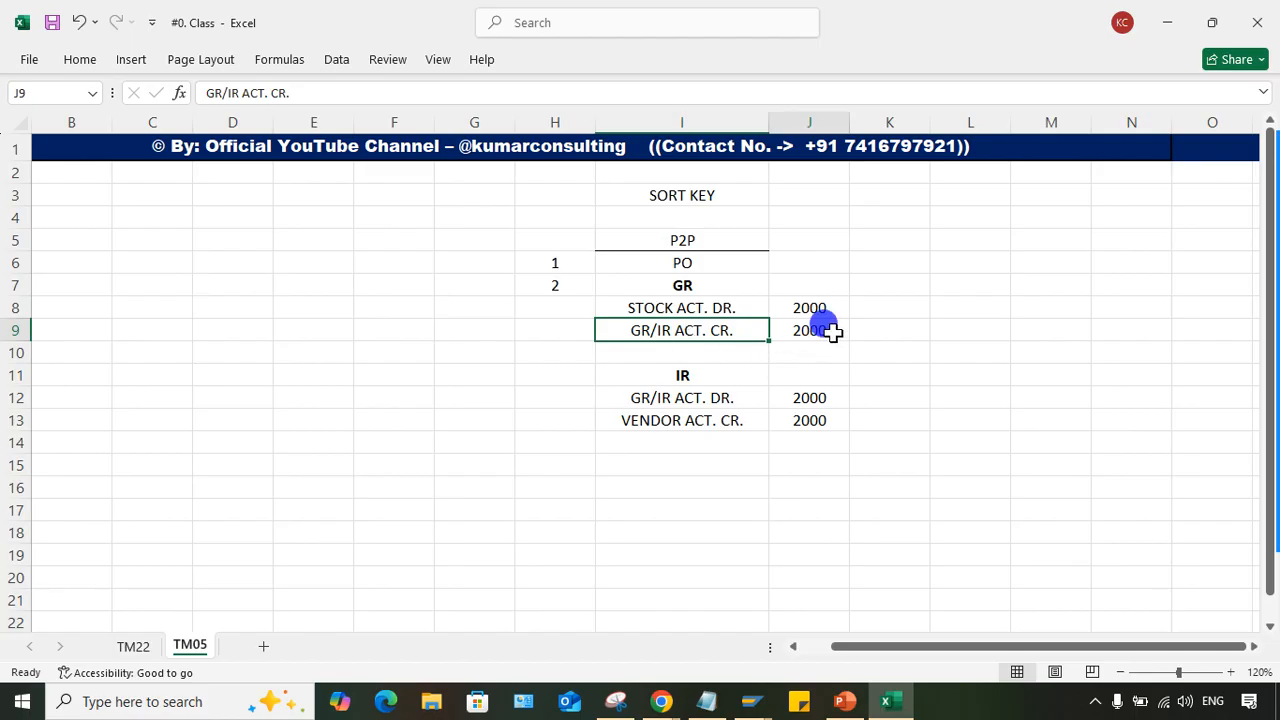
{"action": "left_click", "coordinate": [818, 398]}
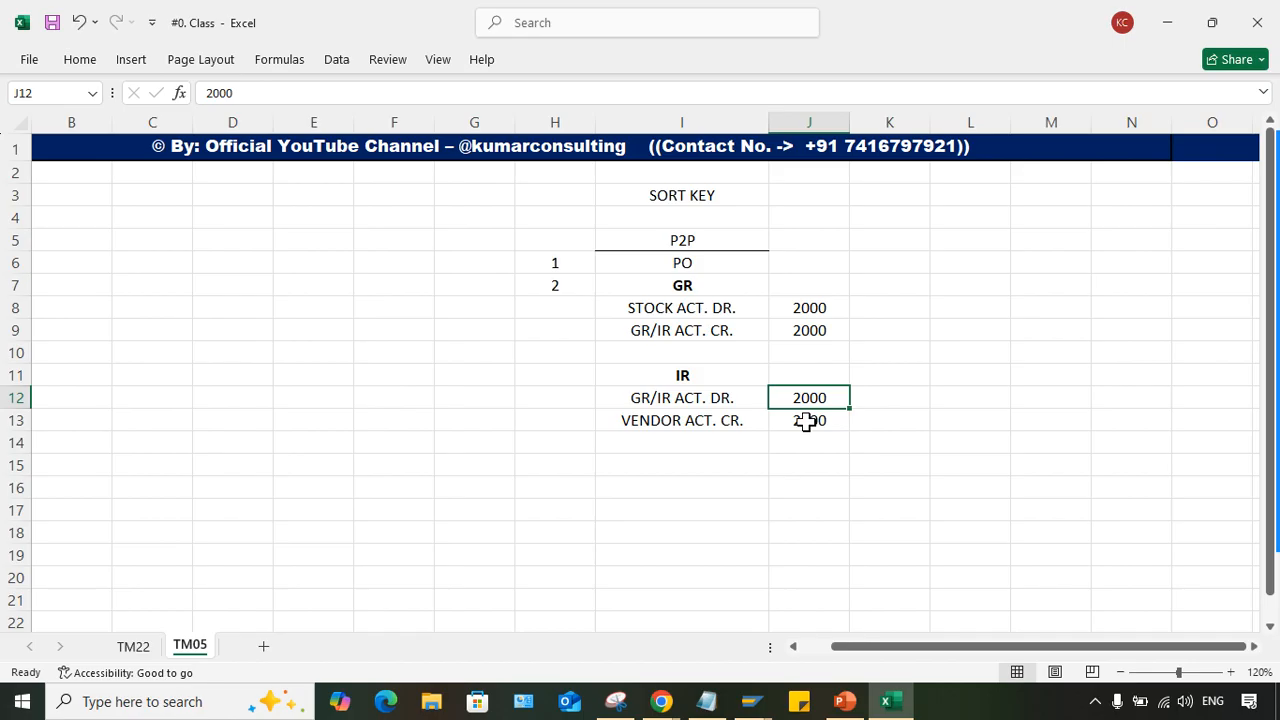
{"action": "left_click_drag", "start_coordinate": [790, 331], "coordinate": [795, 395]}
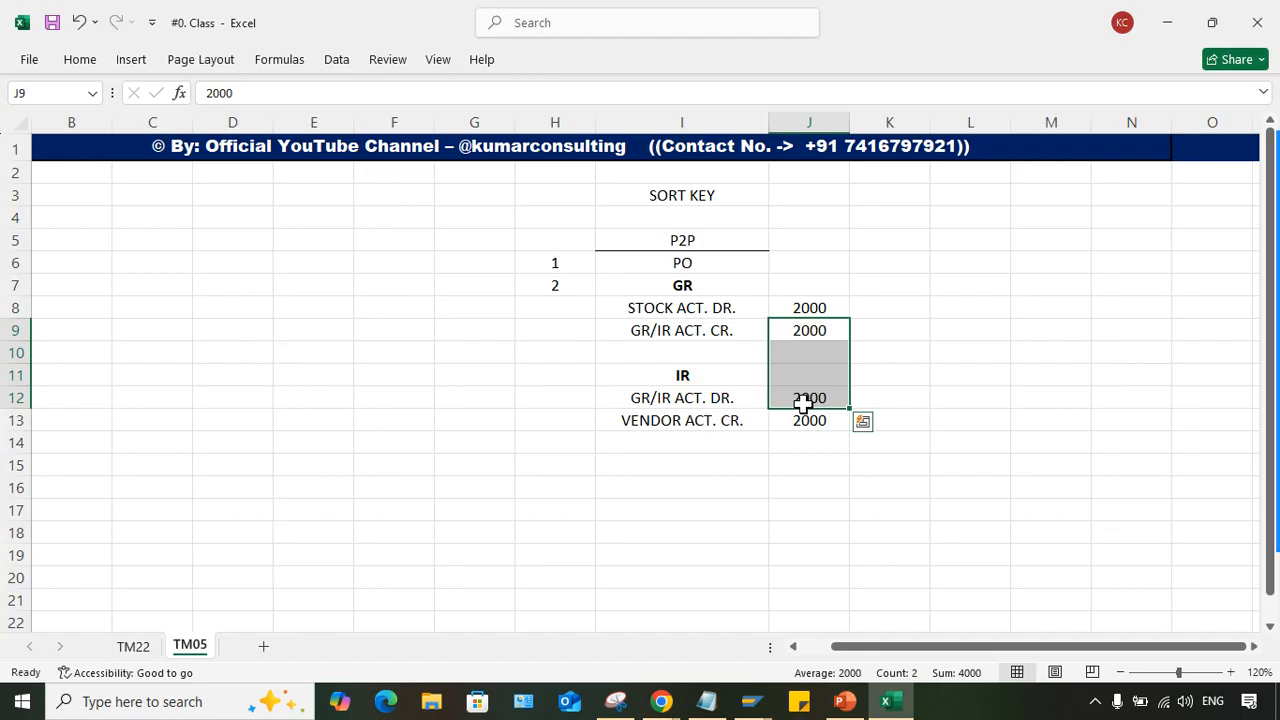
{"action": "left_click", "coordinate": [806, 330]}
{"action": "left_click", "coordinate": [803, 396]}
{"action": "left_click", "coordinate": [811, 329]}
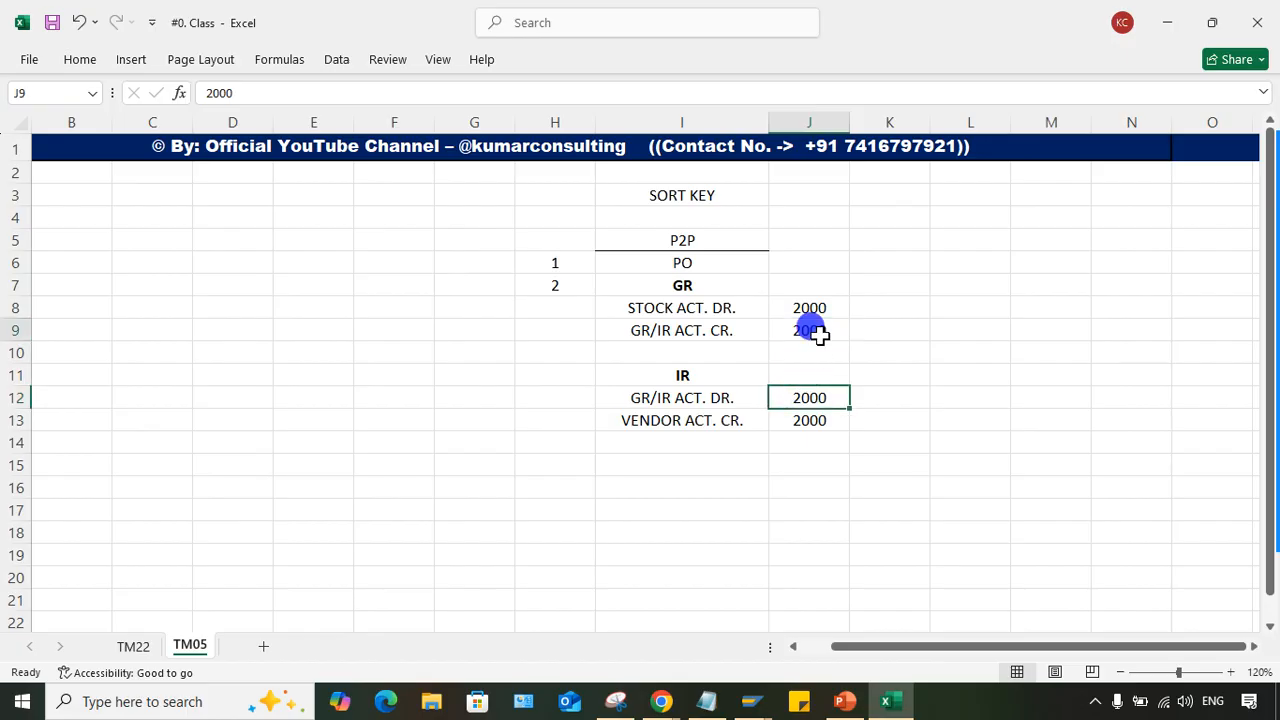
{"action": "left_click", "coordinate": [663, 330]}
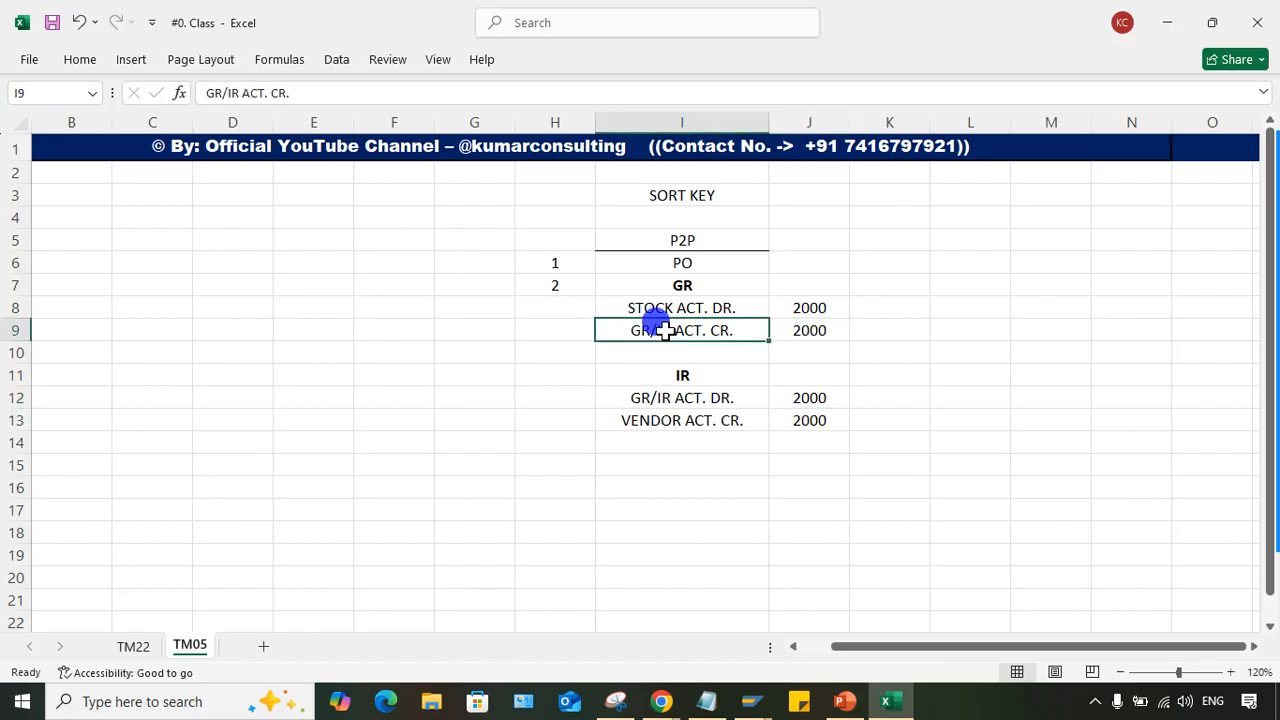
{"action": "left_click", "coordinate": [783, 330]}
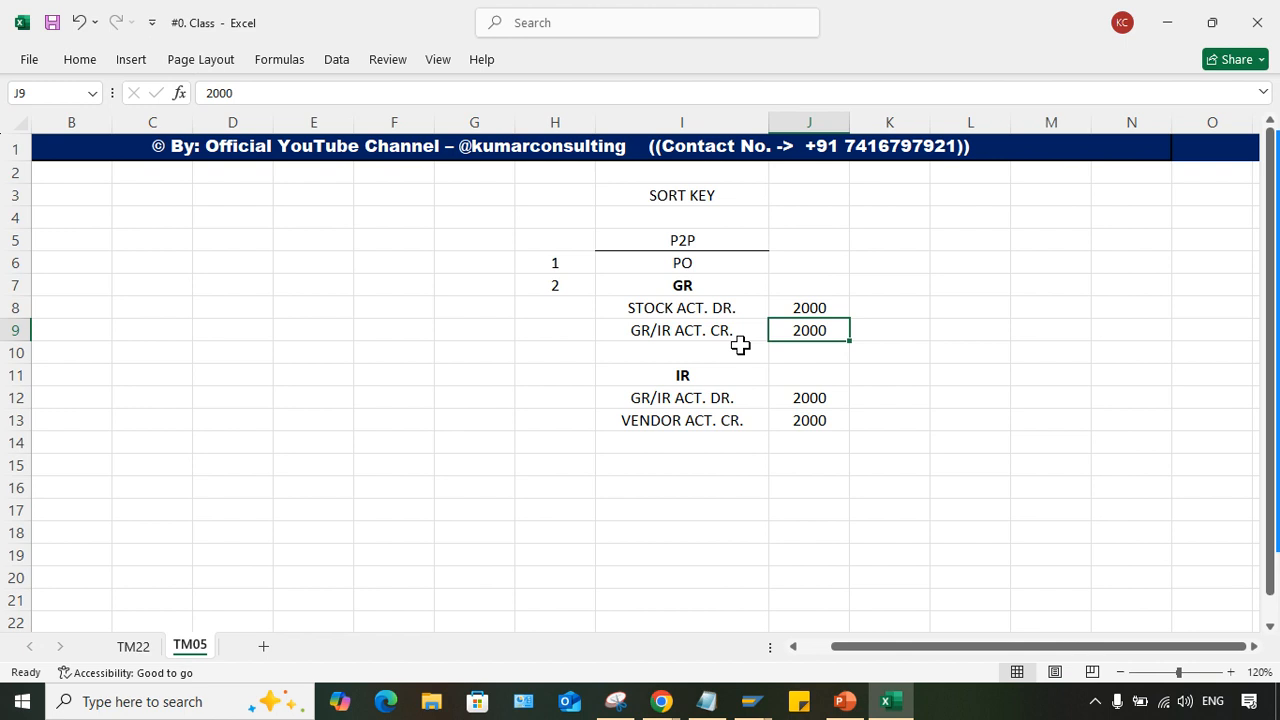
{"action": "left_click", "coordinate": [725, 331]}
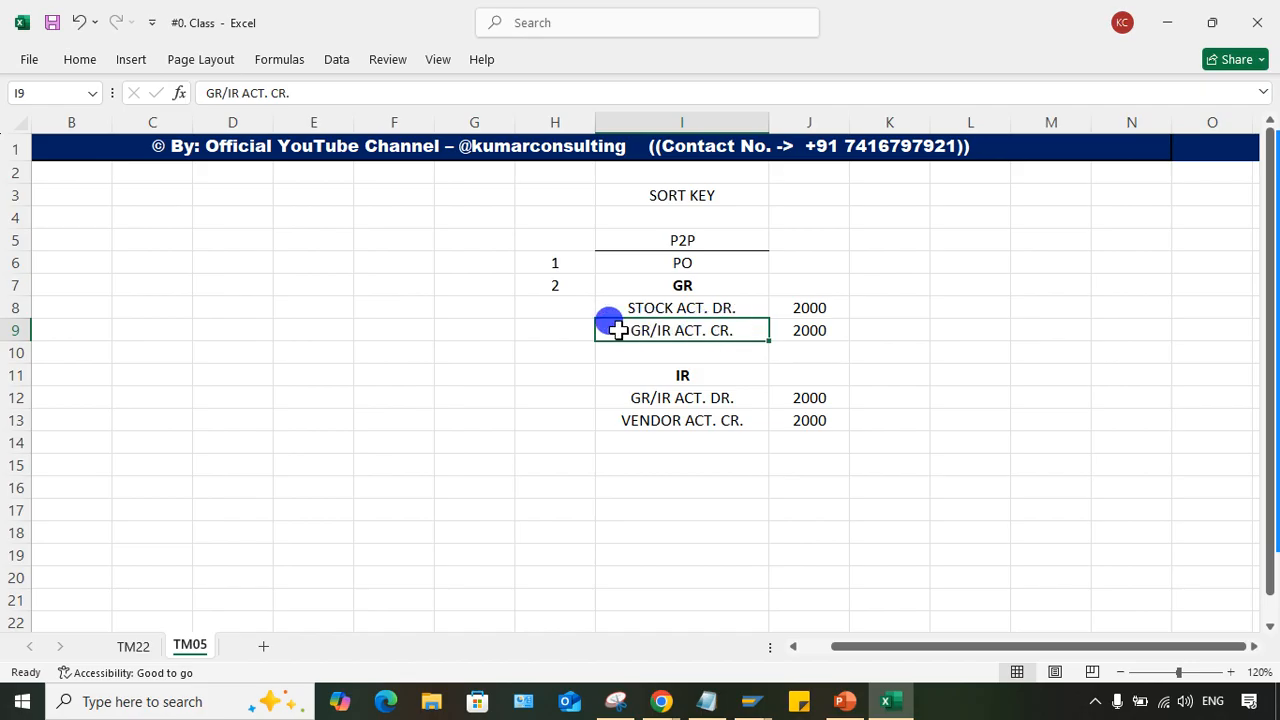
{"action": "left_click", "coordinate": [809, 329]}
- Enter PO in cell H9 beside the GR/IR ACT. CR. line
{"action": "left_click", "coordinate": [548, 329]}
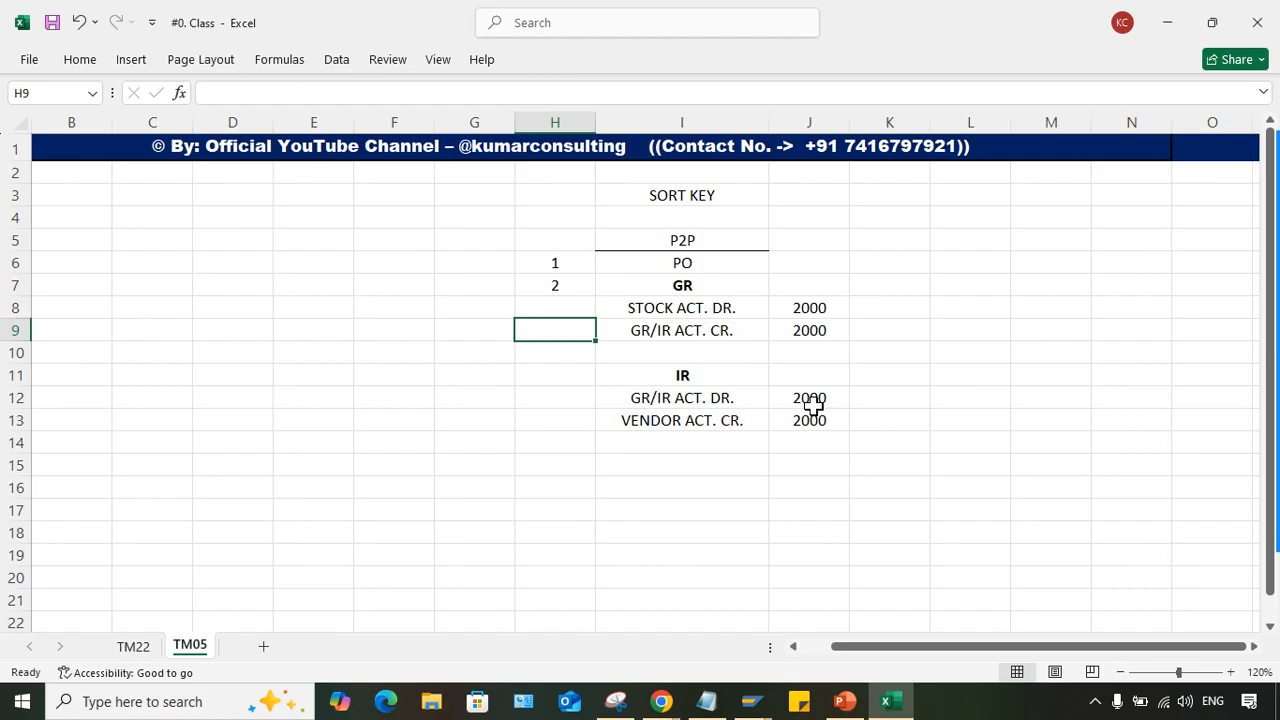
{"action": "left_click", "coordinate": [664, 330]}
{"action": "left_click", "coordinate": [553, 312]}
{"action": "left_click", "coordinate": [555, 330]}
{"action": "type", "text": "PO"}
{"action": "key", "text": "Return"}
{"action": "left_click", "coordinate": [552, 331]}
- Switch to SAP's Display G/L Account Centrally window, highlight sort key 010 Purchase order no. in the value list, and close the list
{"action": "mouse_move", "coordinate": [765, 703]}
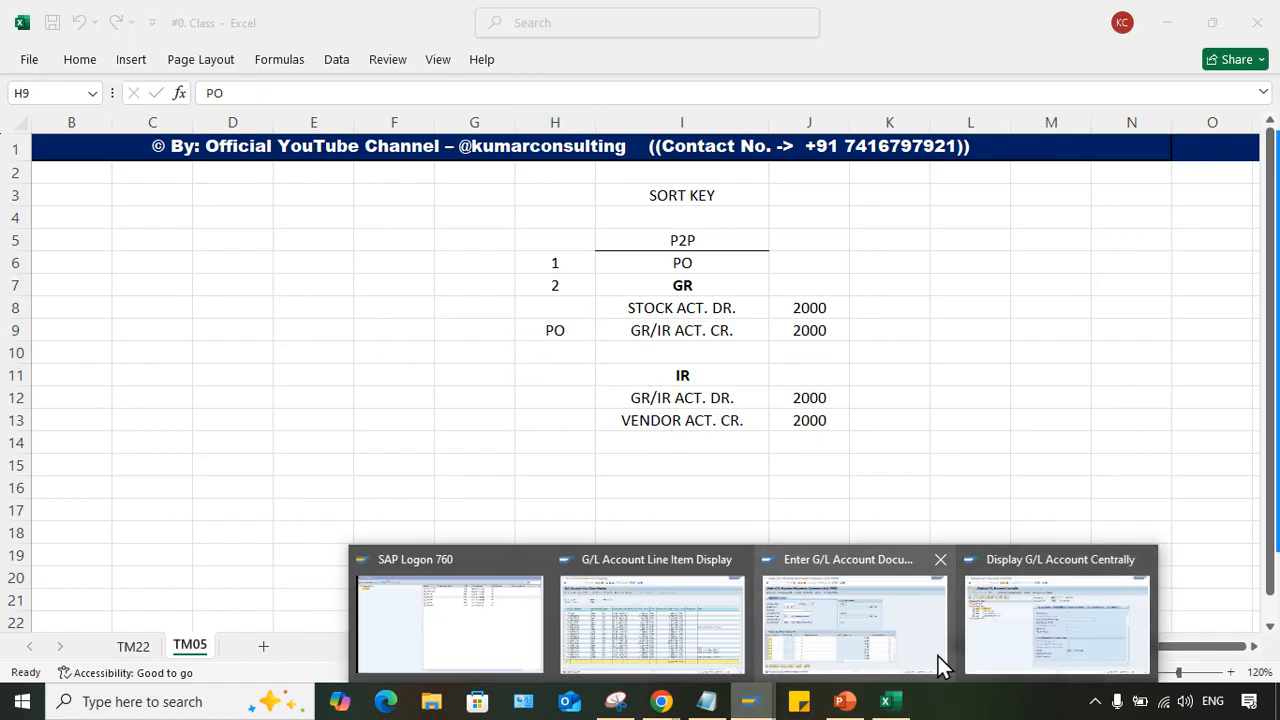
{"action": "left_click", "coordinate": [1047, 645]}
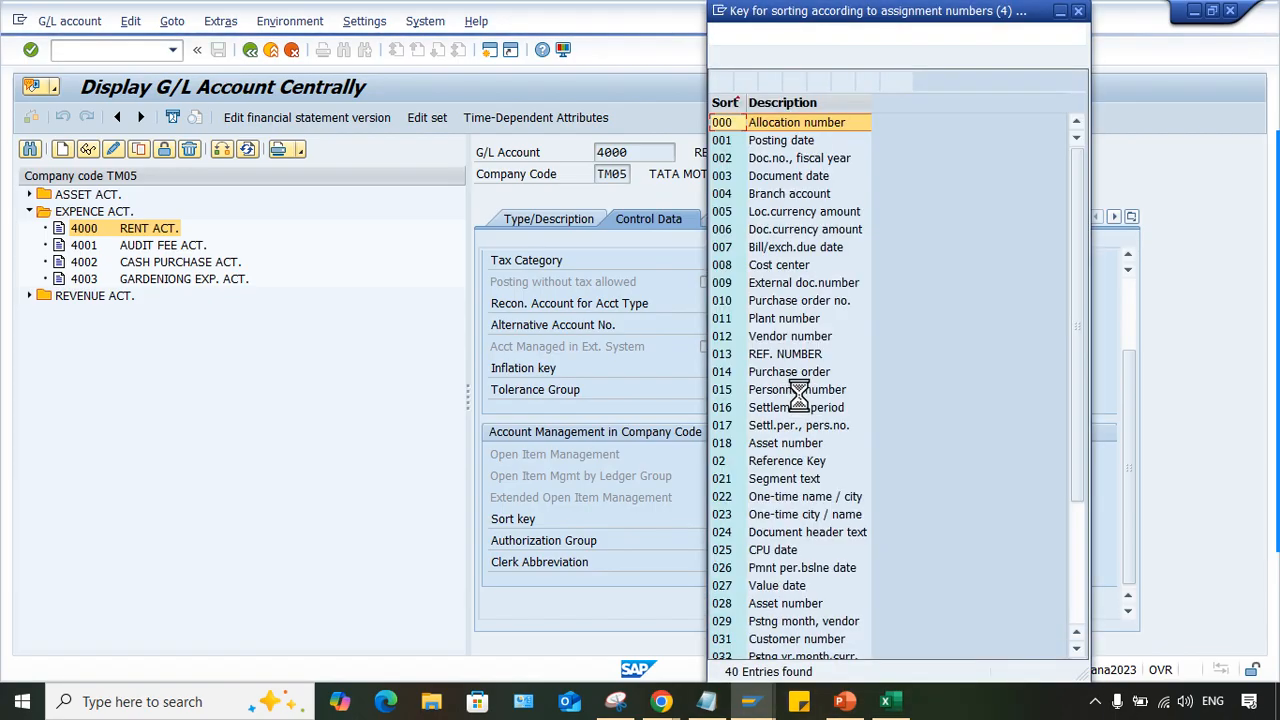
{"action": "left_click", "coordinate": [795, 302]}
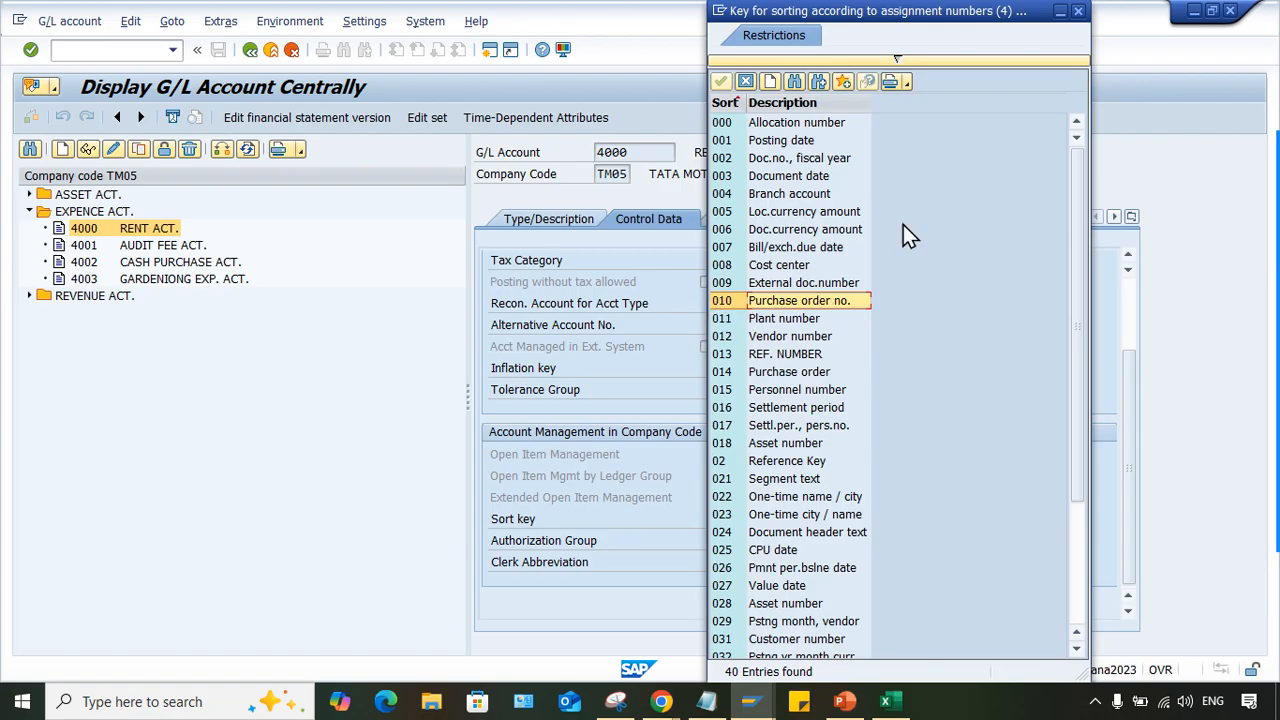
{"action": "left_click", "coordinate": [1072, 12]}
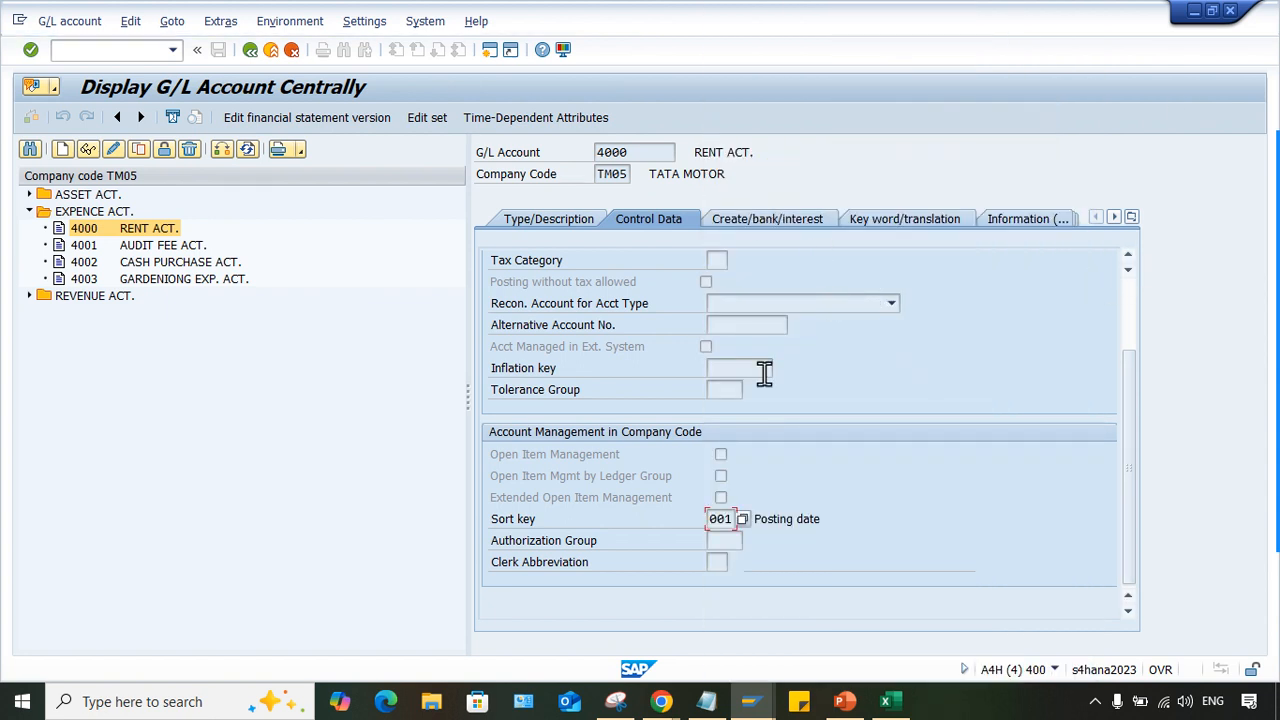
{"action": "left_click", "coordinate": [768, 703]}
{"action": "left_click", "coordinate": [799, 701]}
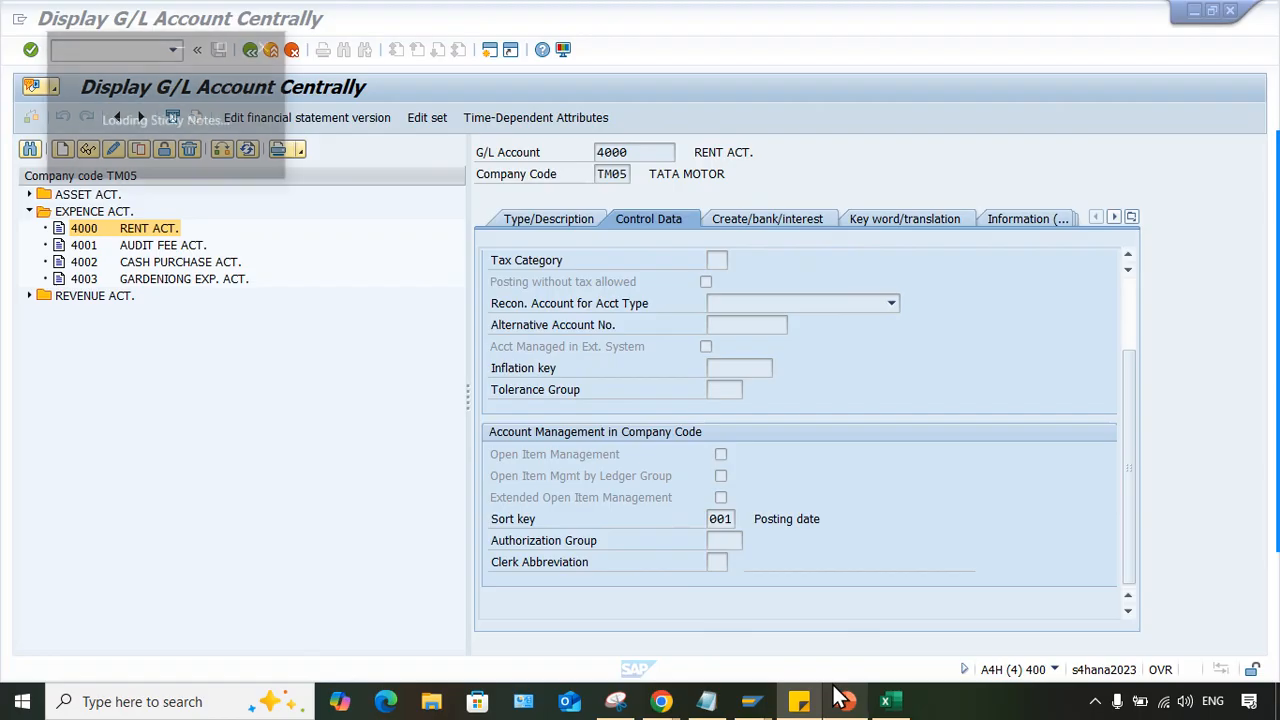
{"action": "left_click", "coordinate": [268, 47]}
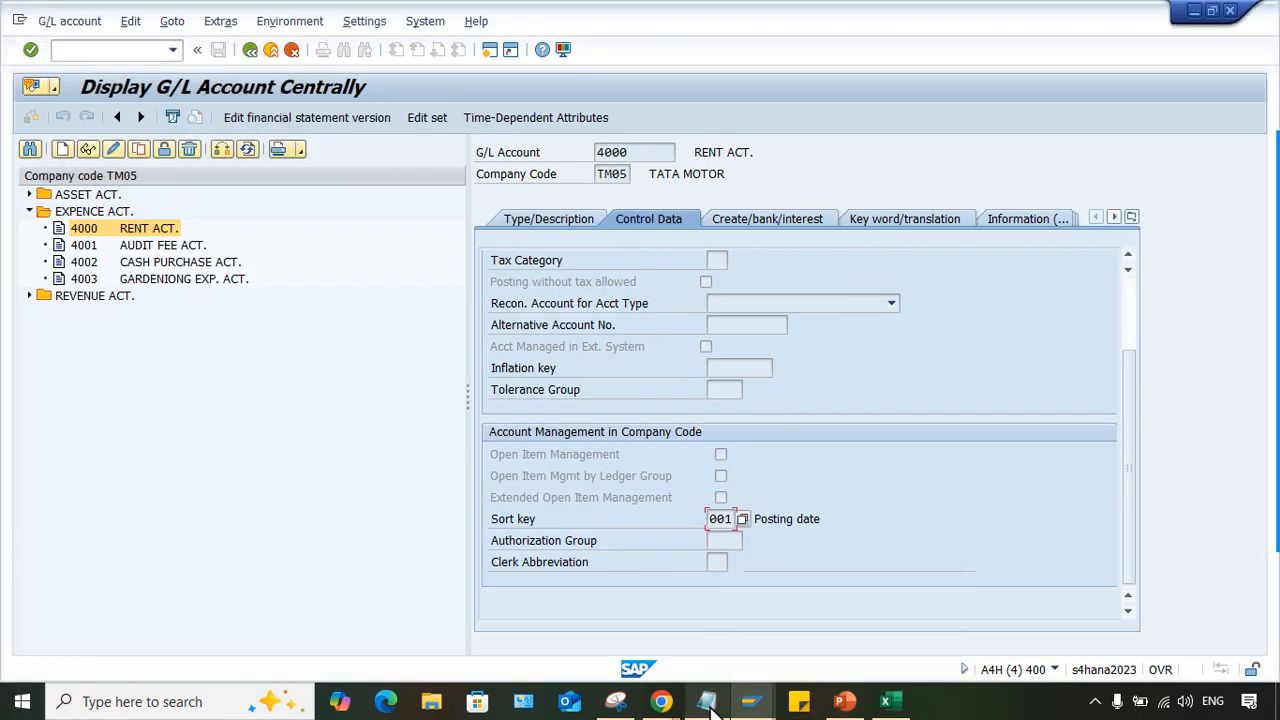
- Switch to the G/L Account Line Item Display window and examine the assignment value of document 1058
{"action": "mouse_move", "coordinate": [748, 705]}
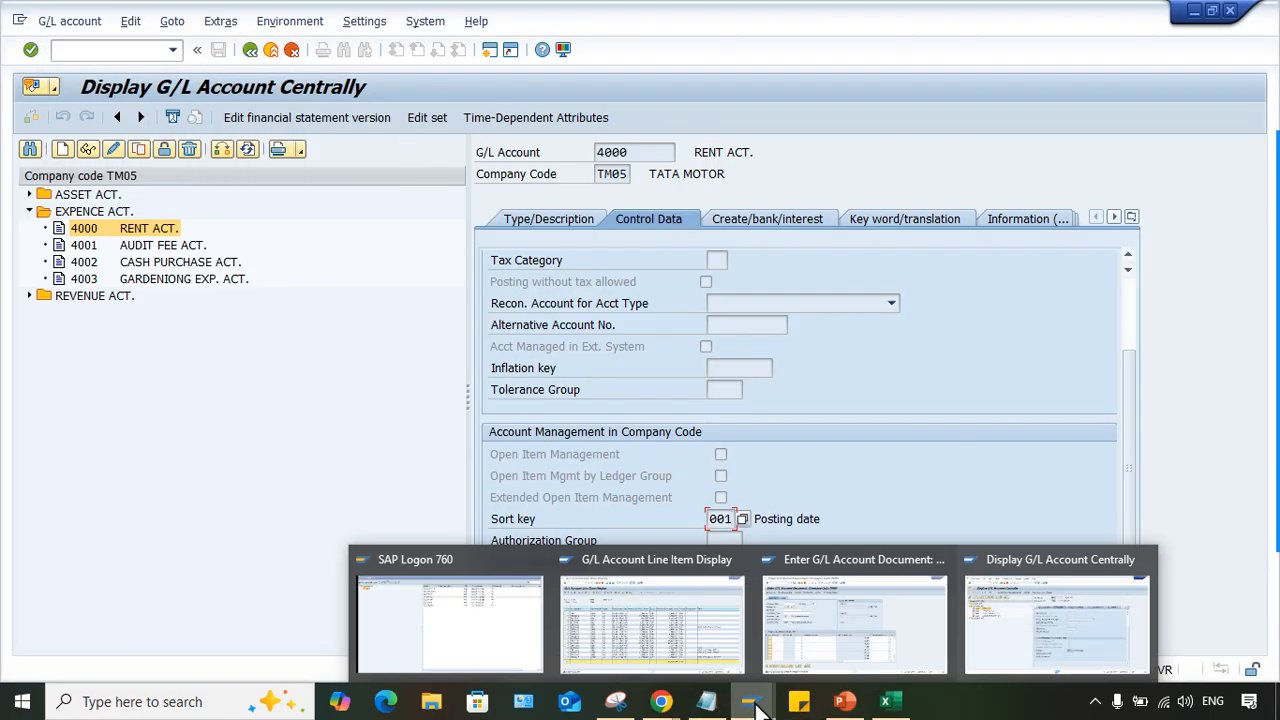
{"action": "left_click", "coordinate": [698, 633]}
{"action": "left_click", "coordinate": [111, 278]}
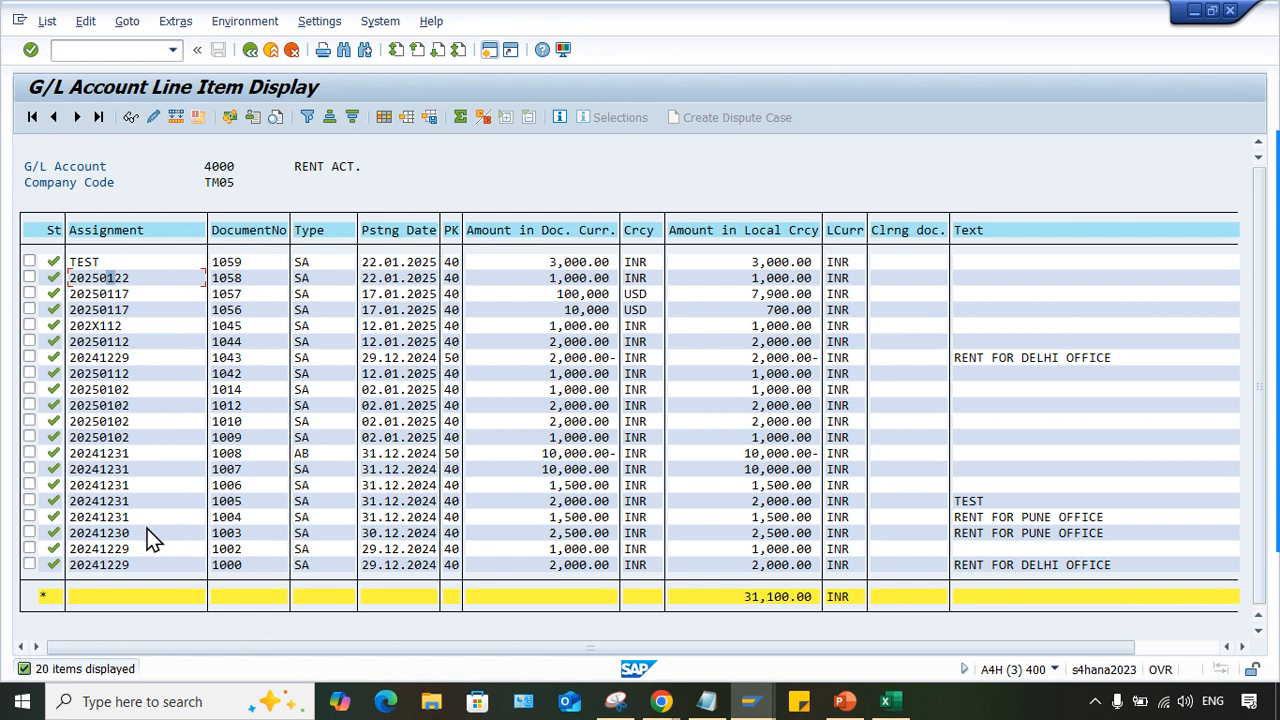
- Switch to the Excel workbook and change cell H9 beside the GR/IR ACT. CR. line to the text 010-PO
{"action": "mouse_move", "coordinate": [1277, 215]}
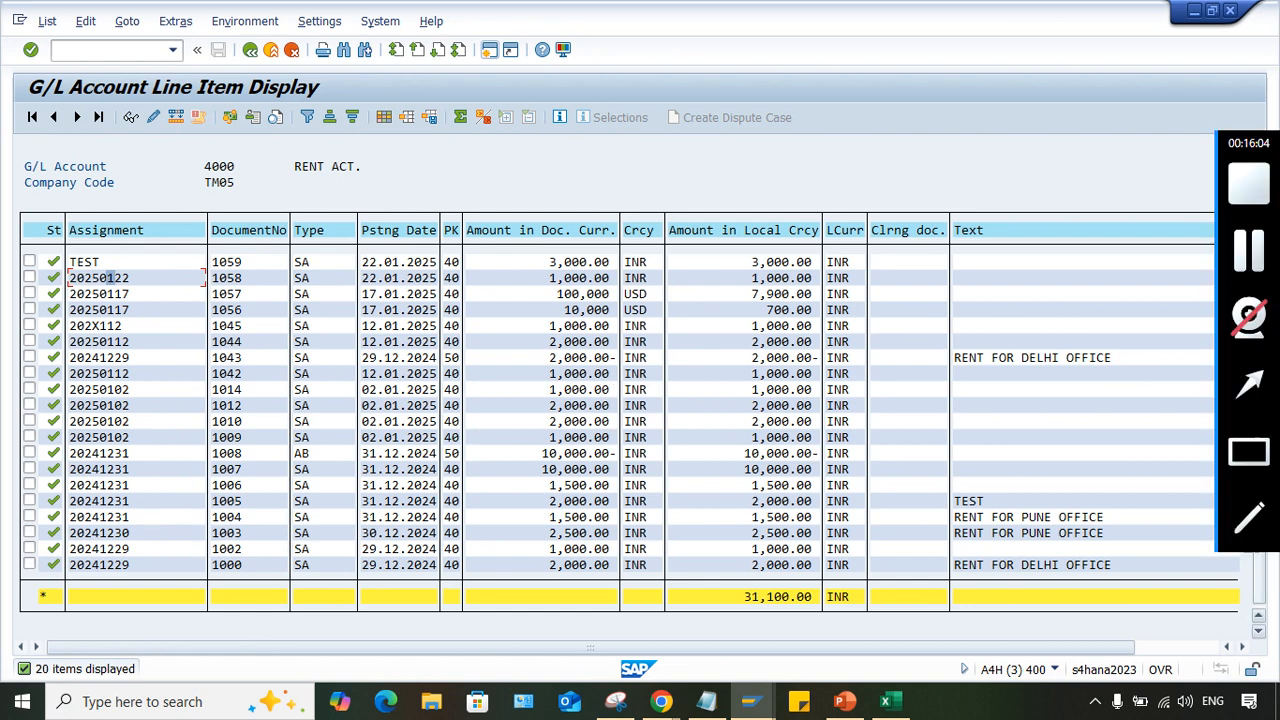
{"action": "left_click", "coordinate": [885, 701]}
{"action": "left_click", "coordinate": [882, 440]}
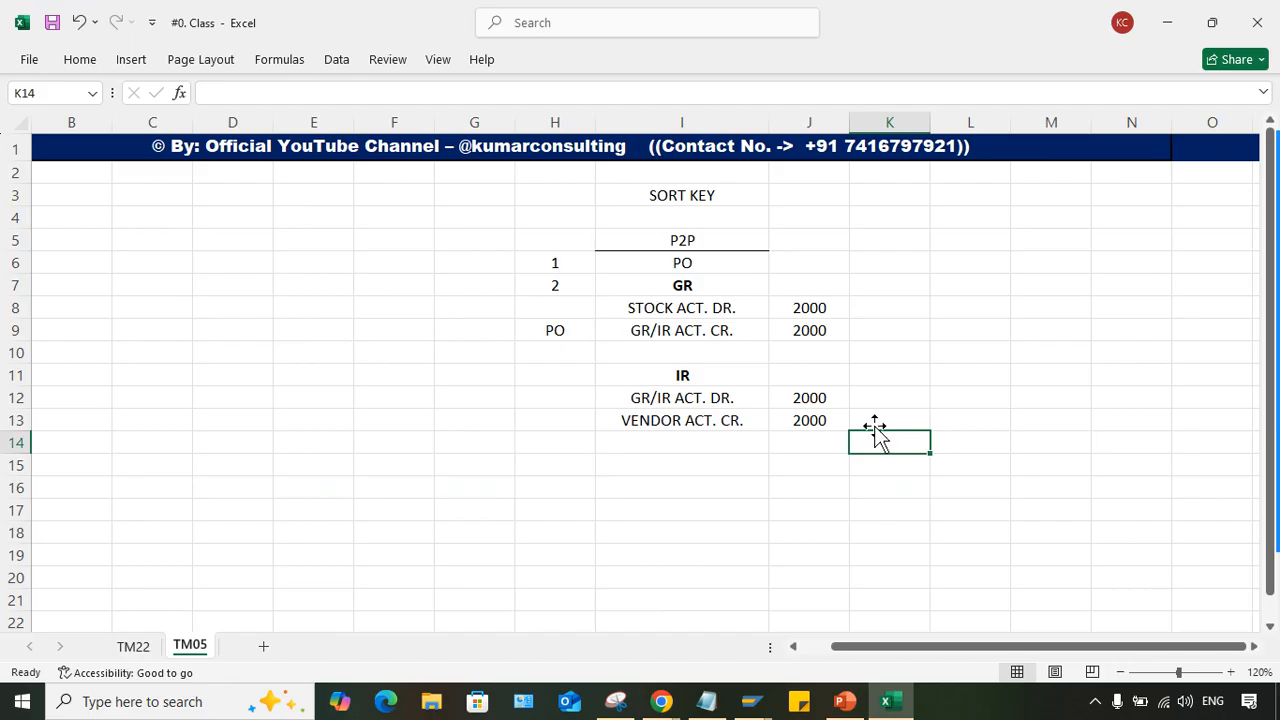
{"action": "left_click", "coordinate": [703, 331]}
{"action": "left_click", "coordinate": [553, 333]}
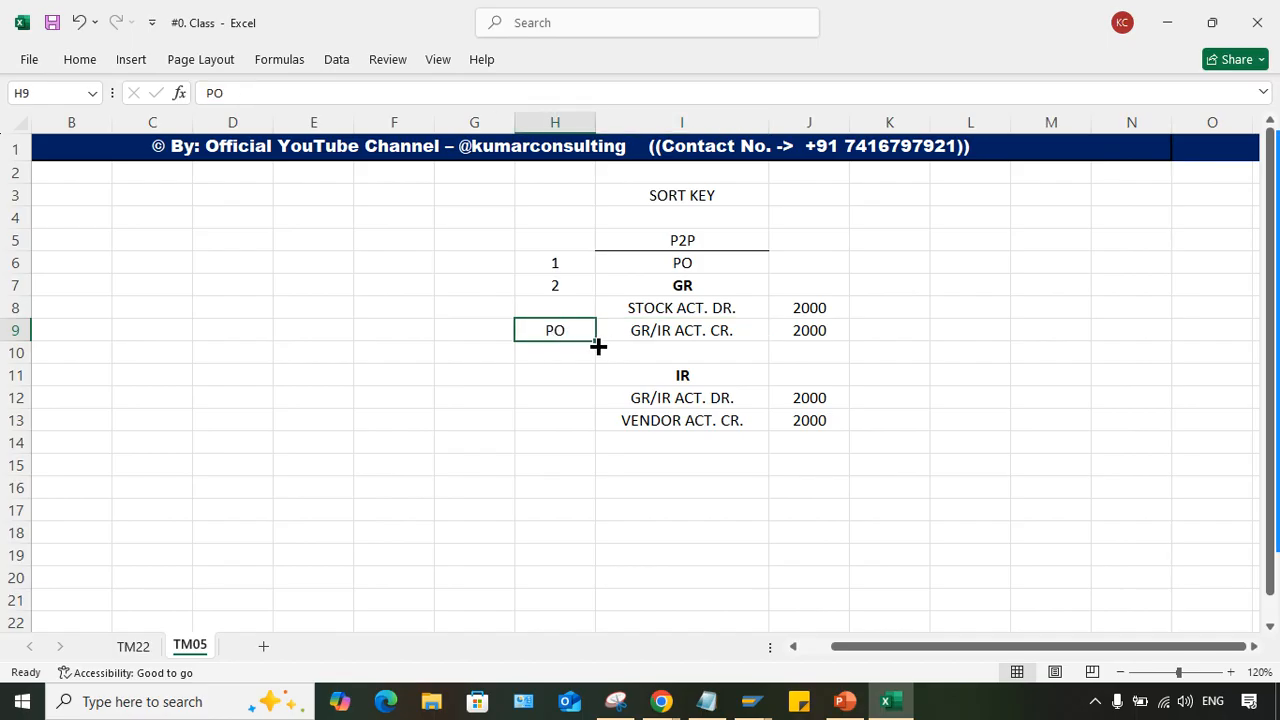
{"action": "type", "text": "'010-PO"}
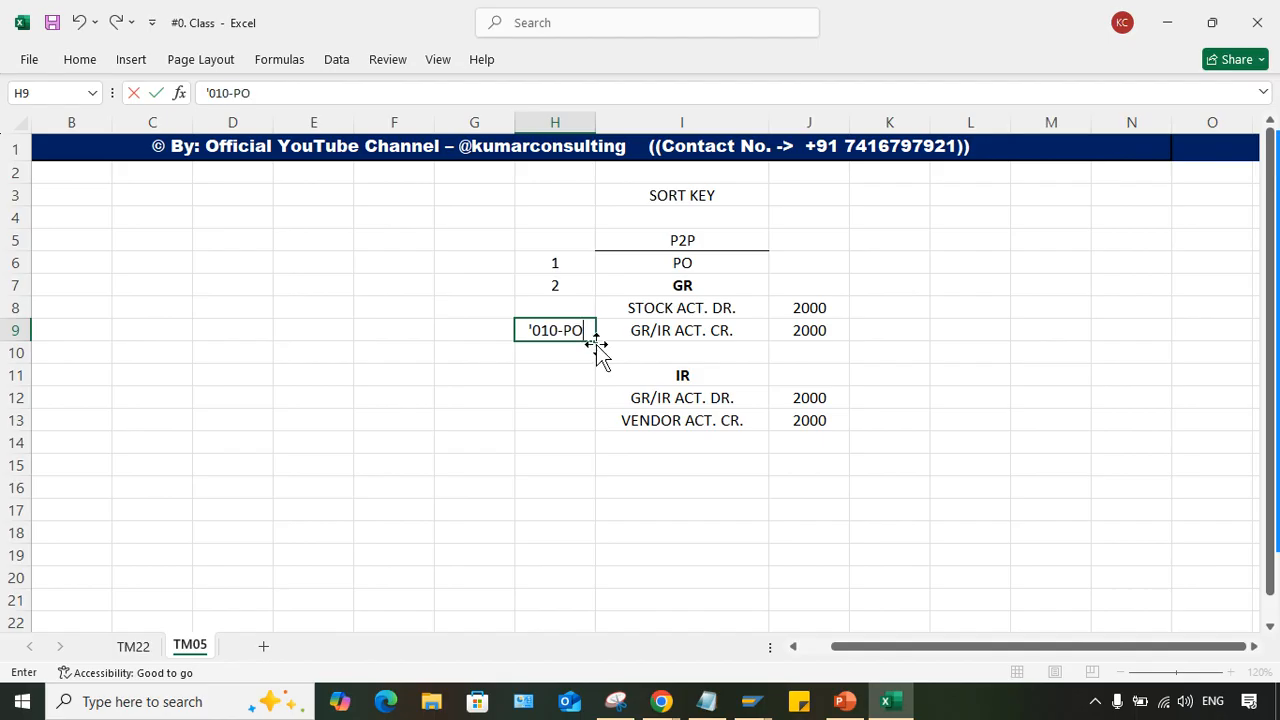
{"action": "key", "text": "Return"}
{"action": "left_click", "coordinate": [560, 331]}
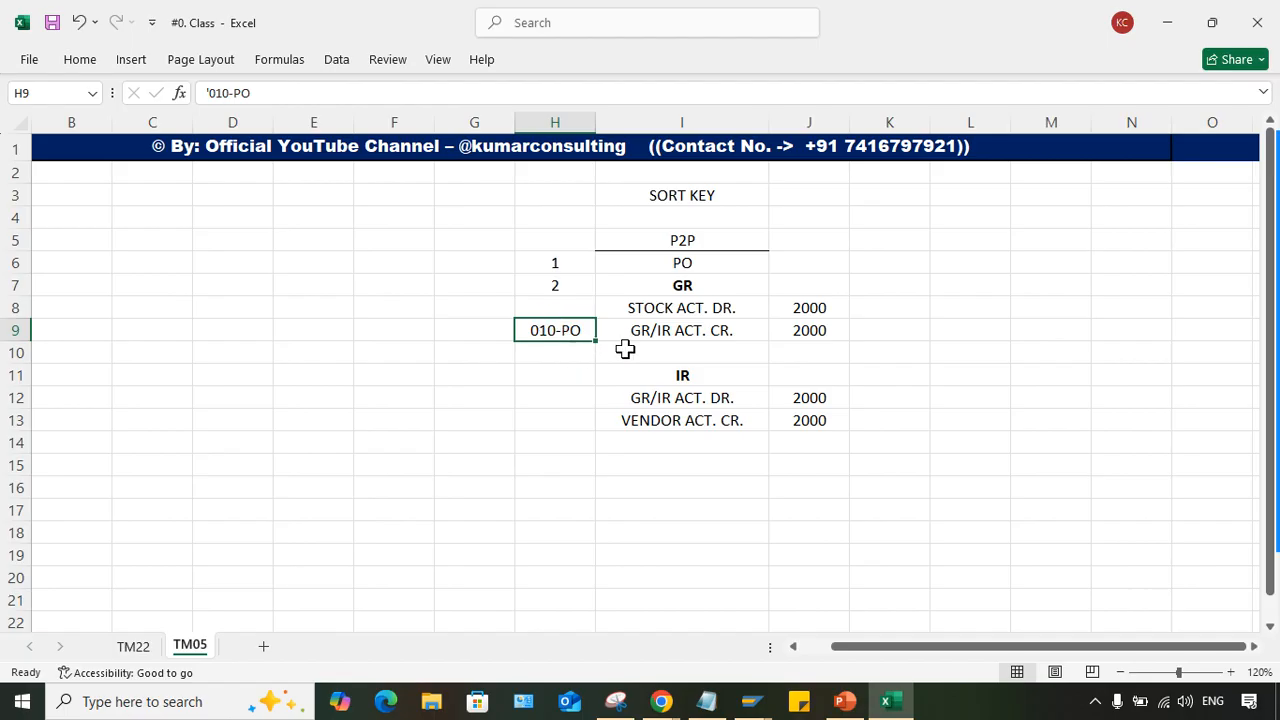
- Examine the stock and GR/IR lines under GR and compare them with the GR/IR and vendor lines under IR
{"action": "left_click", "coordinate": [688, 330]}
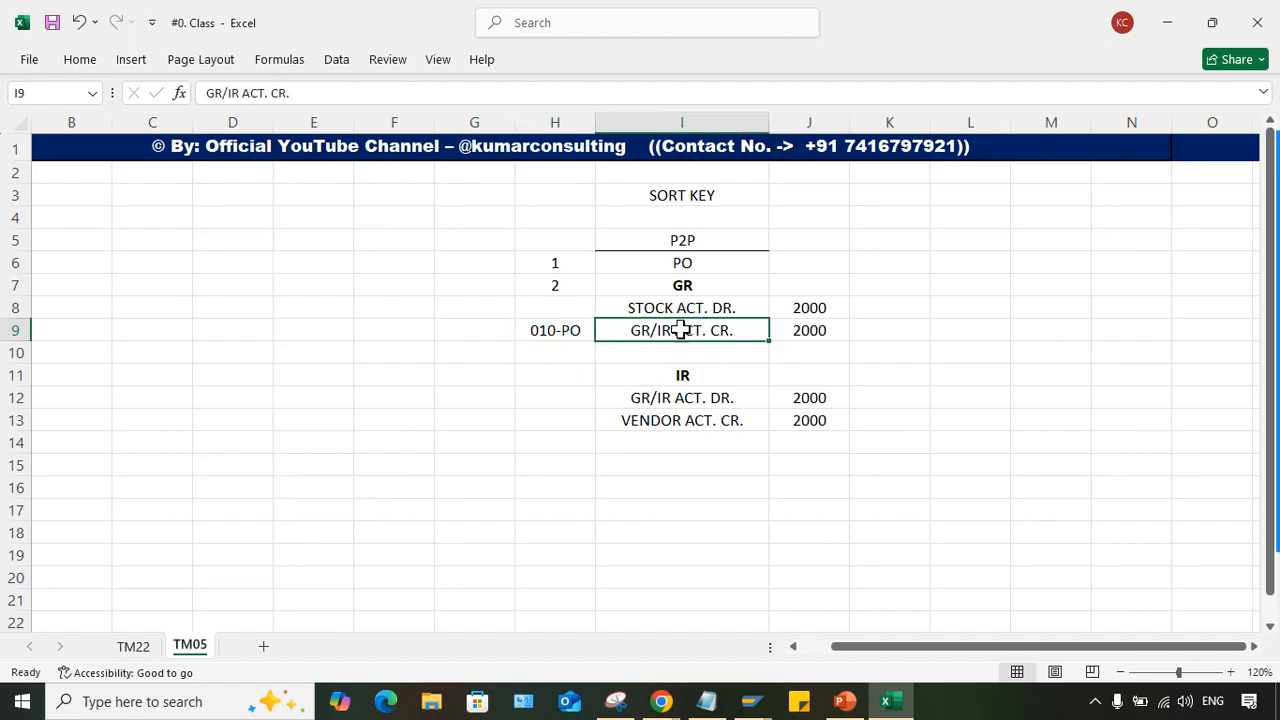
{"action": "left_click", "coordinate": [806, 327]}
{"action": "left_click", "coordinate": [691, 329]}
{"action": "left_click", "coordinate": [648, 302]}
{"action": "left_click_drag", "start_coordinate": [648, 302], "coordinate": [805, 330]}
{"action": "left_click", "coordinate": [726, 330]}
{"action": "left_click", "coordinate": [724, 309]}
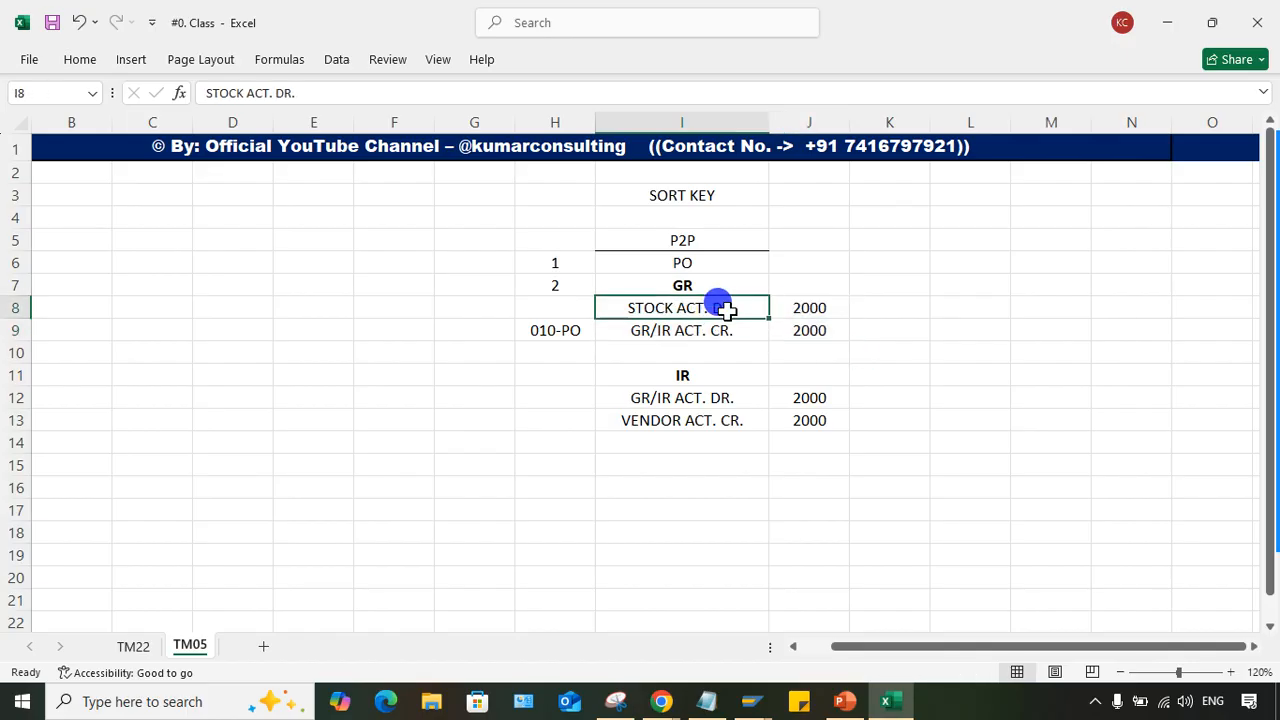
{"action": "left_click_drag", "start_coordinate": [658, 392], "coordinate": [689, 422]}
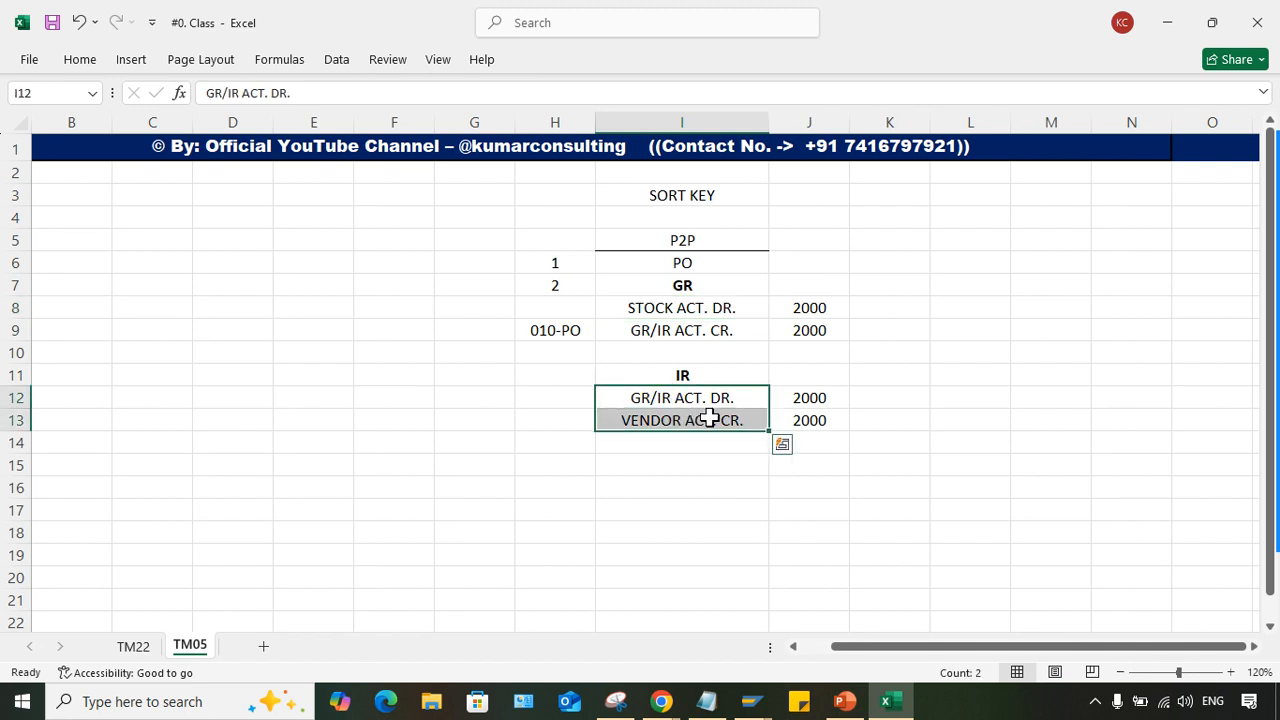
{"action": "left_click", "coordinate": [1051, 306]}
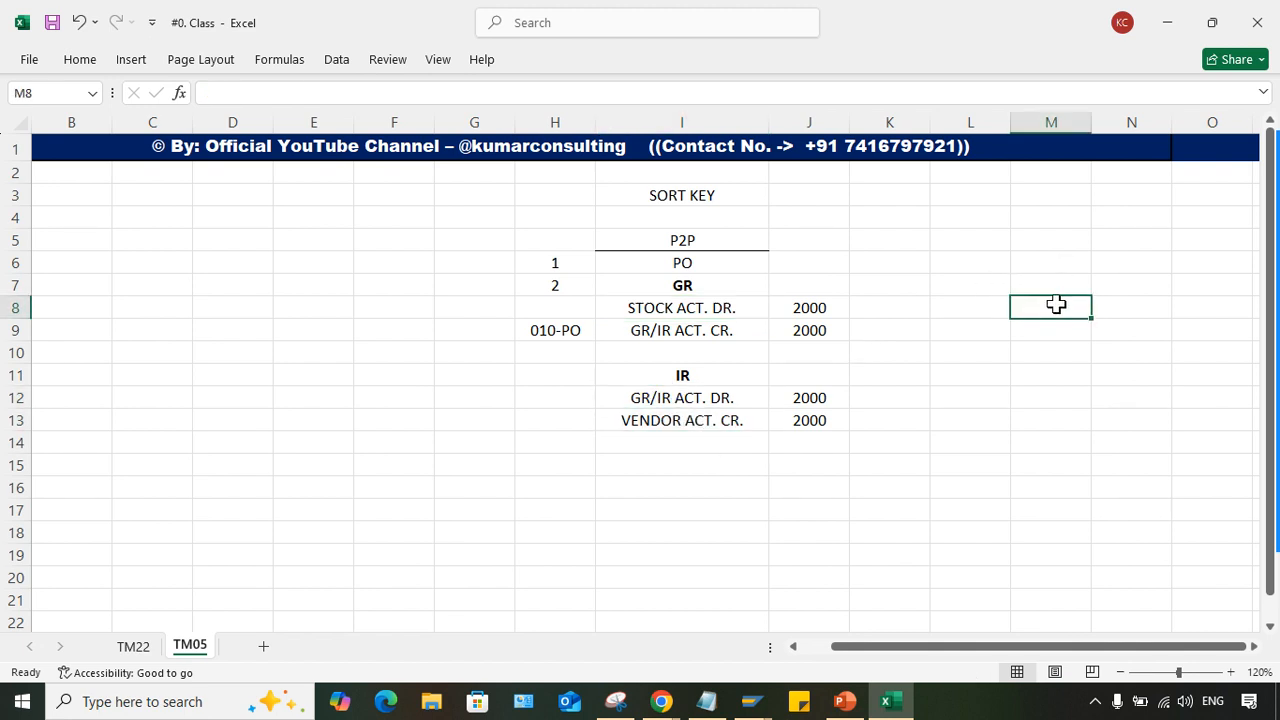
{"action": "left_click", "coordinate": [712, 332]}
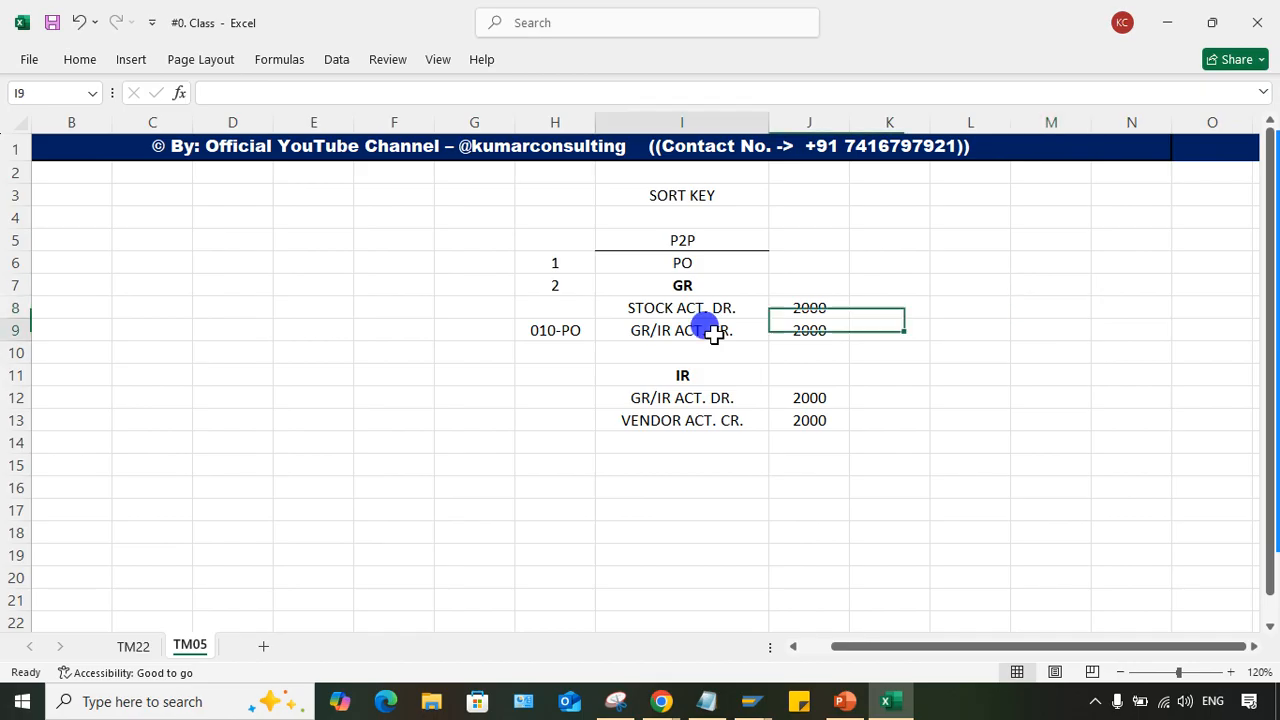
{"action": "left_click", "coordinate": [1048, 326]}
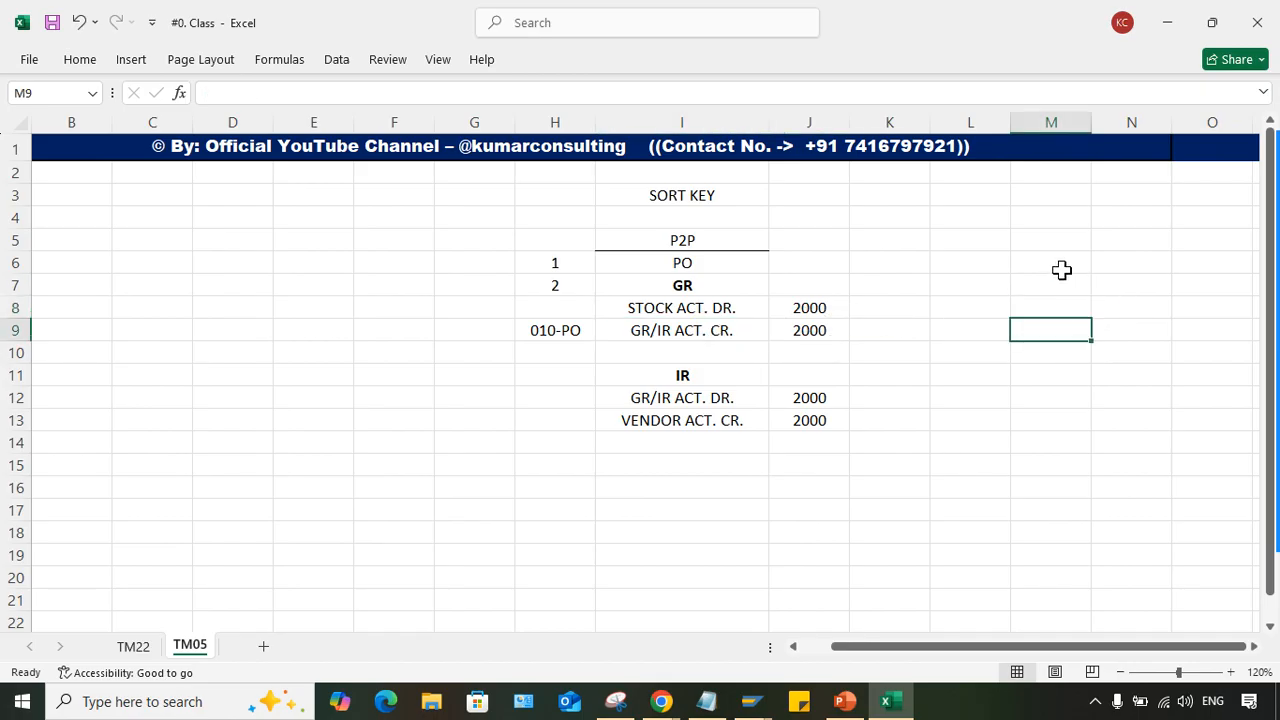
- Start a sample GR/IR line item in row 6 with amount 2000 in M6 and CR in N6
{"action": "left_click", "coordinate": [1113, 264]}
{"action": "left_click", "coordinate": [1037, 259]}
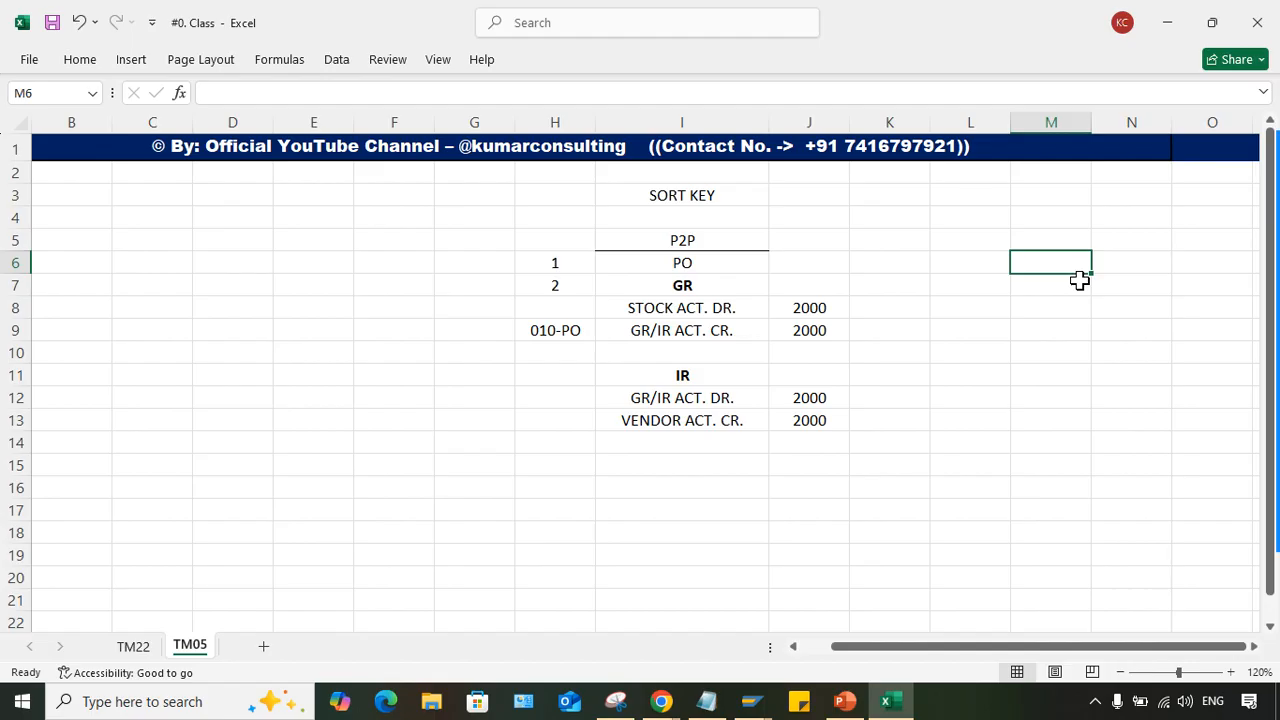
{"action": "type", "text": "2000"}
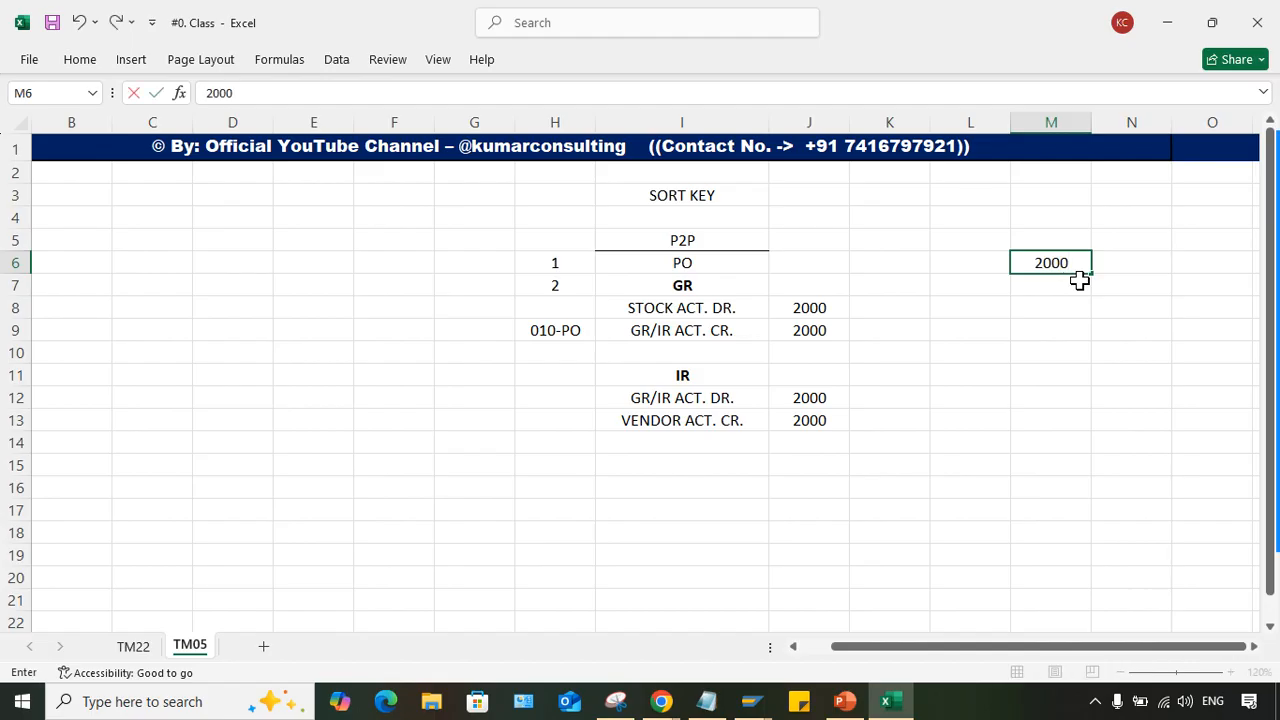
{"action": "key", "text": "Return"}
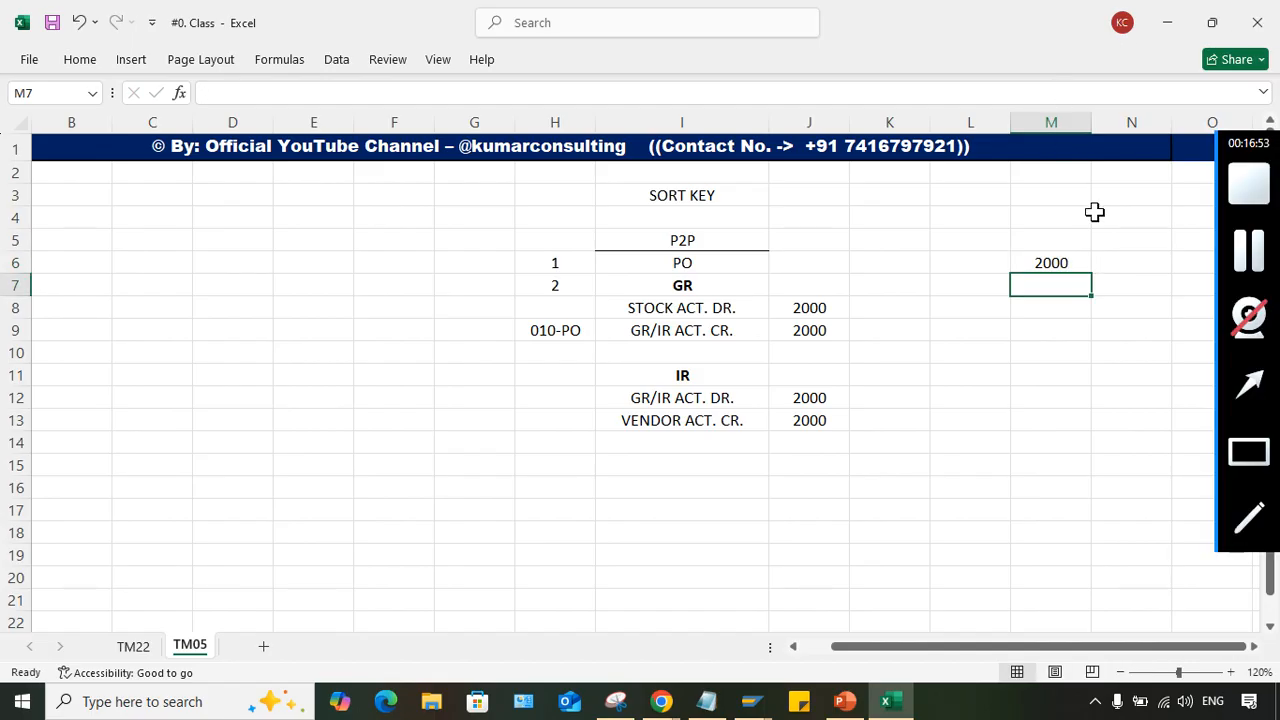
{"action": "left_click", "coordinate": [1051, 256]}
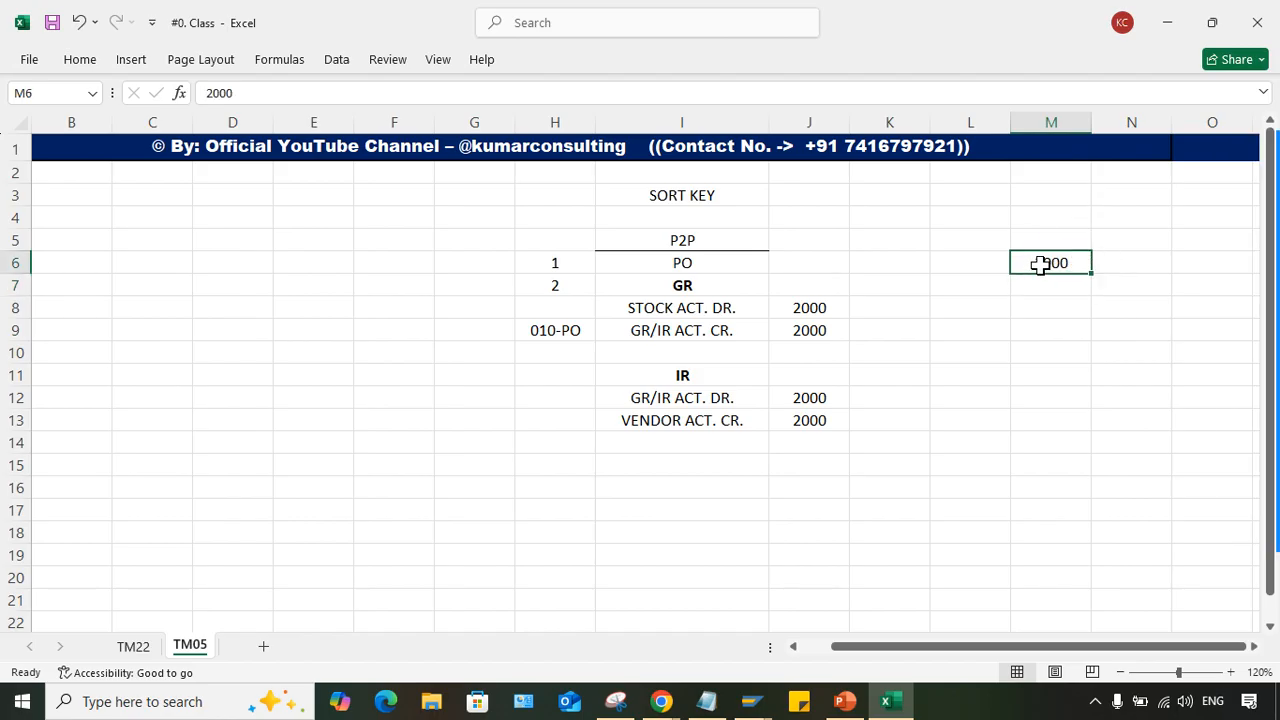
{"action": "left_click", "coordinate": [1097, 256]}
{"action": "key", "text": "F2"}
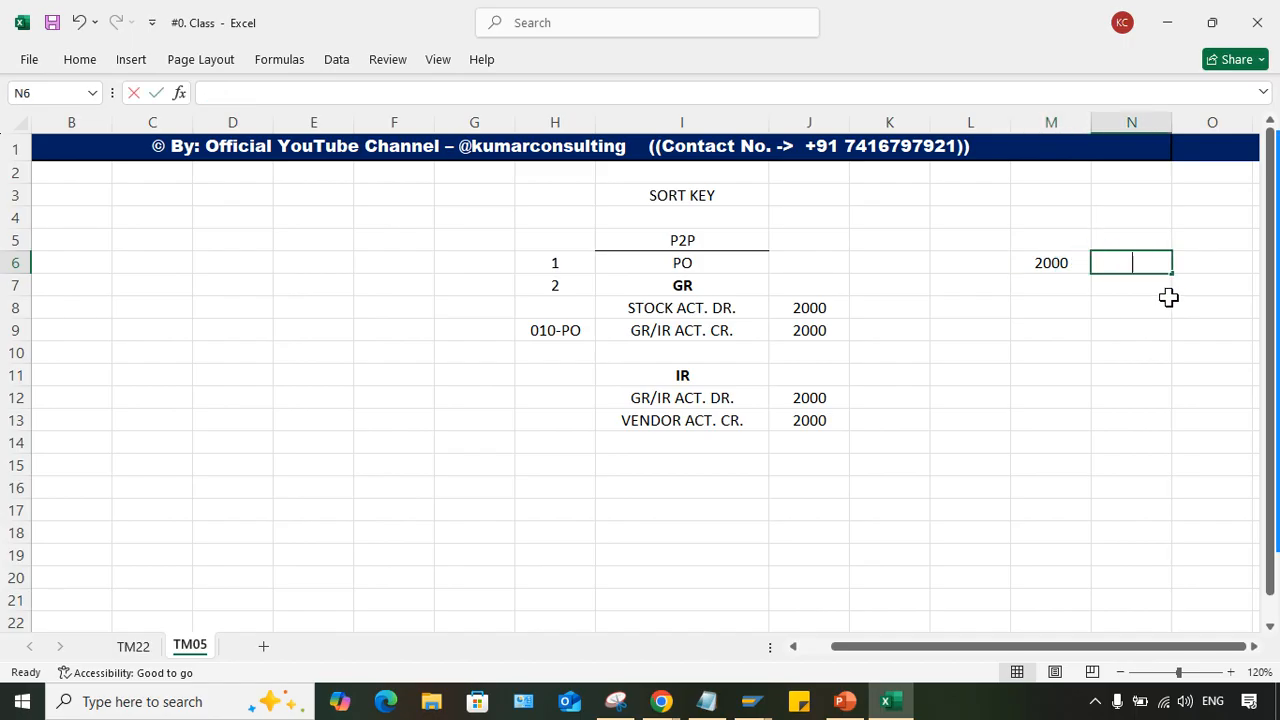
{"action": "type", "text": "CR"}
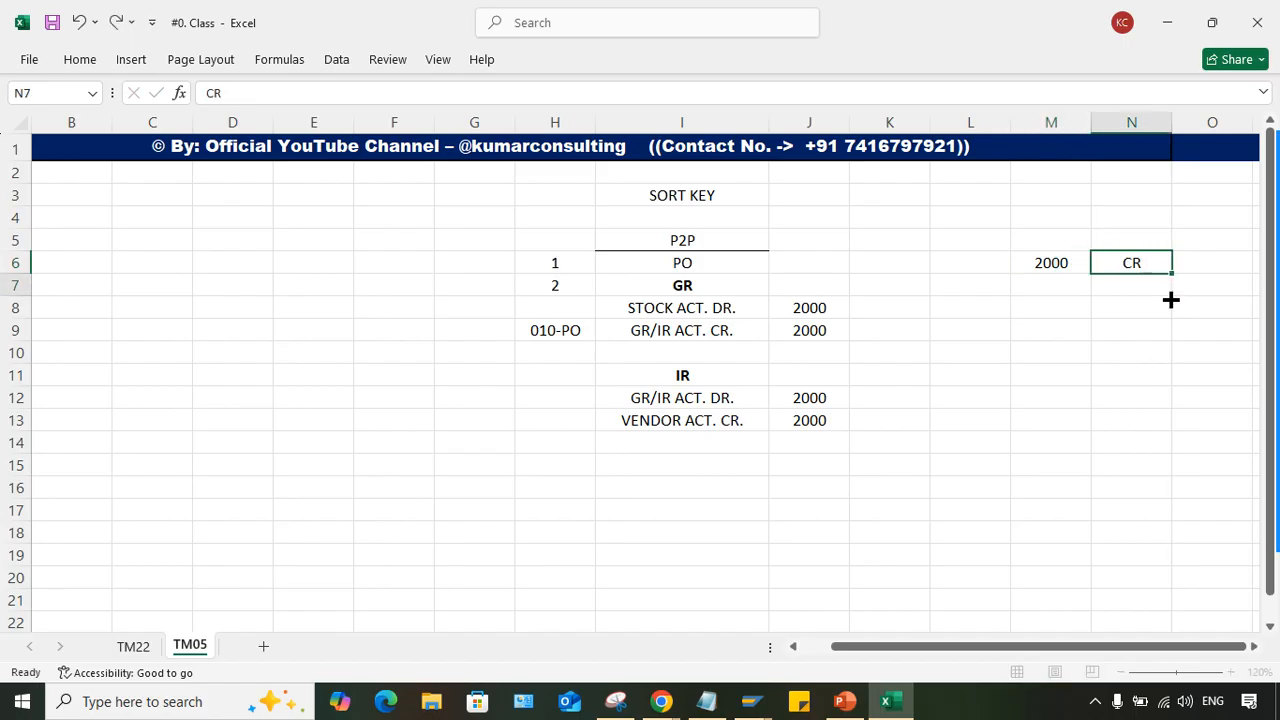
{"action": "key", "text": "Return"}
- Enter 4120 in cell L6 beside the 2000 credit amount
{"action": "left_click", "coordinate": [970, 262]}
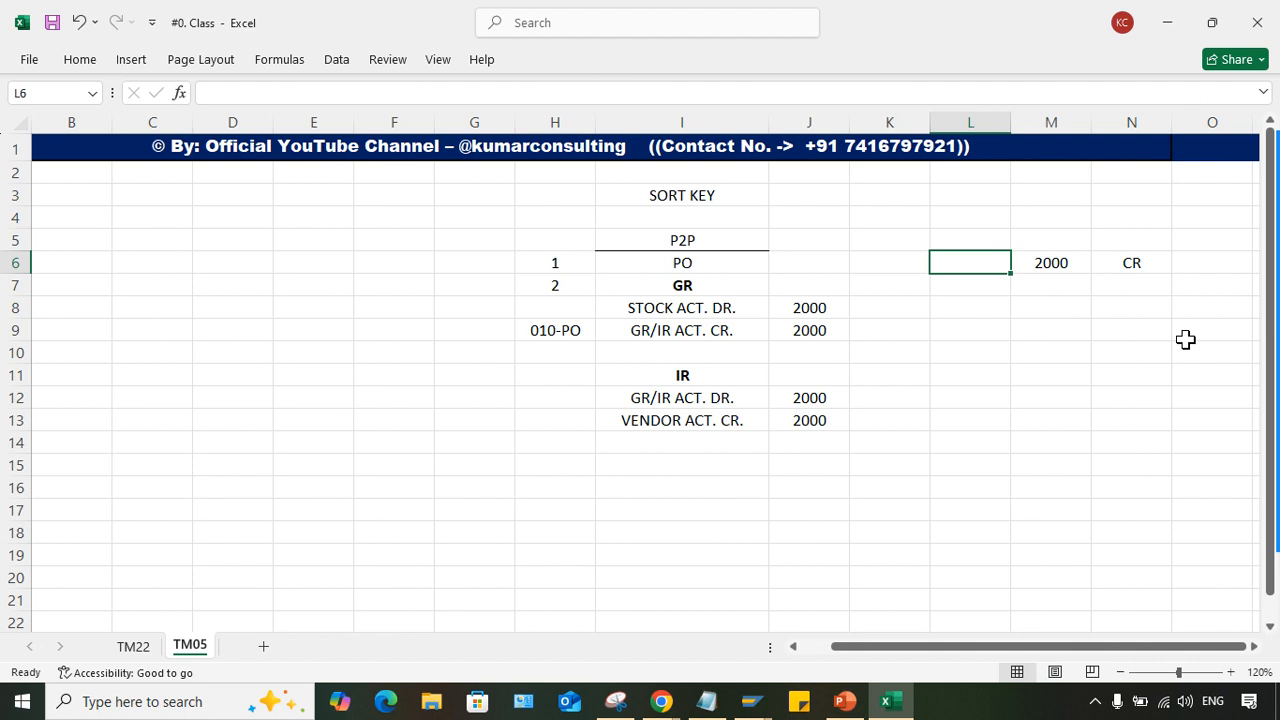
{"action": "type", "text": "4120"}
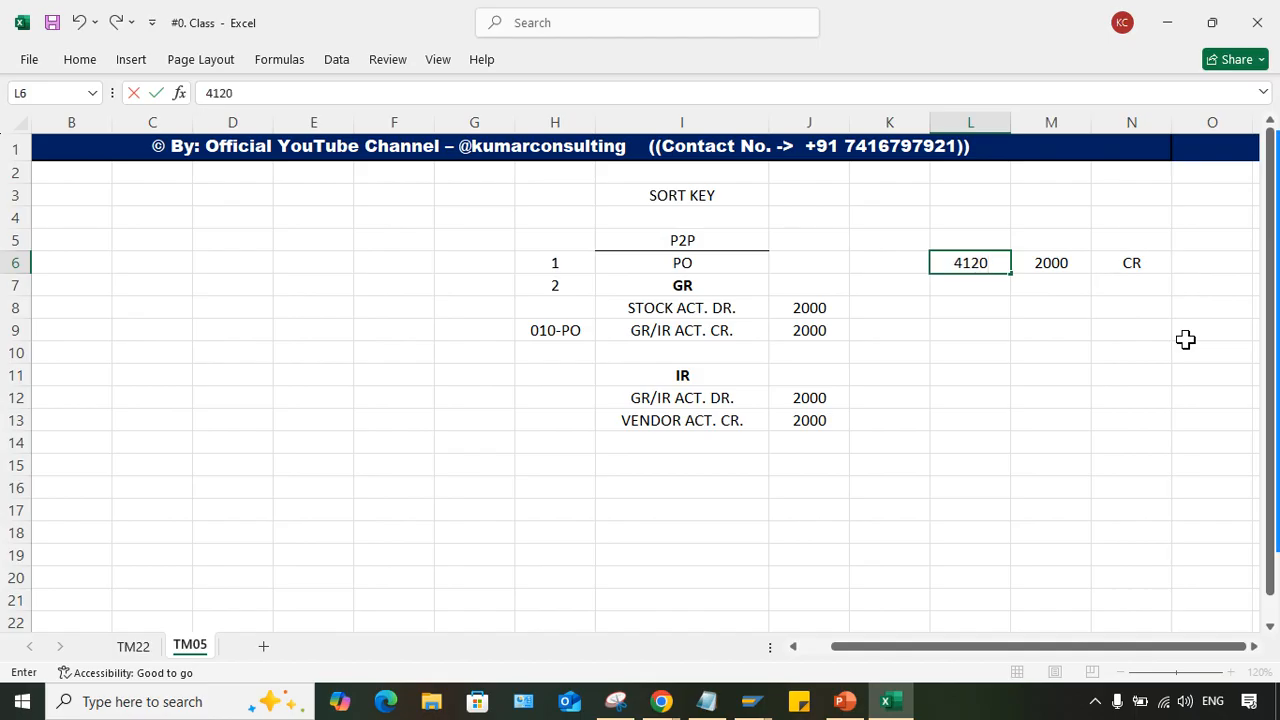
{"action": "key", "text": "Return"}
{"action": "left_click", "coordinate": [948, 256]}
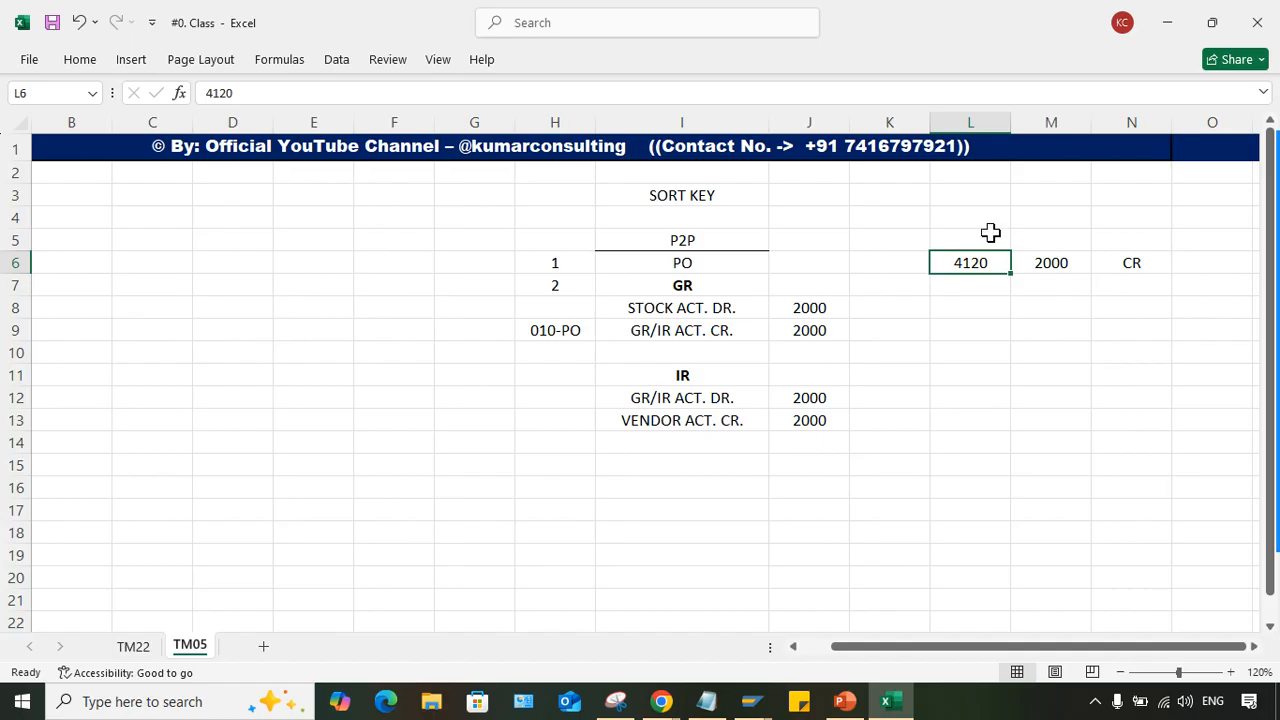
- Add a second sample line in row 7 with 4133 in L7, 3000 in M7 and CR in N7
{"action": "left_click", "coordinate": [1065, 287]}
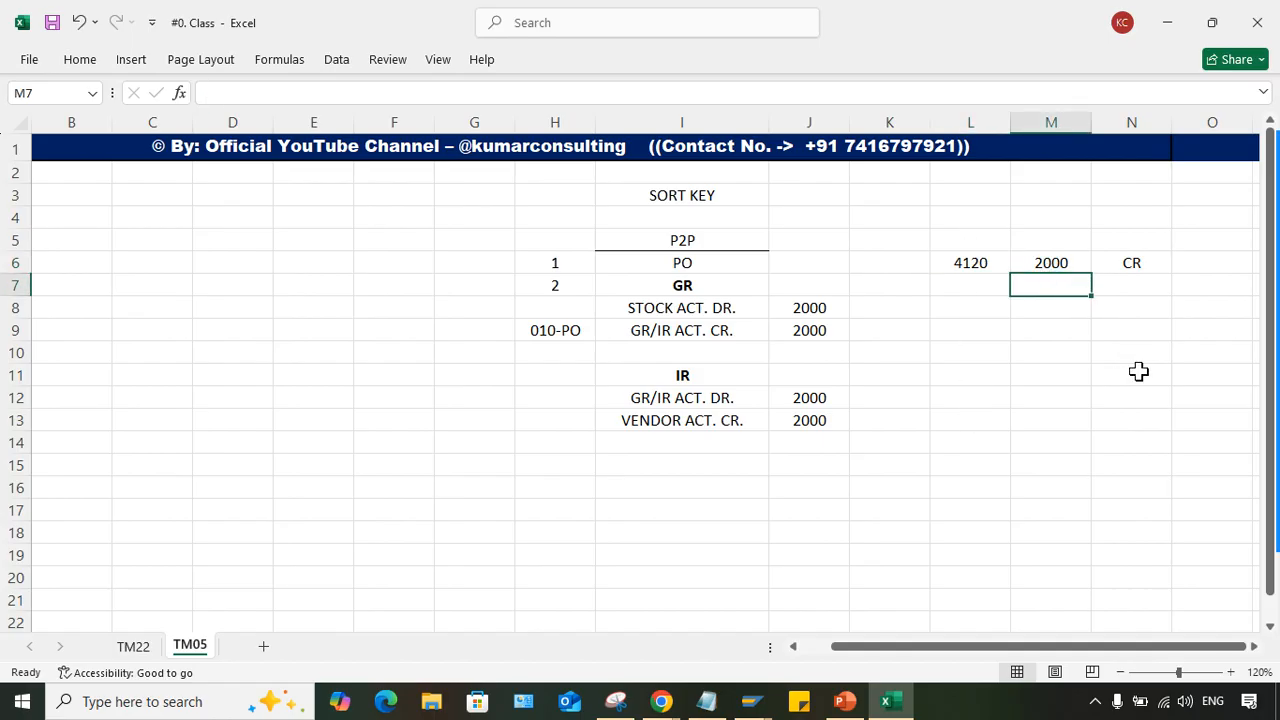
{"action": "type", "text": "3000"}
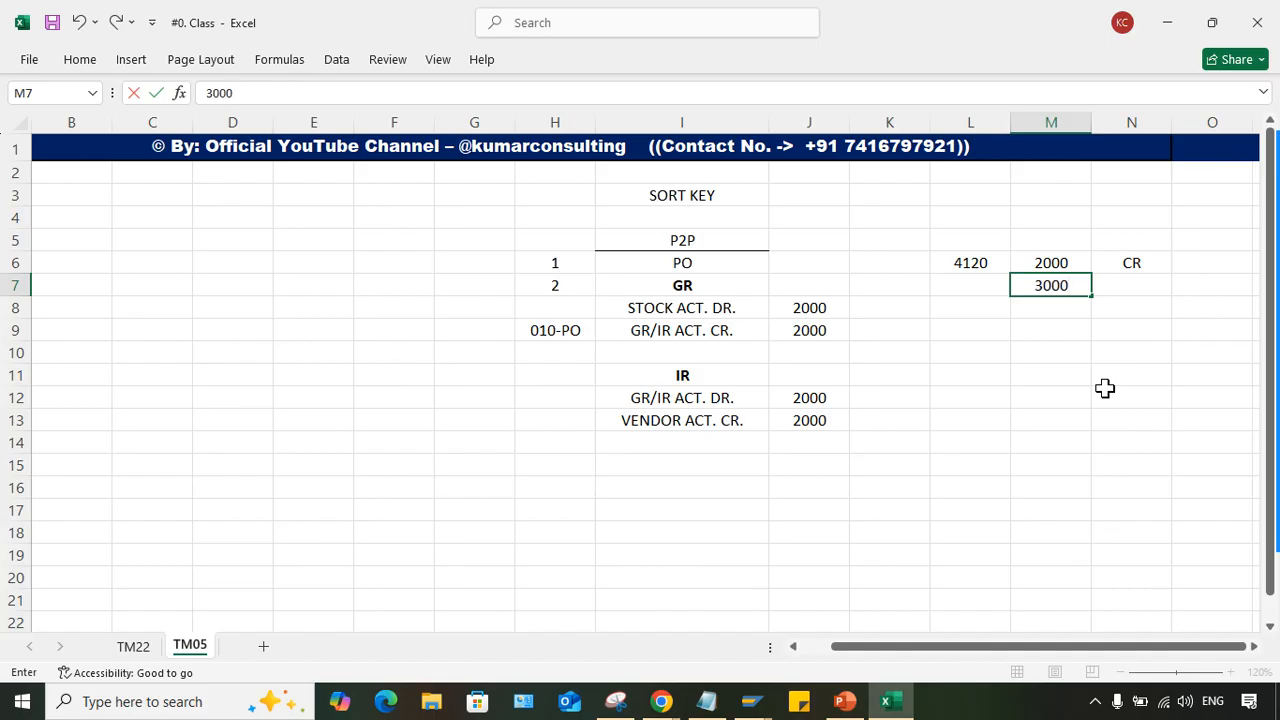
{"action": "key", "text": "Return"}
{"action": "left_click", "coordinate": [973, 282]}
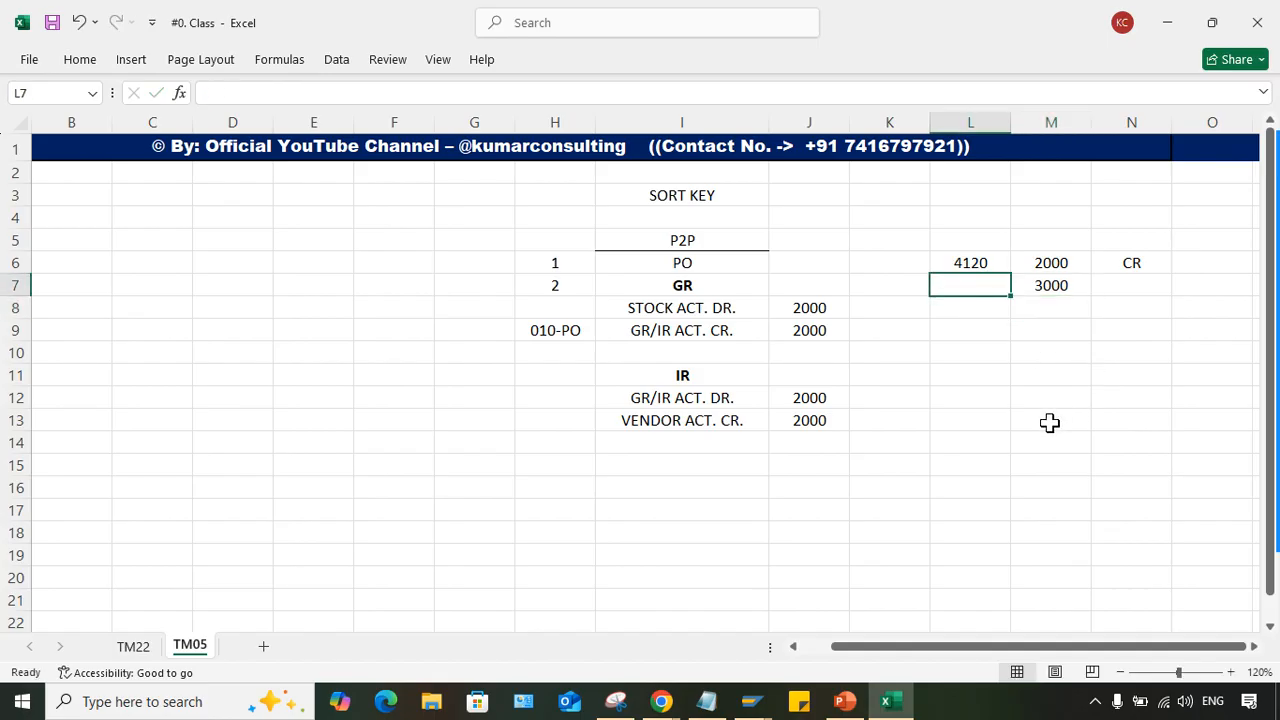
{"action": "key", "text": "Right"}
{"action": "key", "text": "Right"}
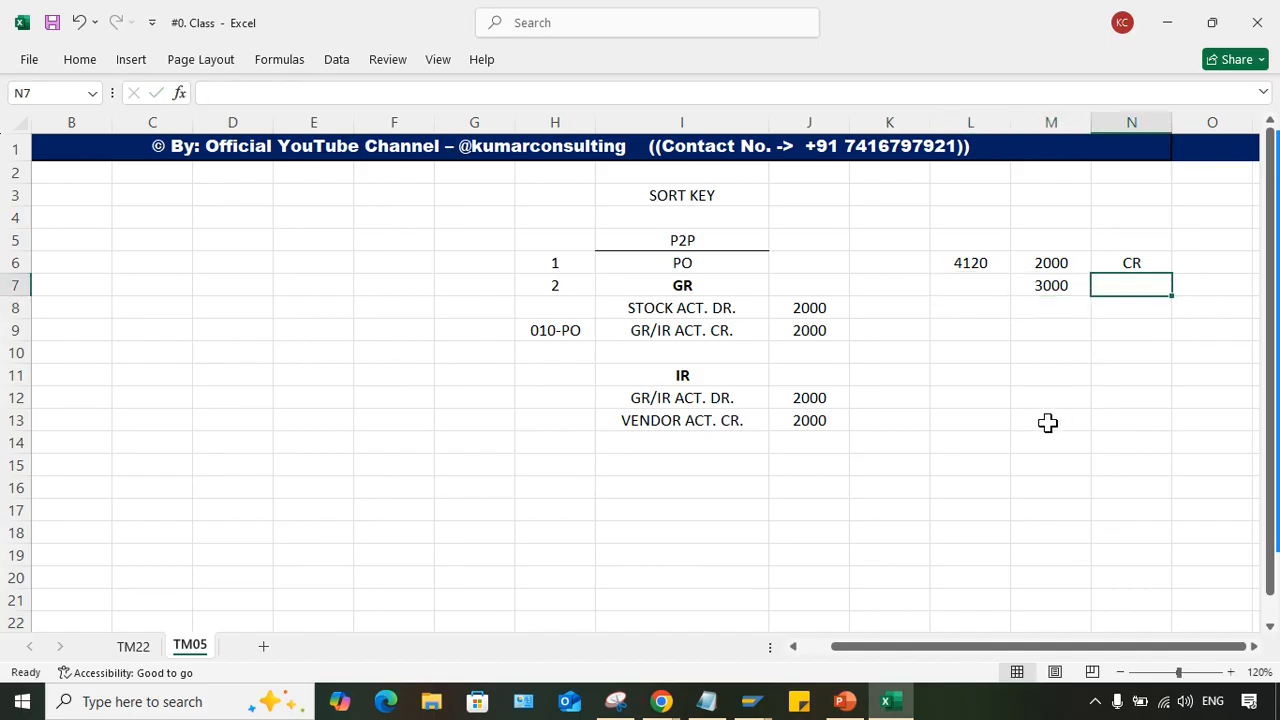
{"action": "type", "text": "CR"}
{"action": "key", "text": "Left"}
{"action": "key", "text": "Left"}
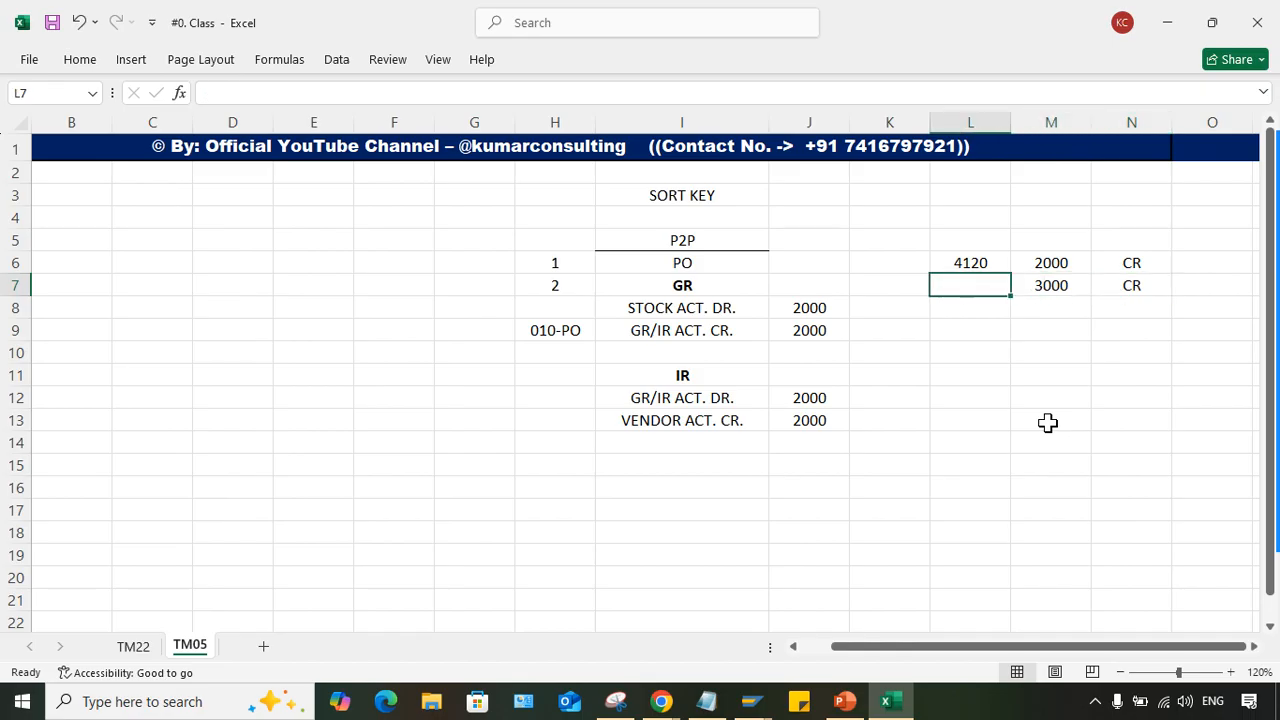
{"action": "type", "text": "4133"}
{"action": "key", "text": "Return"}
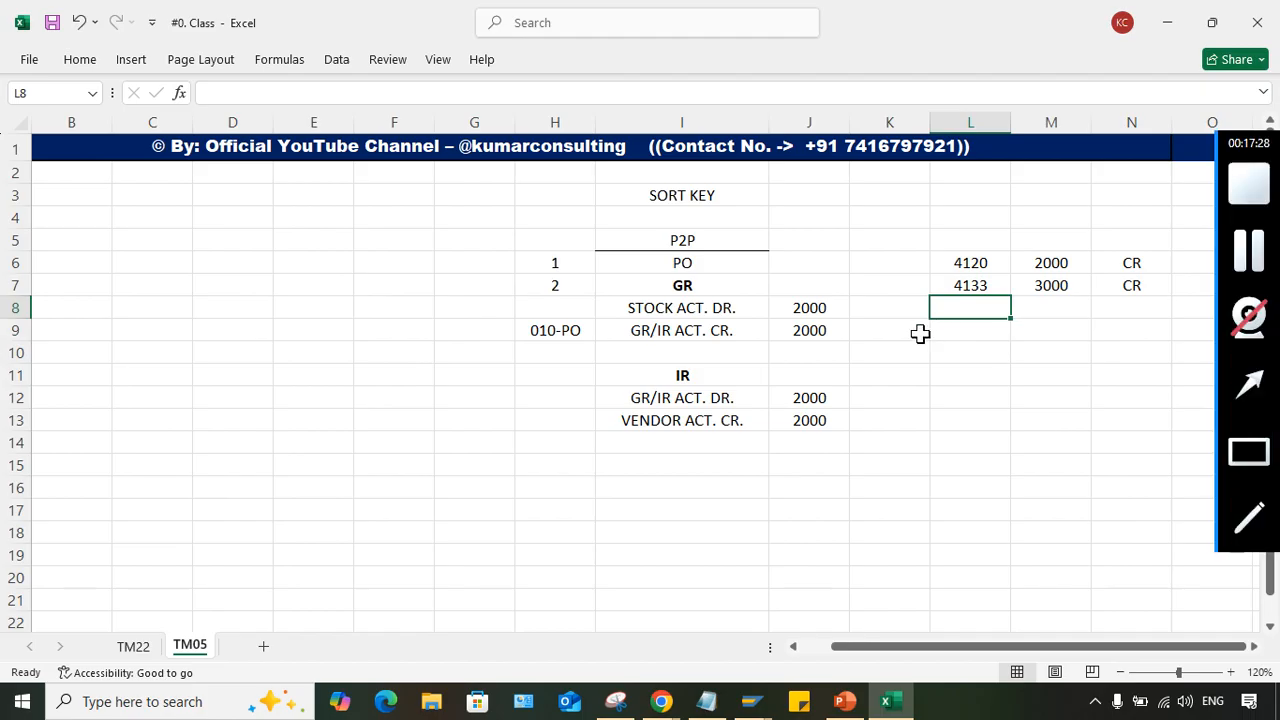
- Add a third sample line in row 8 with 4125 in L8, 6000 in M8 and CR in N8
{"action": "left_click", "coordinate": [1040, 310]}
{"action": "type", "text": "6000"}
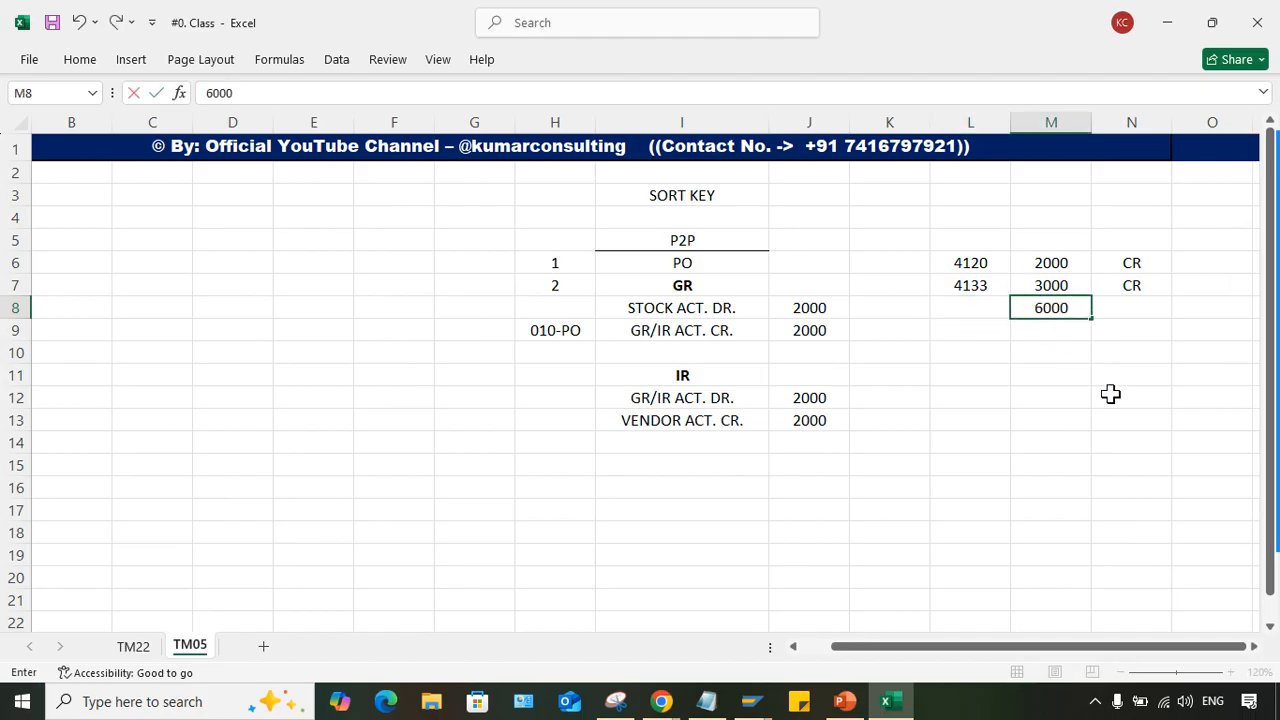
{"action": "key", "text": "Tab"}
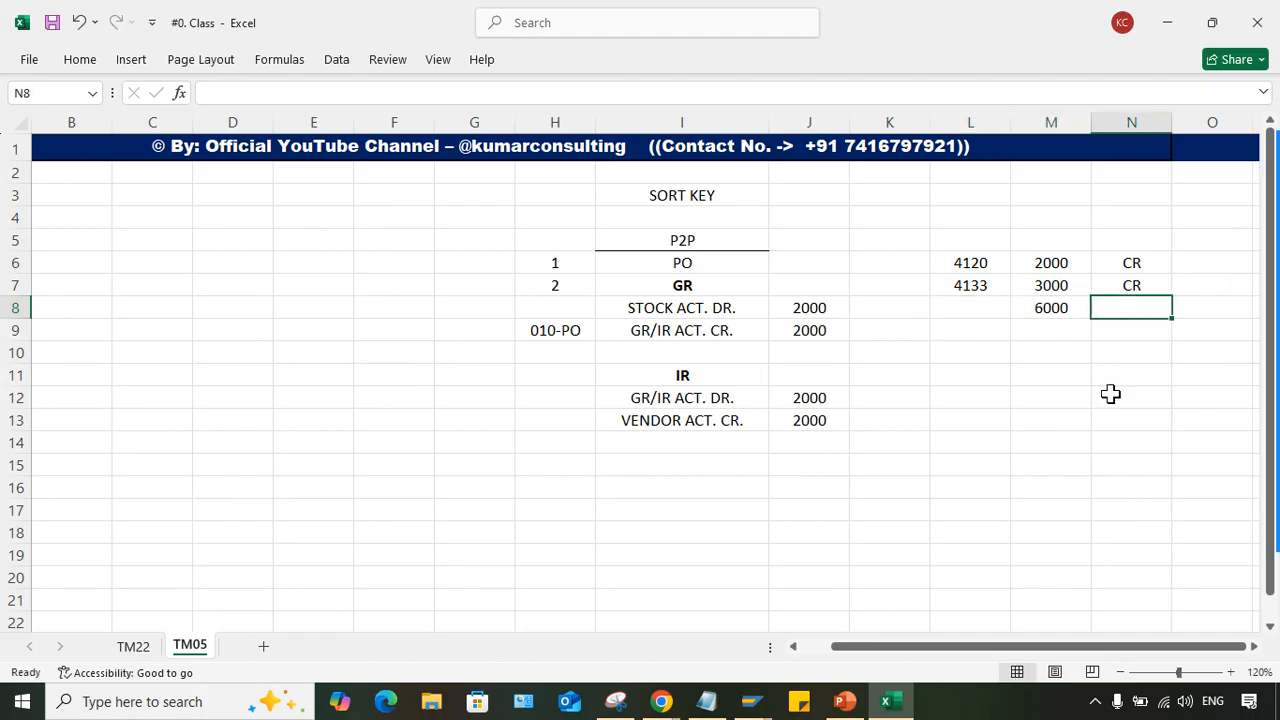
{"action": "type", "text": "C"}
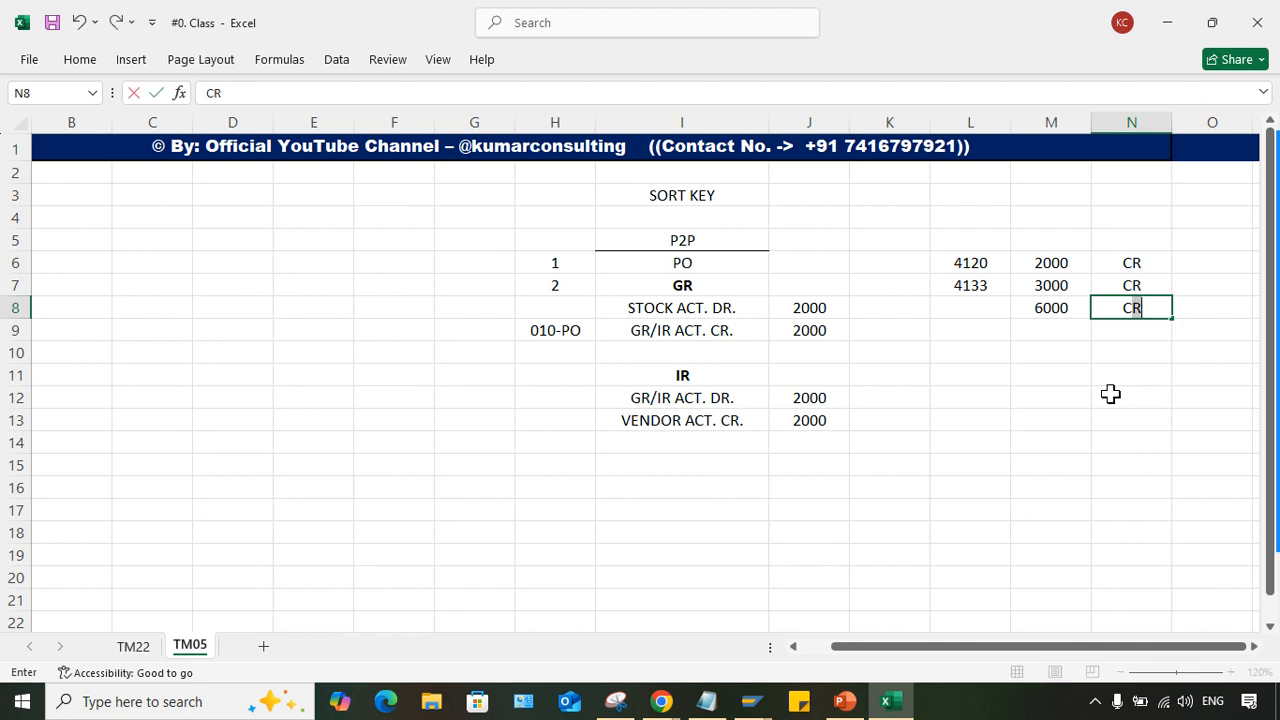
{"action": "left_click", "coordinate": [993, 308]}
{"action": "type", "text": "41"}
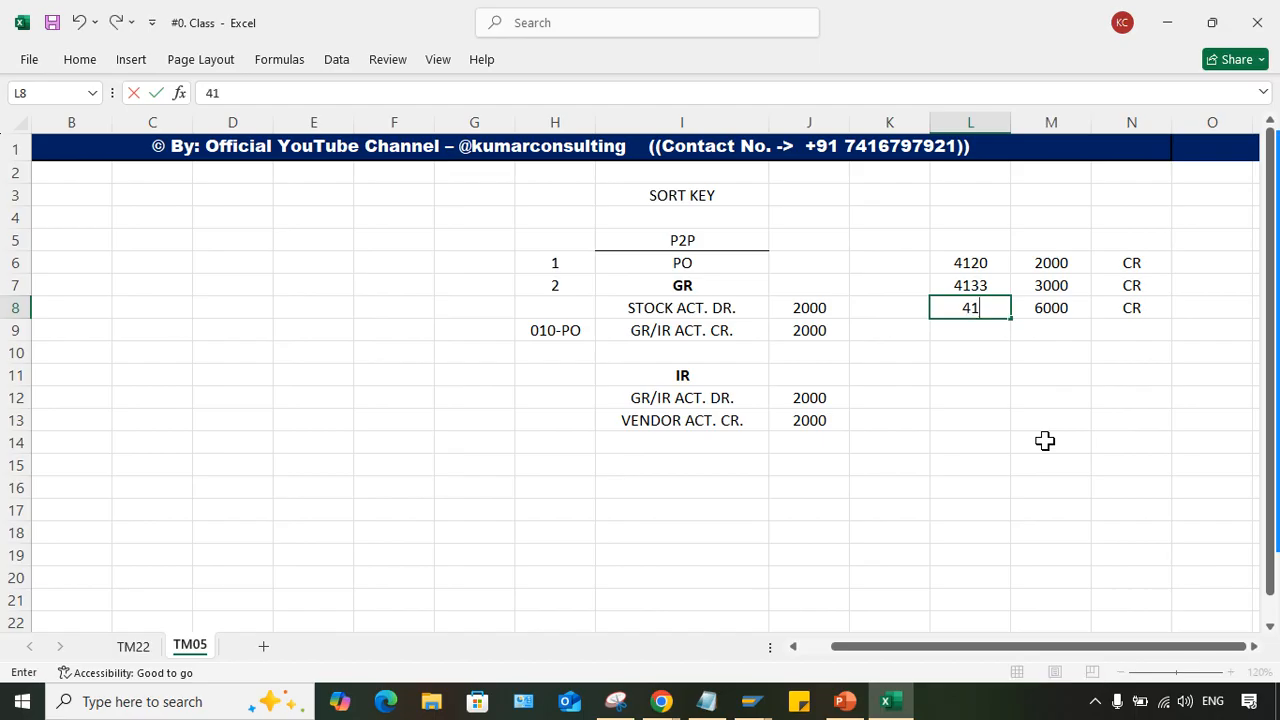
{"action": "type", "text": "25"}
{"action": "key", "text": "Return"}
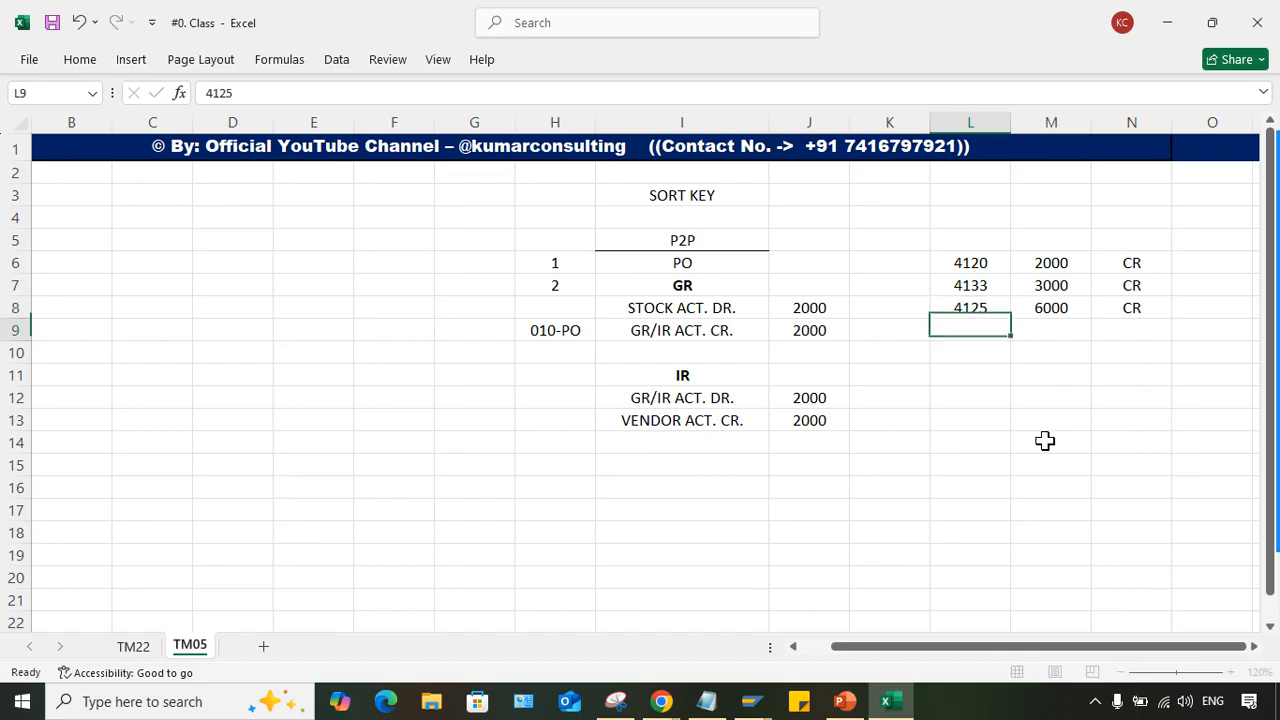
- Add a fourth sample line in row 9 with 4133 in L9, 3000 in M9 and DR in N9
{"action": "left_click", "coordinate": [1050, 330]}
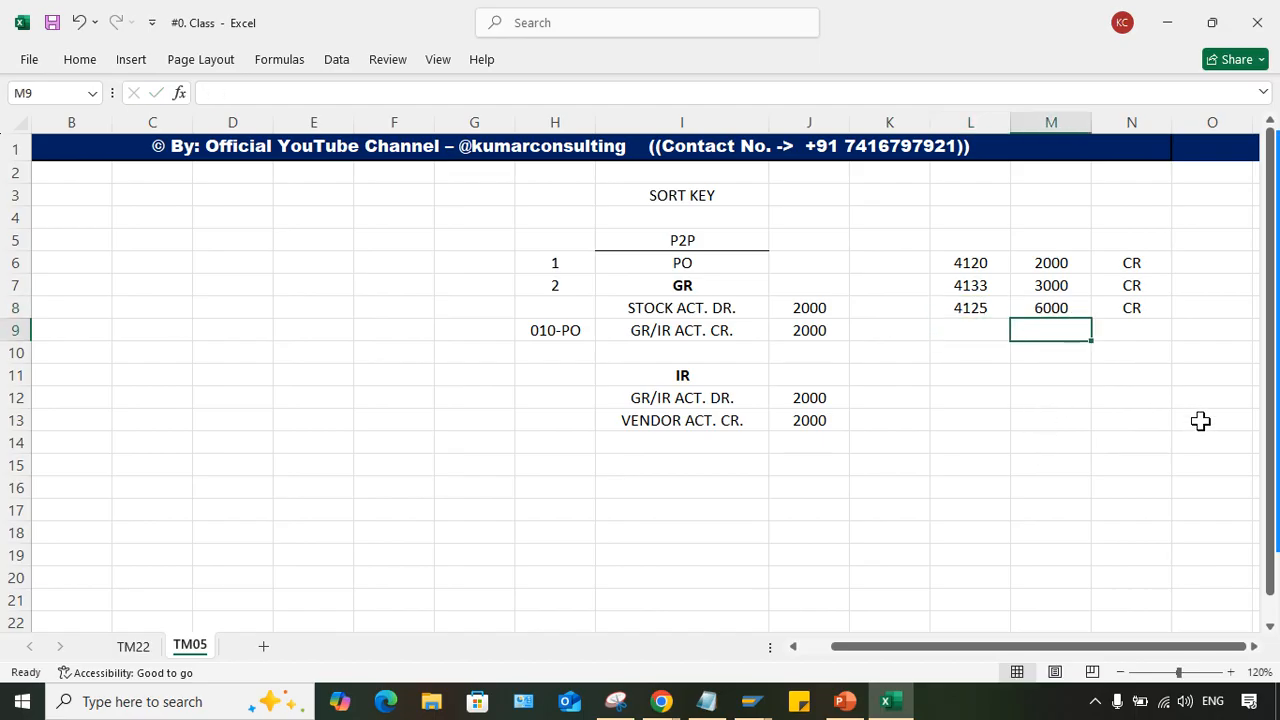
{"action": "type", "text": "3000"}
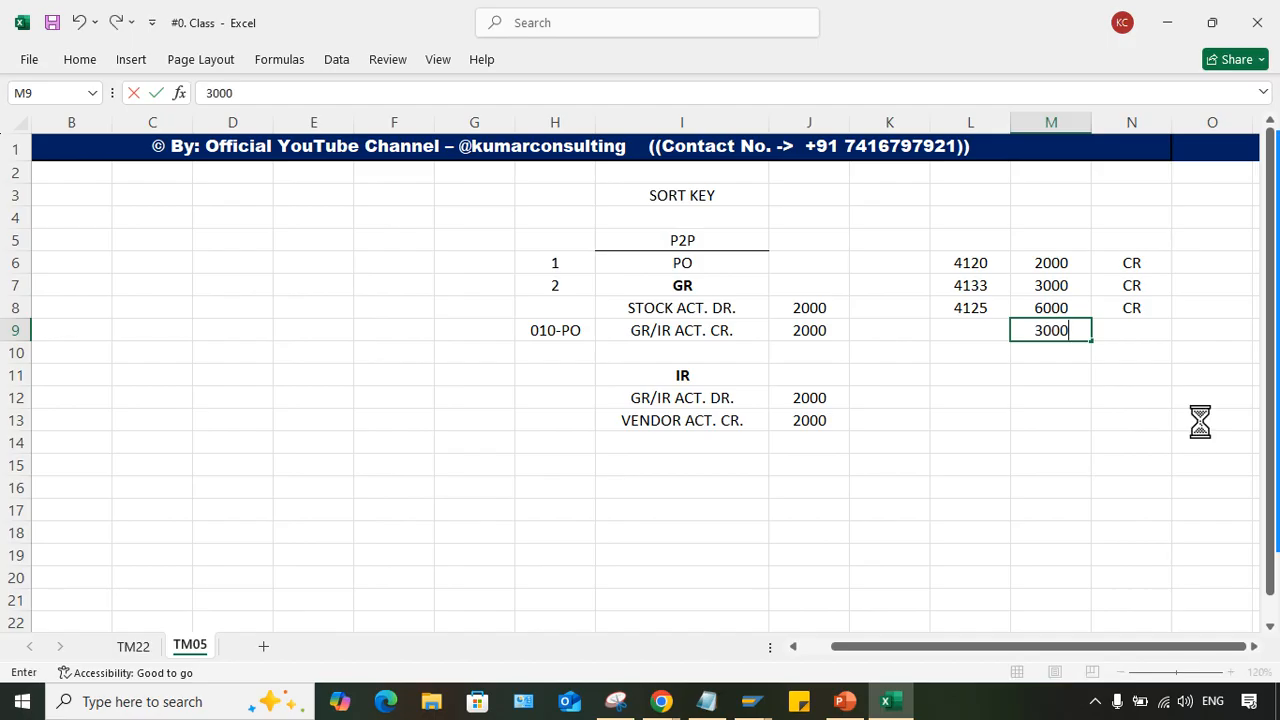
{"action": "key", "text": "Return"}
{"action": "left_click", "coordinate": [1103, 326]}
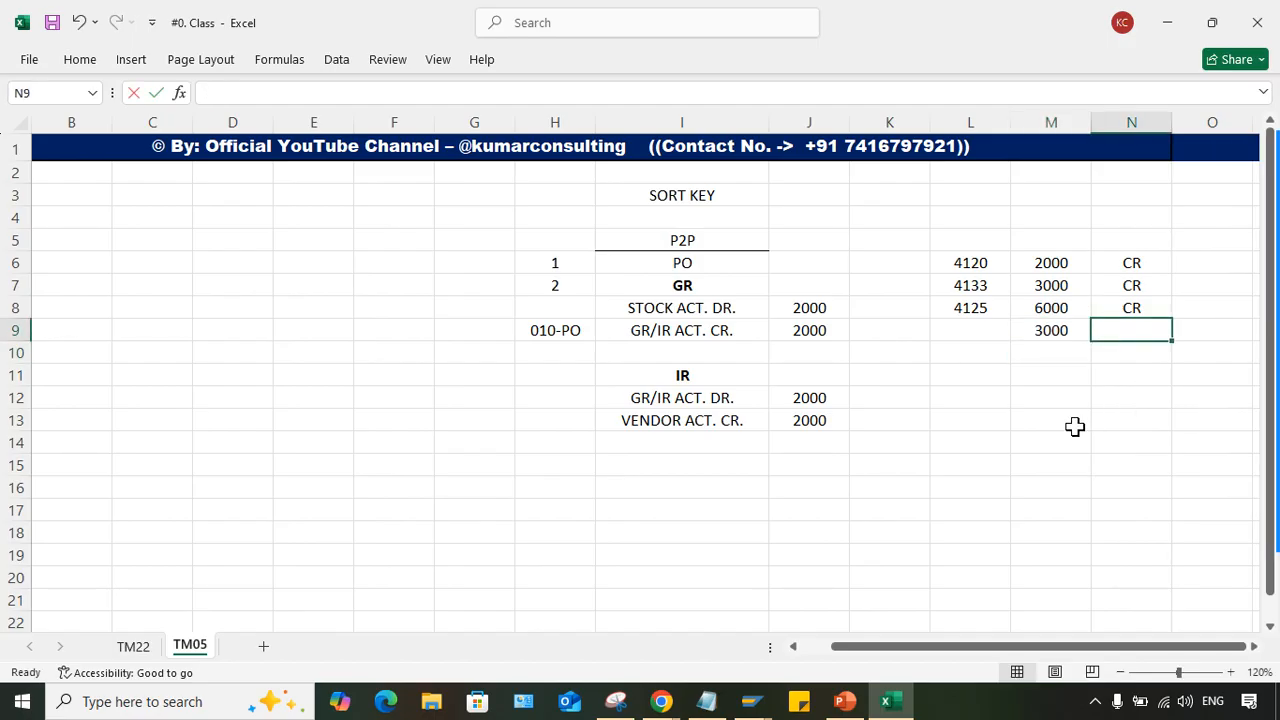
{"action": "type", "text": "DR"}
{"action": "key", "text": "Left"}
{"action": "key", "text": "Left"}
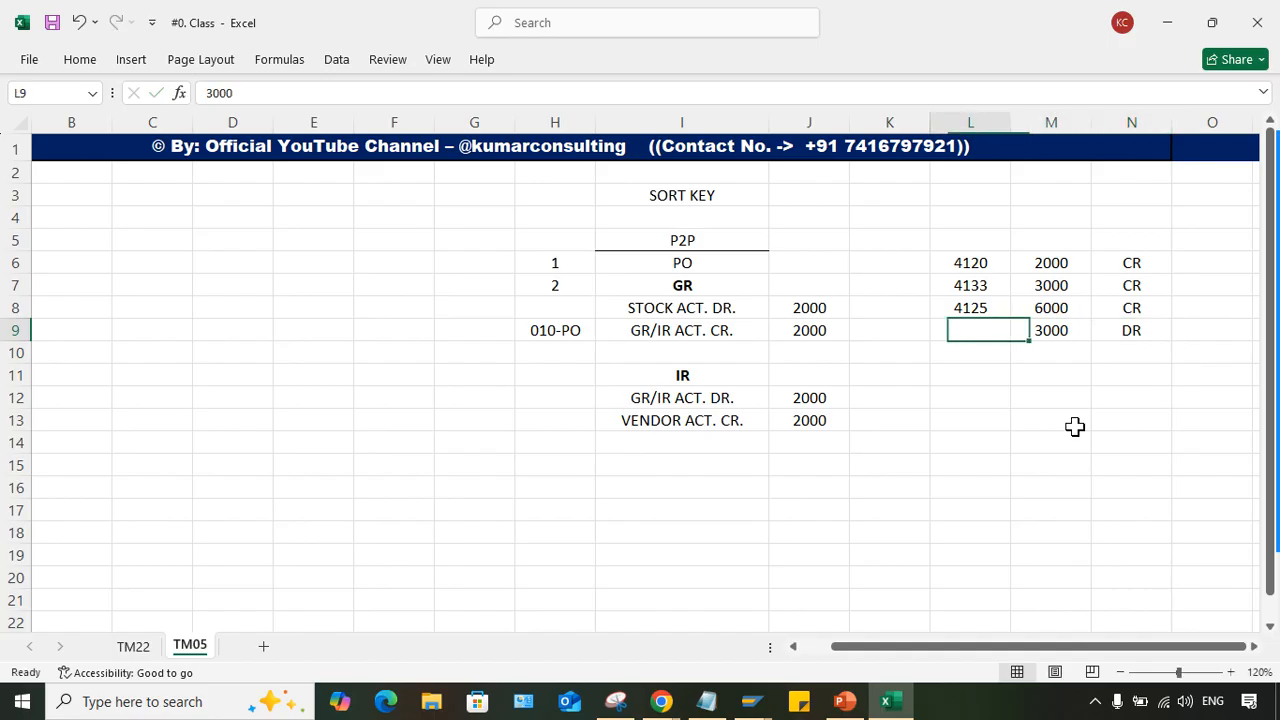
{"action": "key", "text": "F2"}
{"action": "type", "text": "4133"}
{"action": "key", "text": "Return"}
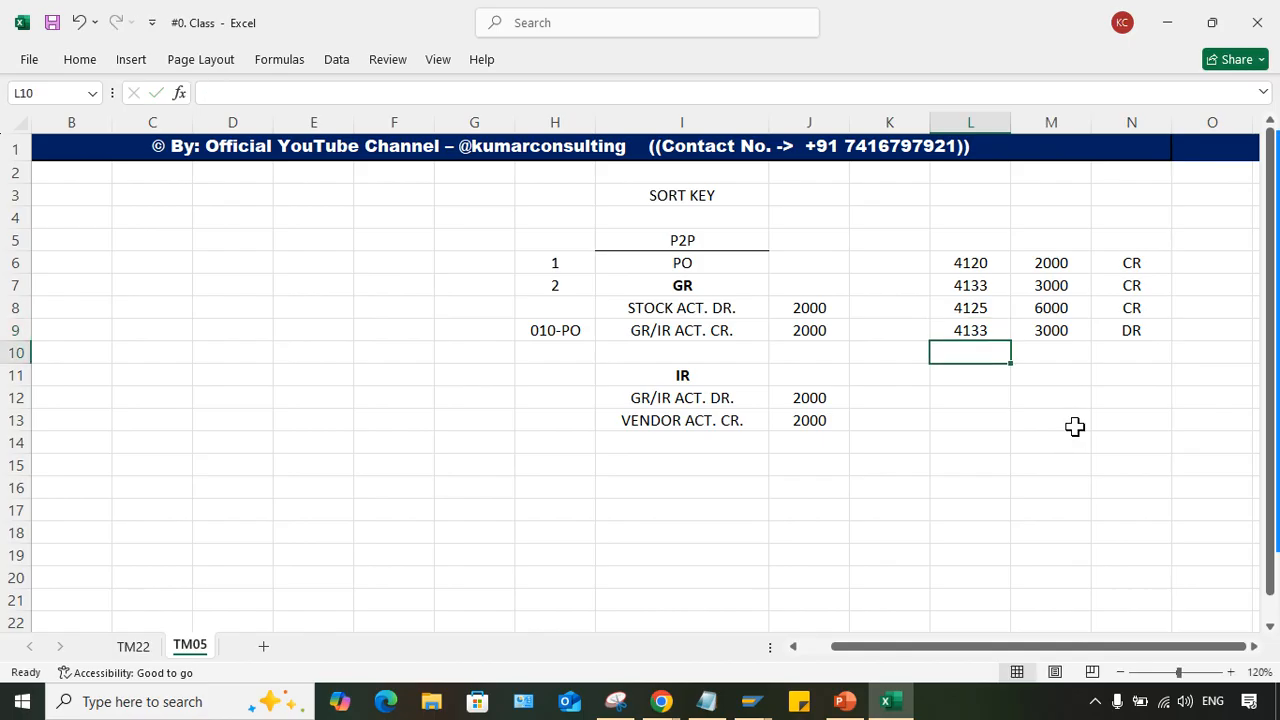
- Add a fifth sample line in row 10 with 4126 in L10, 7000 in M10 and CR in N10
{"action": "left_click", "coordinate": [1040, 346]}
{"action": "type", "text": "7000"}
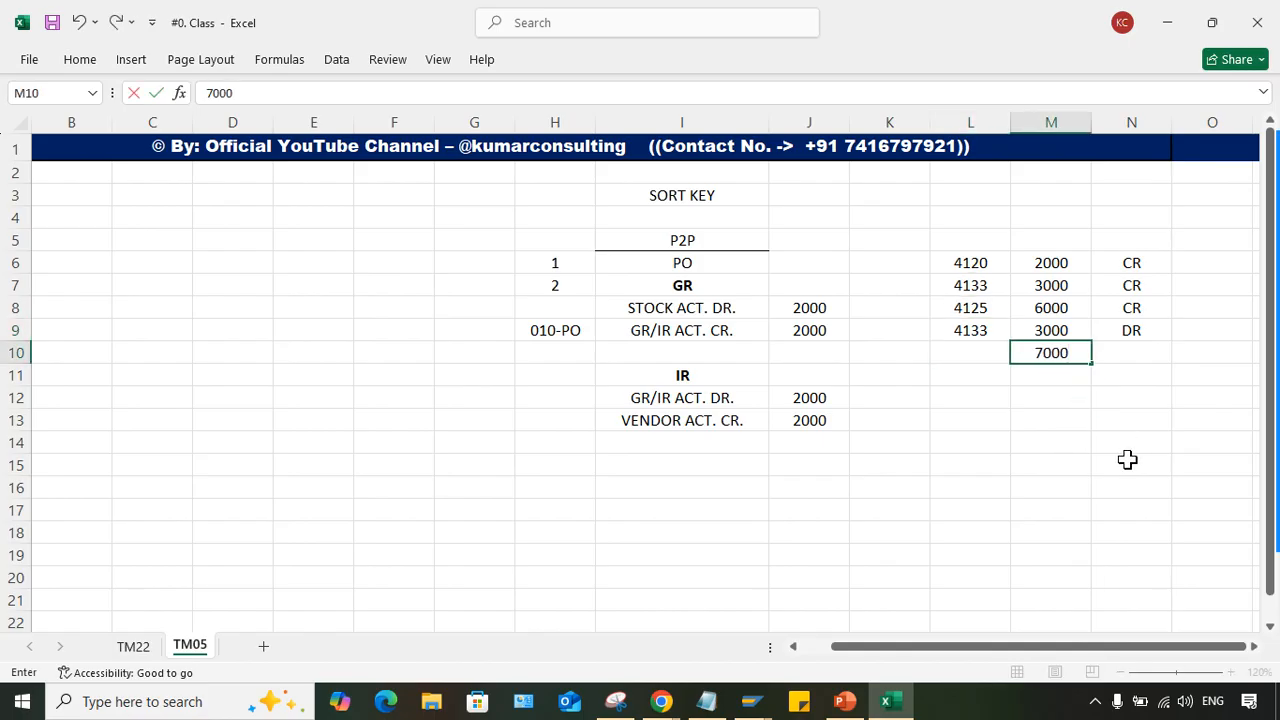
{"action": "key", "text": "Tab"}
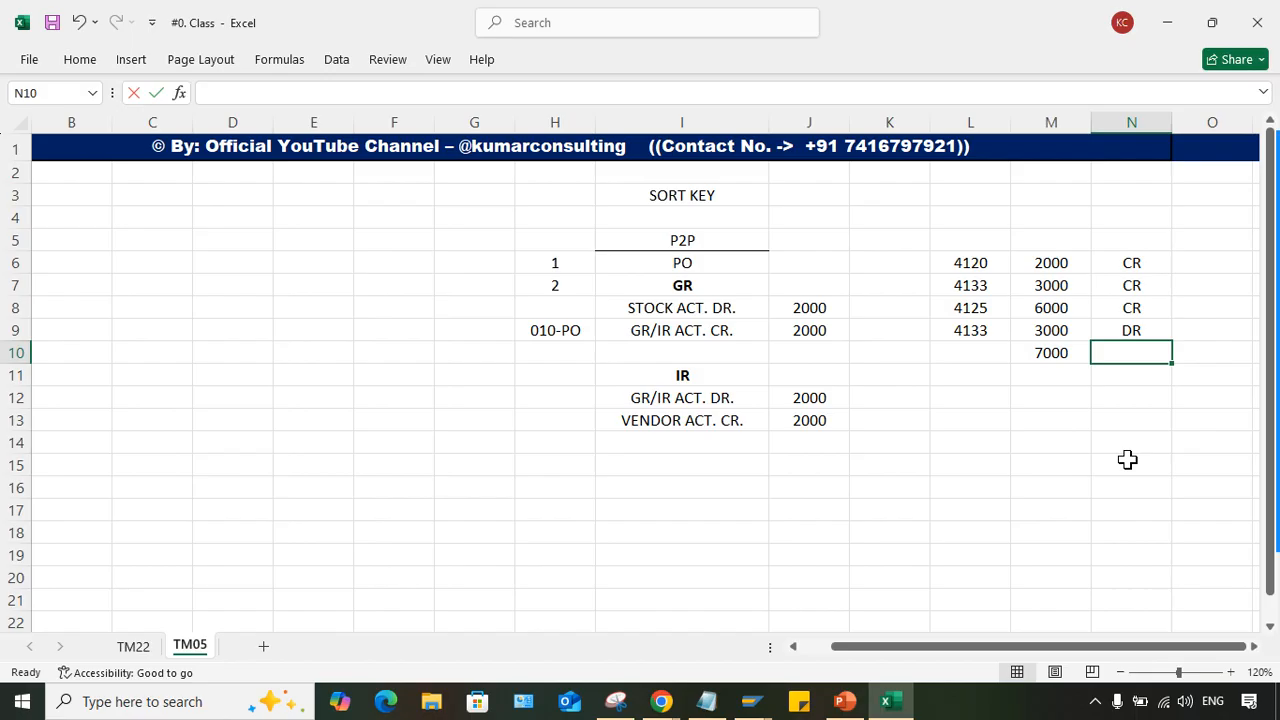
{"action": "type", "text": "CR"}
{"action": "key", "text": "Left"}
{"action": "key", "text": "Left"}
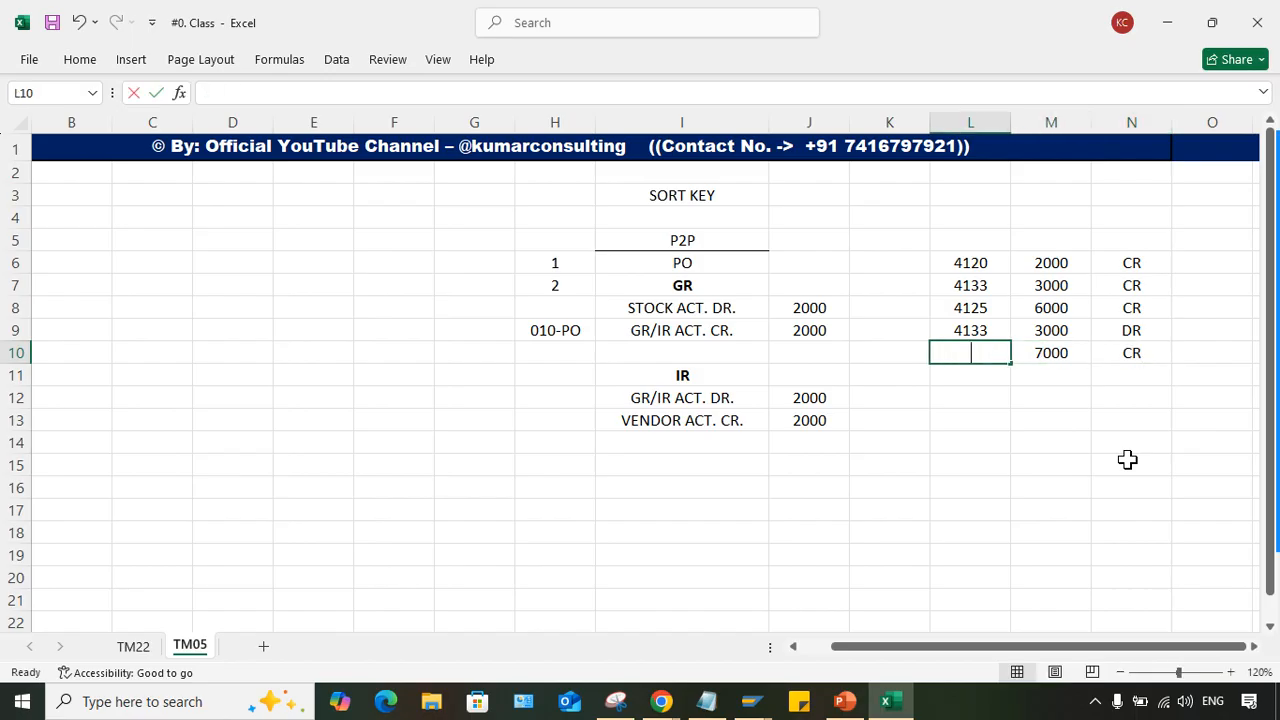
{"action": "type", "text": "4126"}
{"action": "key", "text": "Return"}
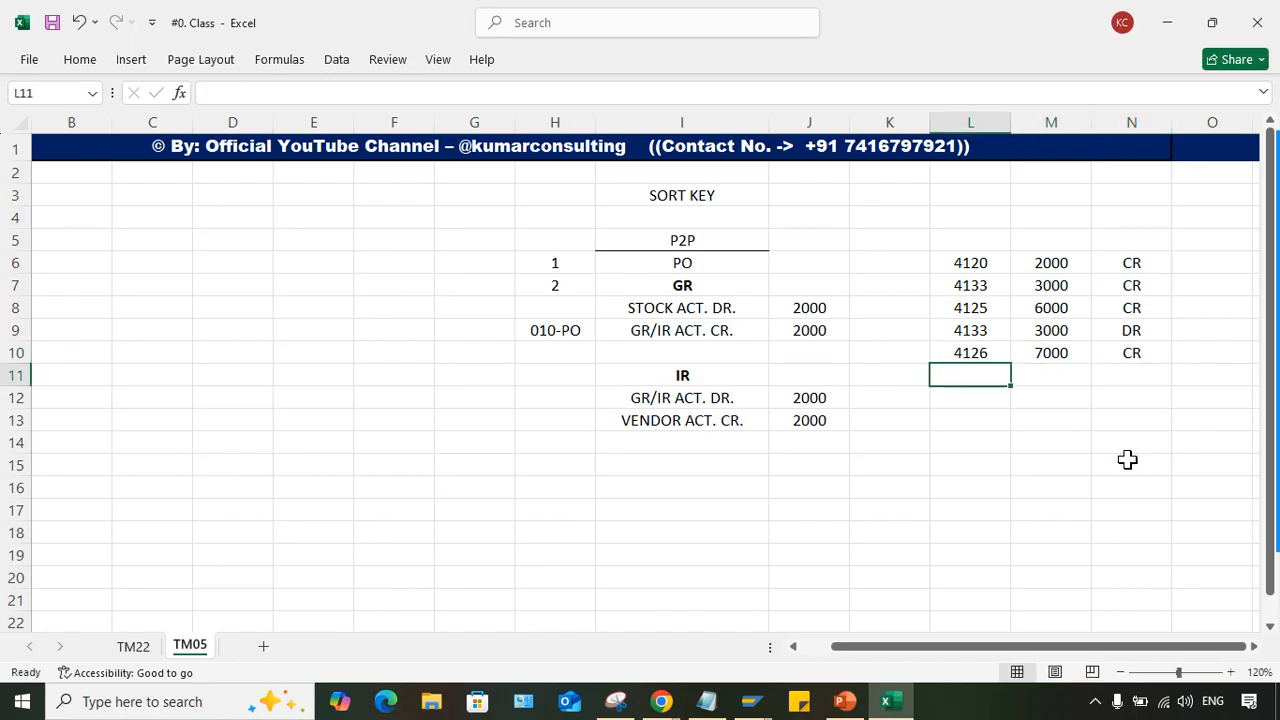
- Add a sixth sample line in row 11 with 4125 in L11, 6000 in M11 and DR in N11
{"action": "left_click", "coordinate": [1036, 376]}
{"action": "type", "text": "6"}
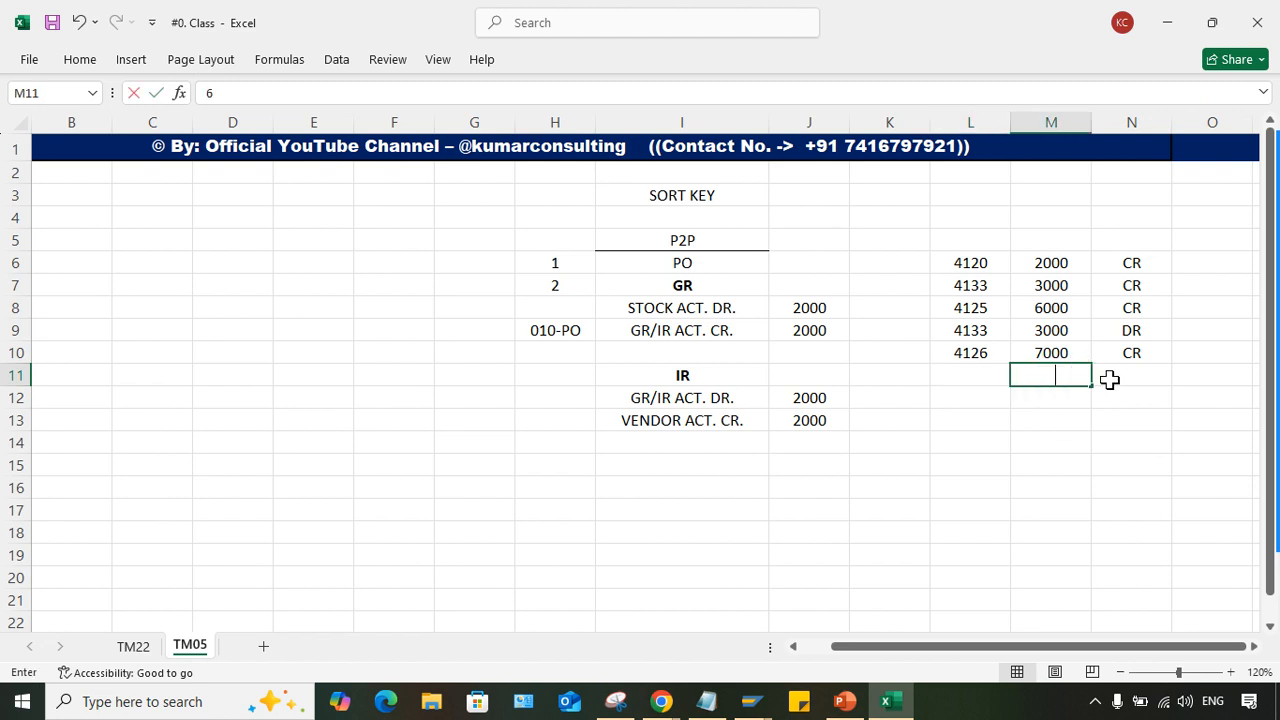
{"action": "type", "text": "000"}
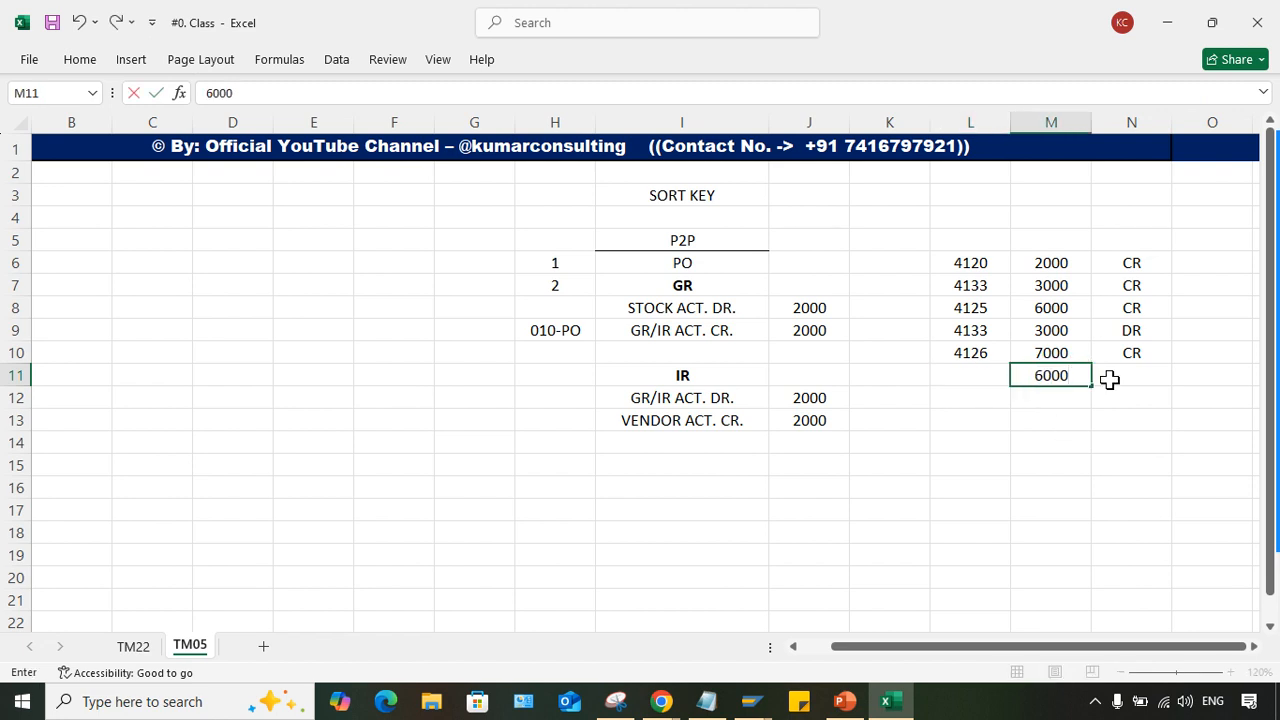
{"action": "left_click", "coordinate": [1109, 379]}
{"action": "type", "text": "DR"}
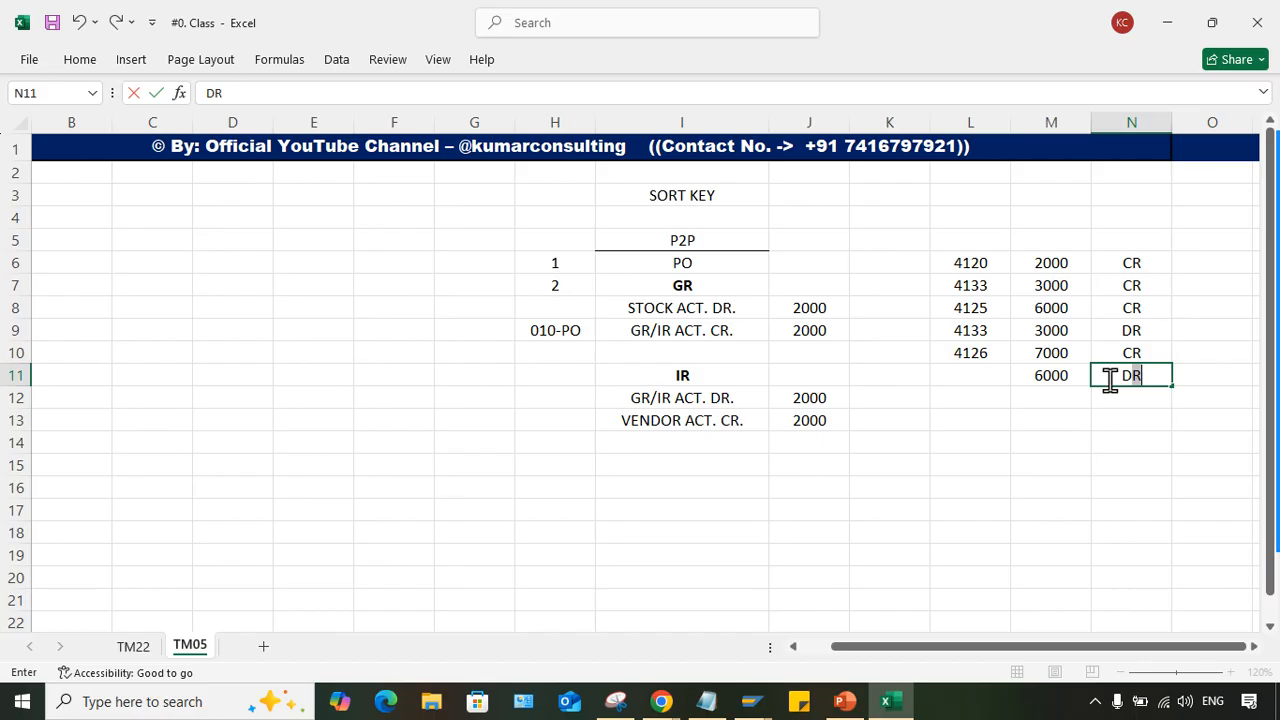
{"action": "key", "text": "Left"}
{"action": "key", "text": "Left"}
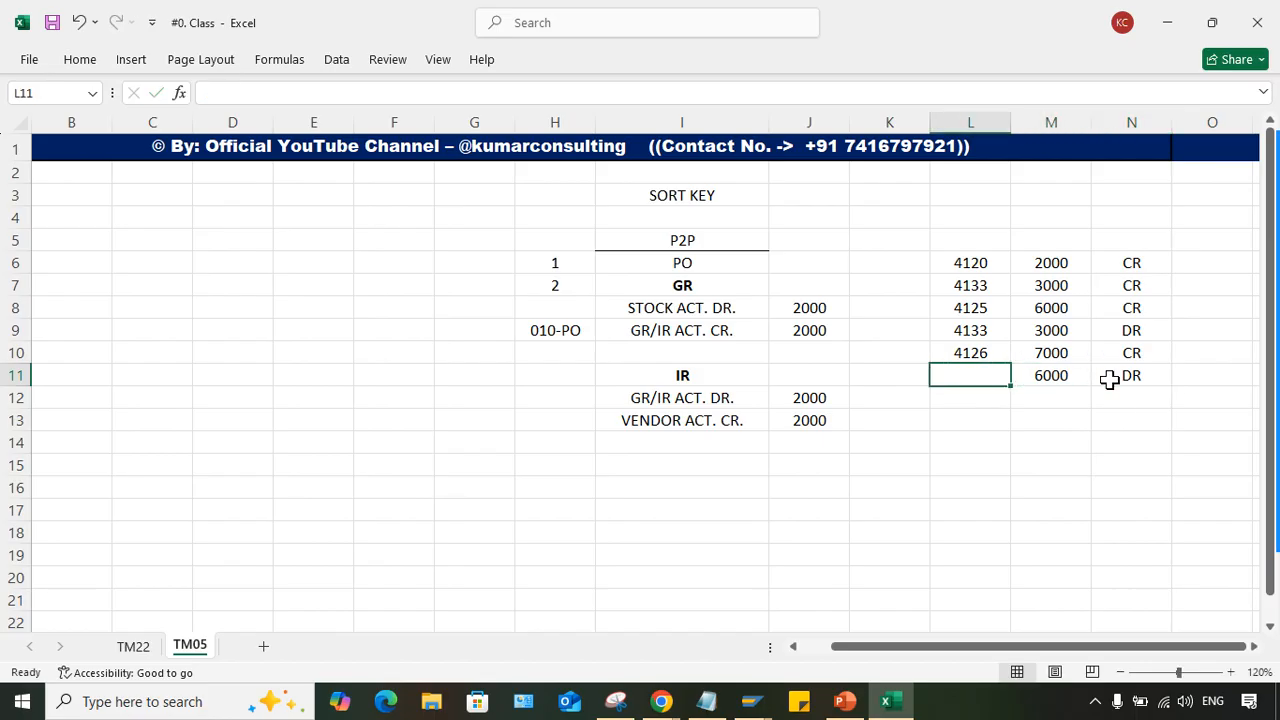
{"action": "type", "text": "4125"}
{"action": "key", "text": "Return"}
{"action": "left_click", "coordinate": [1036, 399]}
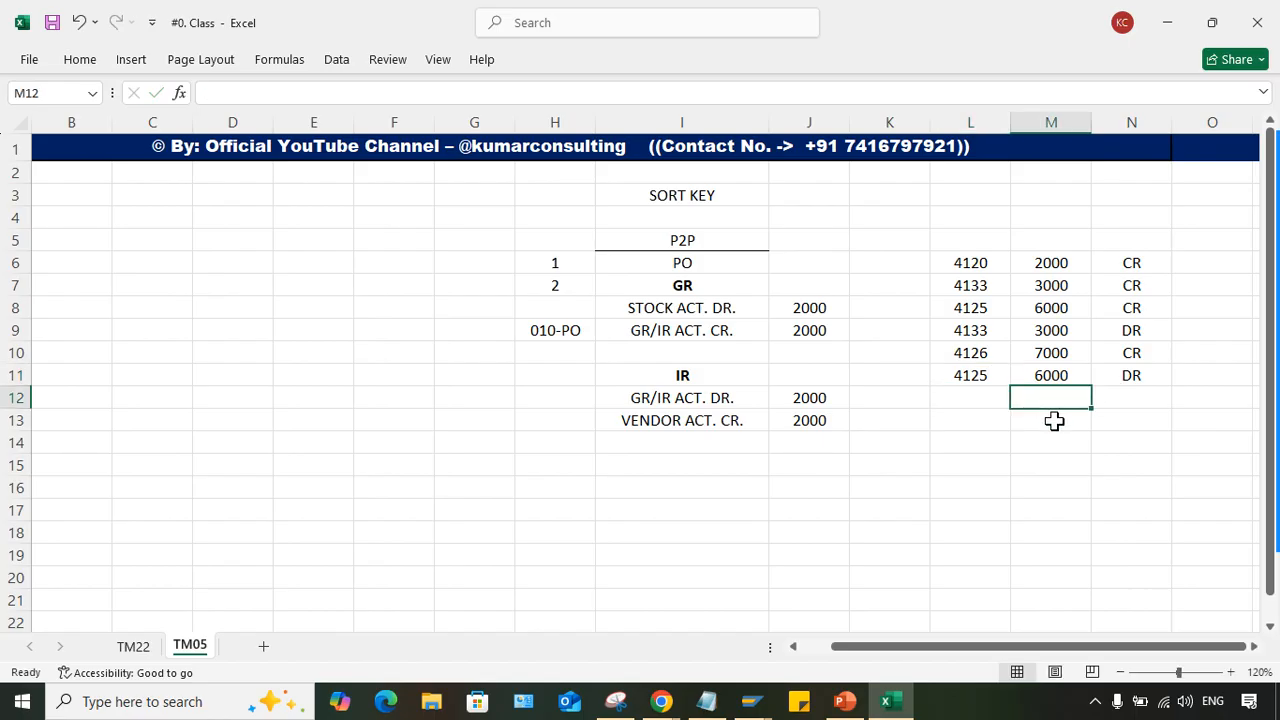
{"action": "left_click", "coordinate": [1178, 420]}
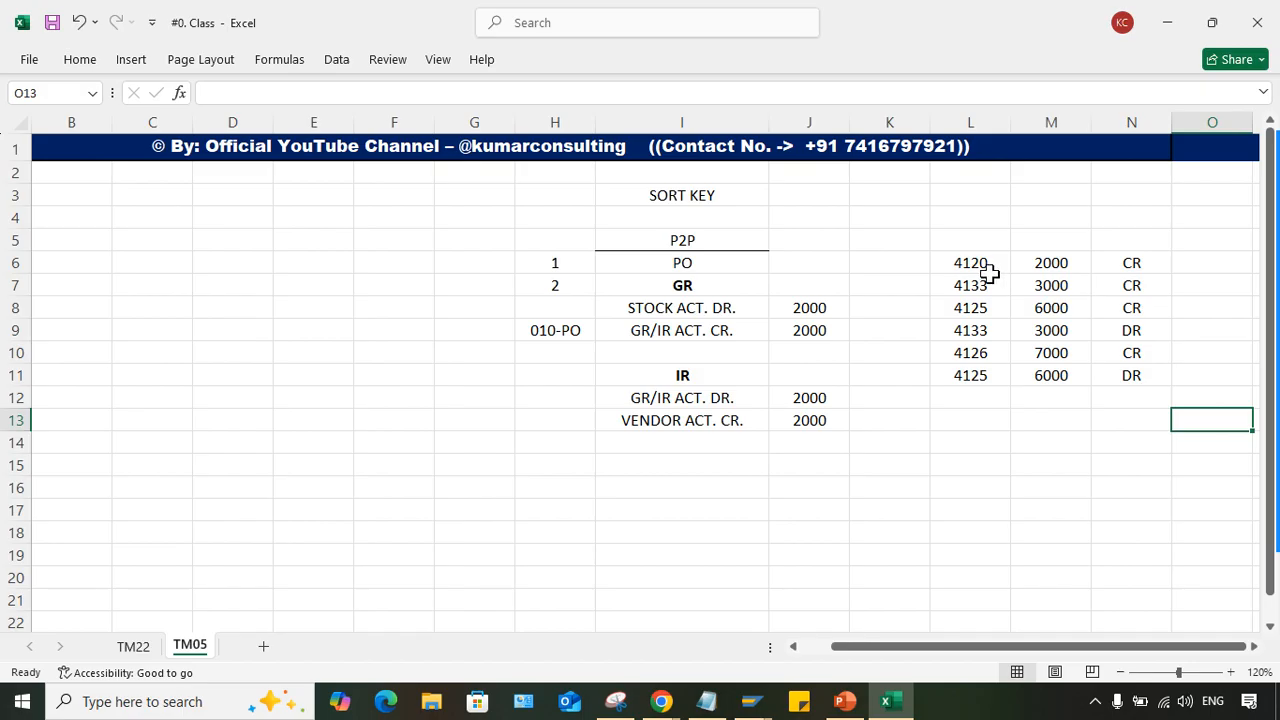
- Merge and center L5:N5 above the sample lines and enter the heading GR/IR ACT
{"action": "left_click_drag", "start_coordinate": [977, 232], "coordinate": [1110, 238]}
{"action": "left_click", "coordinate": [82, 60]}
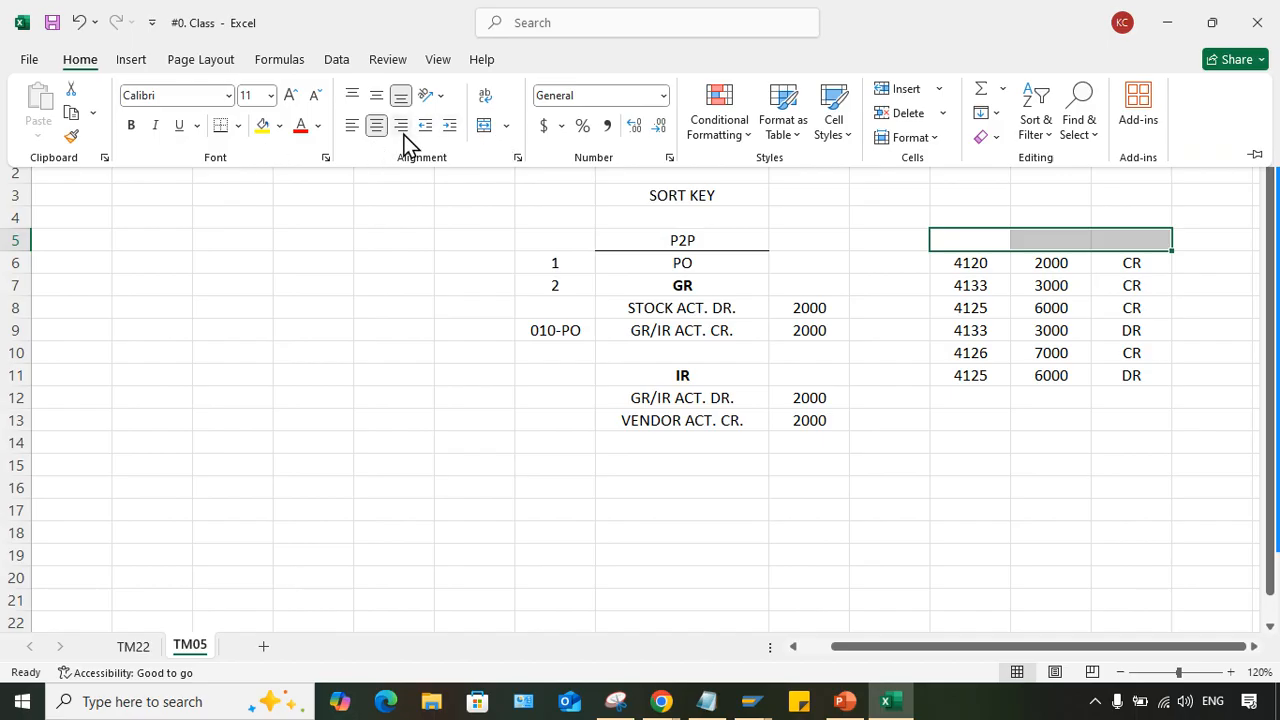
{"action": "left_click", "coordinate": [486, 127]}
{"action": "left_click", "coordinate": [406, 425]}
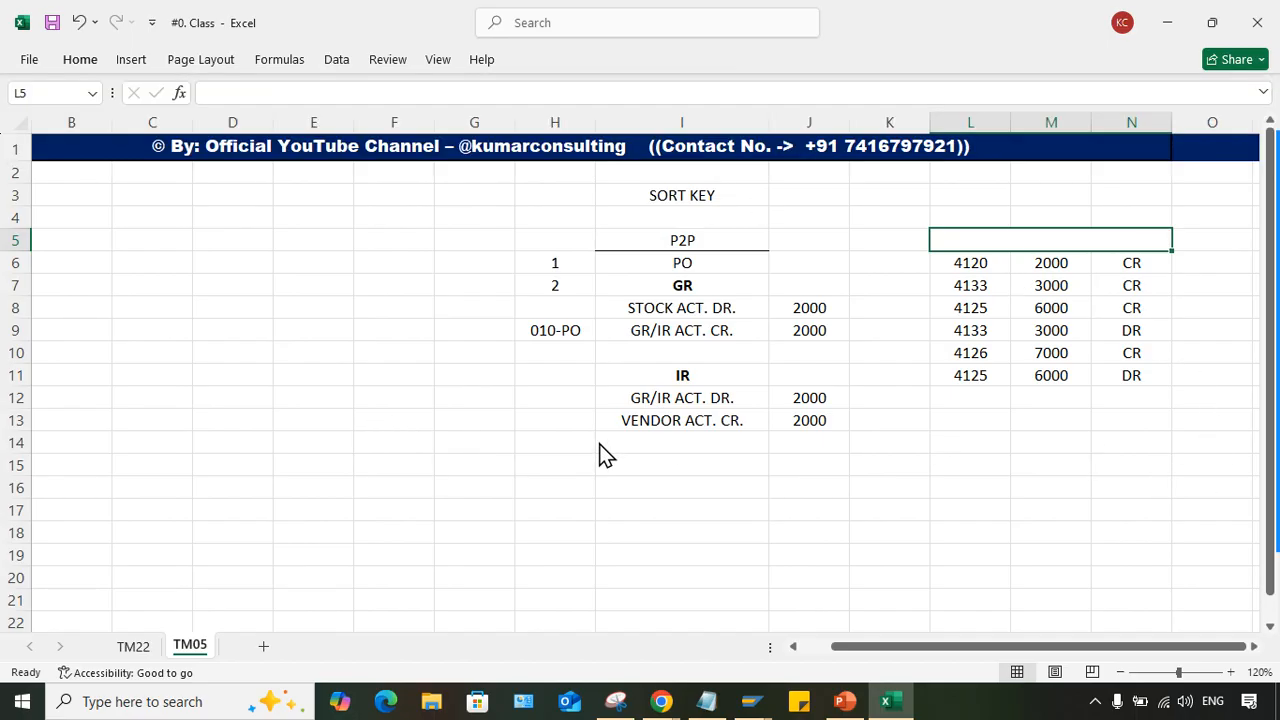
{"action": "type", "text": "GR/IR ACT."}
{"action": "key", "text": "Return"}
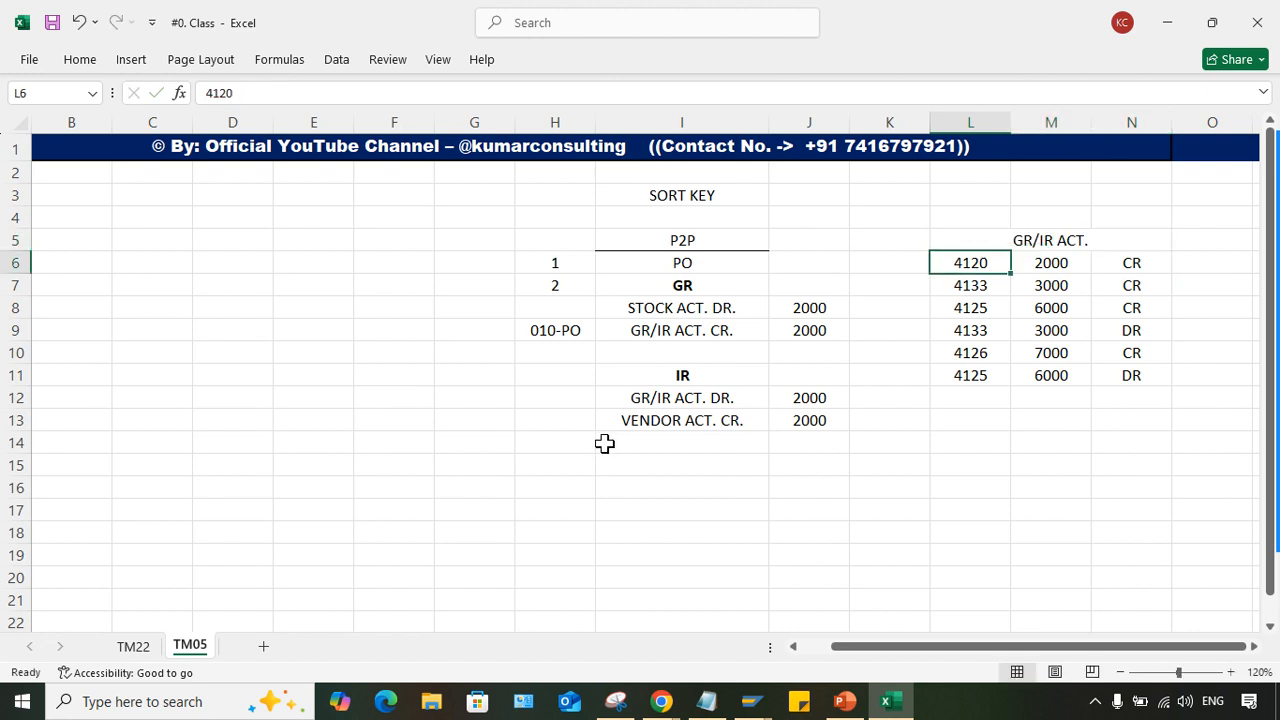
- Add a bottom border under the merged GR/IR ACT. heading in L5:N5
{"action": "left_click", "coordinate": [1066, 240]}
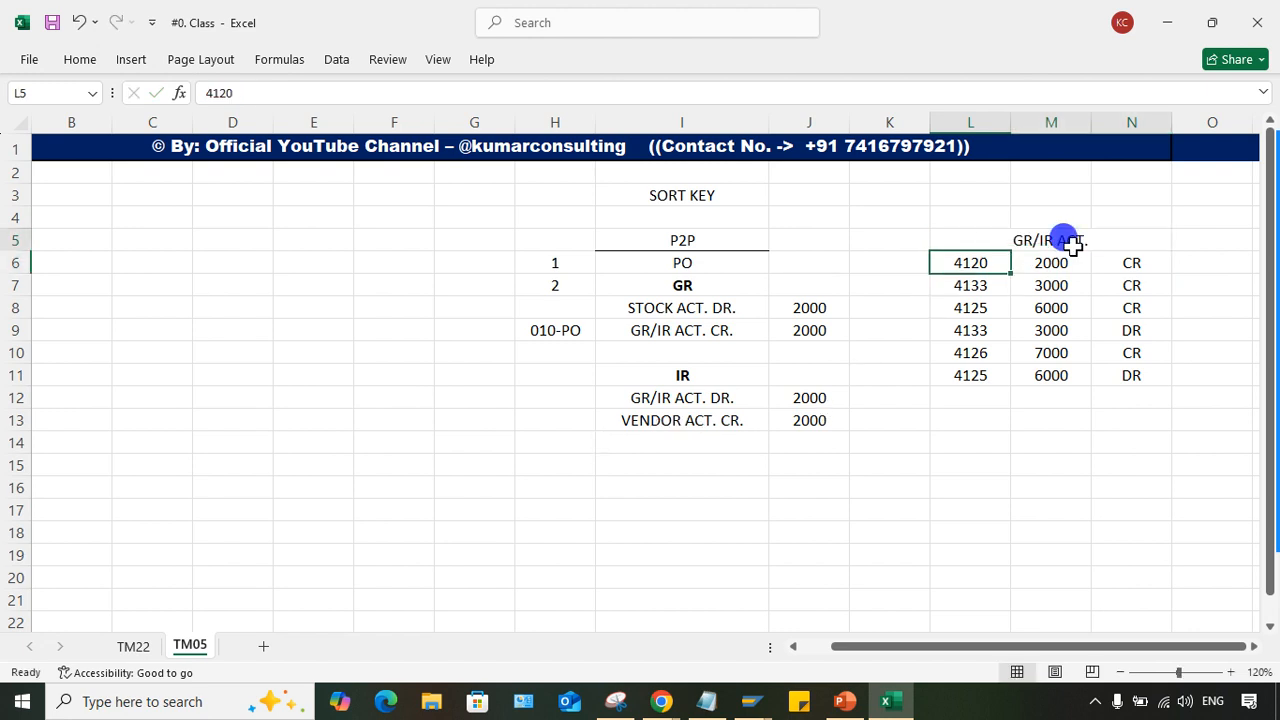
{"action": "left_click", "coordinate": [84, 62]}
{"action": "left_click", "coordinate": [991, 466]}
{"action": "left_click", "coordinate": [1073, 410]}
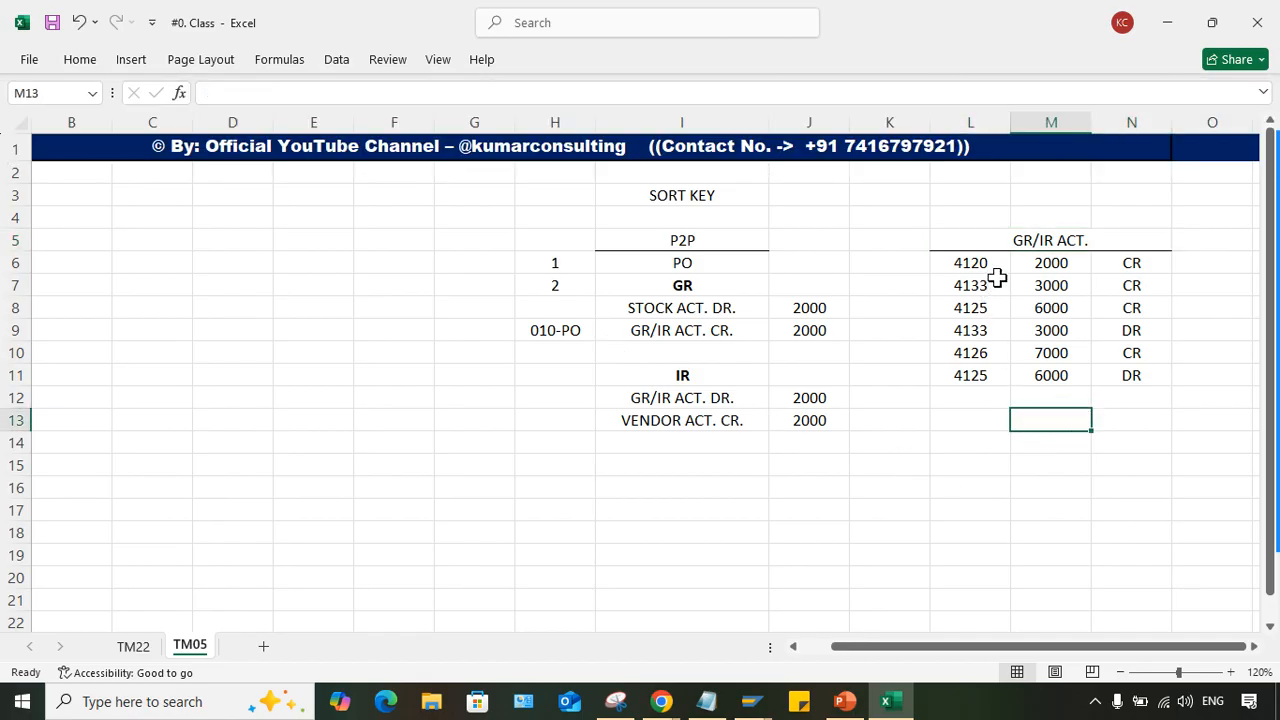
- Examine the amounts and the CR/DR indicators of the six GR/IR line items in L6:N11, row by row
{"action": "left_click_drag", "start_coordinate": [1034, 263], "coordinate": [1057, 374]}
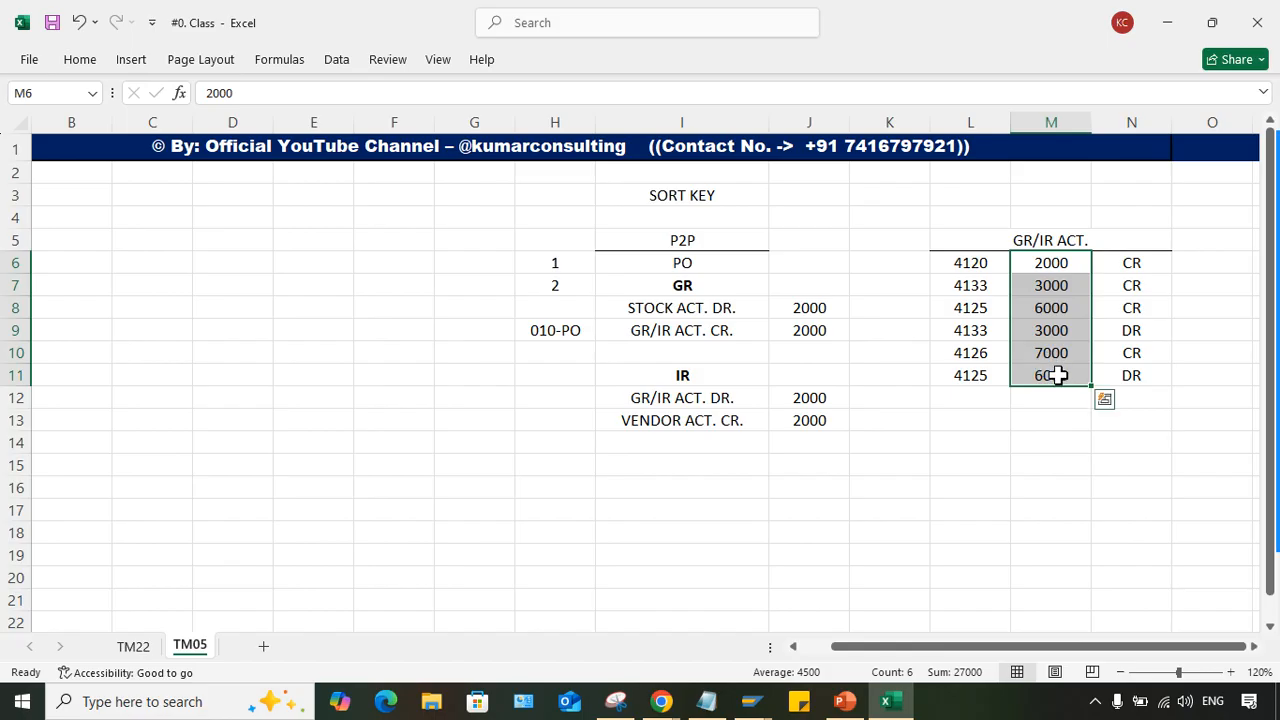
{"action": "left_click", "coordinate": [1055, 260]}
{"action": "left_click", "coordinate": [1062, 285]}
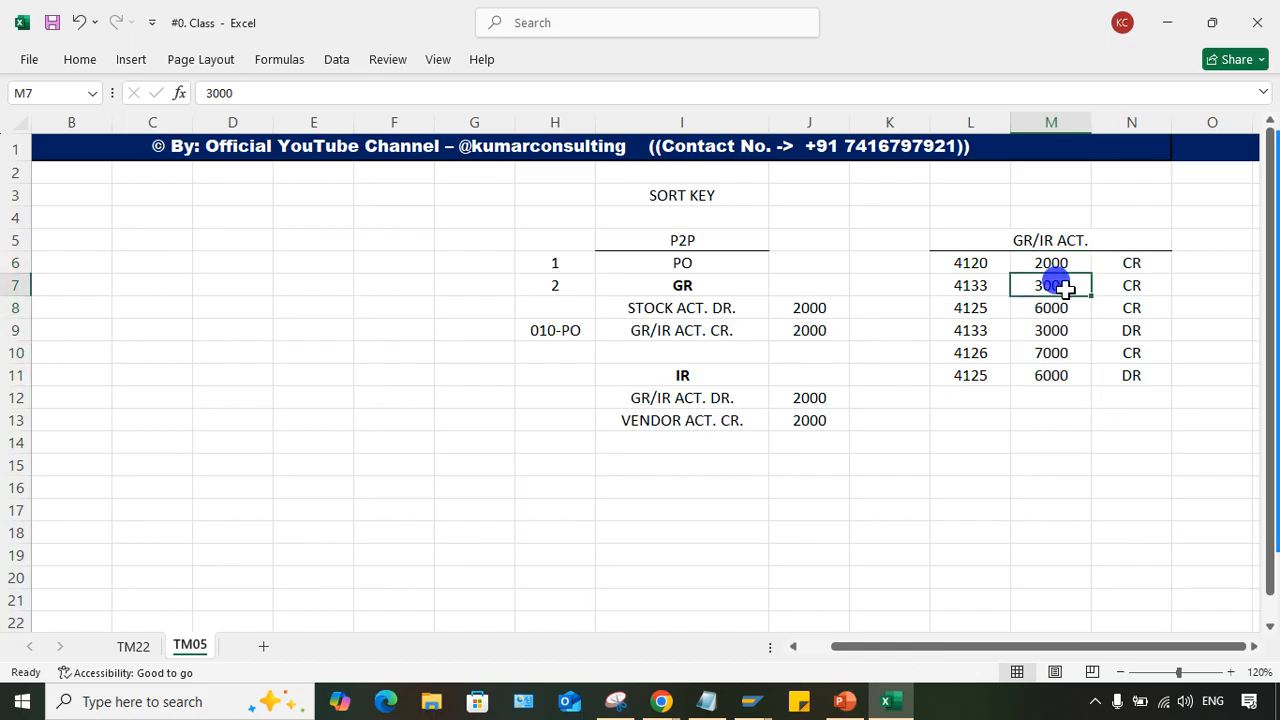
{"action": "left_click", "coordinate": [1050, 326]}
{"action": "left_click", "coordinate": [1054, 352]}
{"action": "left_click", "coordinate": [1057, 376]}
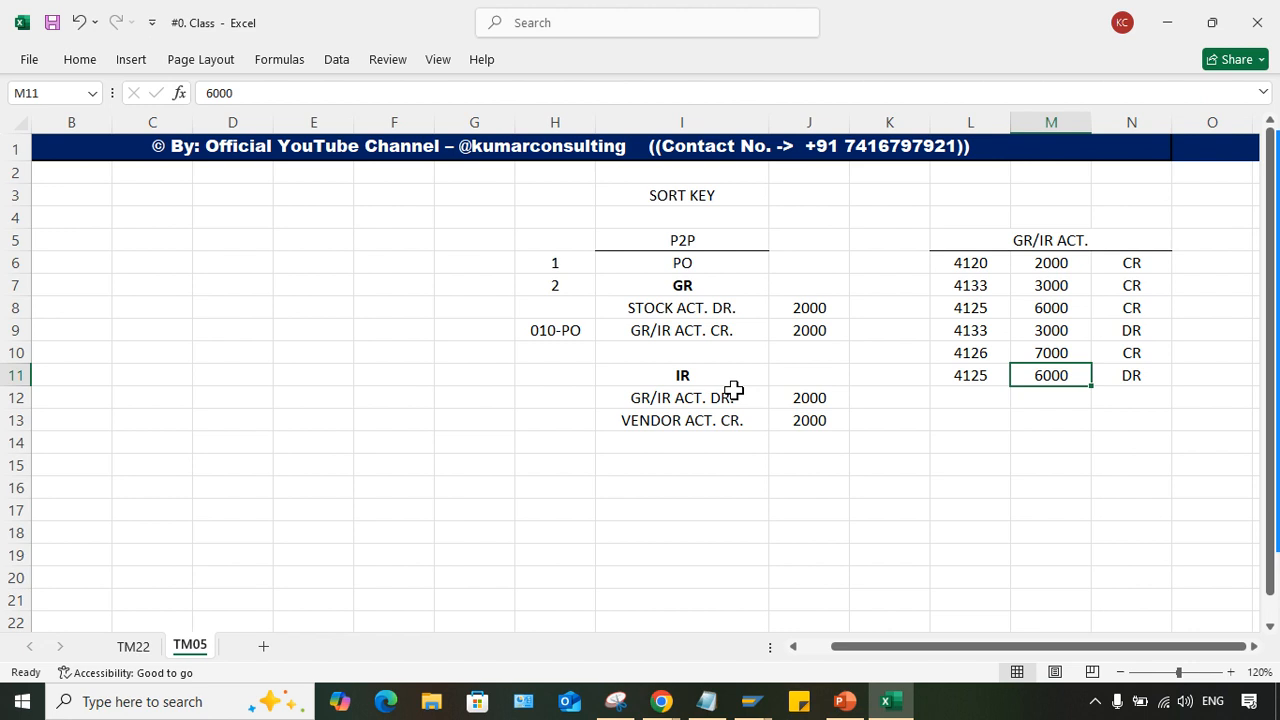
{"action": "left_click_drag", "start_coordinate": [1049, 262], "coordinate": [1050, 308]}
{"action": "left_click_drag", "start_coordinate": [962, 260], "coordinate": [1128, 262]}
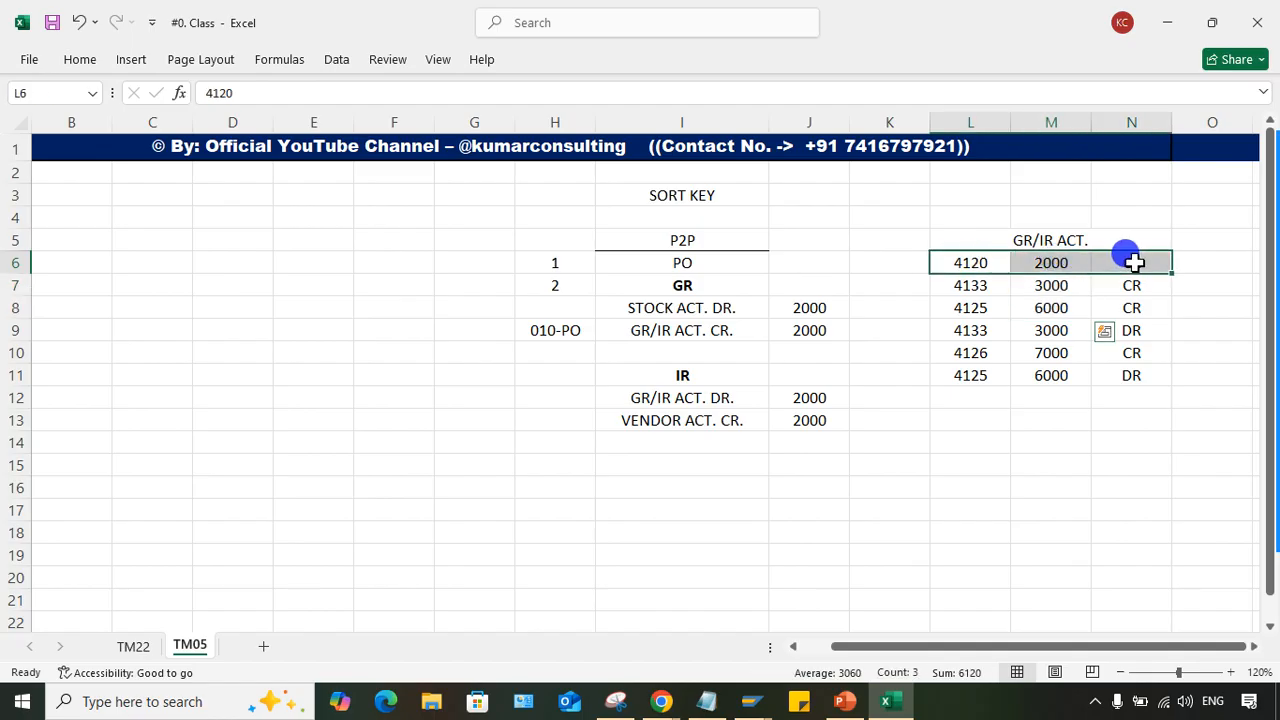
{"action": "left_click_drag", "start_coordinate": [960, 285], "coordinate": [1143, 287]}
{"action": "left_click_drag", "start_coordinate": [977, 312], "coordinate": [1120, 305]}
{"action": "left_click_drag", "start_coordinate": [997, 332], "coordinate": [1097, 340]}
{"action": "left_click_drag", "start_coordinate": [971, 354], "coordinate": [1157, 350]}
{"action": "left_click_drag", "start_coordinate": [965, 388], "coordinate": [1146, 380]}
{"action": "left_click", "coordinate": [1030, 412]}
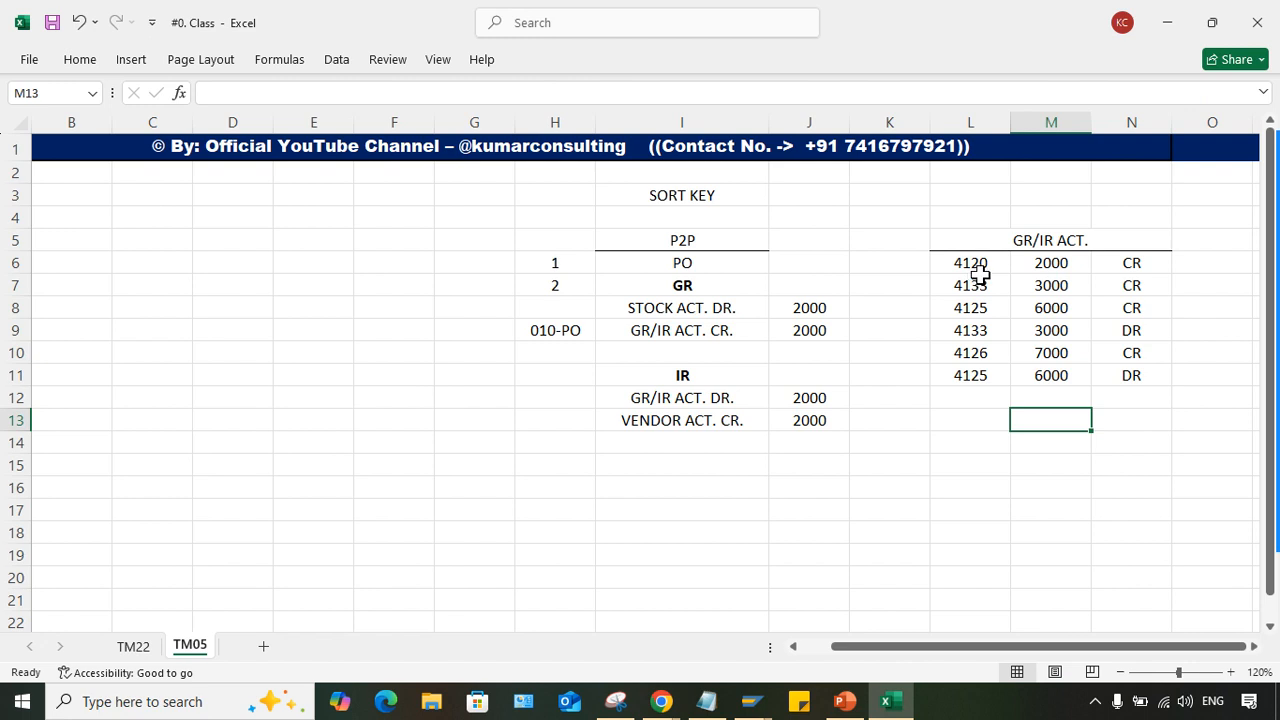
{"action": "left_click", "coordinate": [1038, 258]}
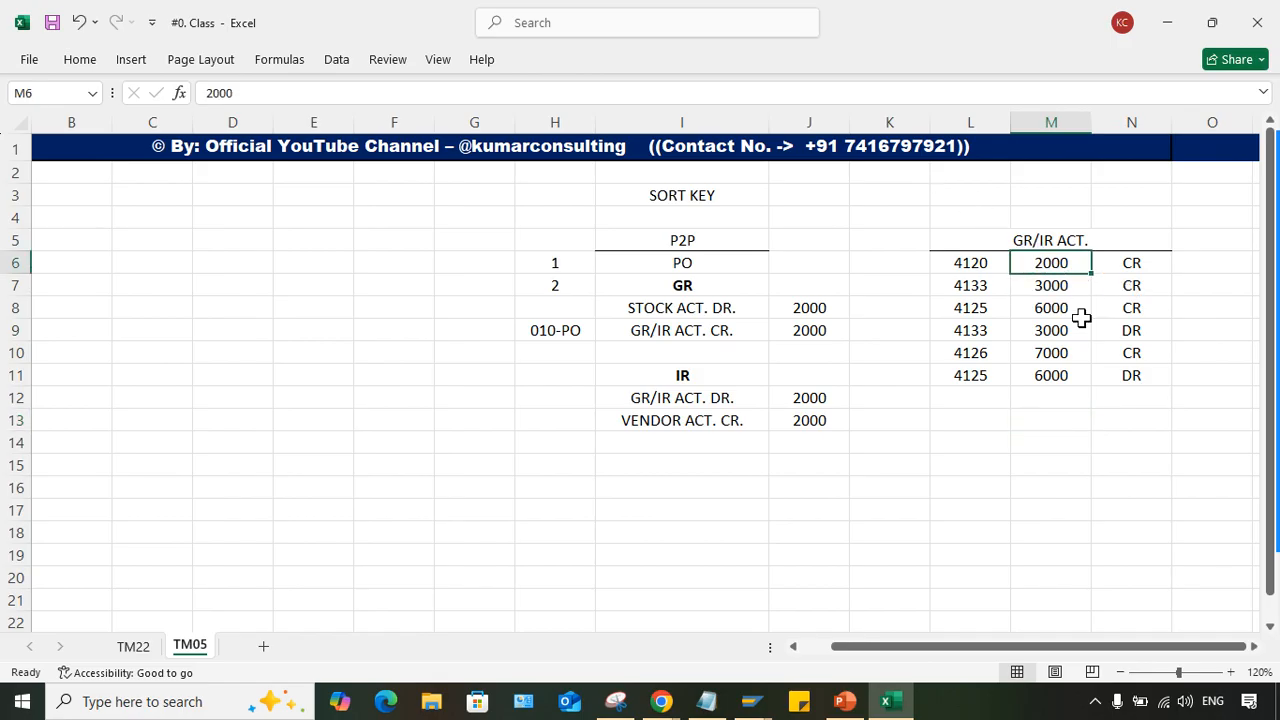
{"action": "left_click", "coordinate": [1045, 374]}
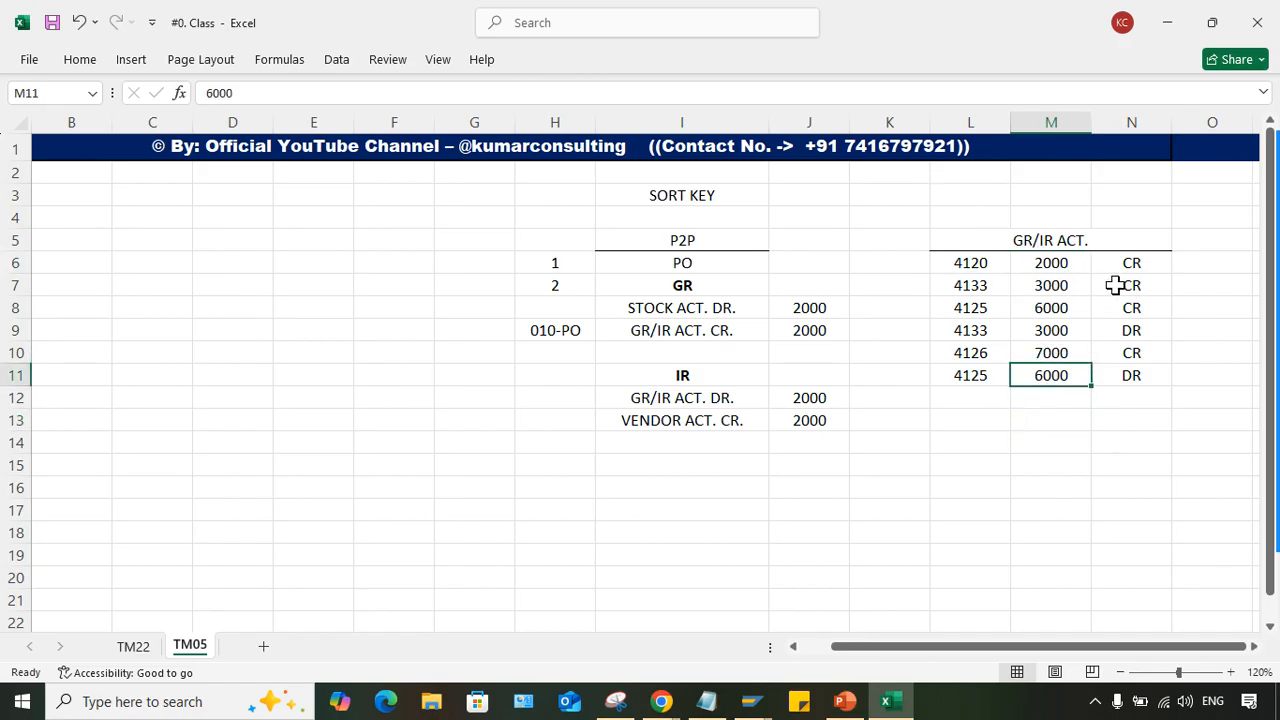
- Examine the assignment numbers in L6:L11 against the GR/IR credit and debit entries of the GR and IR postings
{"action": "left_click", "coordinate": [1055, 240]}
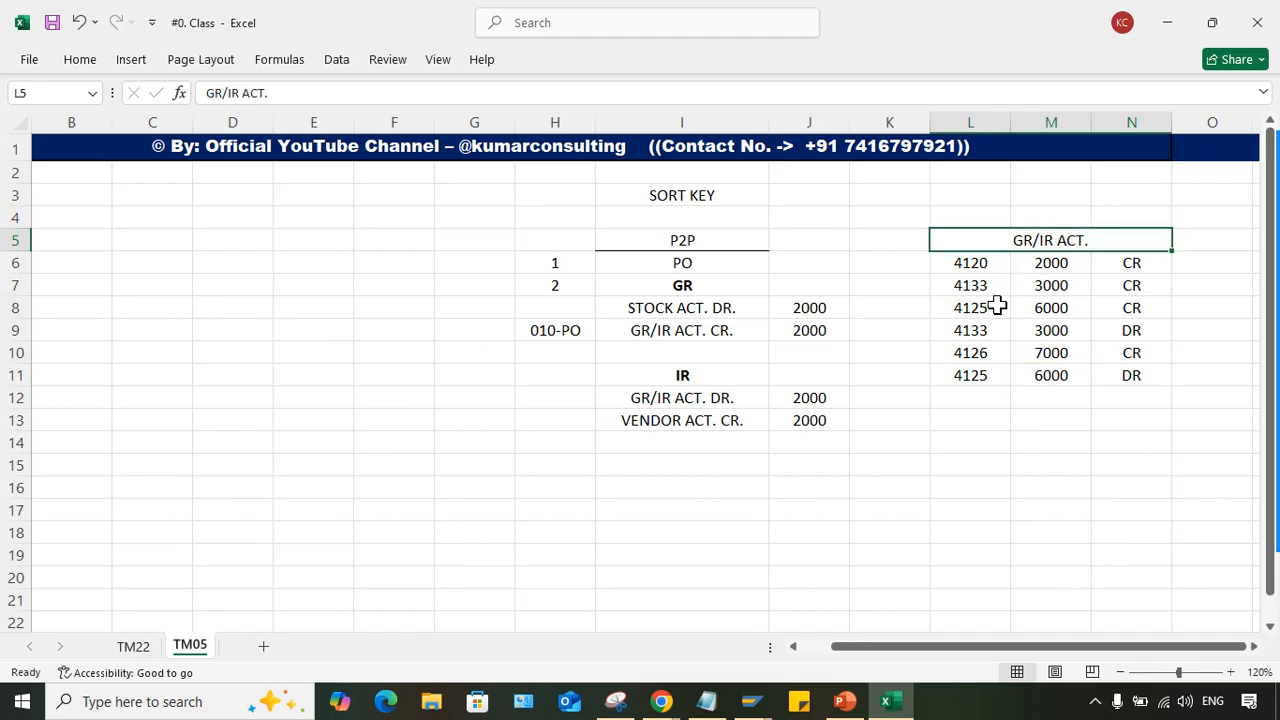
{"action": "left_click", "coordinate": [966, 267]}
{"action": "left_click_drag", "start_coordinate": [970, 280], "coordinate": [971, 368]}
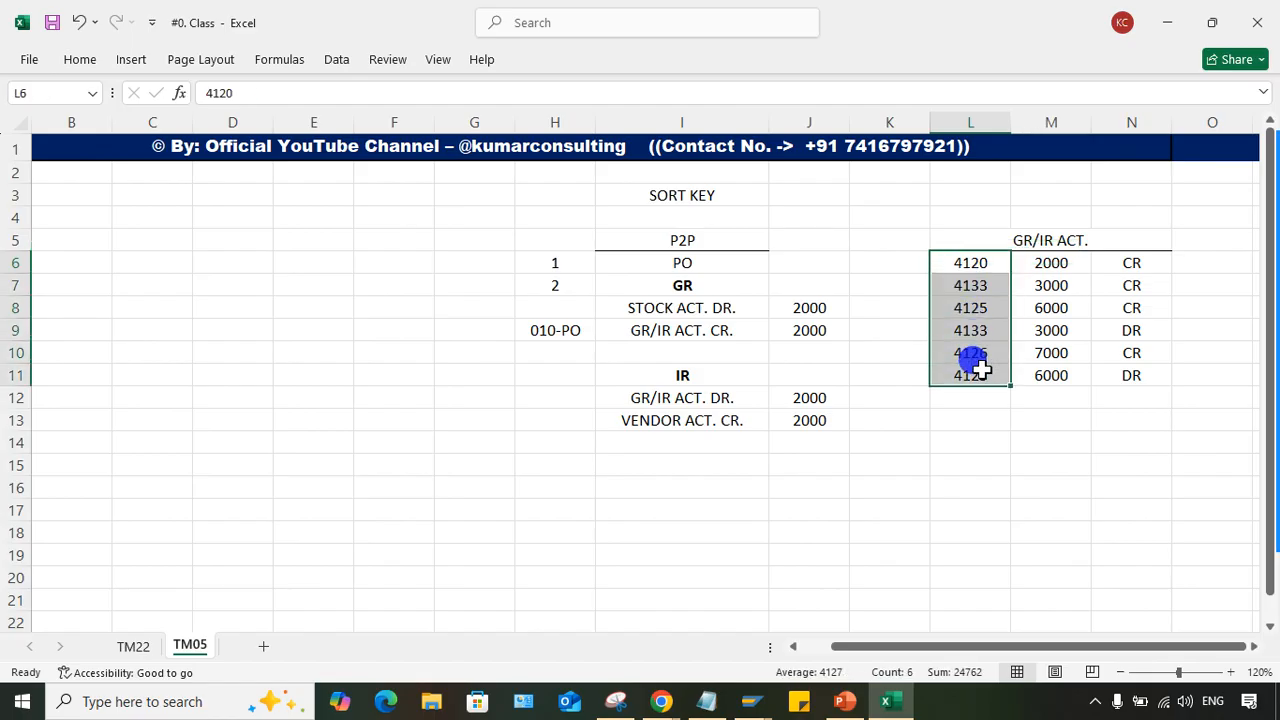
{"action": "left_click", "coordinate": [684, 285]}
{"action": "left_click", "coordinate": [660, 325]}
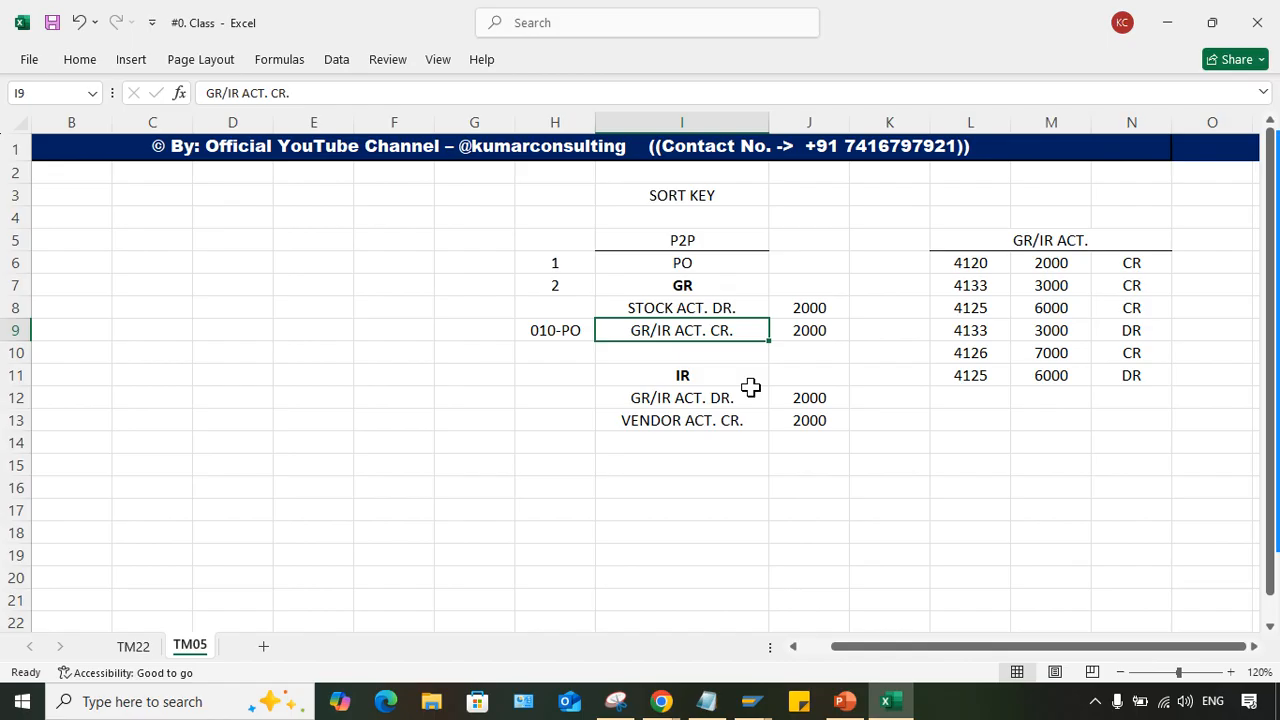
{"action": "left_click", "coordinate": [695, 400]}
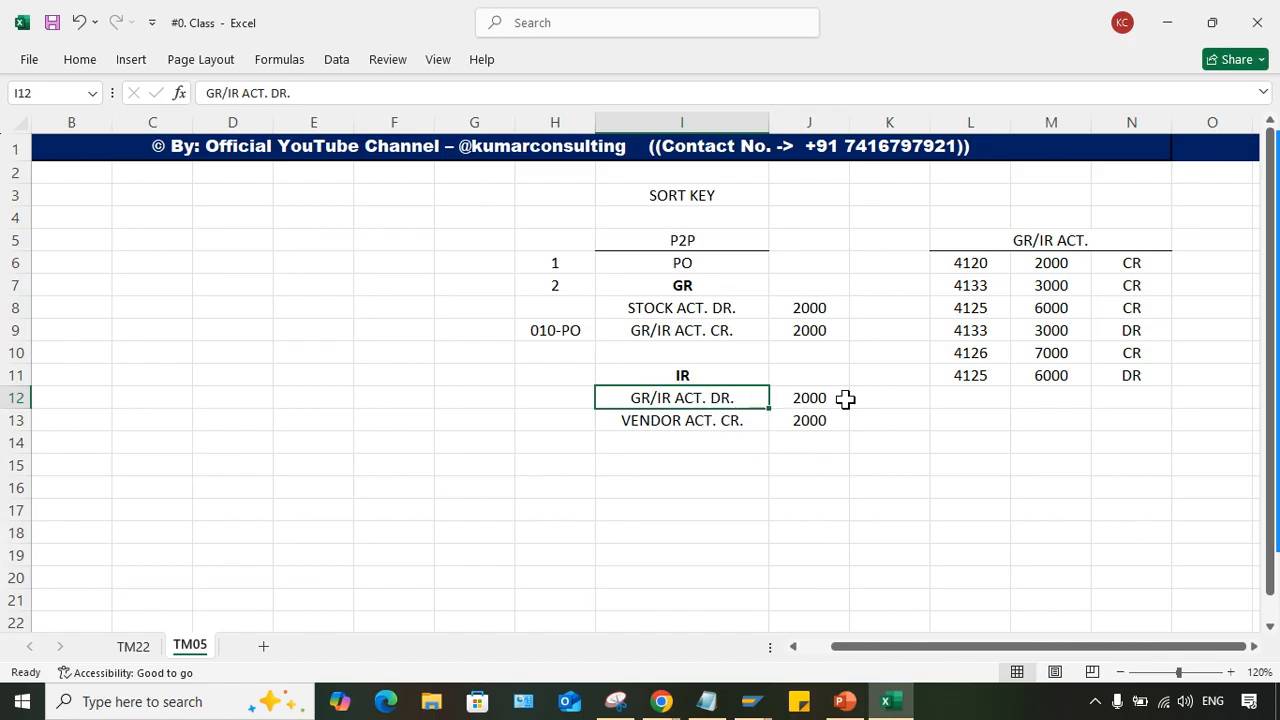
{"action": "left_click", "coordinate": [975, 260]}
{"action": "left_click_drag", "start_coordinate": [977, 260], "coordinate": [979, 372]}
{"action": "left_click", "coordinate": [971, 262]}
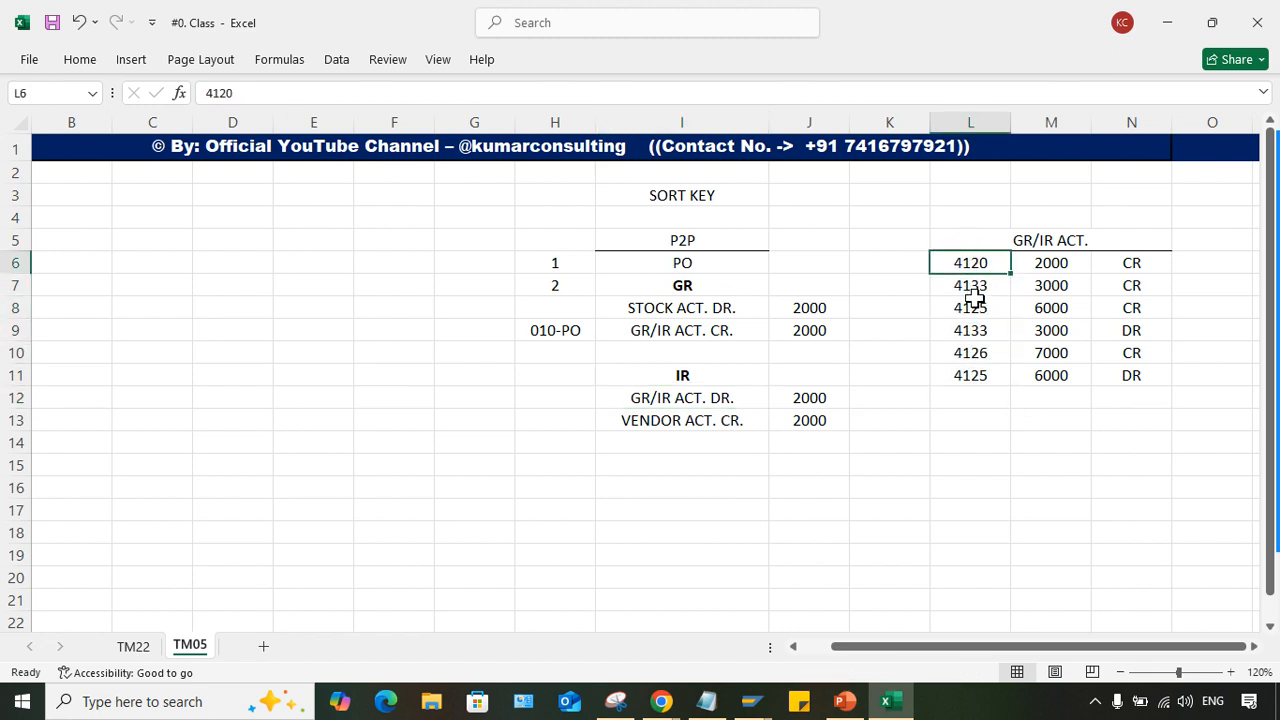
{"action": "left_click", "coordinate": [956, 263]}
{"action": "left_click_drag", "start_coordinate": [961, 268], "coordinate": [966, 375]}
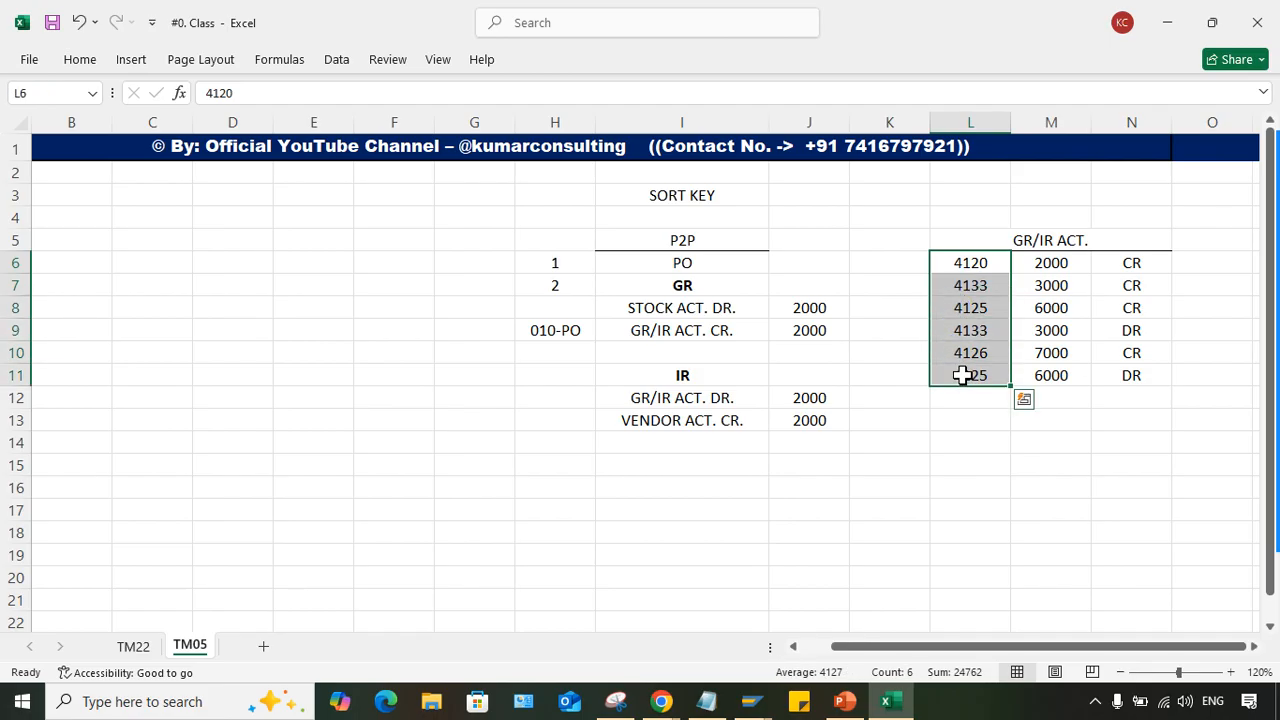
{"action": "left_click_drag", "start_coordinate": [971, 263], "coordinate": [990, 370]}
{"action": "left_click", "coordinate": [1131, 330]}
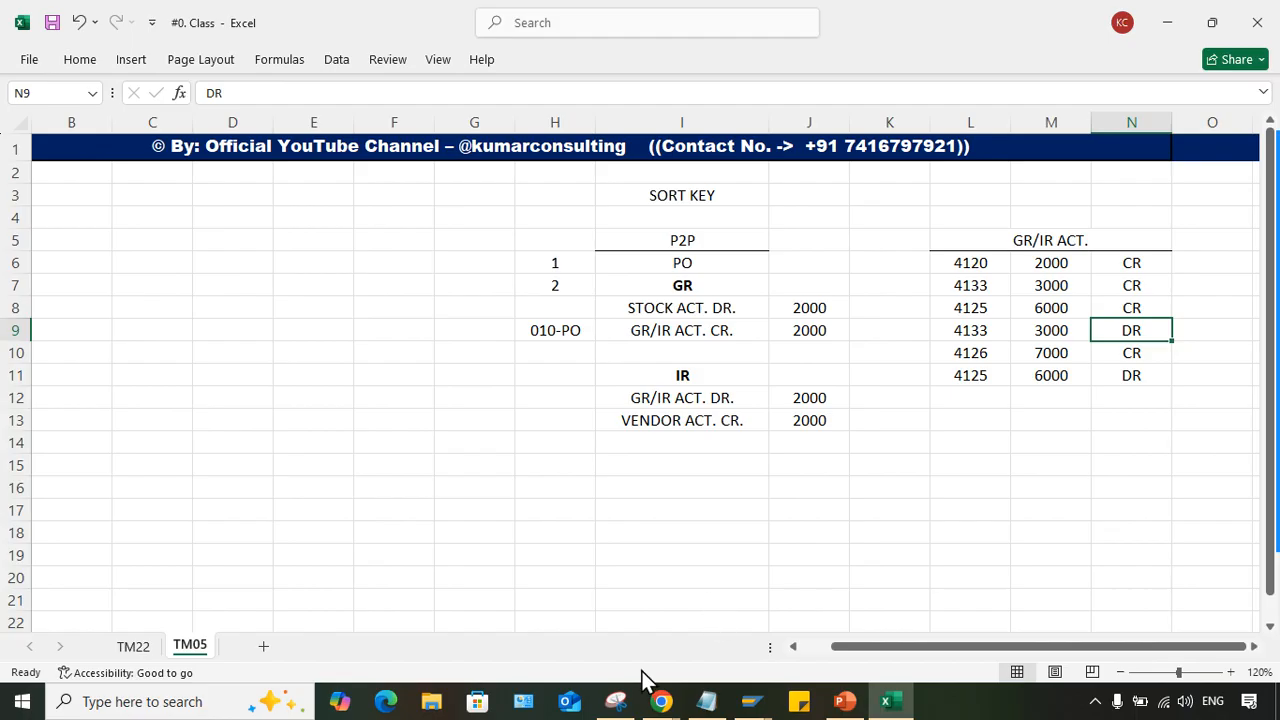
{"action": "left_click", "coordinate": [661, 701]}
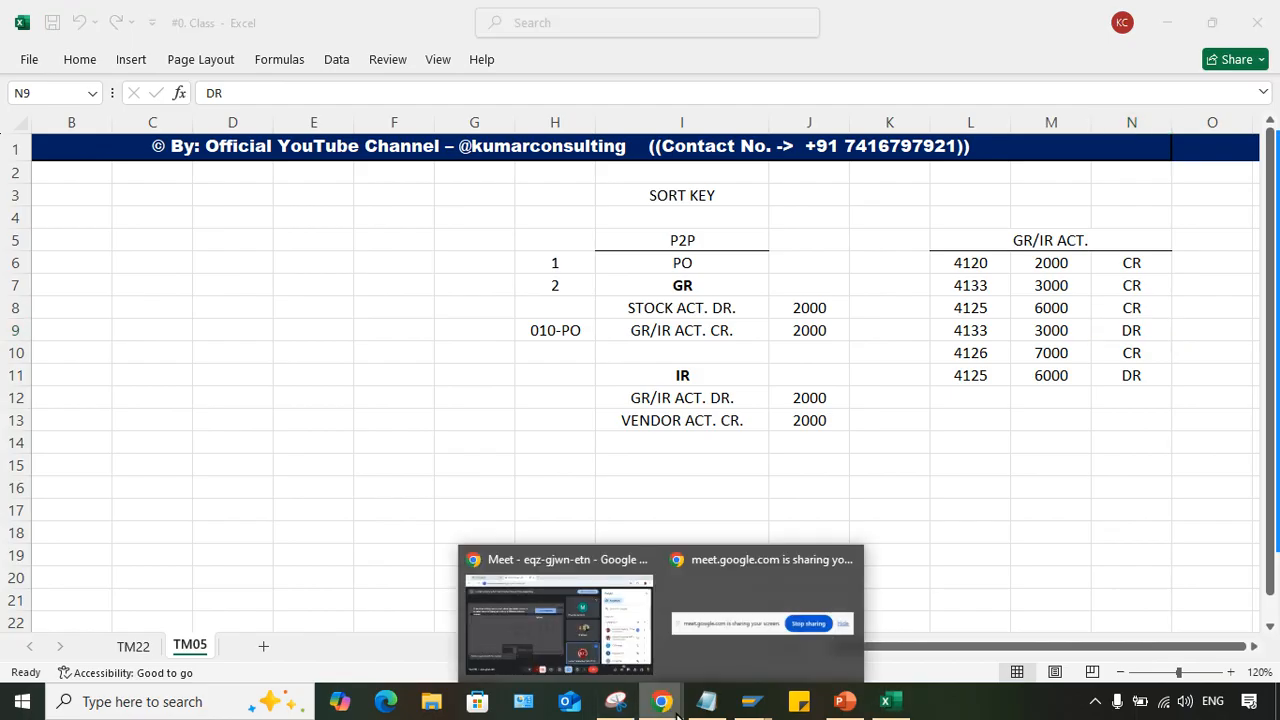
{"action": "left_click", "coordinate": [494, 590]}
{"action": "left_click", "coordinate": [240, 19]}
{"action": "left_click", "coordinate": [886, 701]}
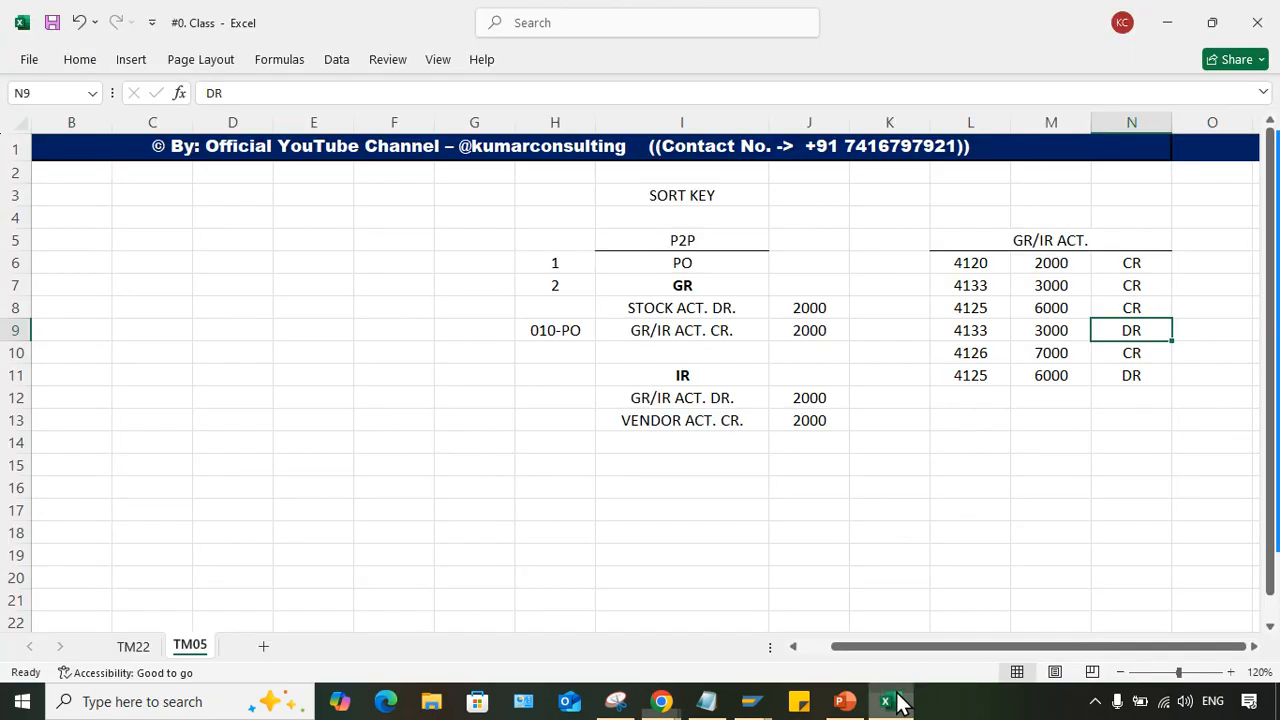
{"action": "left_click", "coordinate": [1043, 440]}
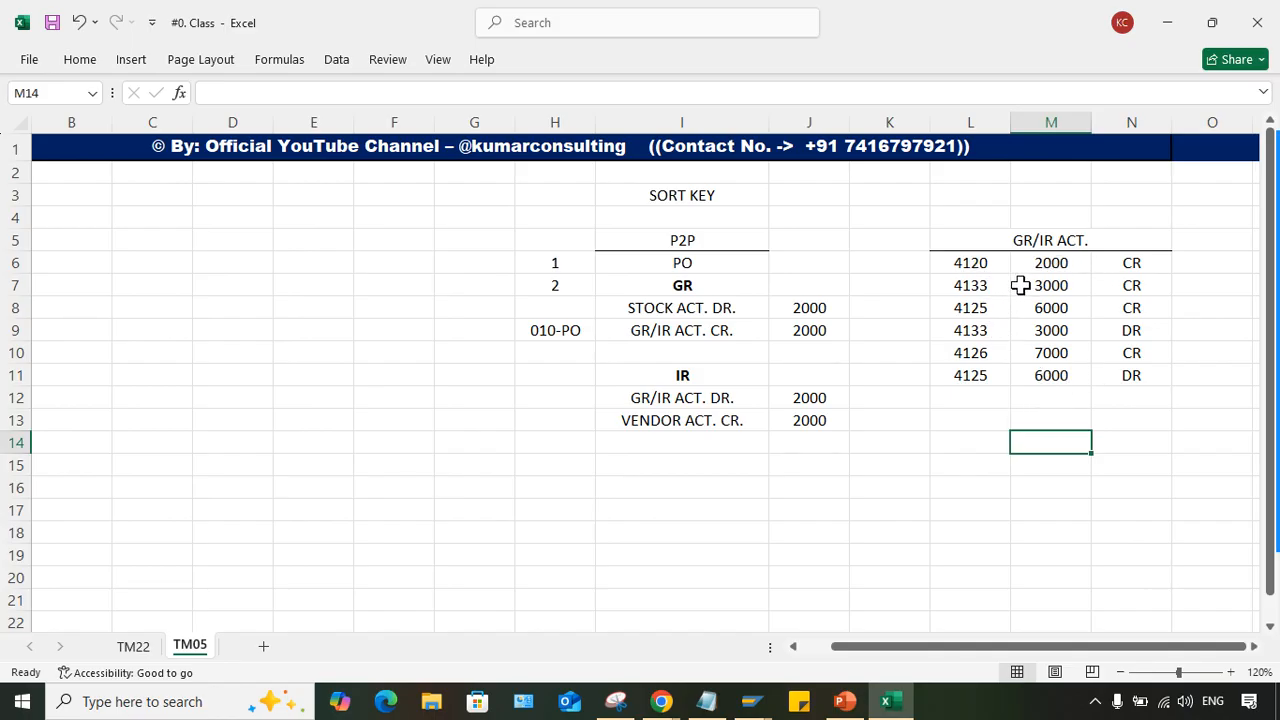
- Highlight the two GR/IR lines with assignment 4125, L8:N8 and L11:N11, with a yellow fill
{"action": "left_click_drag", "start_coordinate": [986, 263], "coordinate": [1137, 377]}
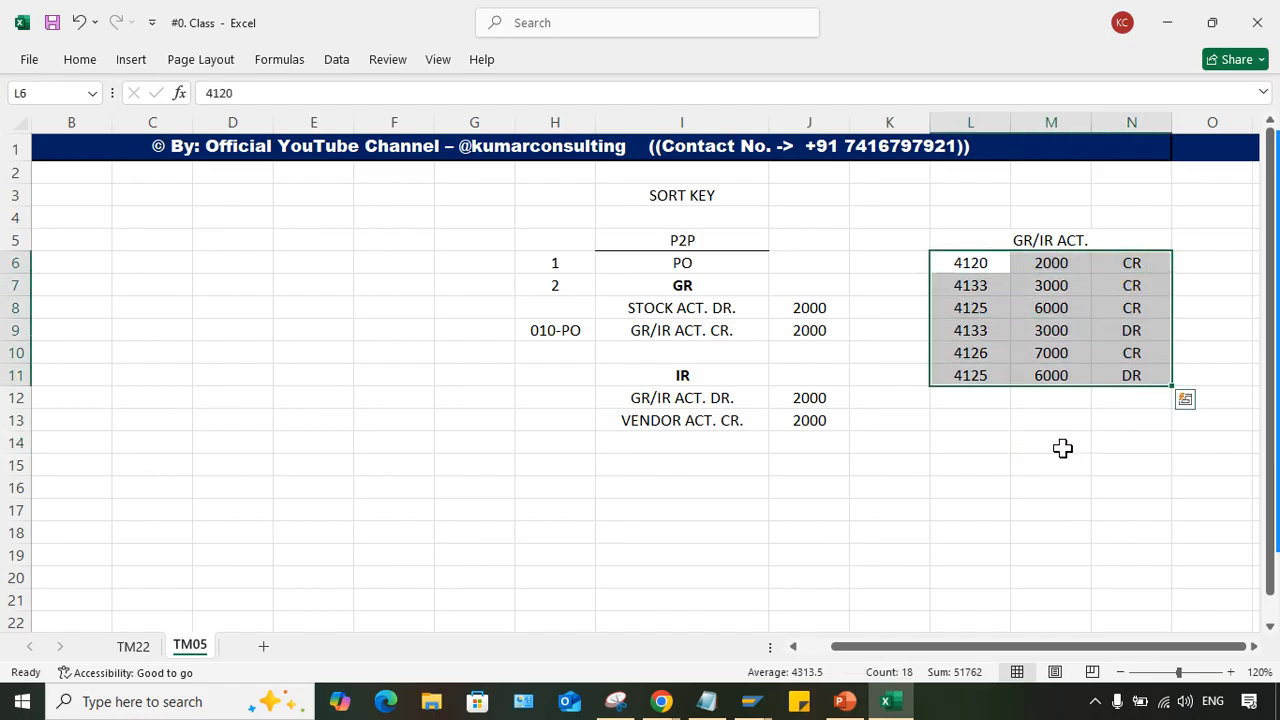
{"action": "left_click", "coordinate": [1063, 446]}
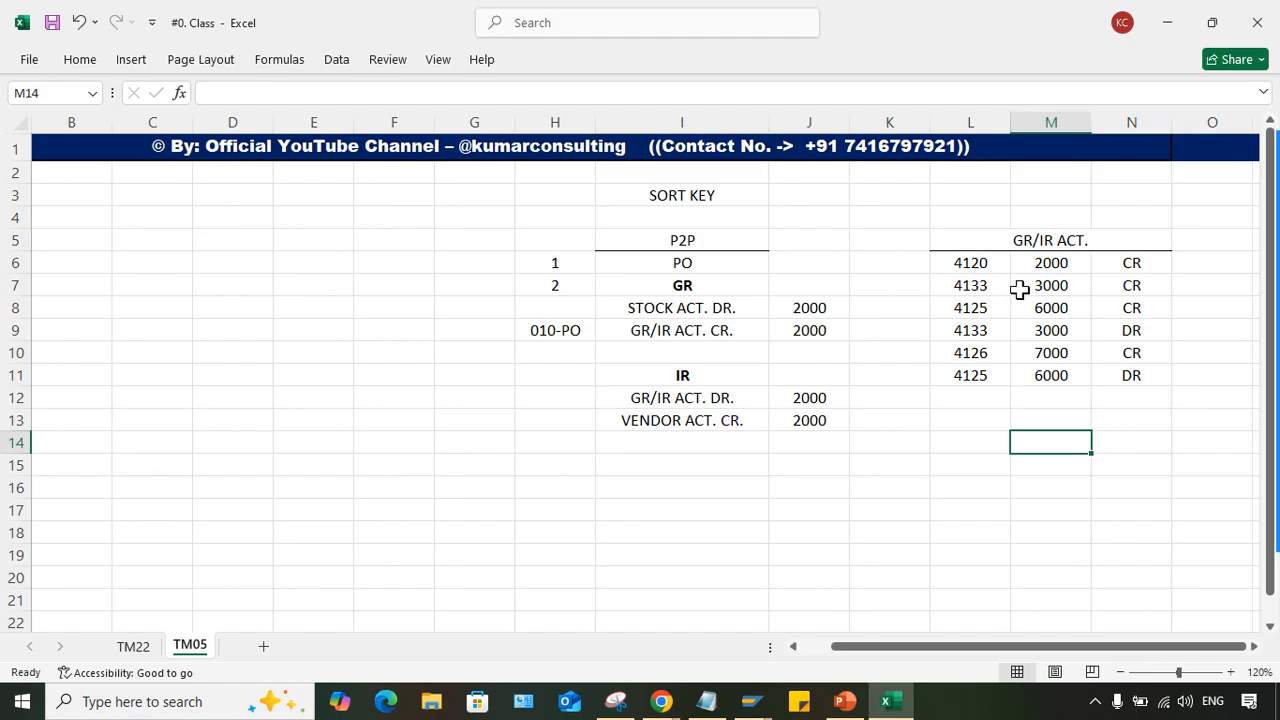
{"action": "left_click_drag", "start_coordinate": [971, 310], "coordinate": [1135, 310]}
{"action": "left_click_drag", "start_coordinate": [977, 374], "coordinate": [1115, 378], "text": "ctrl"}
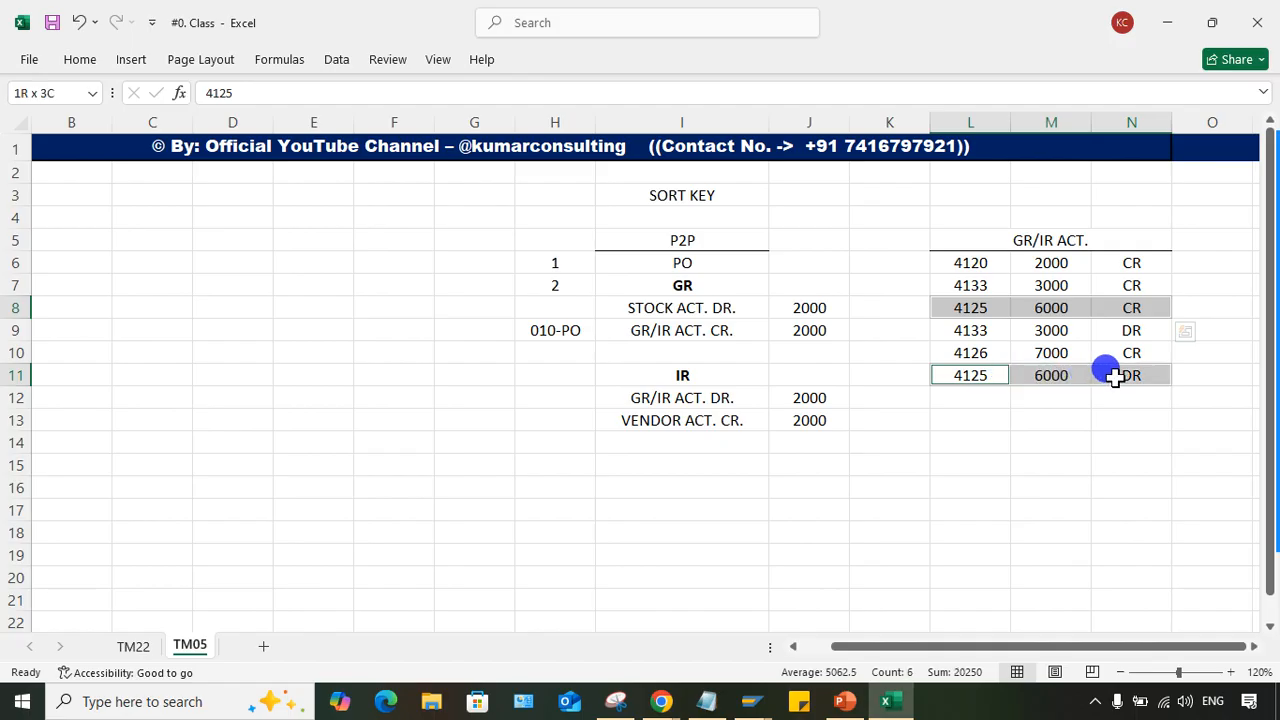
{"action": "left_click", "coordinate": [78, 60]}
{"action": "left_click", "coordinate": [263, 127]}
{"action": "left_click", "coordinate": [957, 469]}
{"action": "left_click", "coordinate": [1100, 336]}
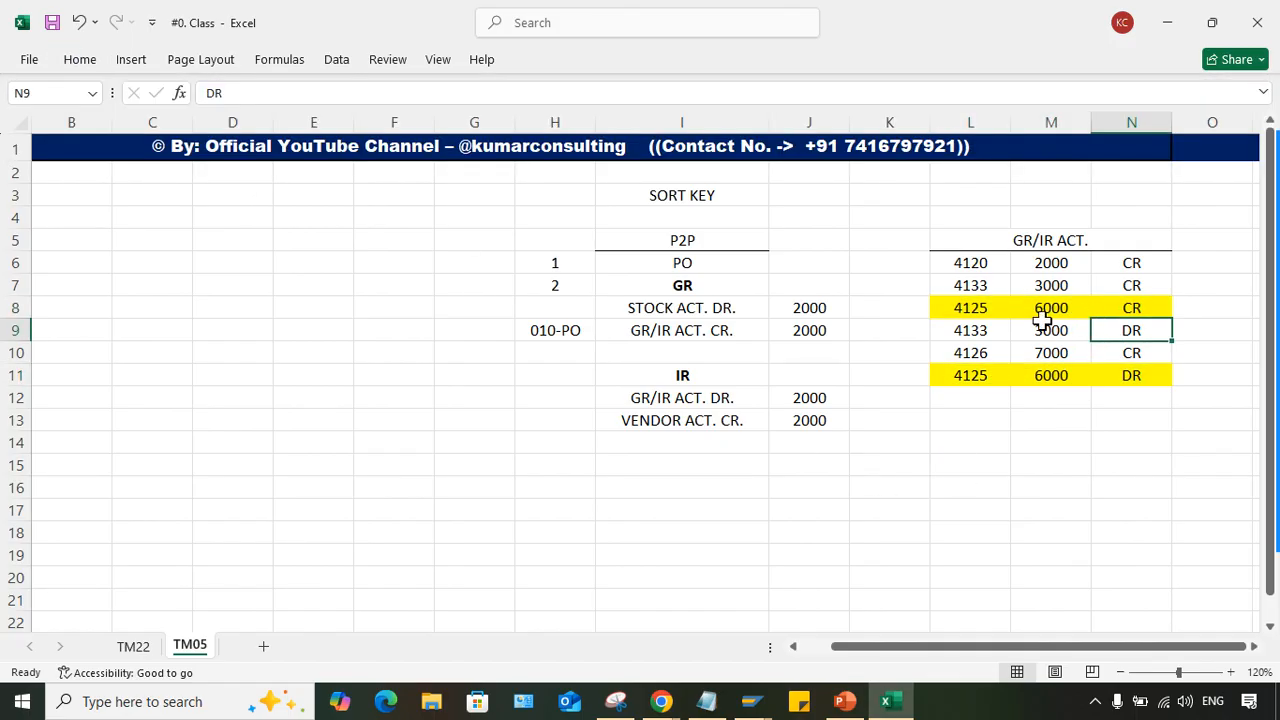
- Compare the assignment numbers, amounts and CR/DR indicators of the two highlighted lines in rows 8 and 11
{"action": "left_click", "coordinate": [980, 305]}
{"action": "left_click", "coordinate": [984, 375]}
{"action": "left_click", "coordinate": [980, 307]}
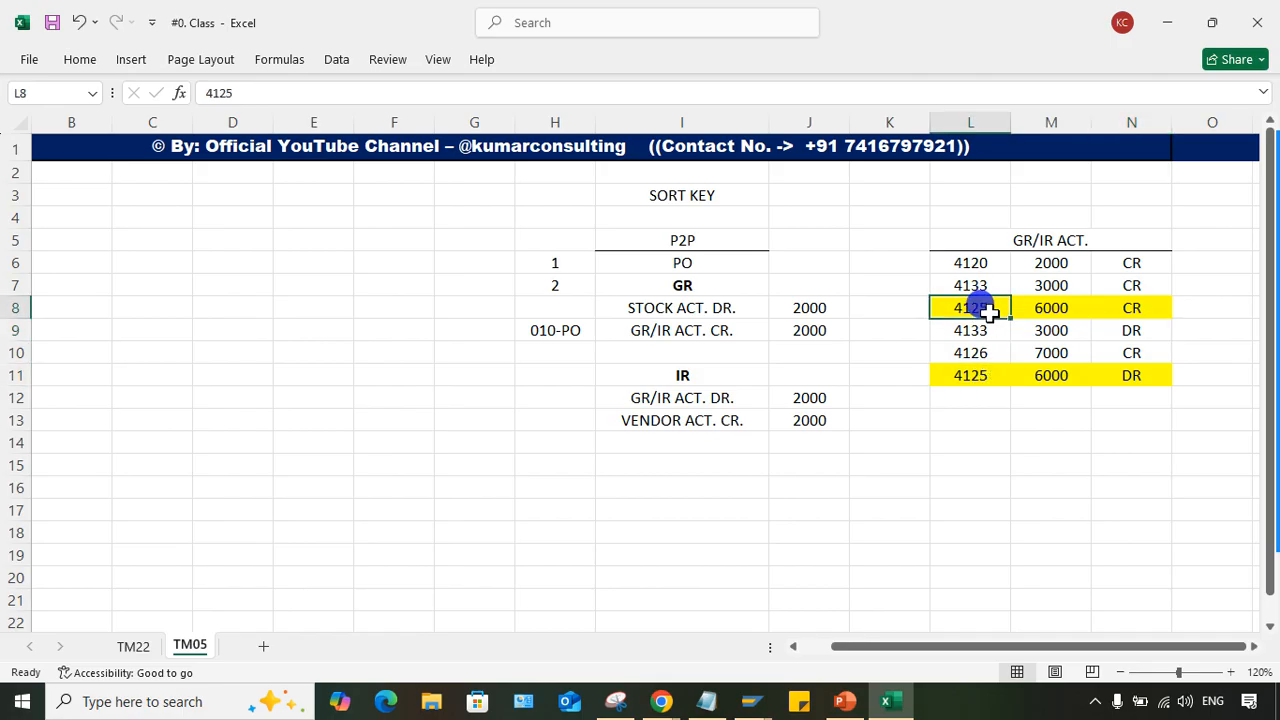
{"action": "left_click", "coordinate": [995, 372]}
{"action": "left_click", "coordinate": [977, 306]}
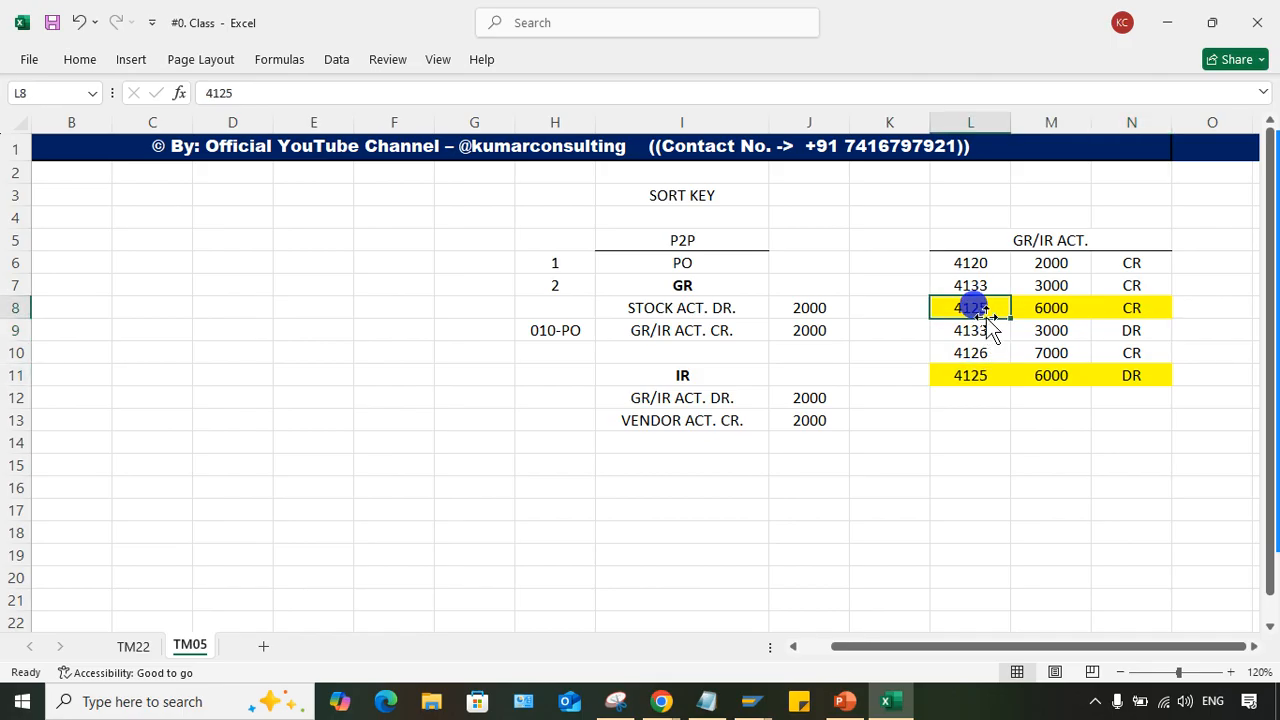
{"action": "left_click", "coordinate": [974, 378]}
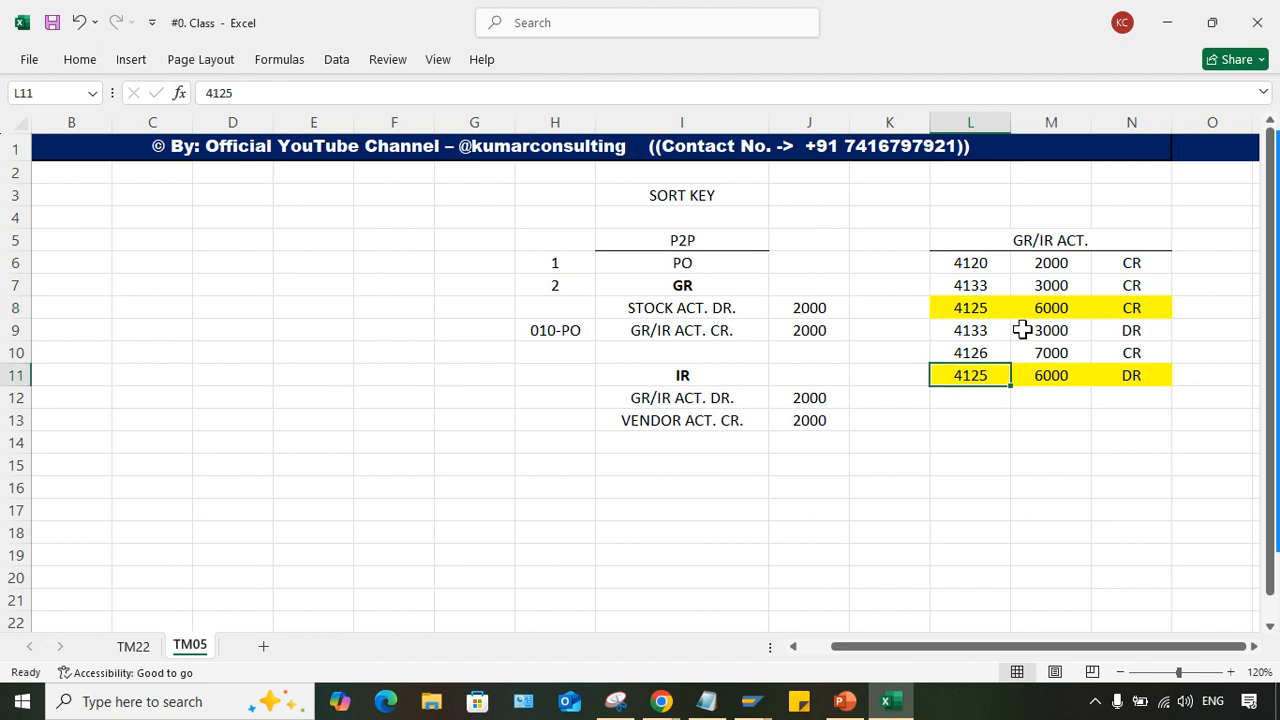
{"action": "left_click", "coordinate": [1052, 310]}
{"action": "left_click", "coordinate": [1137, 303]}
{"action": "left_click", "coordinate": [1027, 373]}
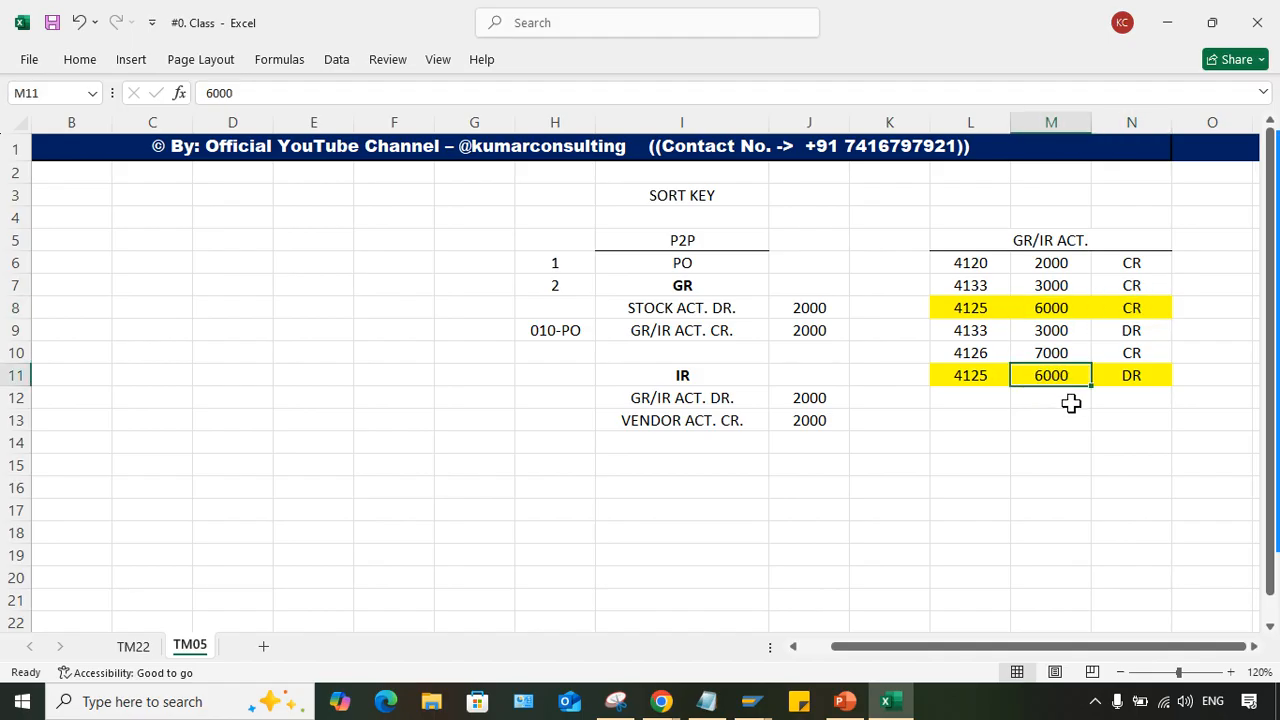
{"action": "left_click", "coordinate": [972, 310]}
{"action": "left_click", "coordinate": [980, 376]}
{"action": "left_click", "coordinate": [972, 308]}
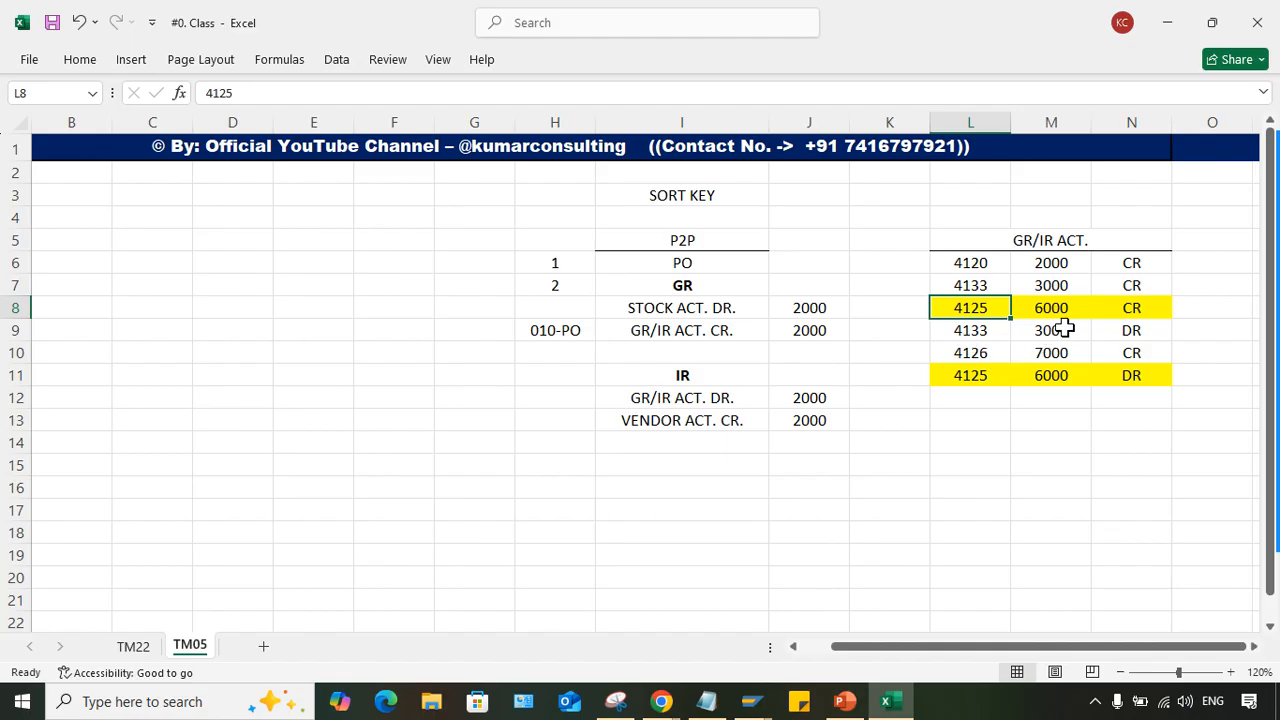
- Examine how the 010-PO sort key in H9 relates to the shared assignment number of GR/IR rows 8 and 11
{"action": "left_click", "coordinate": [1025, 242]}
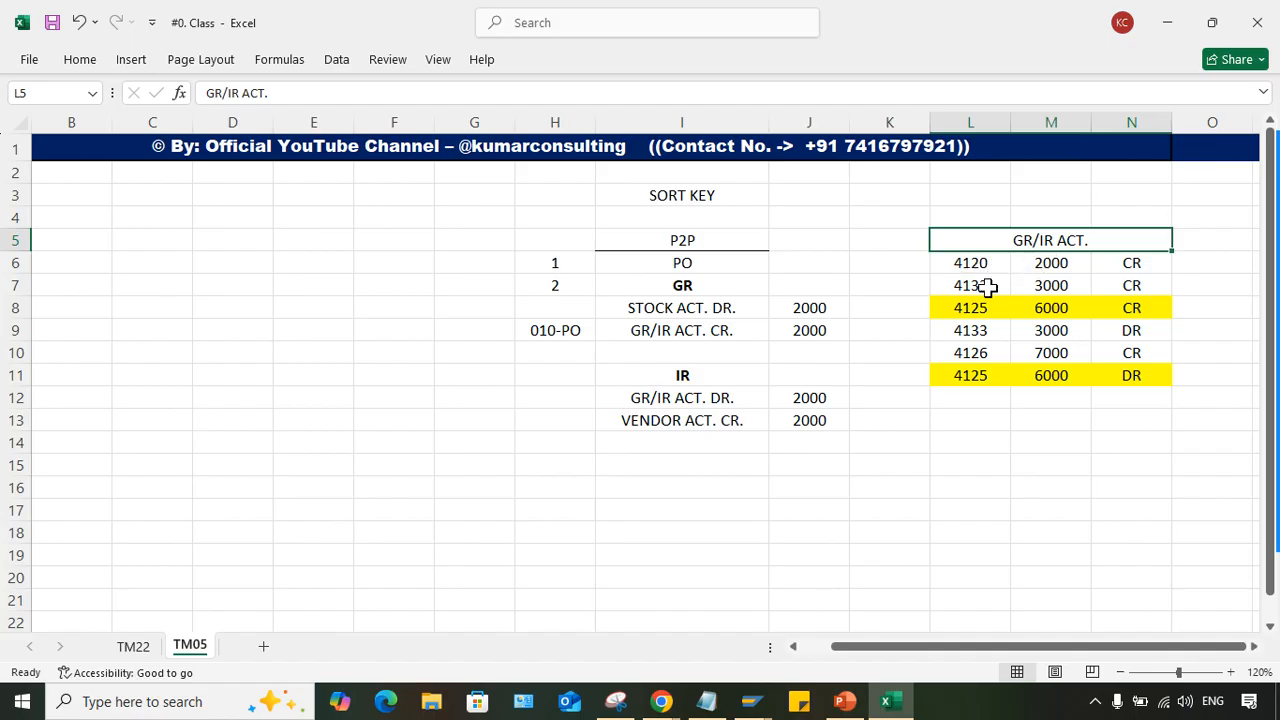
{"action": "left_click", "coordinate": [520, 330]}
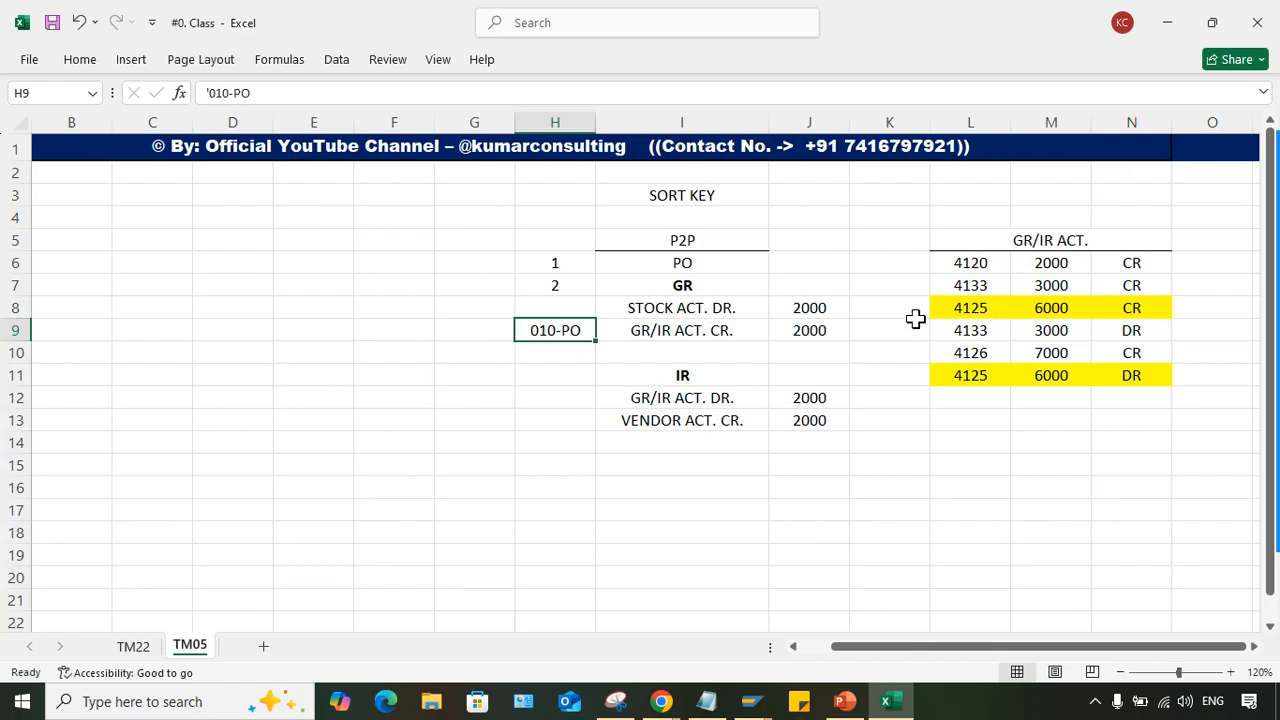
{"action": "left_click", "coordinate": [944, 304]}
{"action": "left_click", "coordinate": [950, 368]}
{"action": "left_click", "coordinate": [946, 305]}
{"action": "left_click", "coordinate": [958, 374]}
{"action": "left_click", "coordinate": [945, 303]}
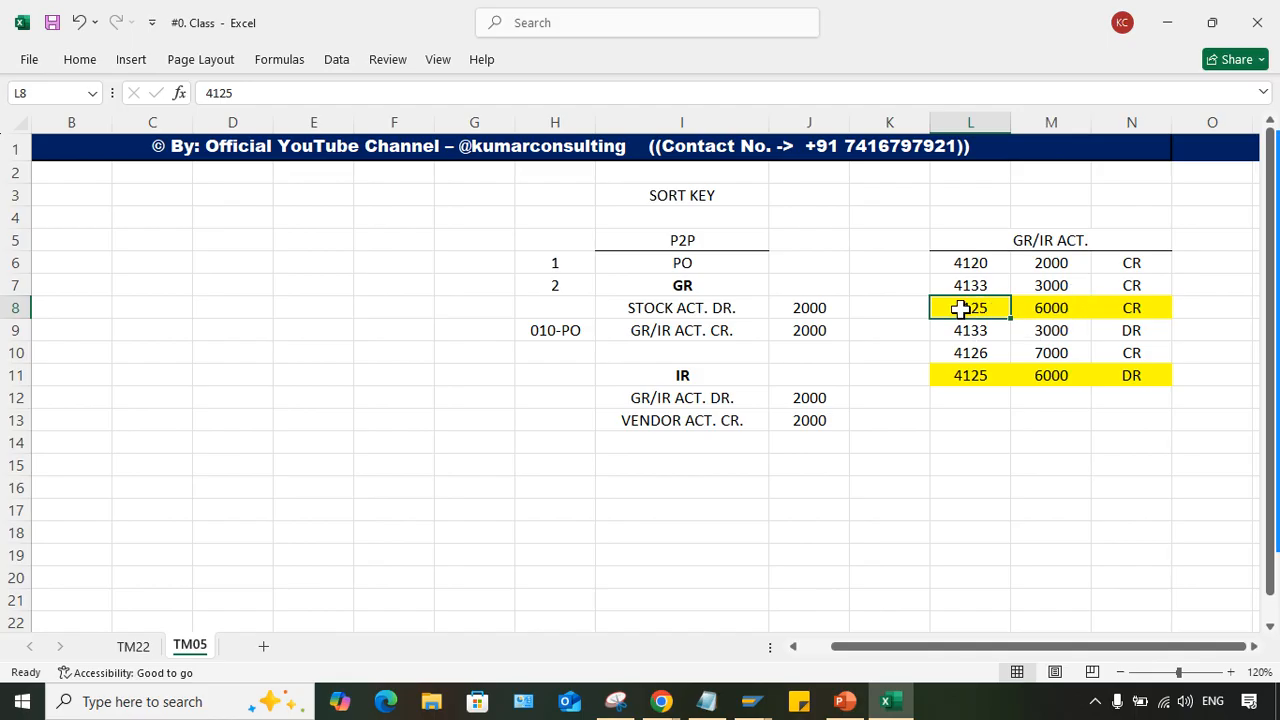
{"action": "left_click", "coordinate": [1126, 300]}
{"action": "left_click", "coordinate": [1117, 375]}
{"action": "left_click", "coordinate": [980, 307]}
{"action": "left_click", "coordinate": [1001, 392]}
{"action": "left_click", "coordinate": [985, 375]}
{"action": "left_click_drag", "start_coordinate": [975, 303], "coordinate": [1175, 300]}
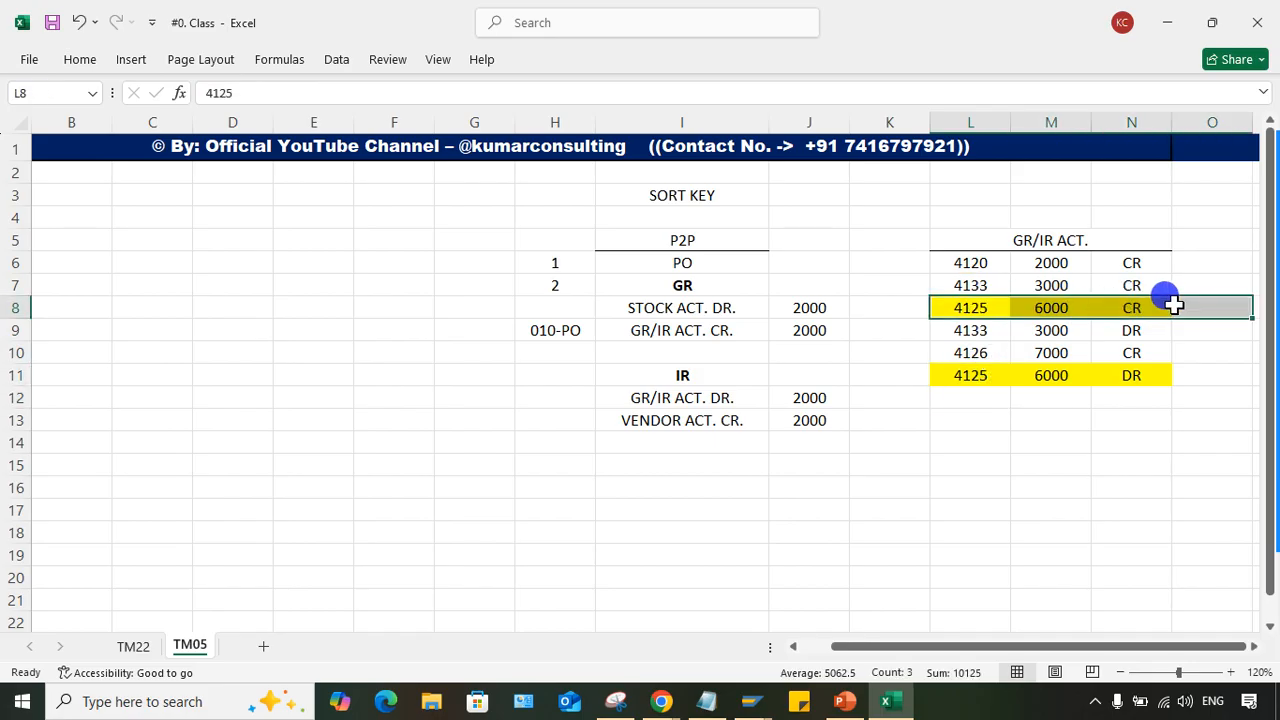
{"action": "left_click", "coordinate": [1120, 372]}
{"action": "left_click_drag", "start_coordinate": [974, 262], "coordinate": [1108, 272]}
{"action": "left_click_drag", "start_coordinate": [971, 330], "coordinate": [1117, 345]}
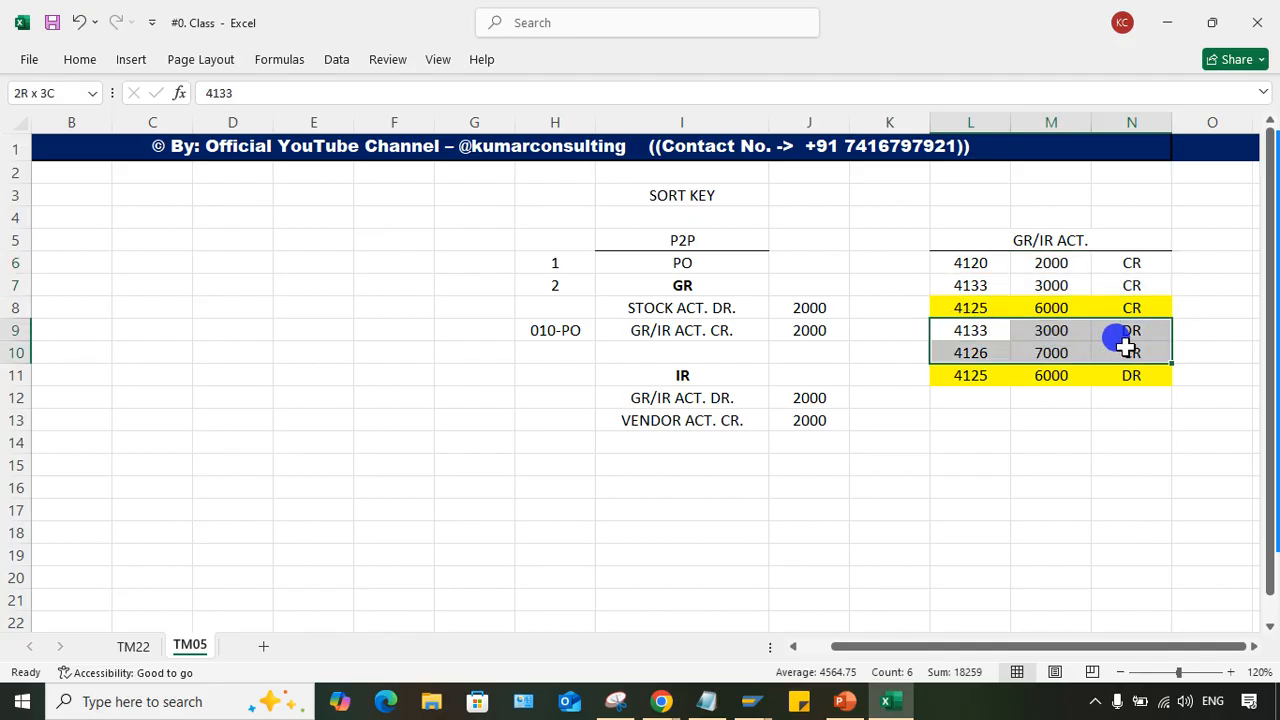
{"action": "left_click", "coordinate": [1183, 280]}
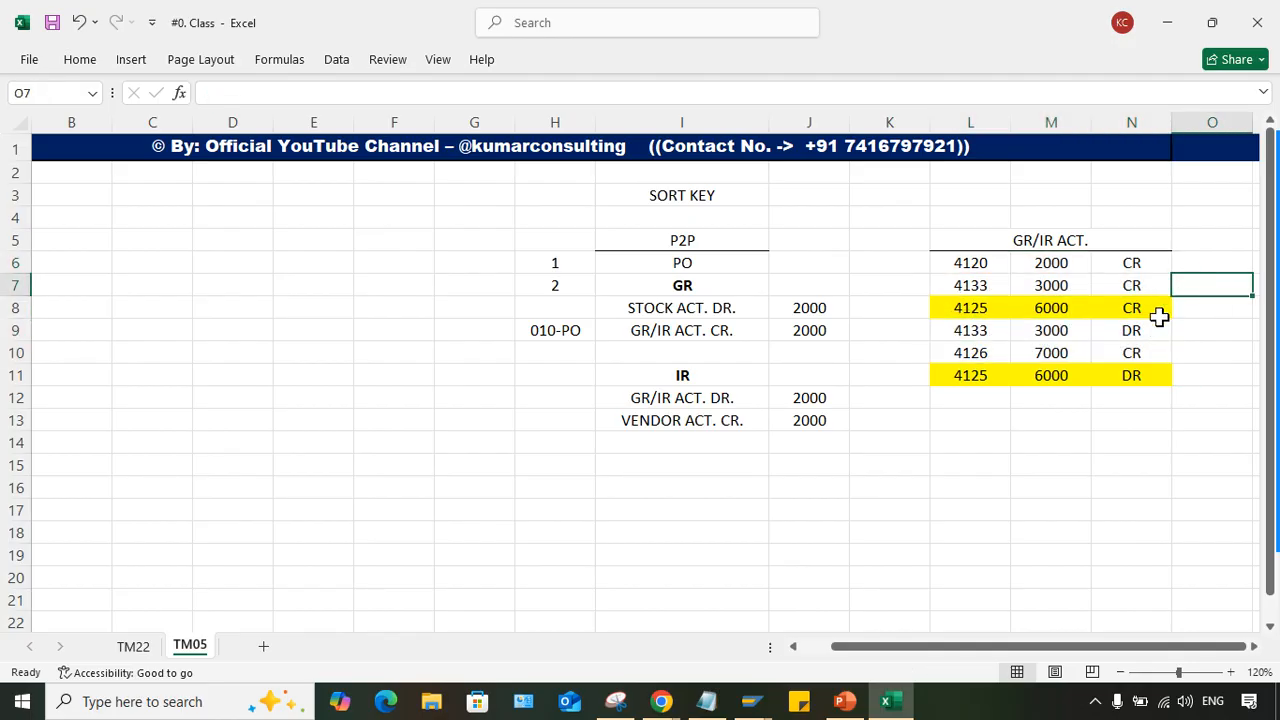
- Highlight the two GR/IR lines with assignment 4133, L7:N7 and L9:N9, with a yellow fill
{"action": "left_click_drag", "start_coordinate": [962, 276], "coordinate": [1090, 287]}
{"action": "left_click_drag", "start_coordinate": [980, 331], "coordinate": [1134, 335]}
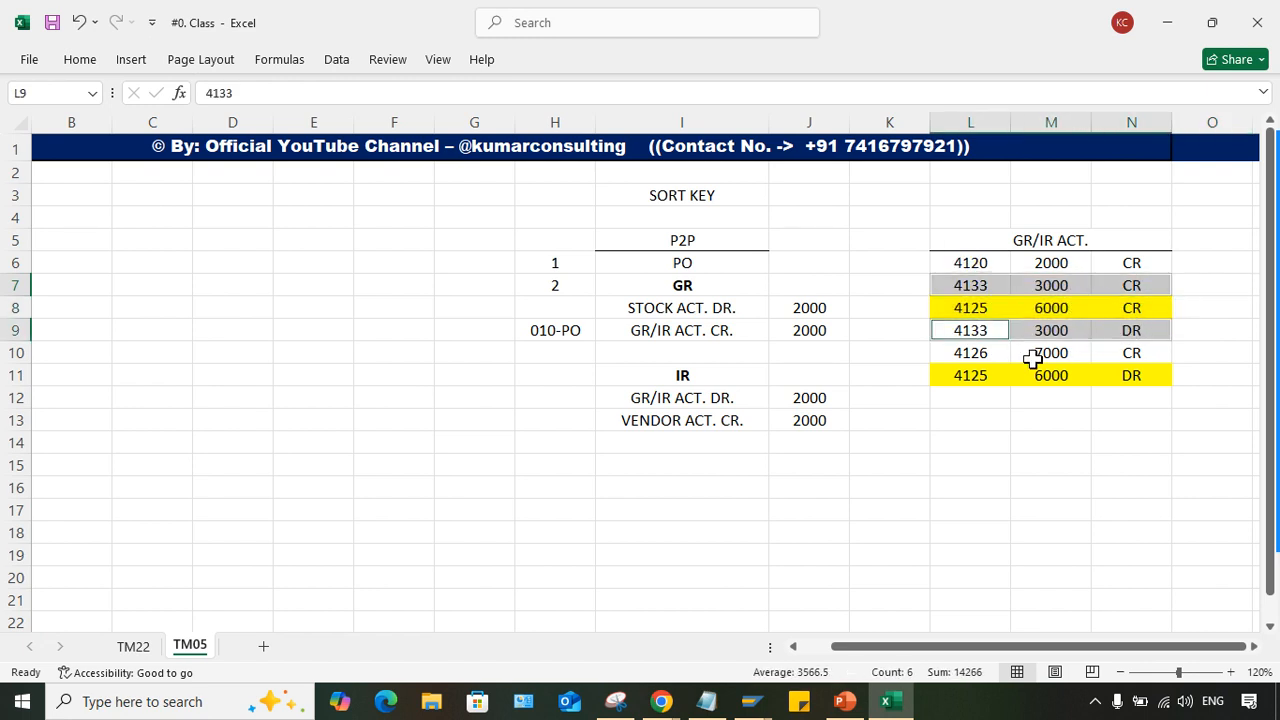
{"action": "left_click", "coordinate": [92, 60]}
{"action": "left_click", "coordinate": [260, 126]}
{"action": "left_click", "coordinate": [937, 460]}
{"action": "left_click", "coordinate": [914, 446]}
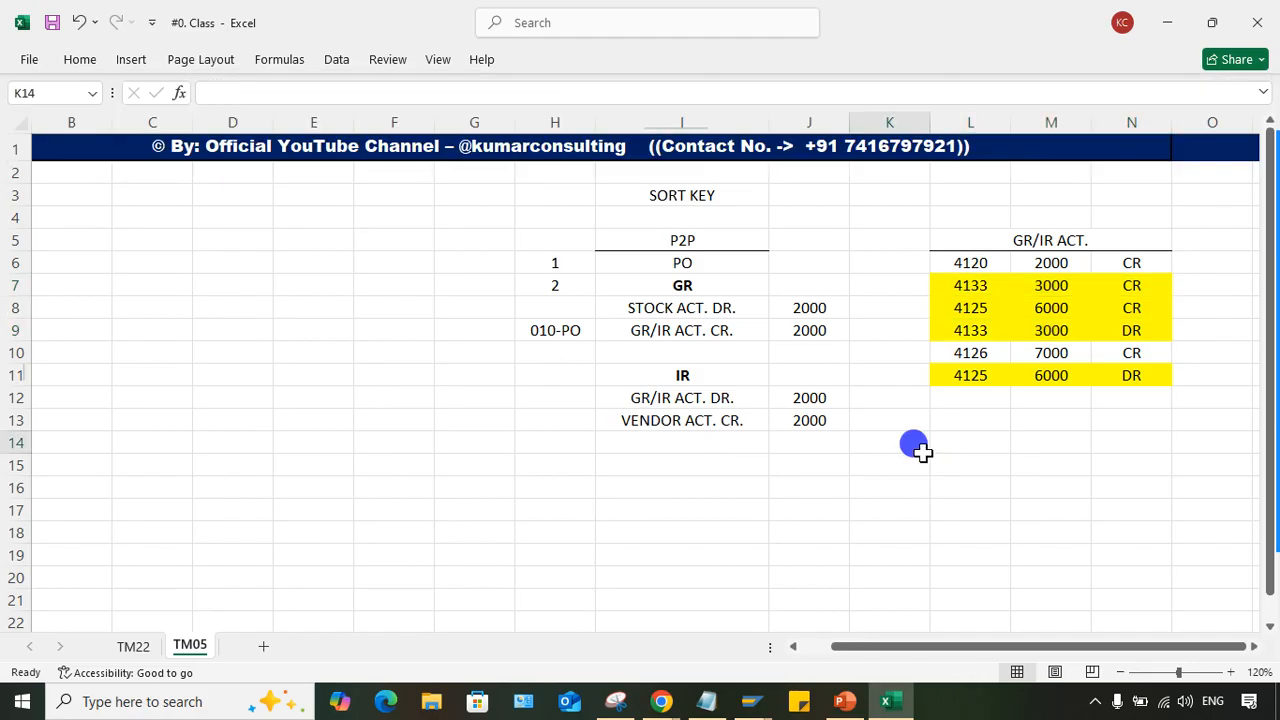
- Review the highlighted GR/IR lines in rows 7 to 9 and 11 against the unhighlighted lines in rows 6 and 10
{"action": "left_click_drag", "start_coordinate": [940, 285], "coordinate": [1120, 330]}
{"action": "left_click_drag", "start_coordinate": [968, 380], "coordinate": [1100, 365]}
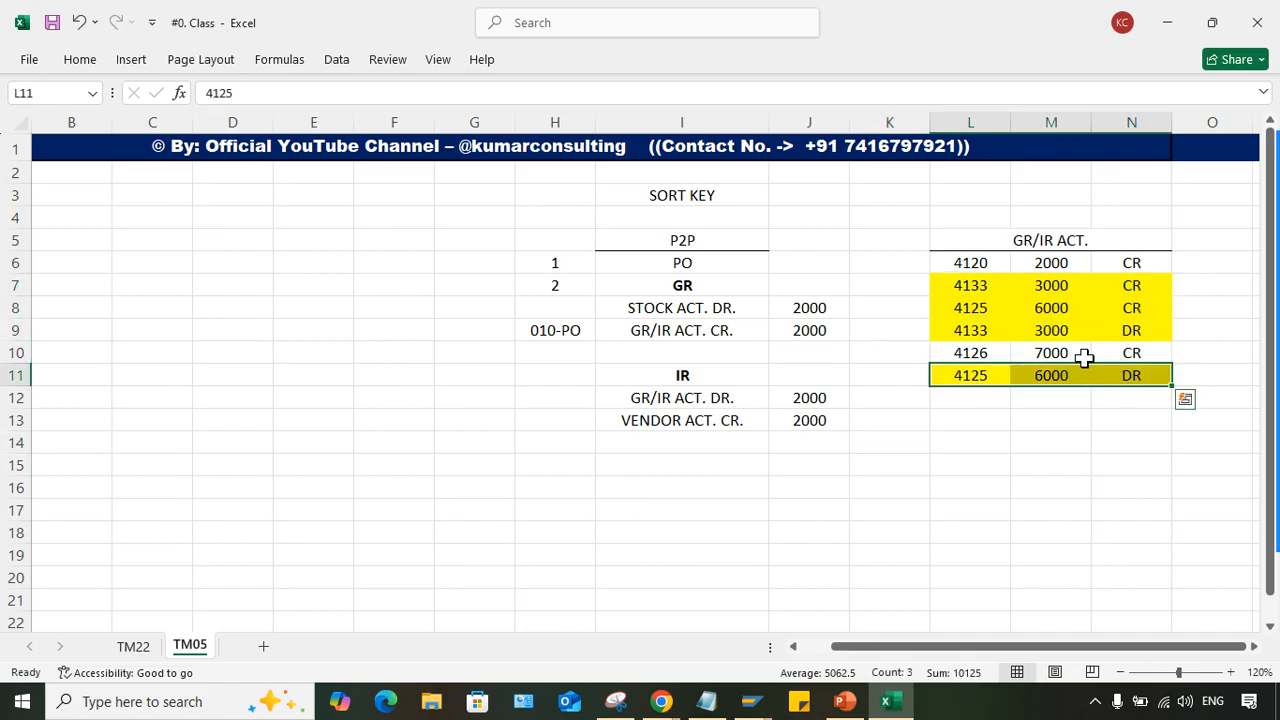
{"action": "left_click_drag", "start_coordinate": [955, 264], "coordinate": [1123, 262]}
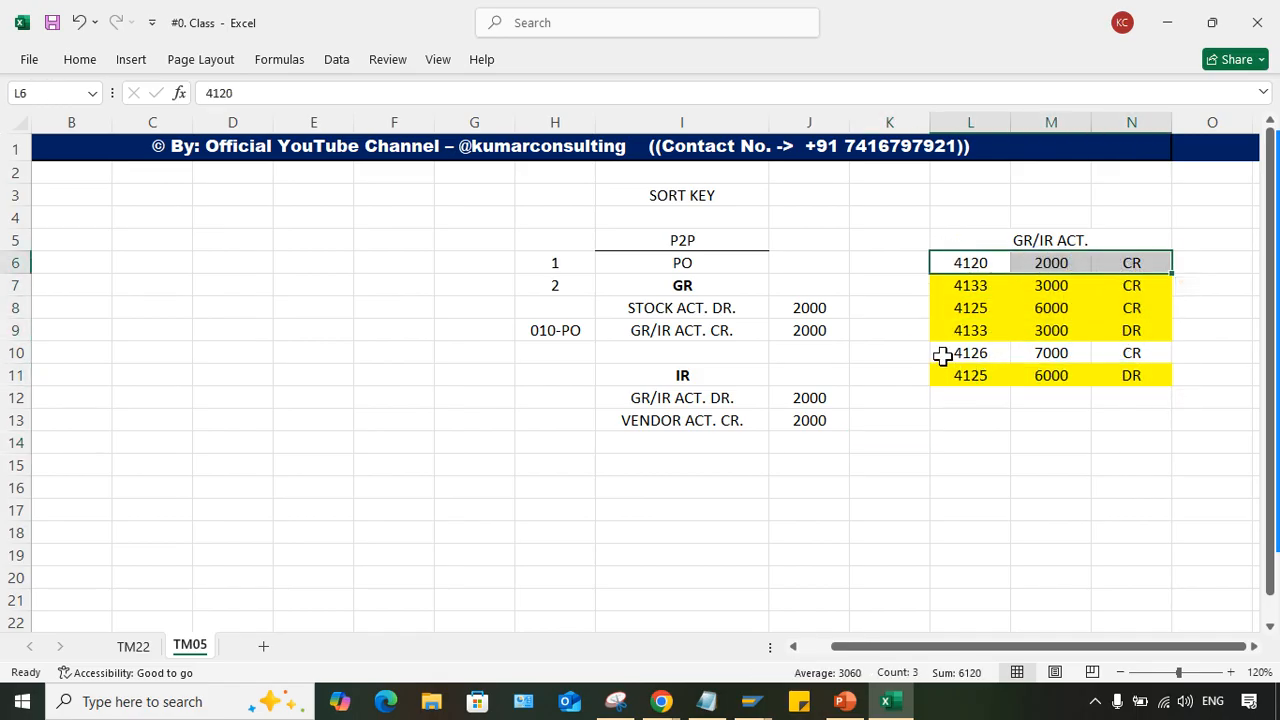
{"action": "left_click_drag", "start_coordinate": [954, 358], "coordinate": [1114, 352]}
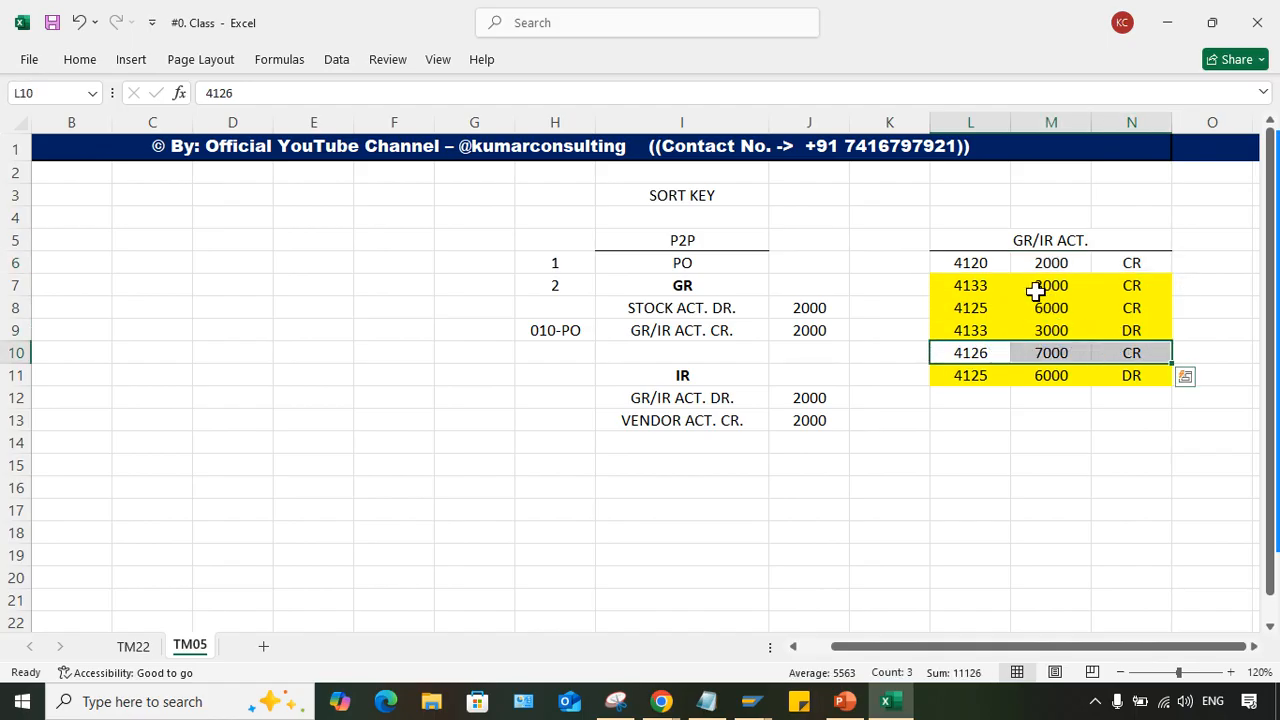
{"action": "left_click_drag", "start_coordinate": [975, 255], "coordinate": [1110, 268]}
{"action": "left_click_drag", "start_coordinate": [983, 357], "coordinate": [1130, 348]}
{"action": "left_click", "coordinate": [1063, 416]}
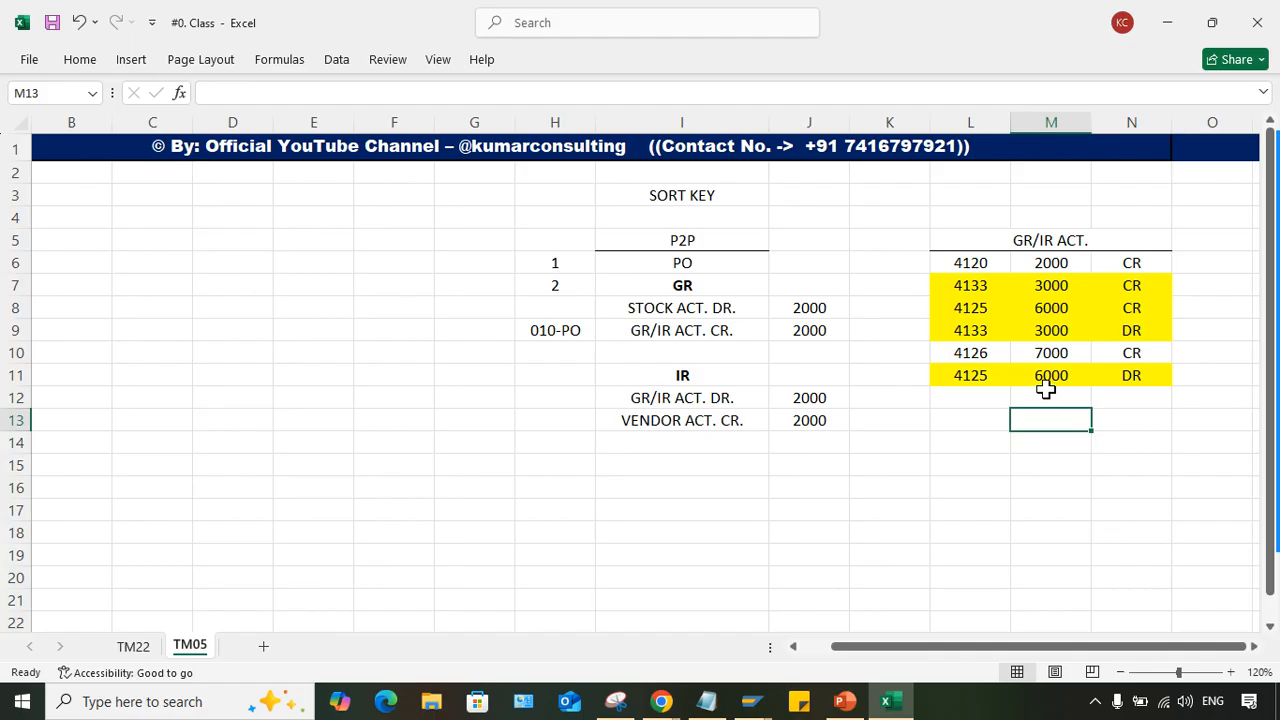
{"action": "left_click_drag", "start_coordinate": [965, 285], "coordinate": [1131, 322]}
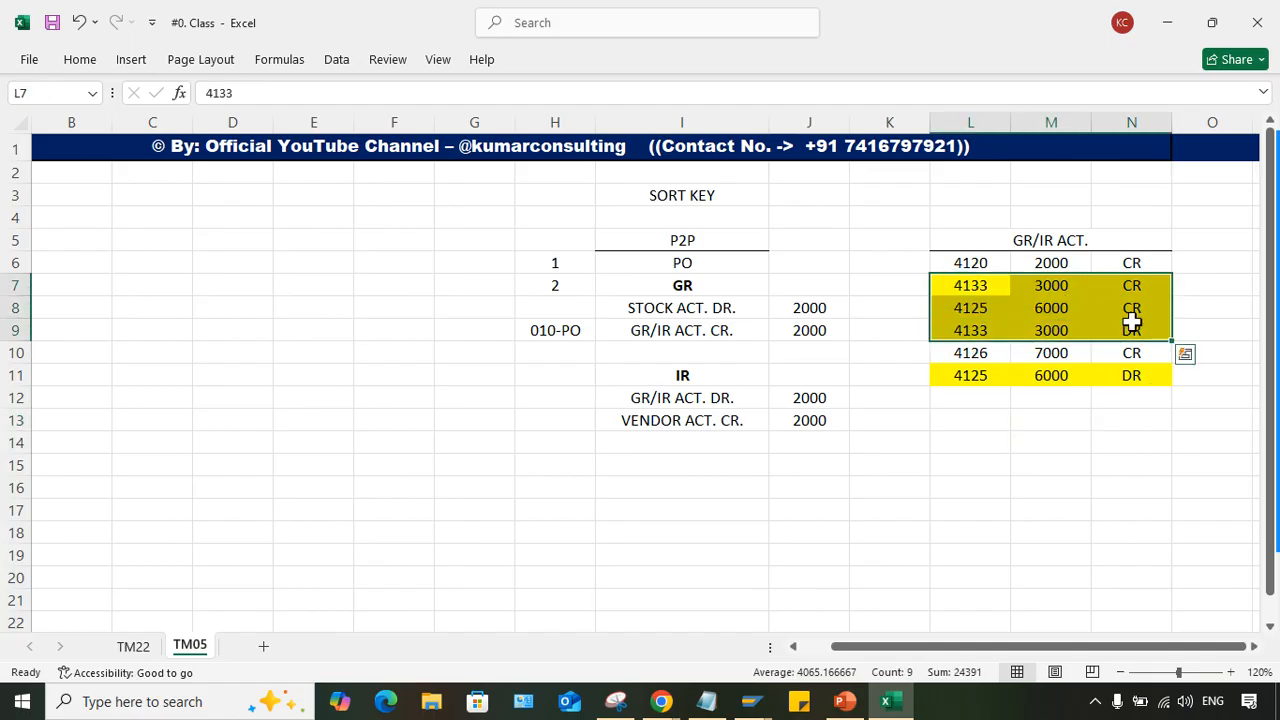
{"action": "left_click", "coordinate": [1057, 372]}
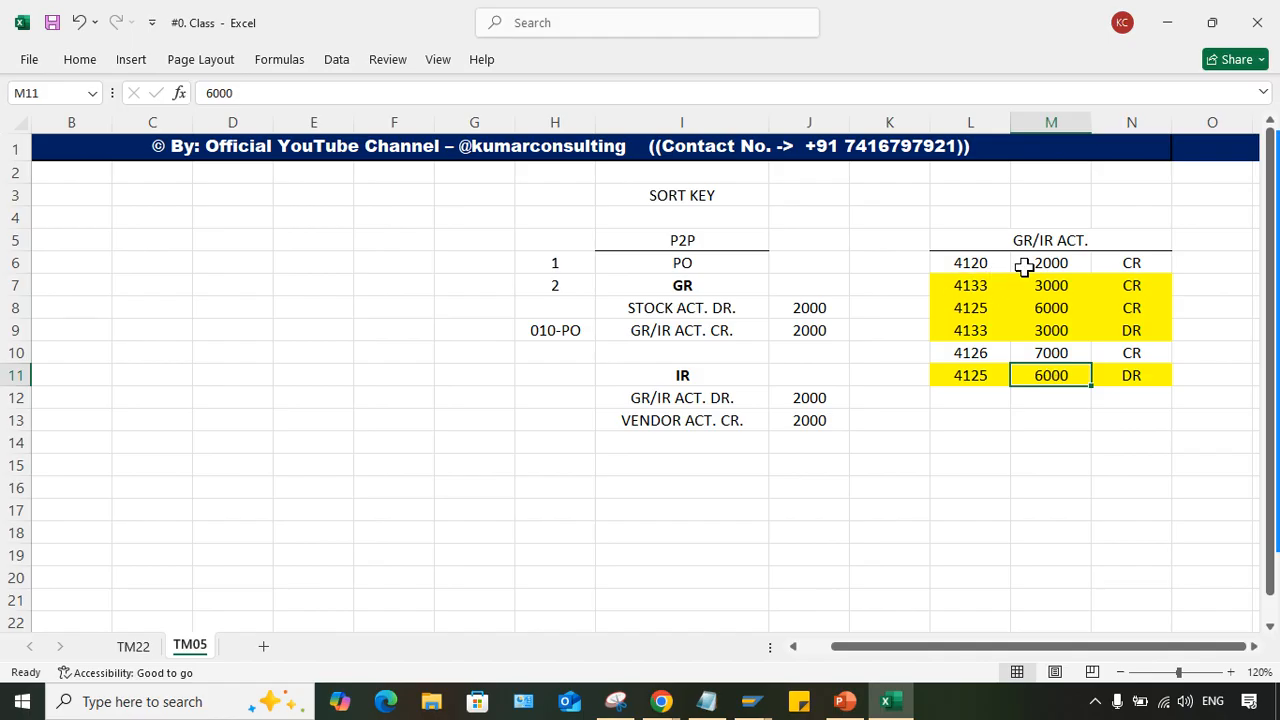
- Examine the assignment column L6:L11 and amount column M6:M11, including the lines without a matching debit in rows 6 and 10
{"action": "left_click_drag", "start_coordinate": [977, 264], "coordinate": [980, 368]}
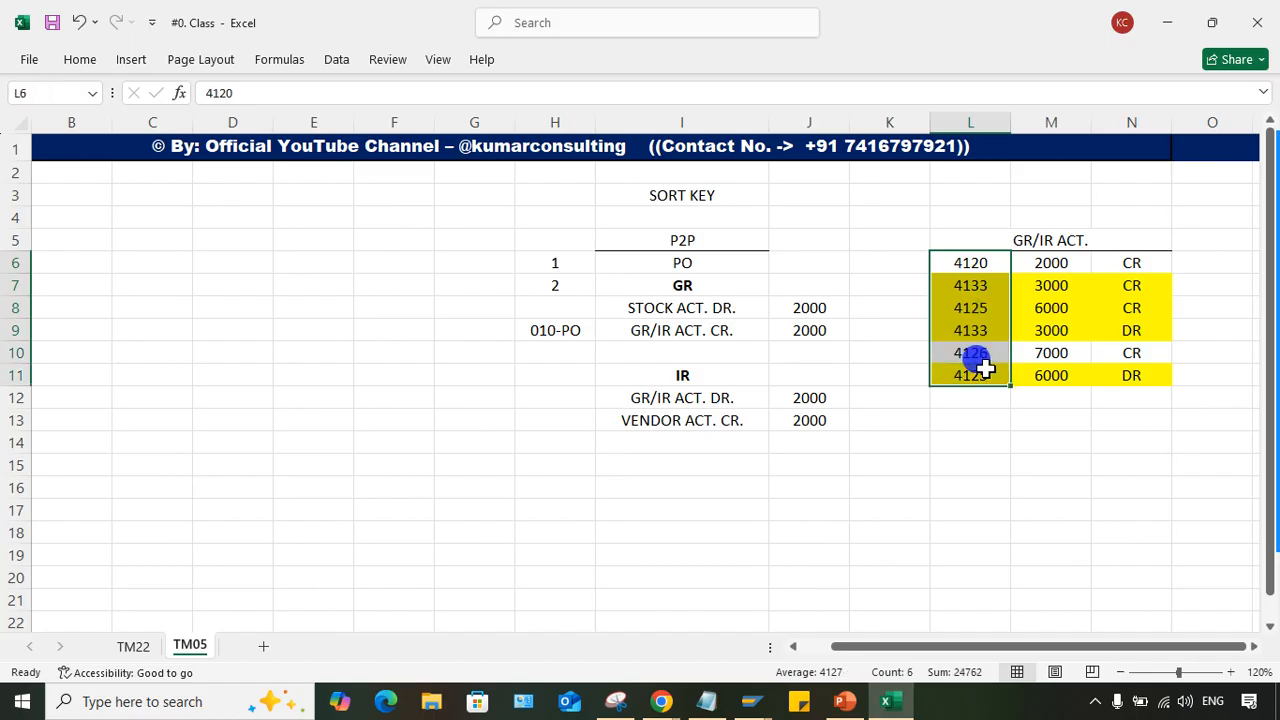
{"action": "left_click", "coordinate": [969, 437]}
{"action": "left_click_drag", "start_coordinate": [1018, 258], "coordinate": [1048, 390]}
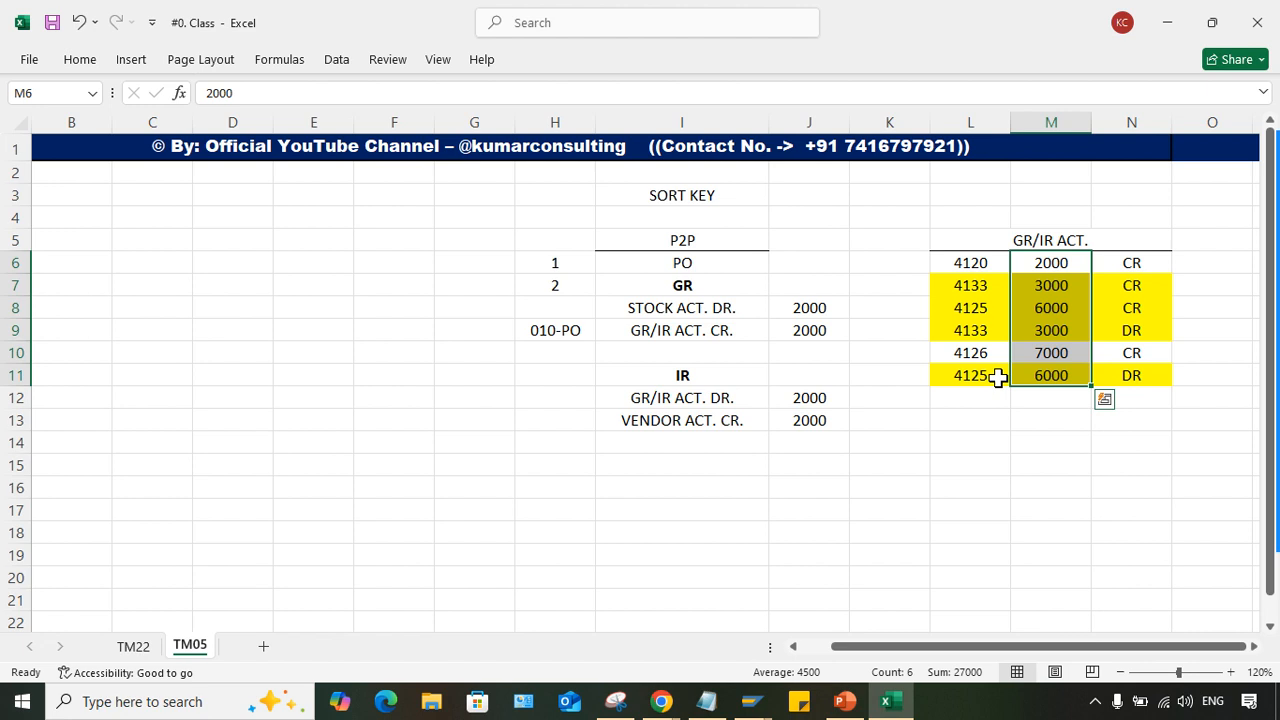
{"action": "left_click", "coordinate": [975, 462]}
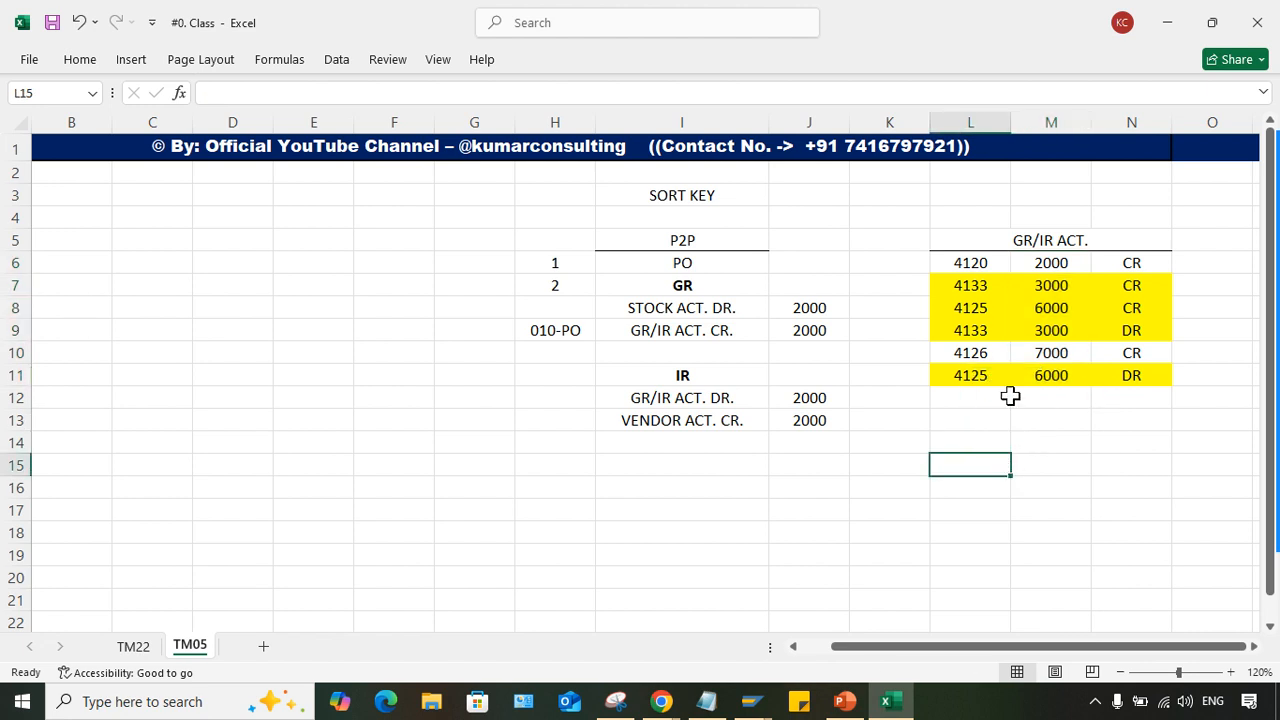
{"action": "left_click", "coordinate": [970, 287]}
{"action": "left_click_drag", "start_coordinate": [970, 287], "coordinate": [1112, 292]}
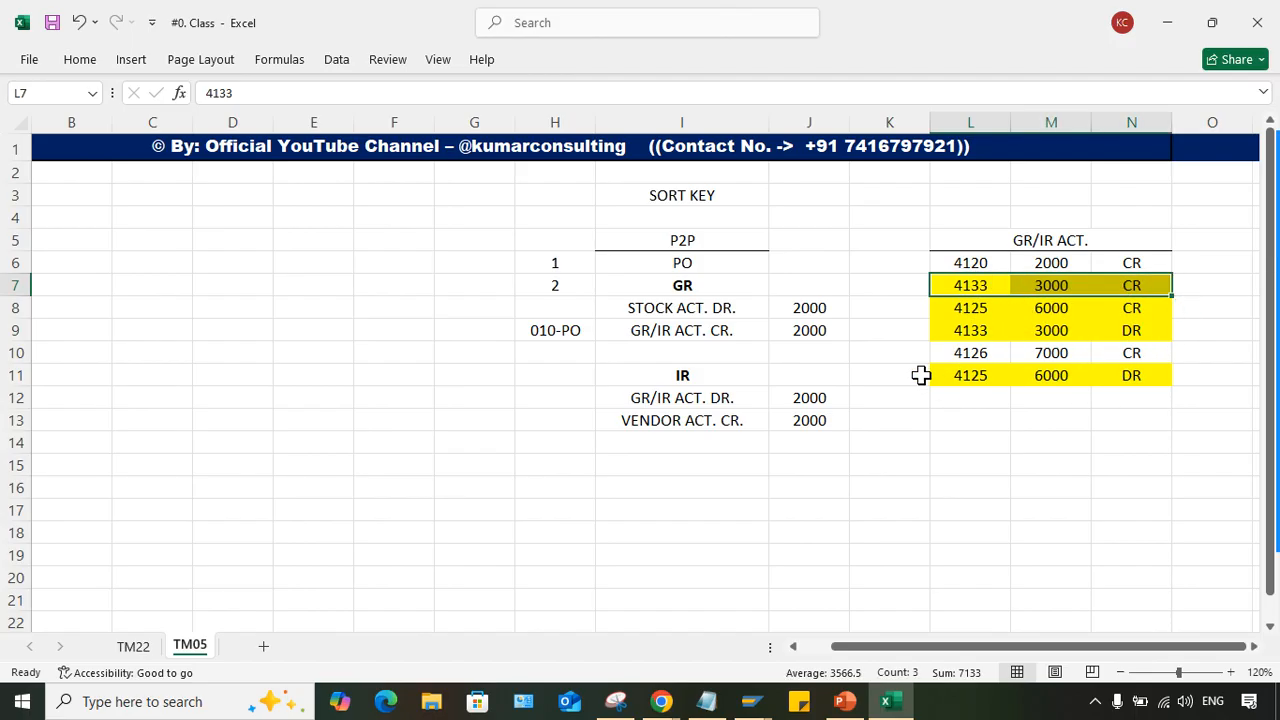
{"action": "left_click_drag", "start_coordinate": [1106, 354], "coordinate": [953, 366]}
{"action": "left_click_drag", "start_coordinate": [968, 263], "coordinate": [1128, 264]}
{"action": "left_click_drag", "start_coordinate": [958, 352], "coordinate": [1128, 342]}
{"action": "left_click", "coordinate": [1053, 420]}
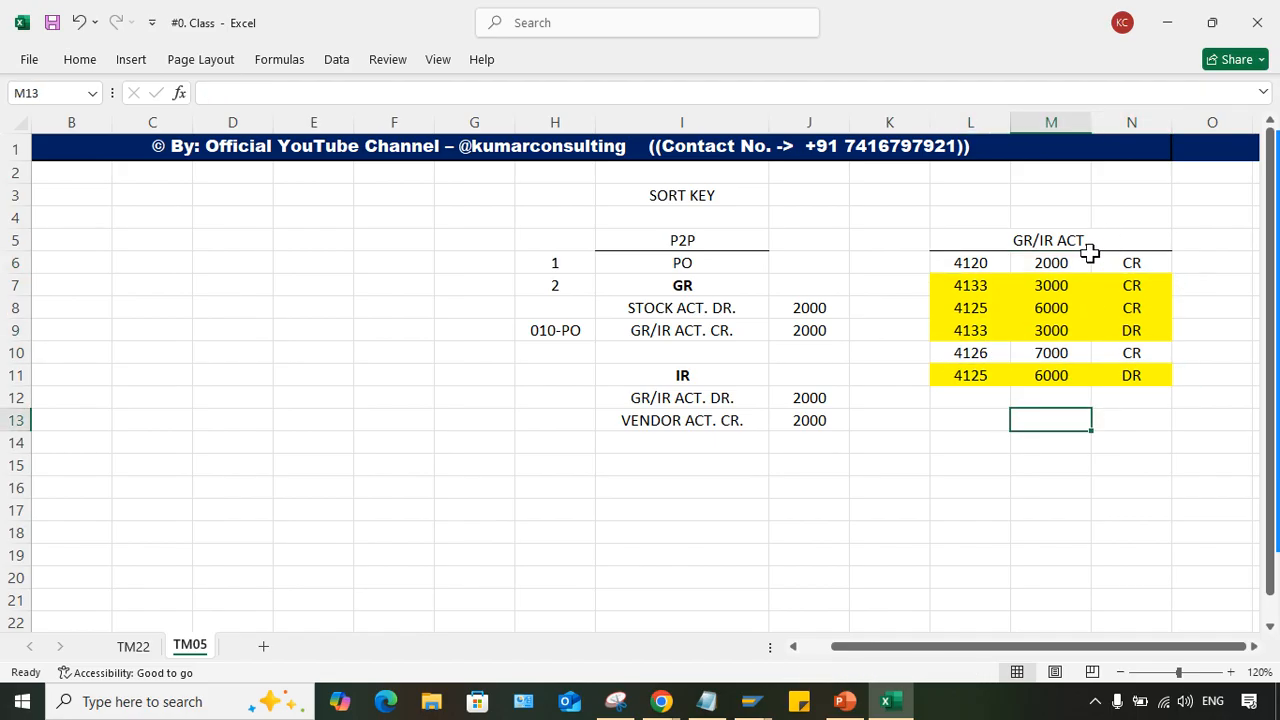
- Examine the assignment number, amount and CR indicator of the unmatched GR/IR line in L6:N6
{"action": "left_click", "coordinate": [1045, 260]}
{"action": "left_click", "coordinate": [1114, 258]}
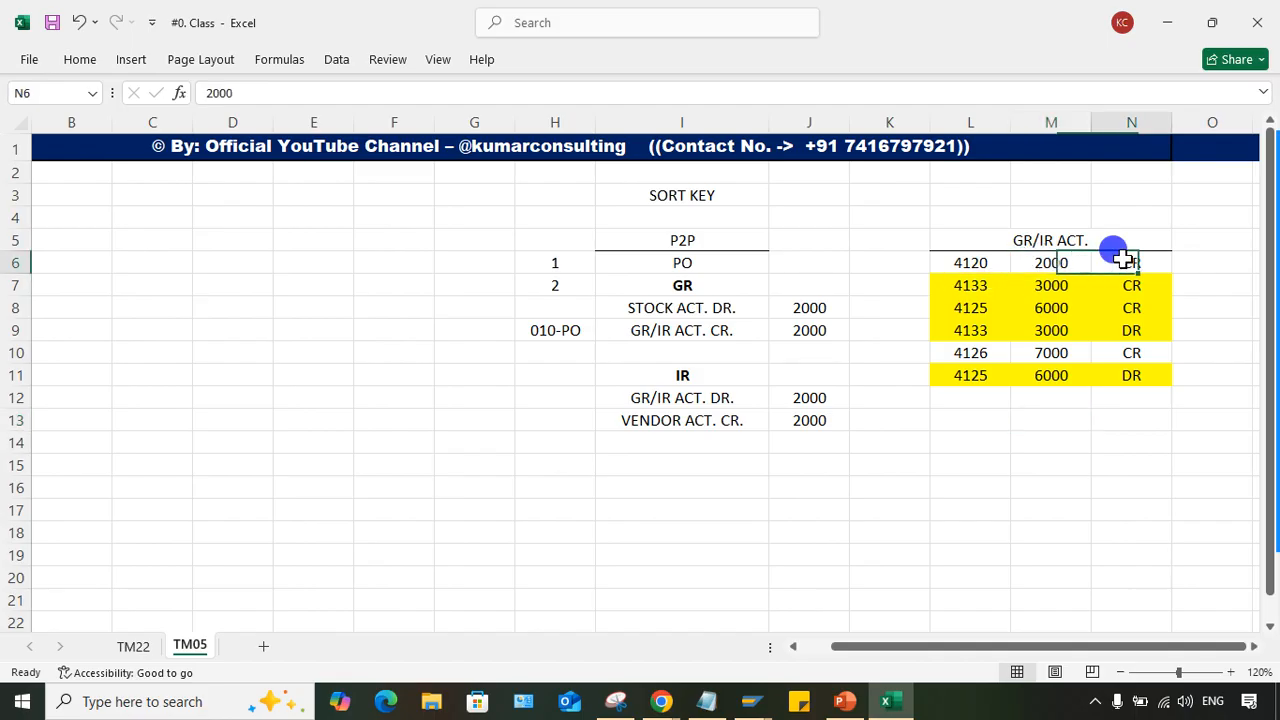
{"action": "left_click", "coordinate": [971, 261]}
{"action": "left_click", "coordinate": [1062, 262]}
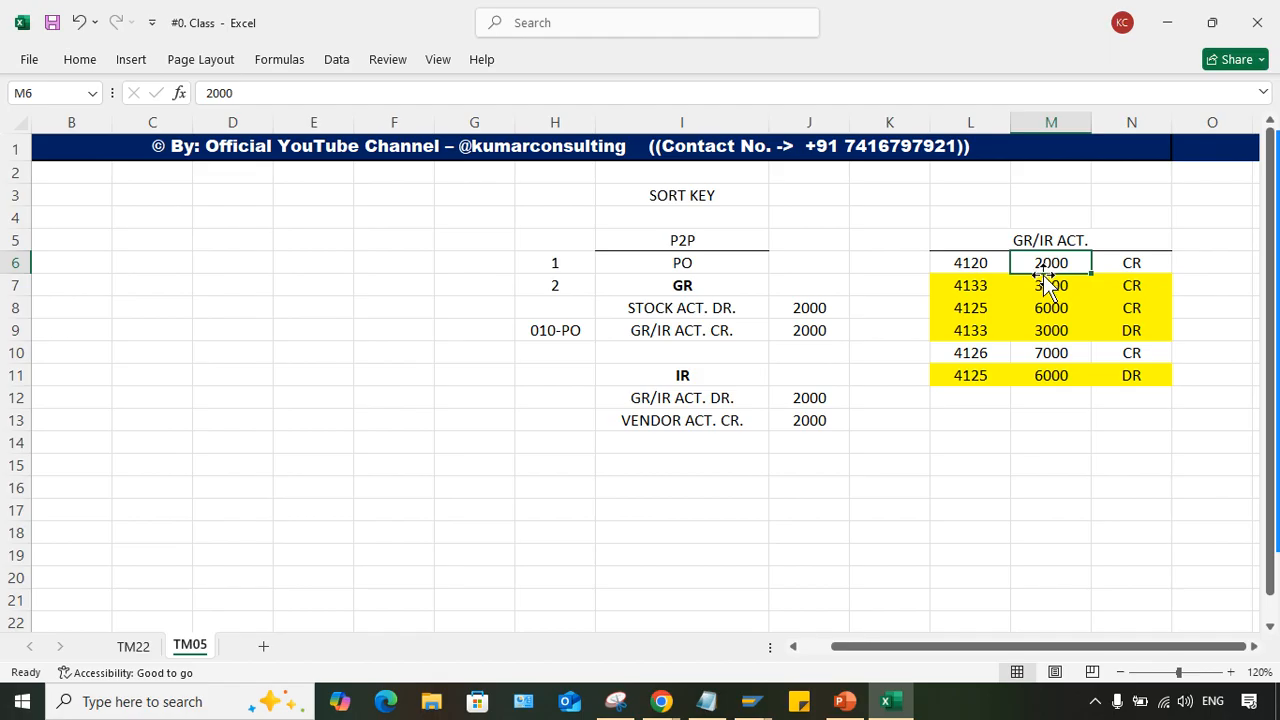
{"action": "left_click", "coordinate": [971, 256]}
{"action": "left_click", "coordinate": [1045, 258]}
{"action": "left_click", "coordinate": [972, 263]}
{"action": "left_click", "coordinate": [1054, 262]}
{"action": "left_click_drag", "start_coordinate": [1123, 261], "coordinate": [947, 268]}
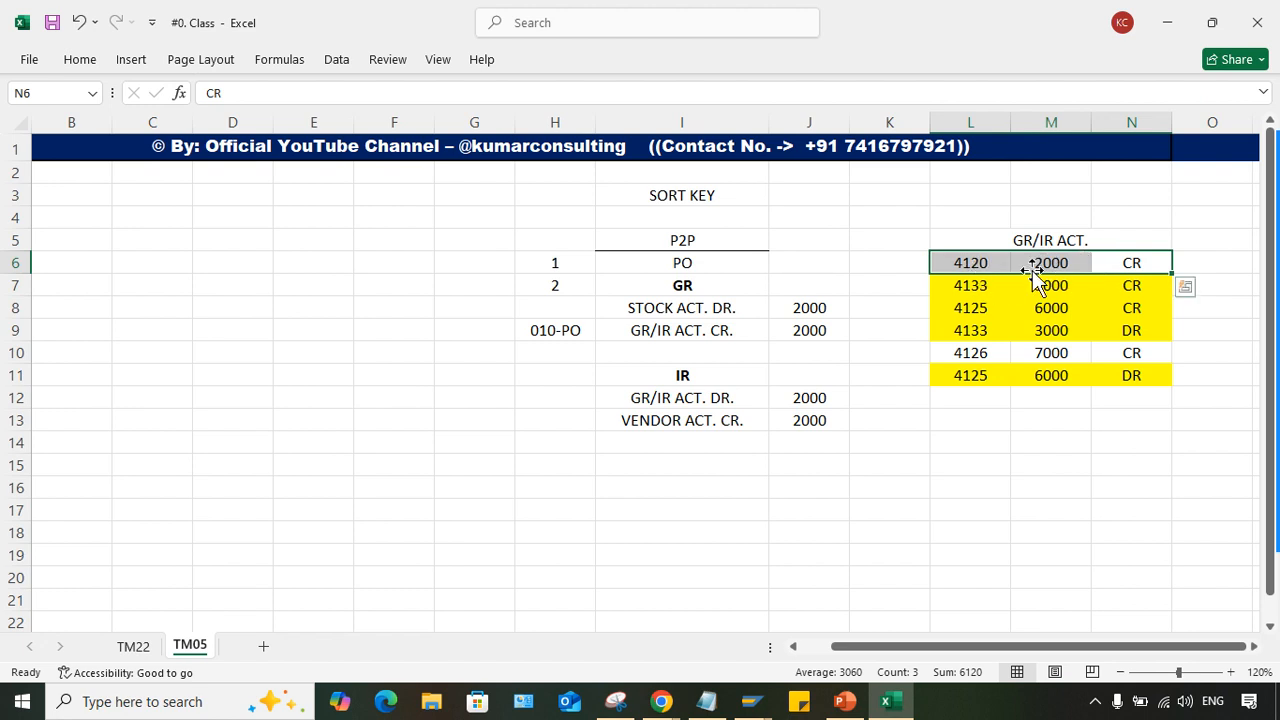
- Examine the unmatched GR/IR line in row 6, the P2P and GR/IR headings, and the assignment numbers in L6:L11
{"action": "left_click_drag", "start_coordinate": [1131, 262], "coordinate": [926, 262]}
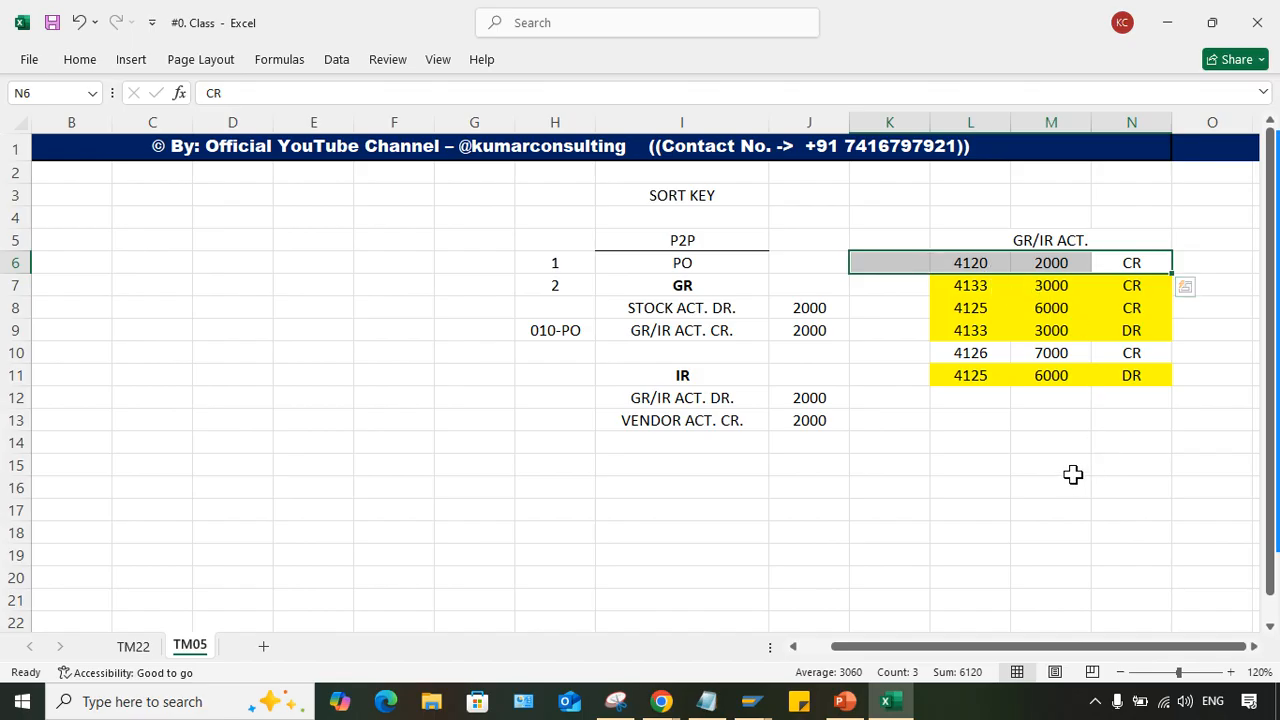
{"action": "left_click_drag", "start_coordinate": [983, 405], "coordinate": [1106, 403]}
{"action": "left_click_drag", "start_coordinate": [958, 258], "coordinate": [1131, 258]}
{"action": "left_click", "coordinate": [910, 436]}
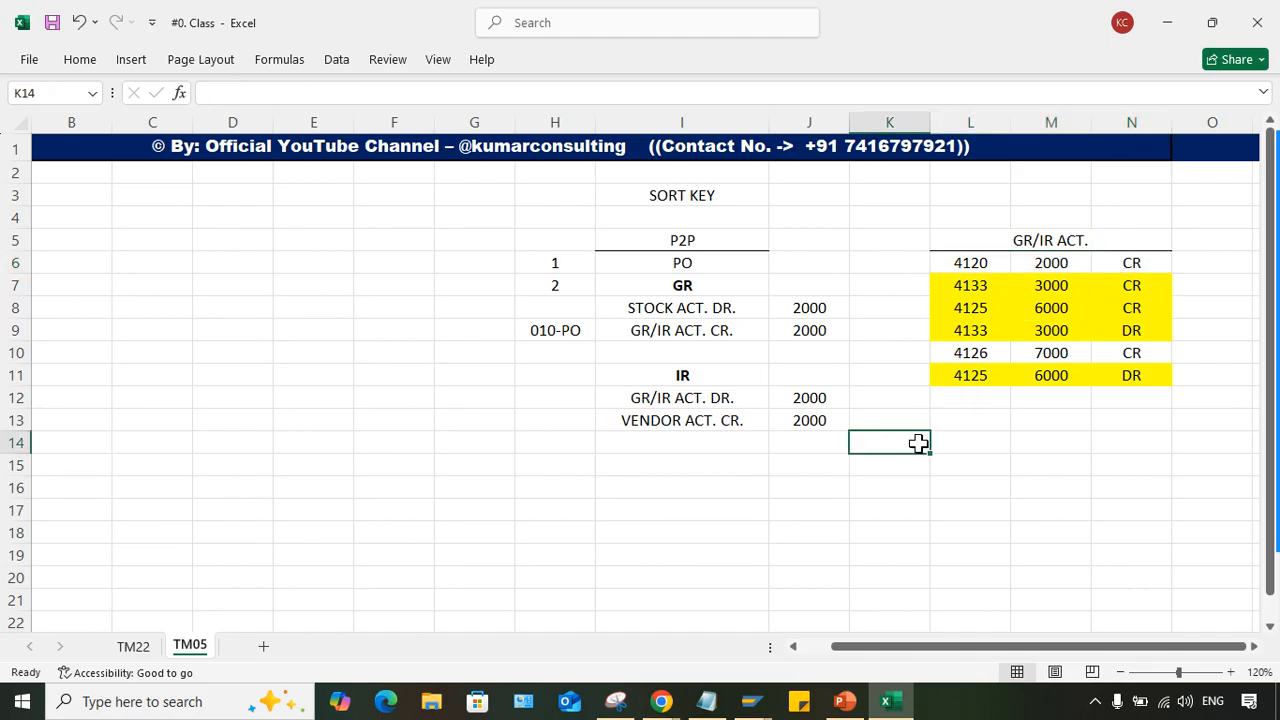
{"action": "left_click", "coordinate": [1077, 238]}
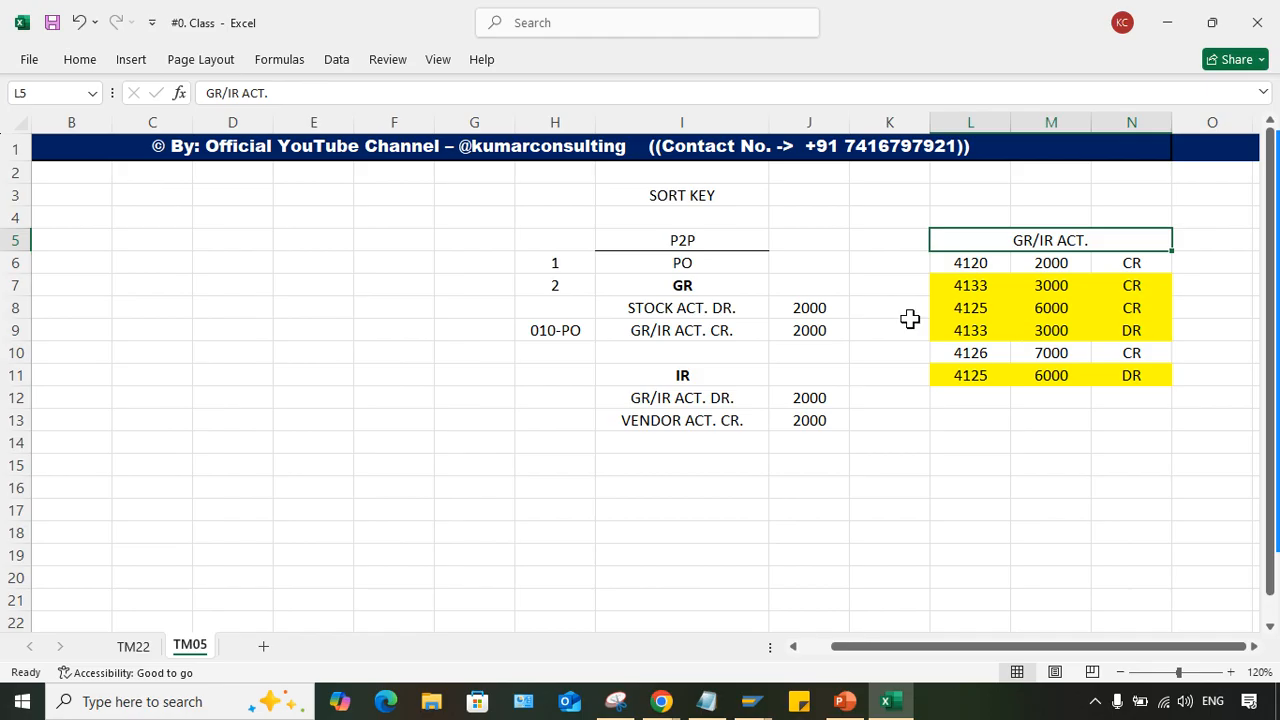
{"action": "left_click", "coordinate": [688, 246]}
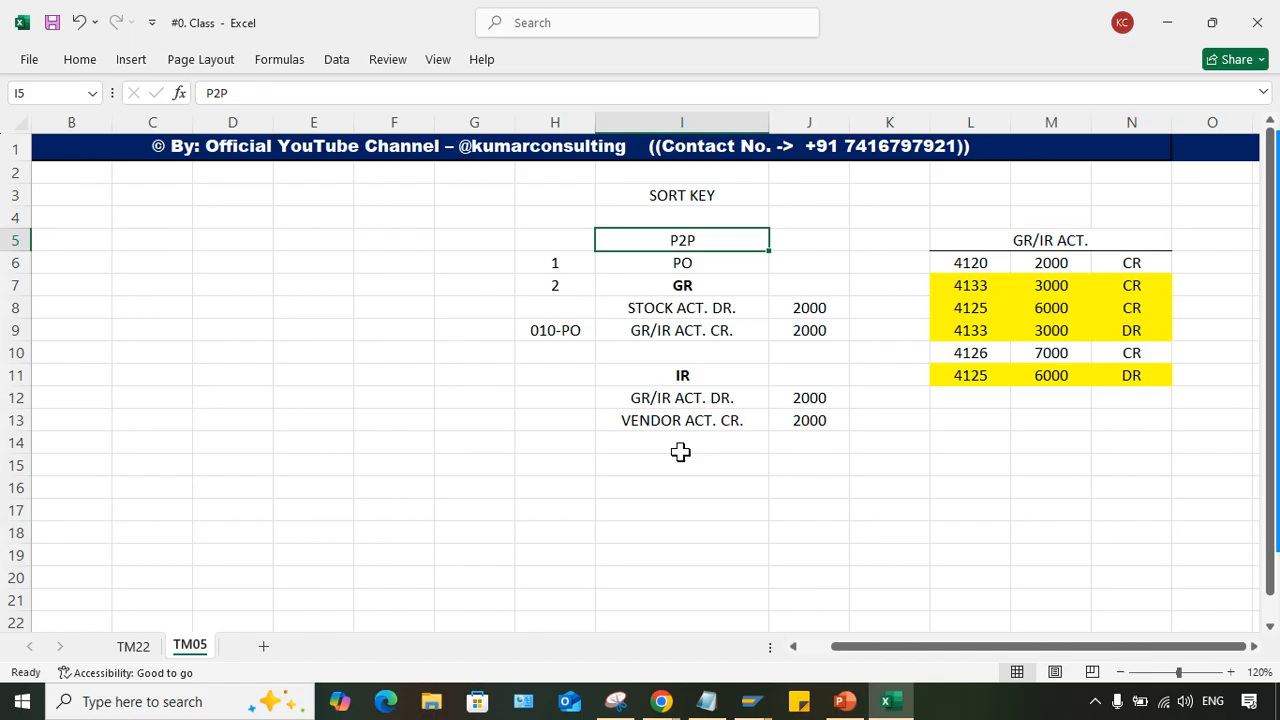
{"action": "left_click_drag", "start_coordinate": [970, 262], "coordinate": [966, 376]}
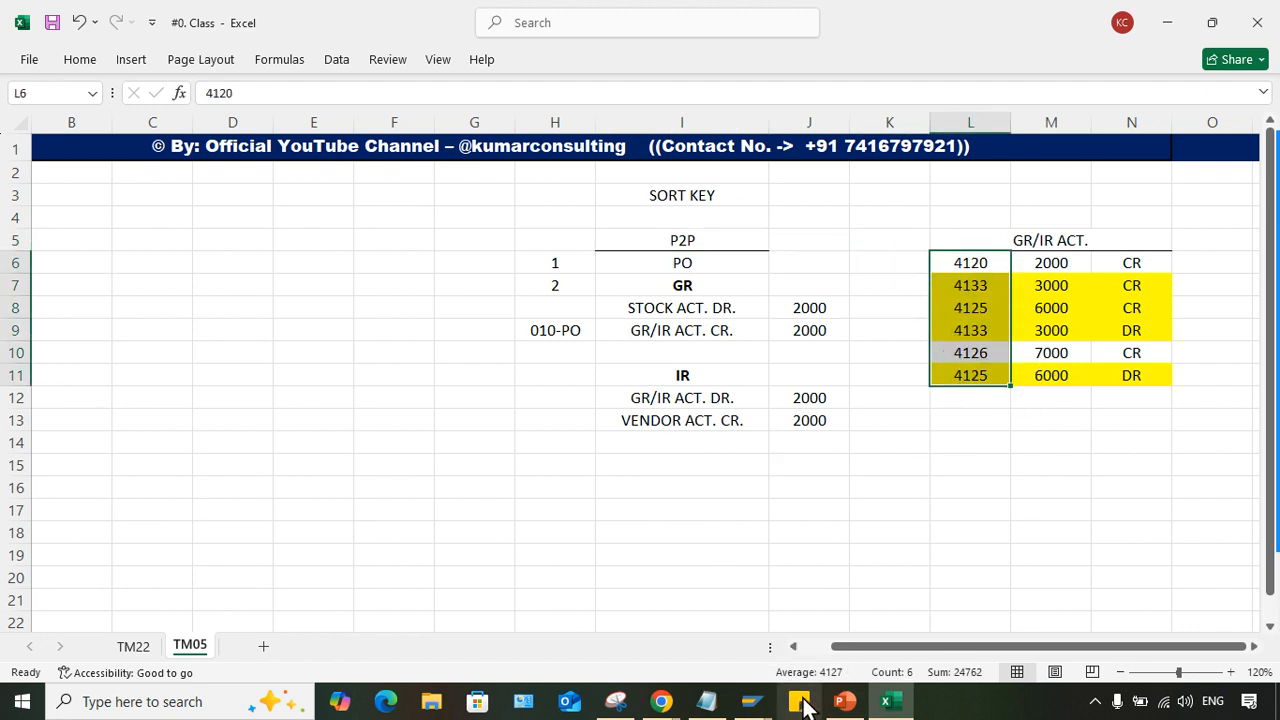
- Switch to SAP's G/L Account Line Item Display to view the rent account's assignments, and return to the Excel sheet
{"action": "left_click", "coordinate": [752, 701]}
{"action": "left_click", "coordinate": [617, 640]}
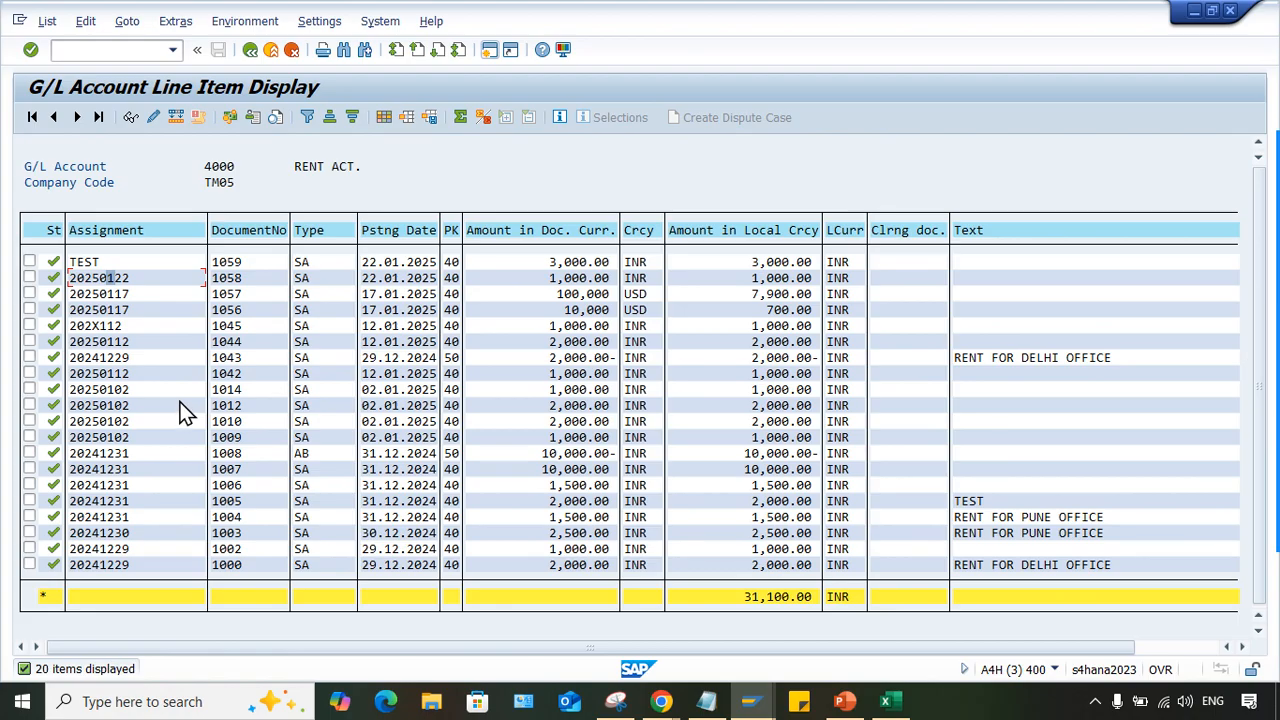
{"action": "left_click", "coordinate": [843, 701]}
{"action": "left_click", "coordinate": [886, 701]}
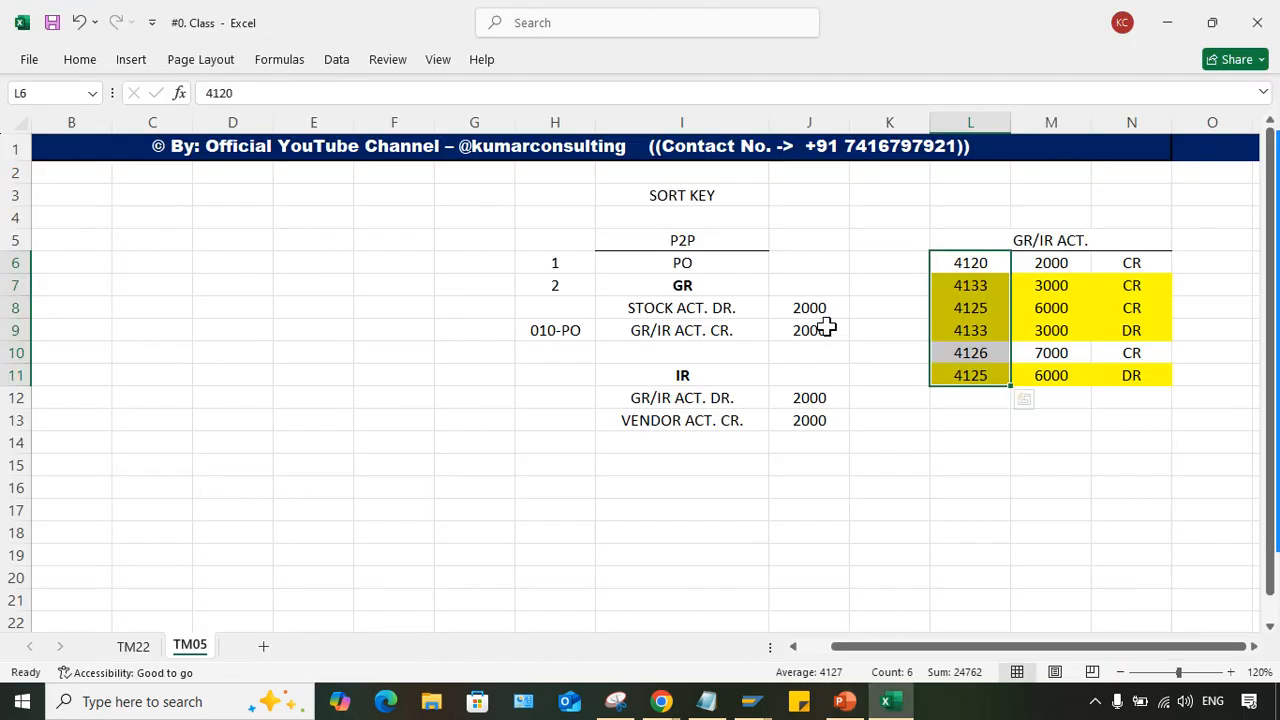
- Review the GR/IR heading, the assignment column from L6 down, and the highlighted lines in L7:N9
{"action": "left_click", "coordinate": [1045, 260]}
{"action": "left_click", "coordinate": [1043, 236]}
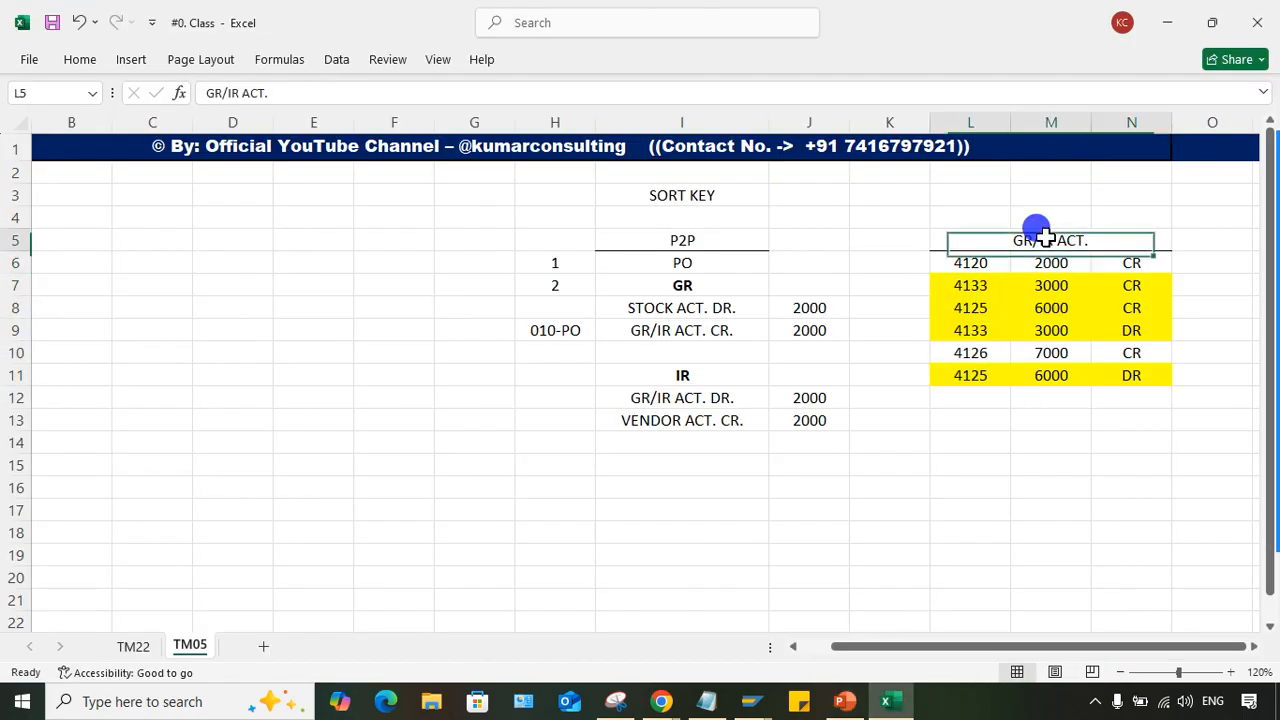
{"action": "left_click_drag", "start_coordinate": [975, 258], "coordinate": [992, 401]}
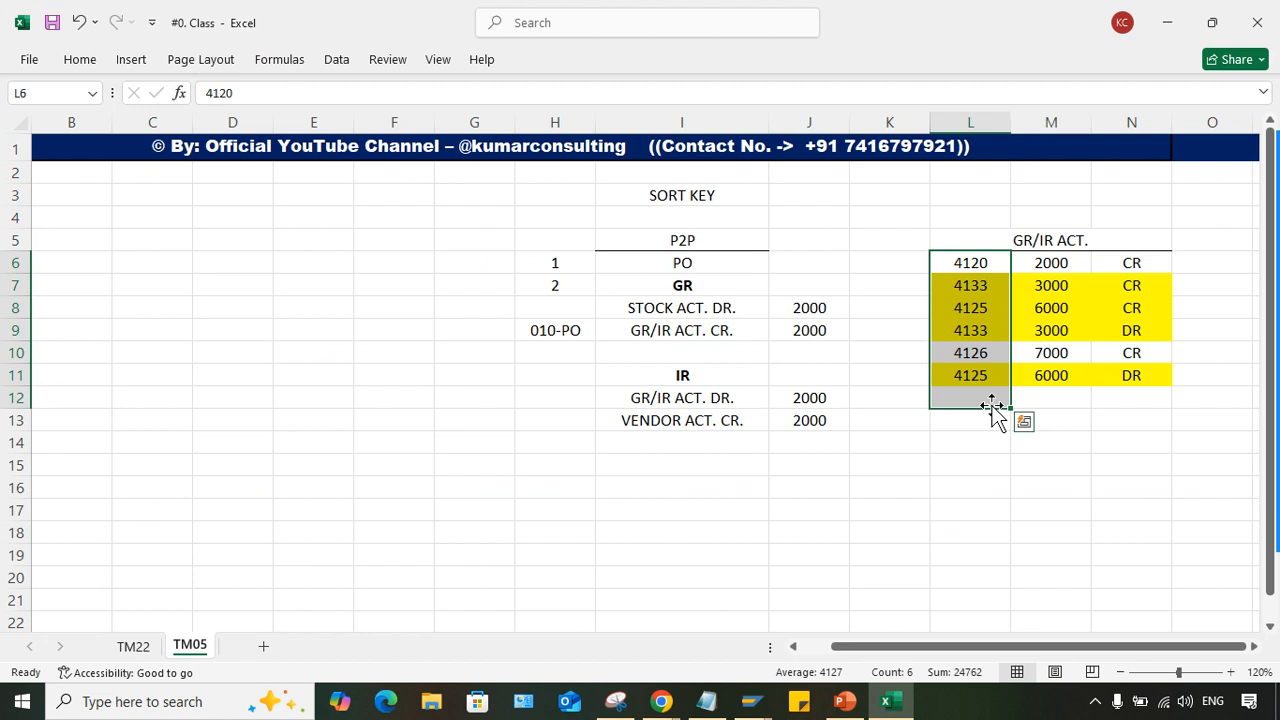
{"action": "left_click_drag", "start_coordinate": [946, 282], "coordinate": [1132, 326]}
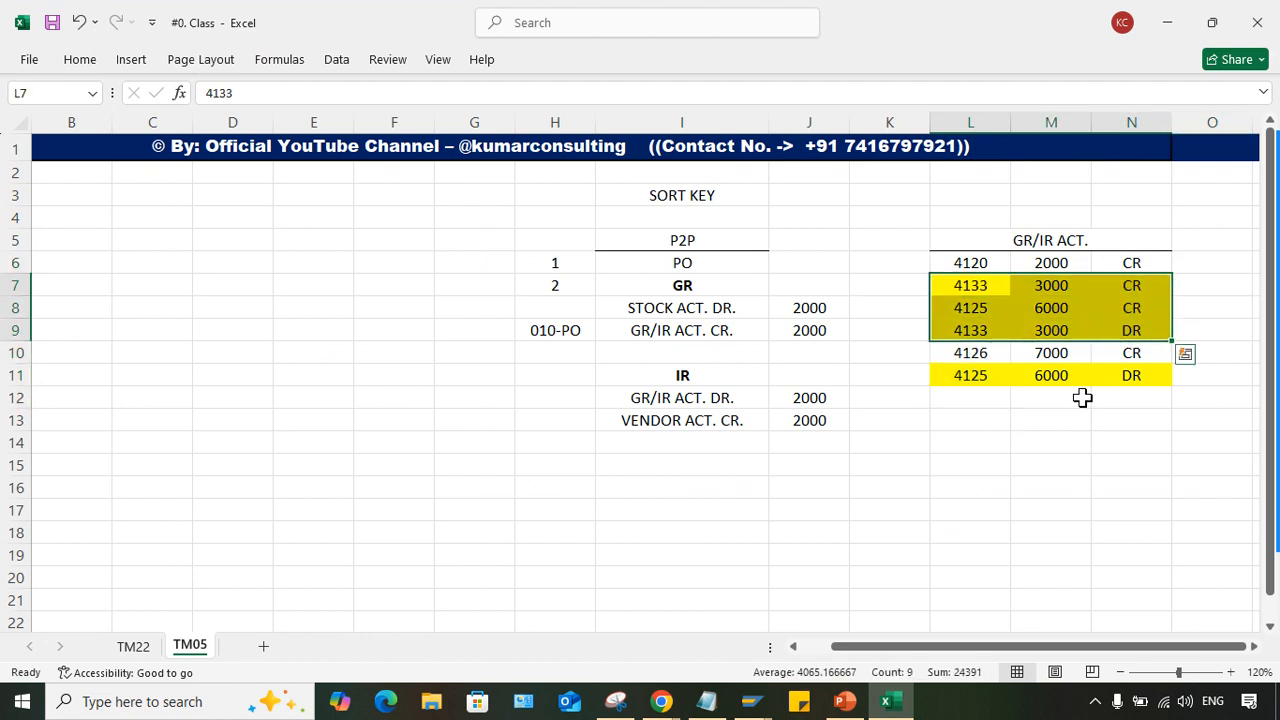
{"action": "left_click", "coordinate": [1050, 442]}
- Switch to SAP's G/L Account Line Item Display and examine the Assignment column and account name of the rent account
{"action": "mouse_move", "coordinate": [750, 701]}
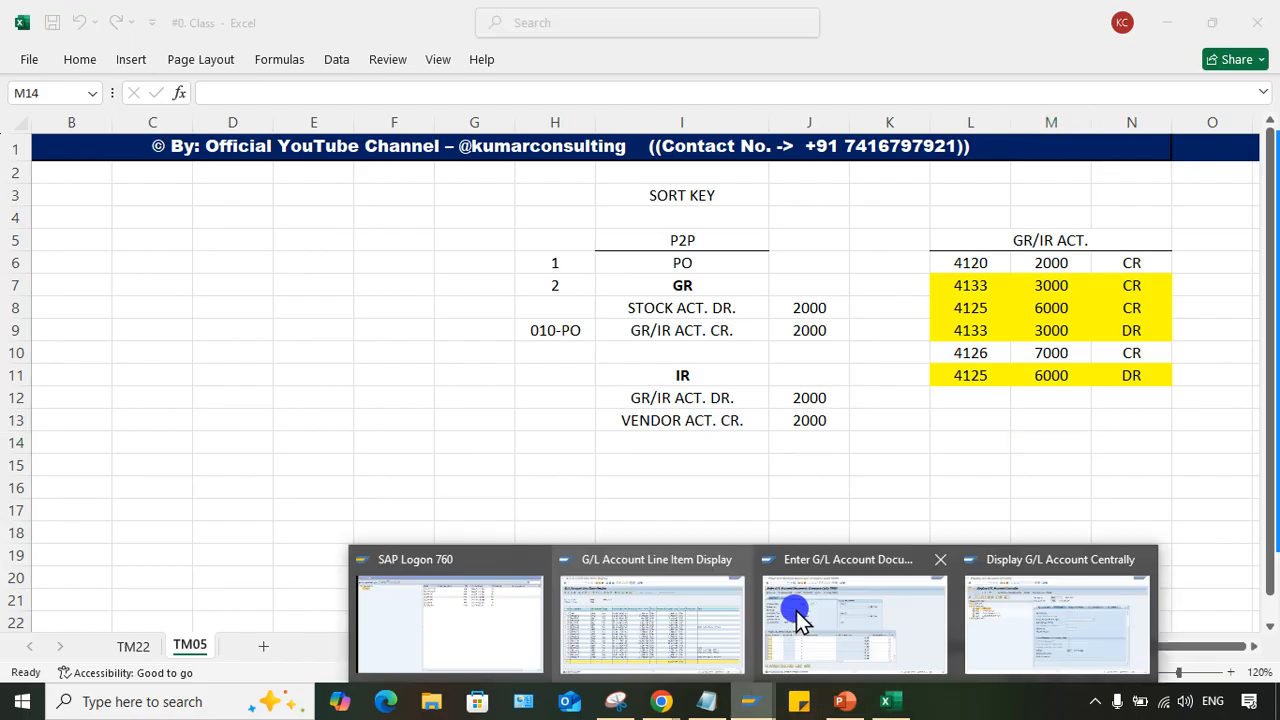
{"action": "left_click", "coordinate": [657, 620]}
{"action": "left_click", "coordinate": [100, 310]}
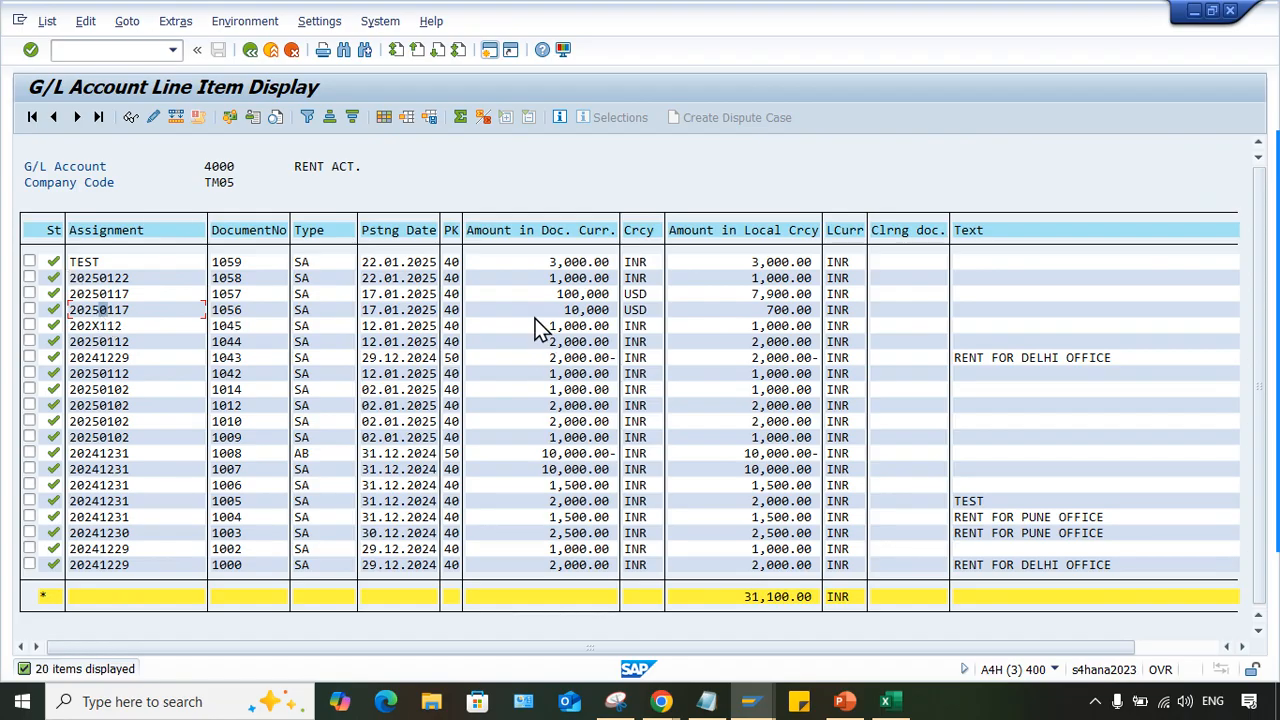
{"action": "left_click", "coordinate": [300, 168]}
- Bring up SAP's Enter G/L Account Document session for company code TM05 and inspect its Reference field
{"action": "left_click", "coordinate": [753, 702]}
{"action": "left_click", "coordinate": [851, 591]}
{"action": "left_click", "coordinate": [213, 238]}
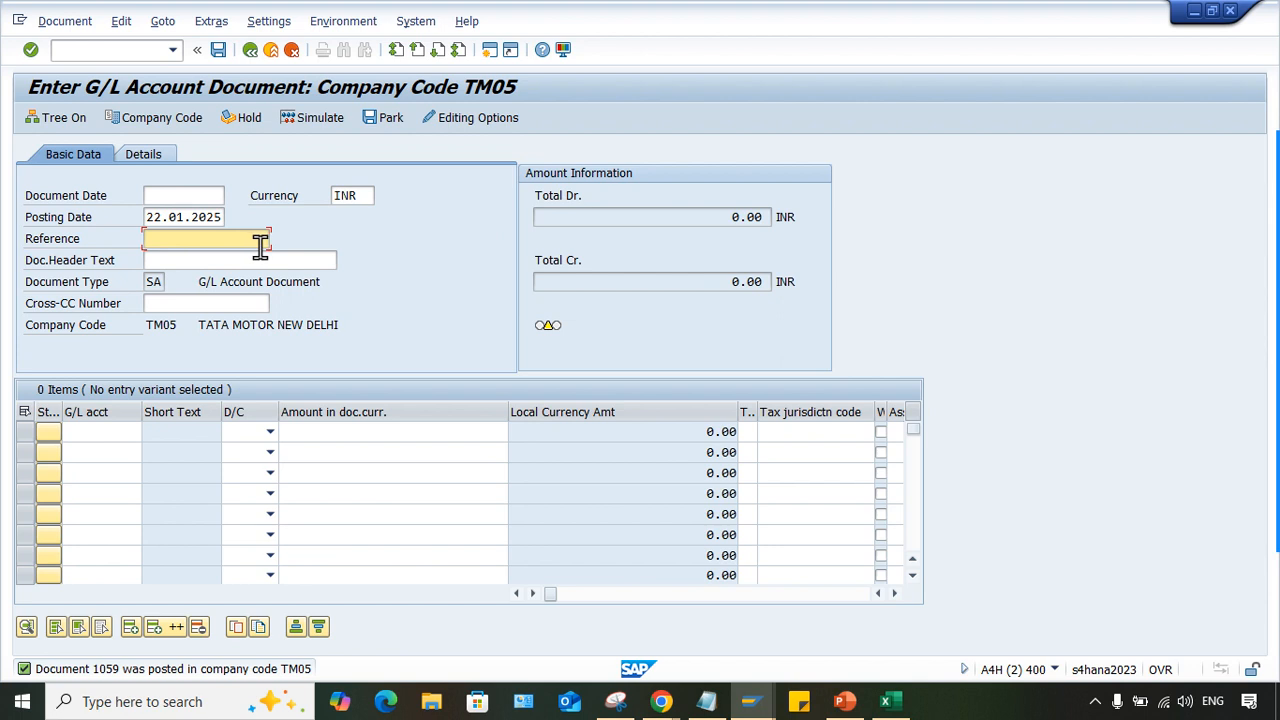
{"action": "left_click", "coordinate": [190, 244]}
{"action": "left_click", "coordinate": [203, 240]}
{"action": "left_click", "coordinate": [203, 240]}
- Recheck the rent account's line items against the Reference field of the G/L document entry session
{"action": "mouse_move", "coordinate": [751, 700]}
{"action": "left_click", "coordinate": [580, 590]}
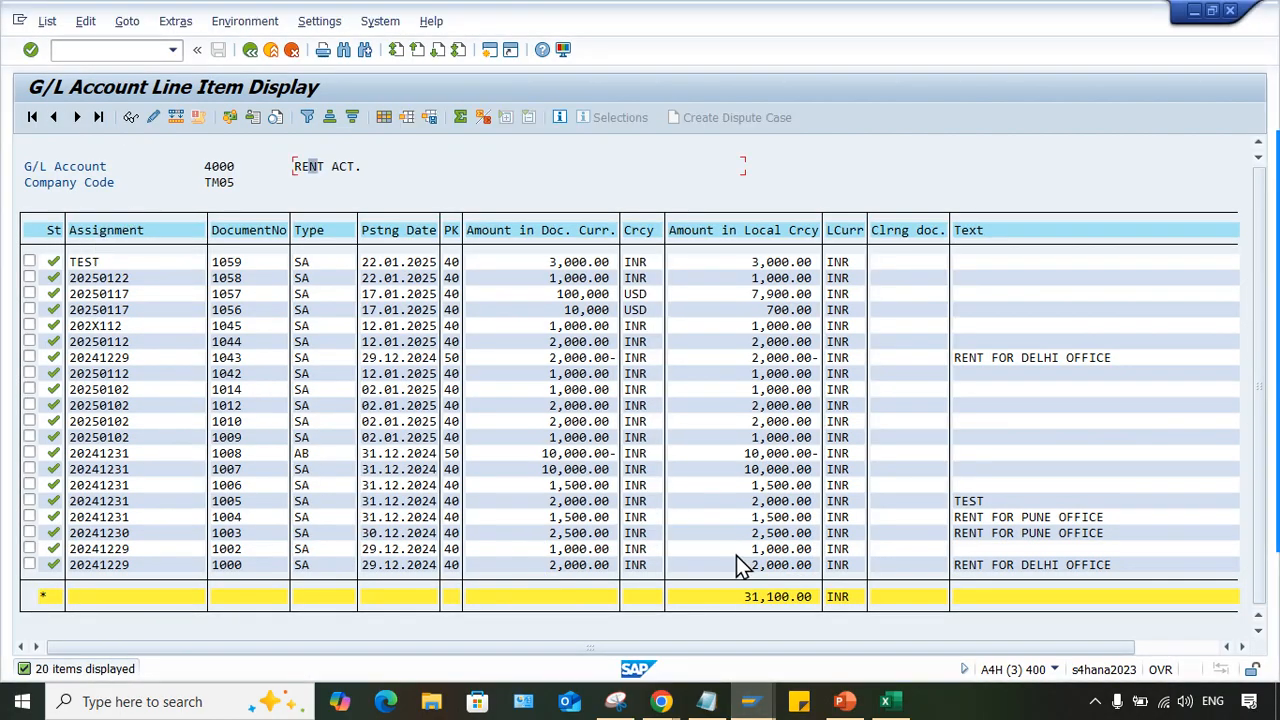
{"action": "mouse_move", "coordinate": [751, 700]}
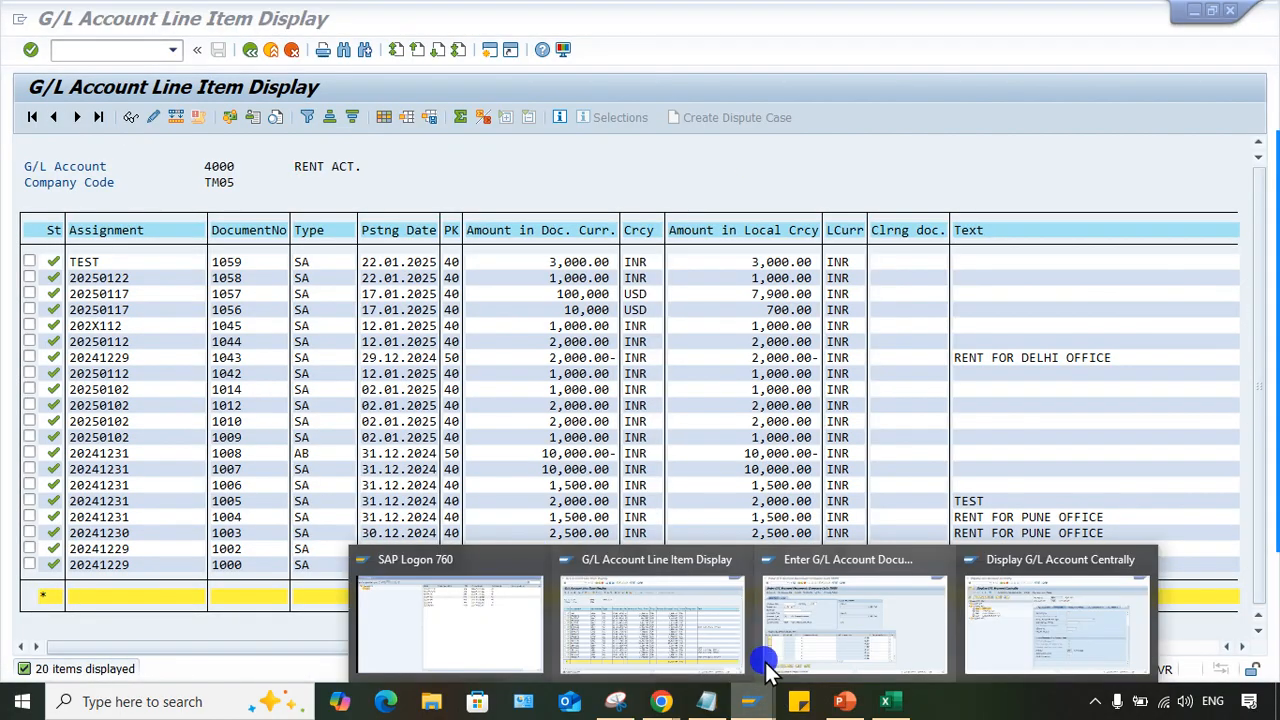
{"action": "left_click", "coordinate": [851, 608]}
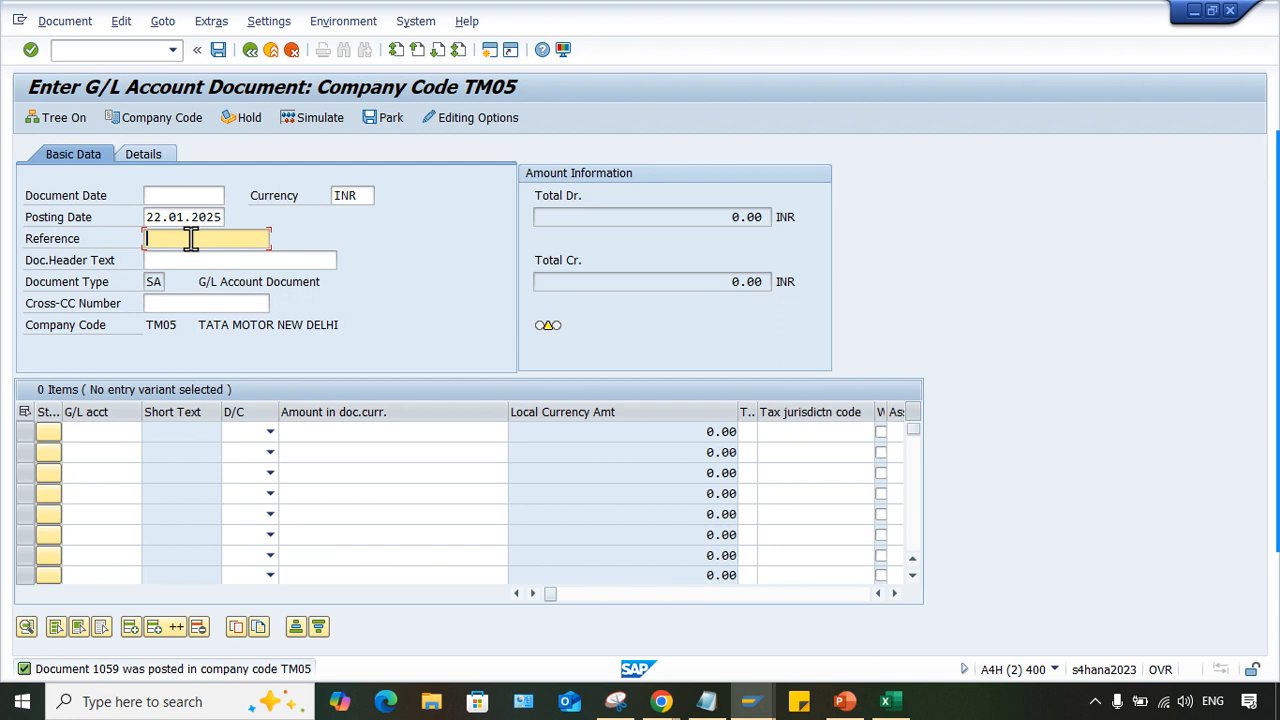
- Open the allocation field layout rules with transaction OB16 in a new SAP session, accepting the cross-client notice
{"action": "left_click", "coordinate": [487, 50]}
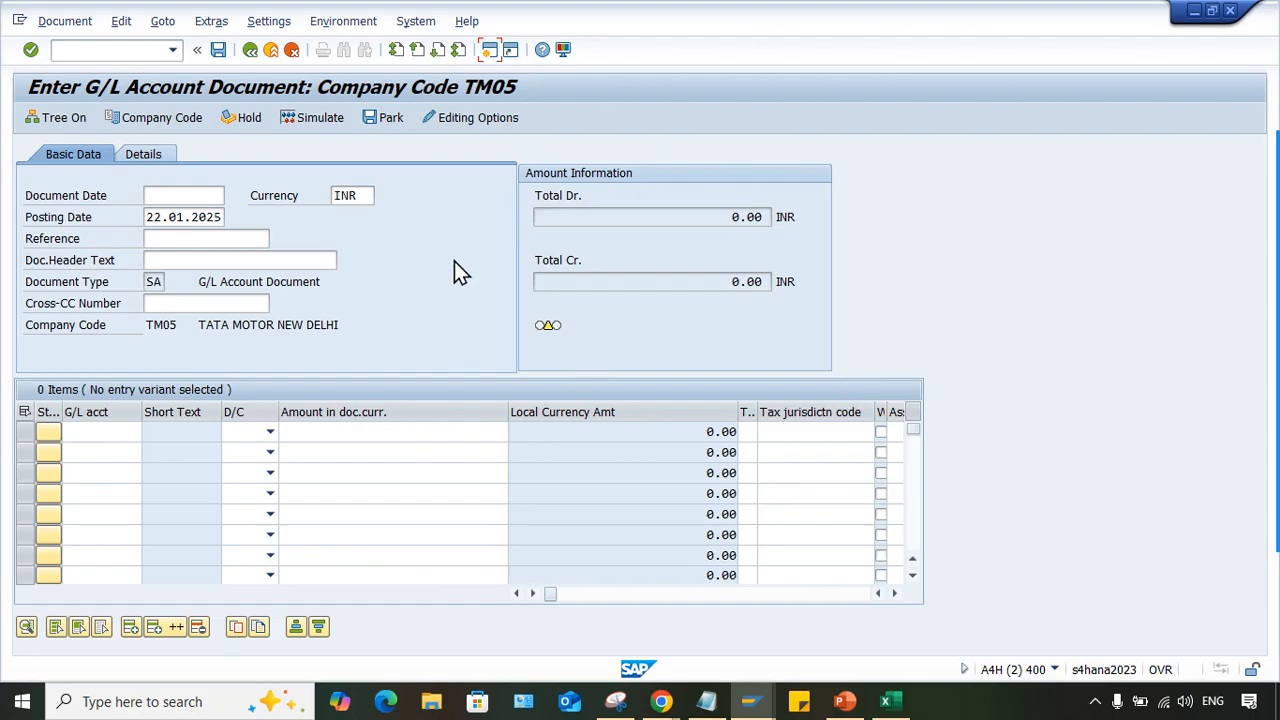
{"action": "type", "text": "OB16"}
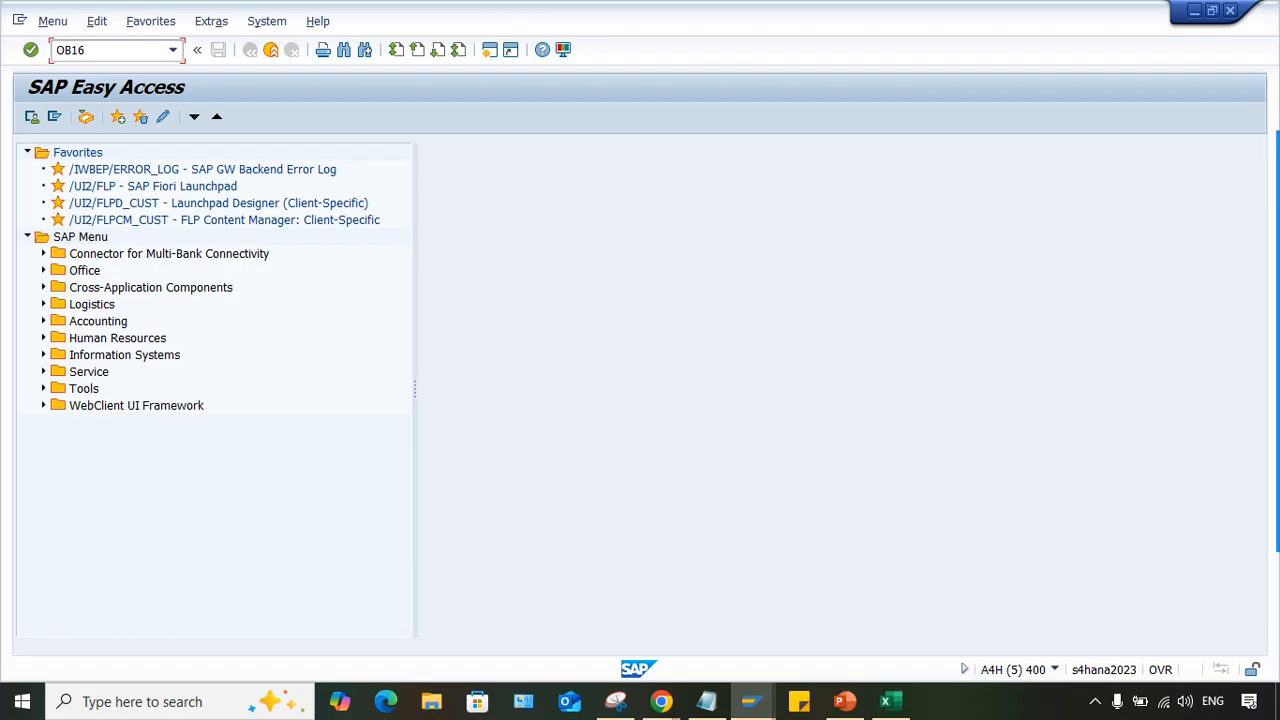
{"action": "key", "text": "Return"}
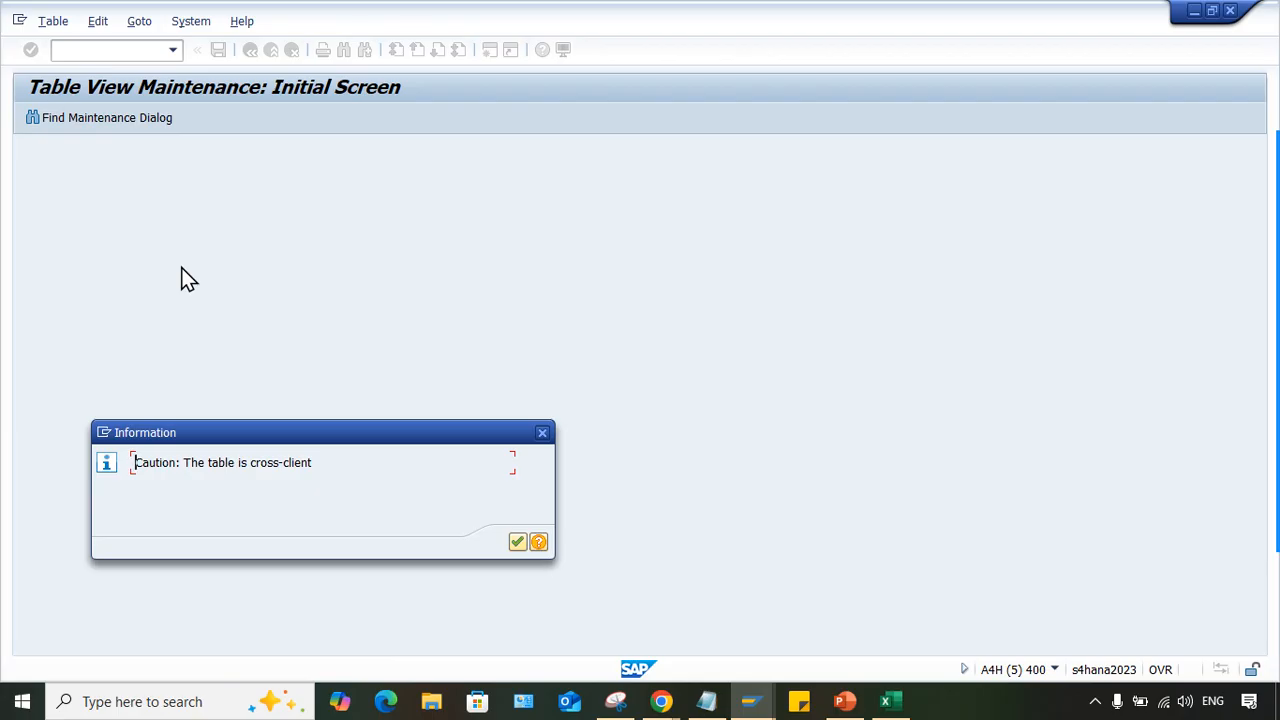
{"action": "key", "text": "Return"}
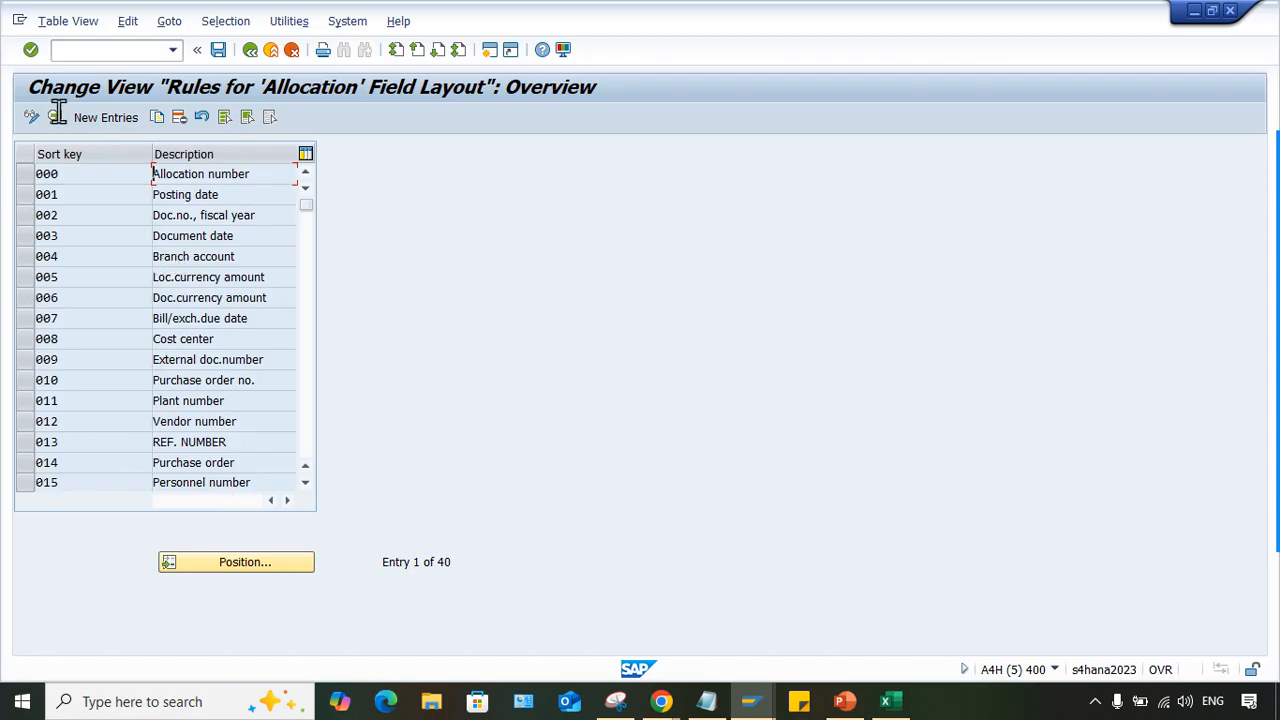
- Start a new allocation rule entry with sort key R01
{"action": "left_click", "coordinate": [107, 119]}
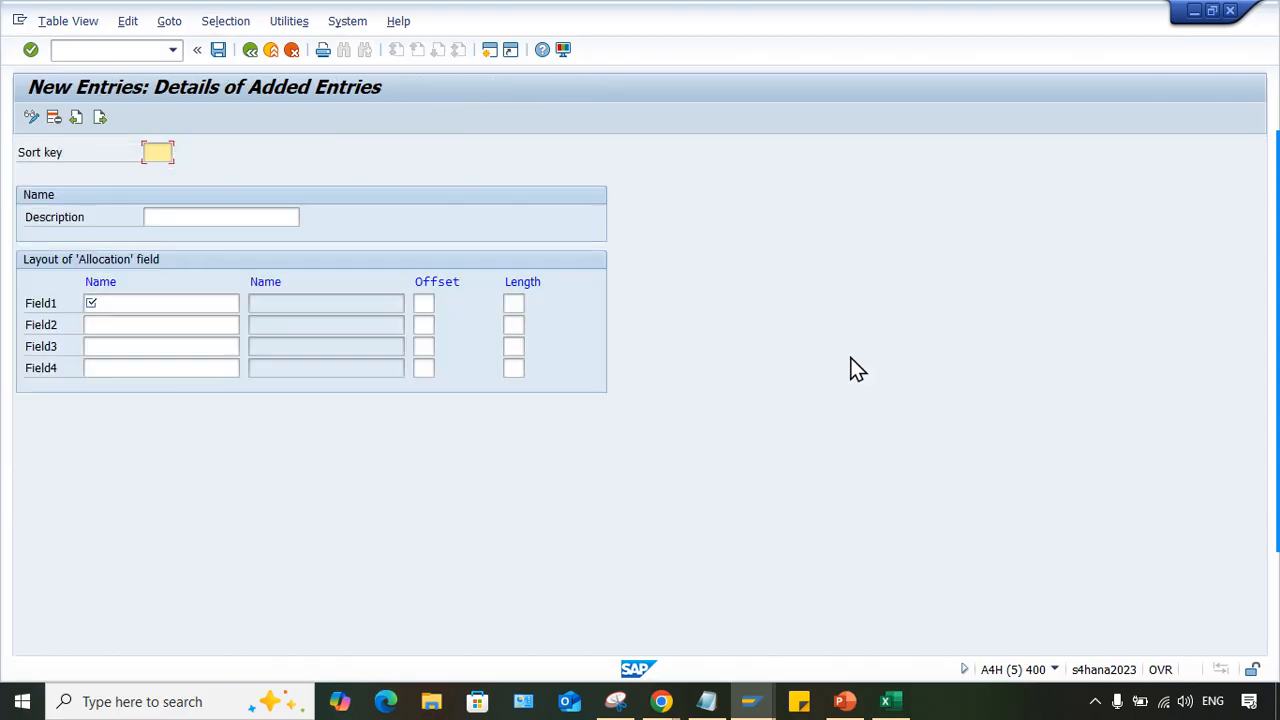
{"action": "left_click", "coordinate": [292, 51]}
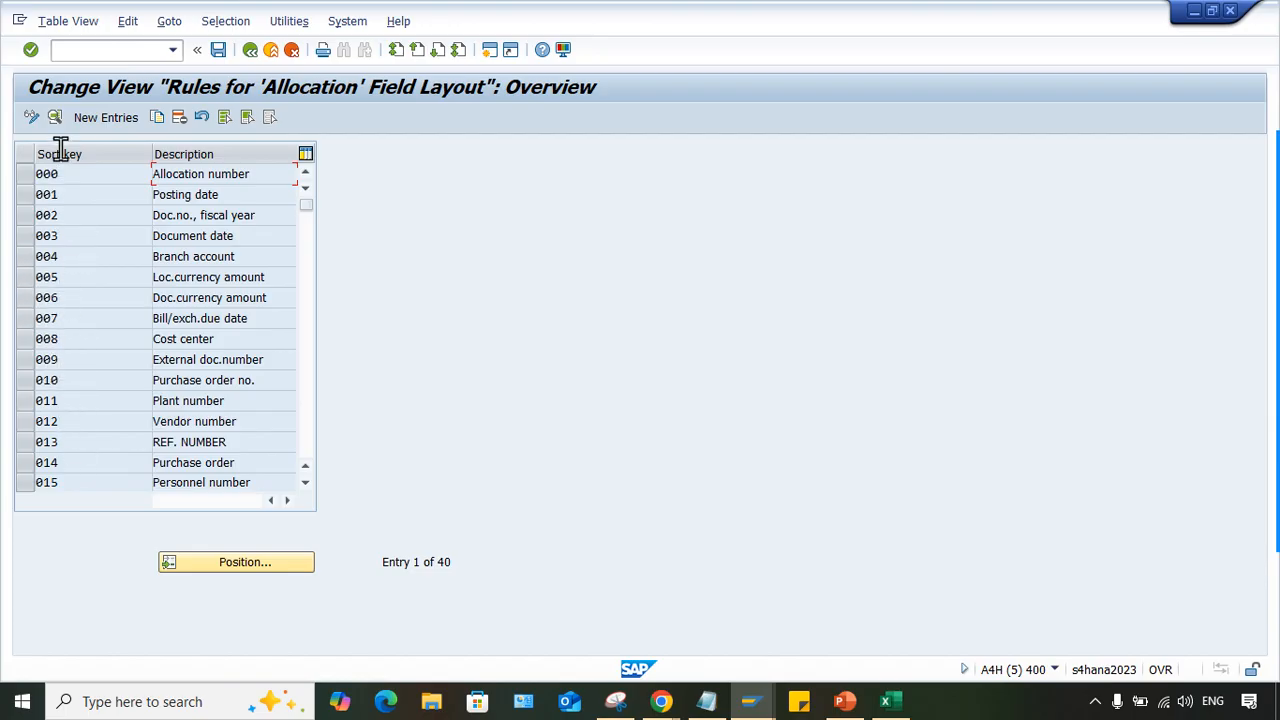
{"action": "left_click", "coordinate": [108, 118]}
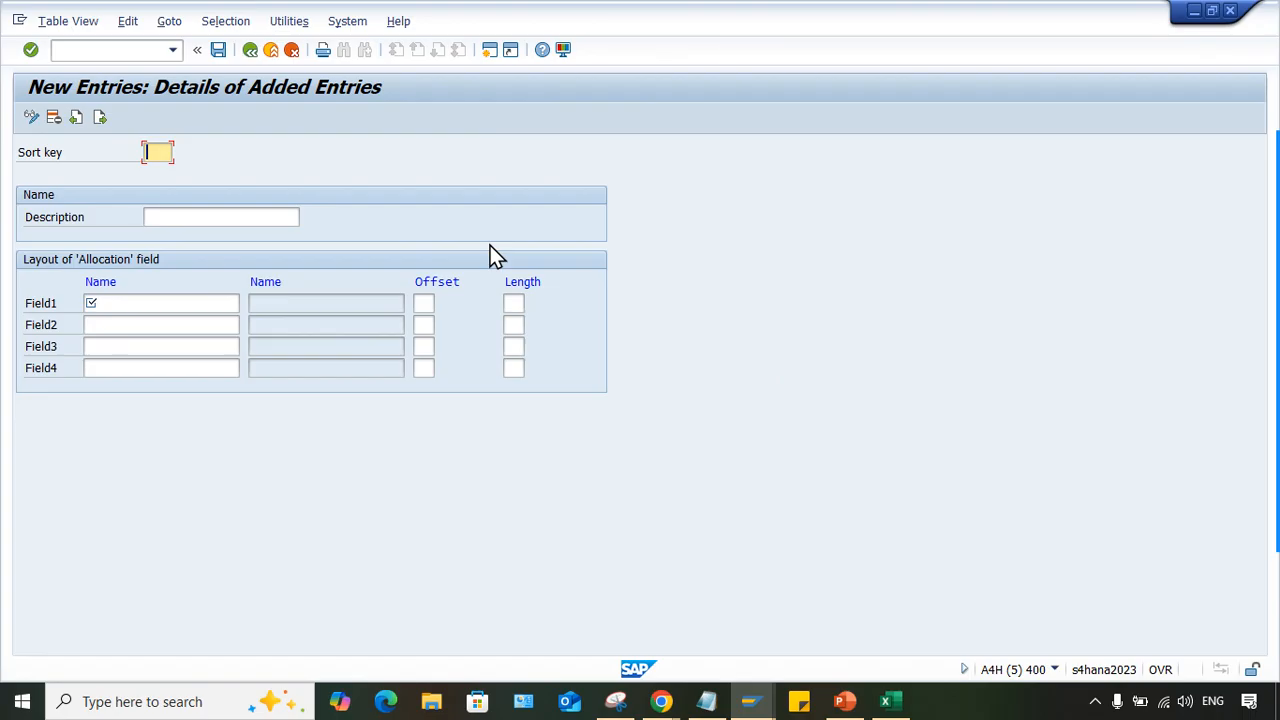
{"action": "type", "text": "REF"}
{"action": "key", "text": "BackSpace"}
{"action": "key", "text": "BackSpace"}
{"action": "type", "text": "0"}
- Describe sort key R01 as "Ref. number" and make Field1 of its allocation layout ready for entry
{"action": "key", "text": "Tab"}
{"action": "type", "text": "R"}
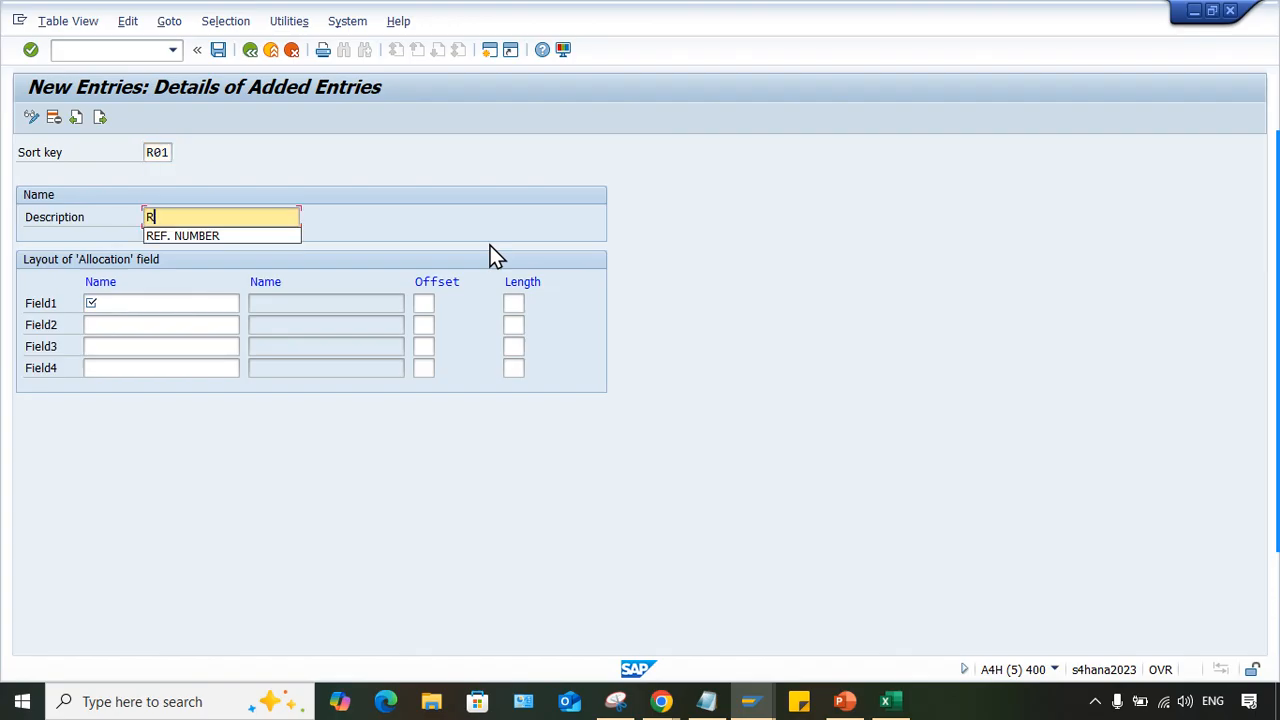
{"action": "type", "text": "ef. "}
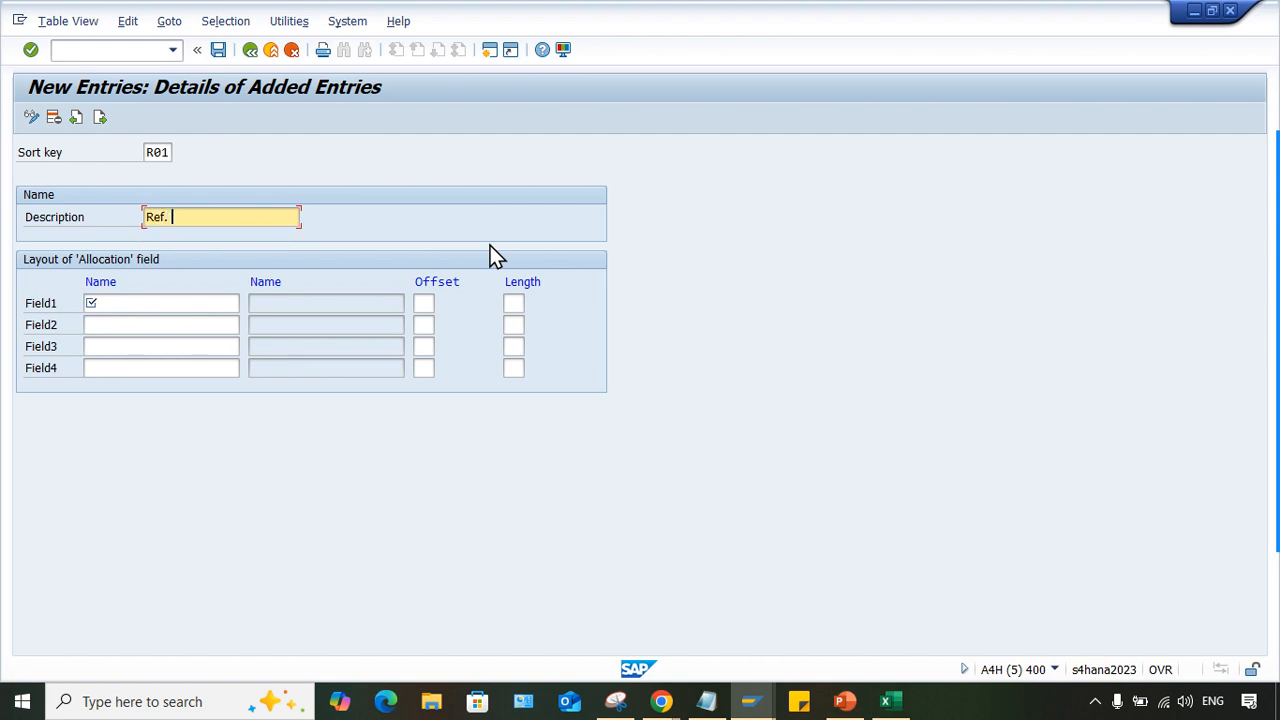
{"action": "type", "text": "number"}
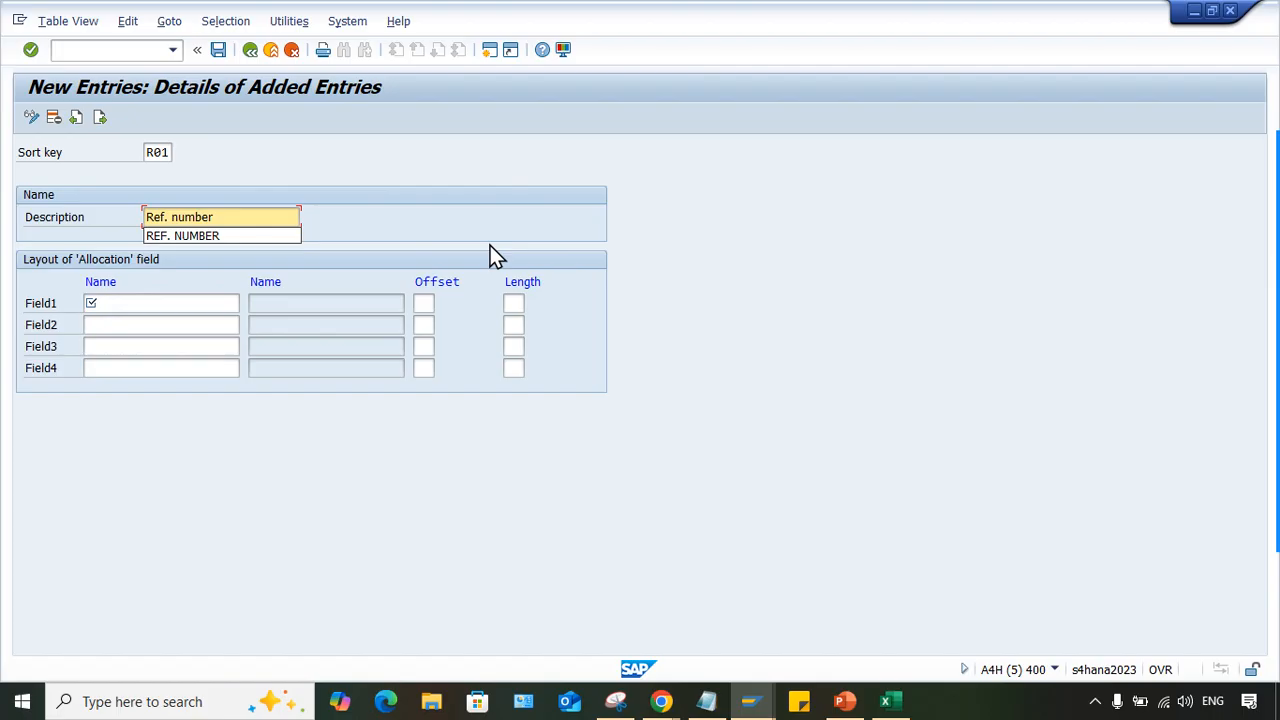
{"action": "left_click", "coordinate": [91, 303]}
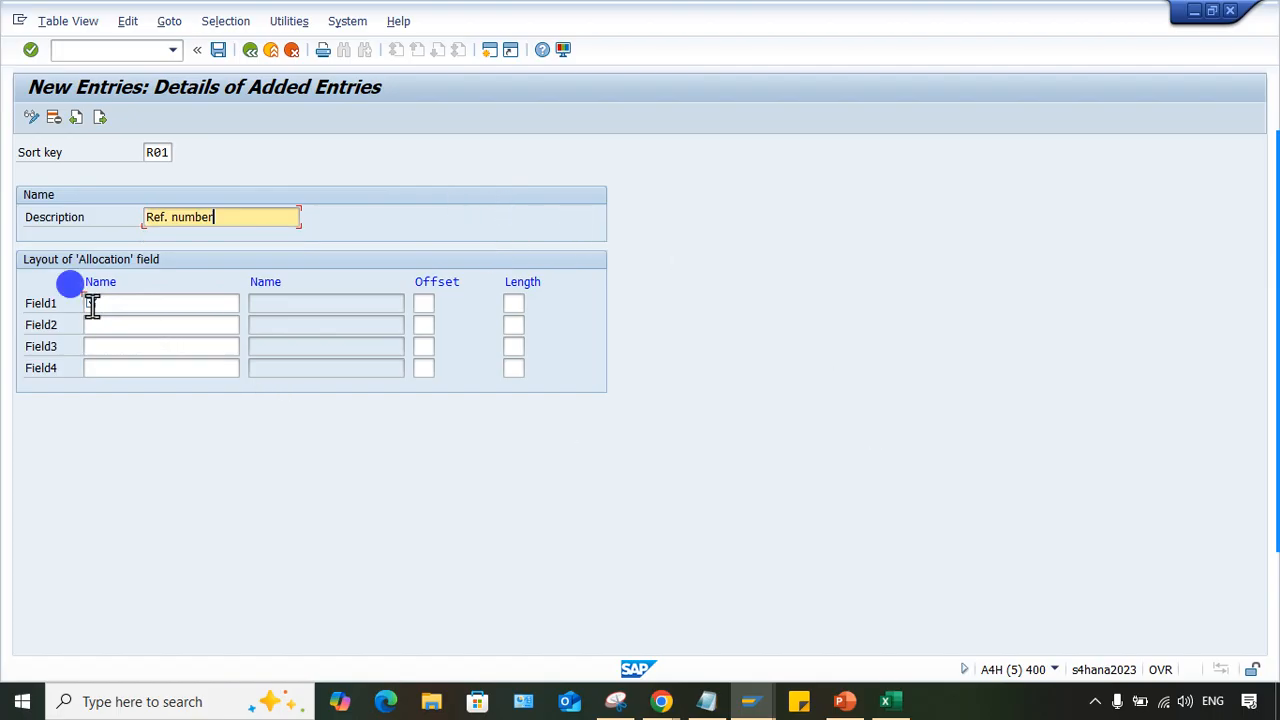
{"action": "left_click", "coordinate": [176, 303]}
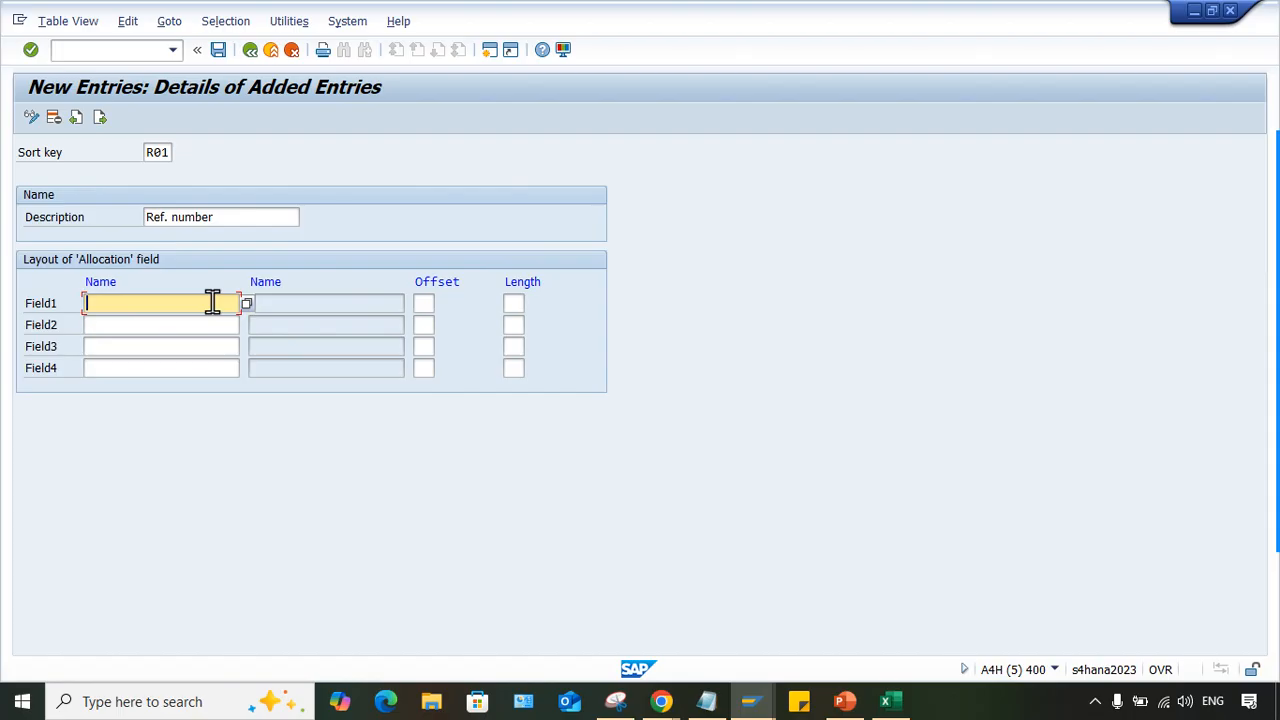
- Return to the Enter G/L Account Document session to check the Reference field that the new sort key concerns
{"action": "left_click", "coordinate": [737, 683]}
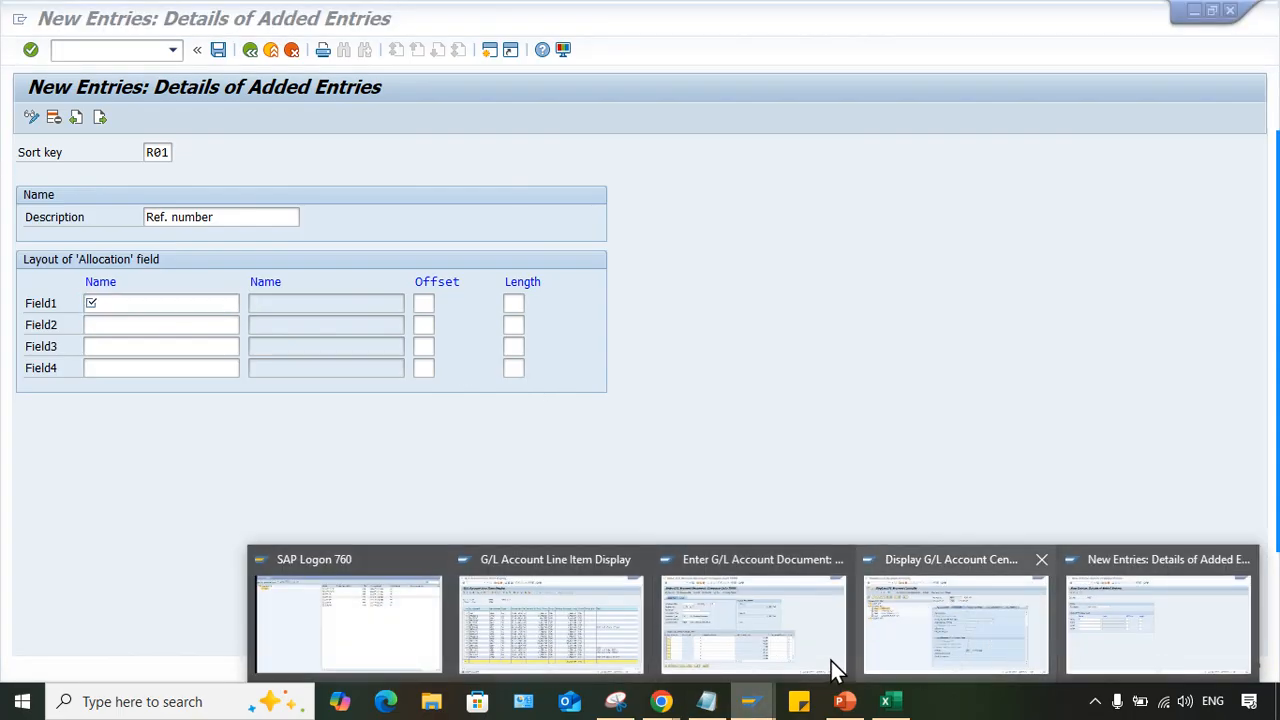
{"action": "left_click", "coordinate": [826, 614]}
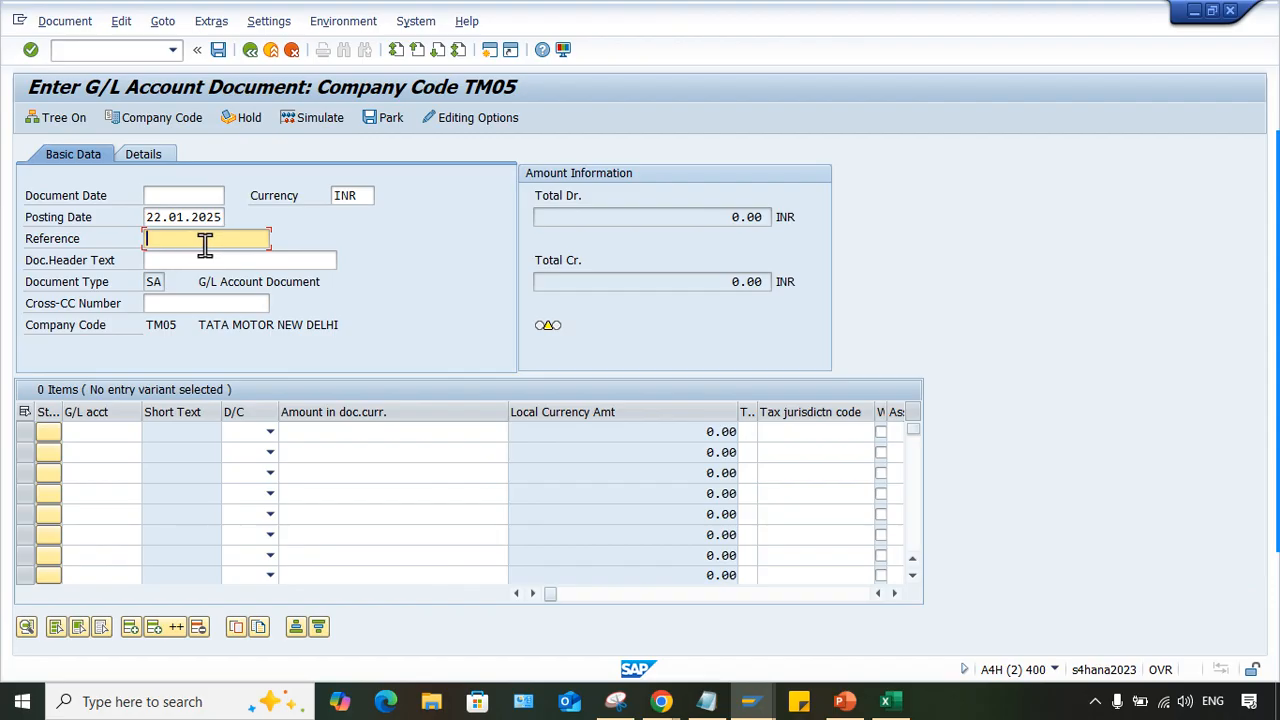
{"action": "left_click", "coordinate": [737, 697]}
{"action": "left_click", "coordinate": [757, 697]}
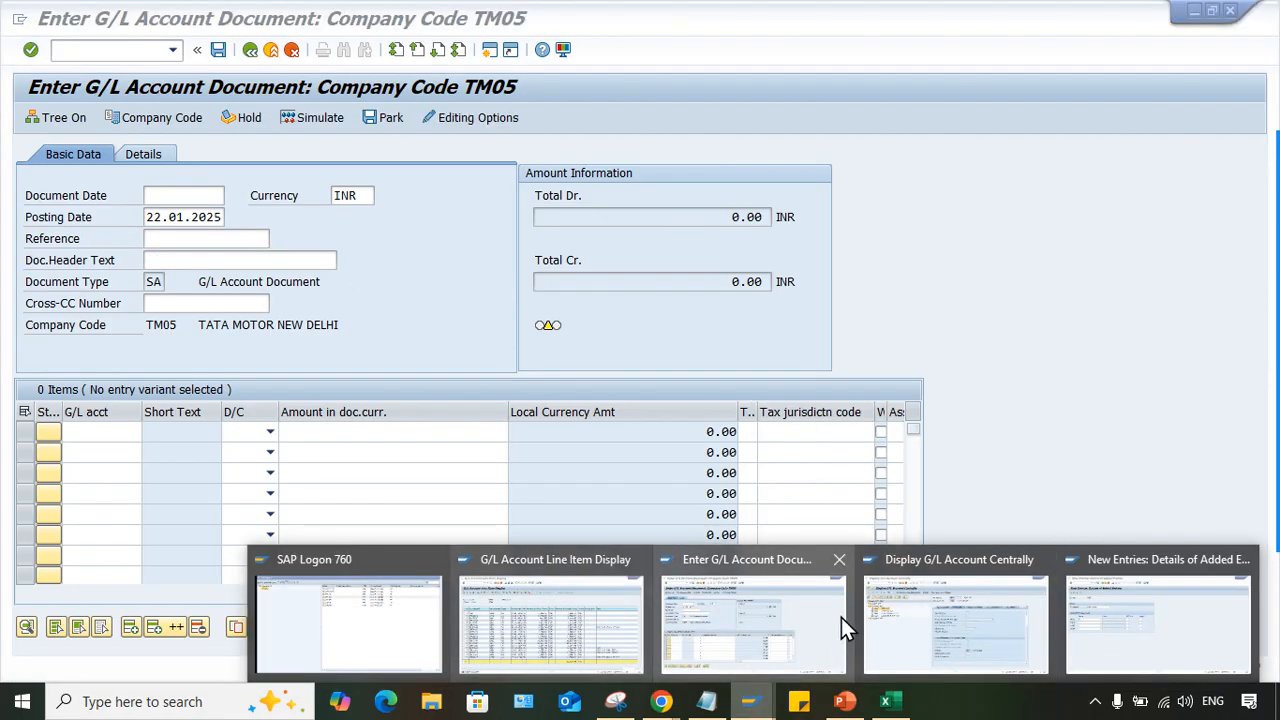
- Switch to Display G/L Account Centrally and examine the rent account's sort key and its description in the control data
{"action": "left_click", "coordinate": [962, 620]}
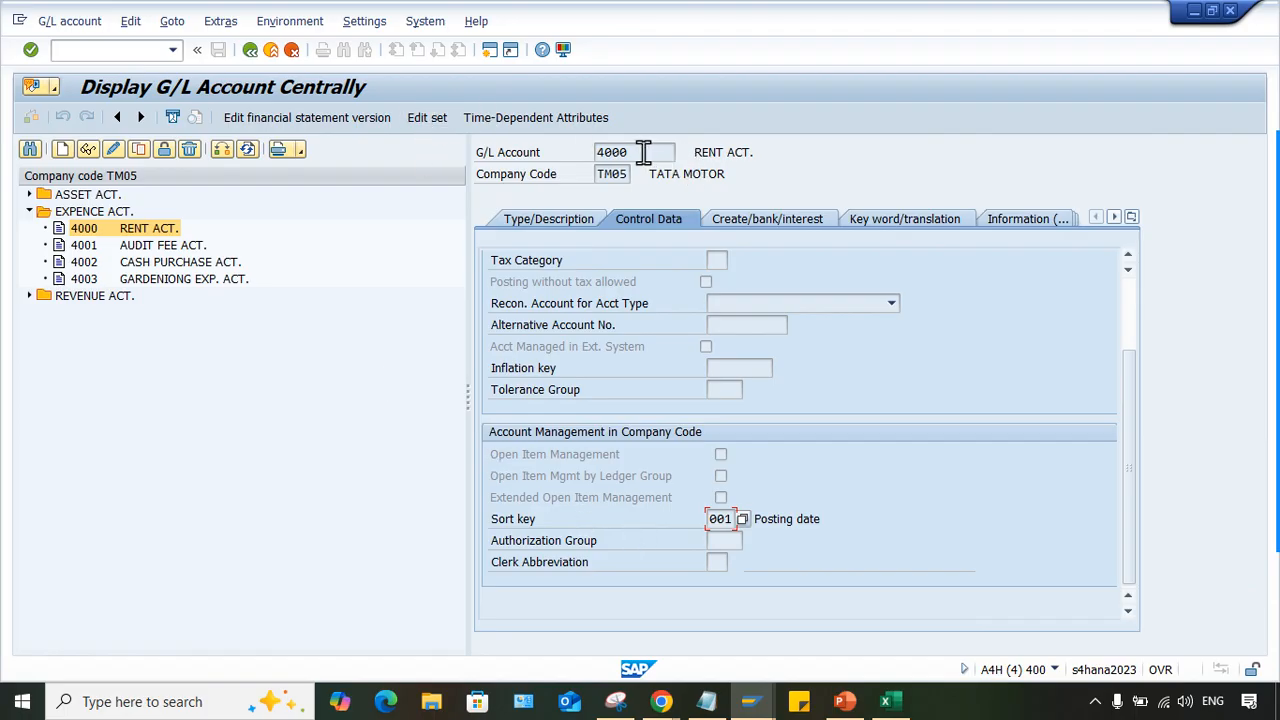
{"action": "double_click", "coordinate": [610, 152]}
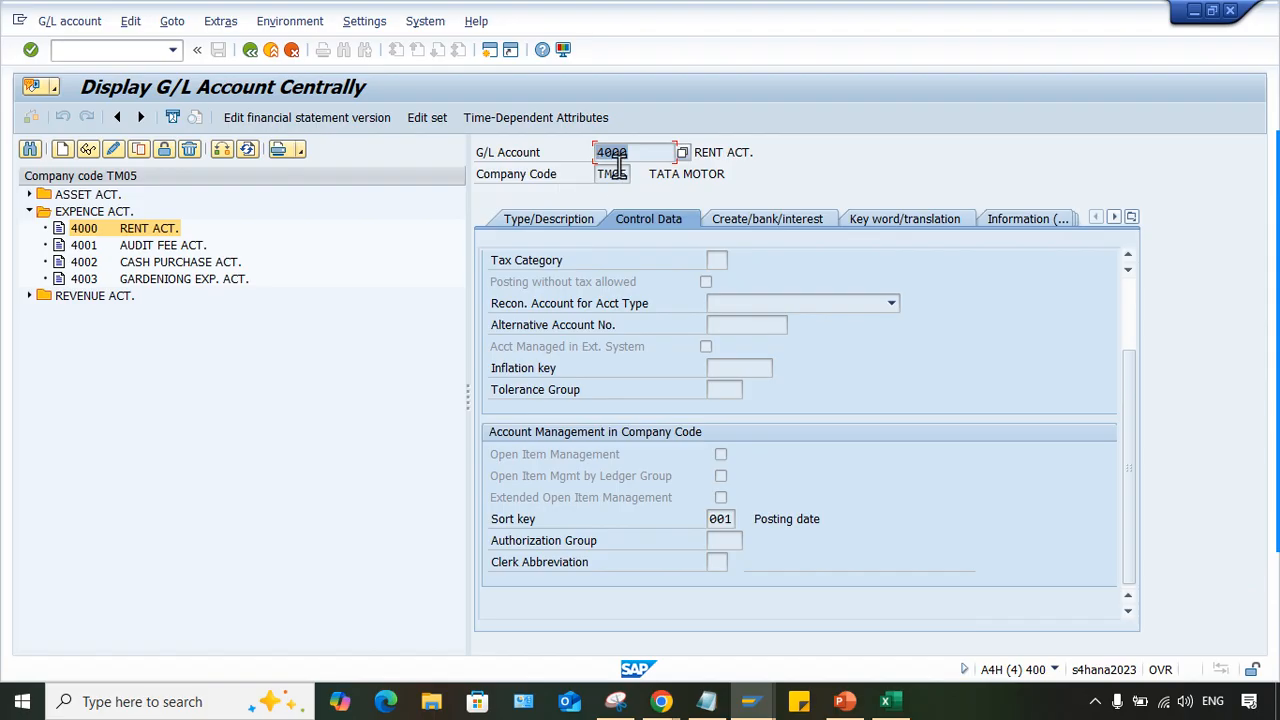
{"action": "double_click", "coordinate": [718, 518]}
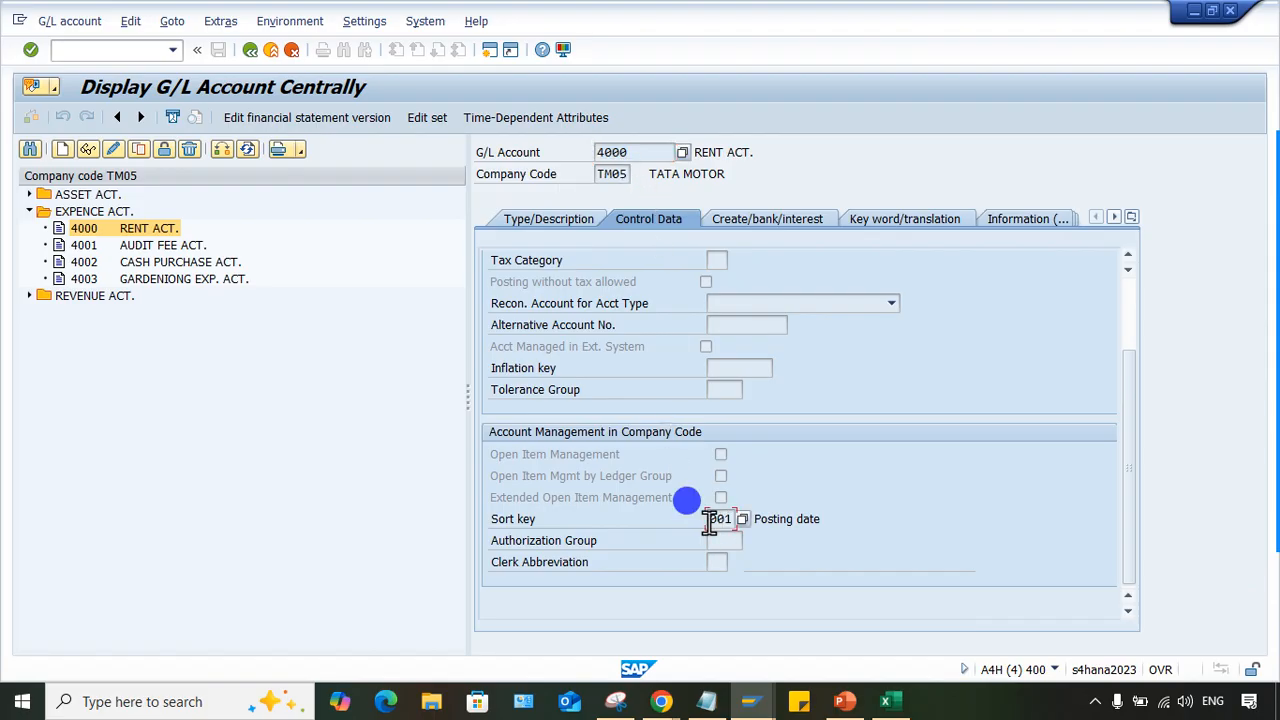
{"action": "left_click", "coordinate": [832, 513]}
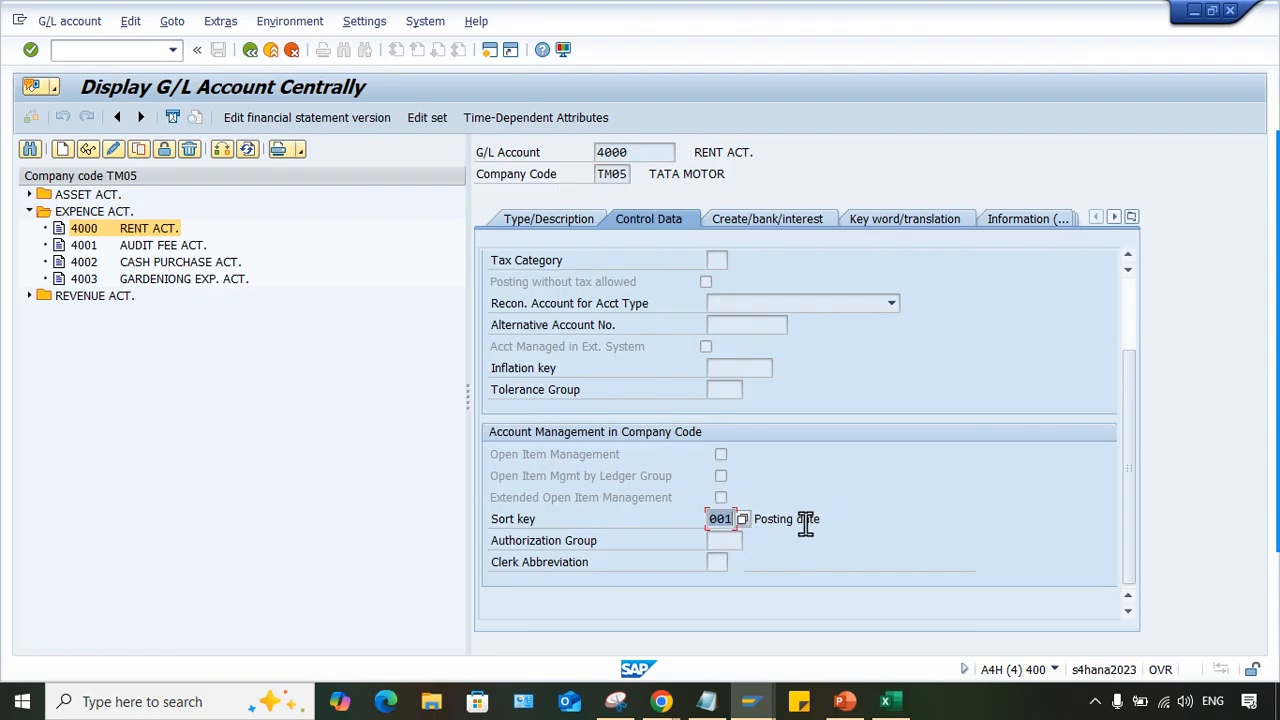
- Check the rent account's sort key and switch account 4000 from display to change mode
{"action": "left_click", "coordinate": [713, 521]}
{"action": "left_click_drag", "start_coordinate": [722, 520], "coordinate": [598, 516]}
{"action": "left_click", "coordinate": [772, 520]}
{"action": "left_click", "coordinate": [729, 519]}
{"action": "left_click", "coordinate": [111, 152]}
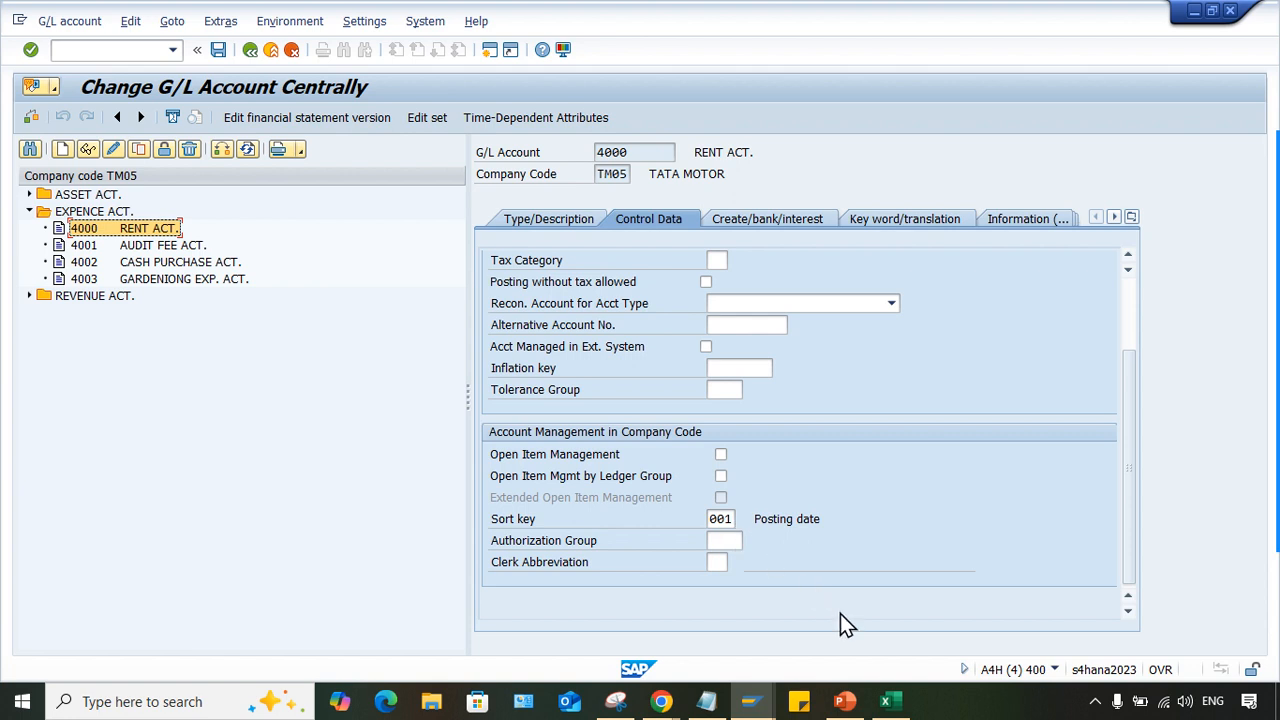
- Return to the new R01 sort key entry, change its description to "Ref. code", and make Field1 ready for entry
{"action": "left_click", "coordinate": [764, 702]}
{"action": "left_click", "coordinate": [1109, 638]}
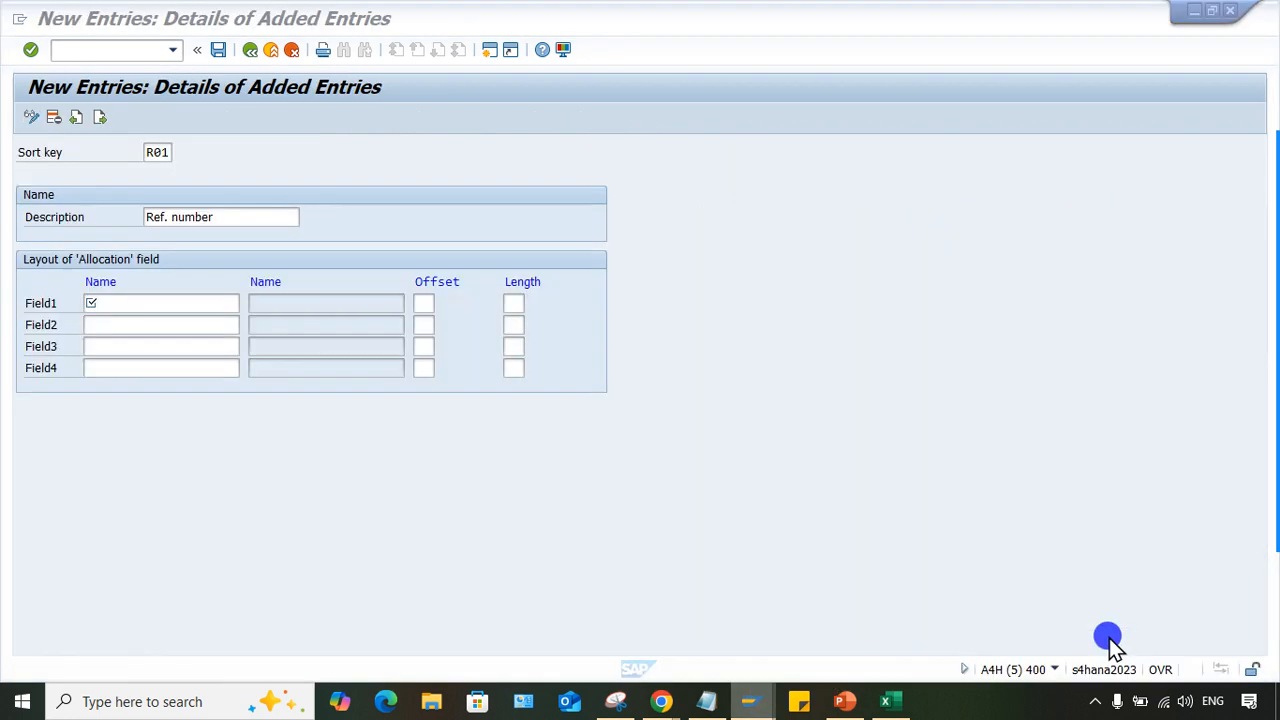
{"action": "left_click_drag", "start_coordinate": [222, 218], "coordinate": [57, 206]}
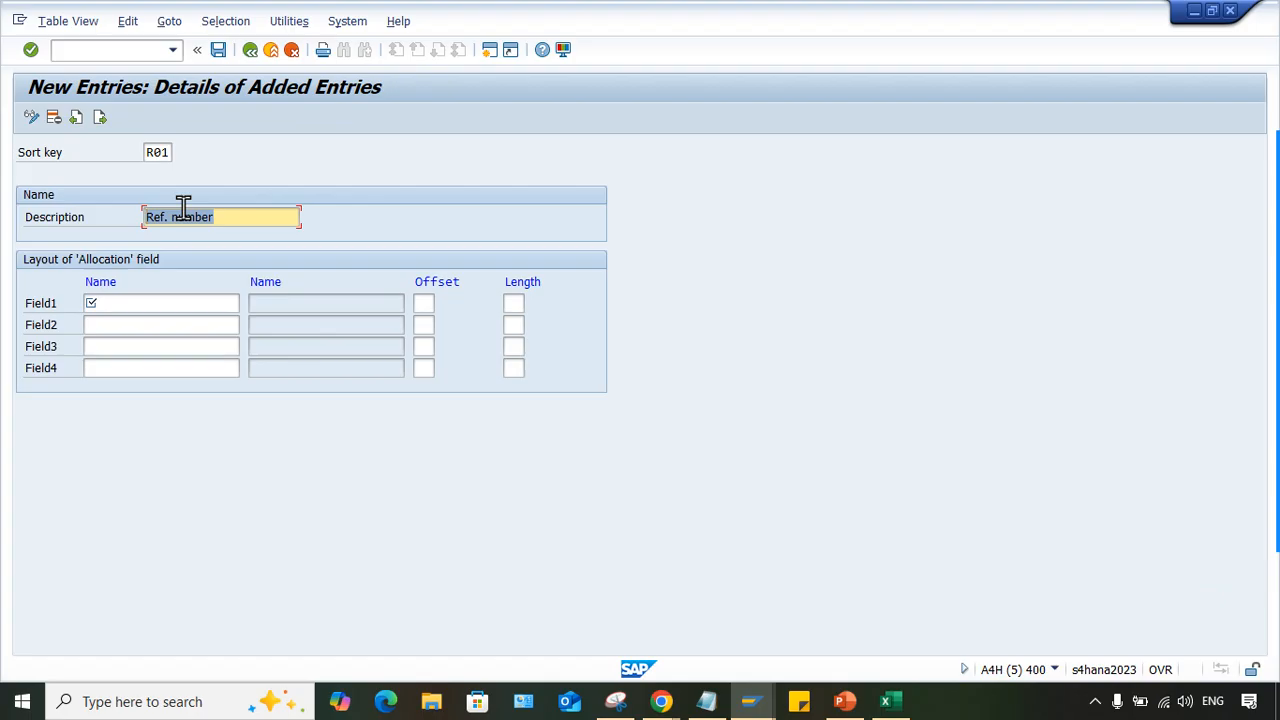
{"action": "left_click", "coordinate": [228, 217]}
{"action": "key", "text": "BackSpace"}
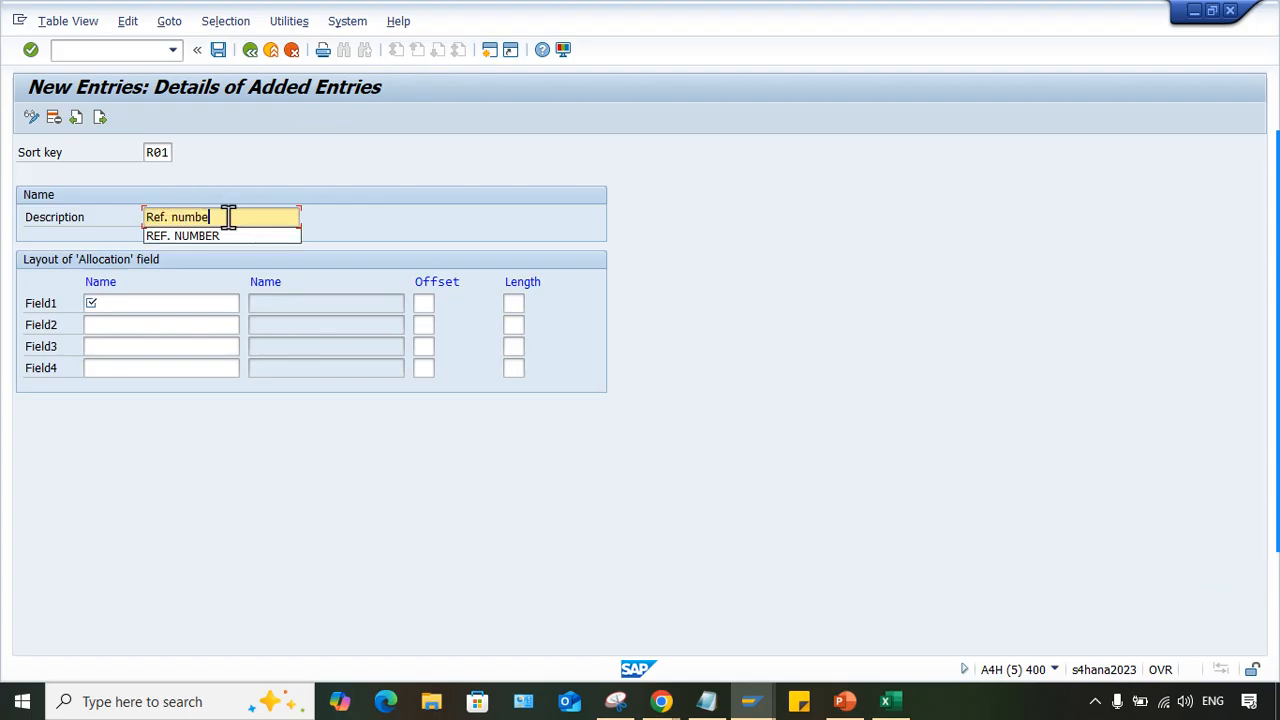
{"action": "key", "text": "BackSpace"}
{"action": "key", "text": "BackSpace"}
{"action": "type", "text": "code"}
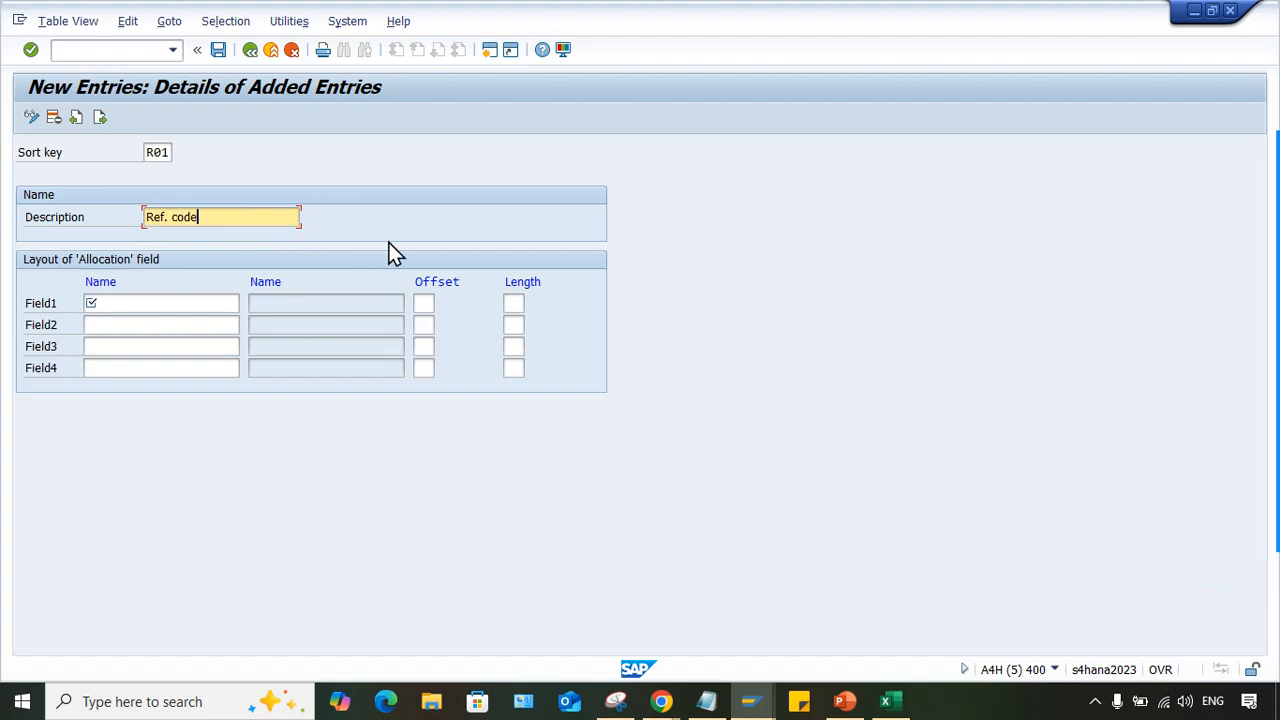
{"action": "left_click", "coordinate": [488, 226]}
{"action": "left_click", "coordinate": [243, 217]}
{"action": "left_click", "coordinate": [98, 306]}
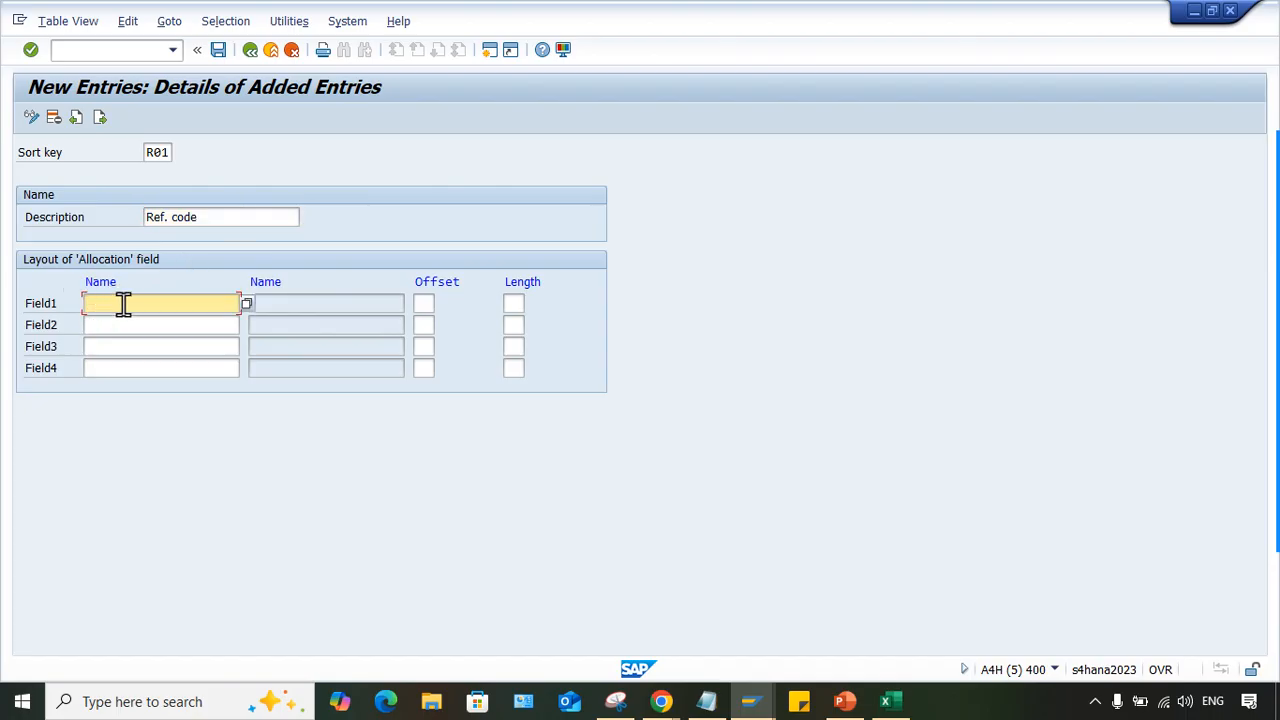
{"action": "left_click", "coordinate": [81, 222]}
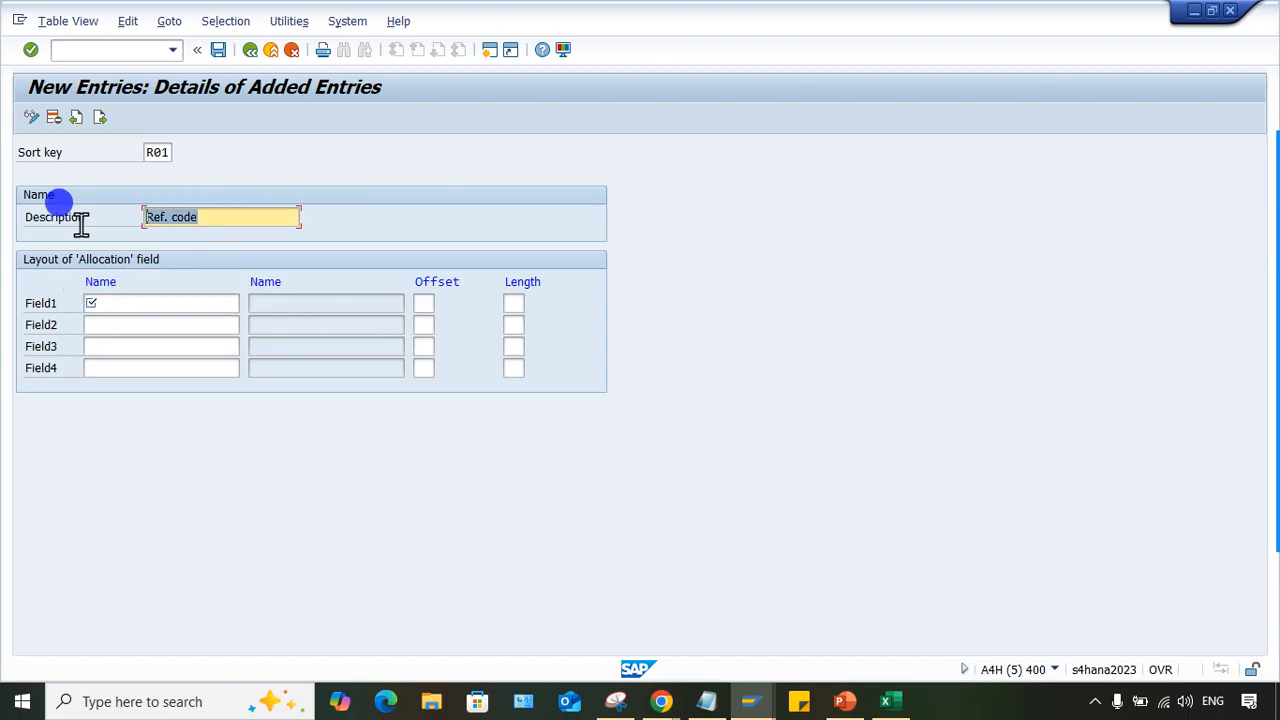
{"action": "left_click", "coordinate": [126, 302]}
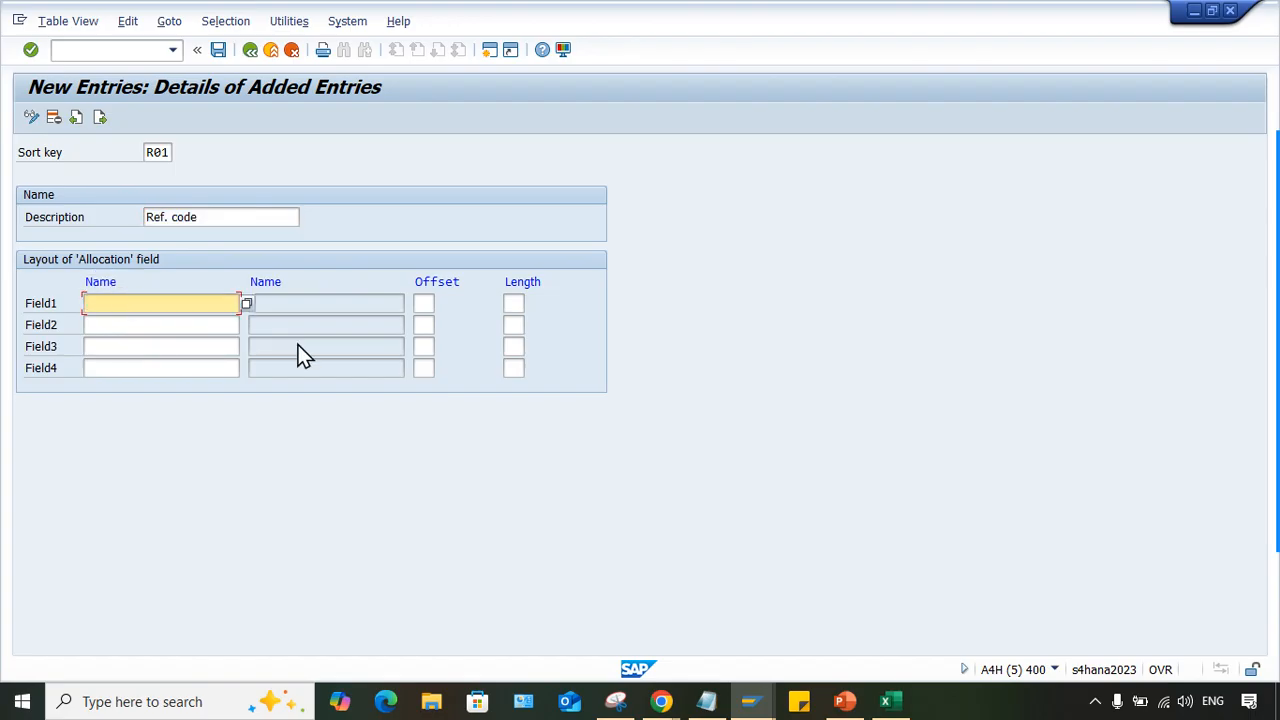
- Switch to the Enter G/L Account Document session and show the technical information of the Reference field
{"action": "mouse_move", "coordinate": [751, 701]}
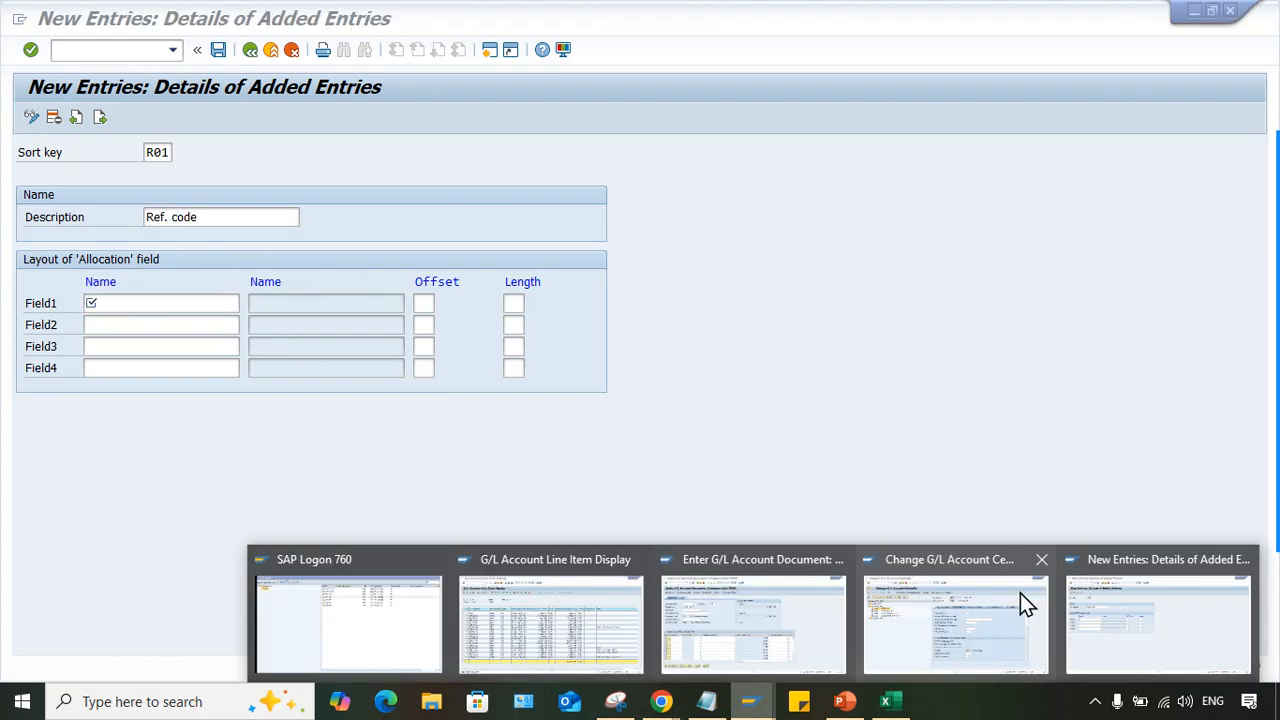
{"action": "left_click", "coordinate": [721, 608]}
{"action": "left_click", "coordinate": [197, 238]}
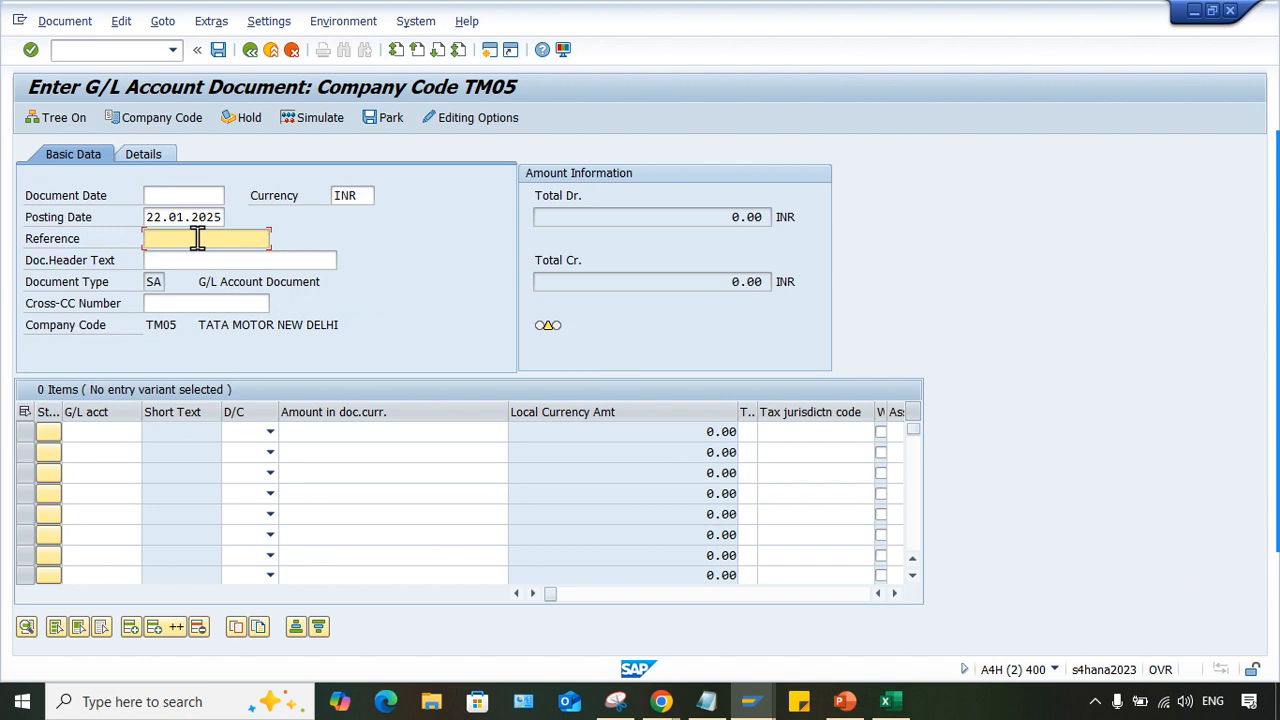
{"action": "left_click", "coordinate": [89, 240]}
{"action": "left_click", "coordinate": [175, 238]}
{"action": "left_click", "coordinate": [155, 236]}
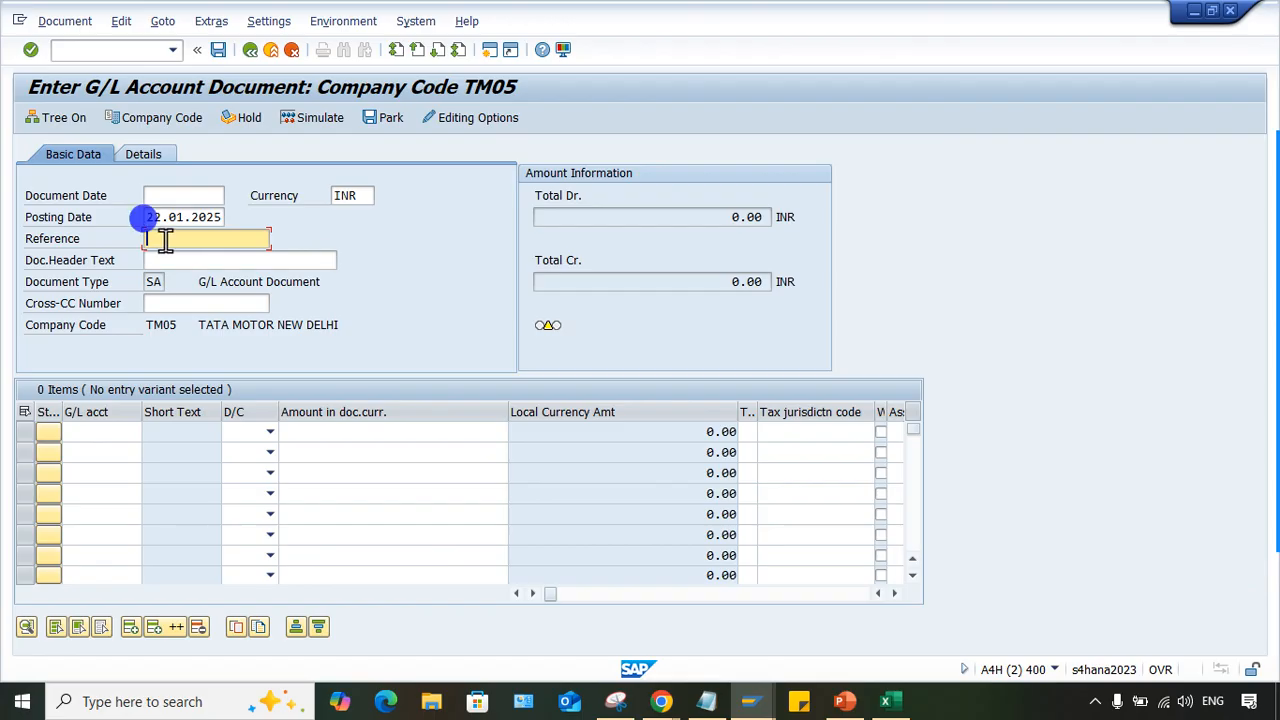
{"action": "key", "text": "Return"}
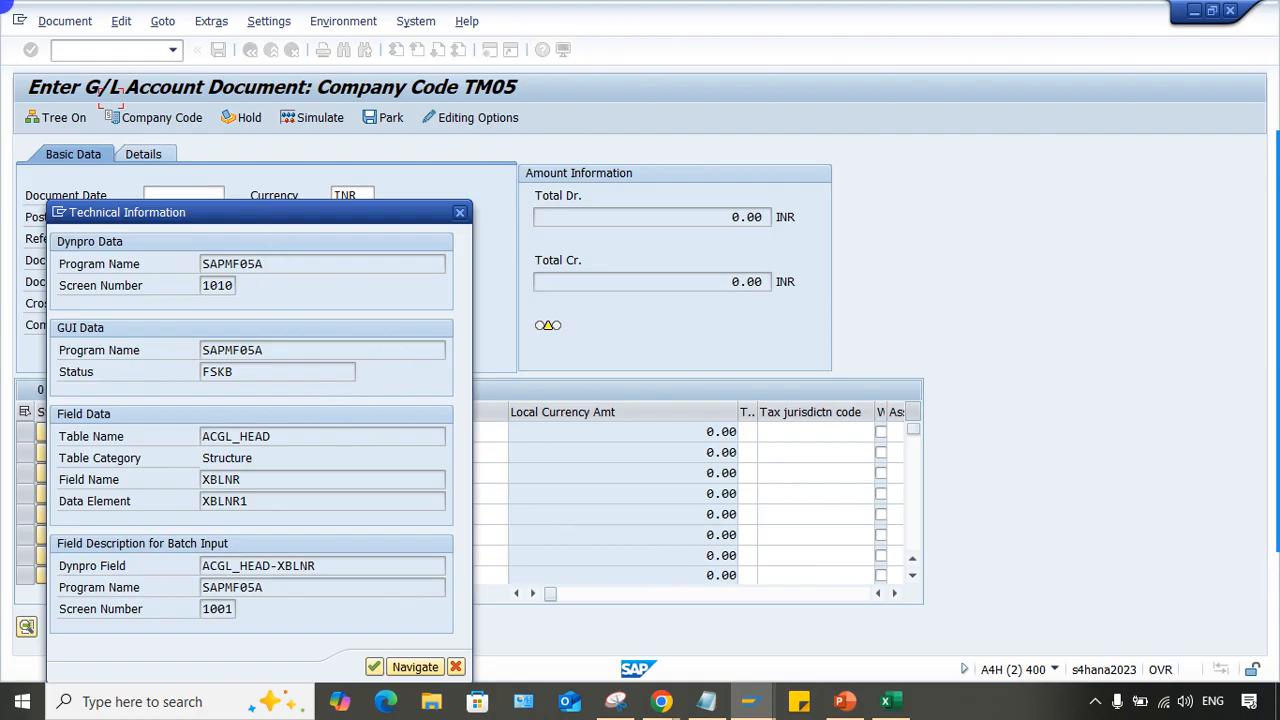
- Copy the field name XBLNR from the Reference field's technical information and close that information
{"action": "left_click_drag", "start_coordinate": [278, 213], "coordinate": [508, 155]}
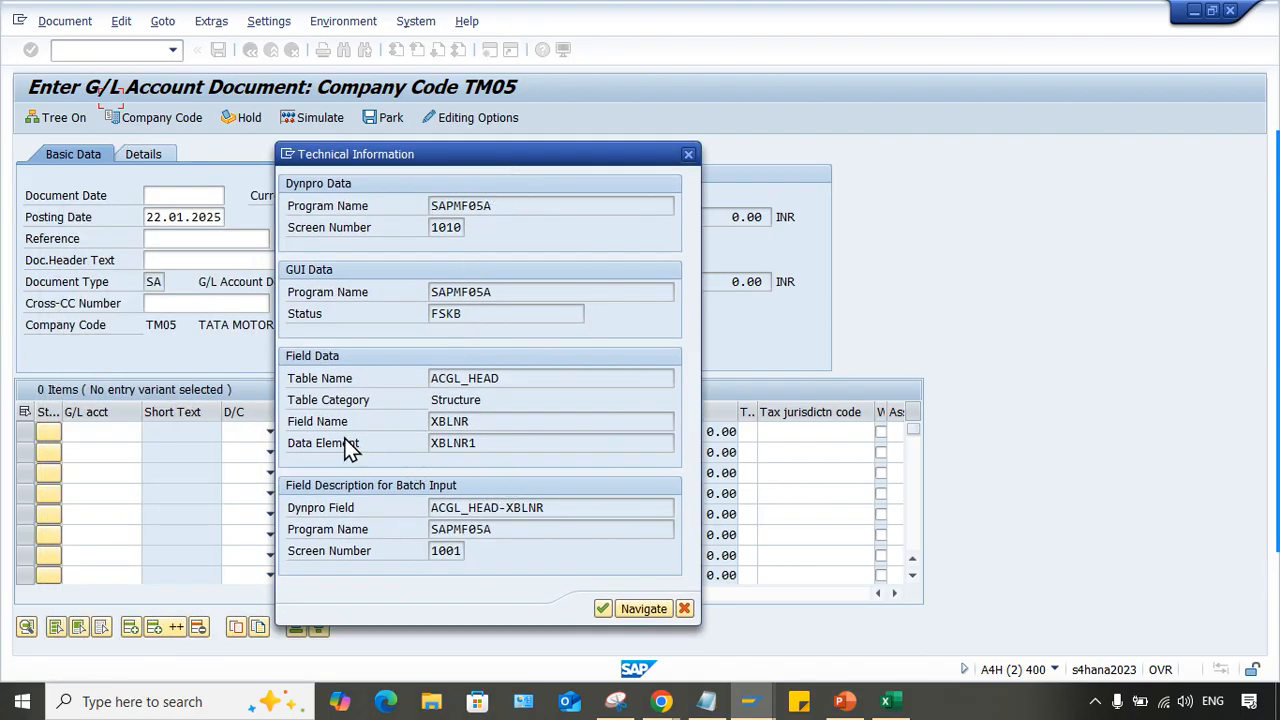
{"action": "left_click_drag", "start_coordinate": [486, 421], "coordinate": [251, 420]}
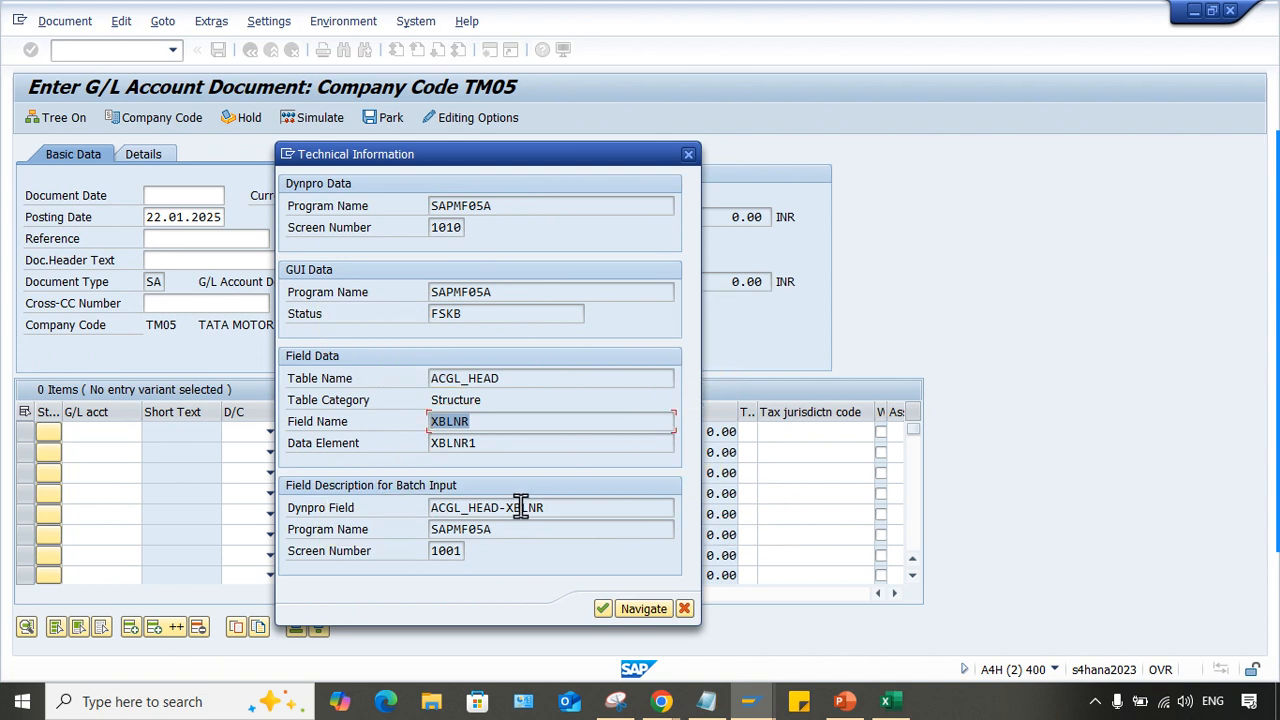
{"action": "key", "text": "ctrl+c"}
{"action": "left_click", "coordinate": [604, 607]}
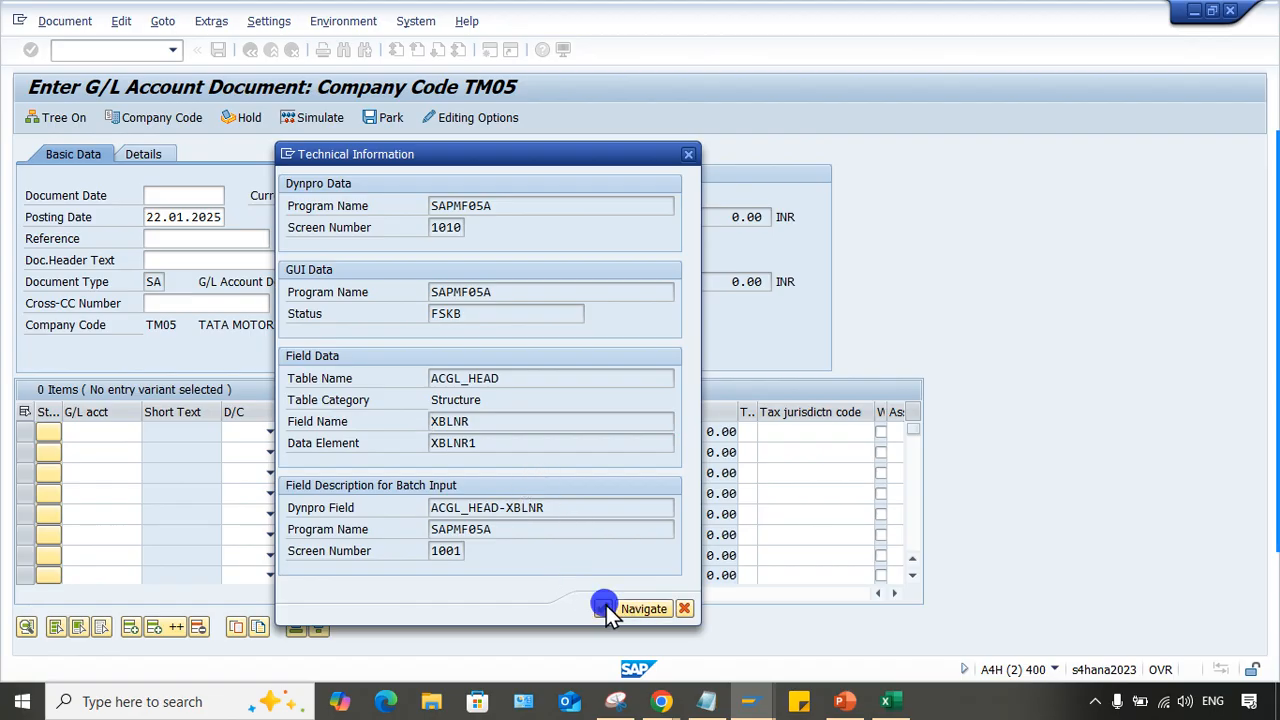
- Return to the R01 entry, paste XBLNR as the name of Field1 in the allocation layout, and validate it
{"action": "mouse_move", "coordinate": [761, 697]}
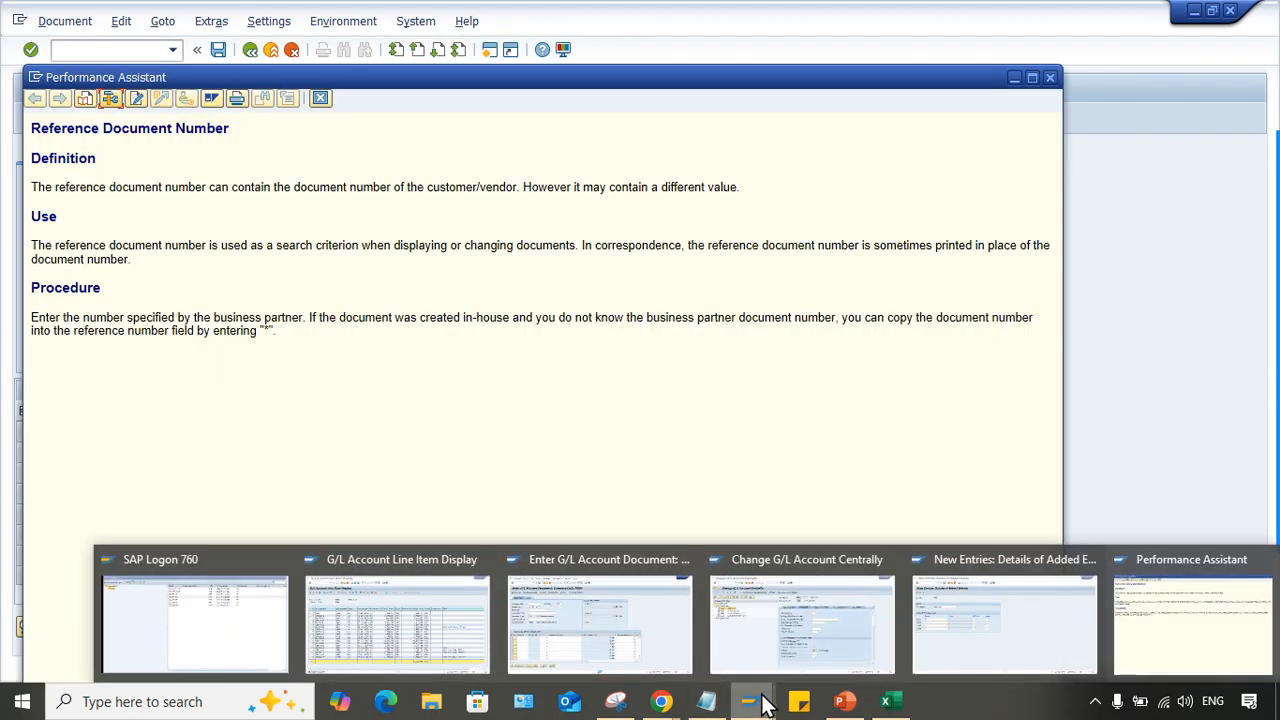
{"action": "left_click", "coordinate": [1005, 622]}
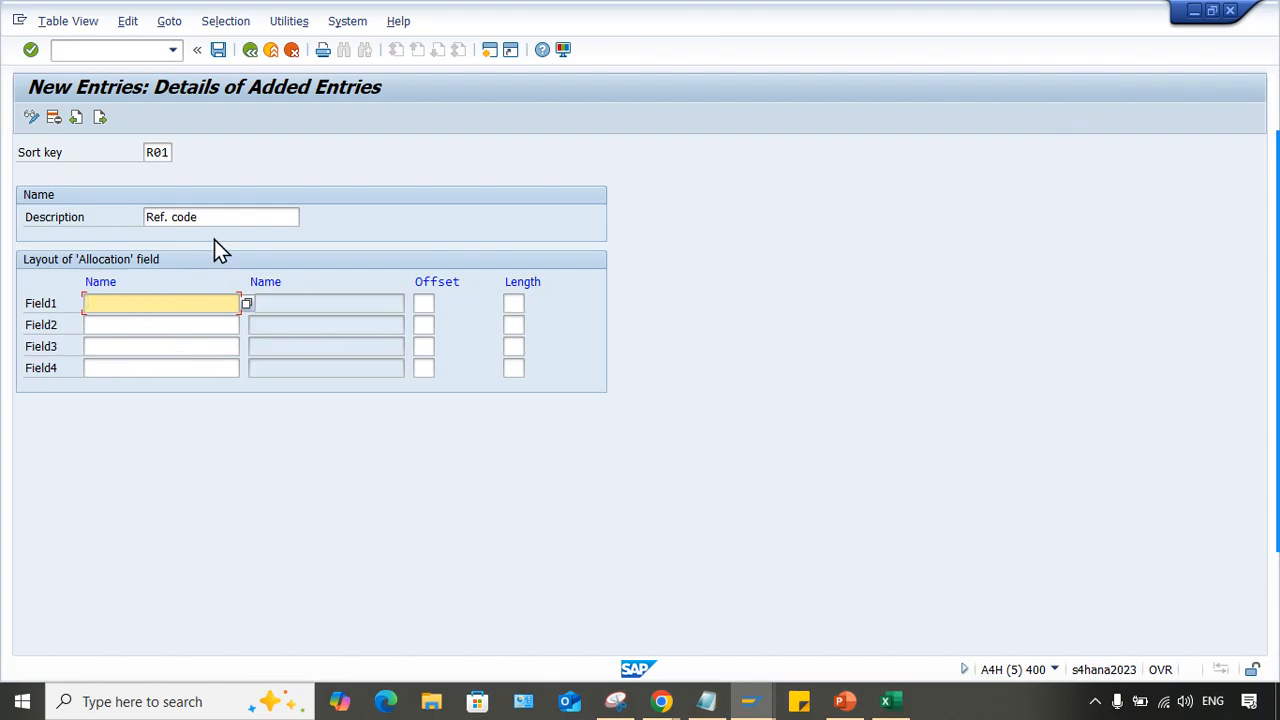
{"action": "key", "text": "ctrl+v"}
{"action": "double_click", "coordinate": [155, 152]}
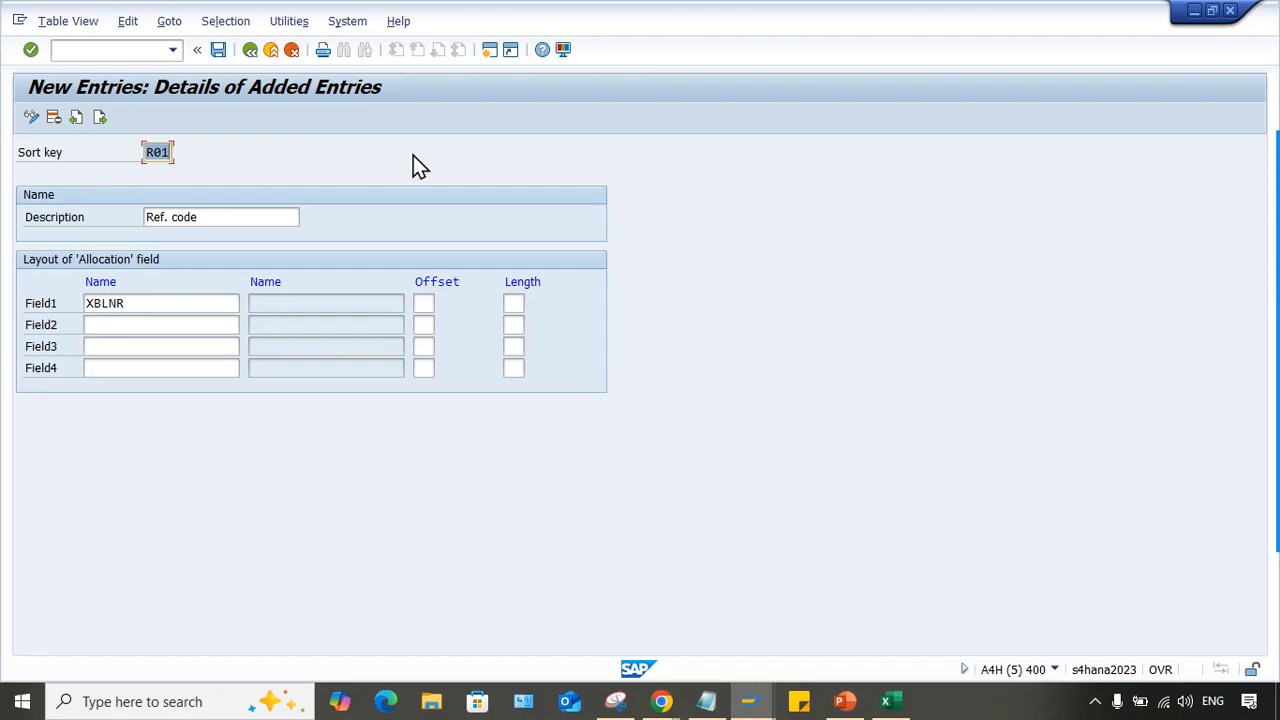
{"action": "left_click_drag", "start_coordinate": [163, 300], "coordinate": [0, 320]}
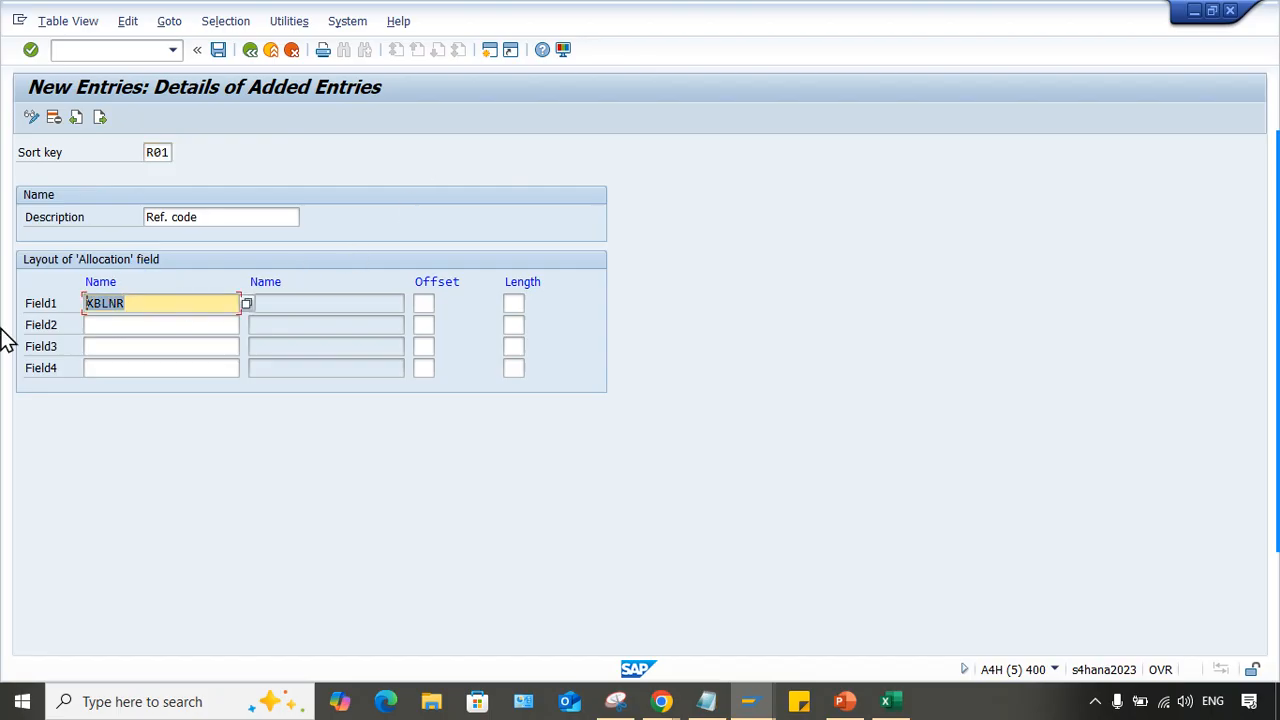
{"action": "left_click_drag", "start_coordinate": [134, 305], "coordinate": [1, 314]}
{"action": "left_click", "coordinate": [144, 306]}
{"action": "key", "text": "Return"}
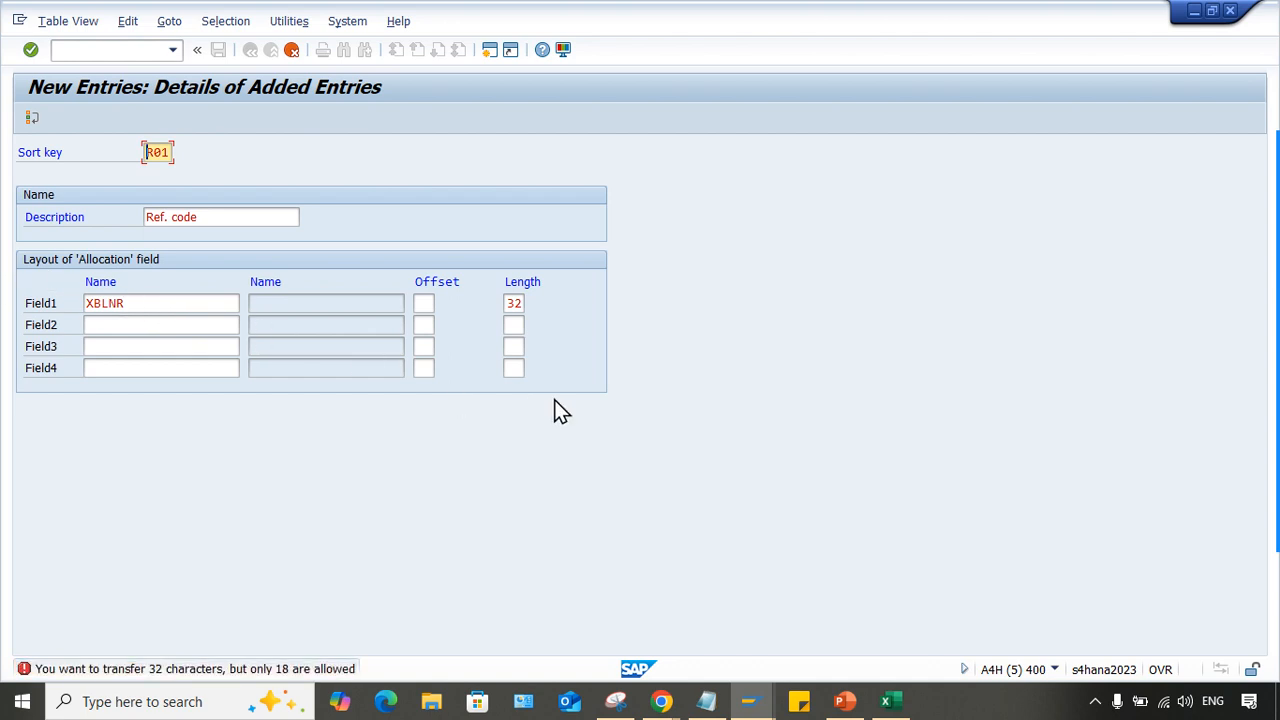
- Set the length of Field1 to 18 and validate the entry
{"action": "left_click", "coordinate": [514, 303]}
{"action": "left_click_drag", "start_coordinate": [536, 302], "coordinate": [853, 303]}
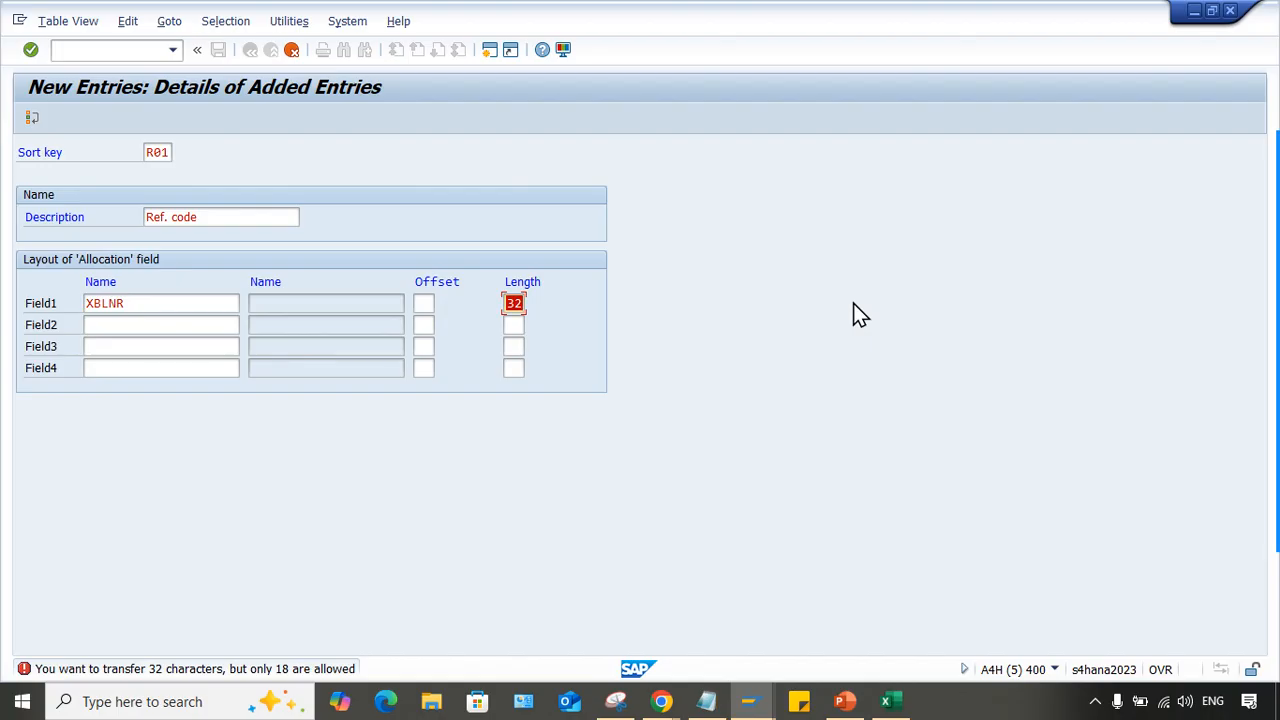
{"action": "type", "text": "18"}
{"action": "key", "text": "Return"}
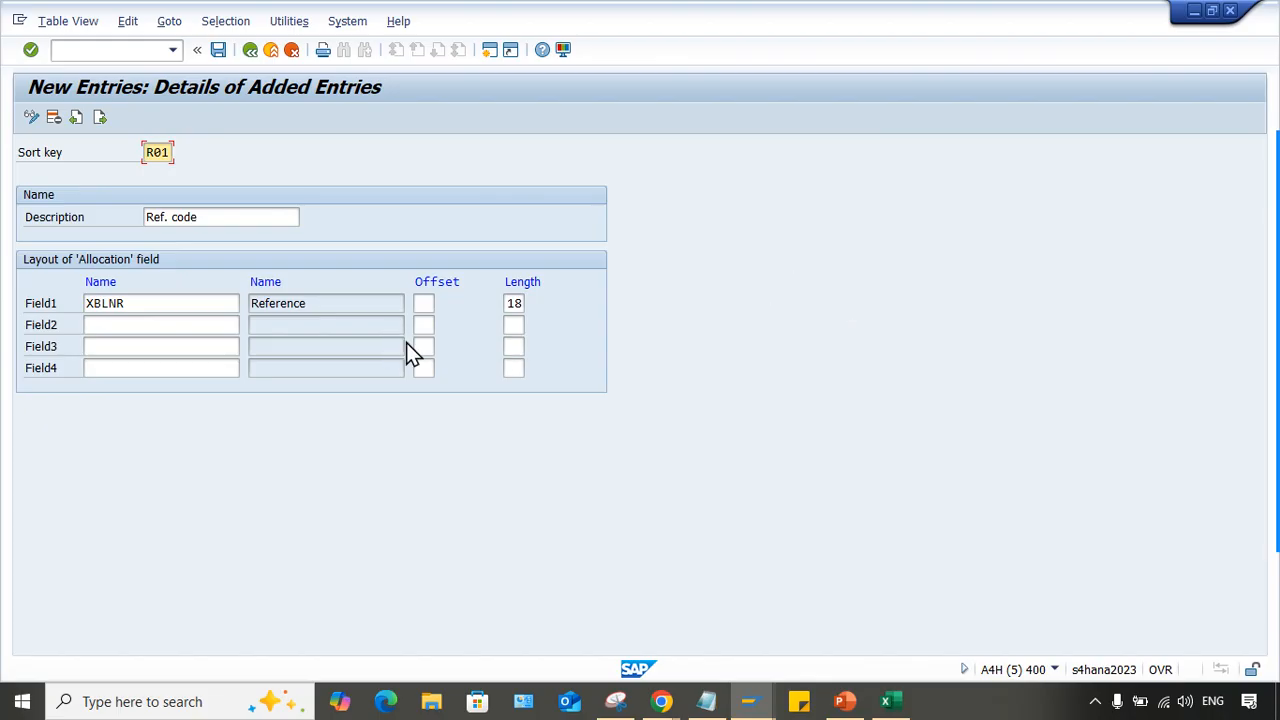
- Review the name, description and length of Field1, and save sort key R01
{"action": "left_click", "coordinate": [290, 300]}
{"action": "left_click_drag", "start_coordinate": [200, 300], "coordinate": [80, 305]}
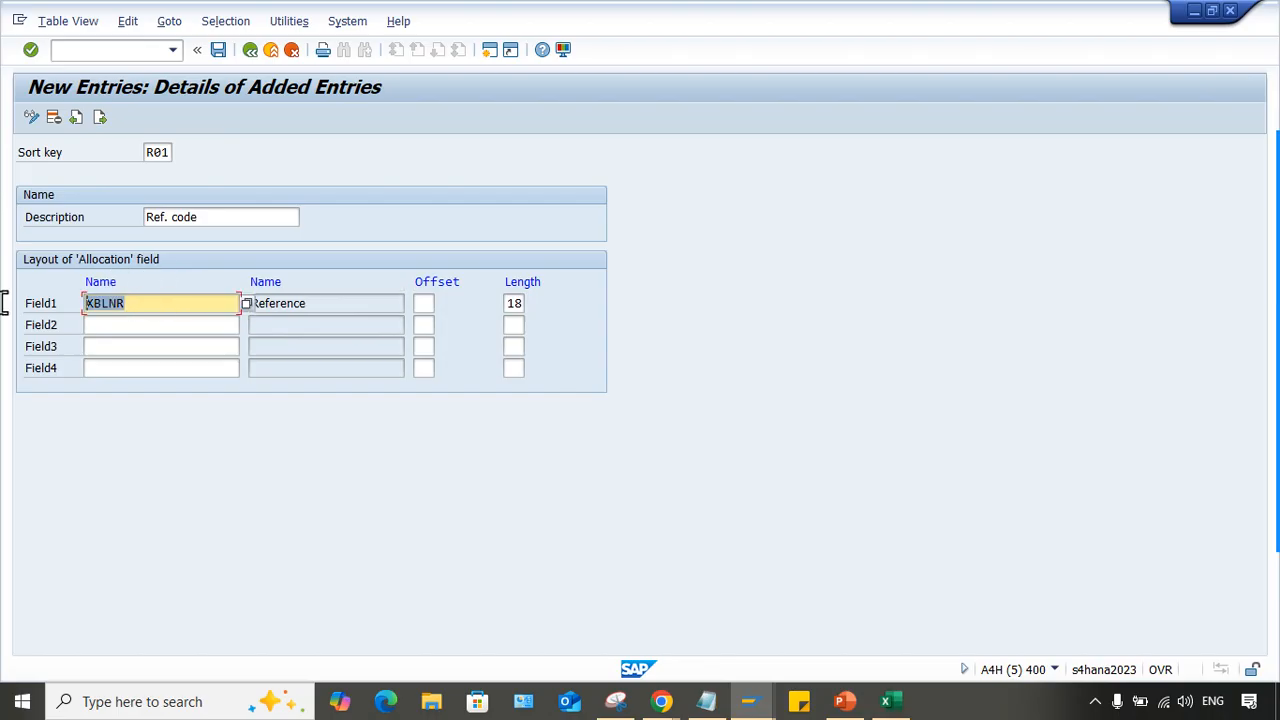
{"action": "left_click", "coordinate": [137, 303]}
{"action": "left_click", "coordinate": [330, 305]}
{"action": "left_click", "coordinate": [511, 305]}
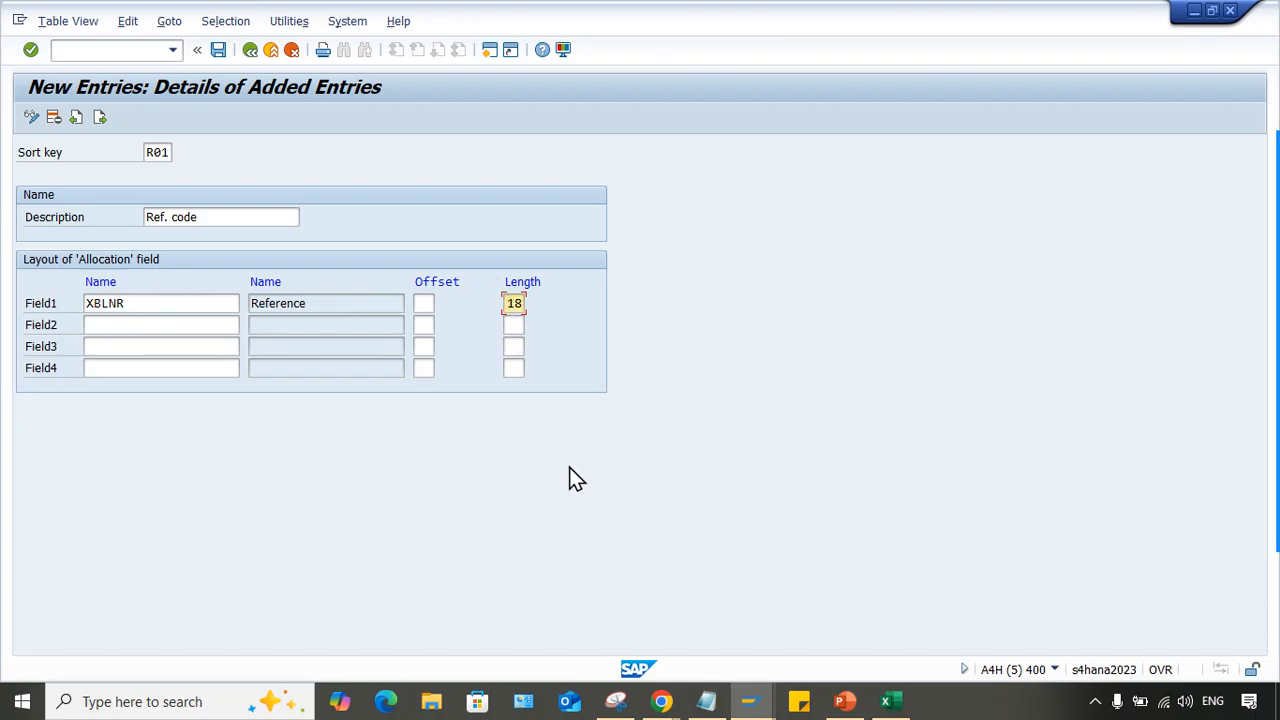
{"action": "key", "text": "ctrl+s"}
{"action": "key", "text": "Return"}
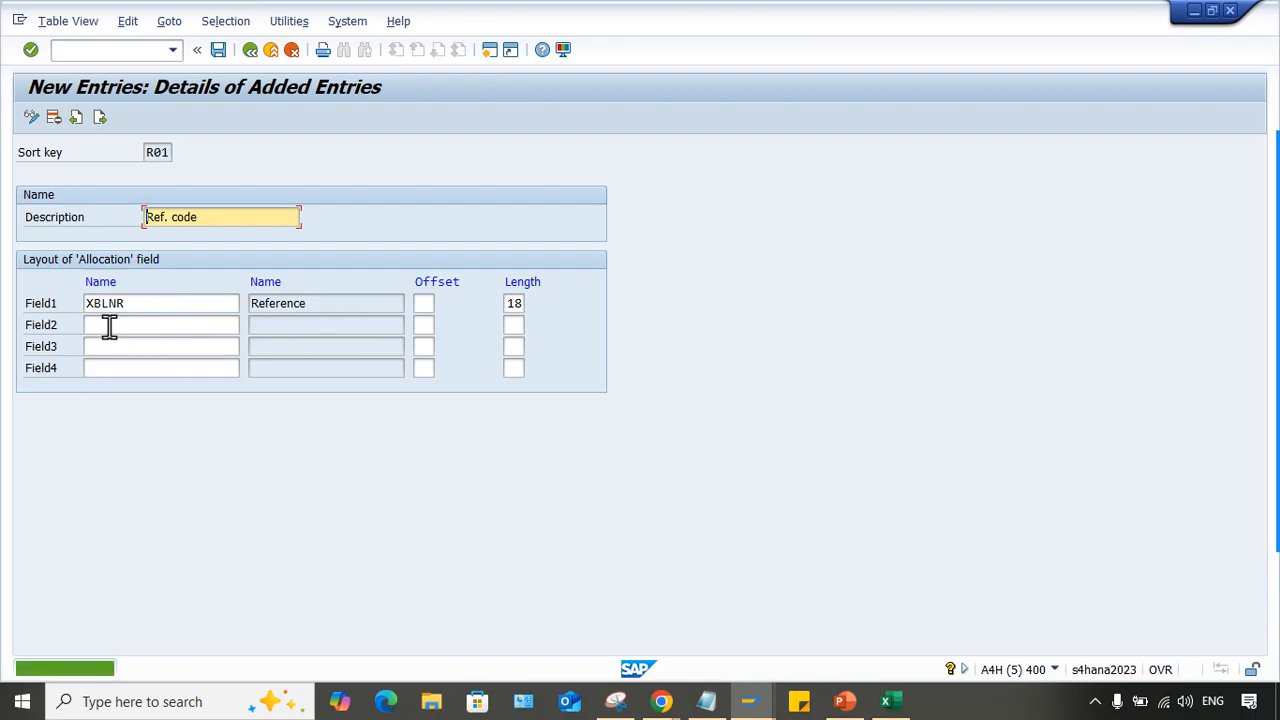
{"action": "left_click", "coordinate": [109, 327]}
{"action": "left_click", "coordinate": [160, 300]}
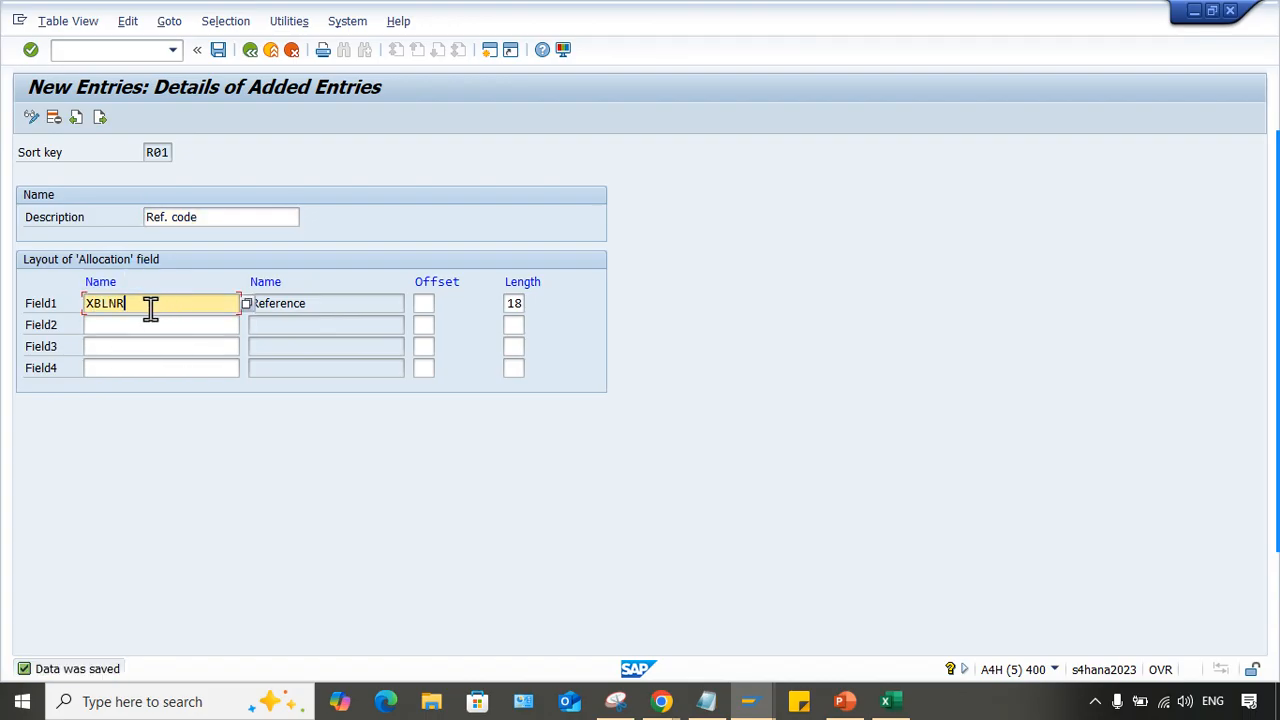
{"action": "key", "text": "ctrl+s"}
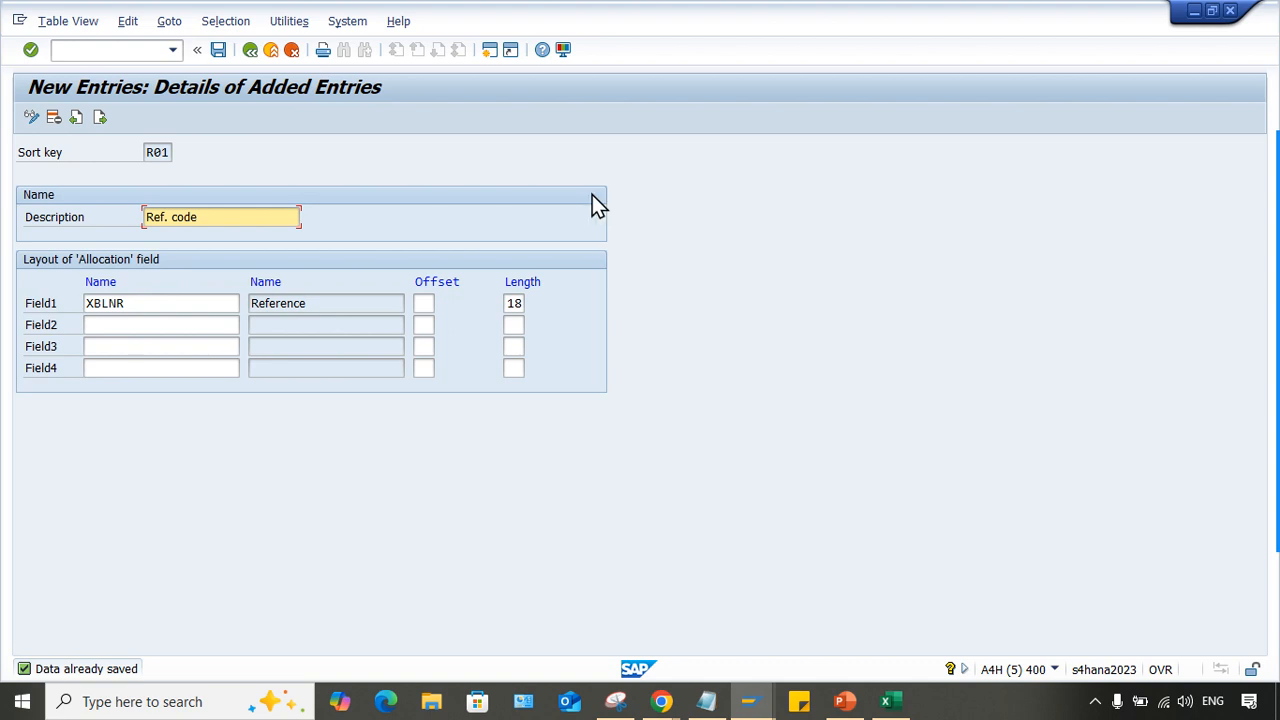
- Switch to Change G/L Account Centrally, set the sort key of rent account 4000 to R01, and save the account
{"action": "left_click", "coordinate": [245, 217]}
{"action": "left_click", "coordinate": [749, 701]}
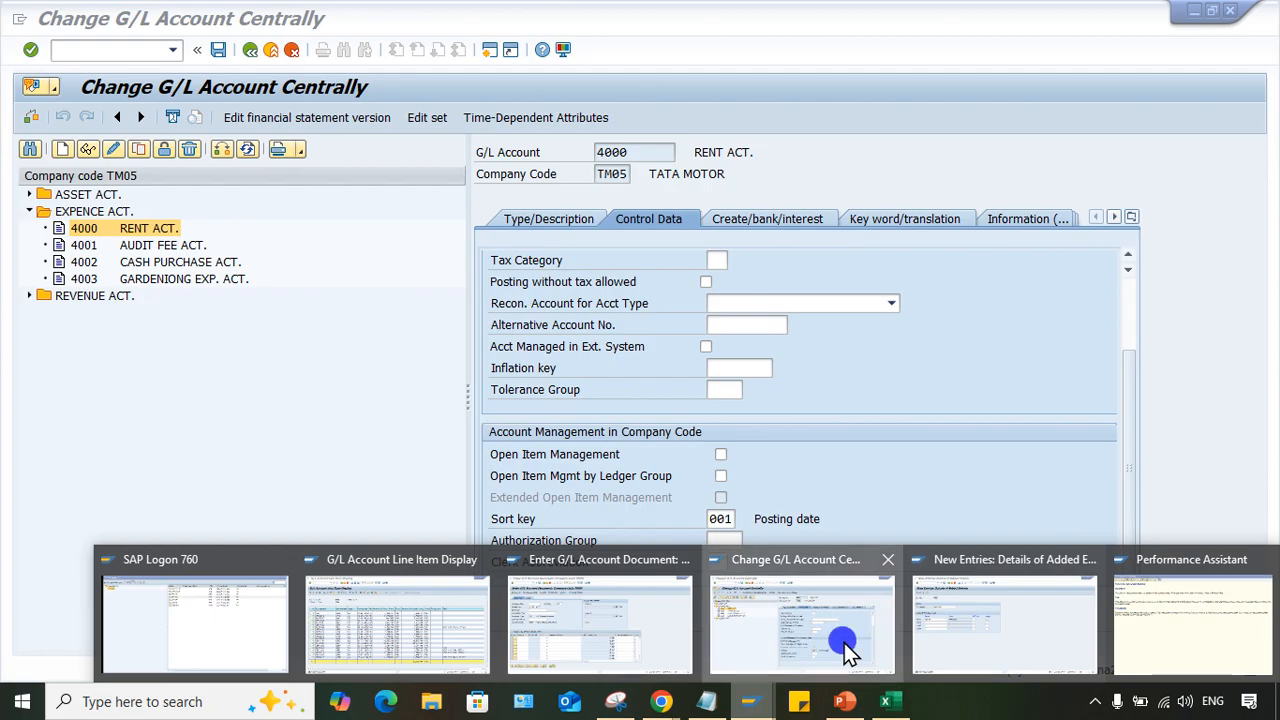
{"action": "left_click", "coordinate": [844, 643]}
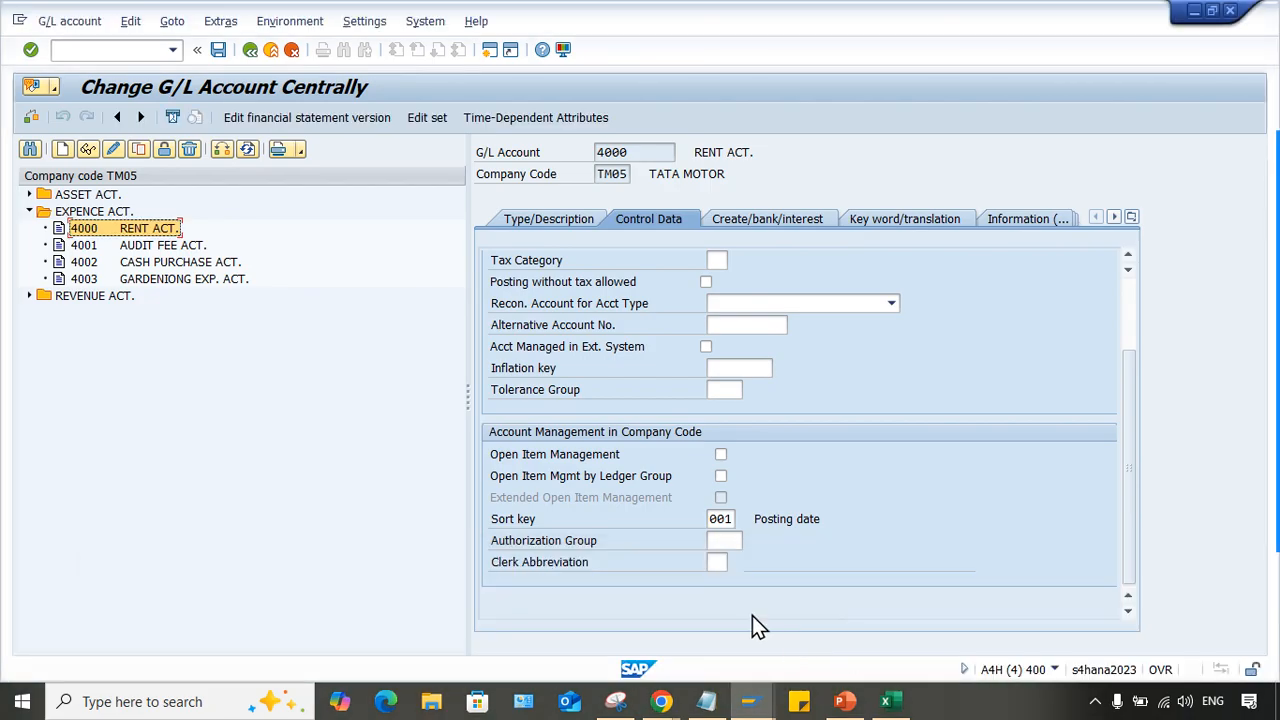
{"action": "left_click", "coordinate": [717, 521]}
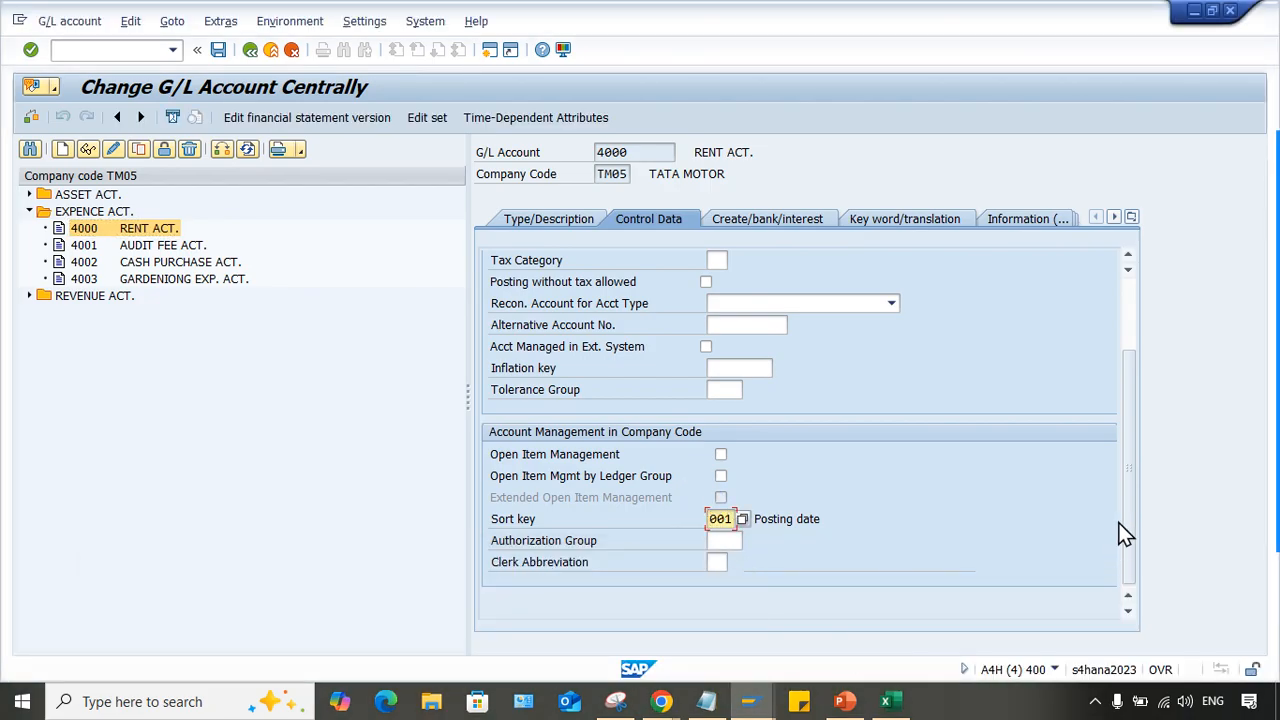
{"action": "key", "text": "BackSpace"}
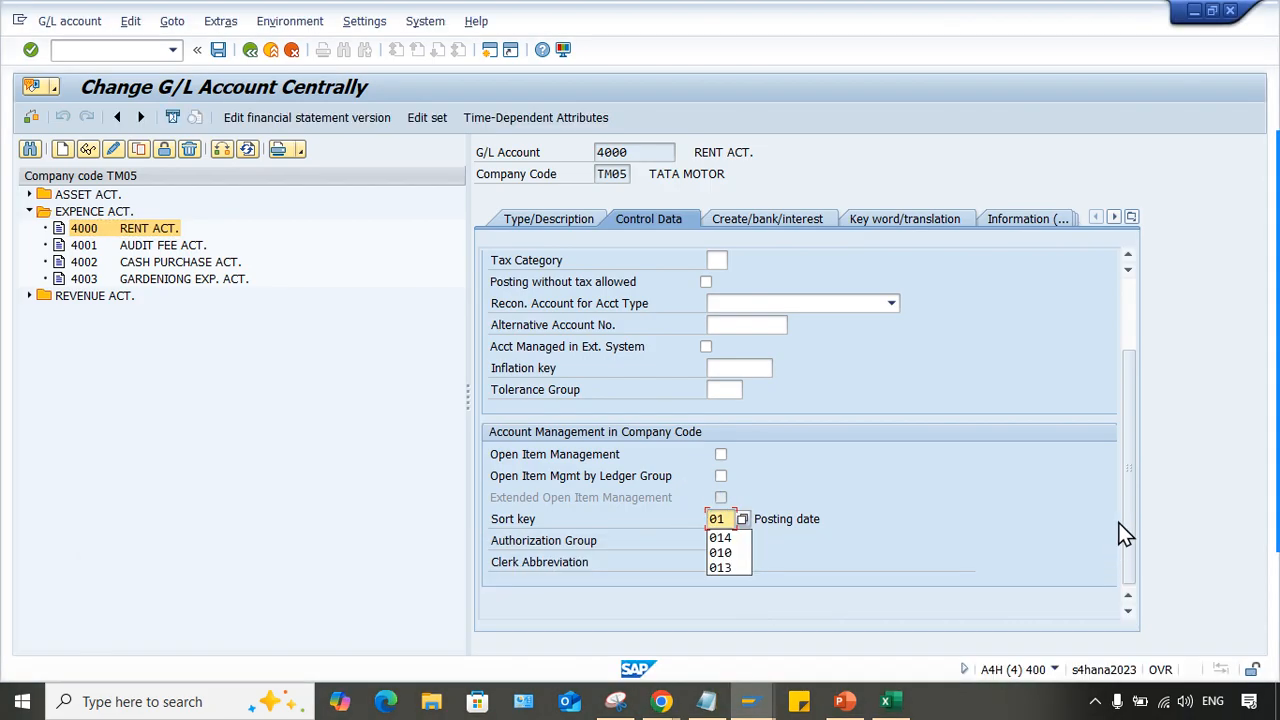
{"action": "type", "text": "r"}
{"action": "key", "text": "Return"}
{"action": "left_click", "coordinate": [832, 604]}
{"action": "key", "text": "ctrl+s"}
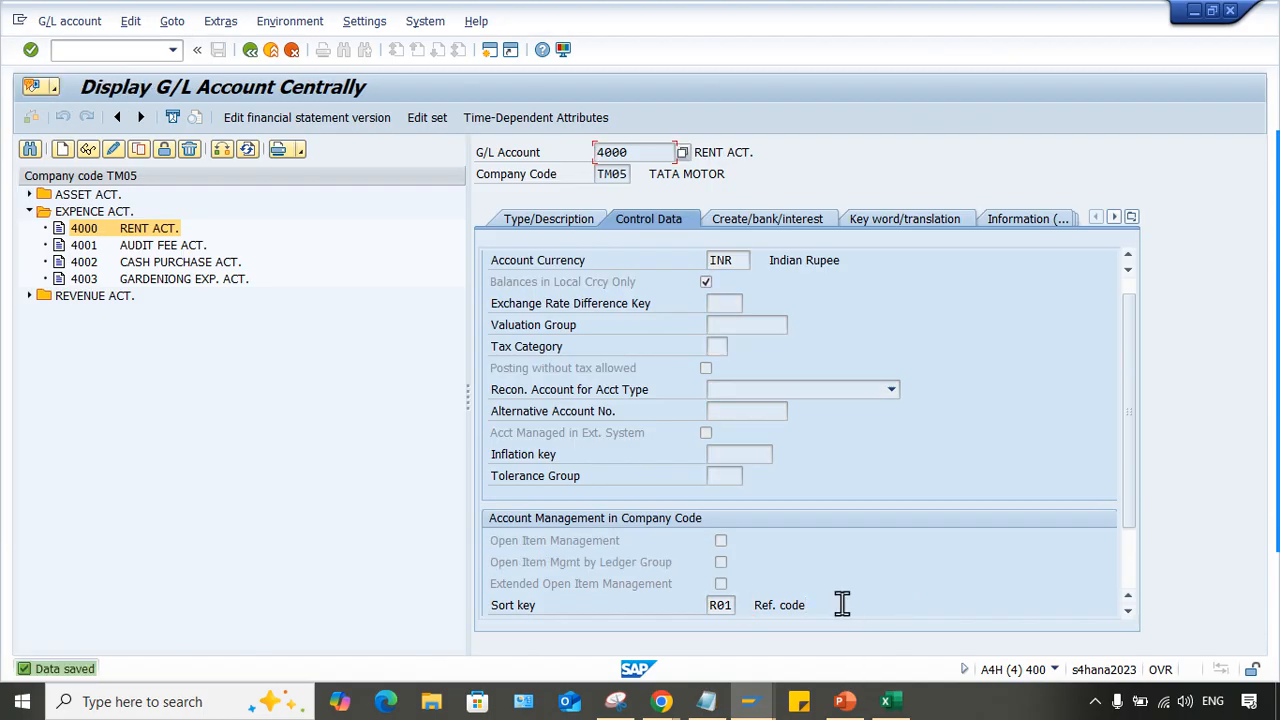
- Bring up the Performance Assistant help on the reference document number and close it
{"action": "mouse_move", "coordinate": [762, 706]}
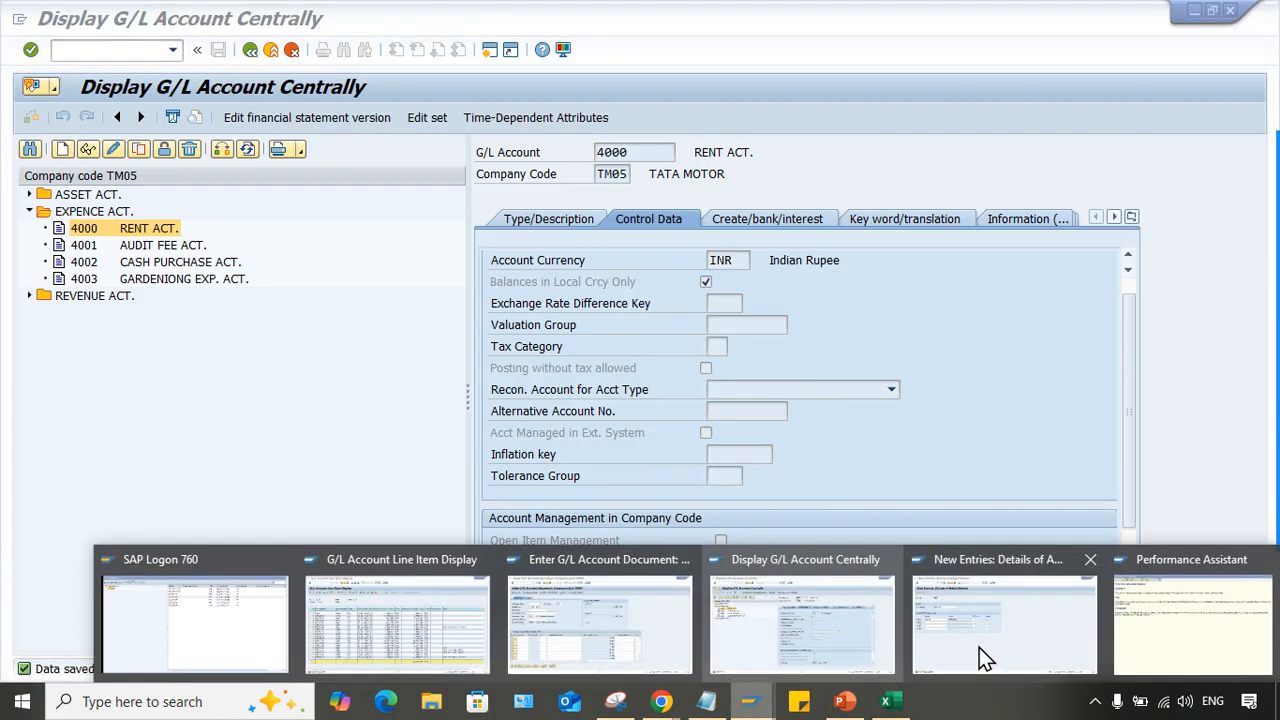
{"action": "left_click", "coordinate": [1141, 642]}
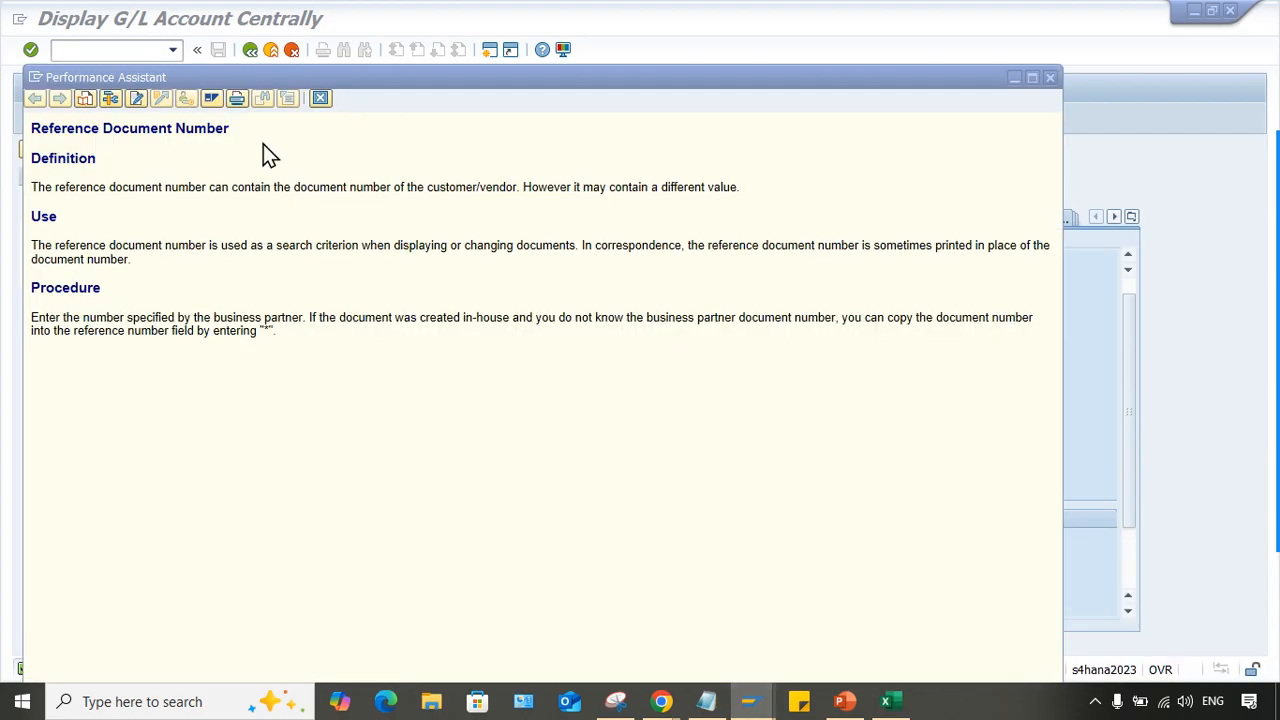
{"action": "left_click", "coordinate": [320, 97]}
{"action": "mouse_move", "coordinate": [749, 703]}
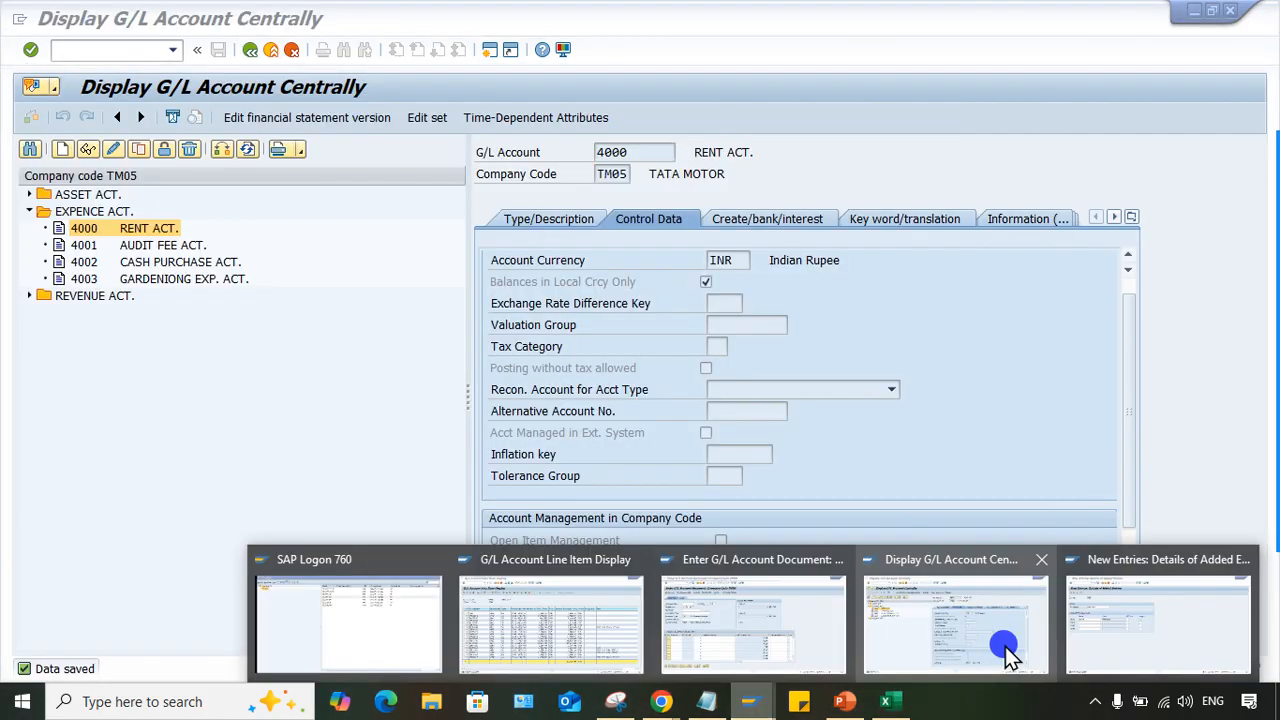
- Switch to the Enter G/L Account Document session and restart its transaction for a fresh entry
{"action": "left_click", "coordinate": [691, 645]}
{"action": "left_click", "coordinate": [140, 47]}
{"action": "type", "text": "/NFS0"}
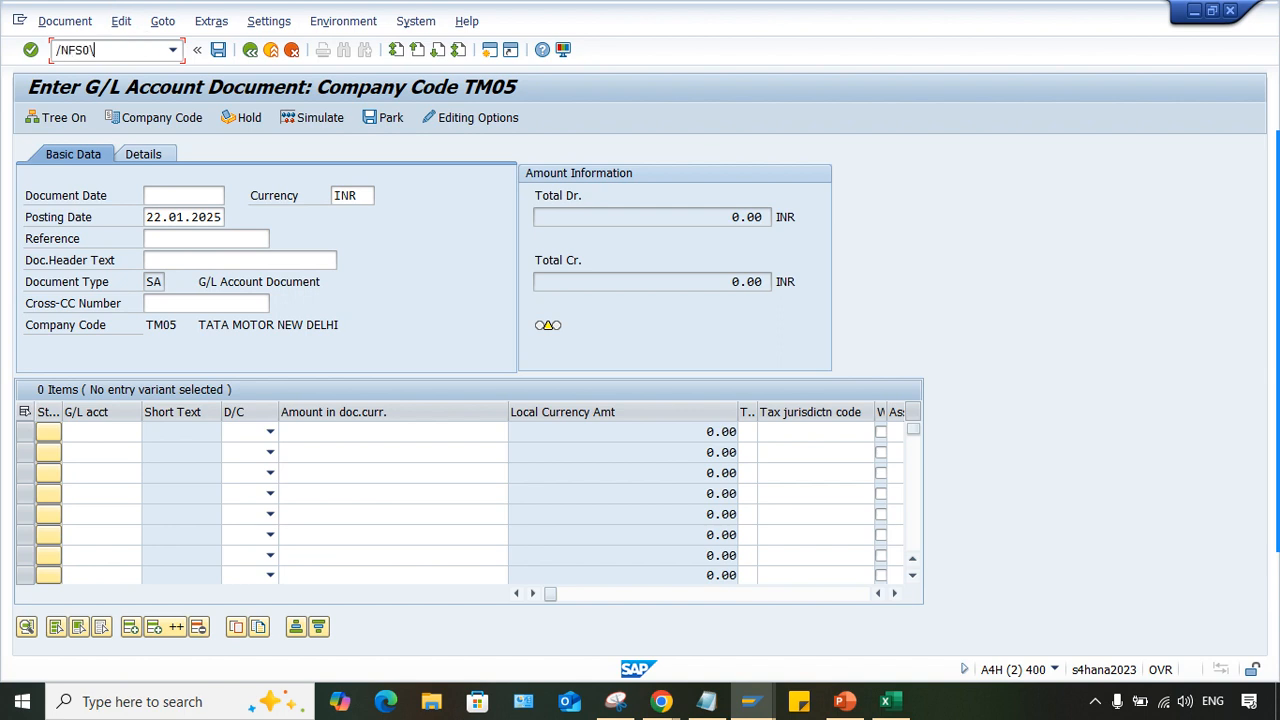
{"action": "key", "text": "BackSpace"}
{"action": "key", "text": "BackSpace"}
{"action": "type", "text": "S00"}
{"action": "key", "text": "Return"}
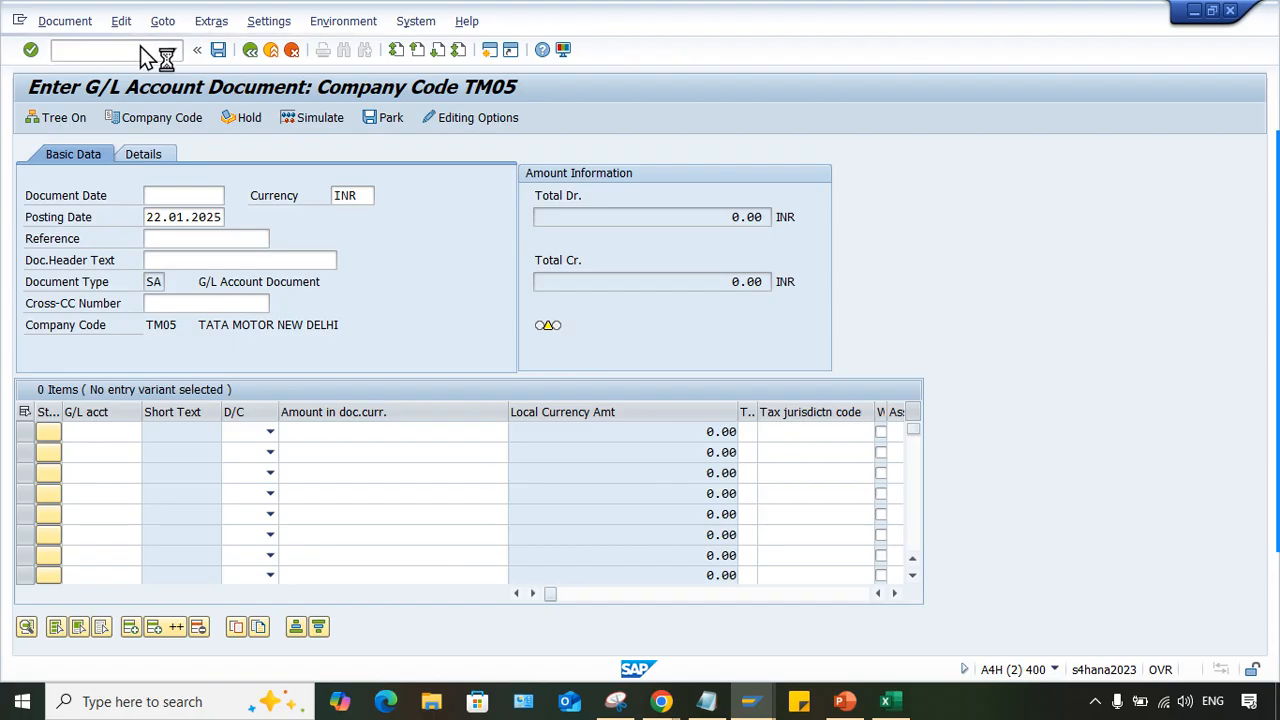
- Set the document date to 22.01.2025 and the reference to TEST123 in the document header
{"action": "left_click", "coordinate": [182, 200]}
{"action": "left_click", "coordinate": [182, 215]}
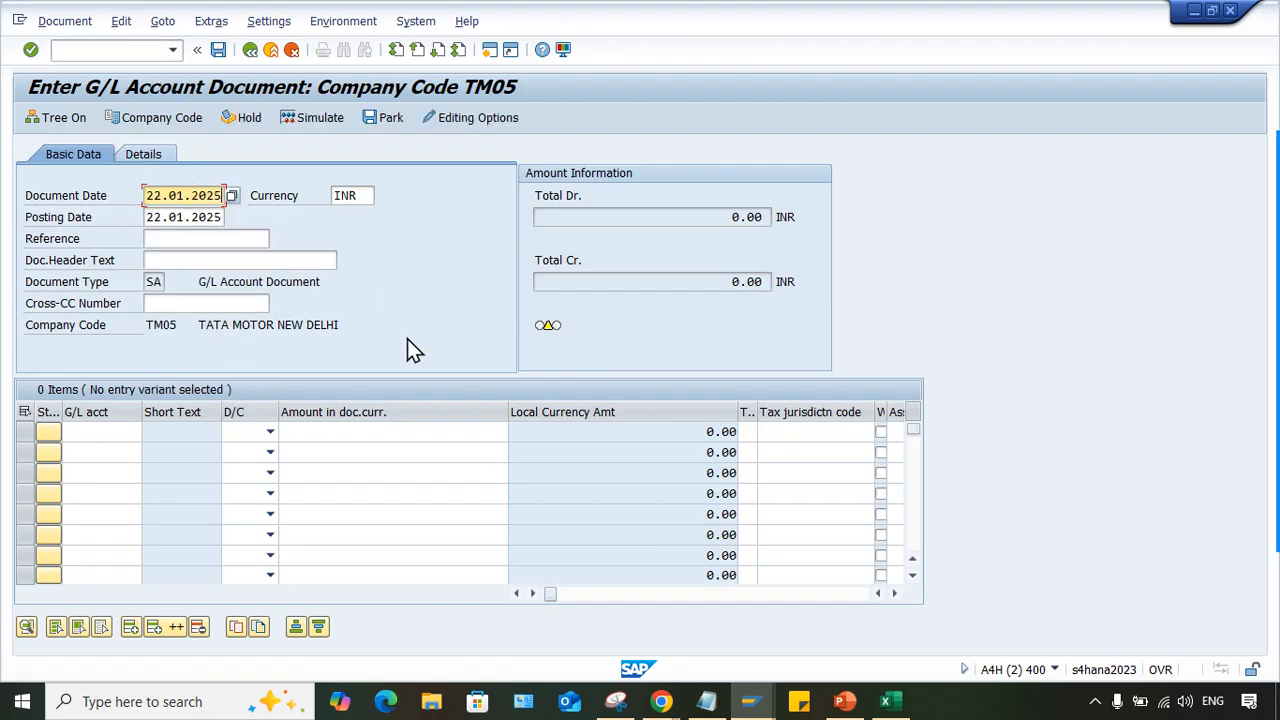
{"action": "left_click", "coordinate": [171, 240]}
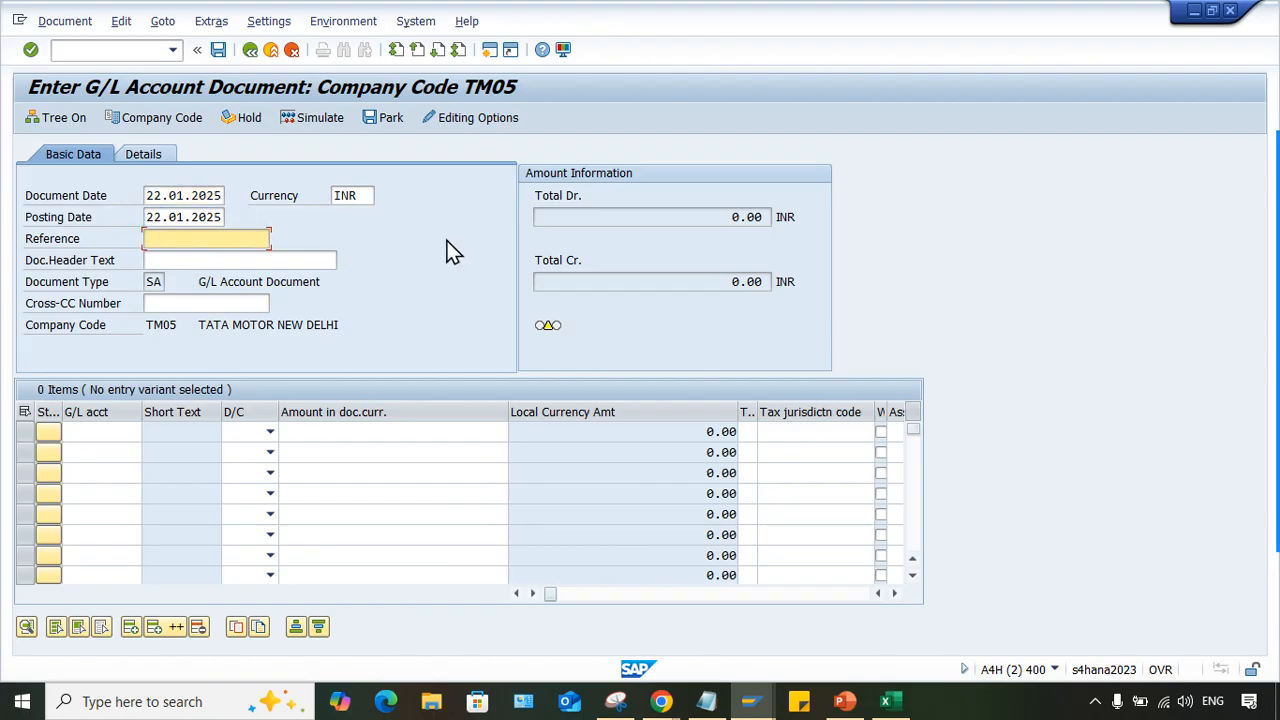
{"action": "type", "text": "TEST123"}
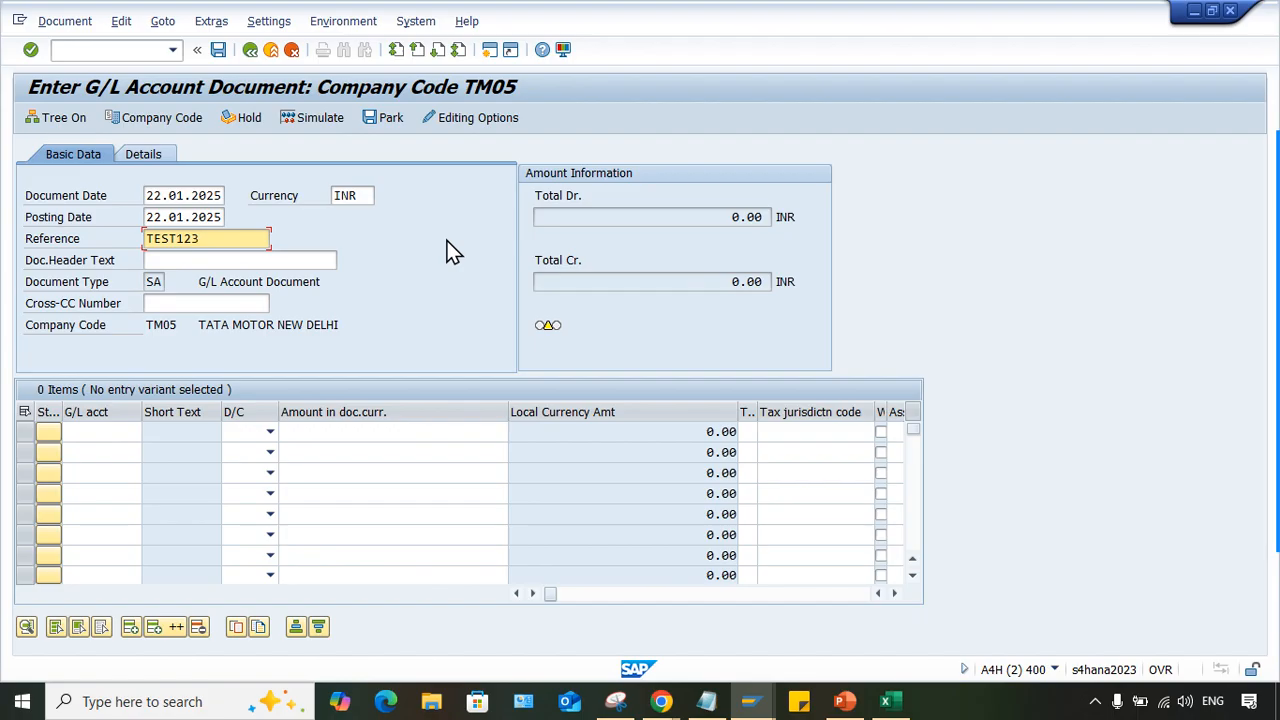
- Enter G/L account 4000 as the debit line and account 1000 as the credit line
{"action": "left_click", "coordinate": [91, 433]}
{"action": "left_click", "coordinate": [114, 465]}
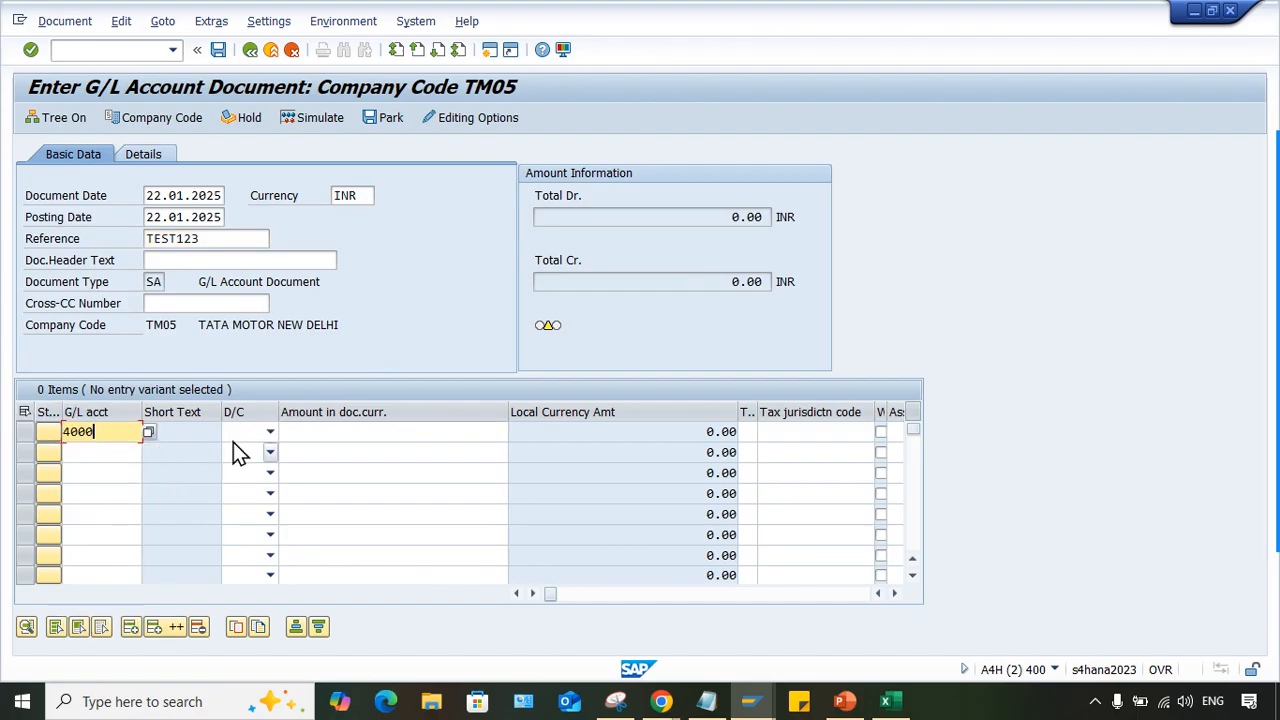
{"action": "left_click", "coordinate": [240, 437]}
{"action": "left_click", "coordinate": [248, 447]}
{"action": "left_click", "coordinate": [117, 452]}
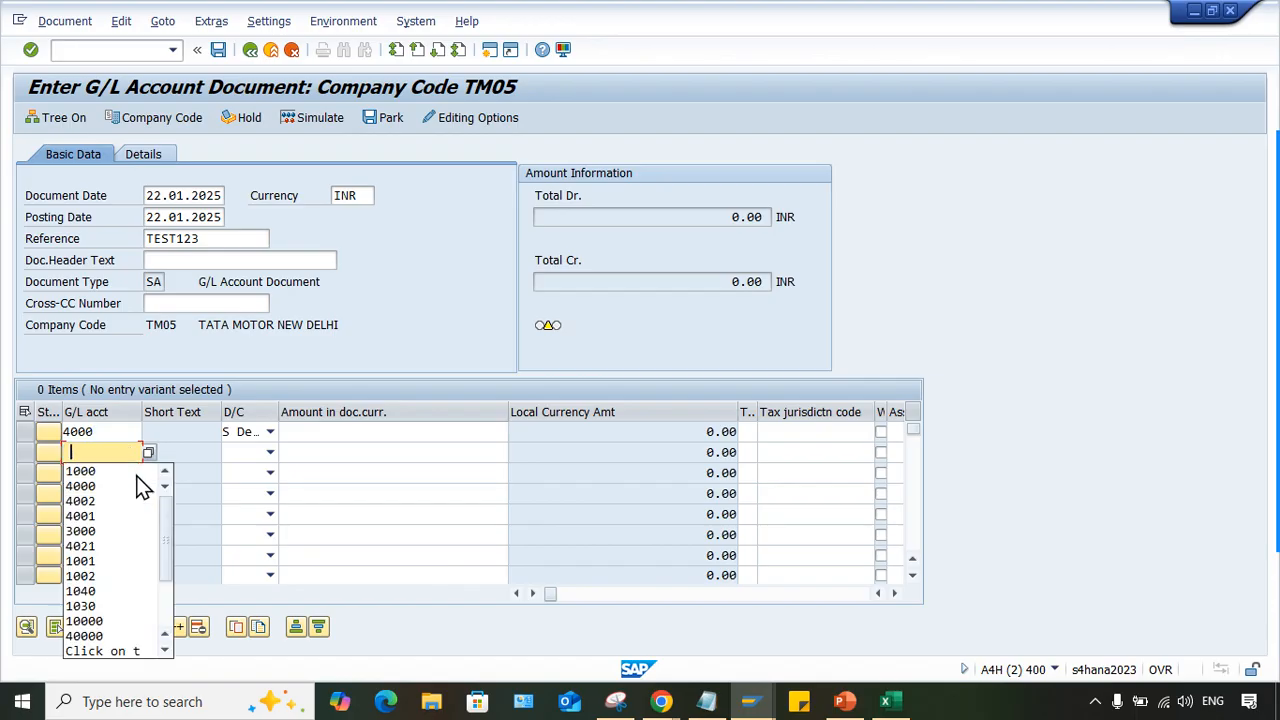
{"action": "left_click", "coordinate": [80, 471]}
{"action": "left_click", "coordinate": [235, 454]}
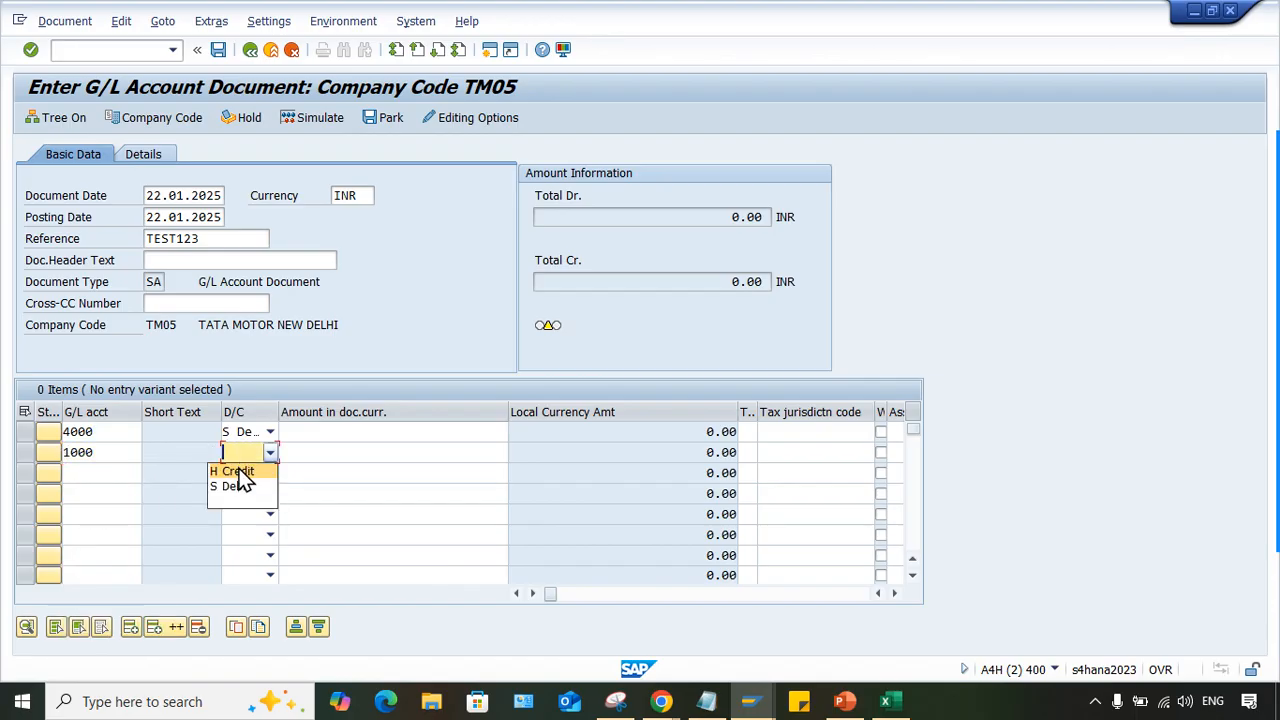
{"action": "left_click", "coordinate": [244, 469]}
- Enter an amount of 2000 on both the debit and credit lines and validate the document
{"action": "left_click", "coordinate": [432, 434]}
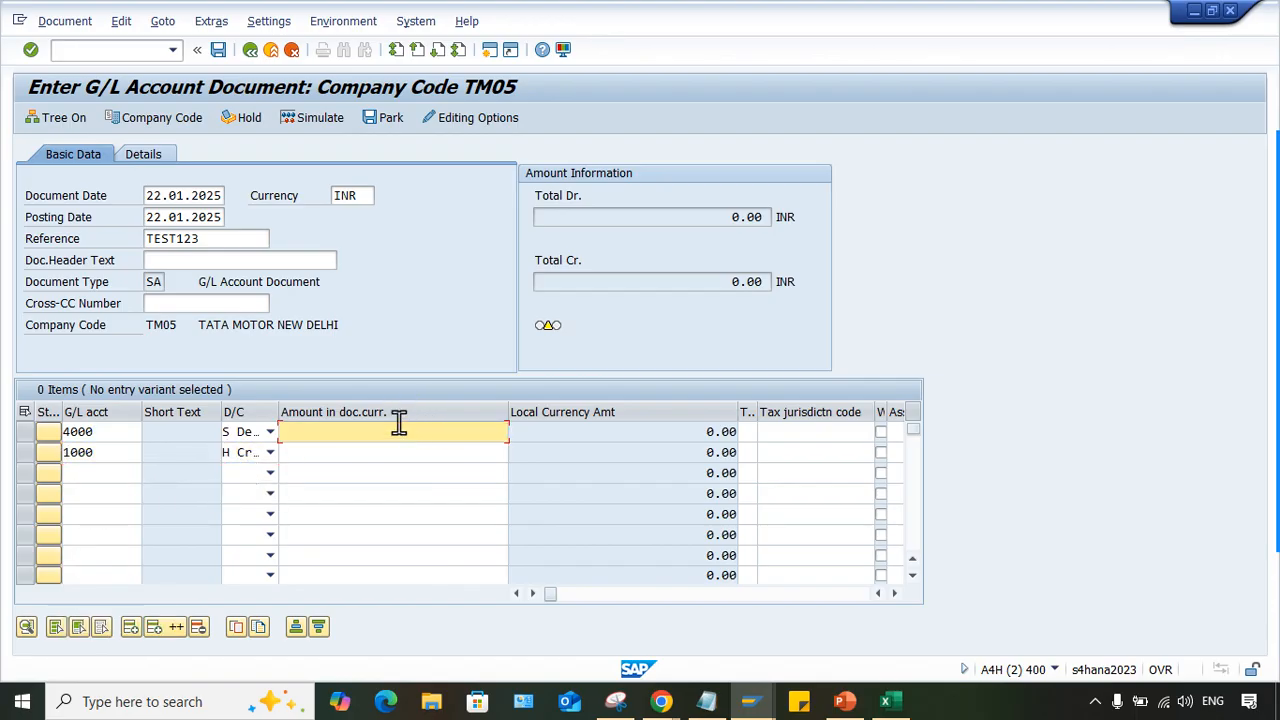
{"action": "type", "text": "2000"}
{"action": "key", "text": "Down"}
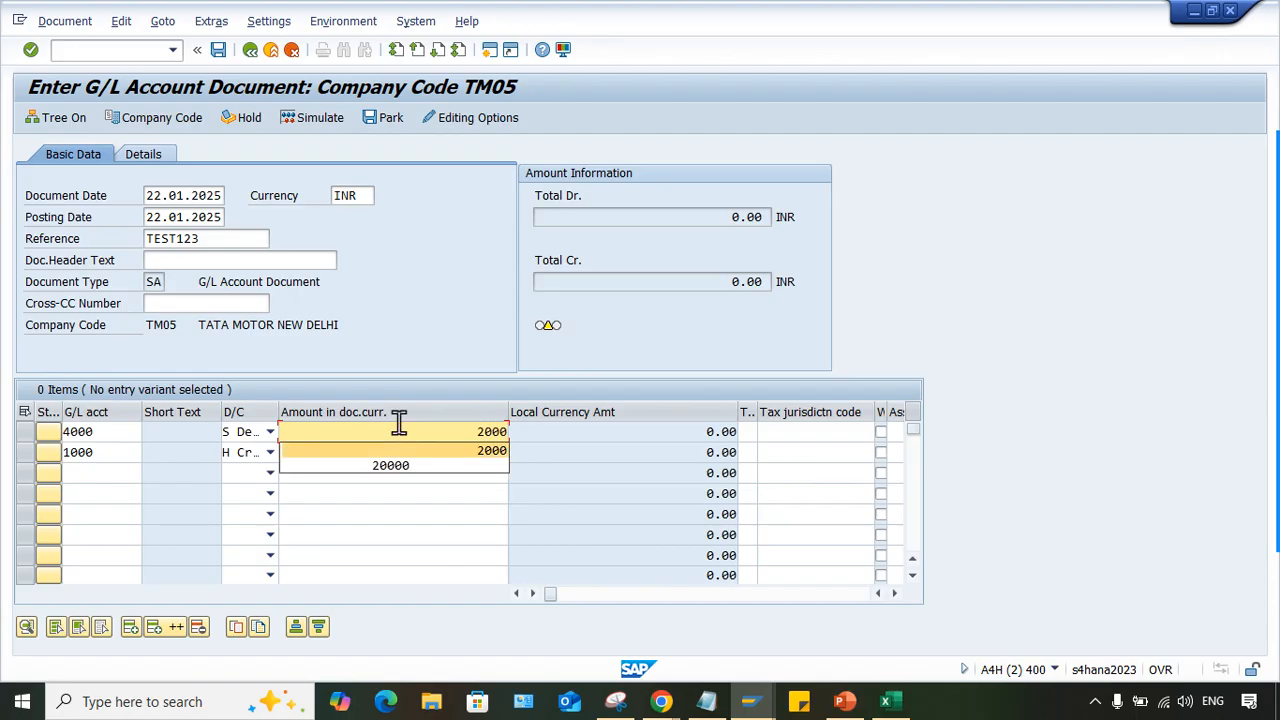
{"action": "key", "text": "Return"}
{"action": "key", "text": "Down"}
{"action": "type", "text": "2000"}
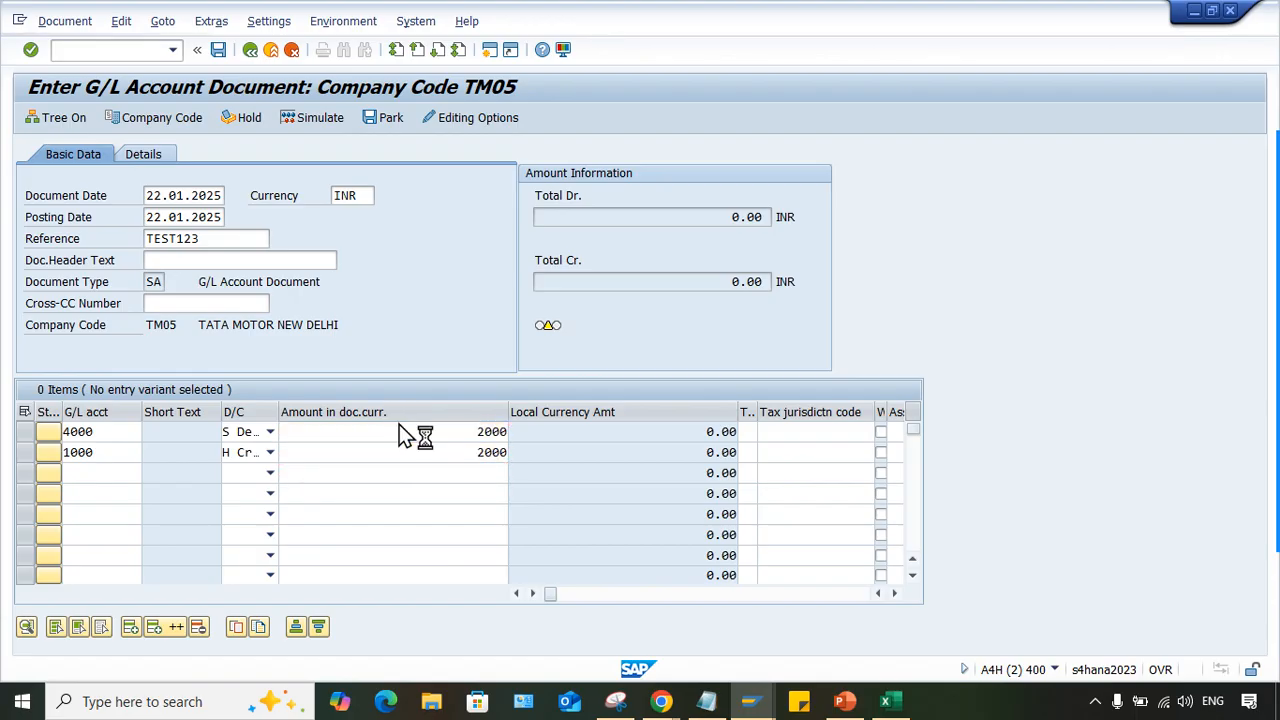
{"action": "key", "text": "Return"}
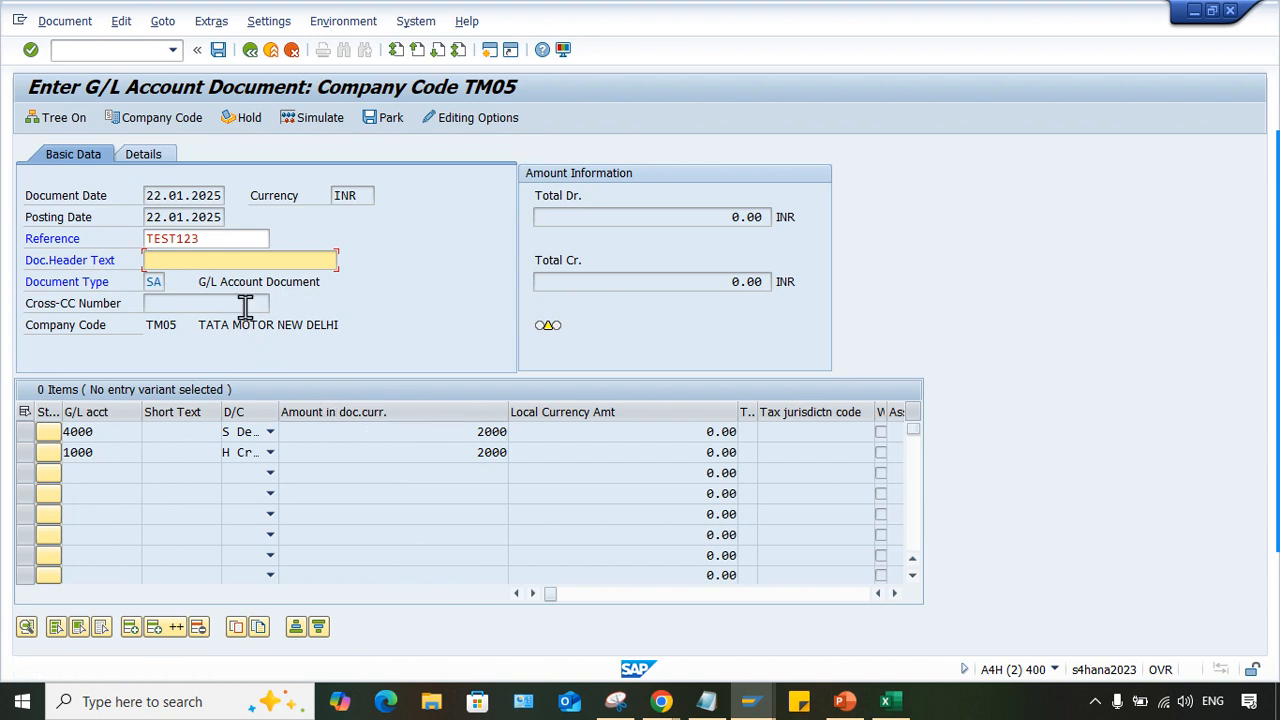
- Fill in TEST as the document header text, validate the entry and post the document
{"action": "left_click", "coordinate": [199, 280]}
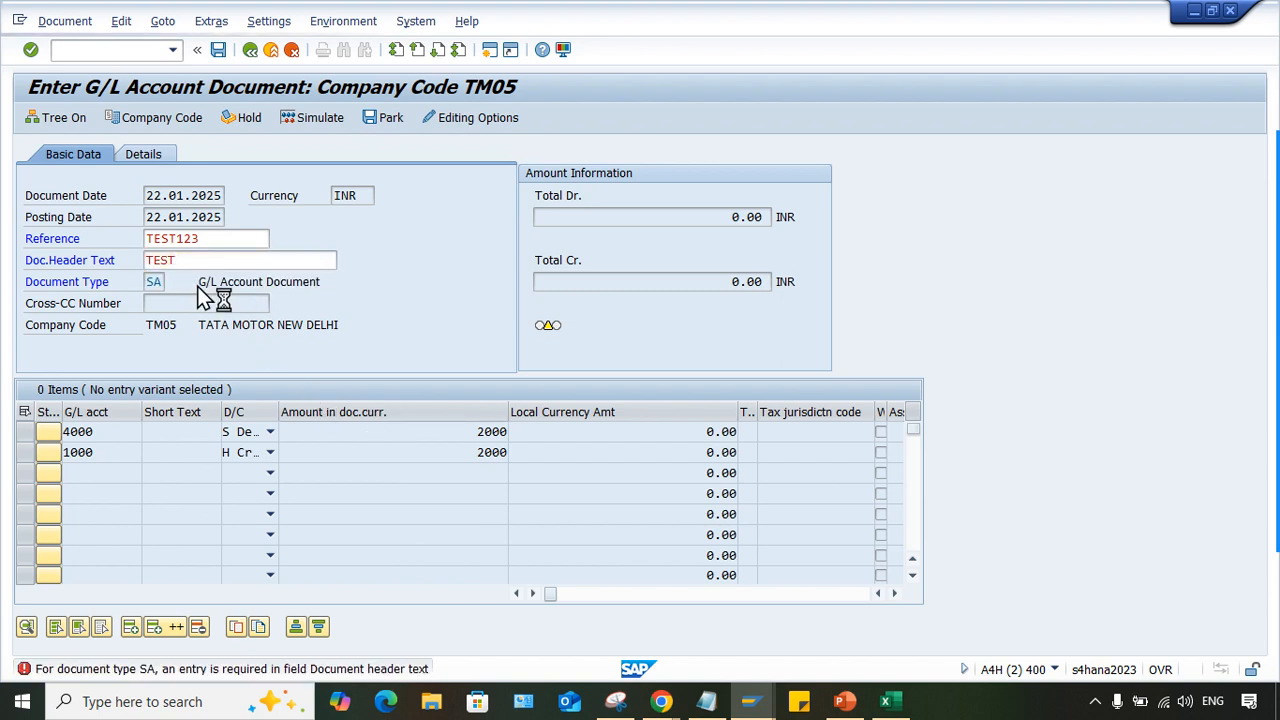
{"action": "key", "text": "Return"}
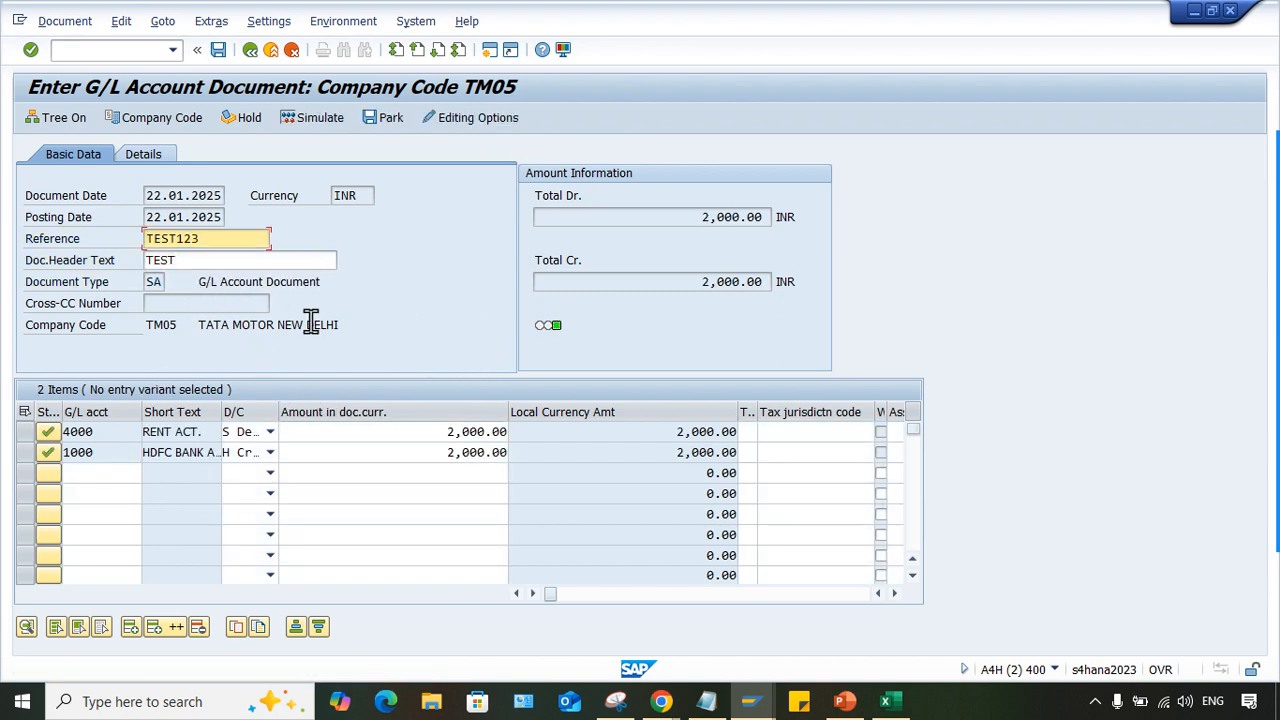
{"action": "key", "text": "ctrl+s"}
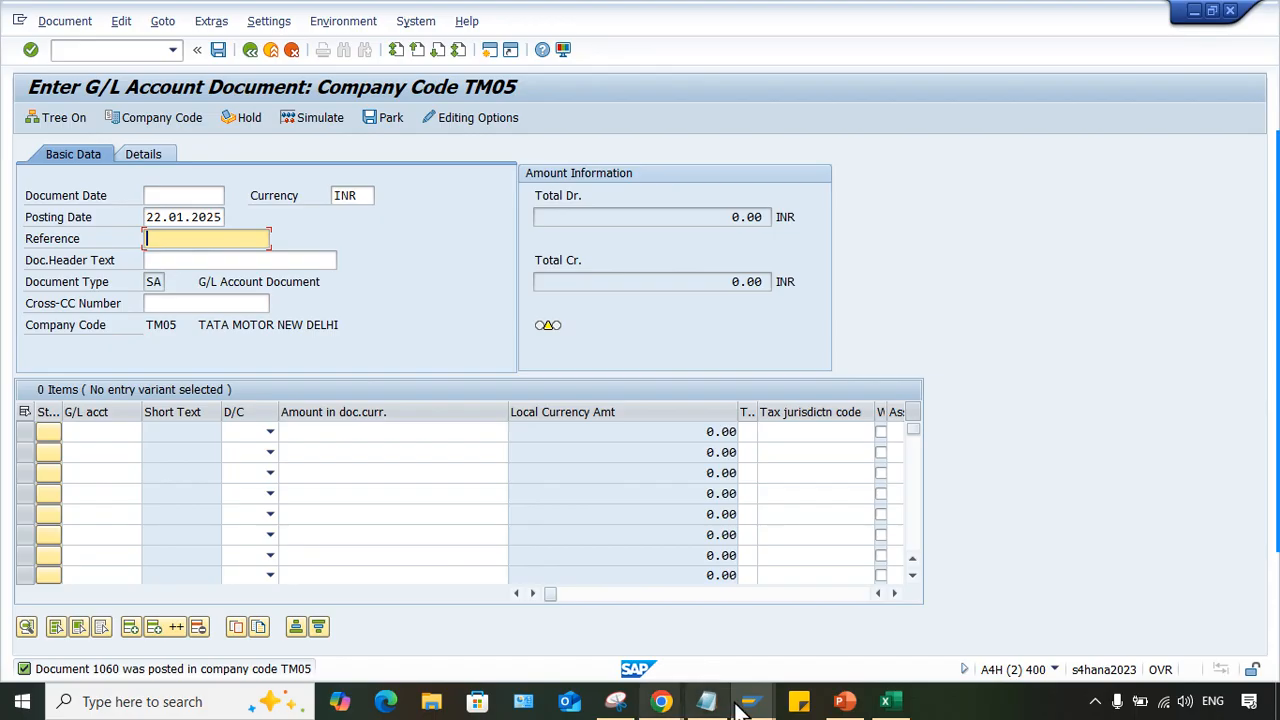
- Switch to the G/L Account Line Item Display for rent account 4000 and refresh the list
{"action": "mouse_move", "coordinate": [752, 701]}
{"action": "left_click", "coordinate": [548, 654]}
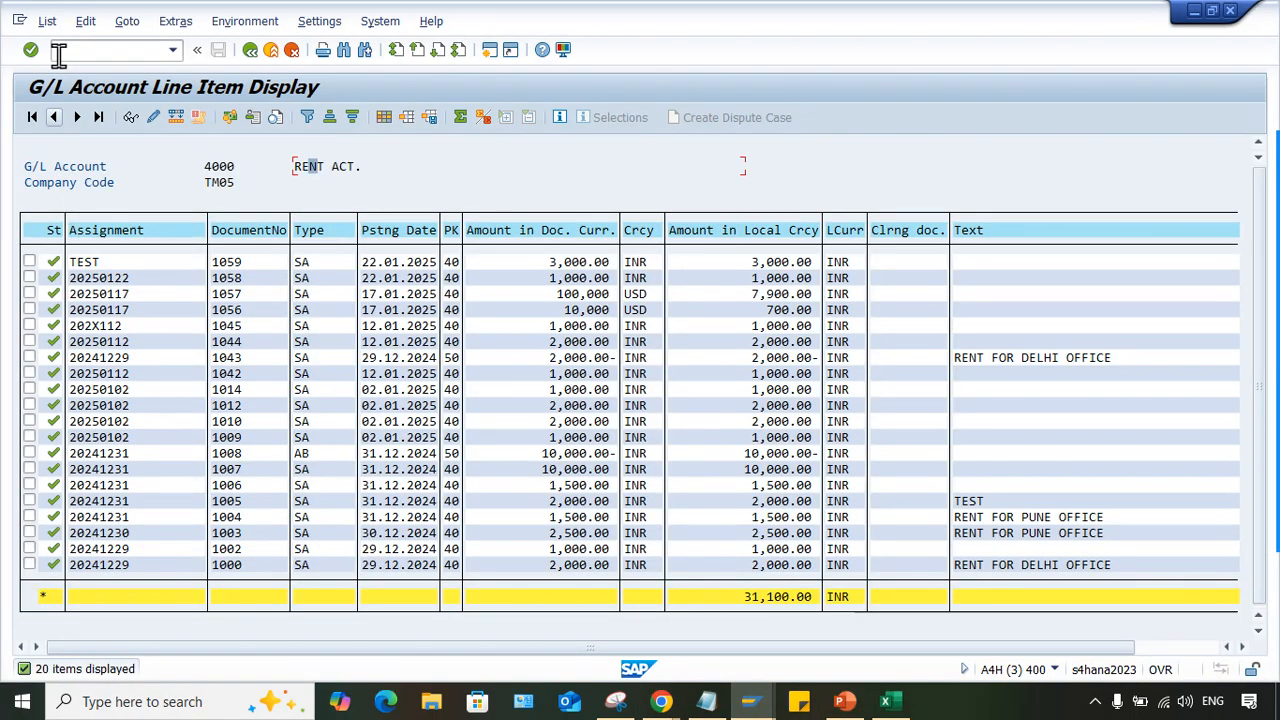
{"action": "left_click", "coordinate": [45, 21]}
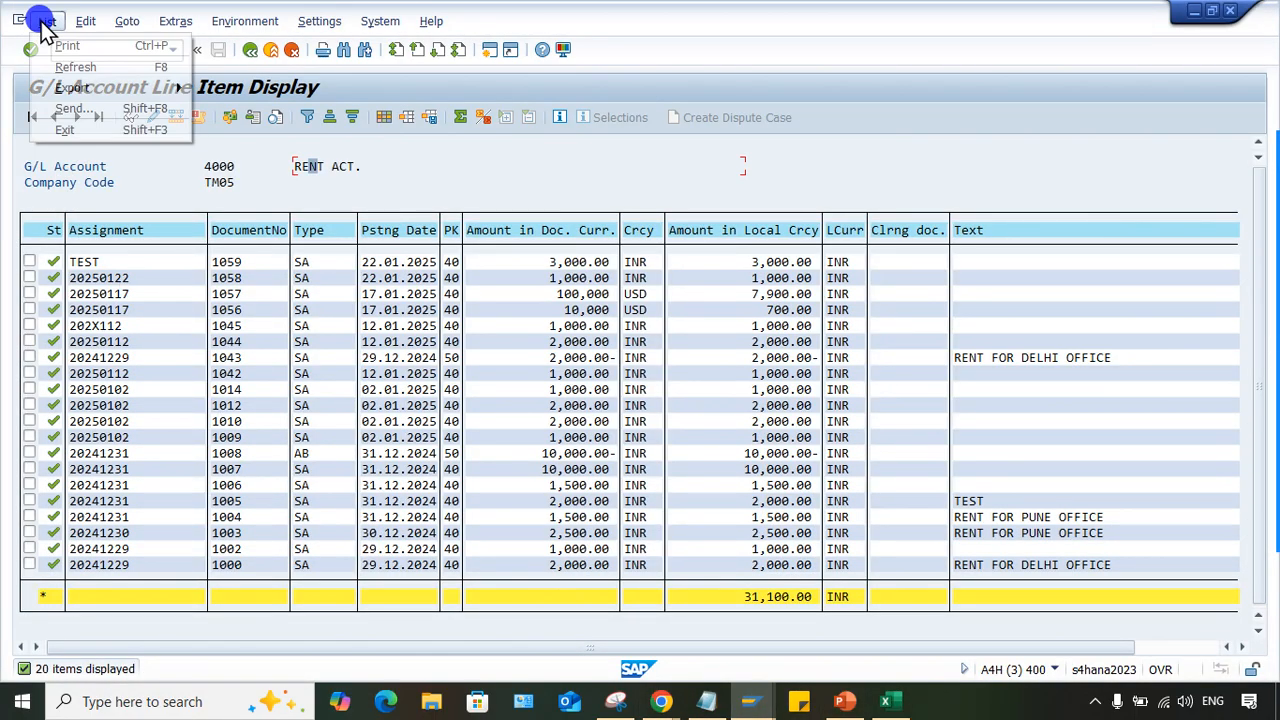
{"action": "left_click", "coordinate": [70, 66]}
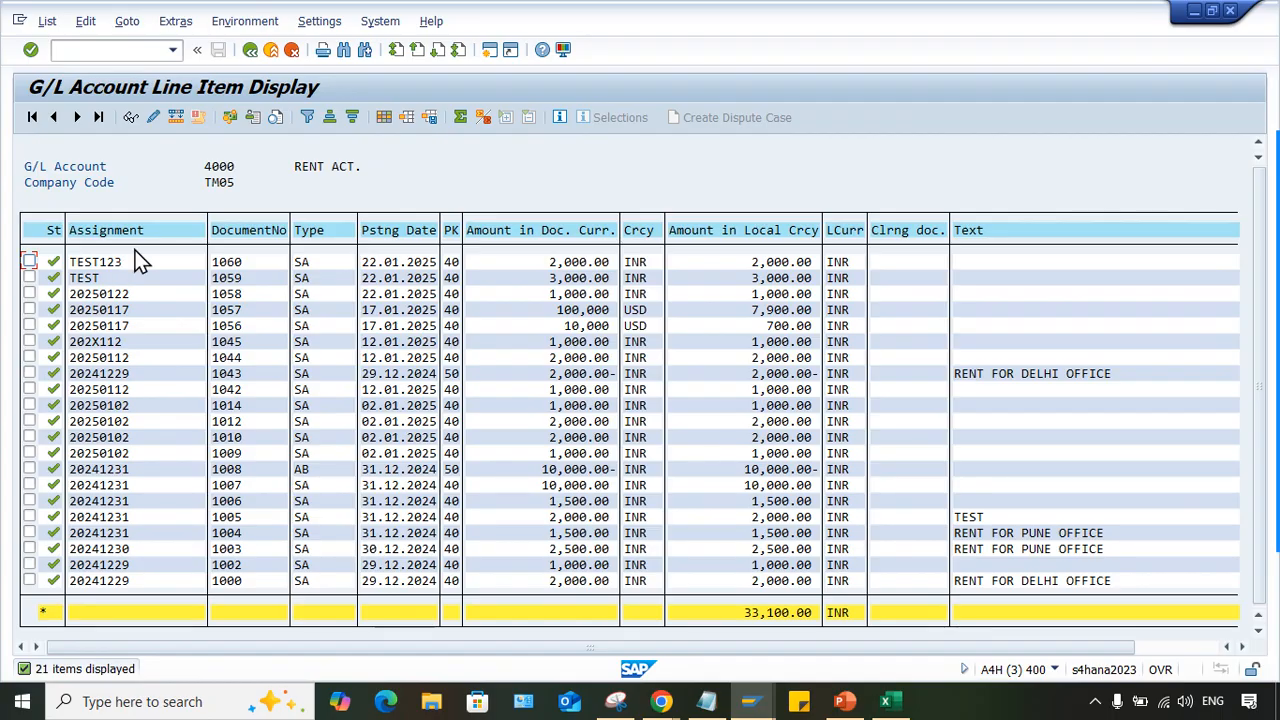
- Compare the sort key in the master data of rent account 4000 with the assignment values in its line items
{"action": "mouse_move", "coordinate": [750, 701]}
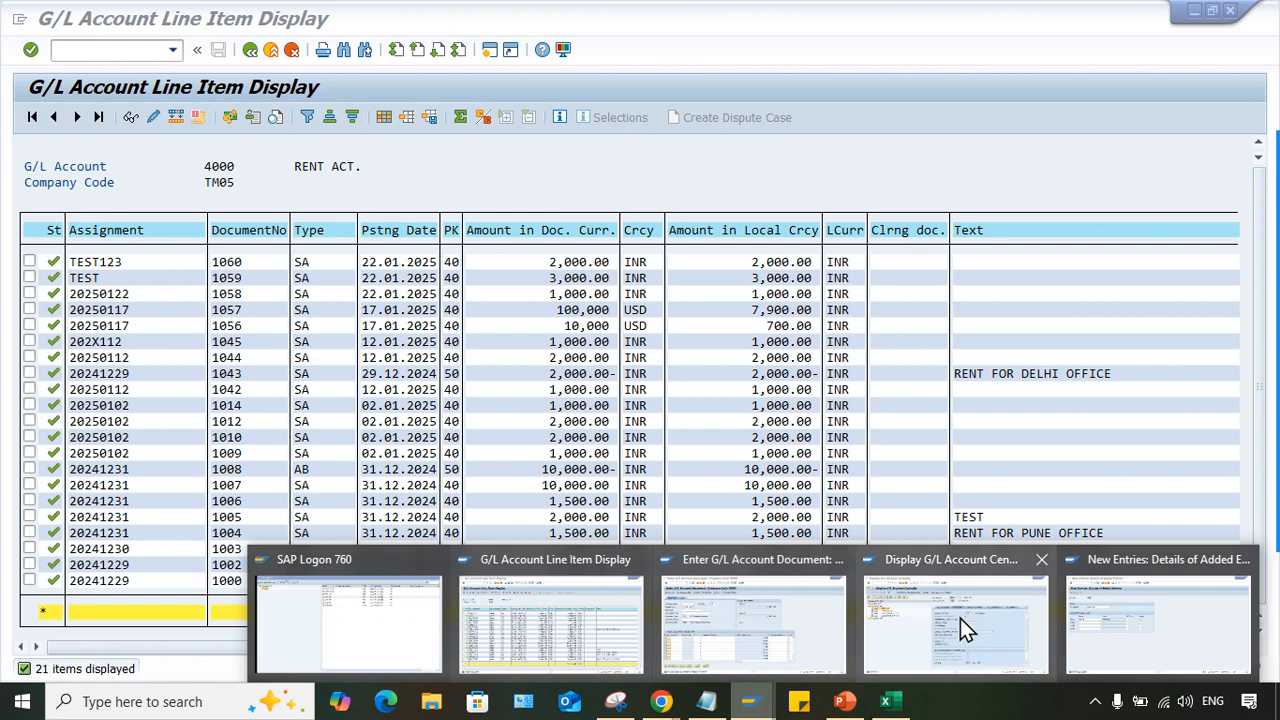
{"action": "left_click", "coordinate": [920, 655]}
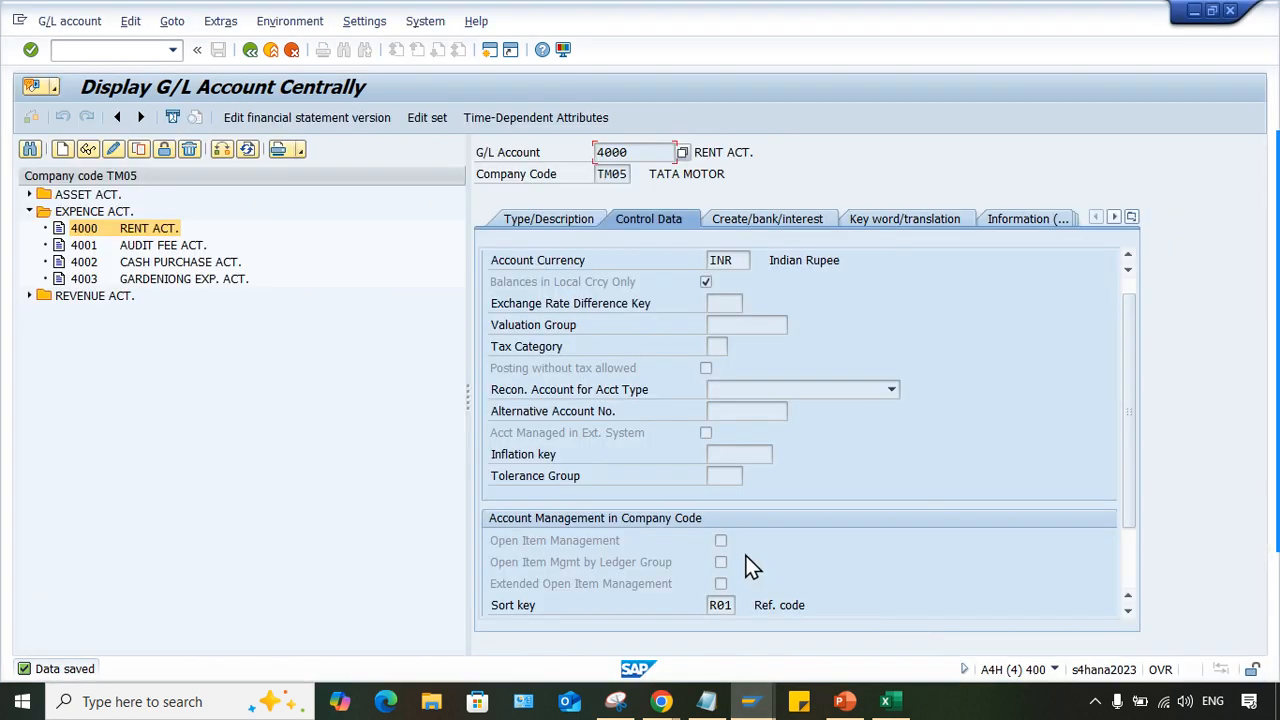
{"action": "double_click", "coordinate": [717, 600]}
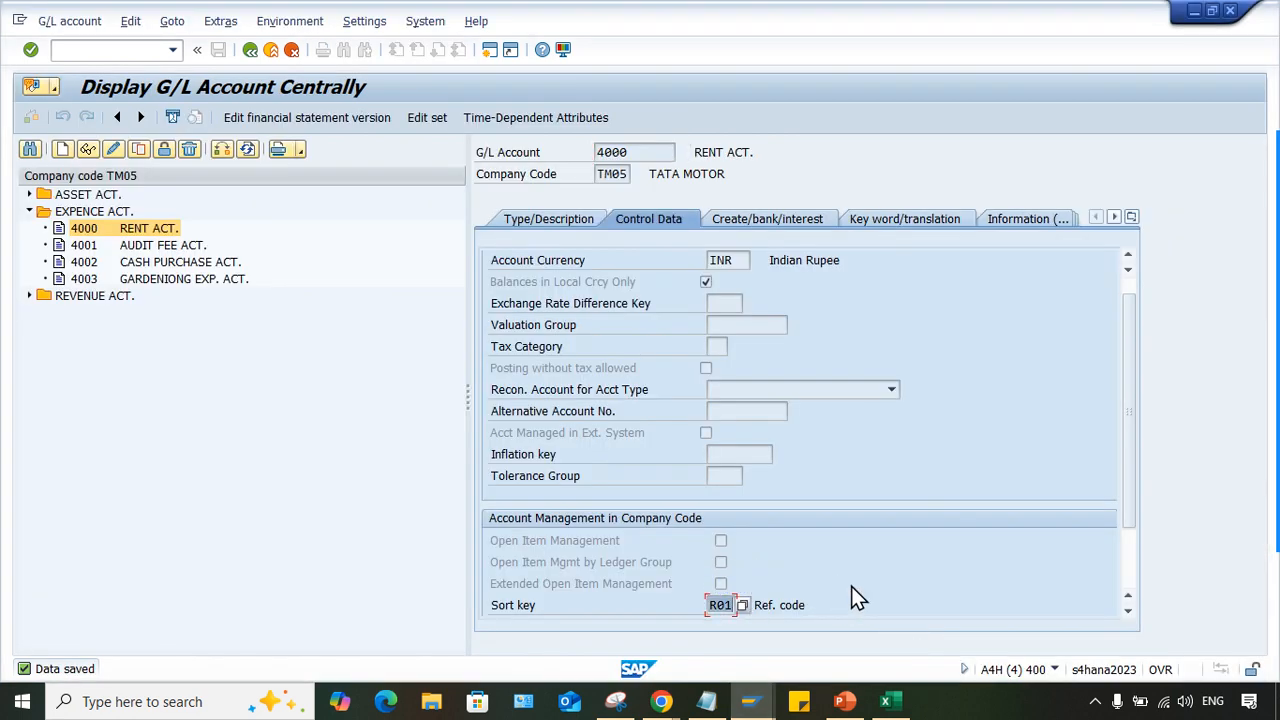
{"action": "mouse_move", "coordinate": [762, 695]}
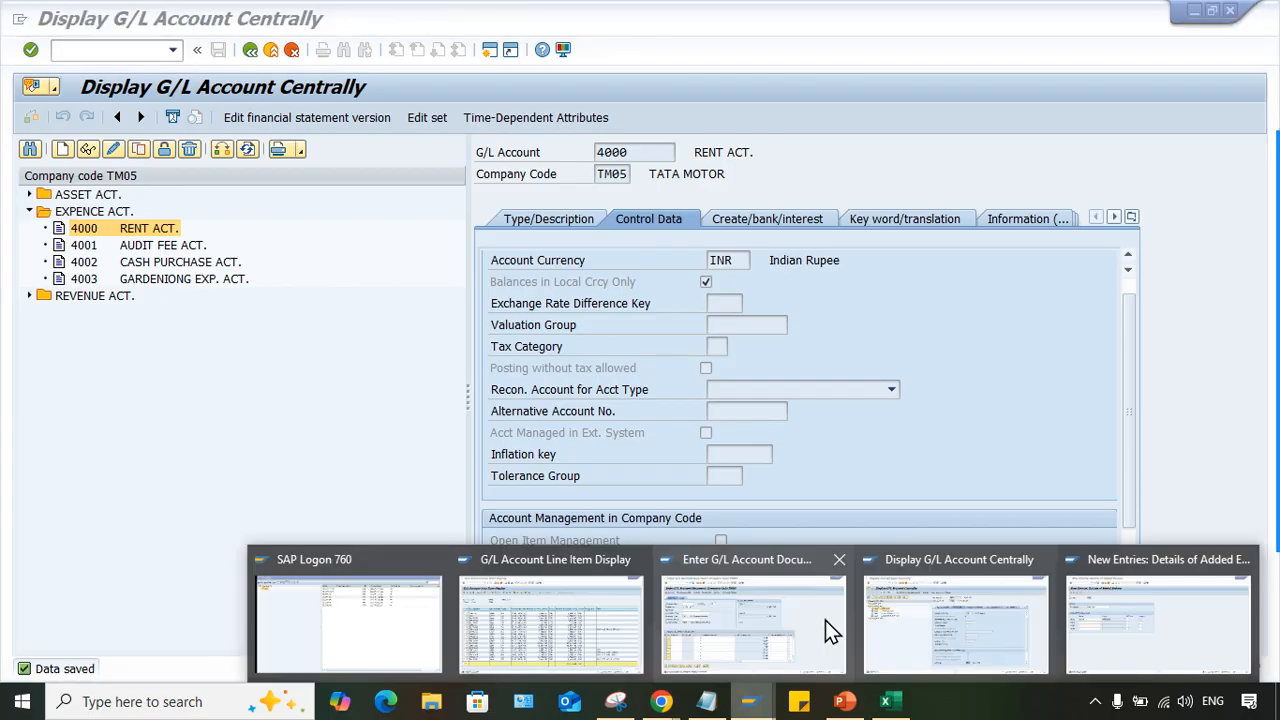
{"action": "left_click", "coordinate": [533, 636]}
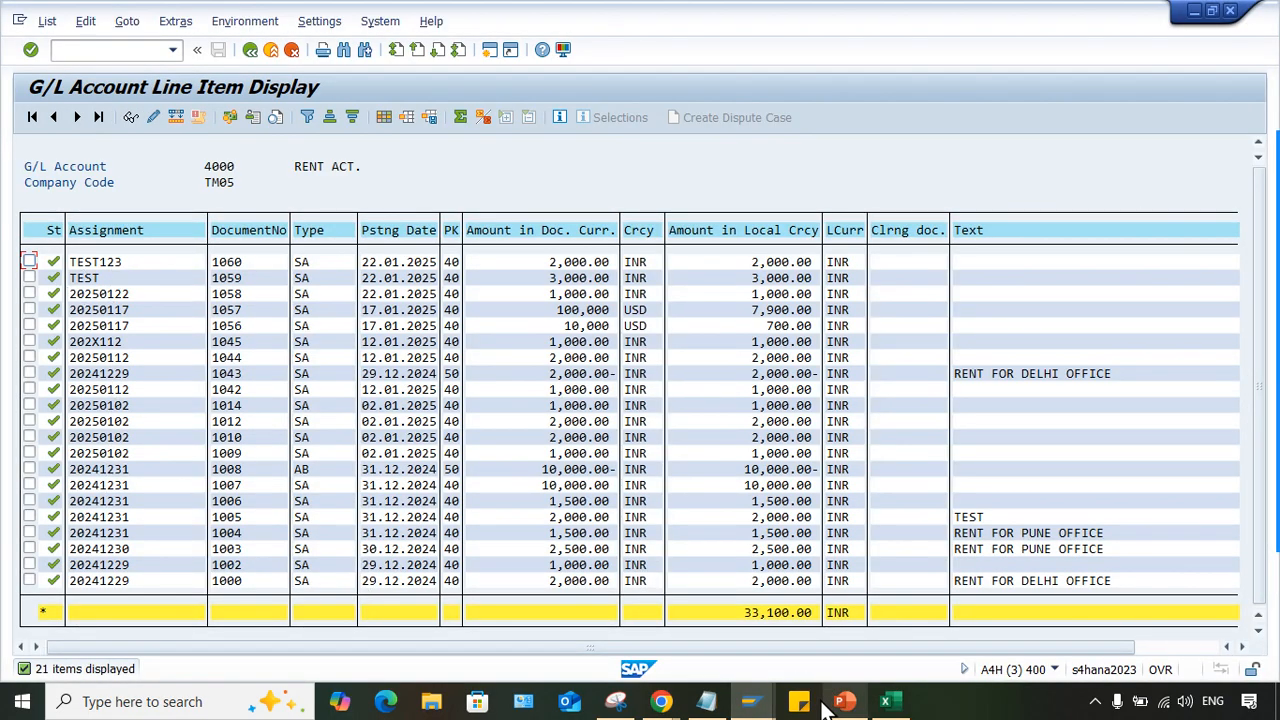
{"action": "mouse_move", "coordinate": [750, 700]}
{"action": "left_click", "coordinate": [1010, 637]}
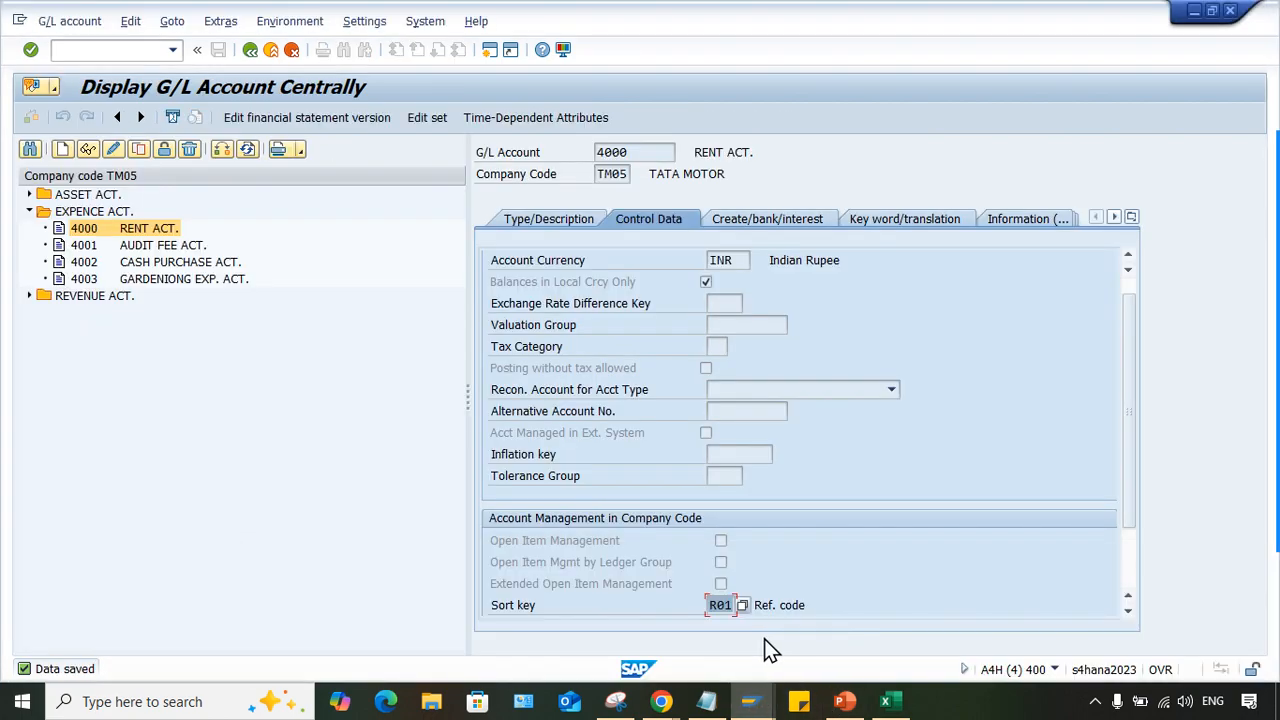
{"action": "left_click", "coordinate": [708, 606]}
{"action": "double_click", "coordinate": [650, 152]}
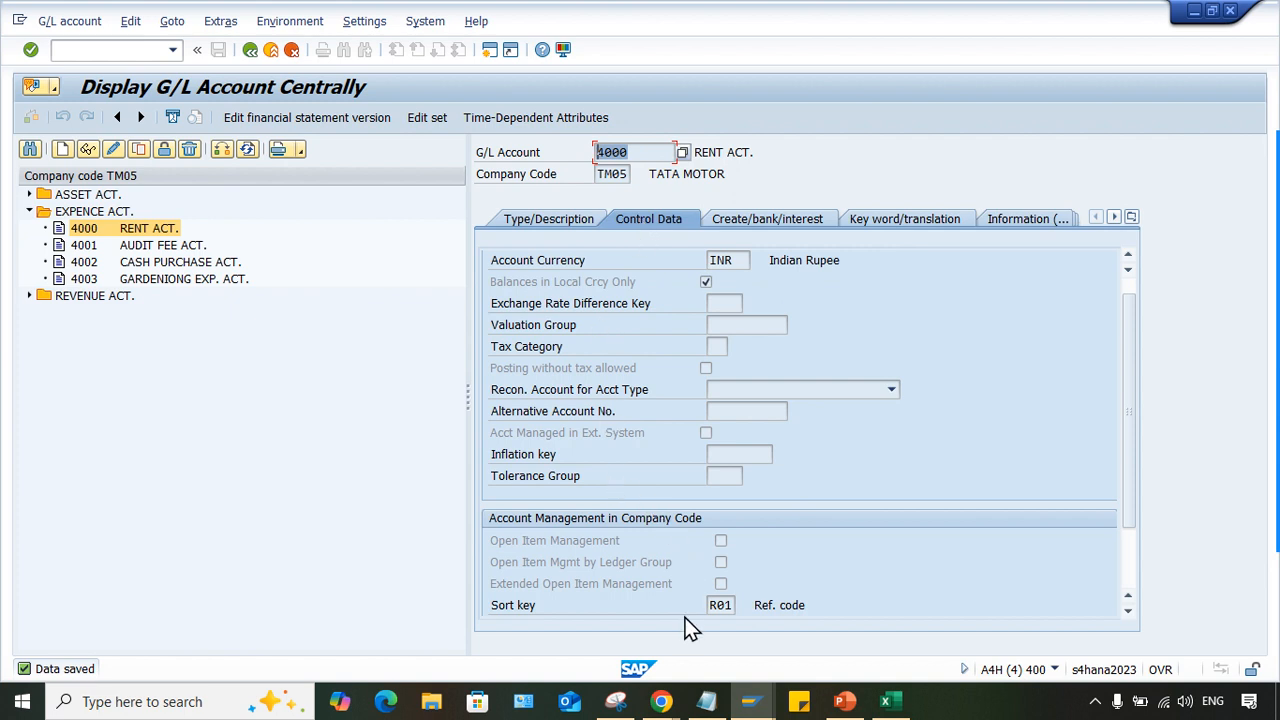
{"action": "left_click", "coordinate": [716, 606]}
{"action": "left_click", "coordinate": [849, 600]}
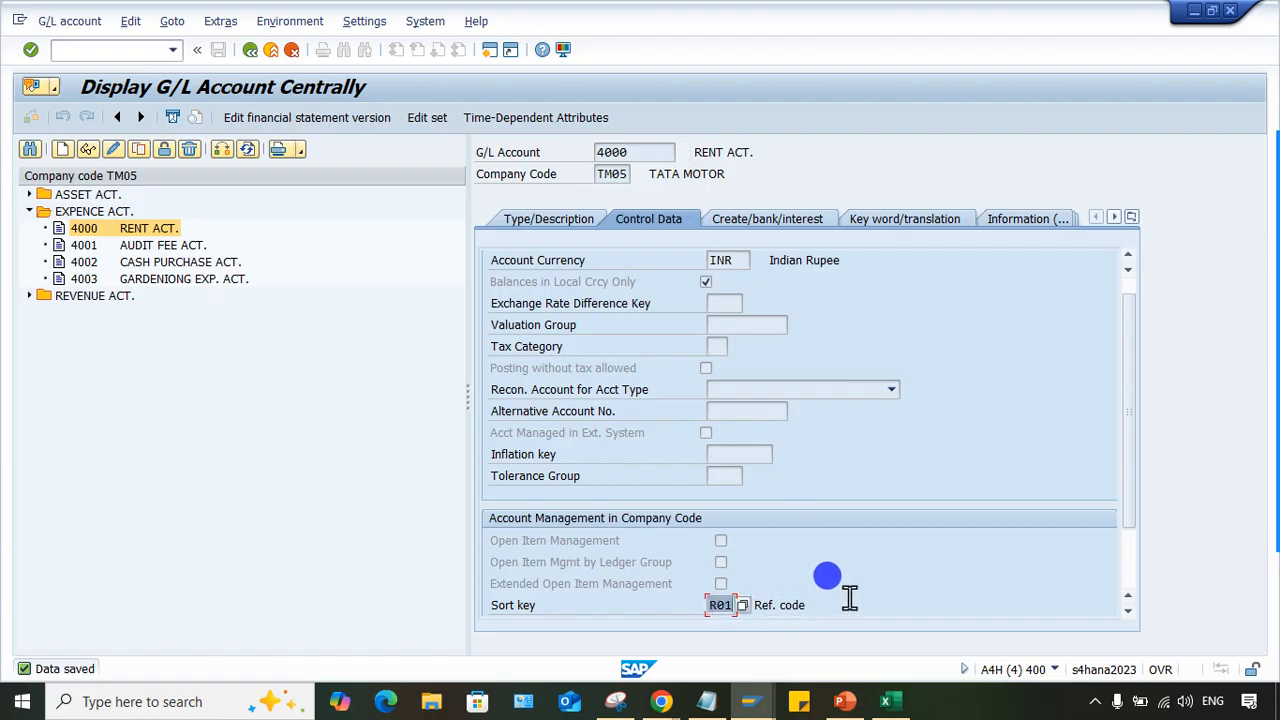
- Review field XBLNR in the definition of sort key R01, and return to the line items of account 4000
{"action": "mouse_move", "coordinate": [750, 701]}
{"action": "left_click", "coordinate": [1114, 609]}
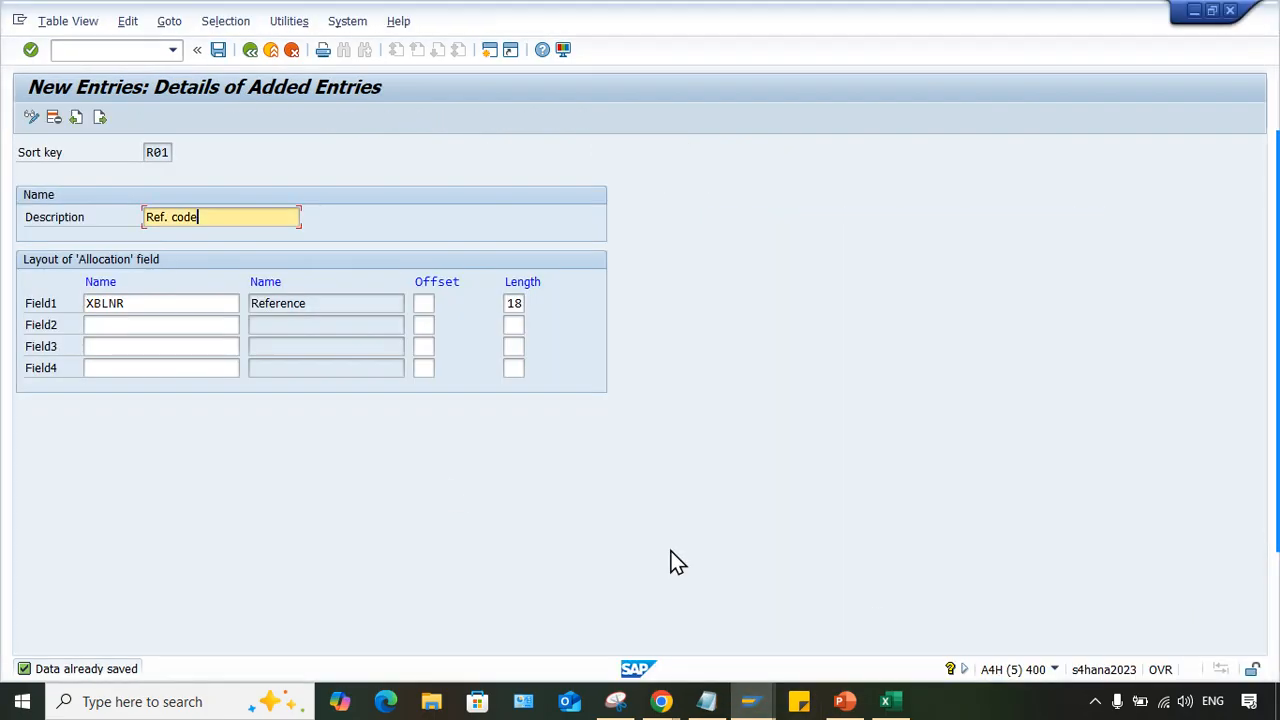
{"action": "left_click_drag", "start_coordinate": [146, 310], "coordinate": [5, 300]}
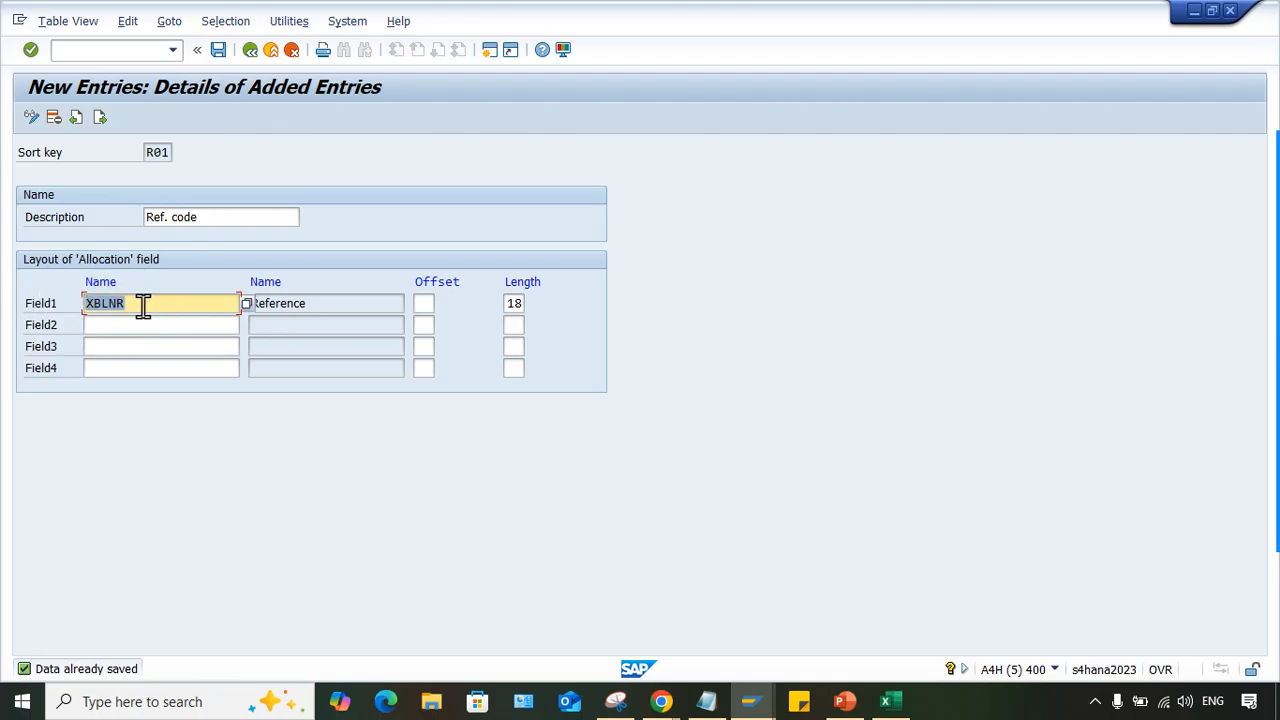
{"action": "left_click", "coordinate": [155, 302]}
{"action": "left_click_drag", "start_coordinate": [155, 302], "coordinate": [5, 303]}
{"action": "mouse_move", "coordinate": [751, 701]}
{"action": "left_click", "coordinate": [622, 640]}
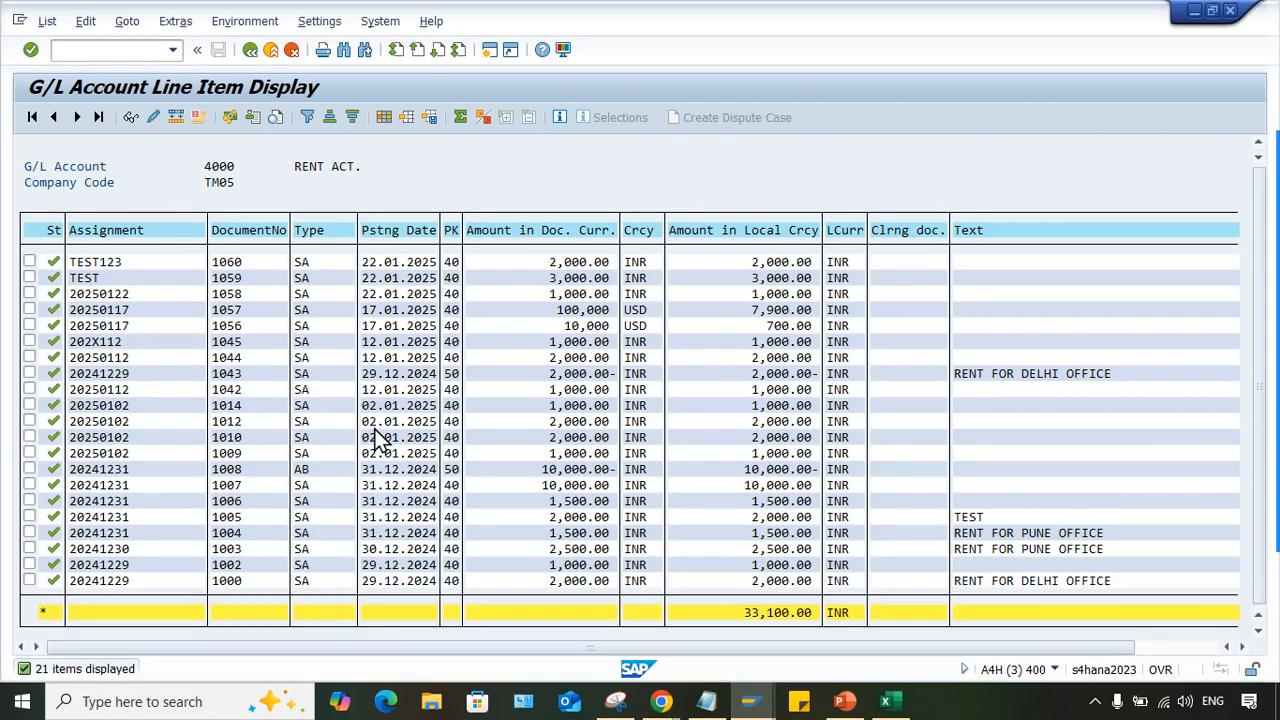
- Return to the Enter G/L Account Document session and set the new document's date to 22.01.2025
{"action": "mouse_move", "coordinate": [760, 697]}
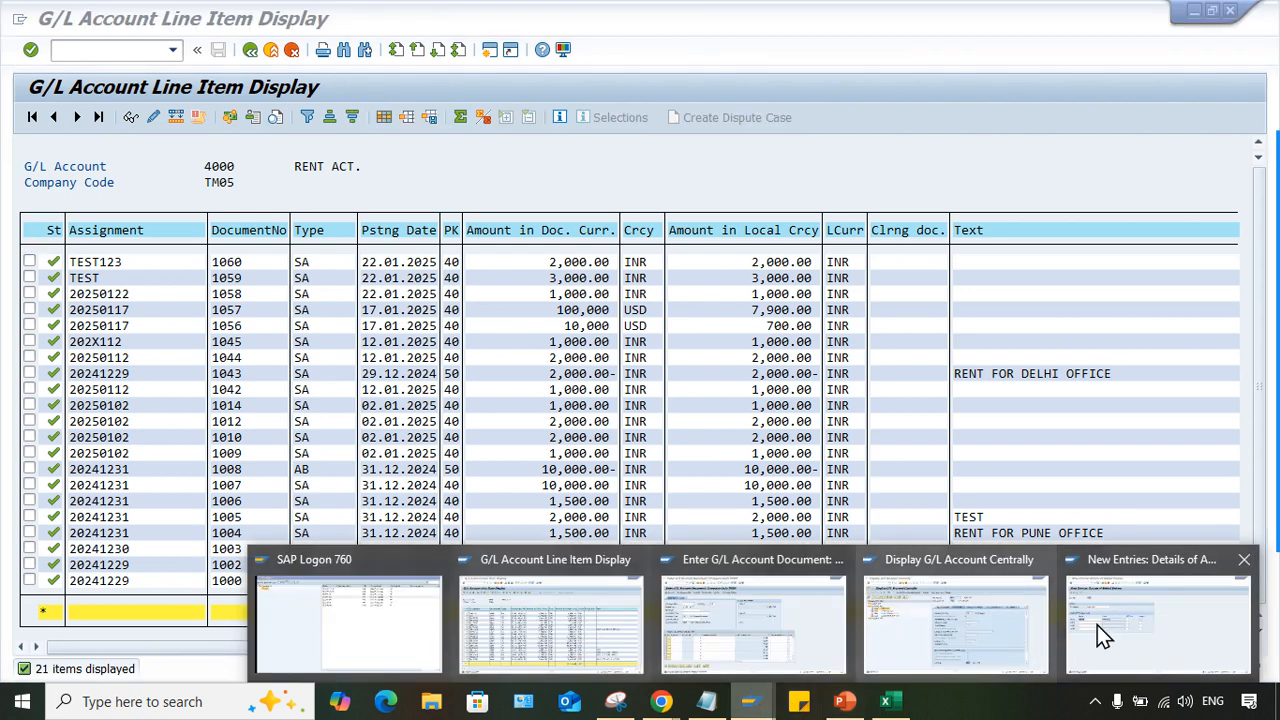
{"action": "left_click", "coordinate": [745, 632]}
{"action": "left_click", "coordinate": [150, 190]}
{"action": "left_click", "coordinate": [171, 194]}
{"action": "left_click", "coordinate": [196, 214]}
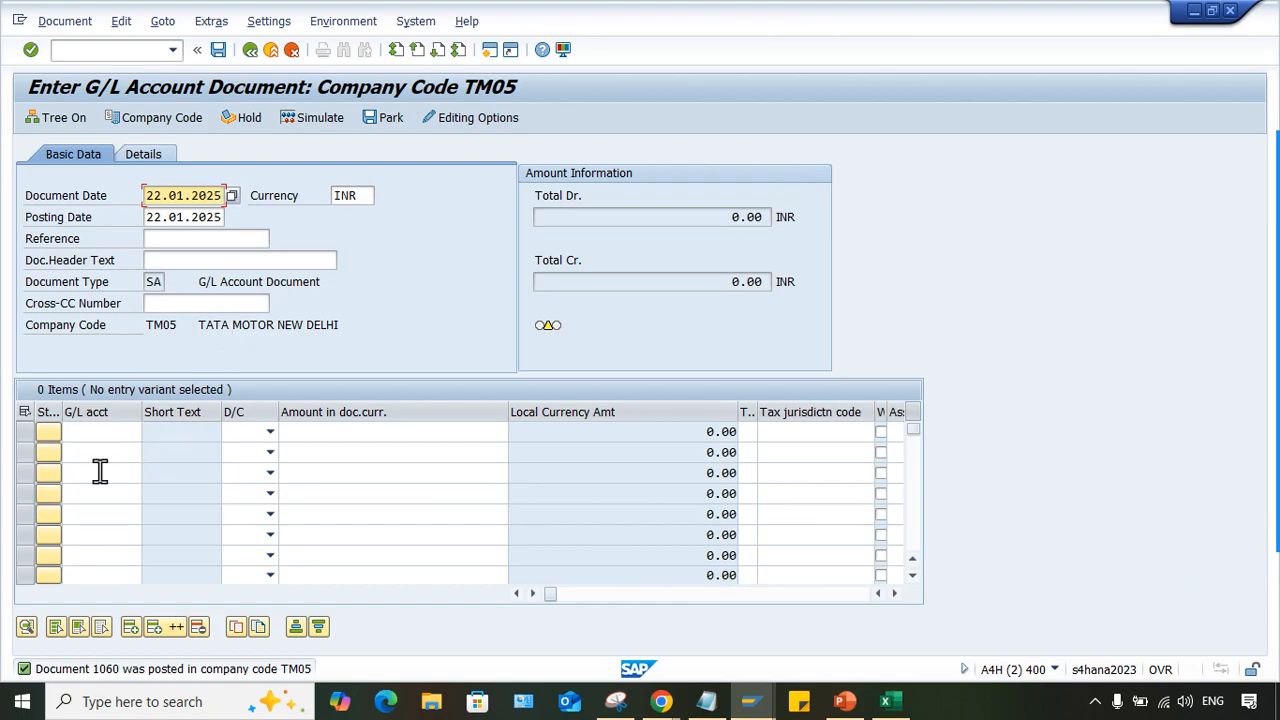
- Fill the first two item lines with account 4000 as debit and account 1000 as credit
{"action": "left_click", "coordinate": [95, 431]}
{"action": "type", "text": "4000"}
{"action": "key", "text": "Tab"}
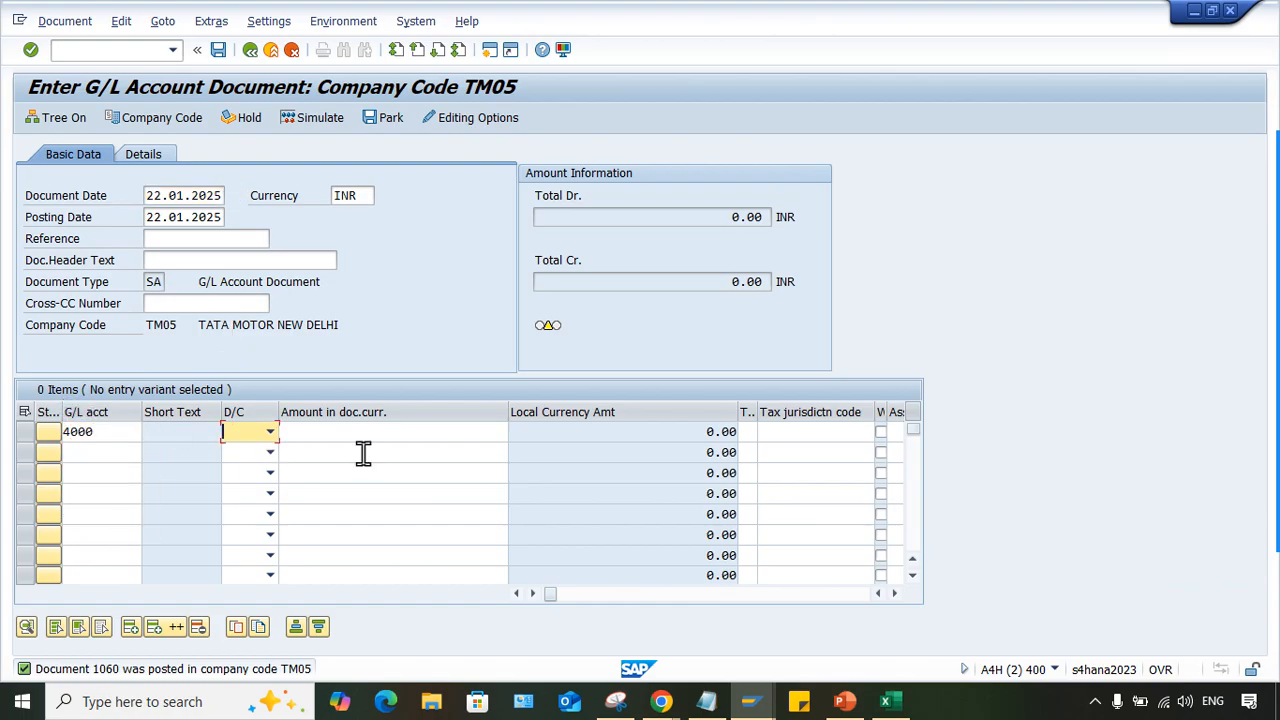
{"action": "left_click", "coordinate": [250, 431]}
{"action": "left_click", "coordinate": [251, 465]}
{"action": "left_click", "coordinate": [106, 452]}
{"action": "type", "text": "1000"}
{"action": "key", "text": "Tab"}
{"action": "left_click", "coordinate": [266, 452]}
{"action": "left_click", "coordinate": [242, 468]}
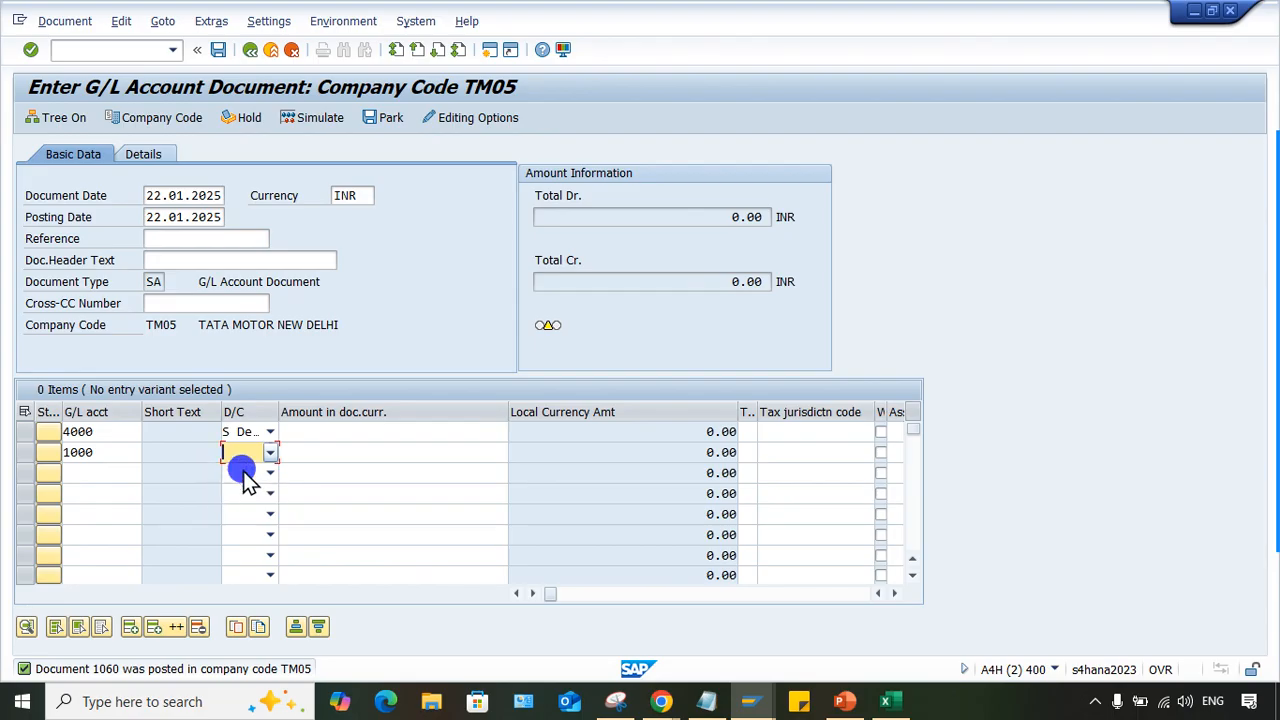
- Set the amount of both item lines to 3000 and validate the document
{"action": "left_click", "coordinate": [367, 433]}
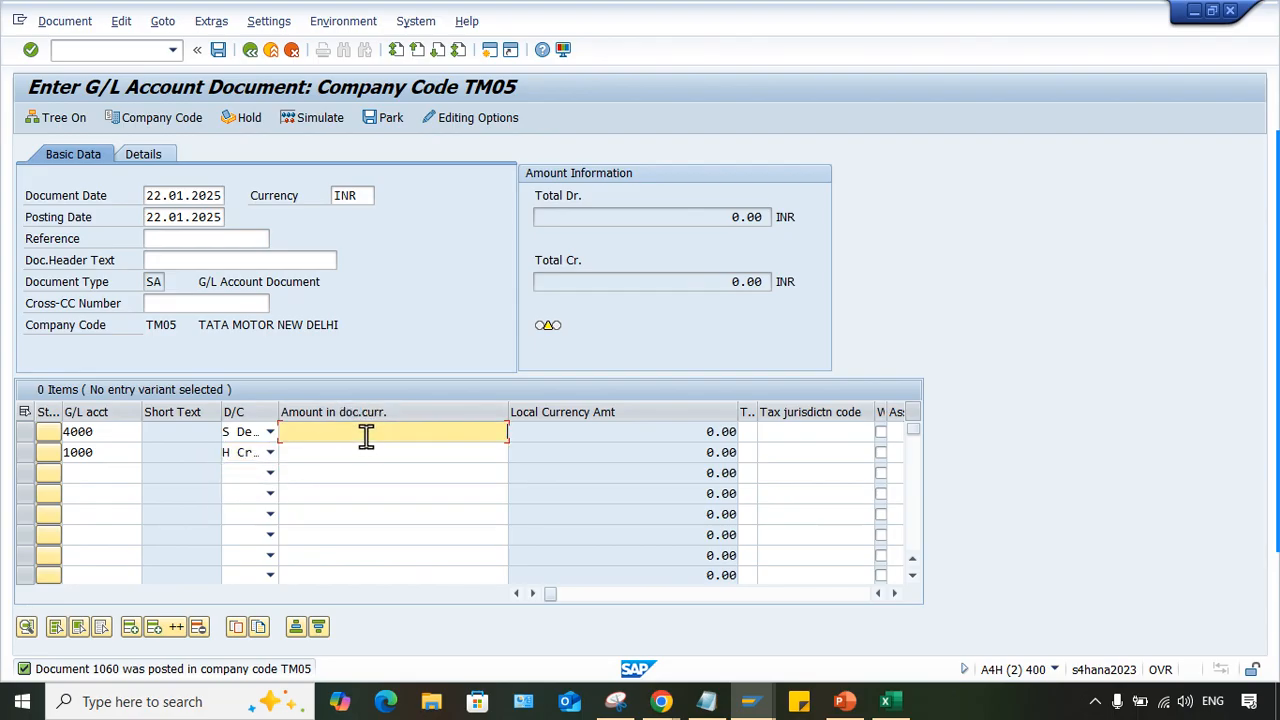
{"action": "type", "text": "3000"}
{"action": "key", "text": "Down"}
{"action": "type", "text": "3000"}
{"action": "key", "text": "Return"}
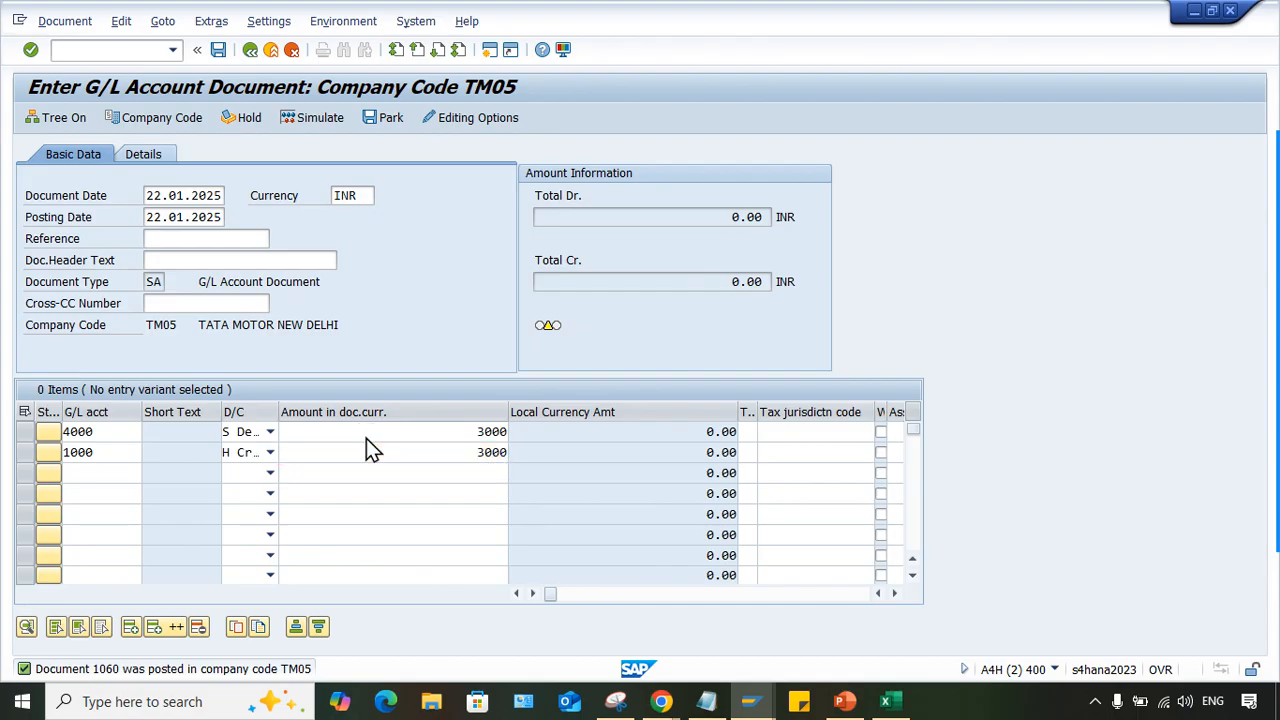
- Set the document header text to TEST with the reference left blank, and post the document
{"action": "left_click", "coordinate": [180, 260]}
{"action": "type", "text": "TEST"}
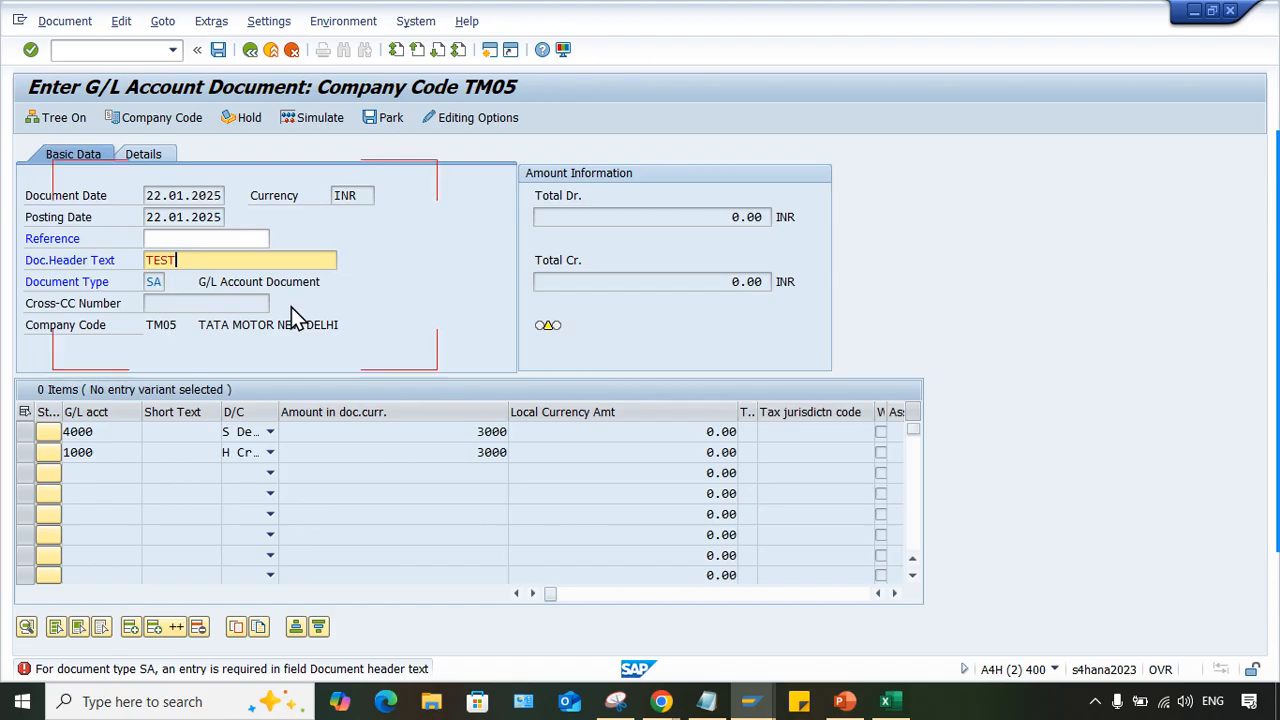
{"action": "key", "text": "Return"}
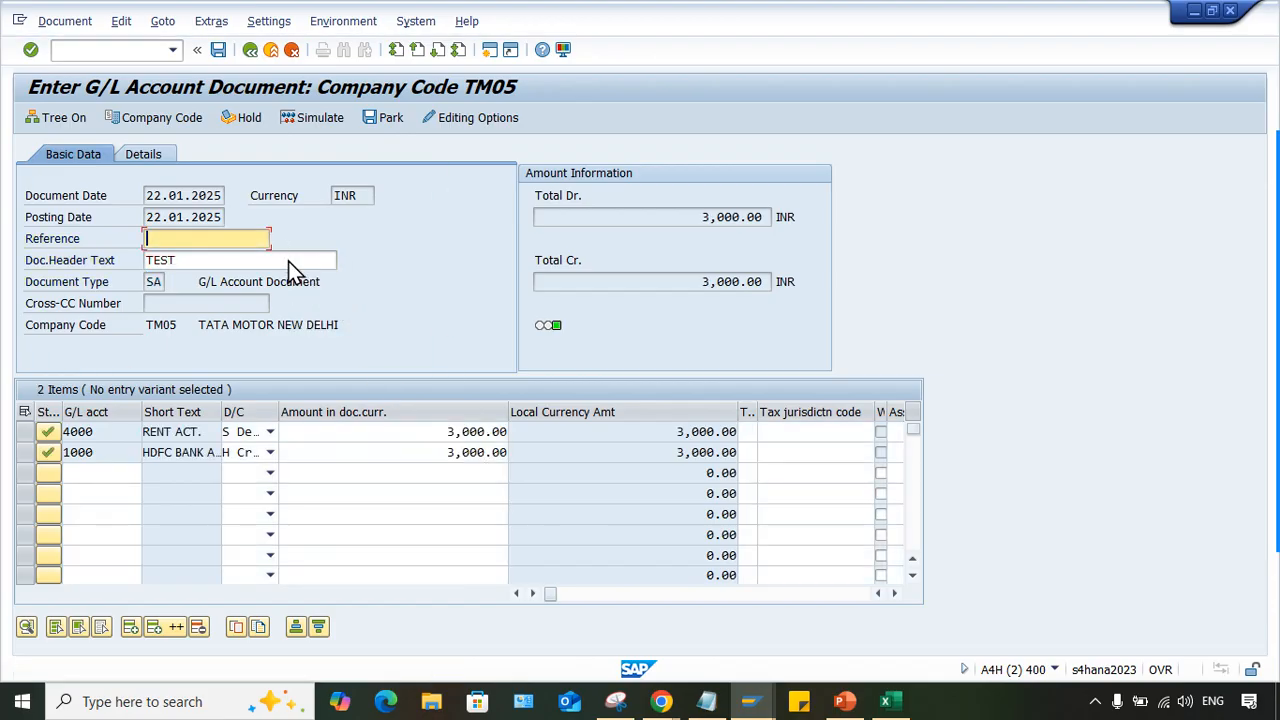
{"action": "key", "text": "ctrl+s"}
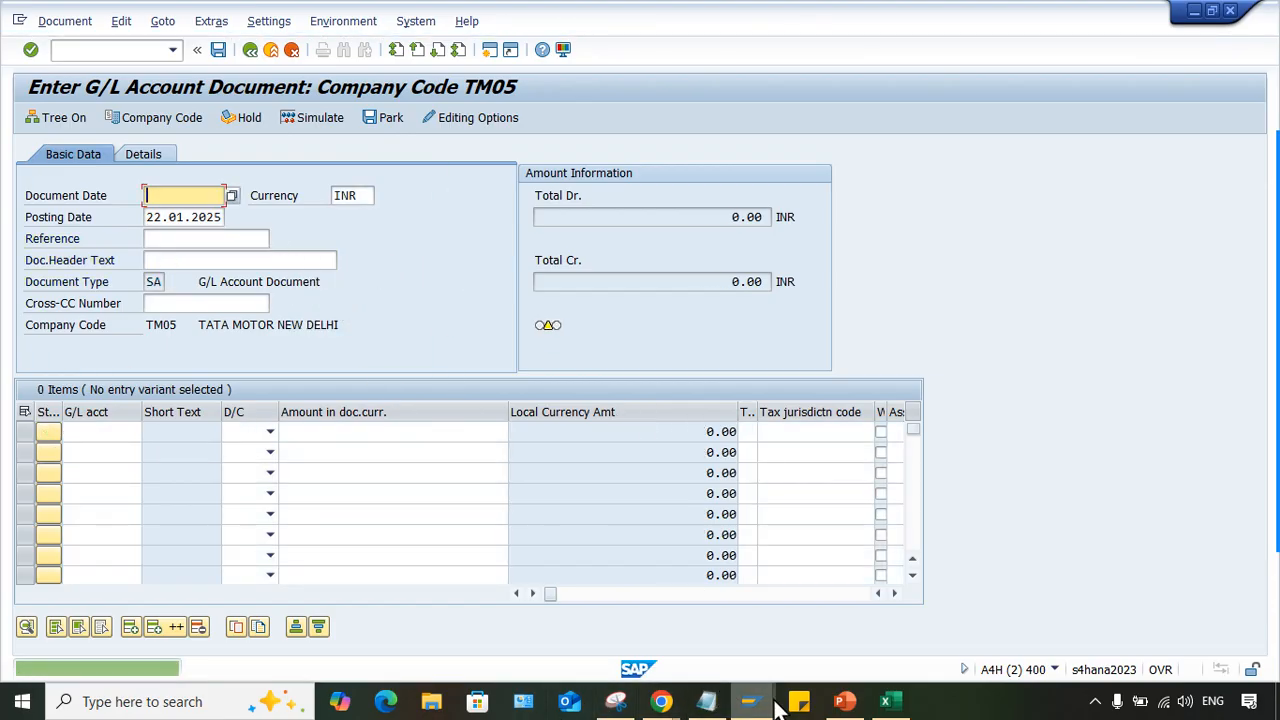
- Return to the line items of account 4000, refresh the list and check the assignment of document 1061
{"action": "mouse_move", "coordinate": [777, 700]}
{"action": "left_click", "coordinate": [527, 622]}
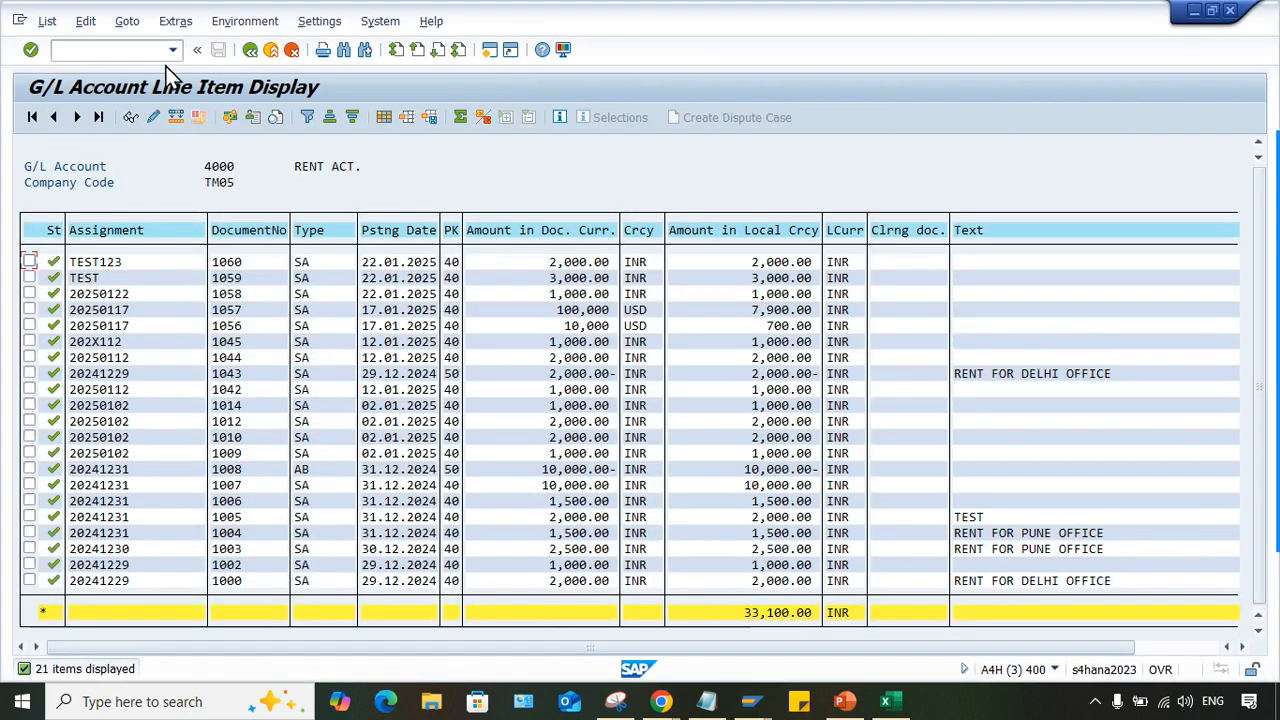
{"action": "left_click", "coordinate": [47, 21]}
{"action": "left_click", "coordinate": [57, 63]}
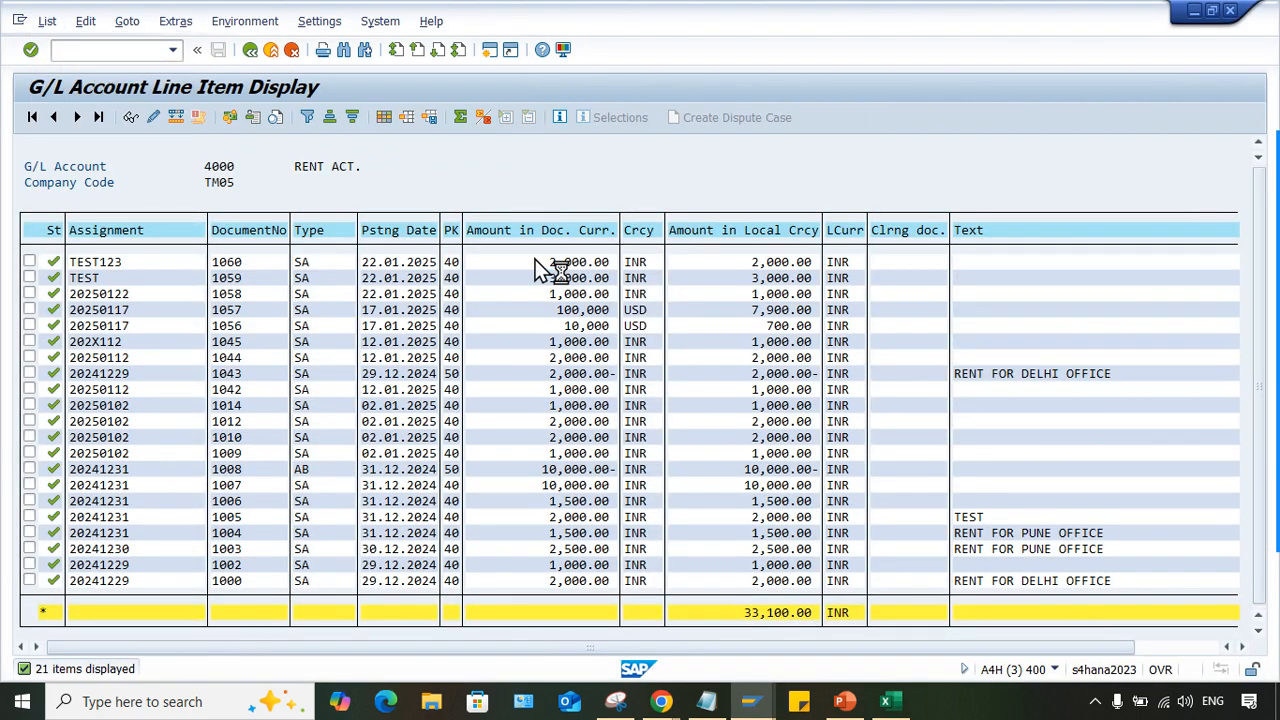
{"action": "left_click", "coordinate": [119, 263]}
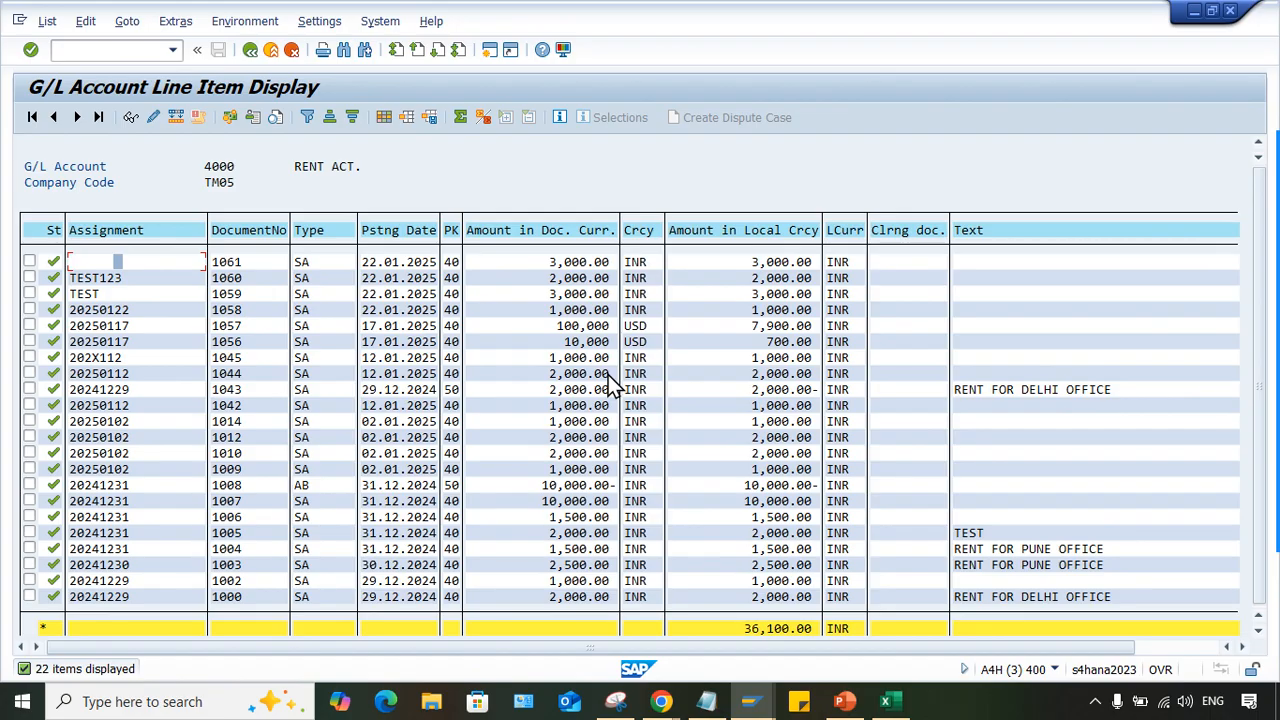
{"action": "left_click", "coordinate": [133, 262]}
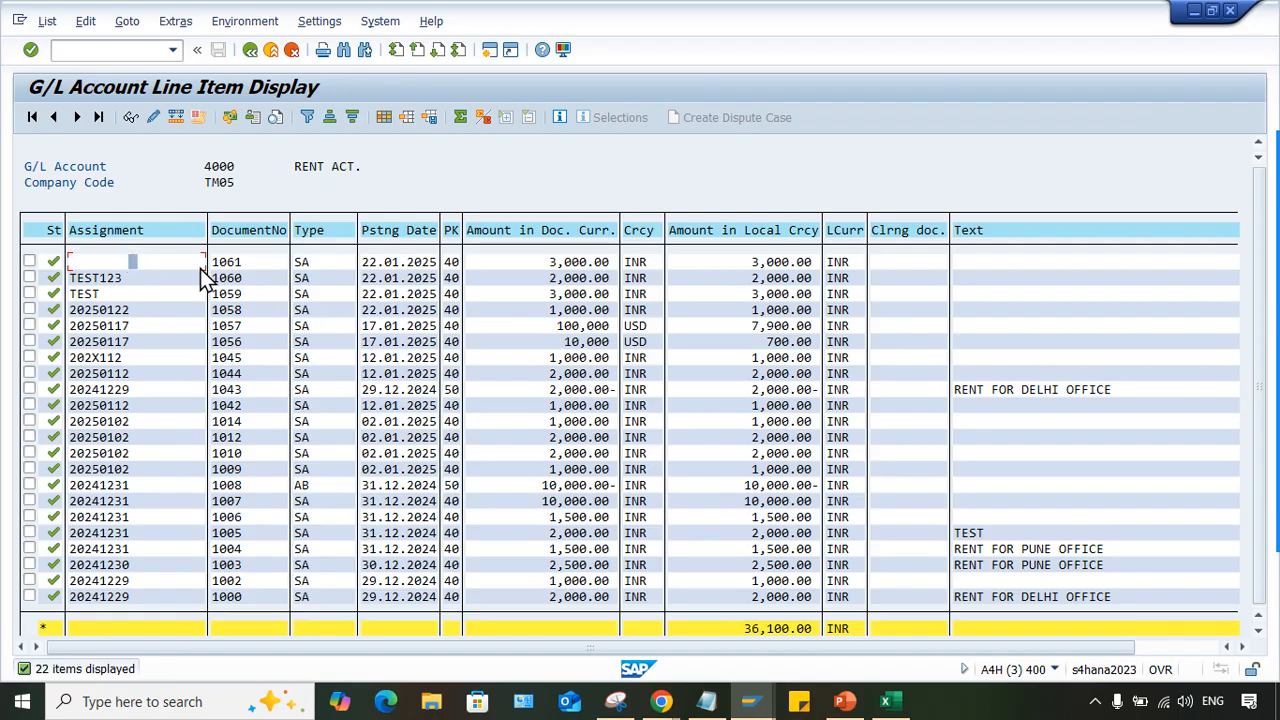
- Switch to the sort key R01 session and review field XBLNR in its allocation field layout
{"action": "left_click", "coordinate": [752, 701]}
{"action": "left_click", "coordinate": [1150, 640]}
{"action": "left_click", "coordinate": [183, 300]}
{"action": "left_click", "coordinate": [163, 300]}
{"action": "left_click_drag", "start_coordinate": [169, 301], "coordinate": [3, 308]}
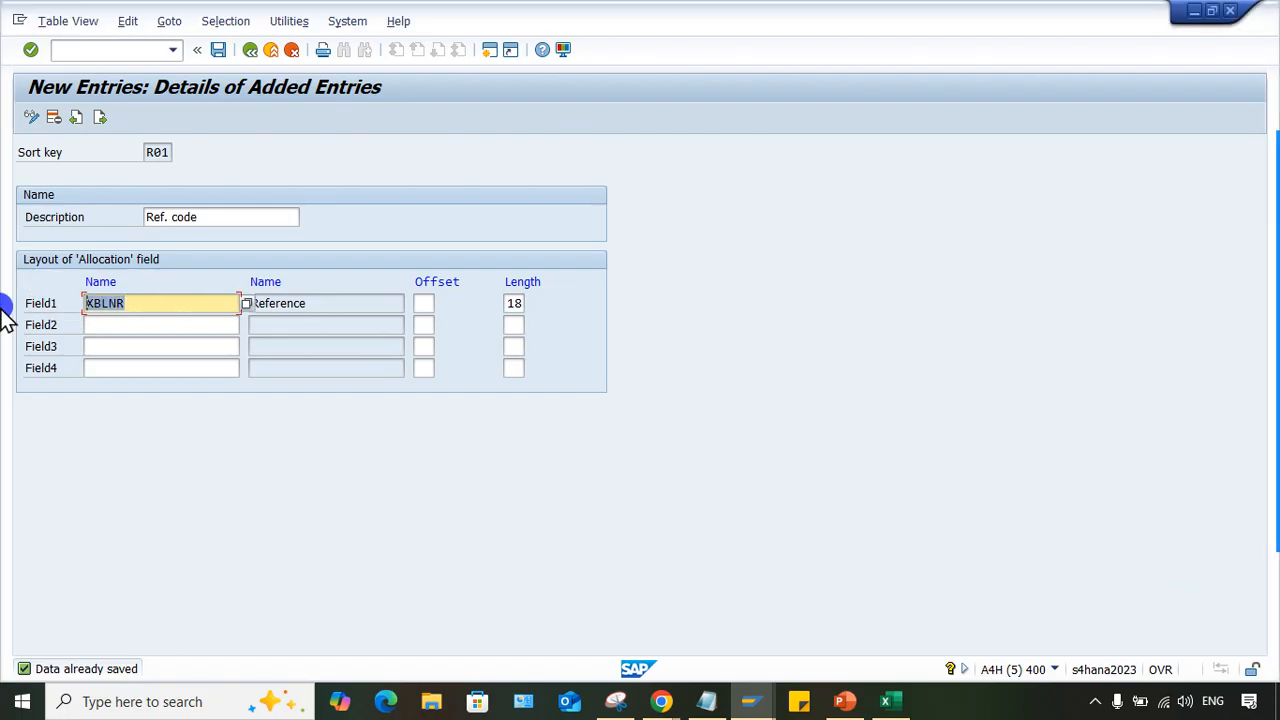
{"action": "left_click_drag", "start_coordinate": [157, 300], "coordinate": [14, 310]}
- Open sort key maintenance with transaction OB16 and bring up the details of sort key R01
{"action": "left_click", "coordinate": [114, 48]}
{"action": "type", "text": "/NO"}
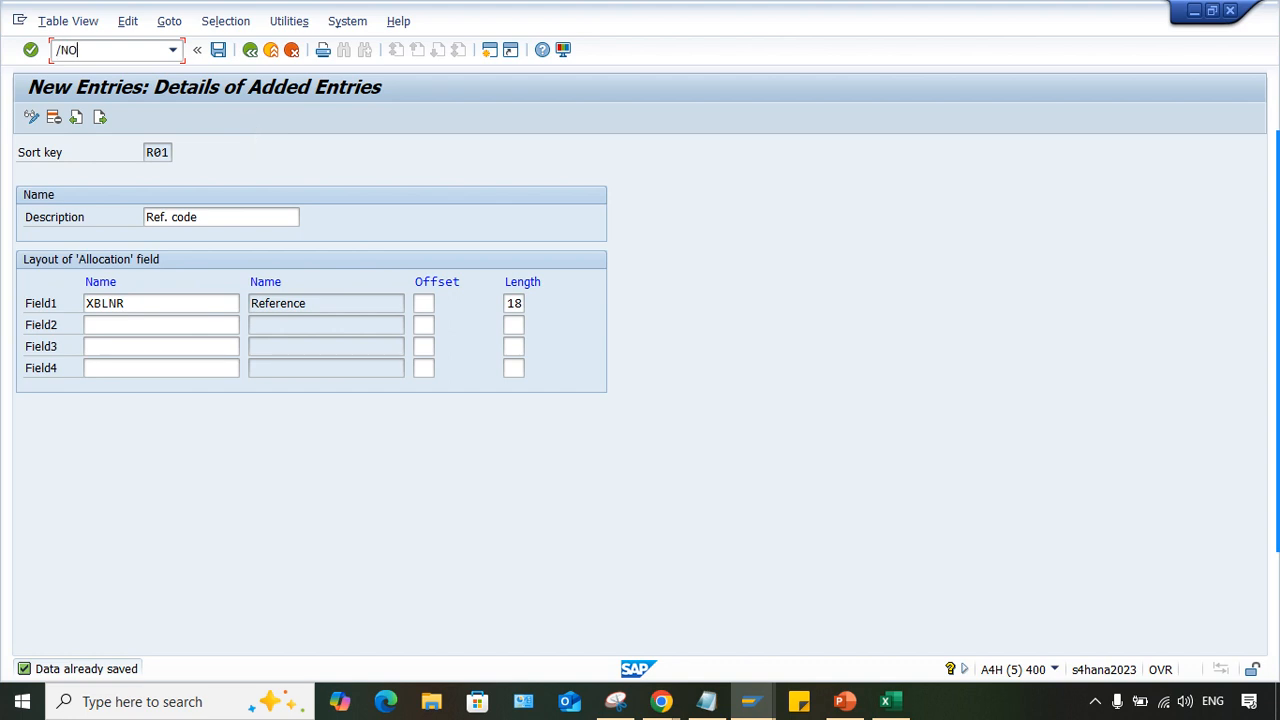
{"action": "type", "text": "B16"}
{"action": "key", "text": "Return"}
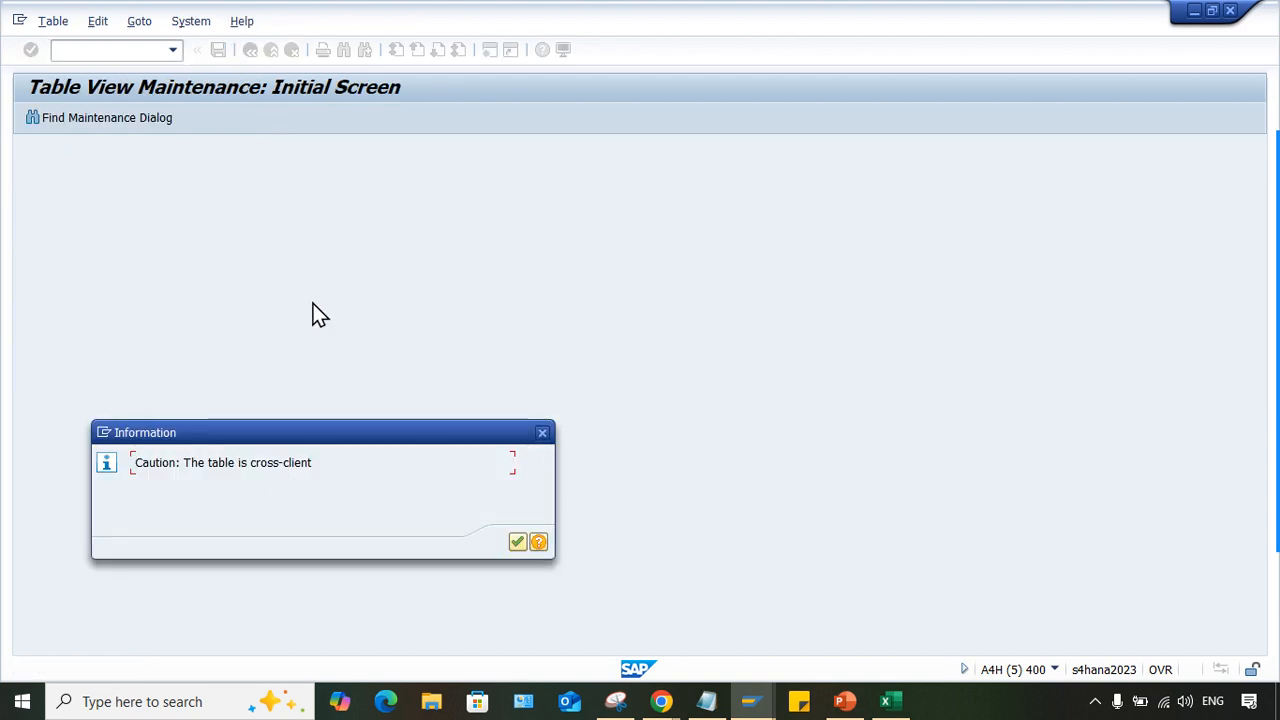
{"action": "key", "text": "Return"}
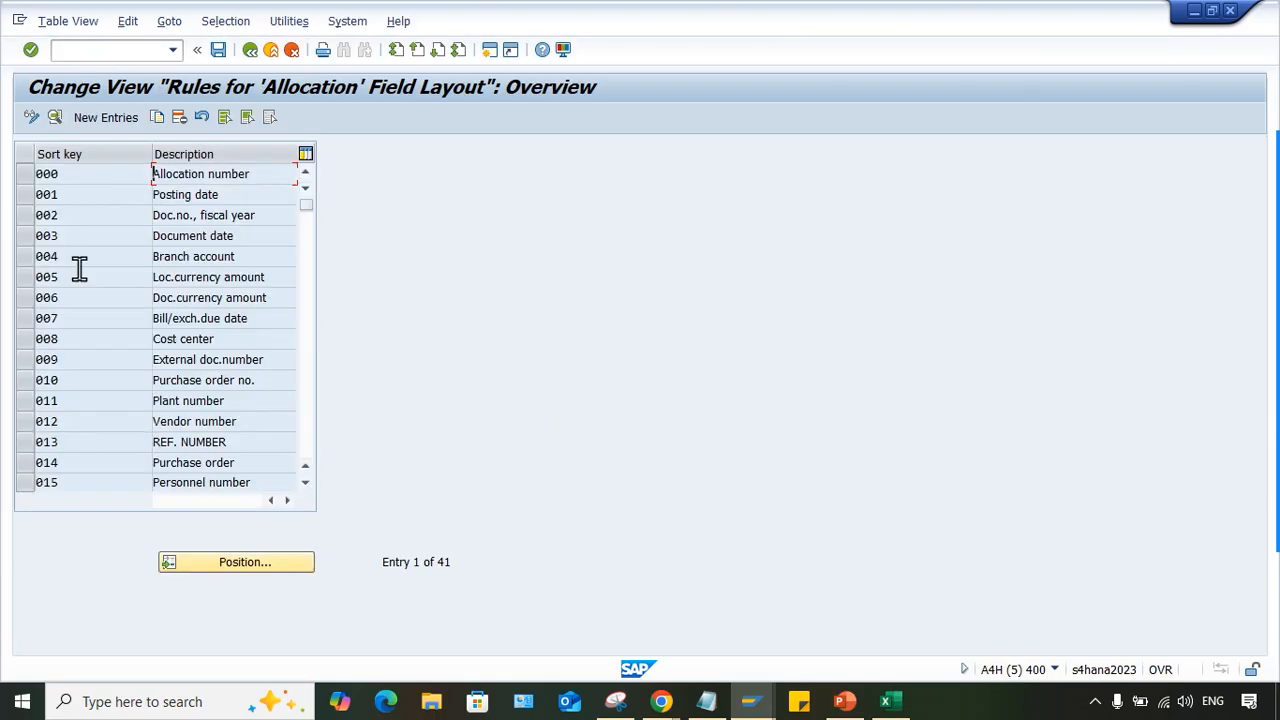
{"action": "left_click", "coordinate": [300, 561]}
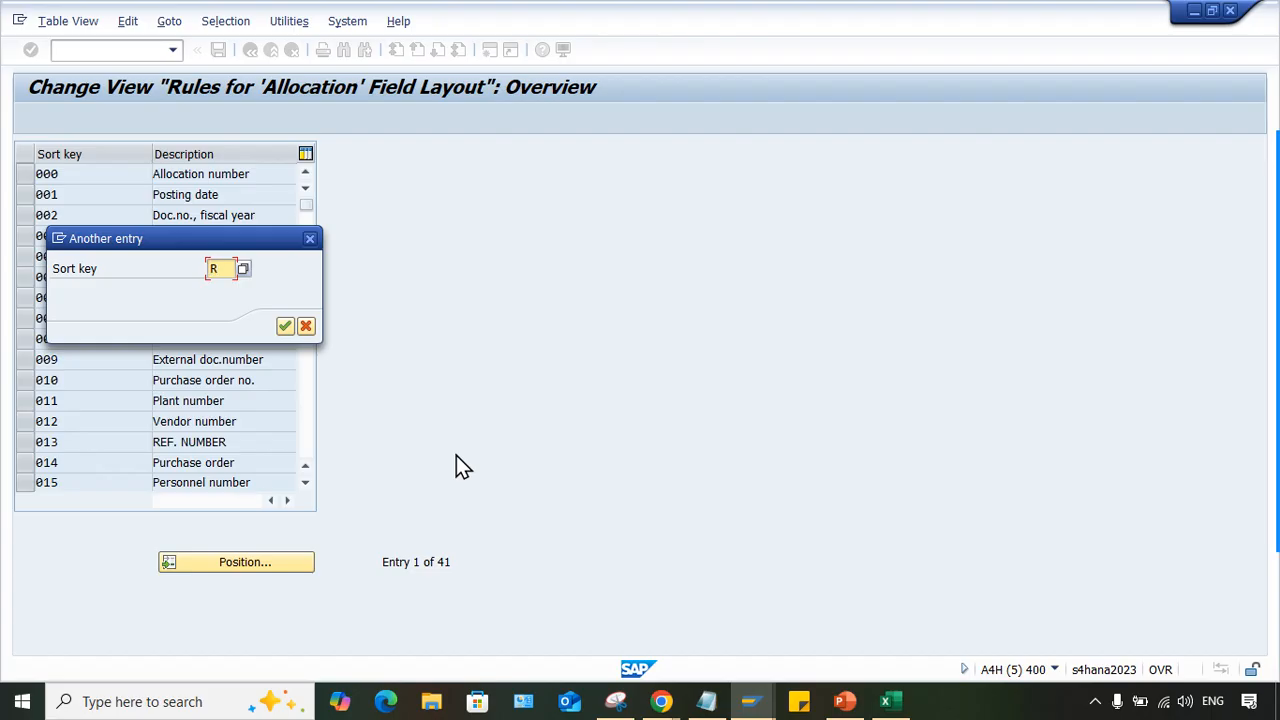
{"action": "key", "text": "Return"}
{"action": "left_click", "coordinate": [105, 177]}
{"action": "double_click", "coordinate": [105, 178]}
- Change the description of sort key R01 to "Ref. code." and save it to bring up the workbench request prompt
{"action": "left_click", "coordinate": [222, 217]}
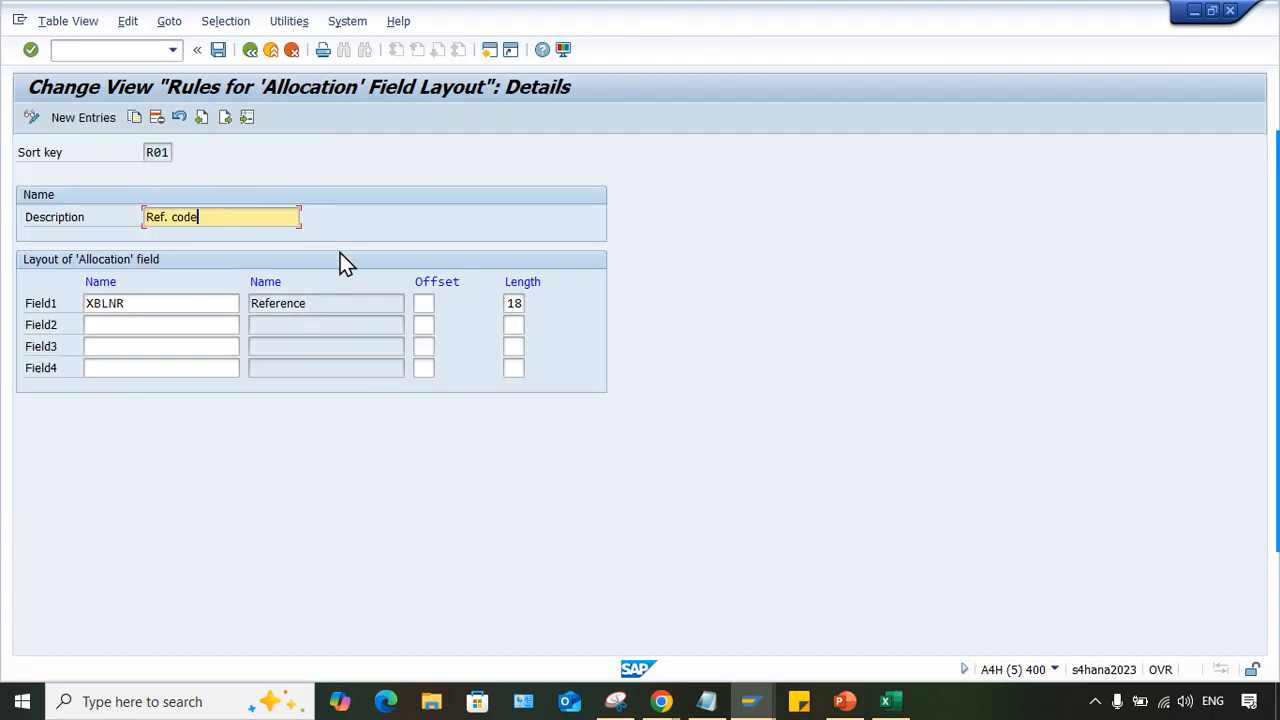
{"action": "type", "text": "."}
{"action": "key", "text": "ctrl+s"}
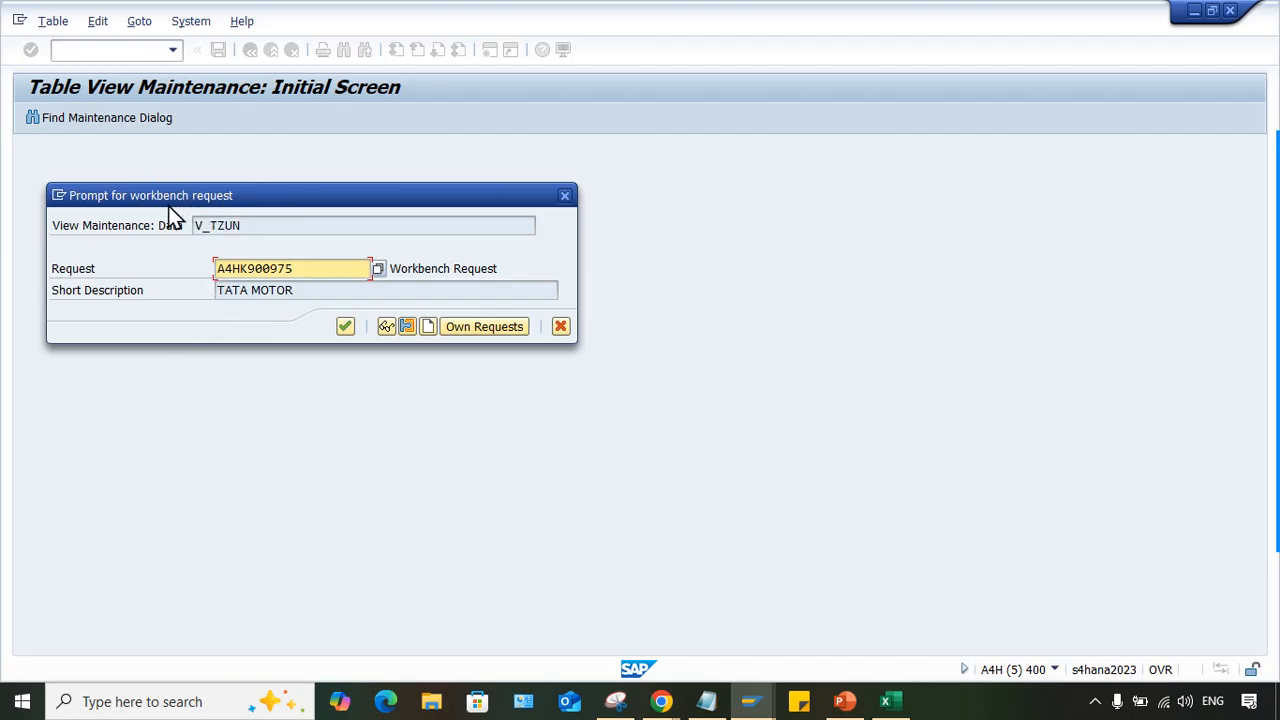
- Switch to the Enter G/L Account Document session and try to open transaction OX03 there
{"action": "left_click", "coordinate": [745, 704]}
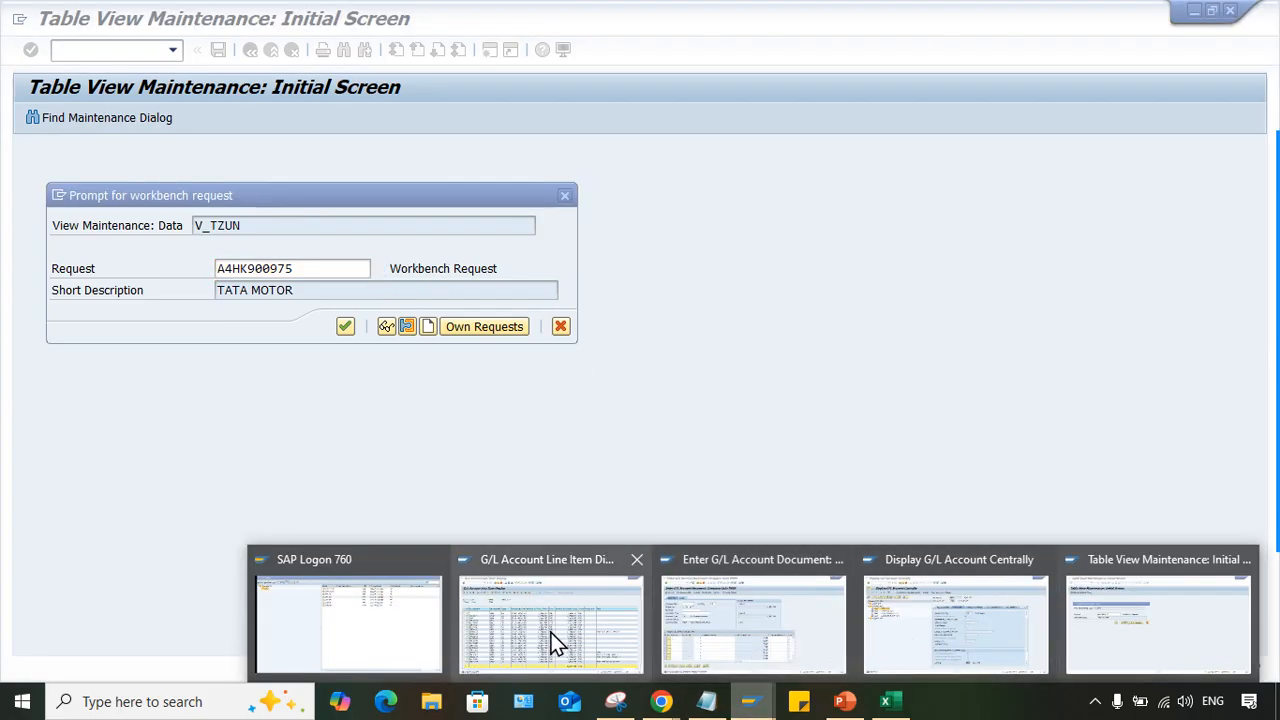
{"action": "left_click", "coordinate": [801, 622]}
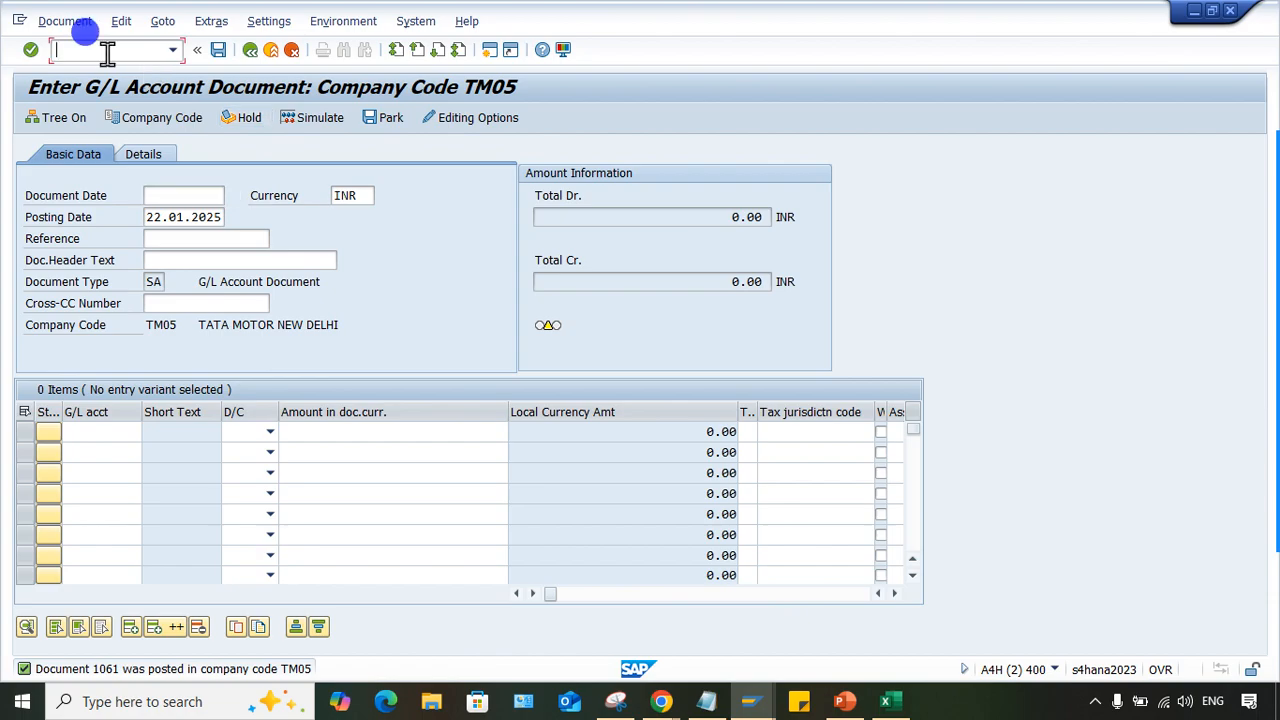
{"action": "type", "text": "/NOX03"}
{"action": "key", "text": "Return"}
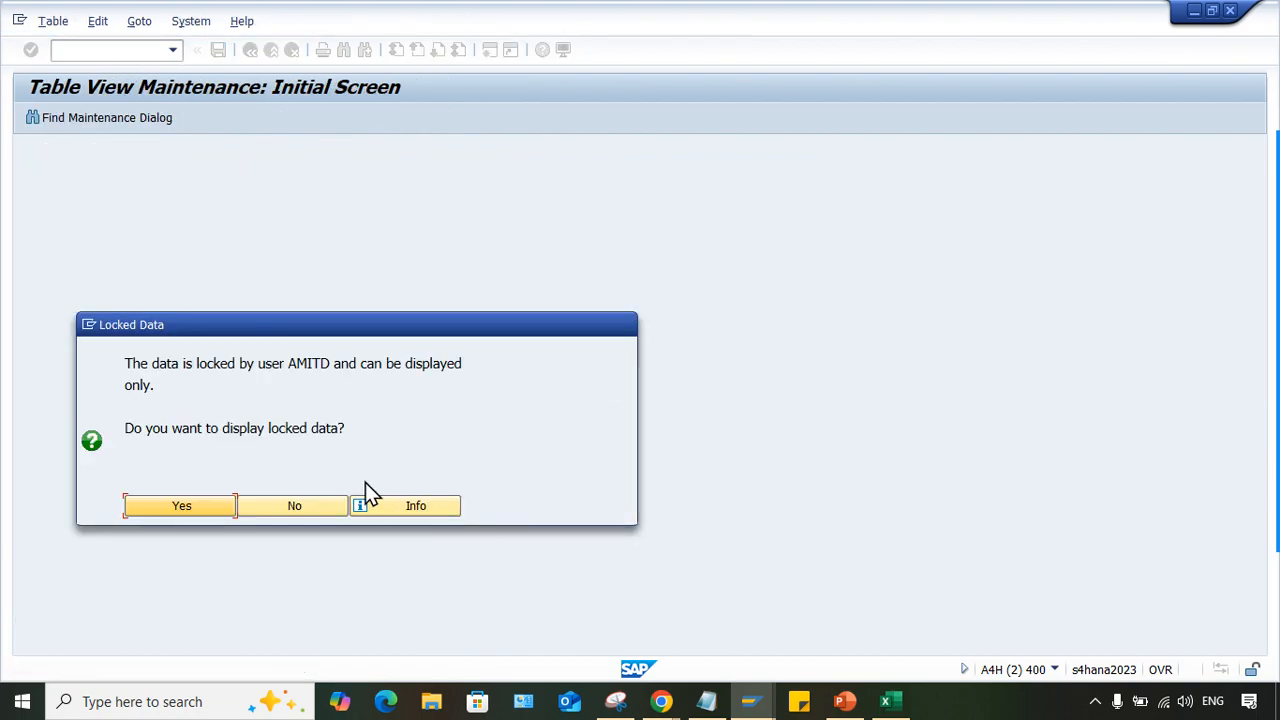
{"action": "left_click", "coordinate": [317, 512]}
- Open transaction OBD4, change the name of account group RAS to "reserve & surplus." and save to bring up the customizing request prompt
{"action": "type", "text": "OBD4"}
{"action": "key", "text": "Return"}
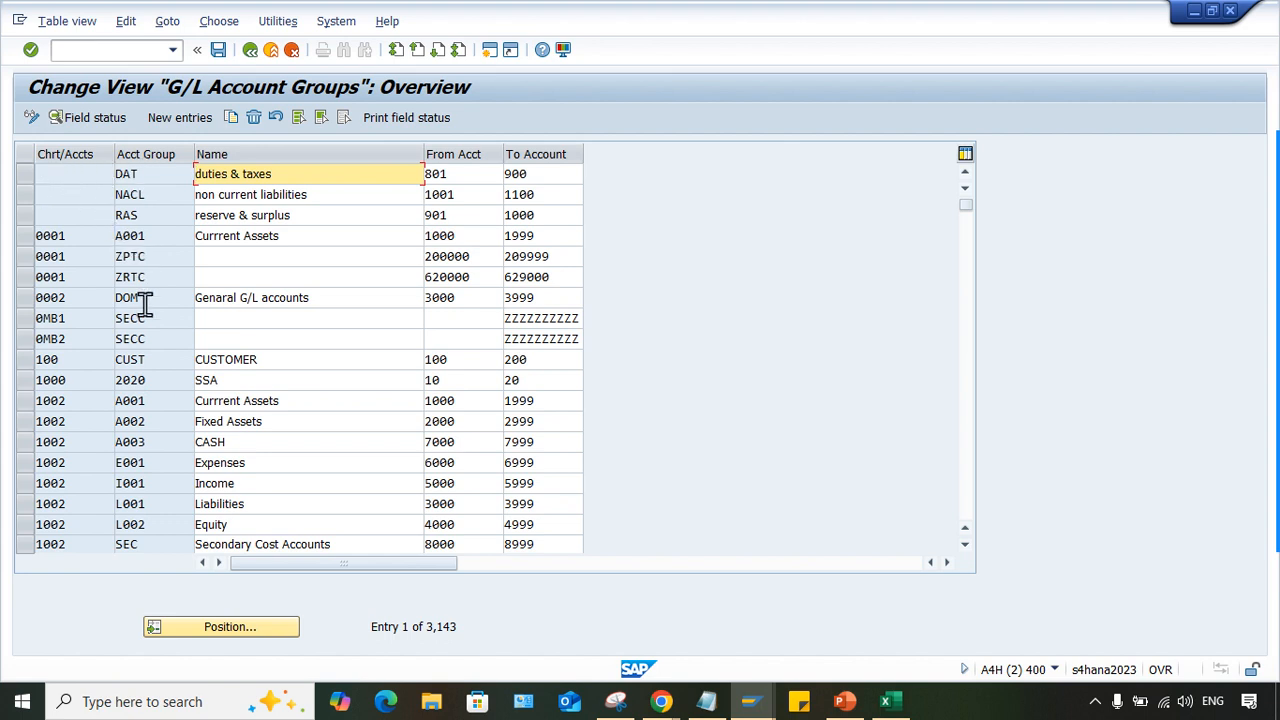
{"action": "left_click", "coordinate": [308, 215]}
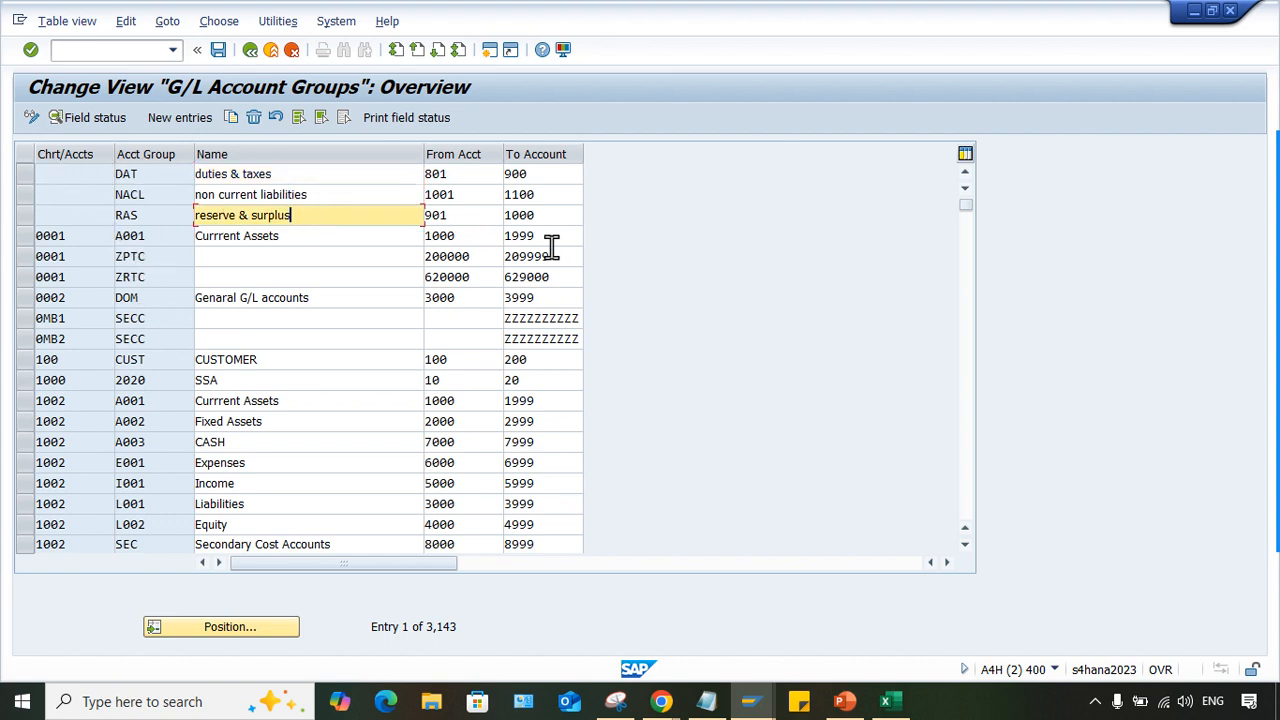
{"action": "key", "text": "ctrl+s"}
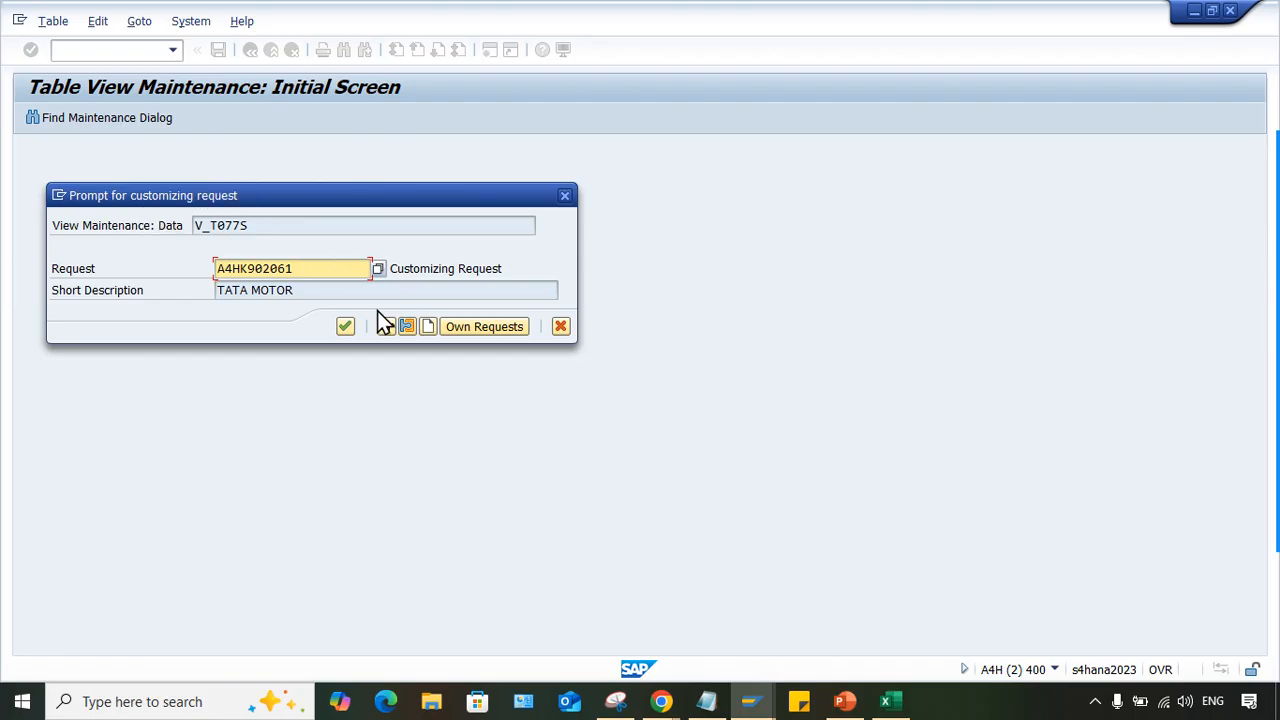
- Switch back to the sort key session and examine the request number and short description in the workbench request prompt
{"action": "left_click", "coordinate": [752, 703]}
{"action": "left_click", "coordinate": [752, 706]}
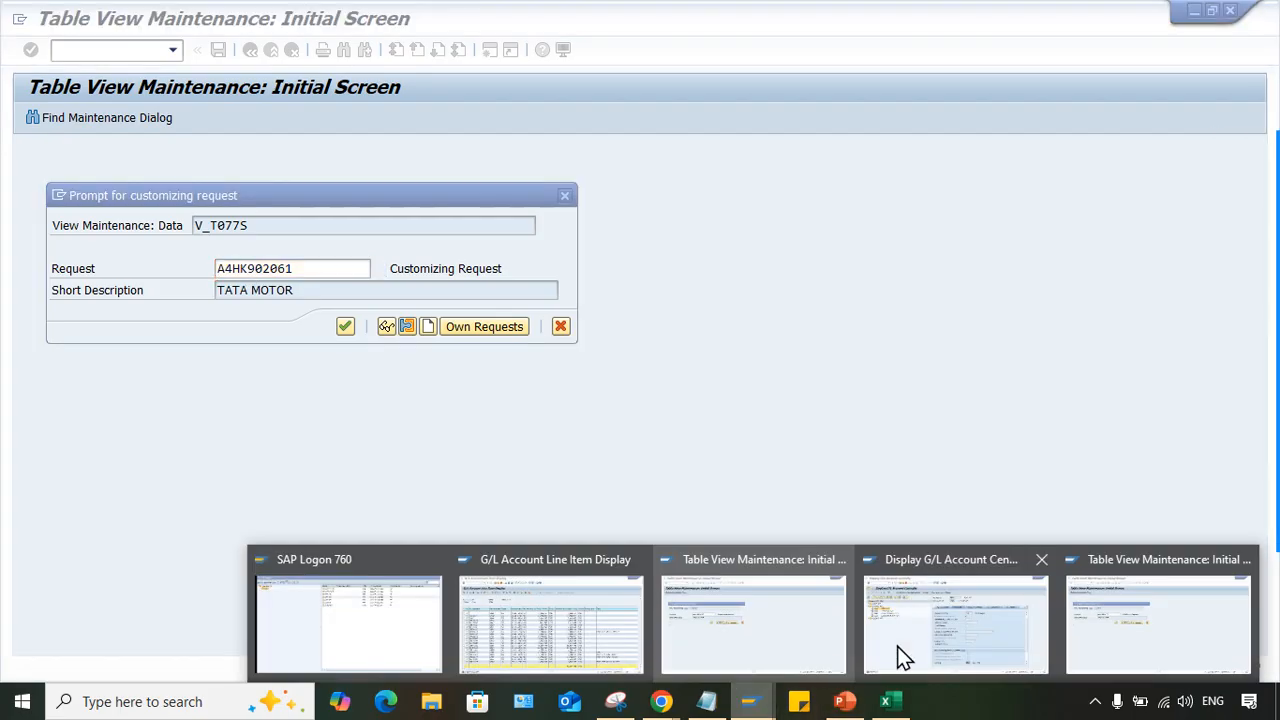
{"action": "left_click", "coordinate": [1130, 630]}
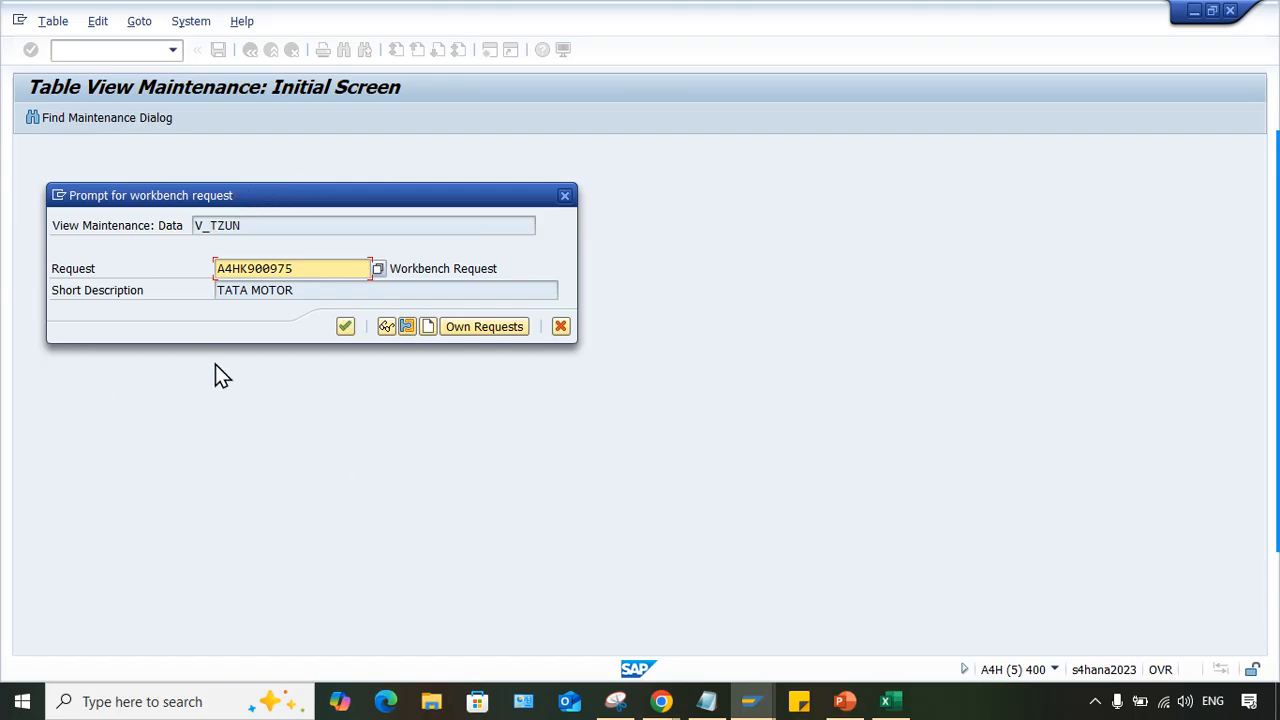
{"action": "left_click", "coordinate": [305, 290]}
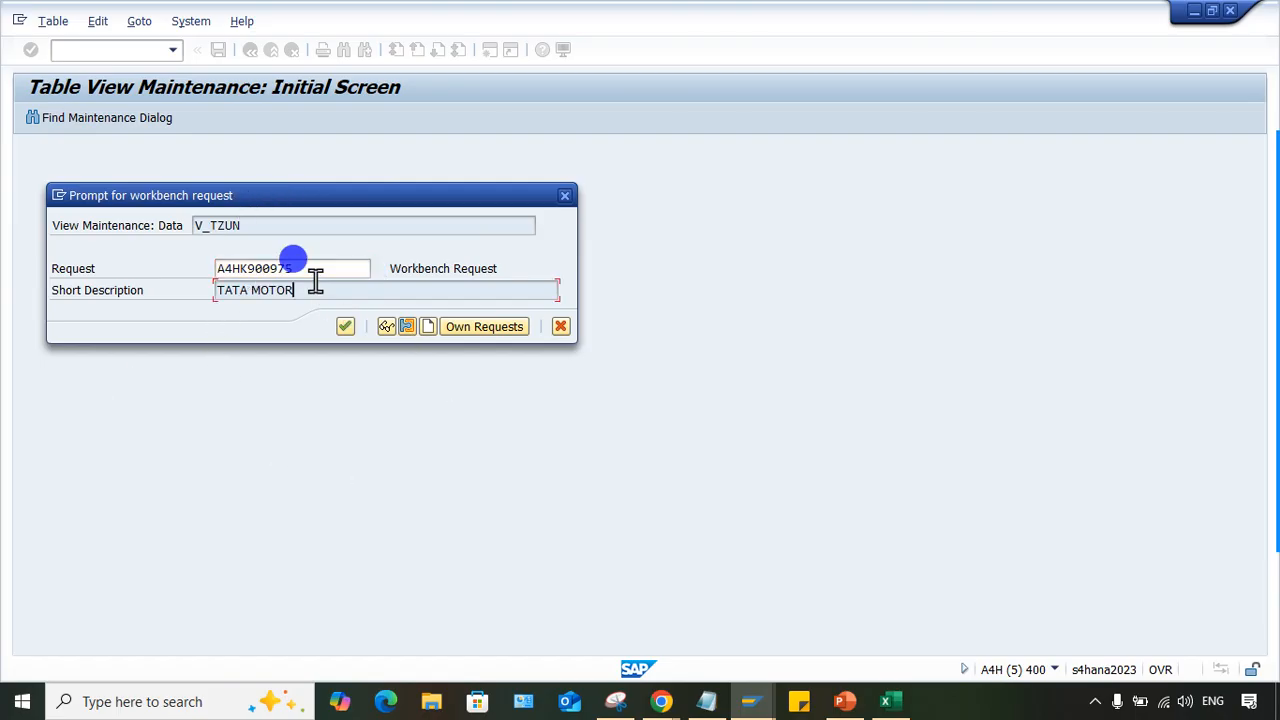
{"action": "double_click", "coordinate": [317, 270]}
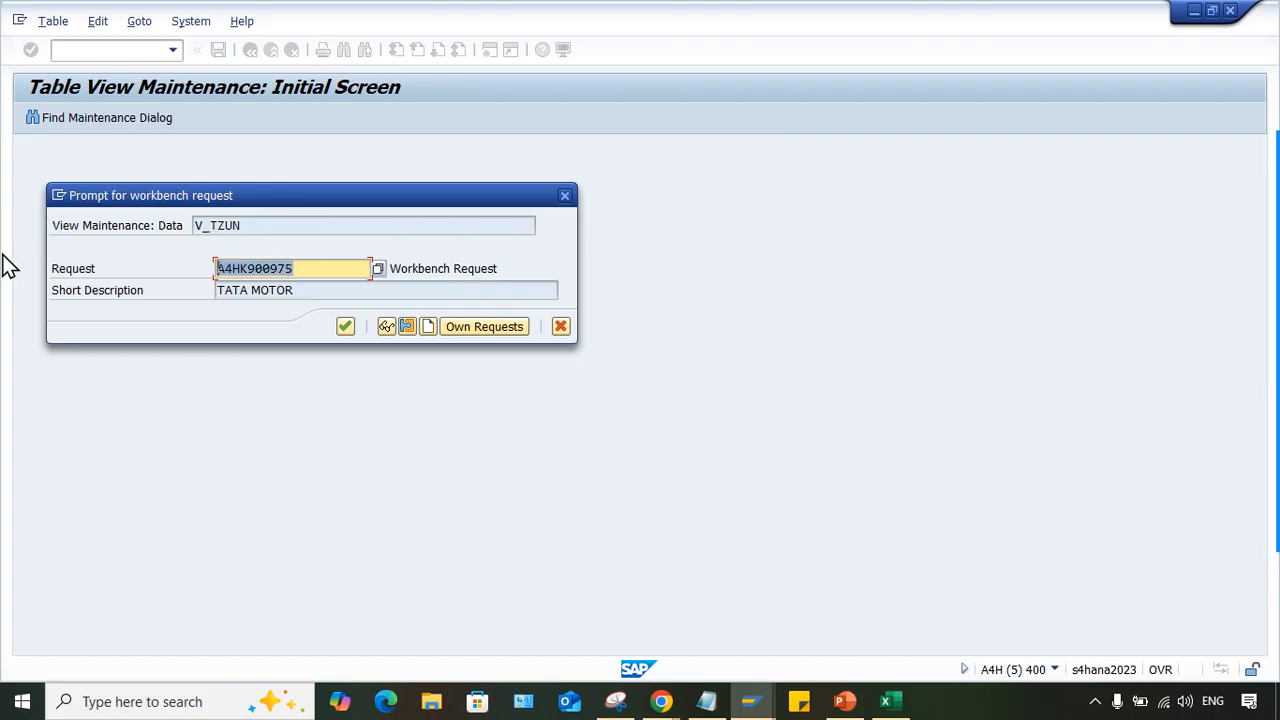
{"action": "left_click", "coordinate": [340, 266]}
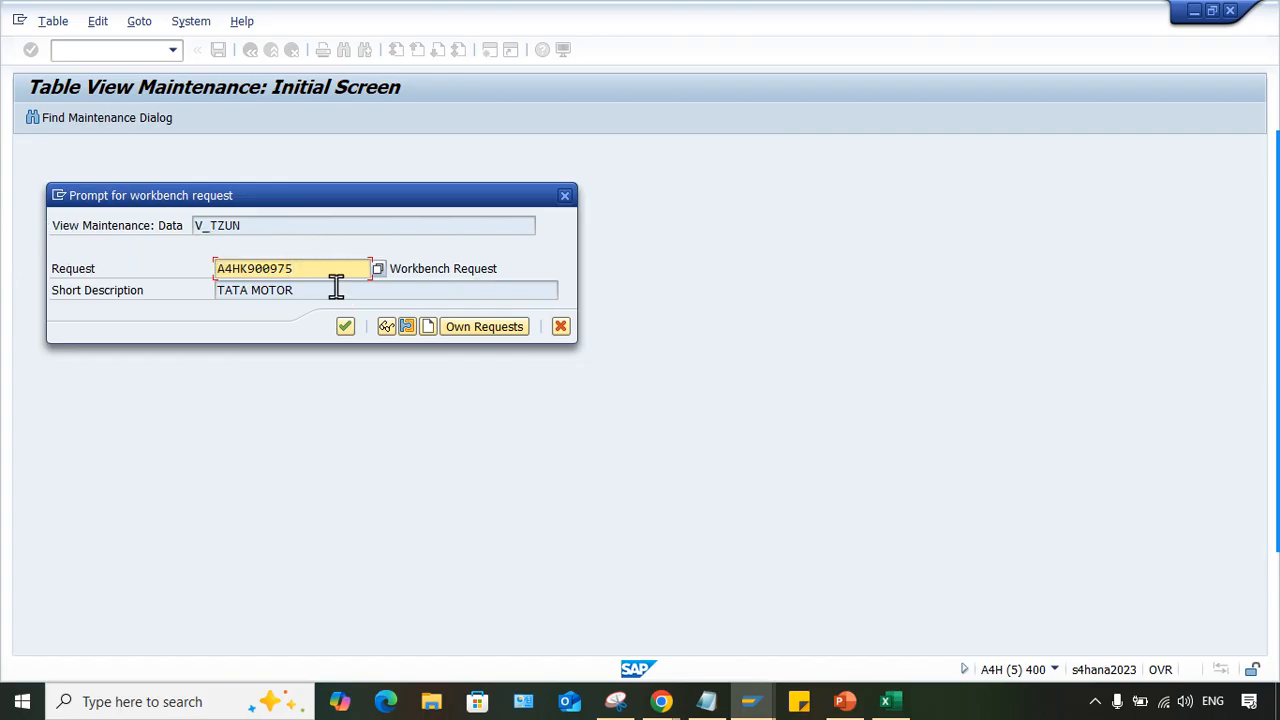
{"action": "left_click", "coordinate": [336, 289]}
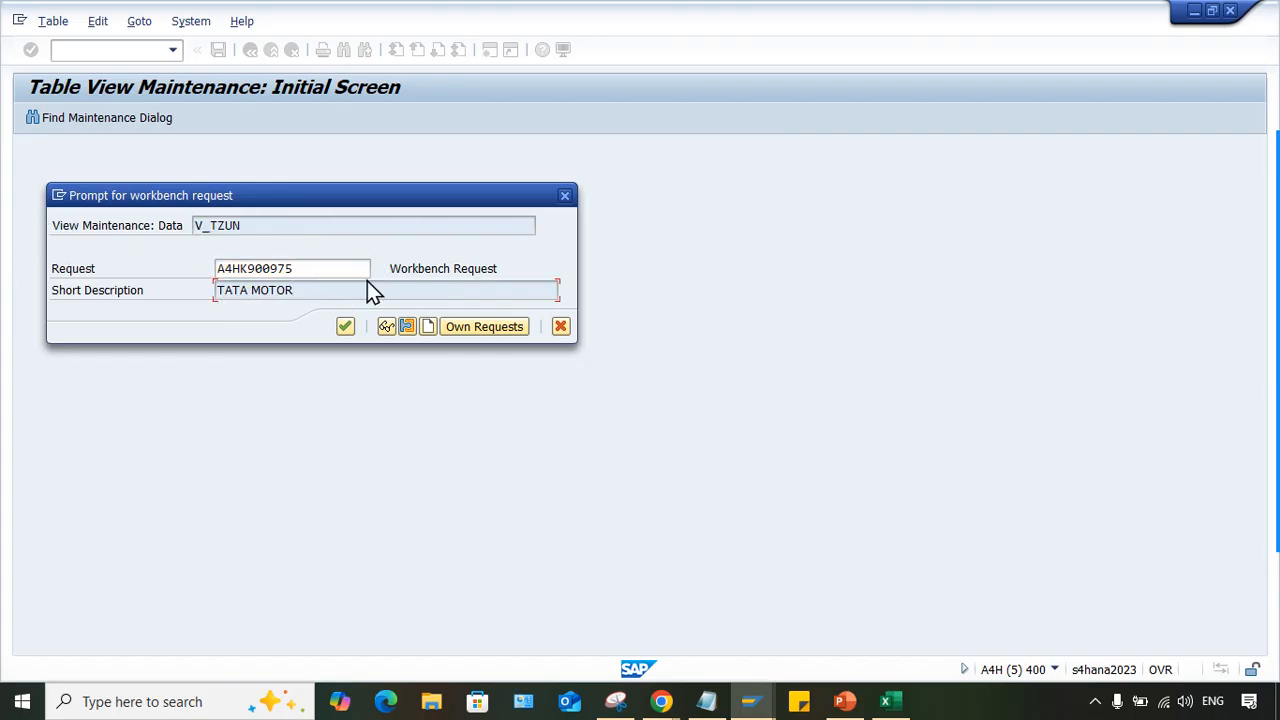
- Create a new workbench request with the short description TATA MOTOR and save the sort key change in it
{"action": "left_click", "coordinate": [428, 327]}
{"action": "left_click", "coordinate": [313, 269]}
{"action": "type", "text": "TATA MOTOR"}
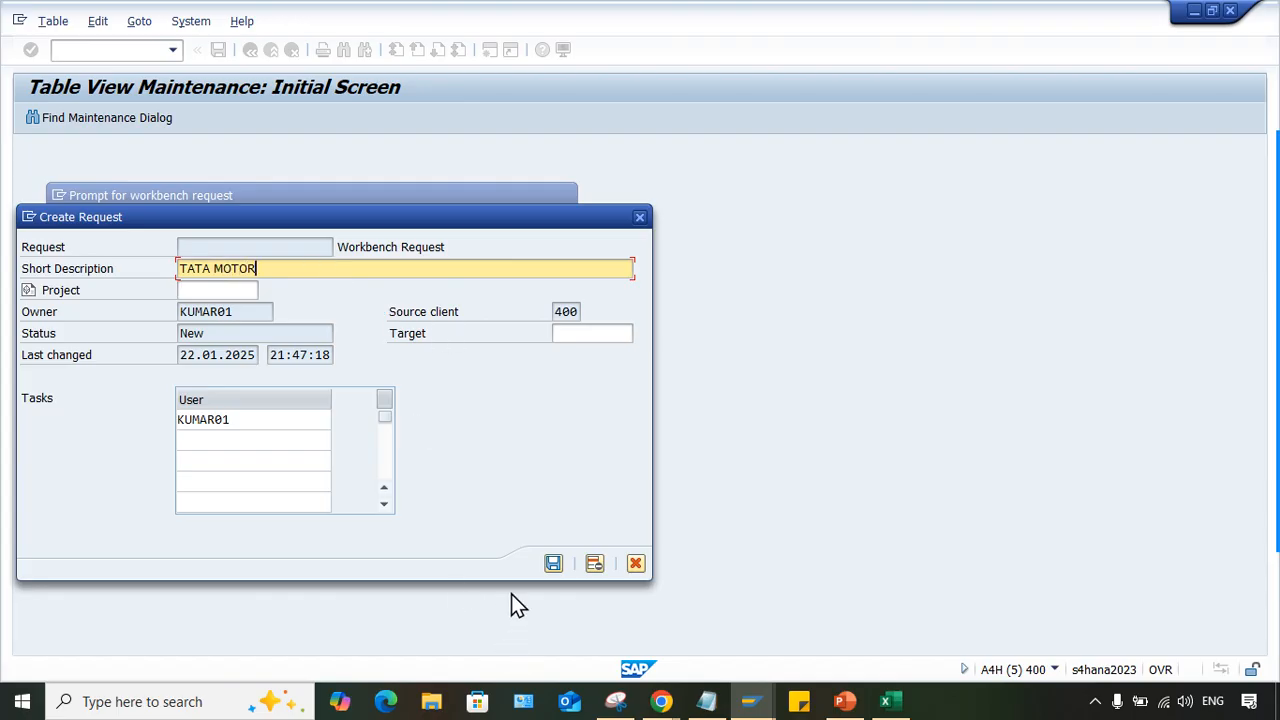
{"action": "left_click", "coordinate": [554, 564]}
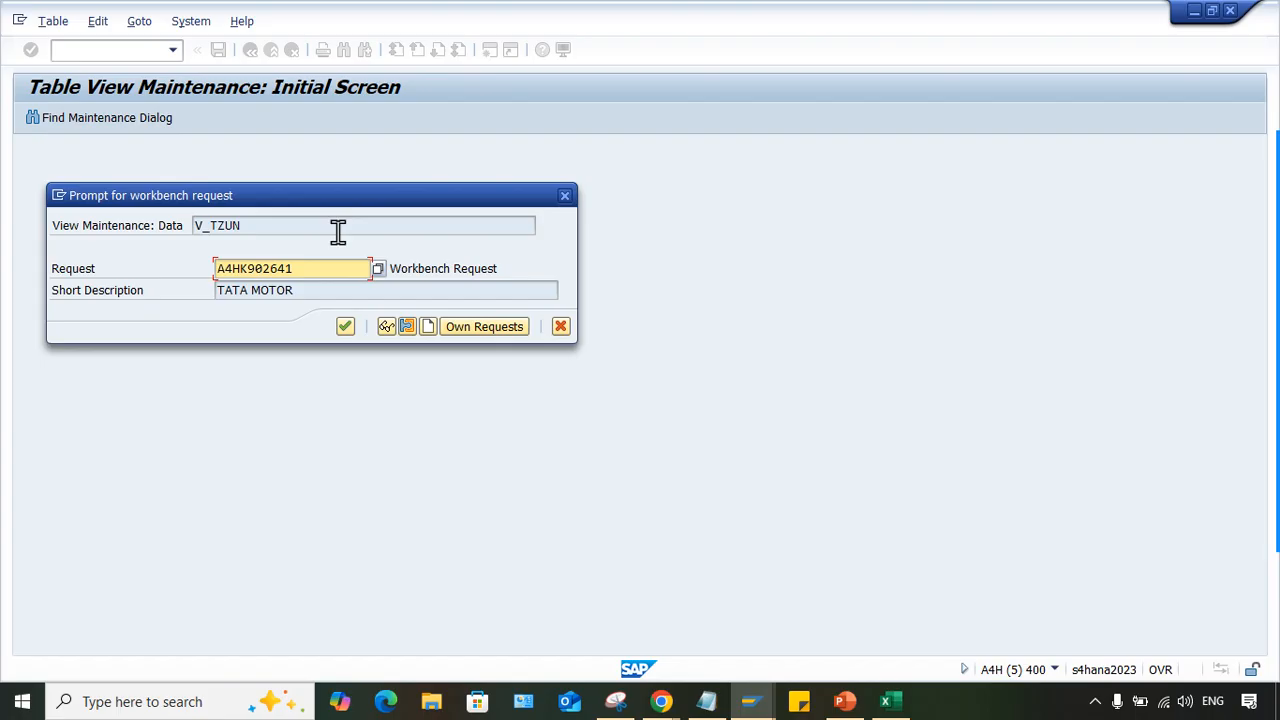
{"action": "key", "text": "Return"}
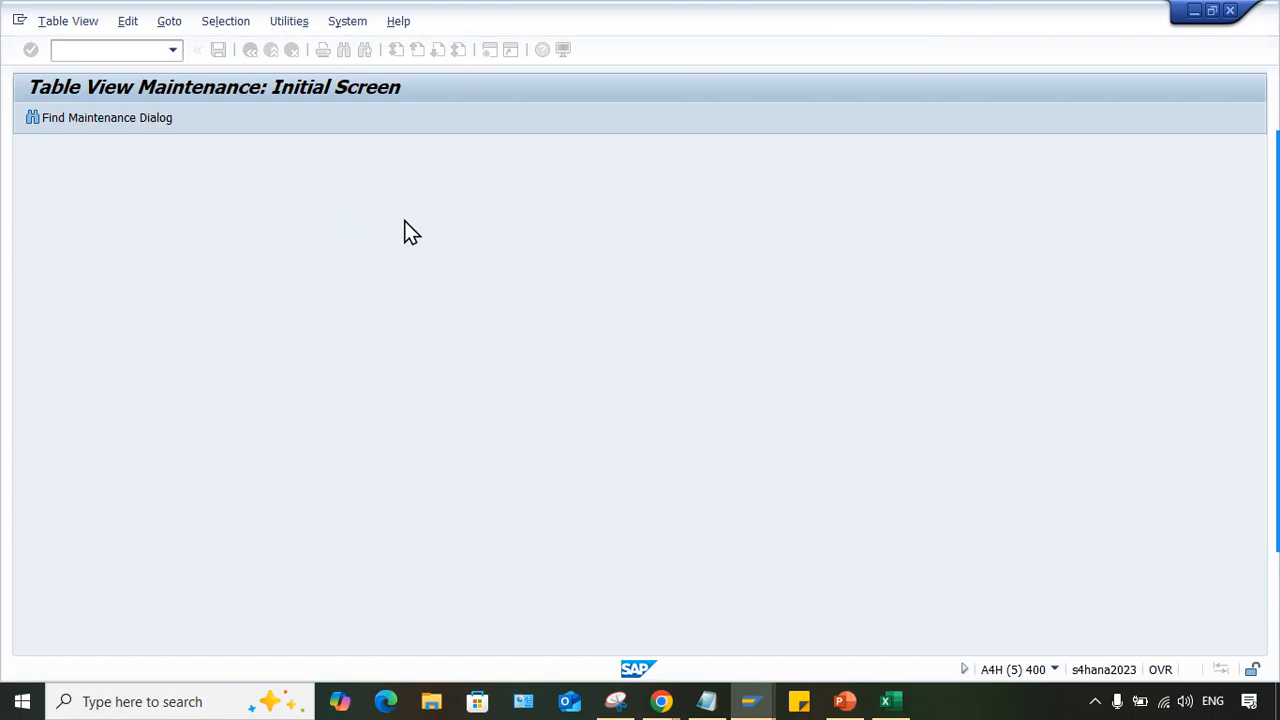
- Switch to the G/L account groups session and save the change in the proposed customizing request
{"action": "mouse_move", "coordinate": [752, 700]}
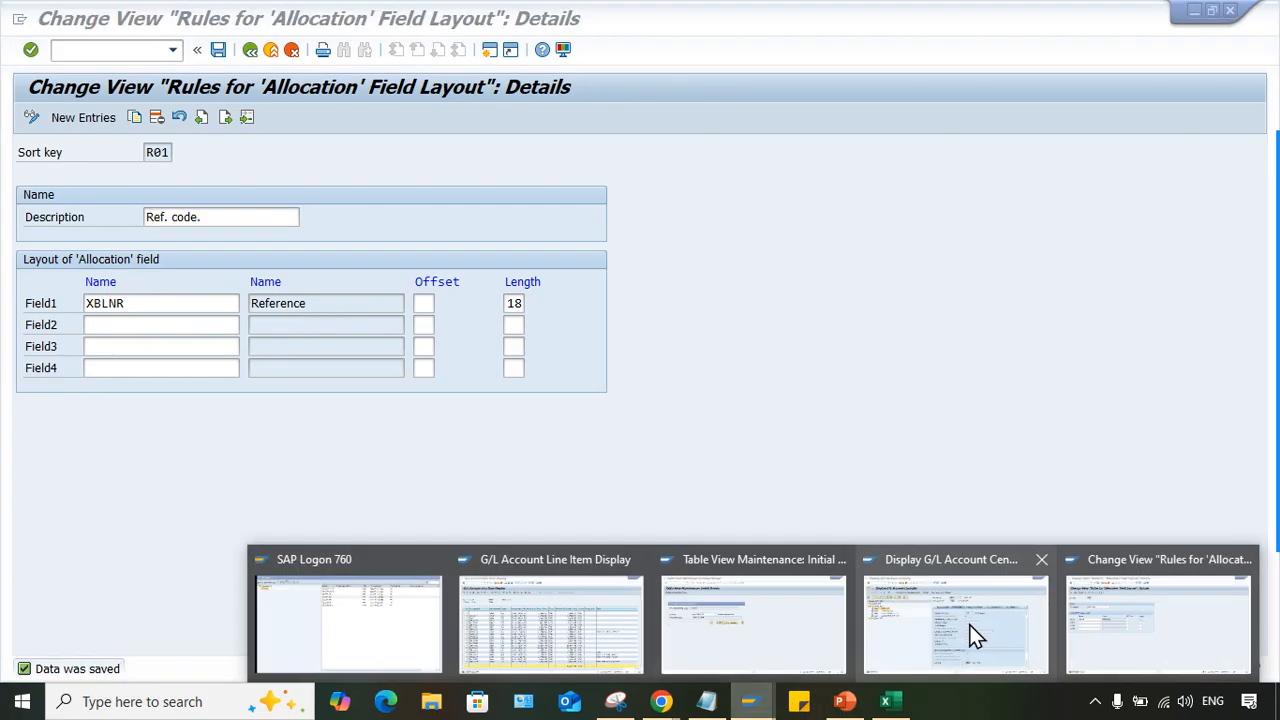
{"action": "left_click", "coordinate": [737, 646]}
{"action": "left_click", "coordinate": [345, 326]}
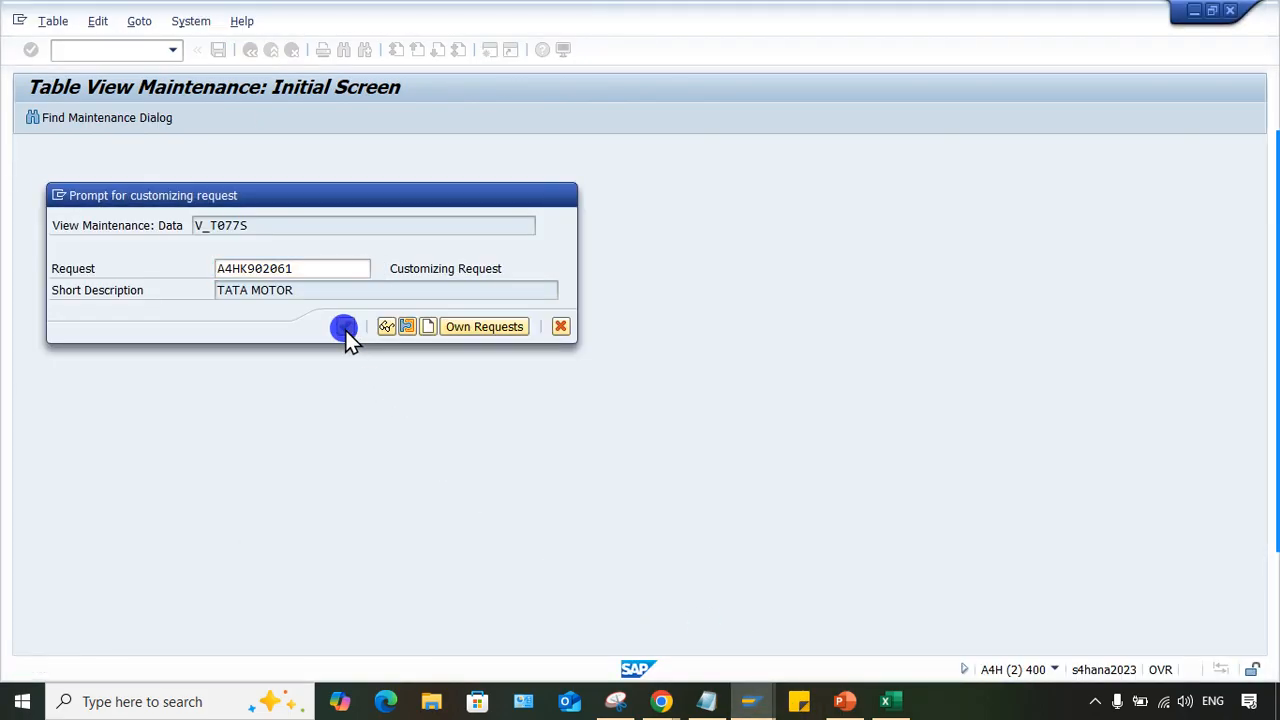
- Switch to the session with sort key R01's details, and review the Sort Key - OB16 slide in PowerPoint
{"action": "mouse_move", "coordinate": [750, 690]}
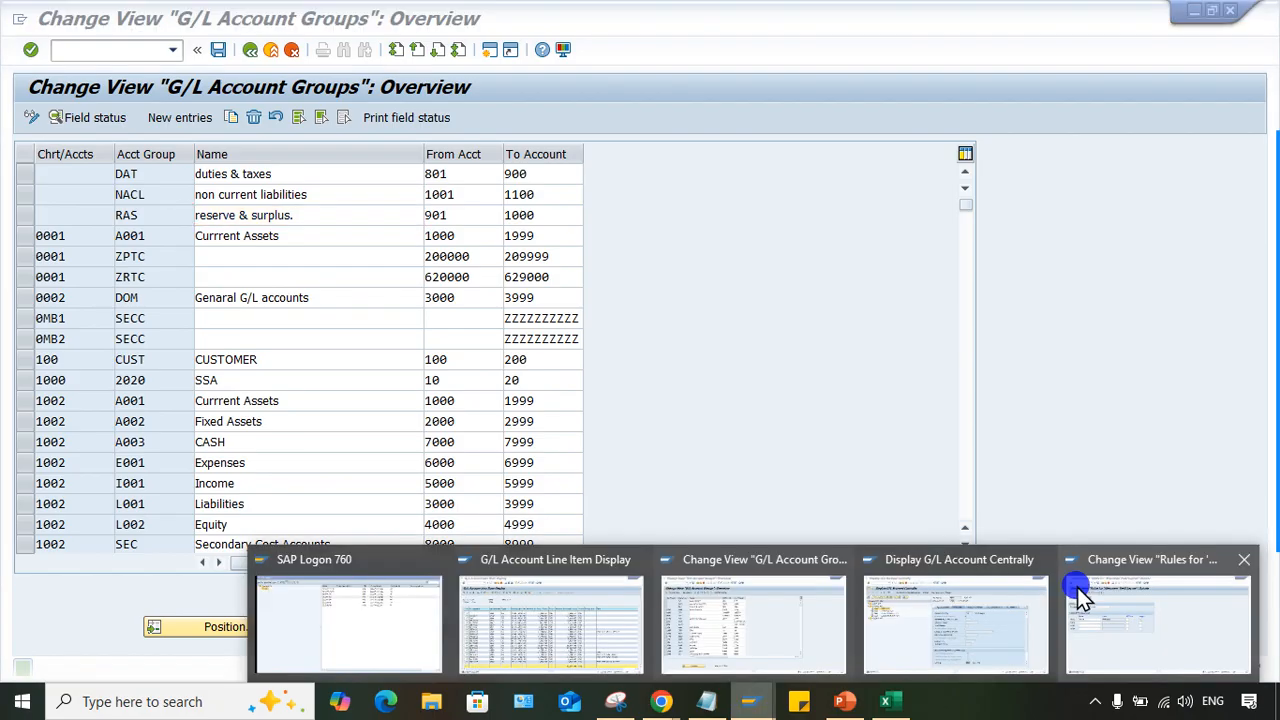
{"action": "left_click", "coordinate": [1086, 614]}
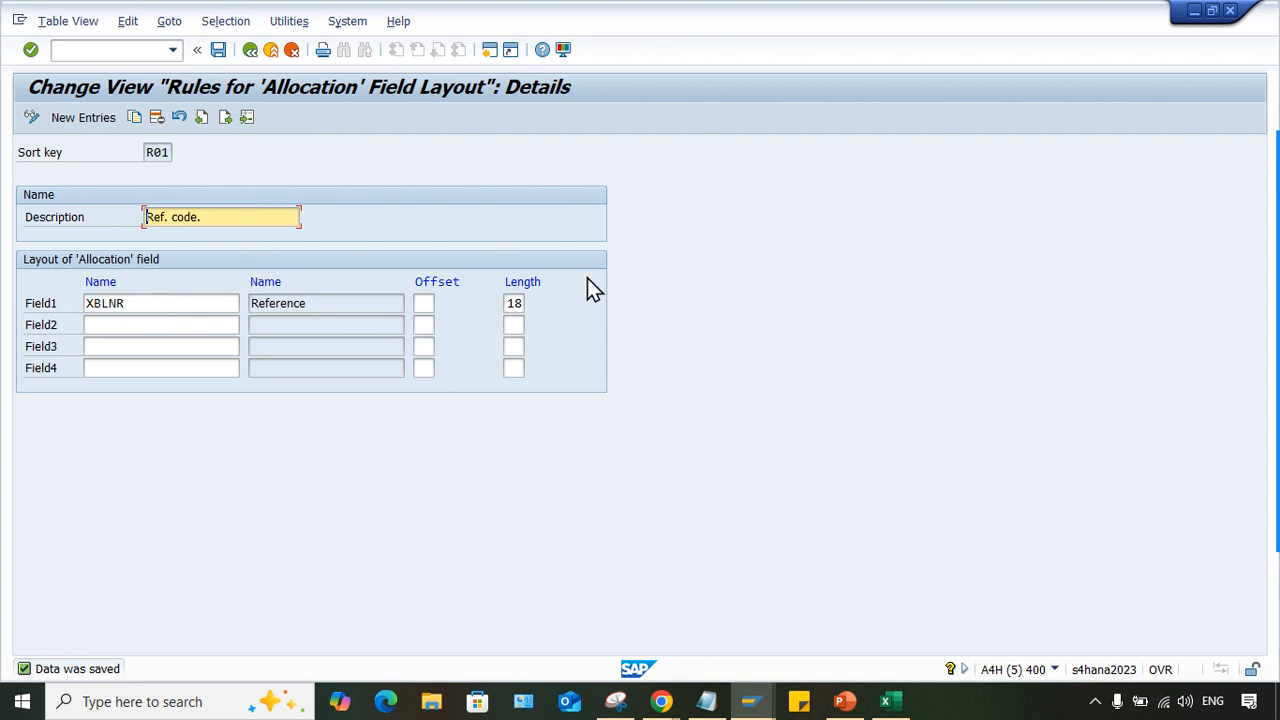
{"action": "left_click", "coordinate": [800, 652]}
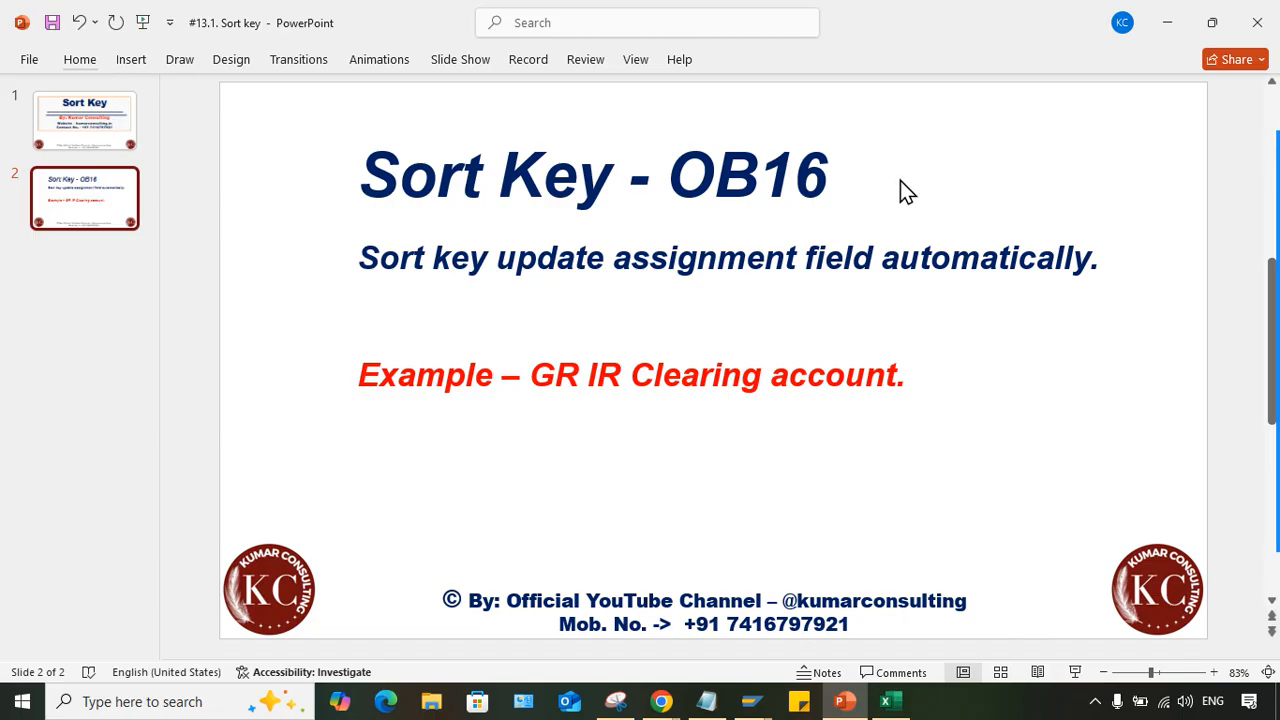
- Switch back to the SAP session for sort key R01 and examine its description and Field1 name
{"action": "left_click", "coordinate": [751, 701]}
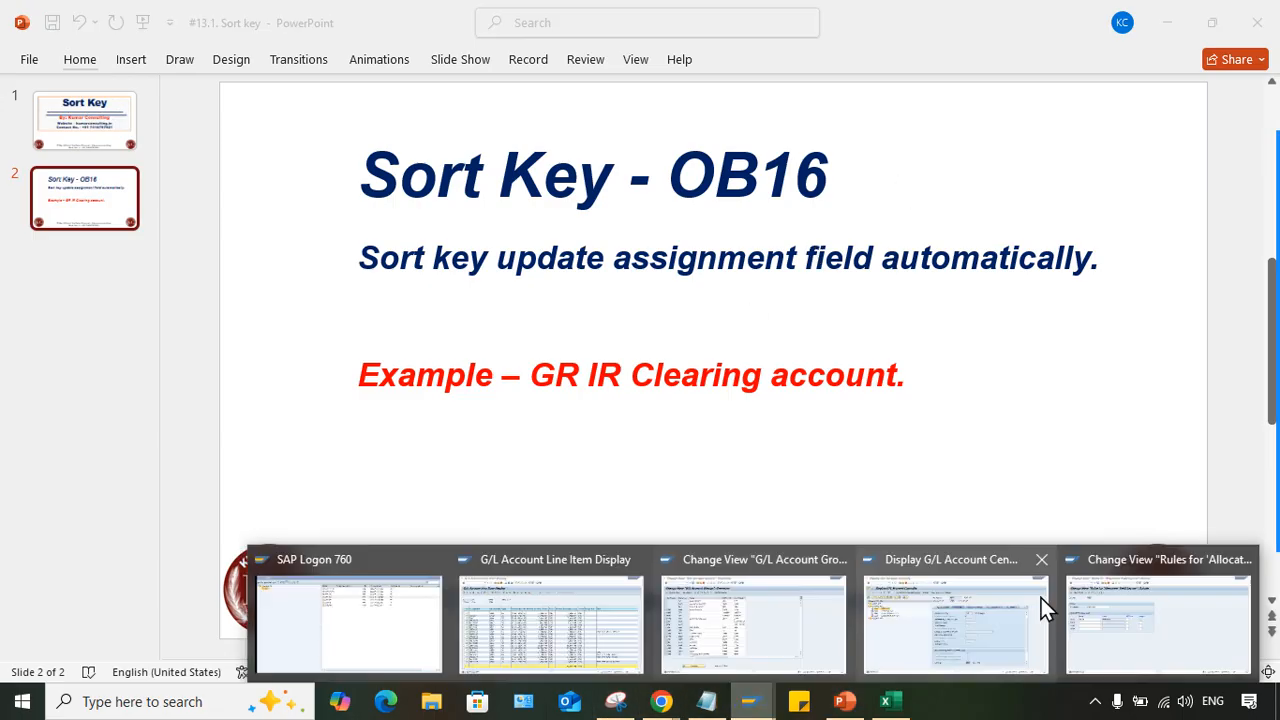
{"action": "left_click", "coordinate": [1111, 648]}
{"action": "left_click_drag", "start_coordinate": [215, 217], "coordinate": [5, 217]}
{"action": "left_click_drag", "start_coordinate": [169, 303], "coordinate": [51, 304]}
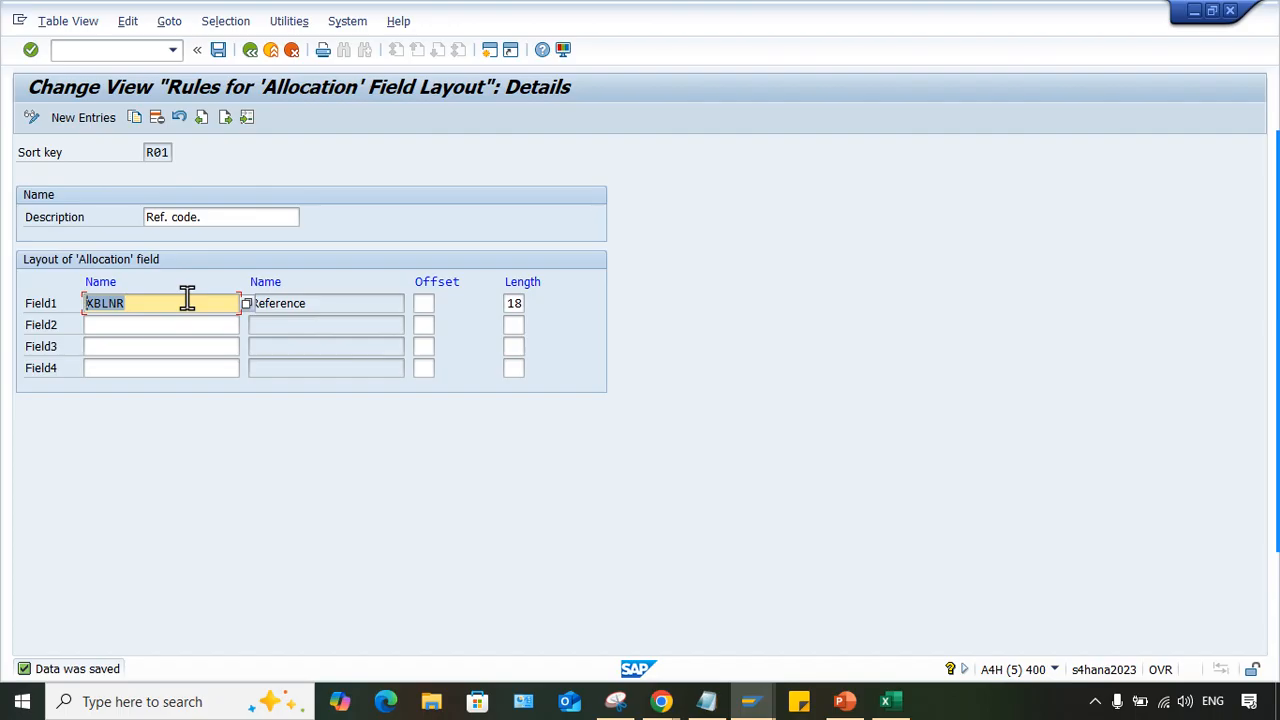
{"action": "left_click_drag", "start_coordinate": [220, 216], "coordinate": [5, 225]}
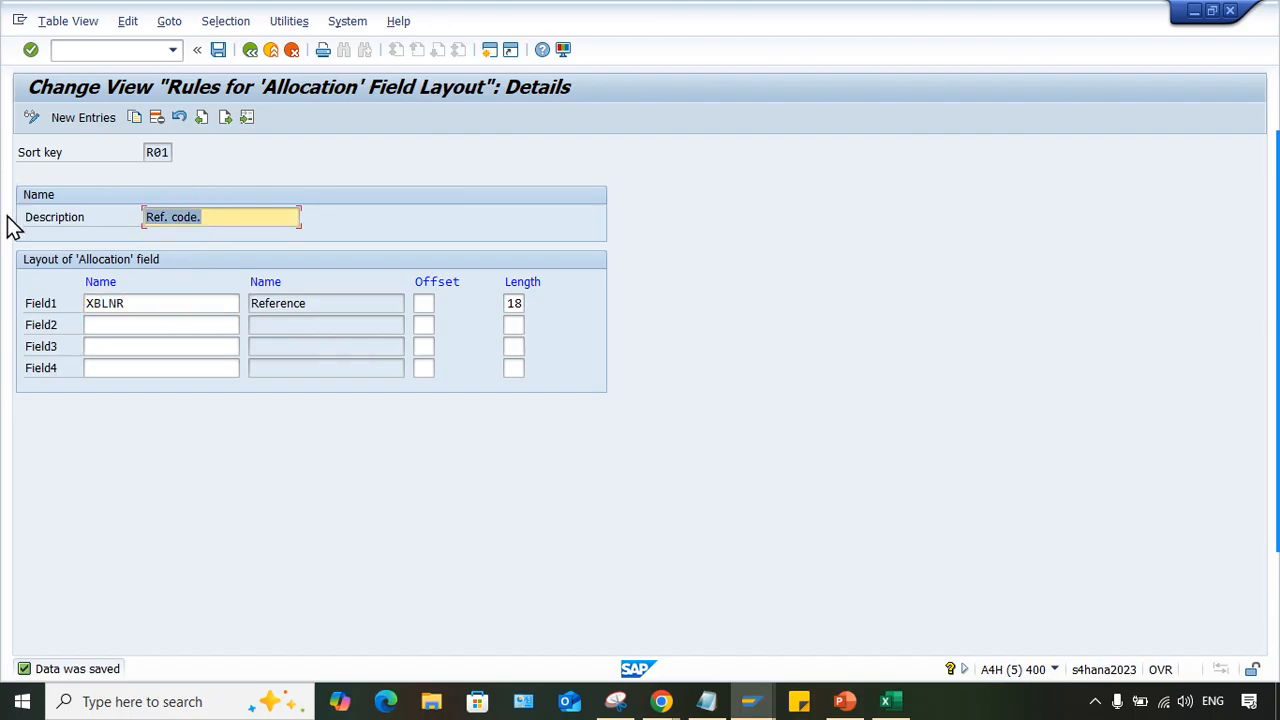
- Replace the description of sort key R01 with DOCUMENT DATE and compare it with the Field1 name
{"action": "left_click_drag", "start_coordinate": [227, 214], "coordinate": [4, 222]}
{"action": "type", "text": "DOCCU"}
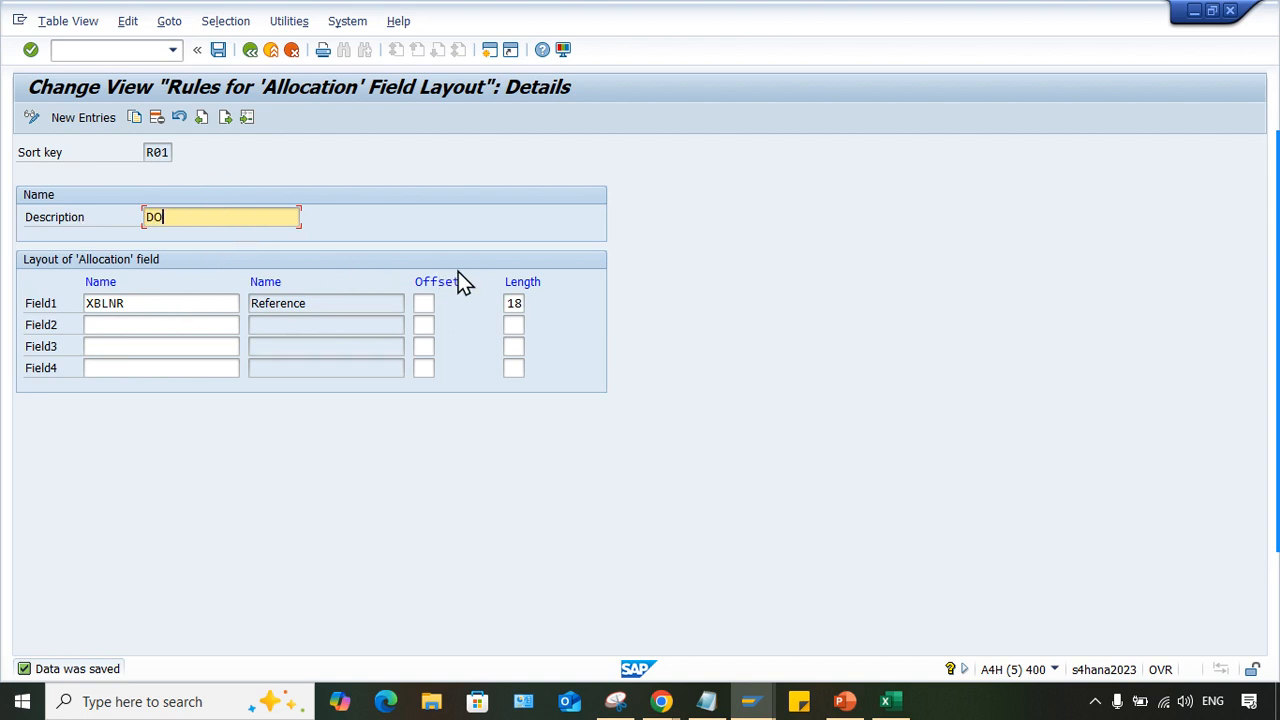
{"action": "key", "text": "BackSpace"}
{"action": "key", "text": "BackSpace"}
{"action": "type", "text": "UMENT "}
{"action": "type", "text": "DATA"}
{"action": "key", "text": "BackSpace"}
{"action": "type", "text": "E"}
{"action": "left_click_drag", "start_coordinate": [265, 217], "coordinate": [10, 217]}
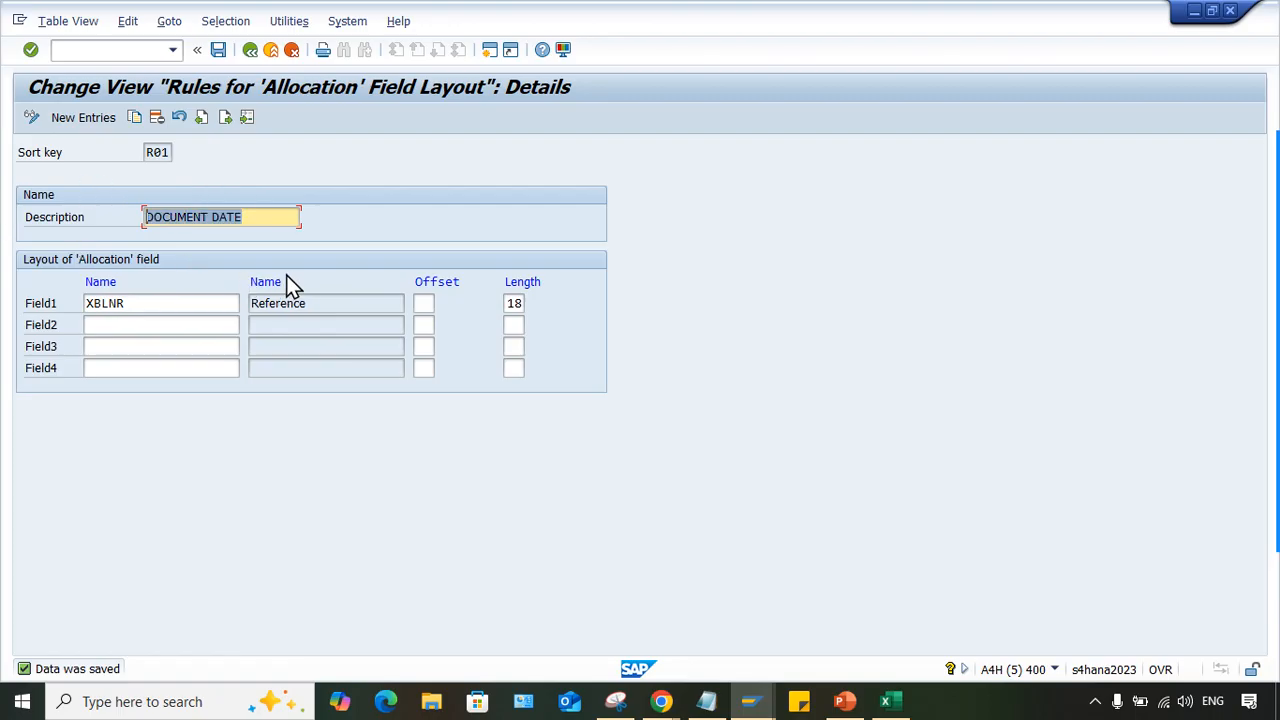
{"action": "left_click_drag", "start_coordinate": [224, 303], "coordinate": [6, 314]}
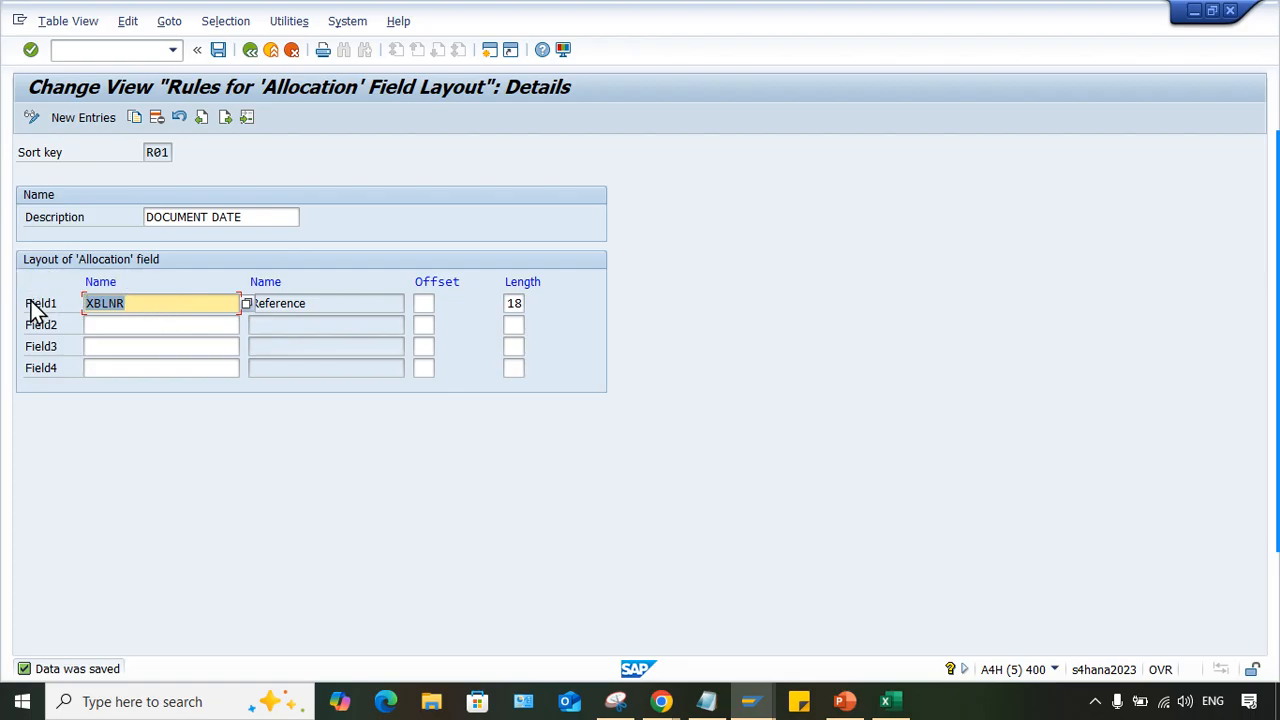
- Switch to the G/L account 4000 session, view the list of available sort keys and close it without choosing one
{"action": "left_click", "coordinate": [755, 708]}
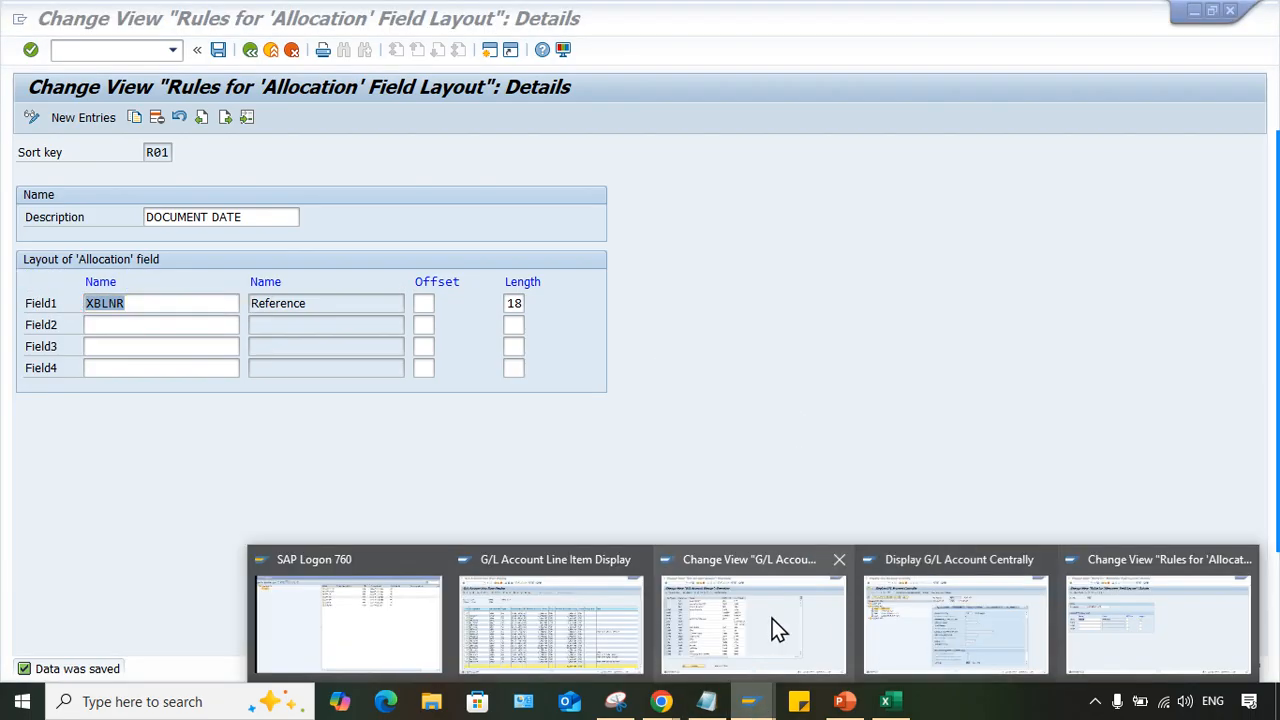
{"action": "left_click", "coordinate": [912, 605]}
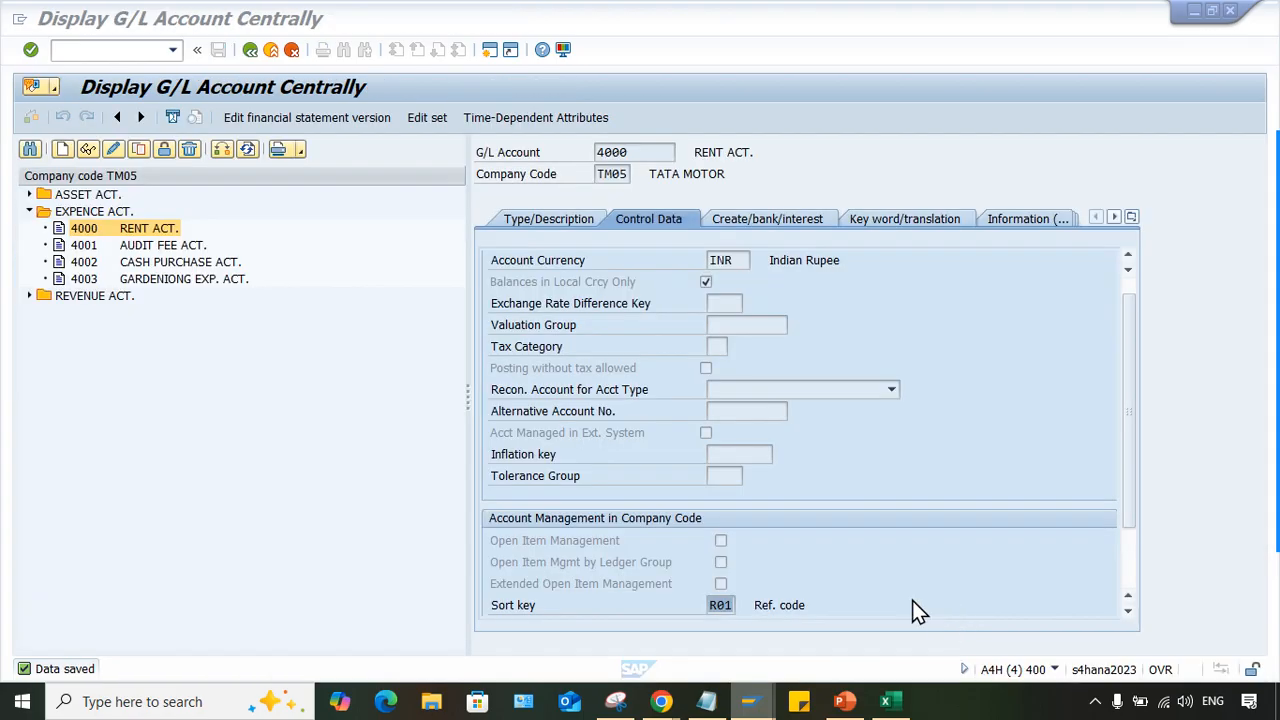
{"action": "left_click", "coordinate": [744, 603]}
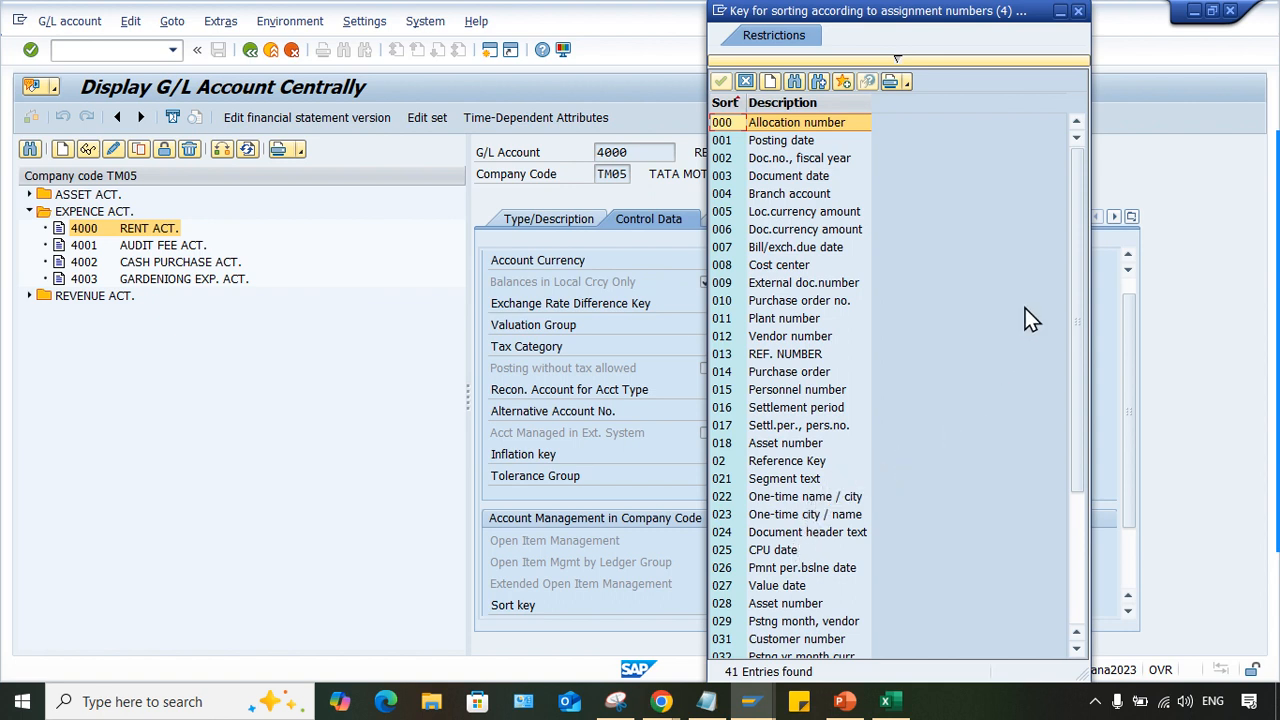
{"action": "left_click", "coordinate": [1077, 11]}
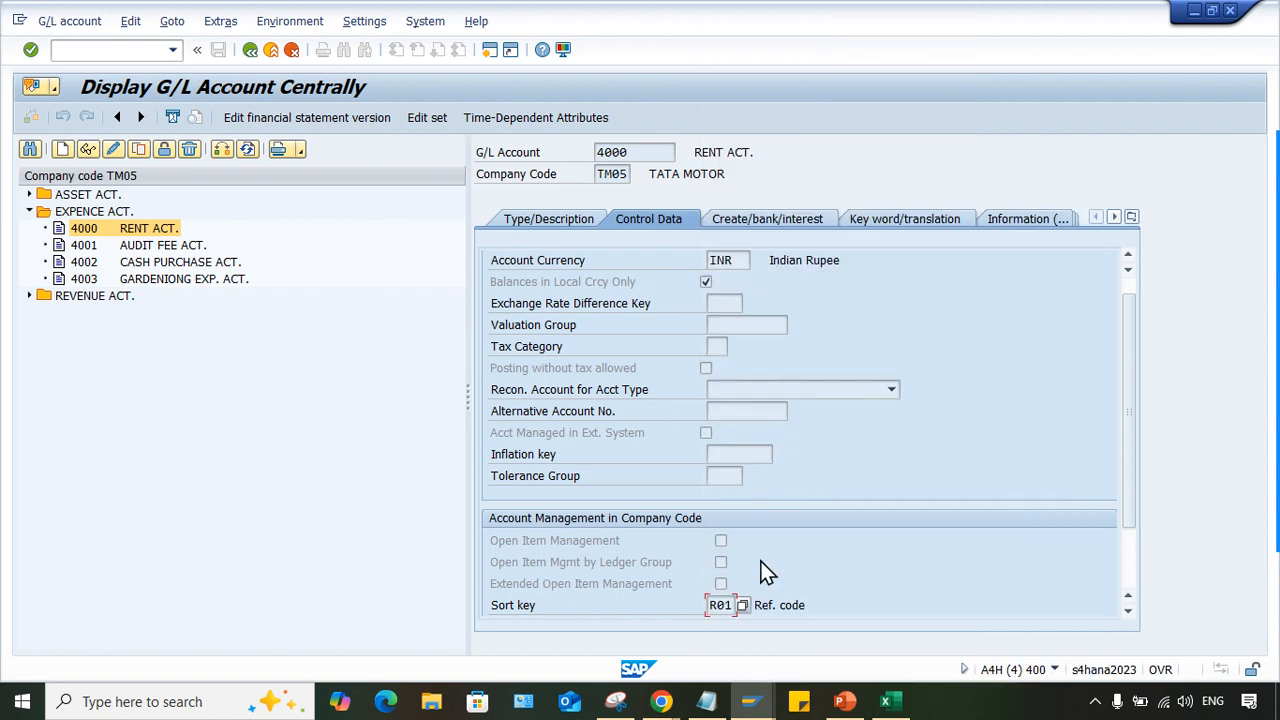
- Return to the sort key R01 session and check the Field1 name against the description
{"action": "left_click", "coordinate": [758, 701]}
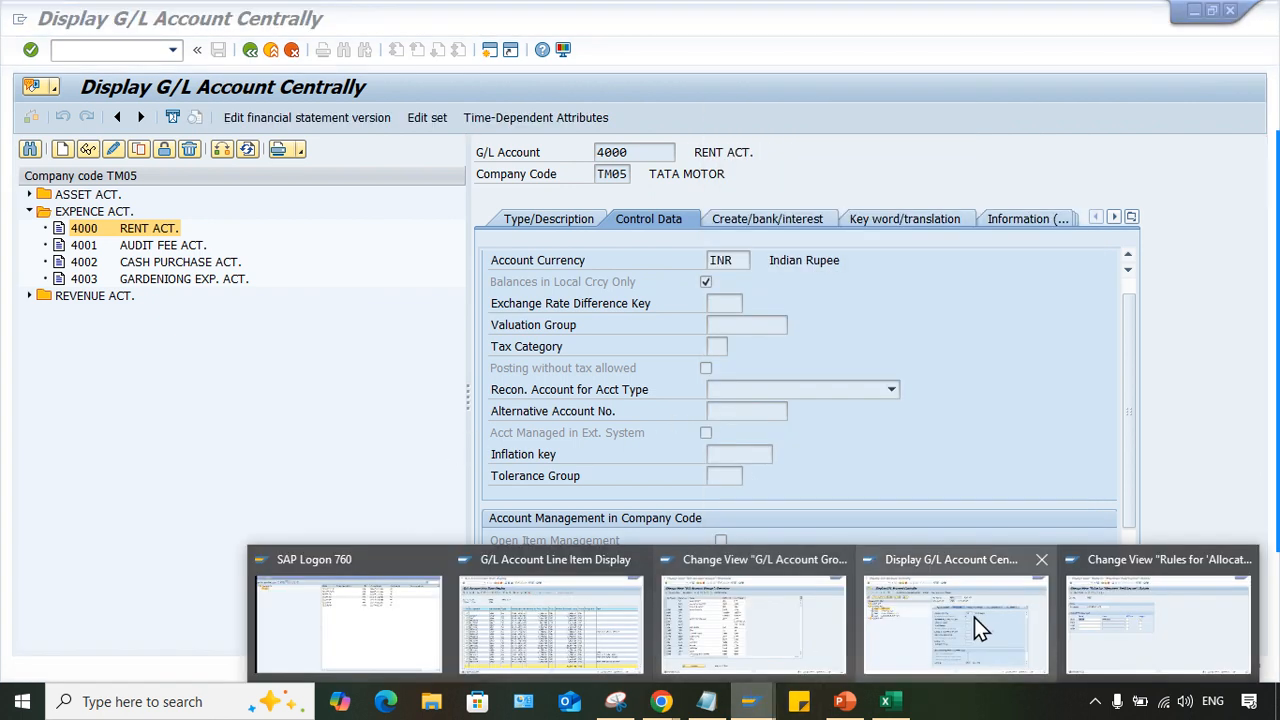
{"action": "left_click", "coordinate": [1093, 635]}
{"action": "left_click", "coordinate": [165, 303]}
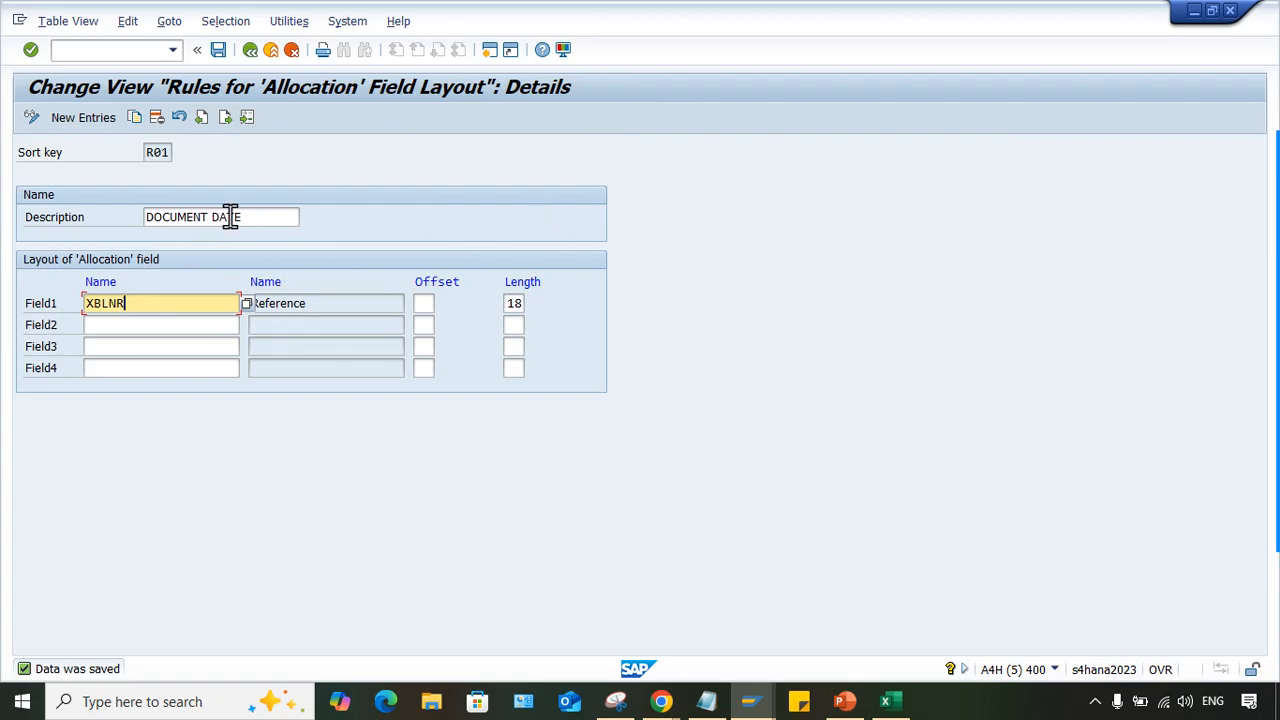
{"action": "left_click", "coordinate": [262, 217]}
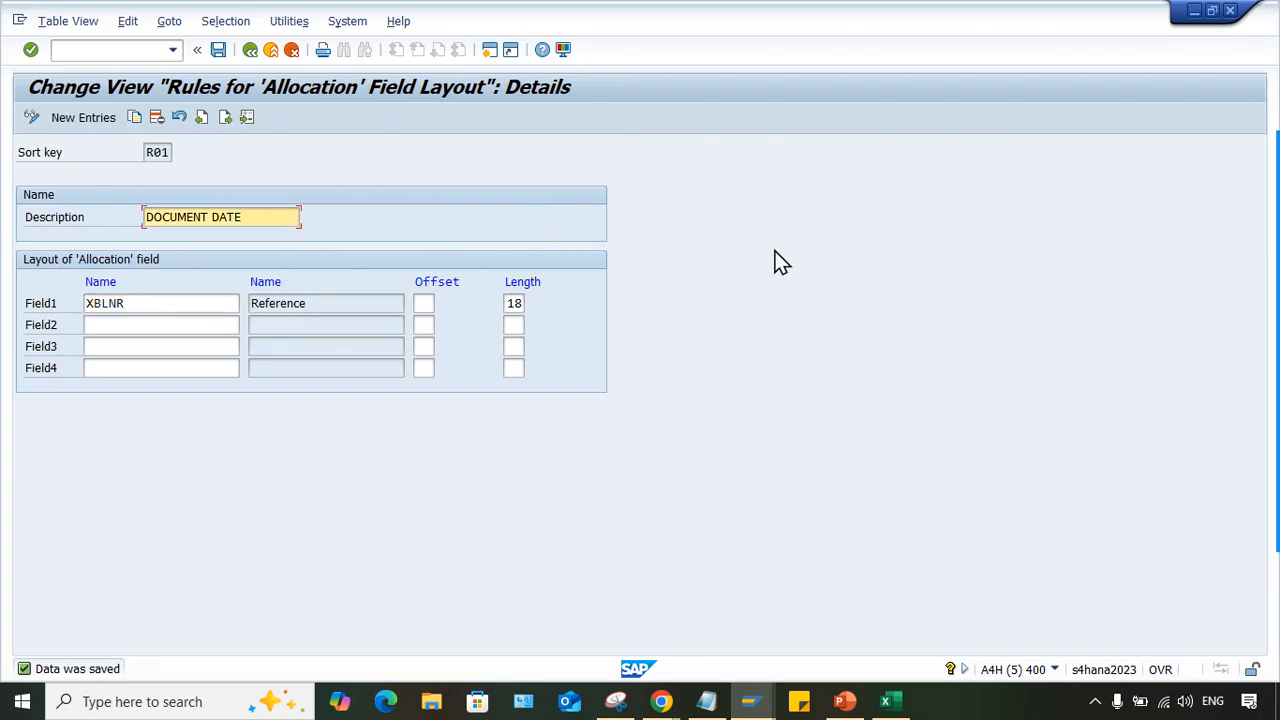